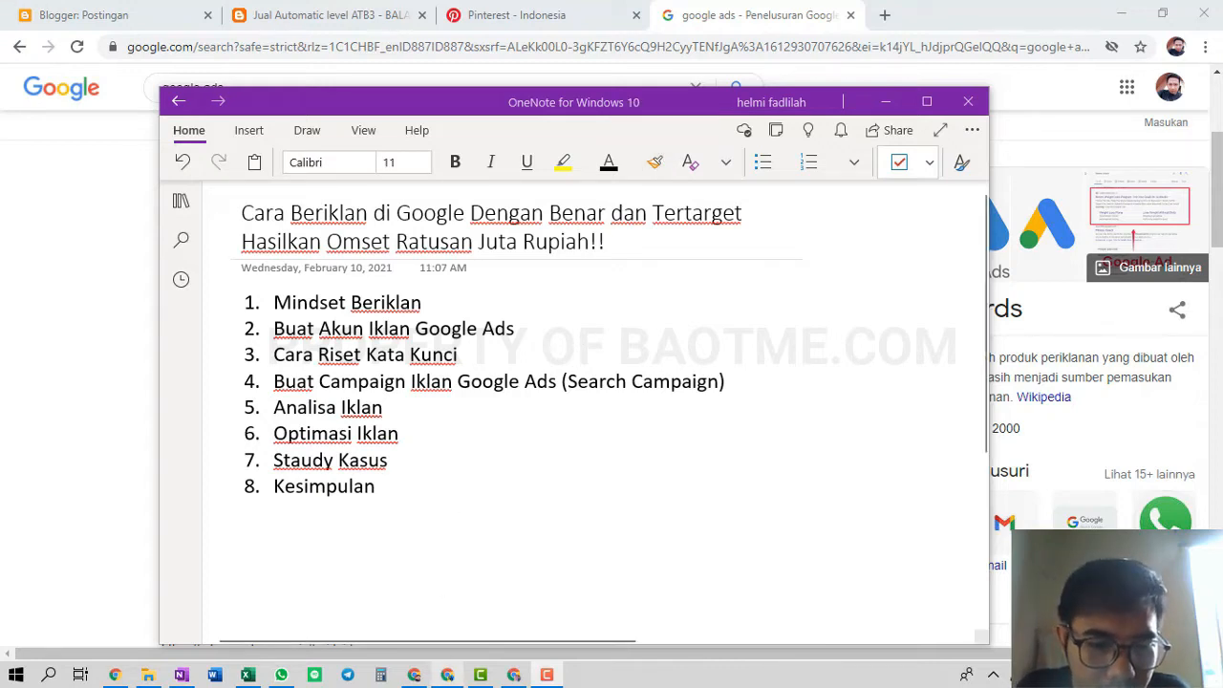
Switch from OneNote back to the Chrome window showing the 'google ads' search results
{"action": "mouse_move", "coordinate": [447, 674]}
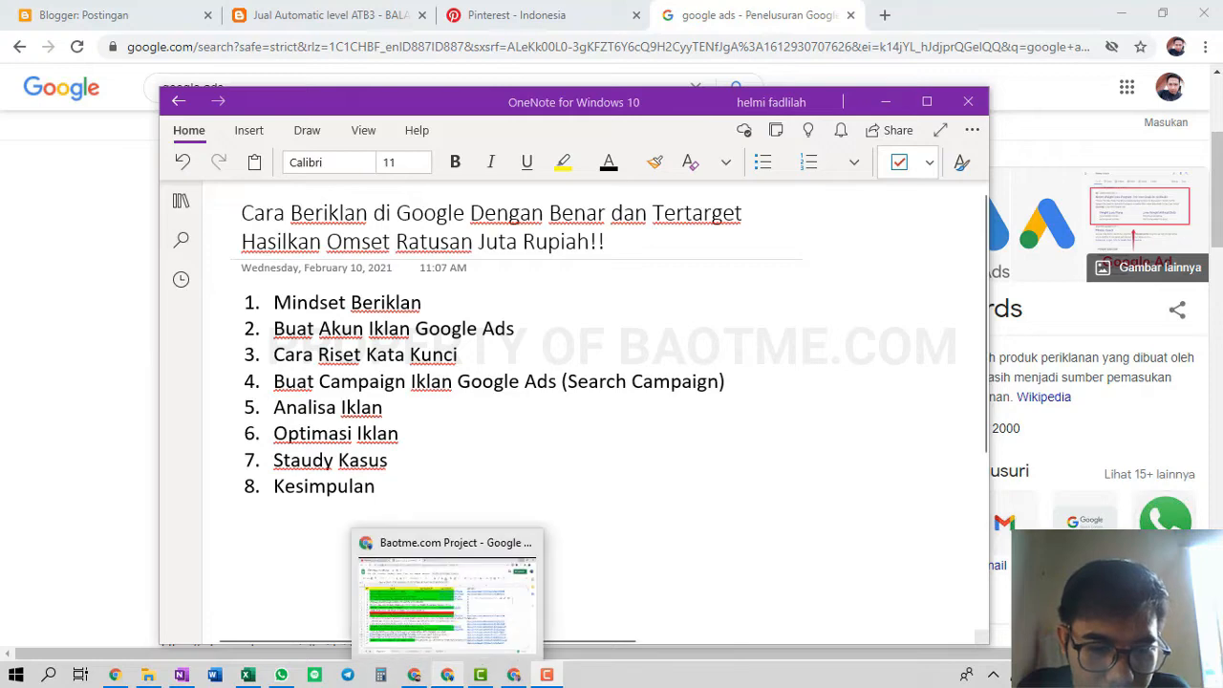
{"action": "left_click", "coordinate": [412, 674]}
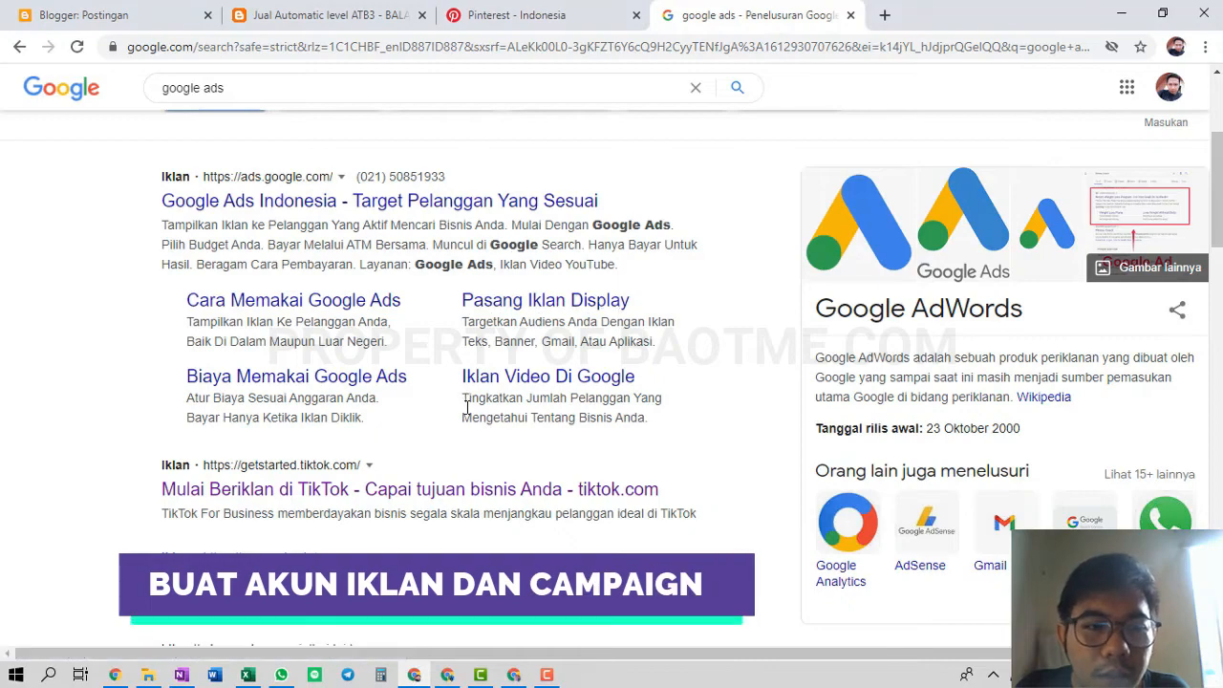
Go from the search results to the ads.google.com Google Ads Indonesia home page
{"action": "scroll", "coordinate": [401, 451], "scroll_direction": "down", "scroll_amount": 2}
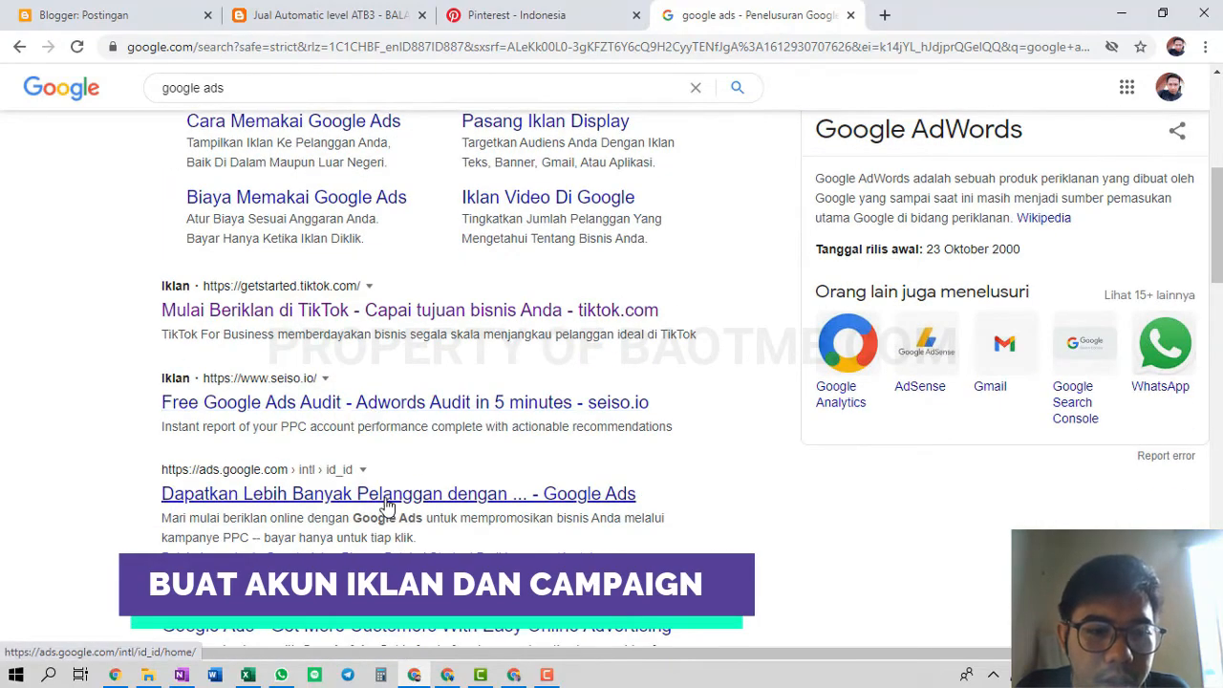
{"action": "scroll", "coordinate": [390, 391], "scroll_direction": "up", "scroll_amount": 3}
{"action": "scroll", "coordinate": [389, 391], "scroll_direction": "up", "scroll_amount": 3}
{"action": "scroll", "coordinate": [372, 449], "scroll_direction": "down", "scroll_amount": 4}
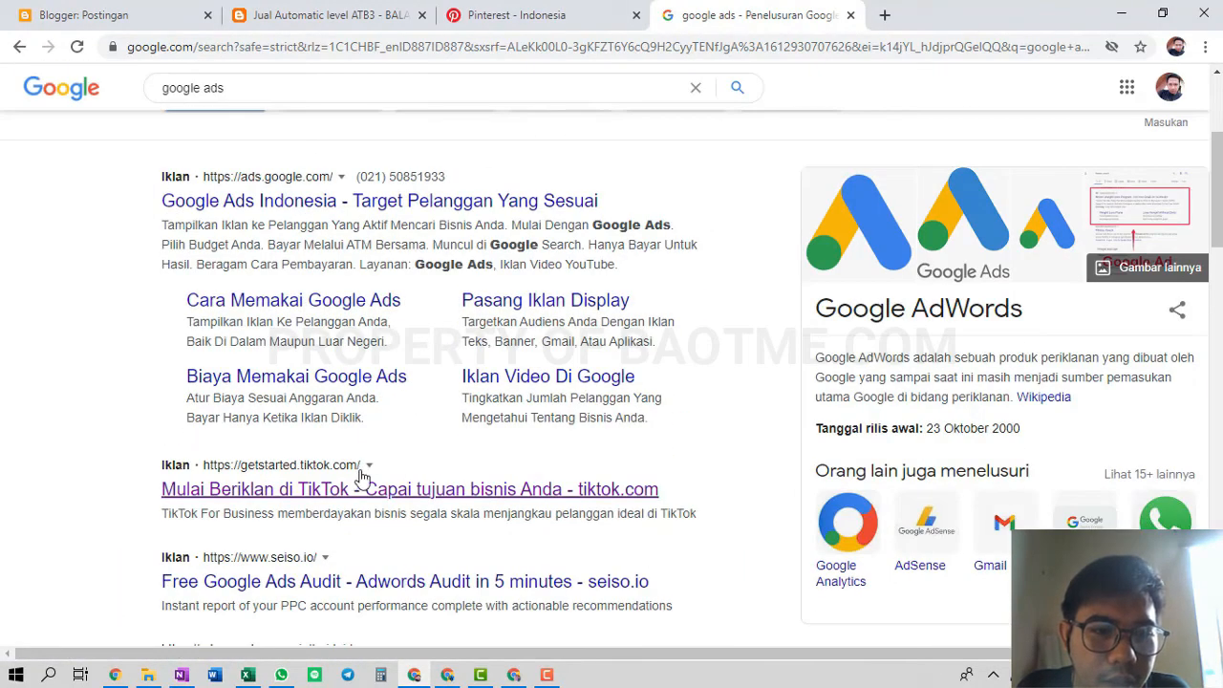
{"action": "scroll", "coordinate": [319, 557], "scroll_direction": "down", "scroll_amount": 2}
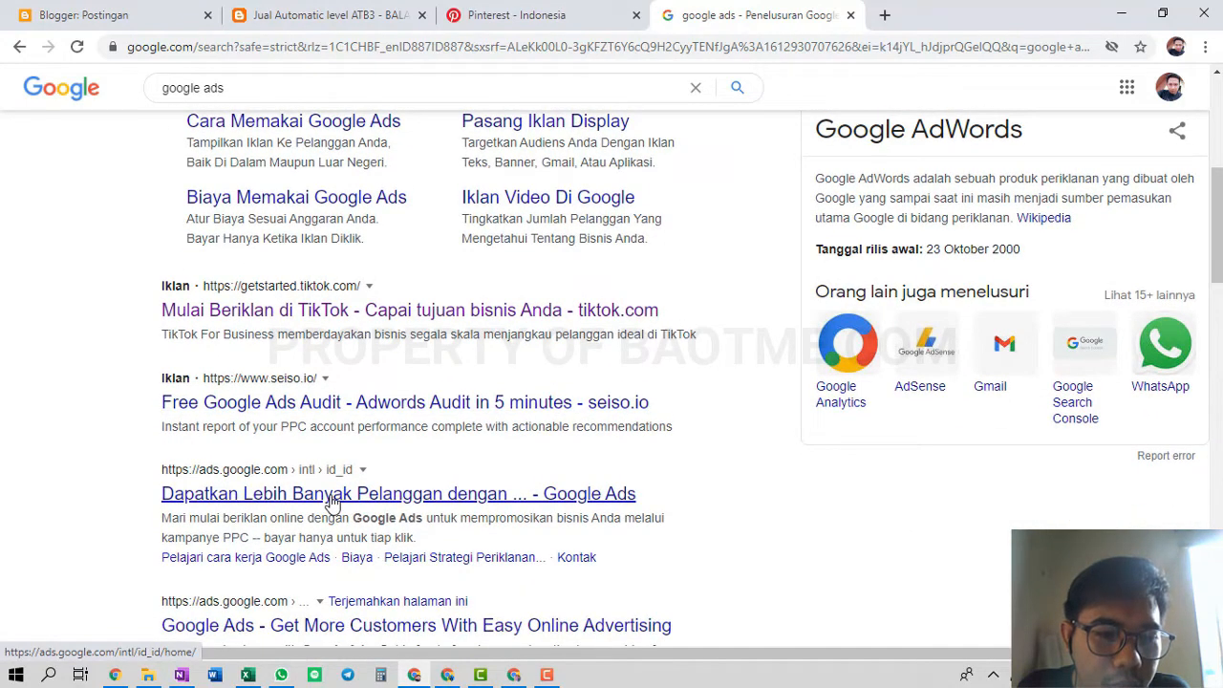
{"action": "left_click", "coordinate": [332, 494]}
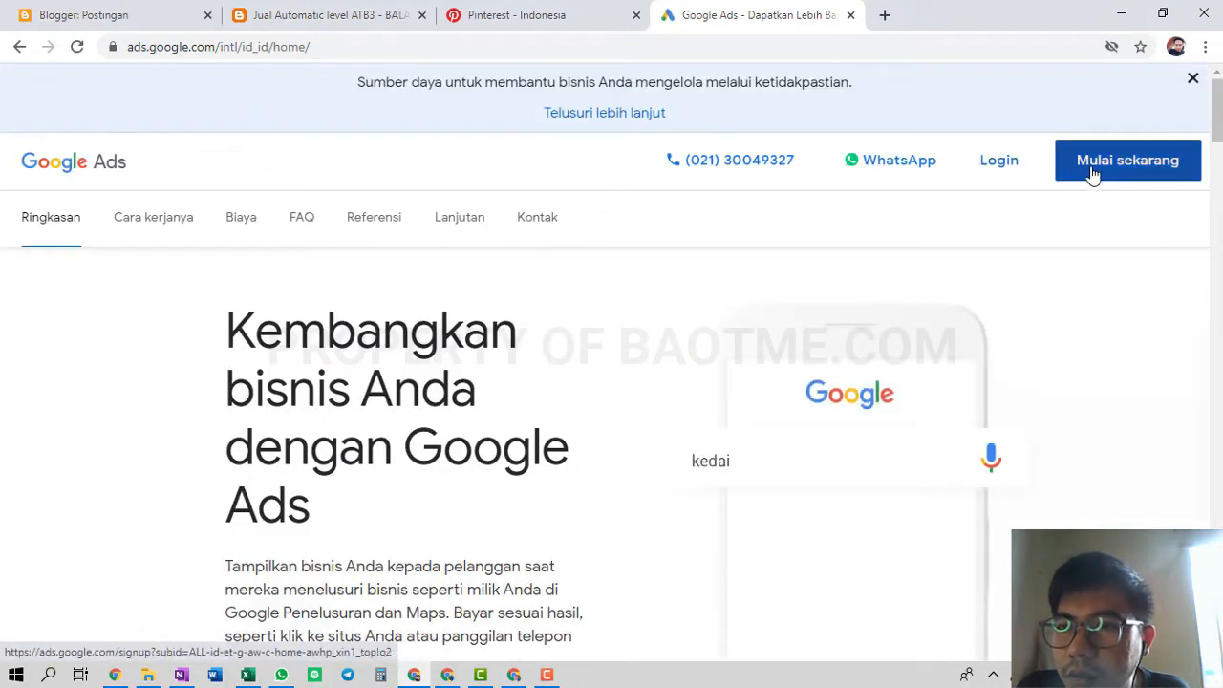
Sign in to Google Ads and reach the new campaign's 'Apa sasaran utama iklan Anda?' question
{"action": "left_click", "coordinate": [1018, 173]}
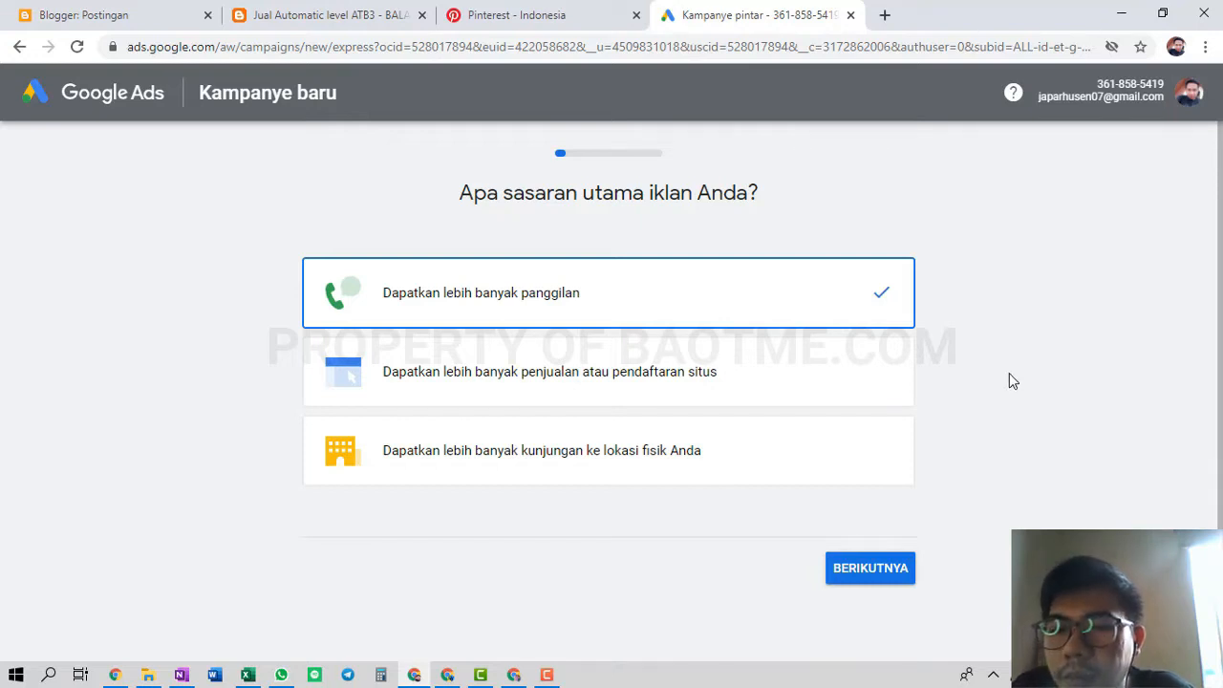
{"action": "scroll", "coordinate": [1012, 380], "scroll_direction": "down", "scroll_amount": 2}
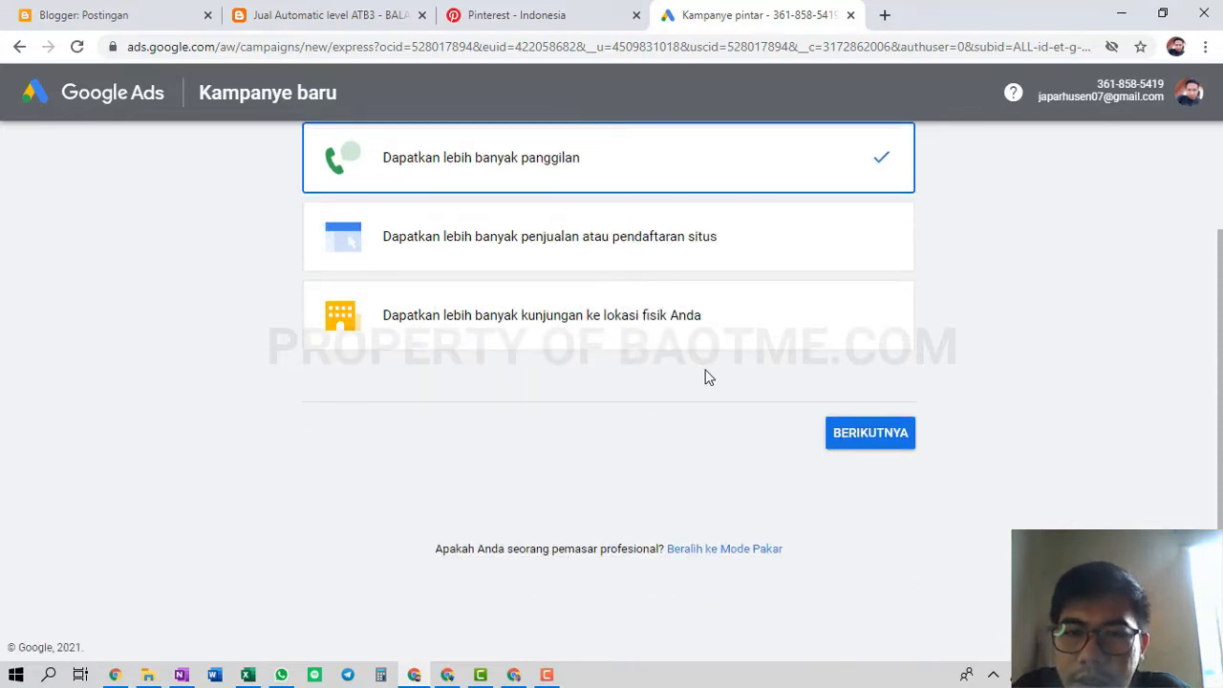
{"action": "scroll", "coordinate": [707, 378], "scroll_direction": "up", "scroll_amount": 1}
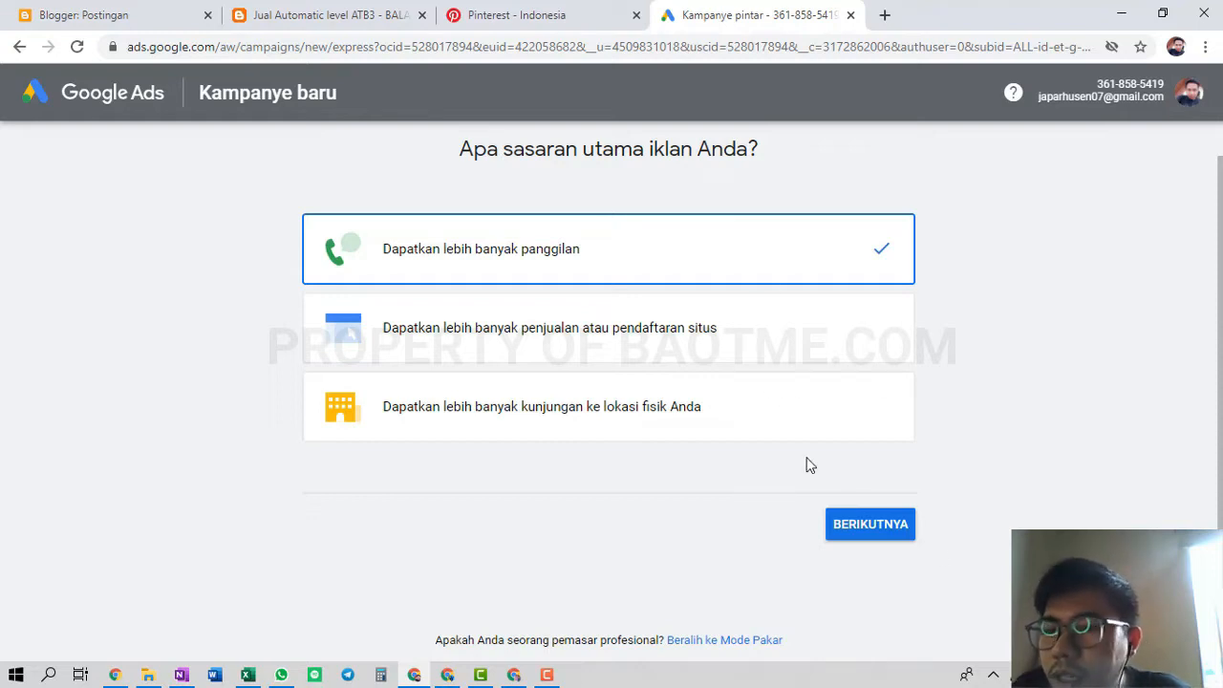
{"action": "scroll", "coordinate": [807, 464], "scroll_direction": "down", "scroll_amount": 1}
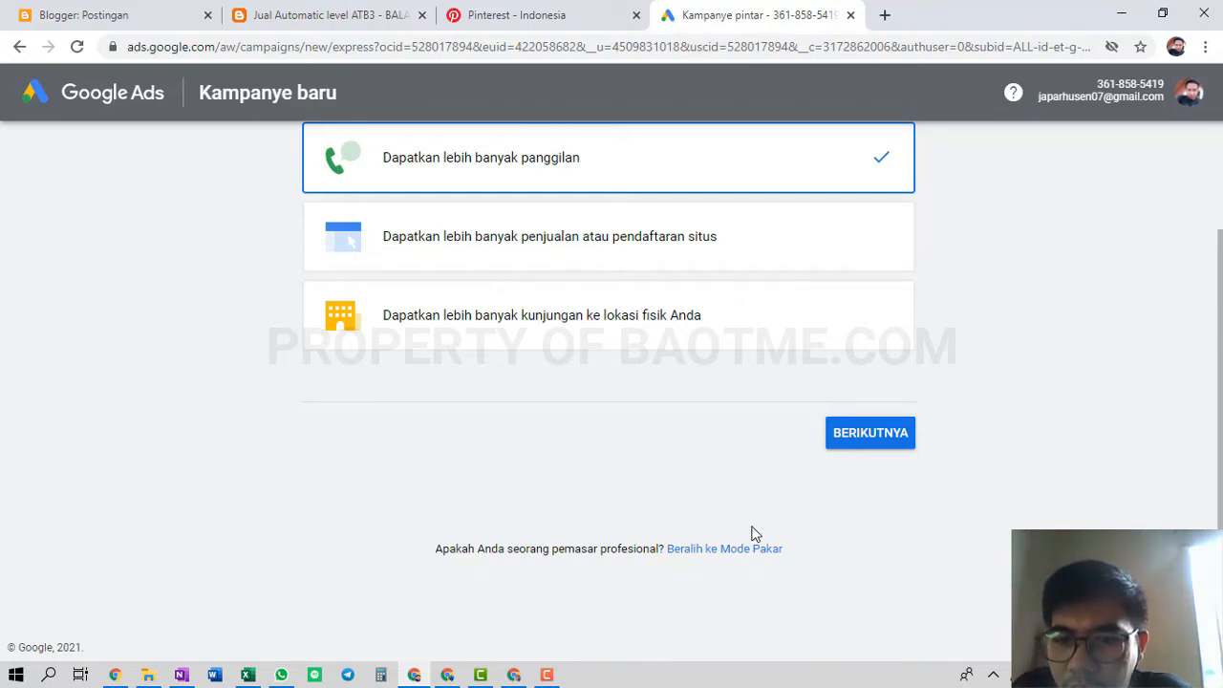
Switch to expert mode and choose Traffic situs as the campaign goal
{"action": "left_click", "coordinate": [724, 554]}
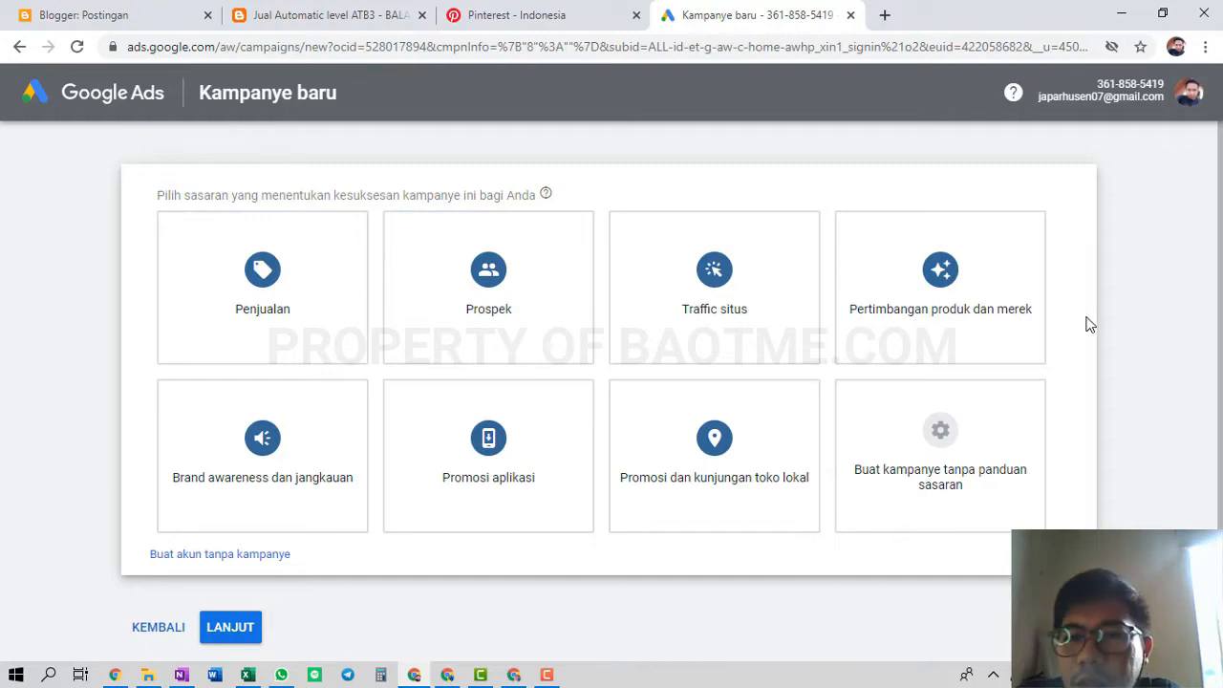
{"action": "mouse_move", "coordinate": [734, 322]}
{"action": "left_click", "coordinate": [737, 298]}
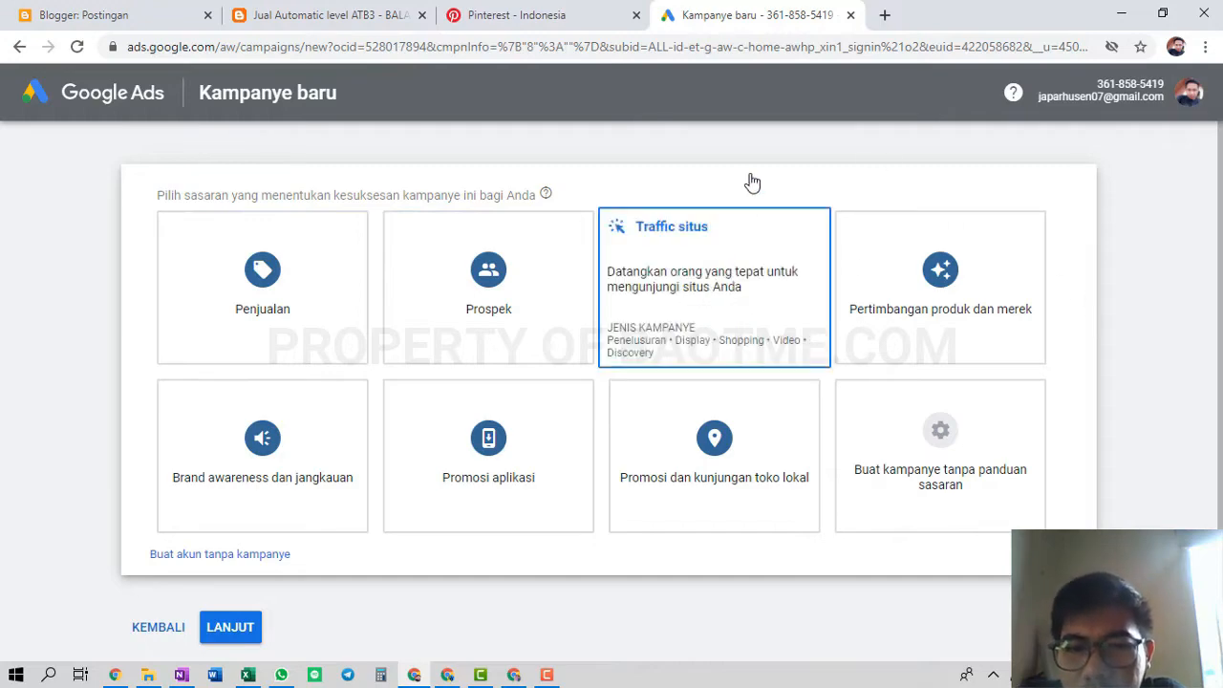
Choose the Penelusuran campaign type and move to the 'Situs bisnis Anda' field
{"action": "scroll", "coordinate": [617, 361], "scroll_direction": "up", "scroll_amount": 4}
{"action": "scroll", "coordinate": [616, 363], "scroll_direction": "up", "scroll_amount": 1}
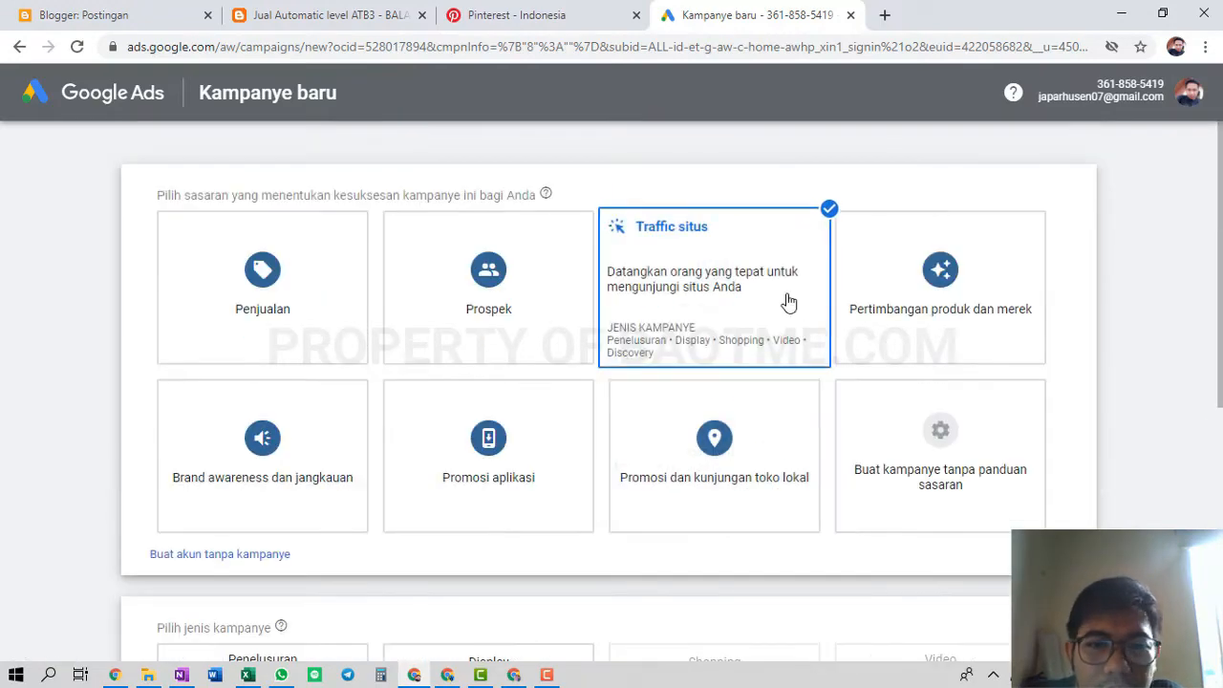
{"action": "scroll", "coordinate": [382, 363], "scroll_direction": "down", "scroll_amount": 4}
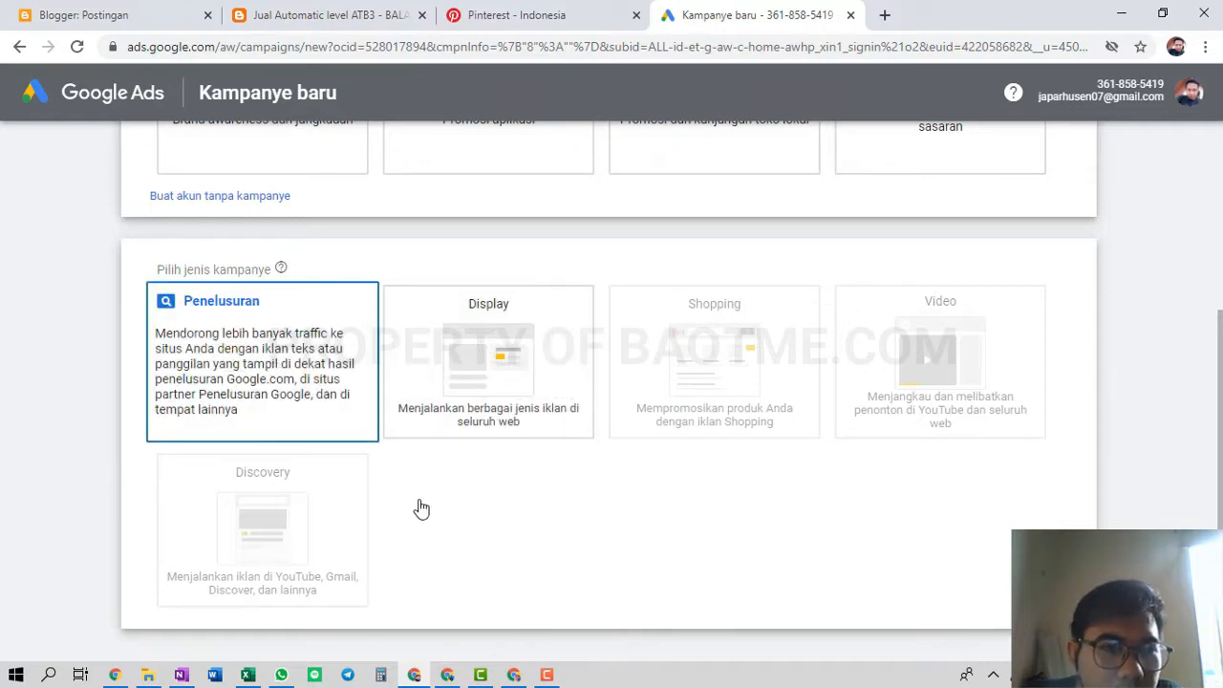
{"action": "scroll", "coordinate": [299, 570], "scroll_direction": "down", "scroll_amount": 5}
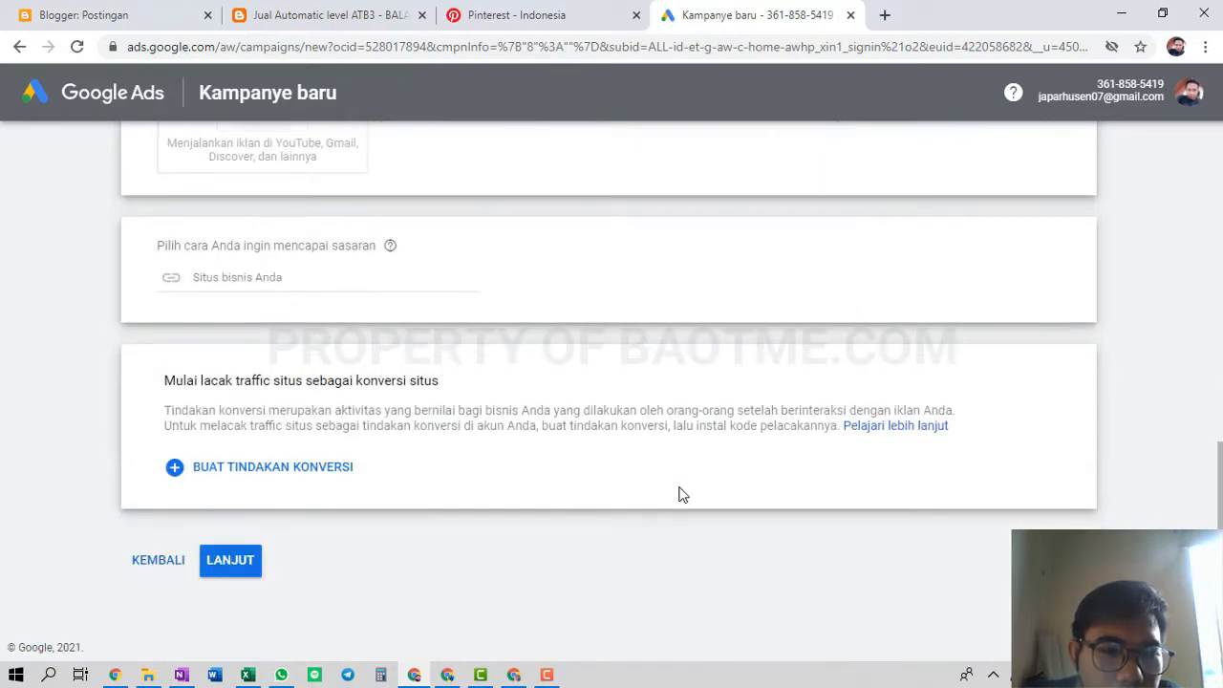
{"action": "left_click", "coordinate": [304, 278]}
{"action": "scroll", "coordinate": [694, 336], "scroll_direction": "up", "scroll_amount": 2}
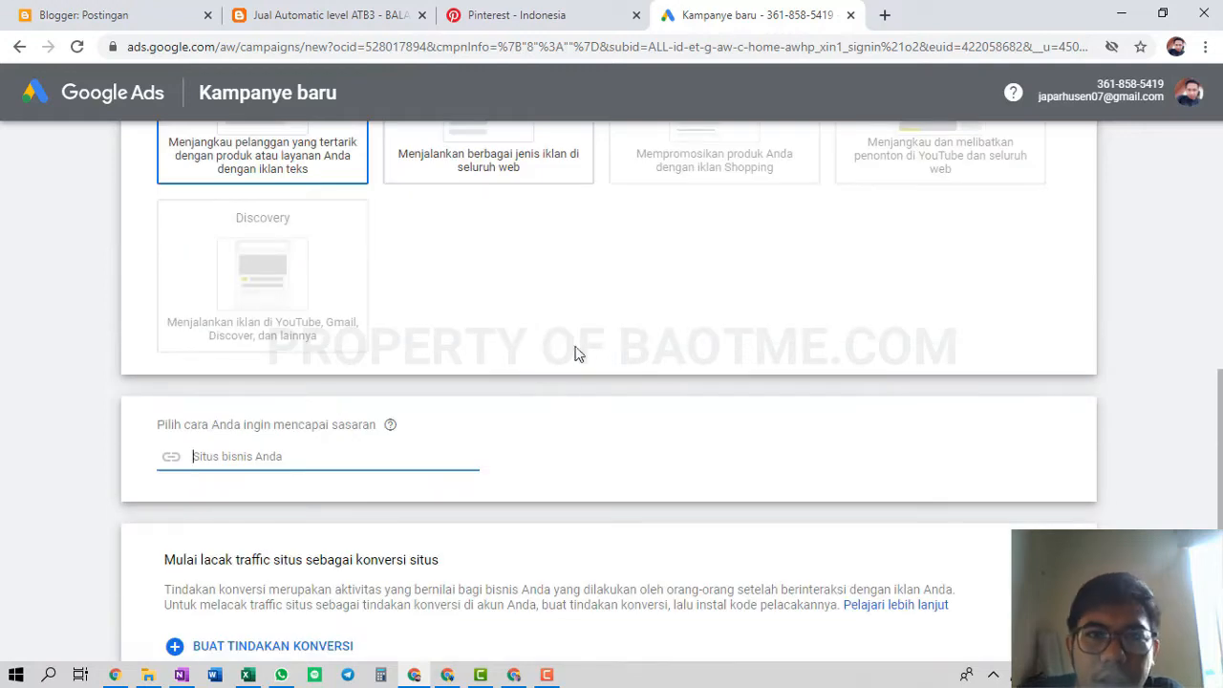
{"action": "left_click", "coordinate": [335, 12]}
{"action": "left_click", "coordinate": [245, 44]}
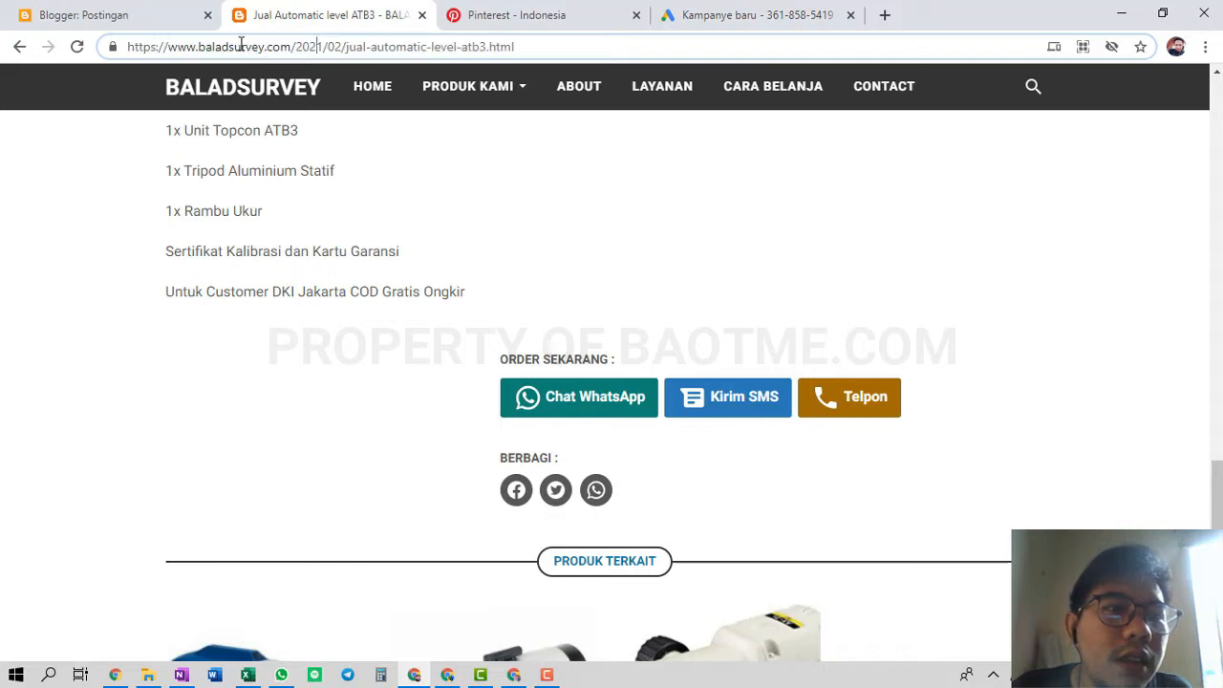
{"action": "left_click_drag", "start_coordinate": [296, 46], "coordinate": [72, 28]}
{"action": "key", "text": "ctrl+c"}
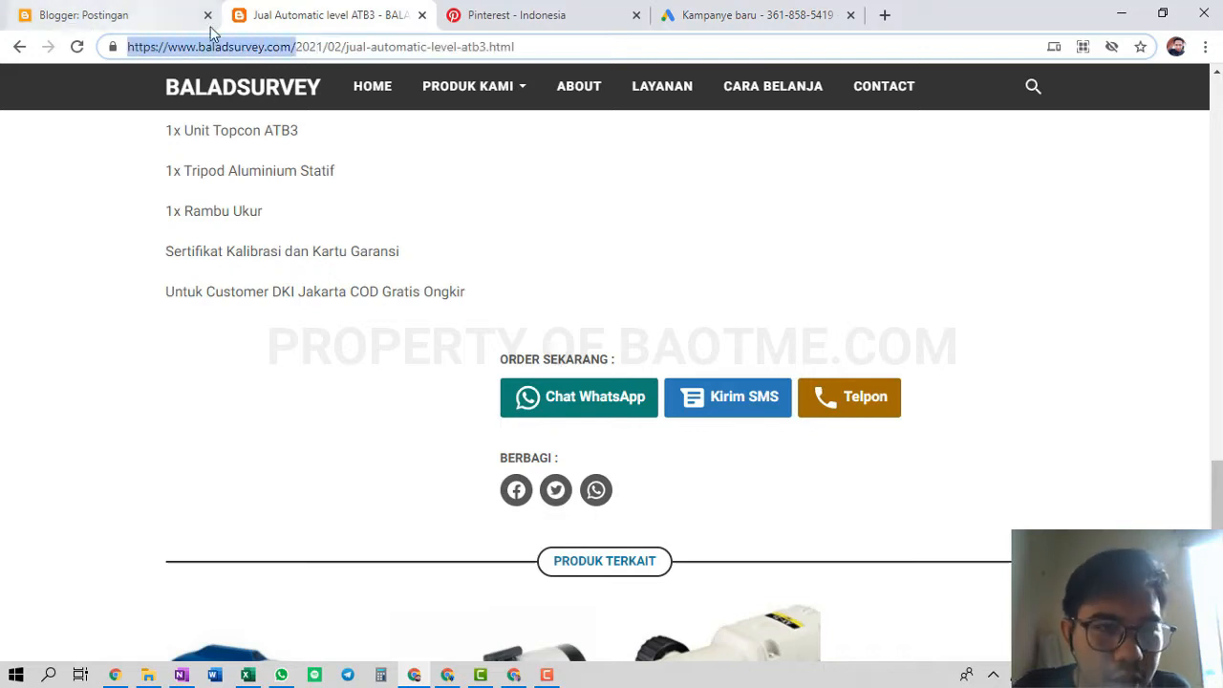
{"action": "left_click", "coordinate": [766, 14]}
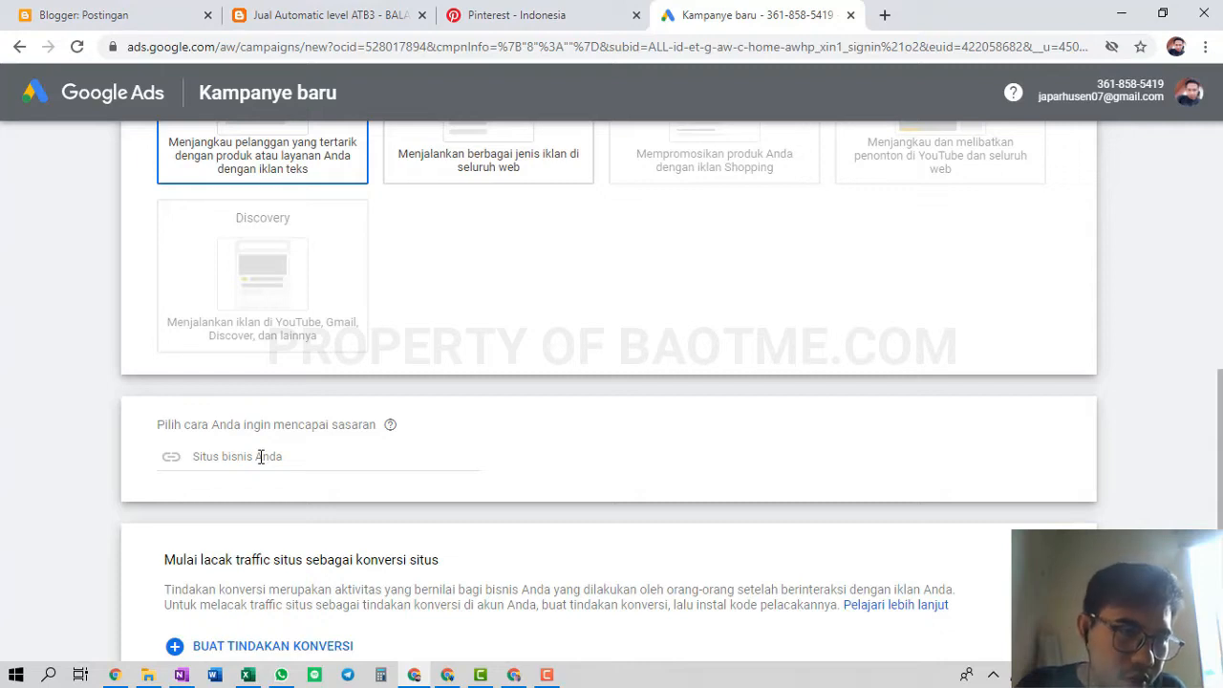
{"action": "left_click", "coordinate": [260, 456]}
{"action": "key", "text": "ctrl+v"}
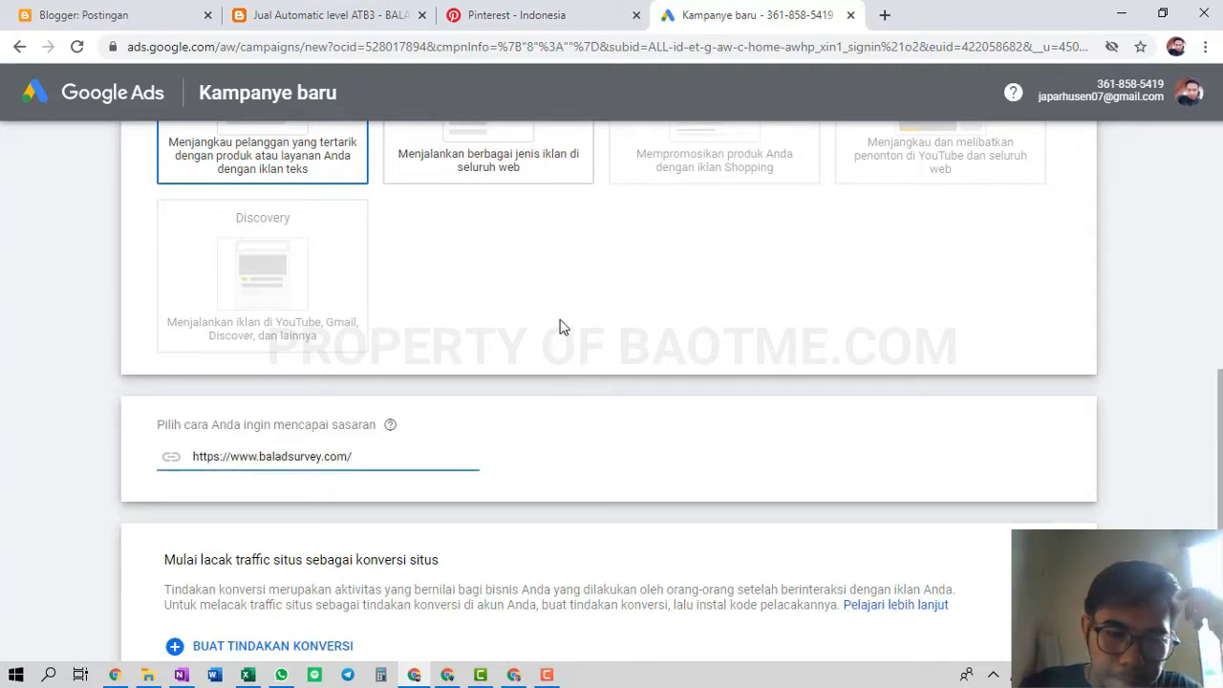
Create the Website traffic conversion action and expand its installation options
{"action": "scroll", "coordinate": [570, 404], "scroll_direction": "down", "scroll_amount": 1}
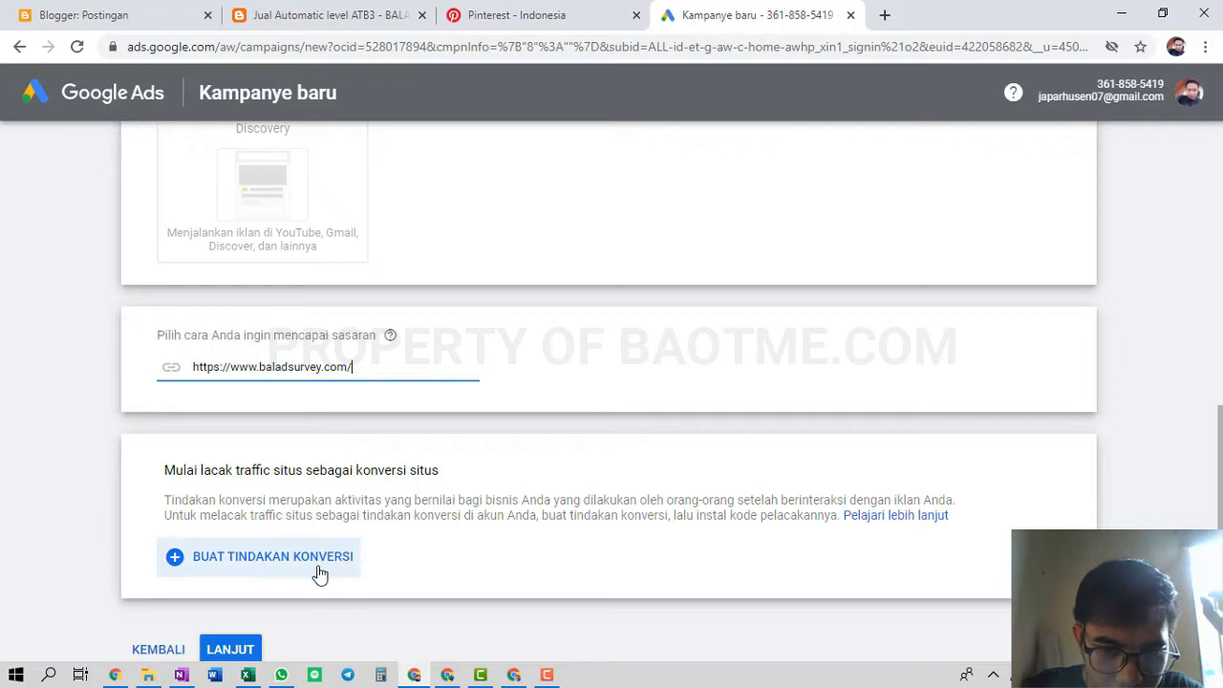
{"action": "left_click", "coordinate": [285, 562]}
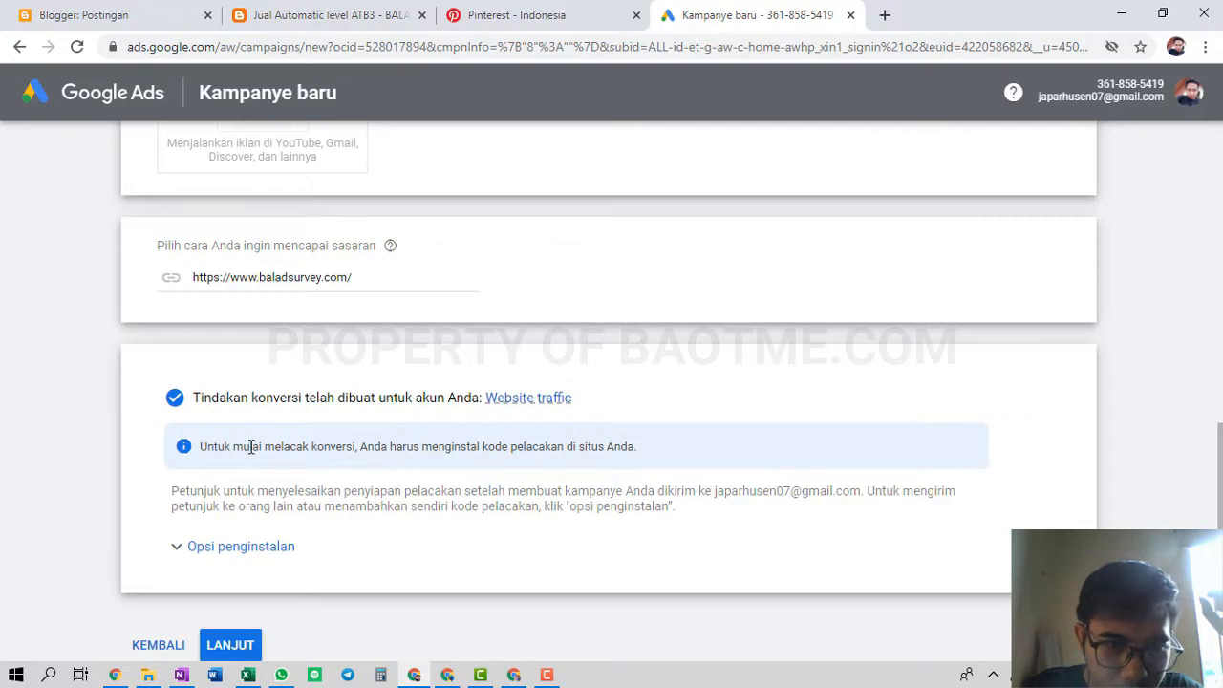
{"action": "left_click", "coordinate": [253, 546]}
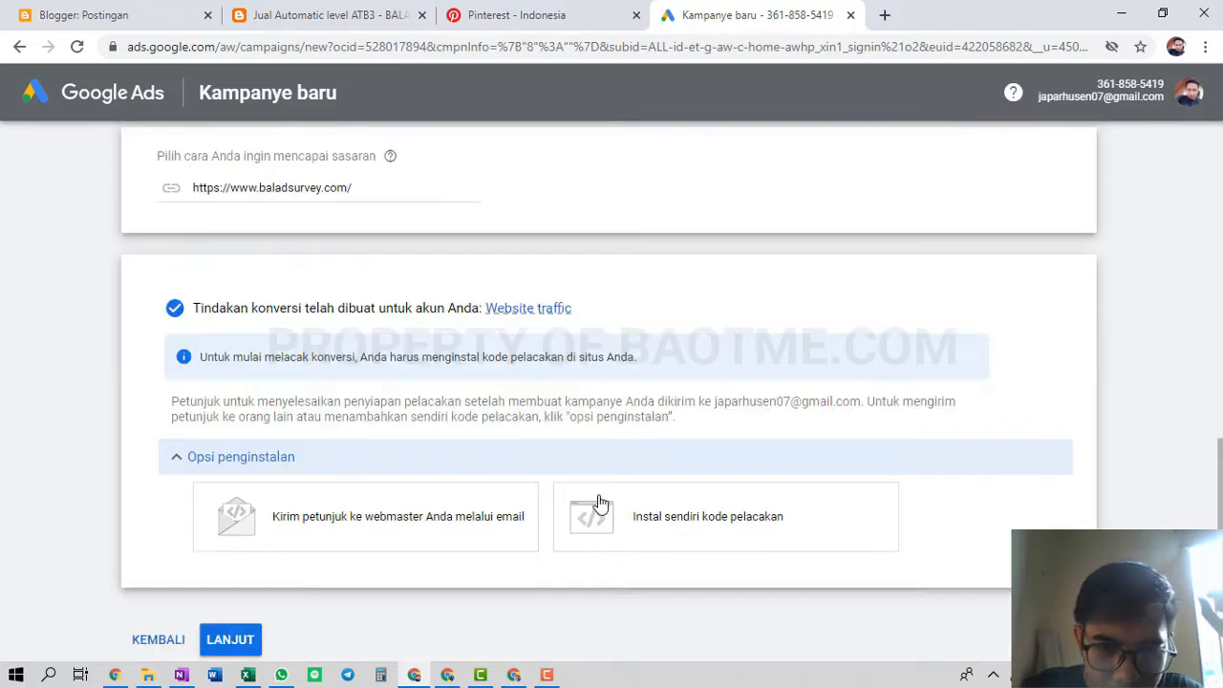
Choose to install the tag yourself and copy the global site tag code
{"action": "left_click", "coordinate": [675, 524]}
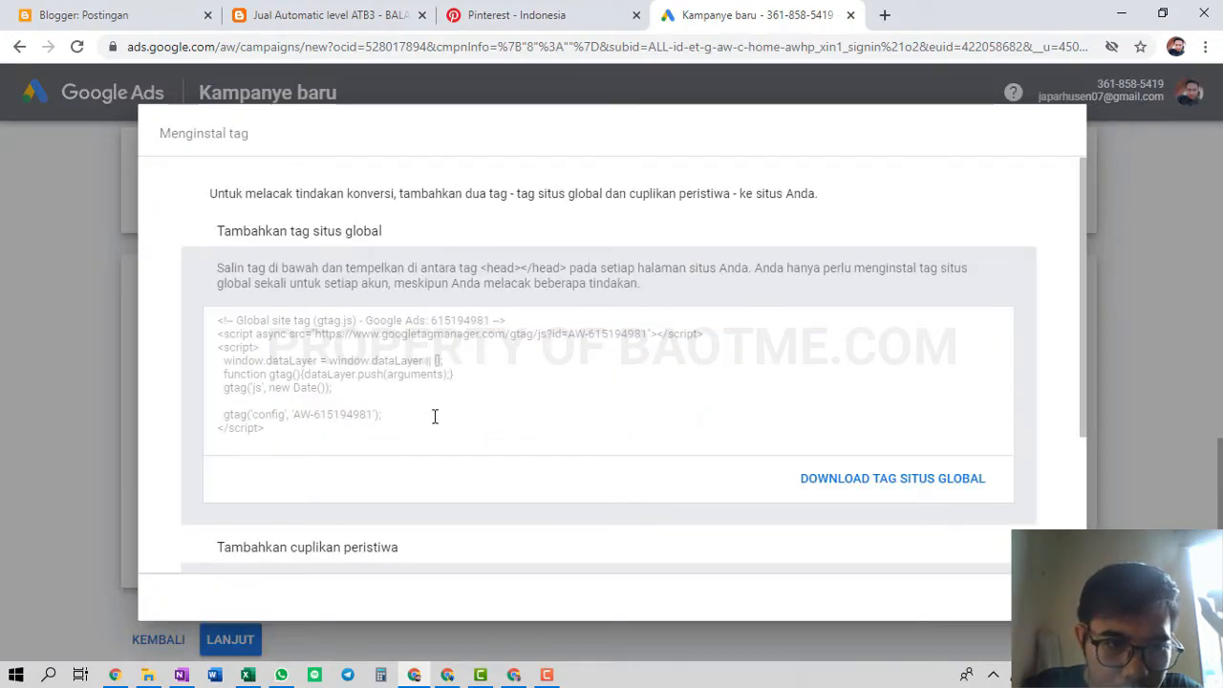
{"action": "scroll", "coordinate": [438, 413], "scroll_direction": "down", "scroll_amount": 2}
{"action": "scroll", "coordinate": [439, 413], "scroll_direction": "up", "scroll_amount": 2}
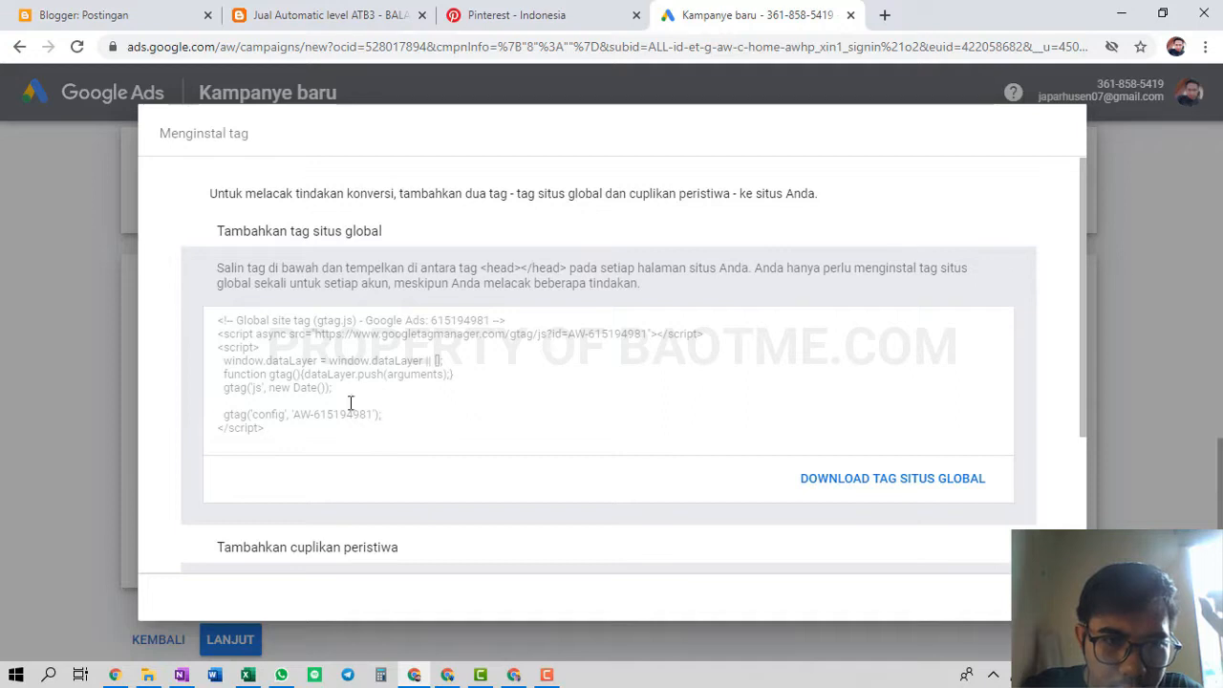
{"action": "left_click_drag", "start_coordinate": [383, 416], "coordinate": [204, 318]}
{"action": "left_click_drag", "start_coordinate": [306, 442], "coordinate": [271, 435]}
{"action": "right_click", "coordinate": [322, 364]}
{"action": "left_click", "coordinate": [346, 379]}
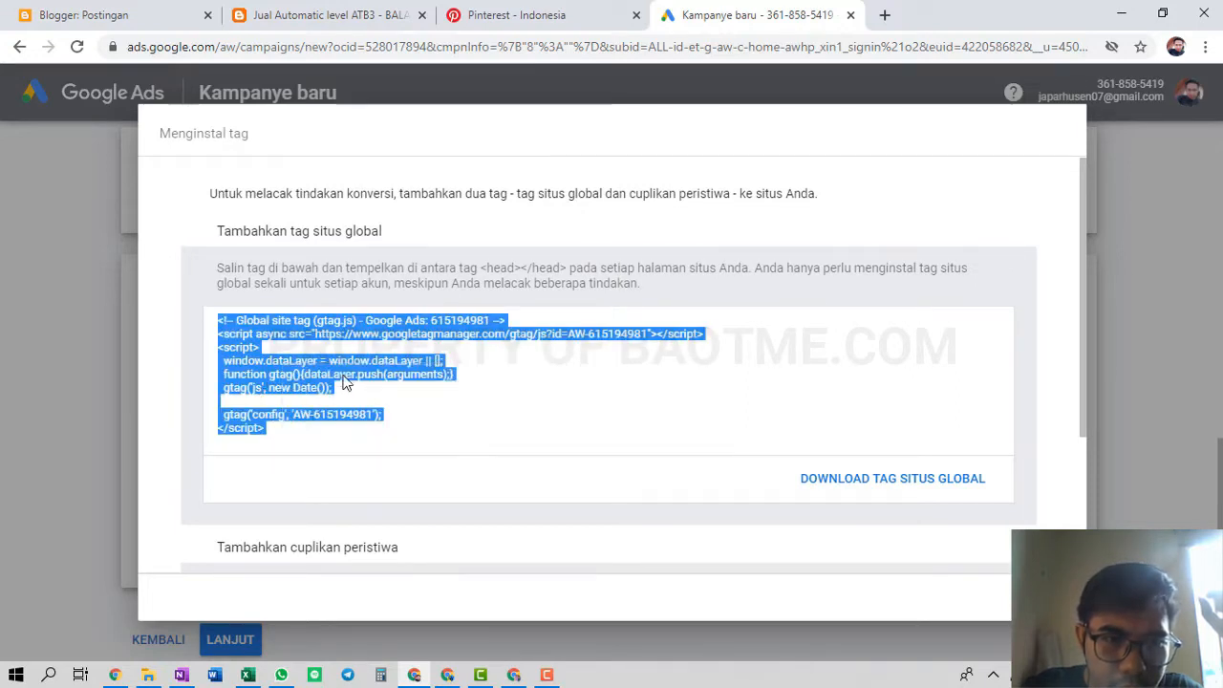
{"action": "left_click", "coordinate": [541, 374]}
Reselect the entire global site tag code and copy it again
{"action": "scroll", "coordinate": [542, 374], "scroll_direction": "down", "scroll_amount": 2}
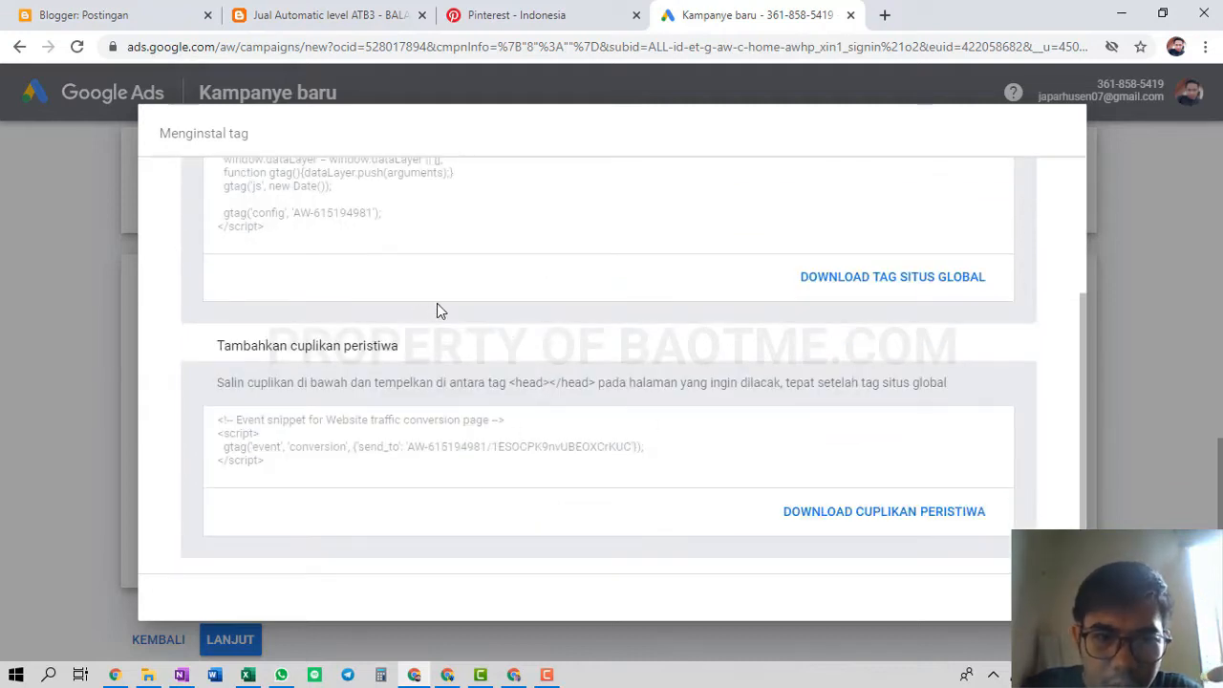
{"action": "scroll", "coordinate": [466, 333], "scroll_direction": "up", "scroll_amount": 1}
{"action": "scroll", "coordinate": [465, 332], "scroll_direction": "up", "scroll_amount": 2}
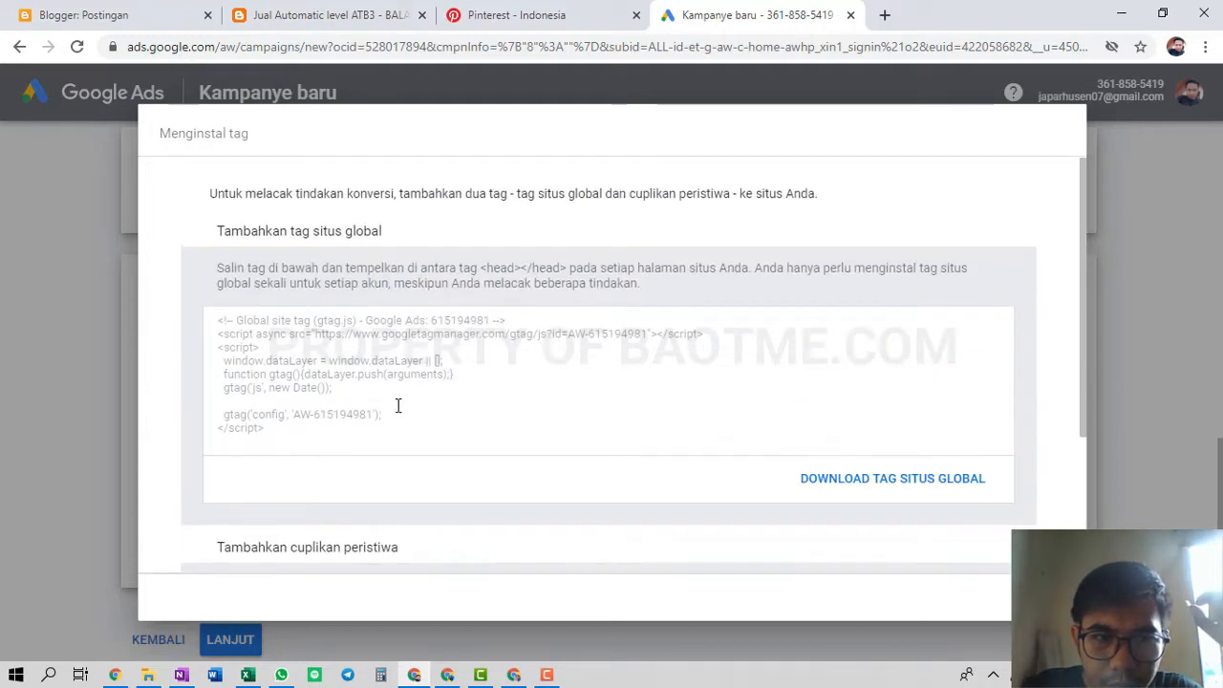
{"action": "left_click_drag", "start_coordinate": [296, 439], "coordinate": [201, 292]}
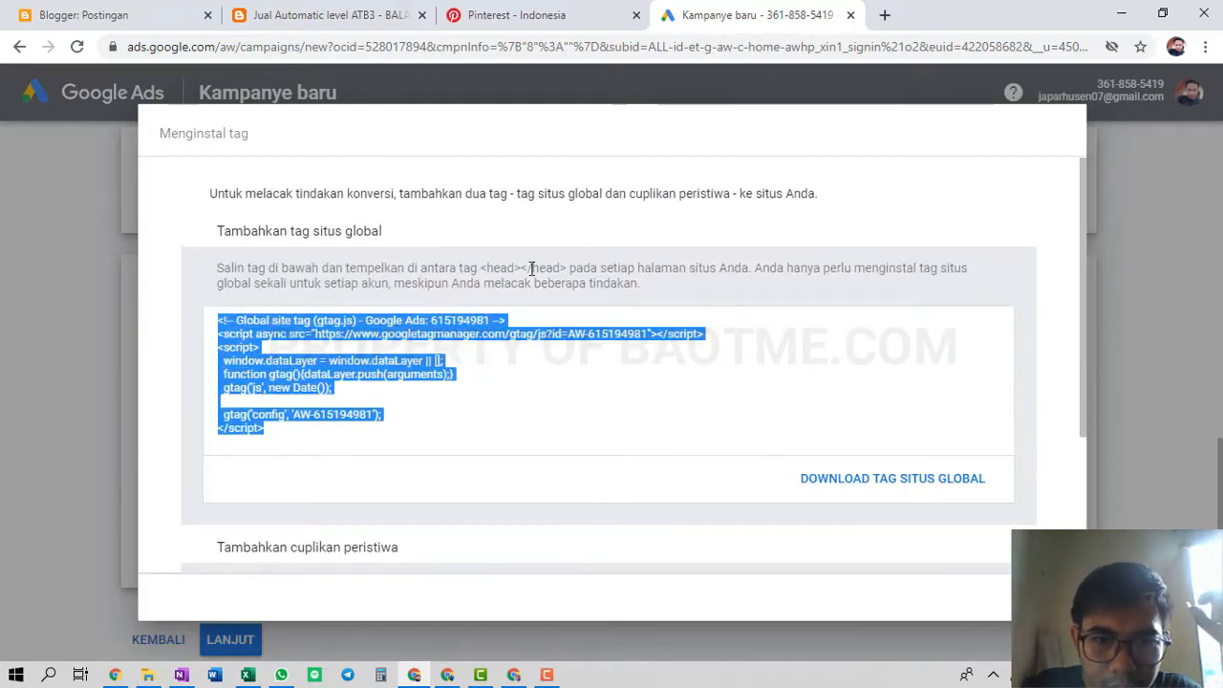
{"action": "left_click_drag", "start_coordinate": [485, 267], "coordinate": [544, 267]}
{"action": "left_click", "coordinate": [571, 263]}
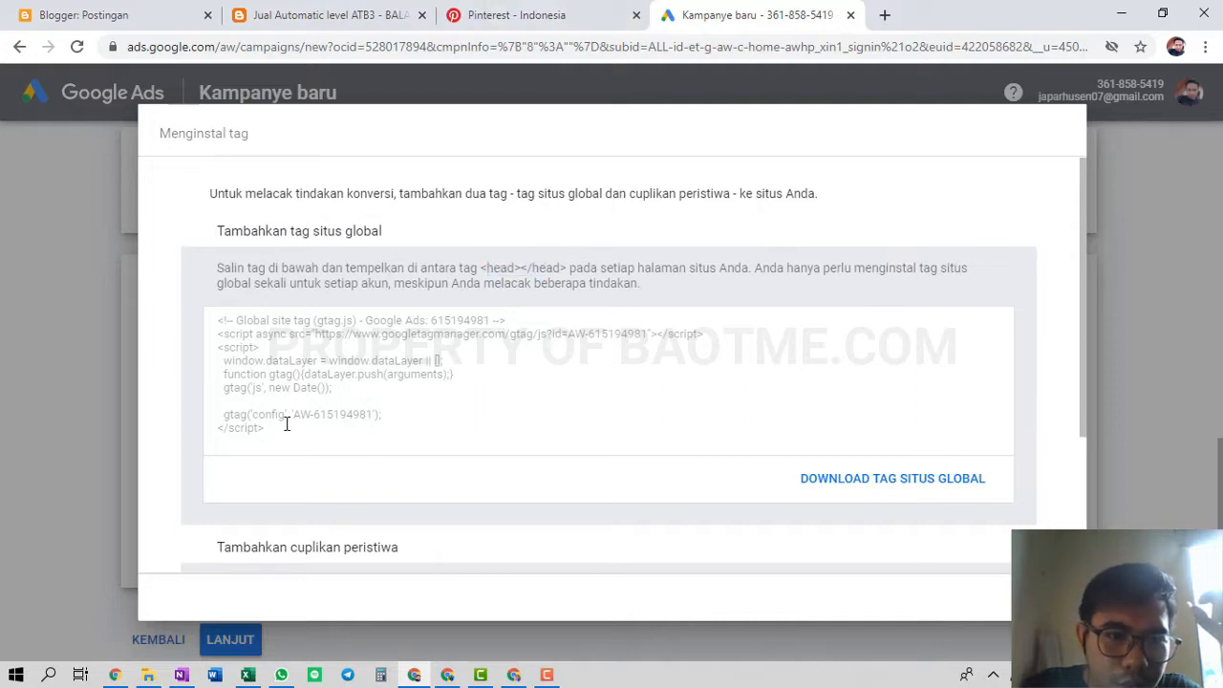
{"action": "left_click_drag", "start_coordinate": [287, 423], "coordinate": [180, 293]}
{"action": "right_click", "coordinate": [307, 349]}
{"action": "left_click", "coordinate": [306, 358]}
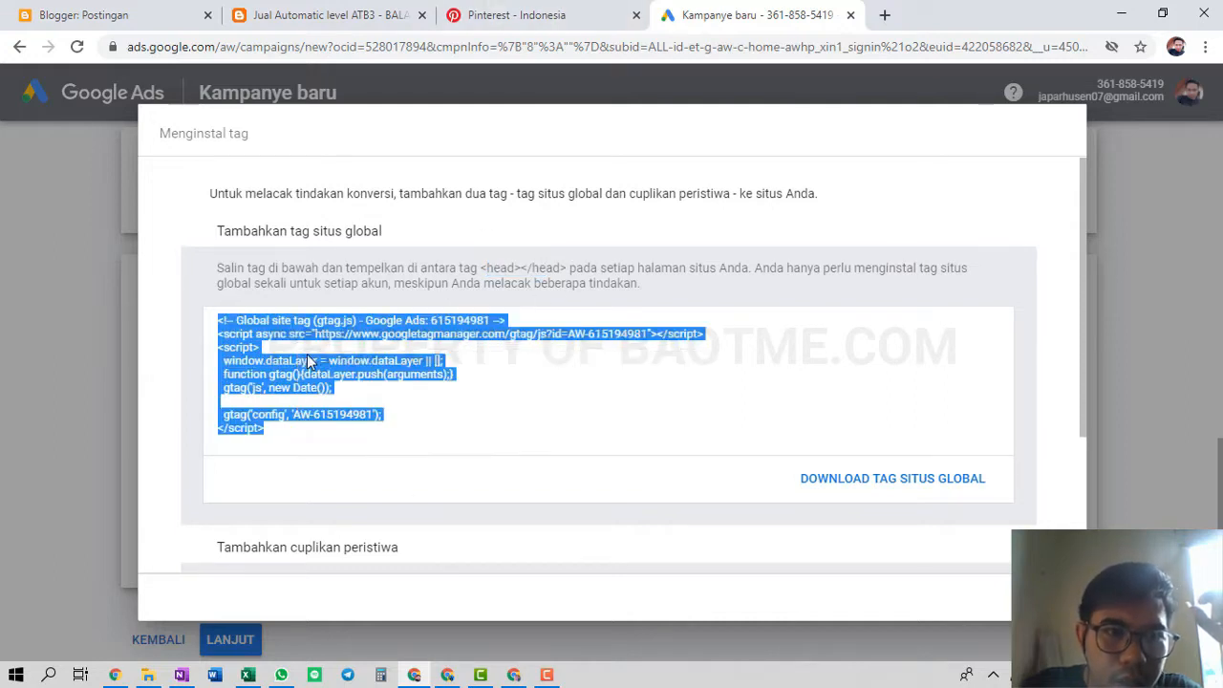
In Blogger, bring up the theme's Edit HTML editor under Tema
{"action": "left_click", "coordinate": [330, 12]}
{"action": "left_click", "coordinate": [65, 12]}
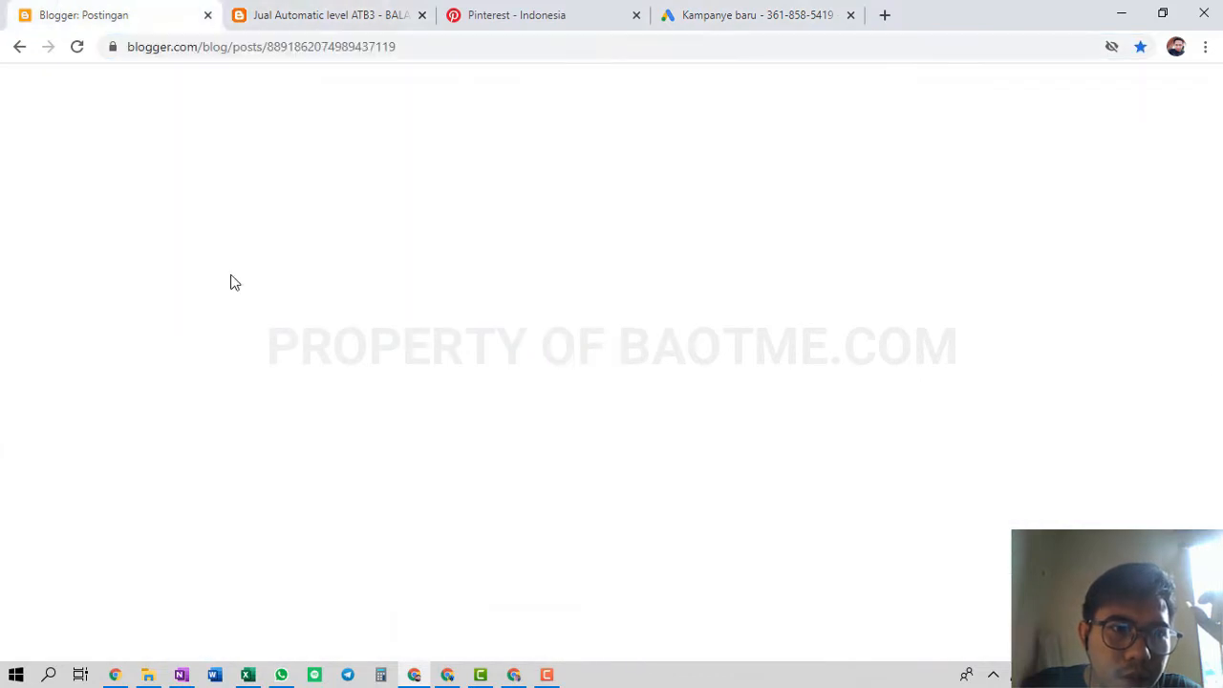
{"action": "scroll", "coordinate": [117, 485], "scroll_direction": "down", "scroll_amount": 2}
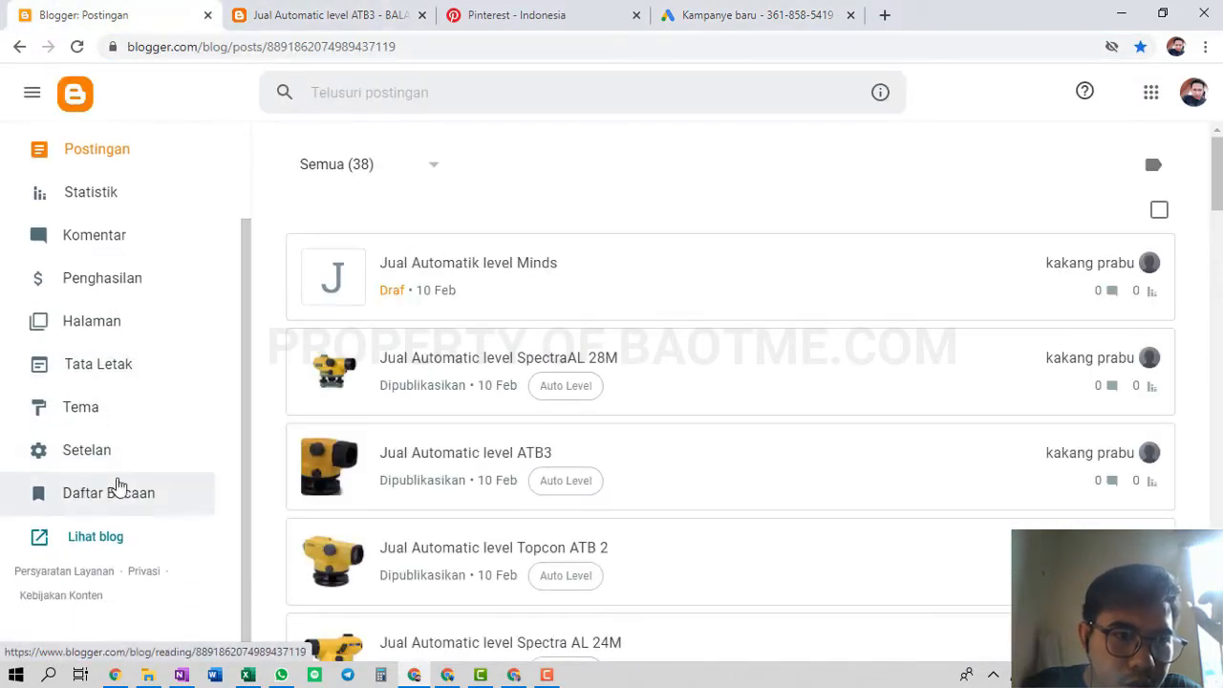
{"action": "left_click", "coordinate": [88, 418]}
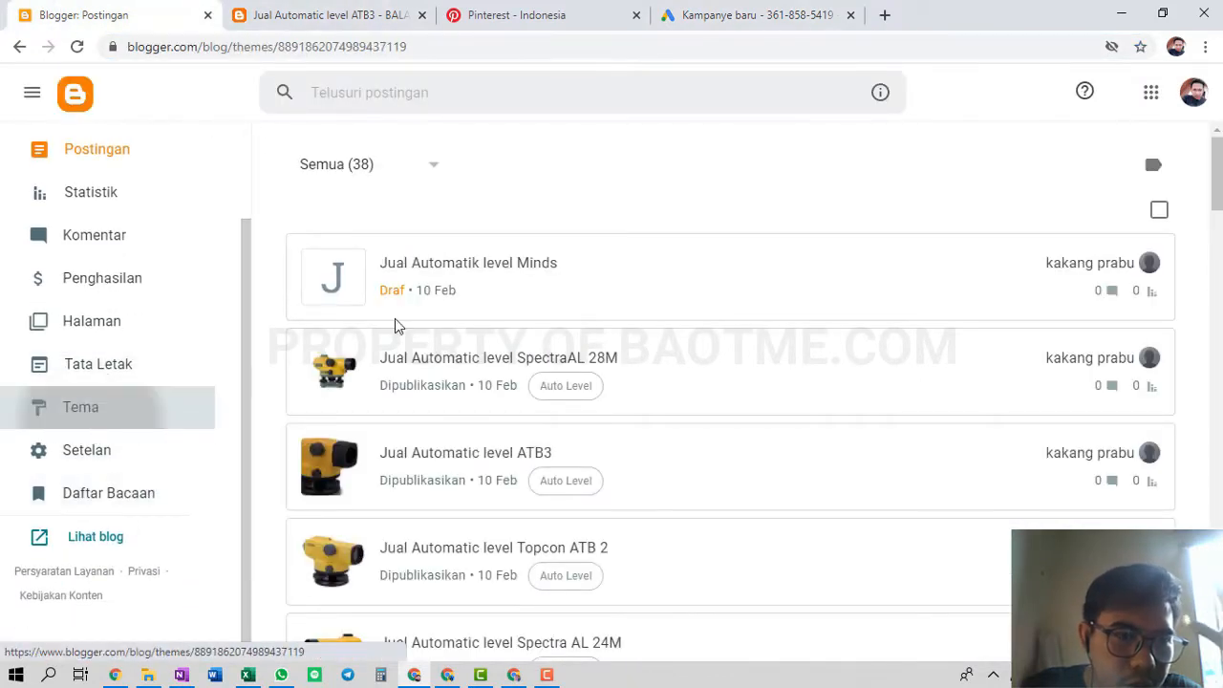
{"action": "left_click", "coordinate": [611, 264]}
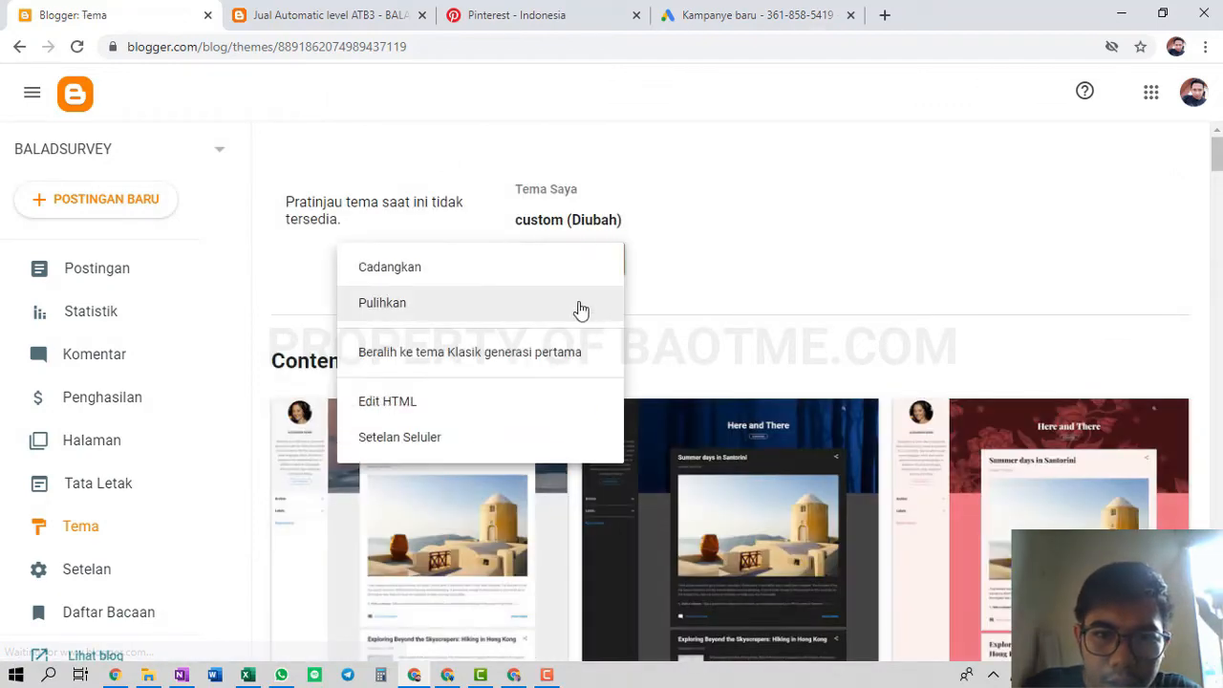
{"action": "left_click", "coordinate": [494, 402]}
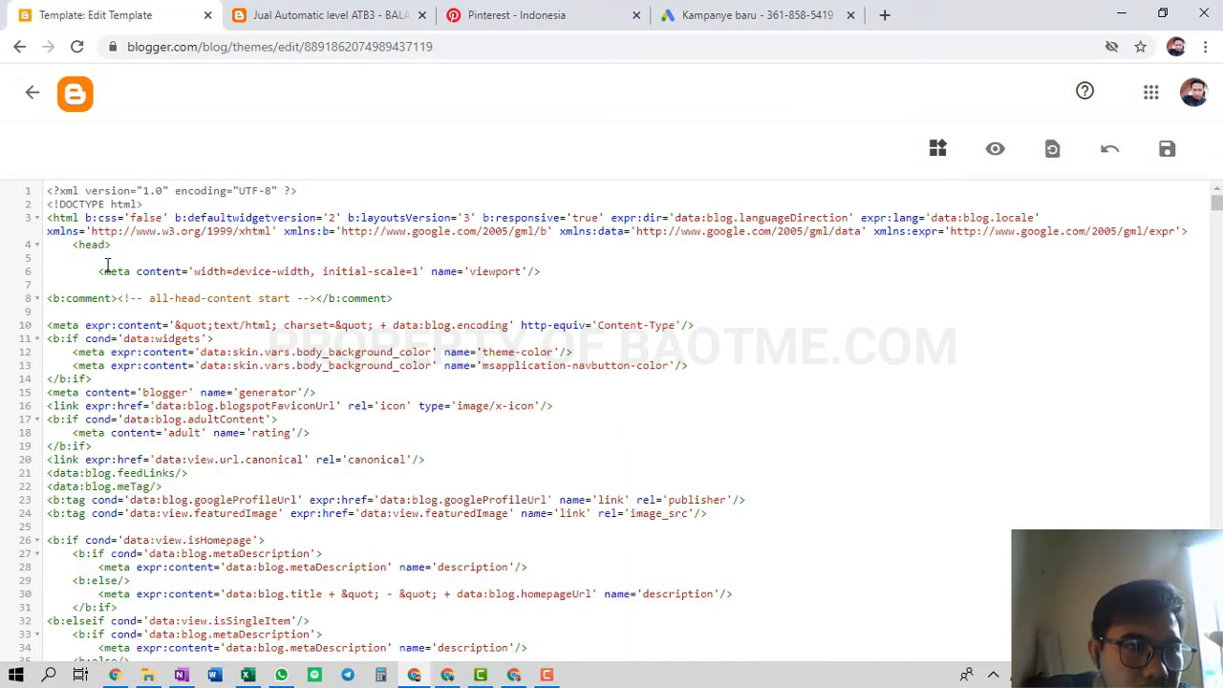
Paste the global site tag directly after <head> and return to the Google Ads tag dialog
{"action": "left_click_drag", "start_coordinate": [71, 244], "coordinate": [125, 262]}
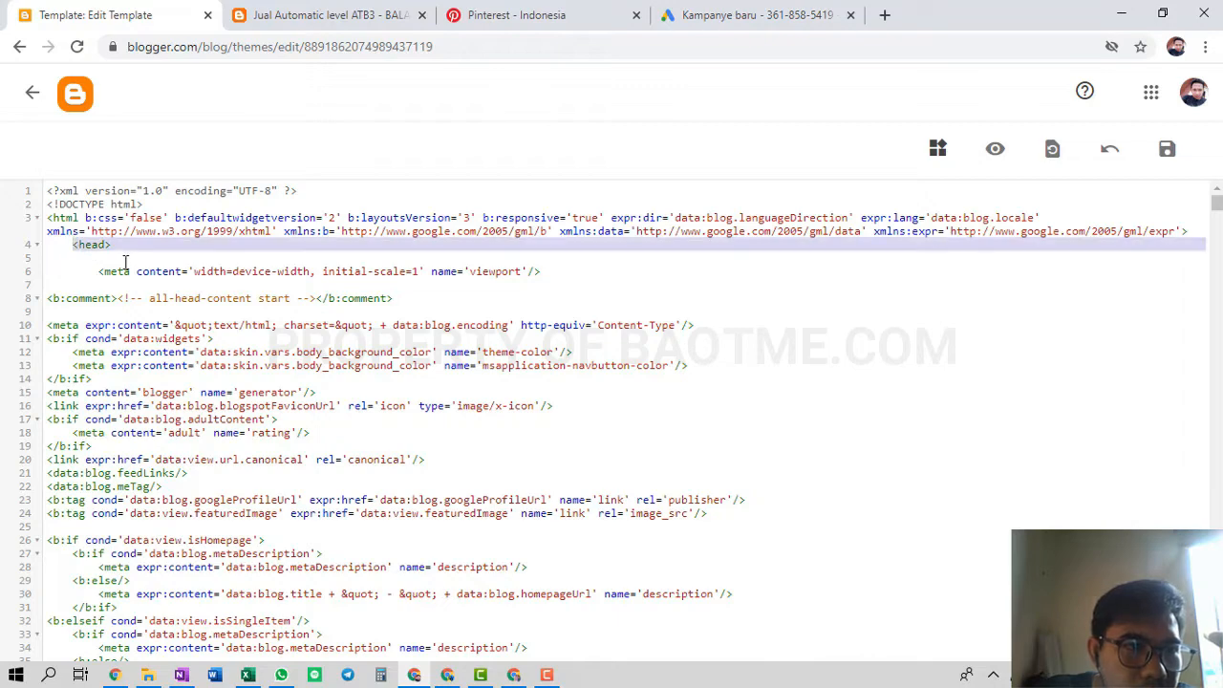
{"action": "left_click", "coordinate": [82, 246]}
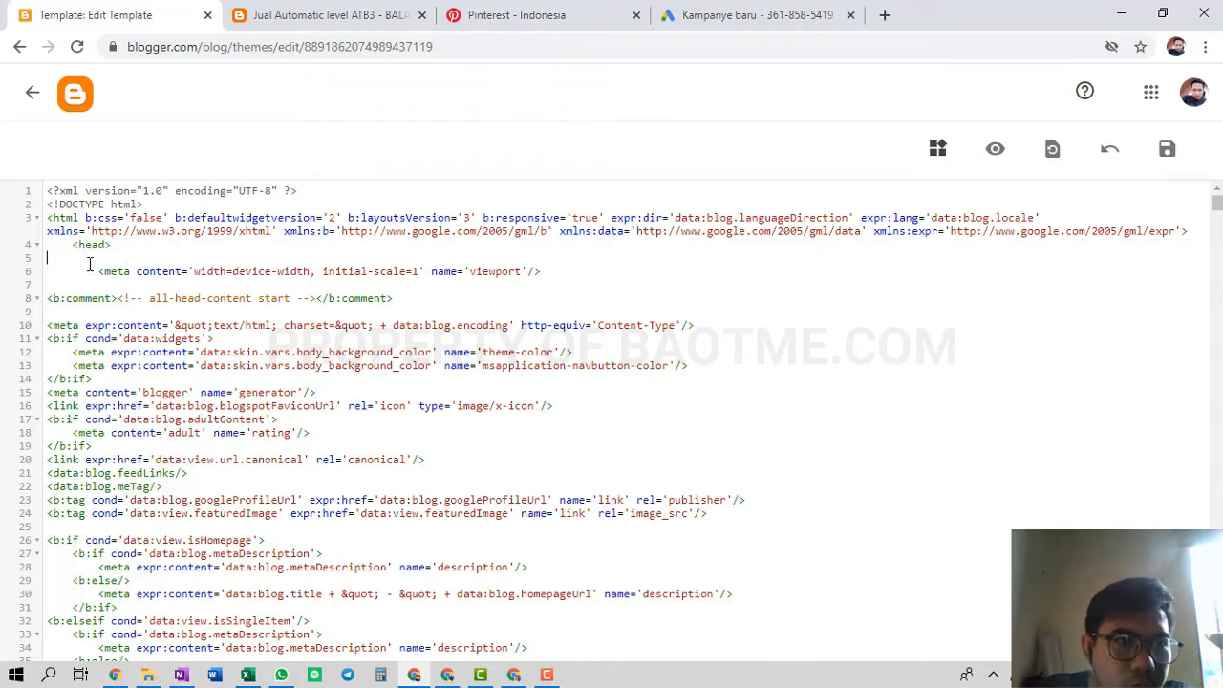
{"action": "key", "text": "ctrl+v"}
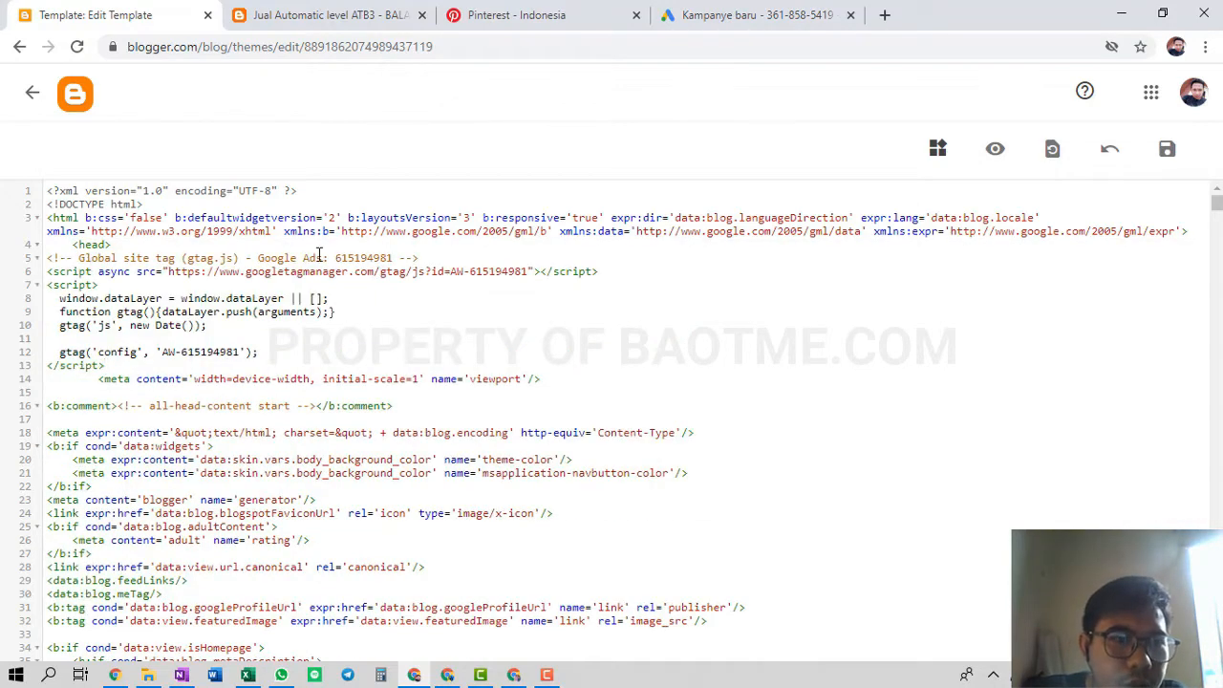
{"action": "left_click", "coordinate": [750, 14]}
{"action": "scroll", "coordinate": [385, 449], "scroll_direction": "down", "scroll_amount": 2}
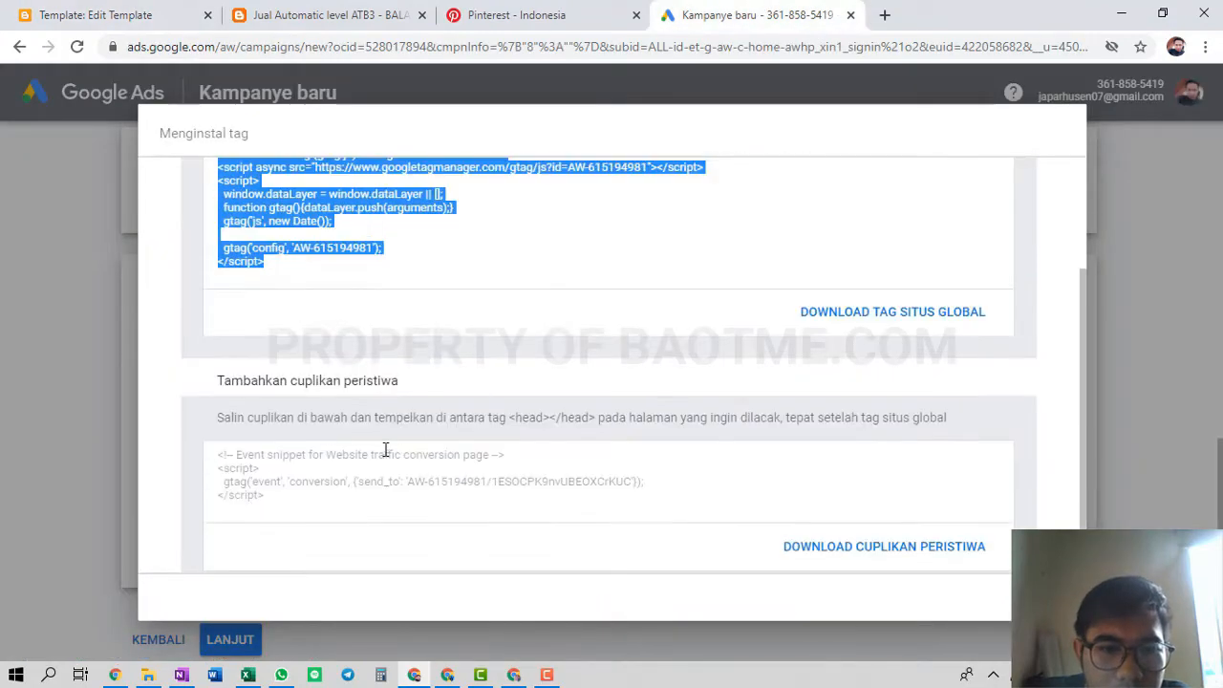
Copy the Website traffic event snippet, paste it below the global site tag, and save the theme
{"action": "left_click", "coordinate": [556, 385]}
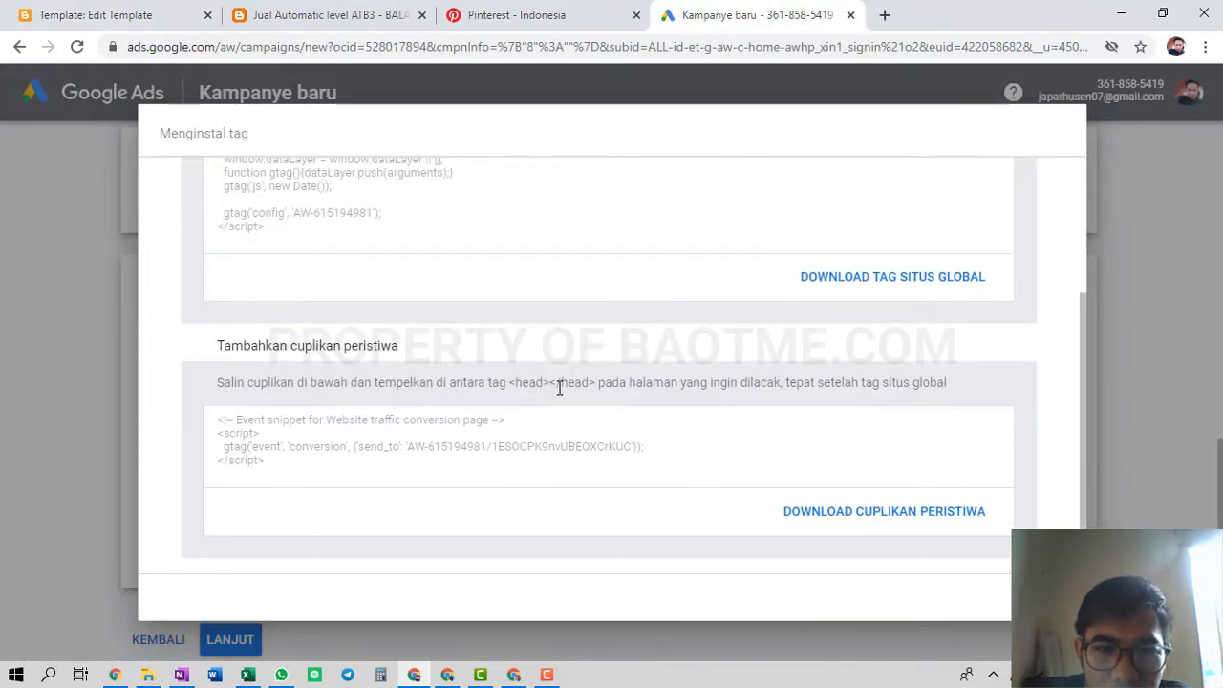
{"action": "left_click_drag", "start_coordinate": [327, 464], "coordinate": [218, 420]}
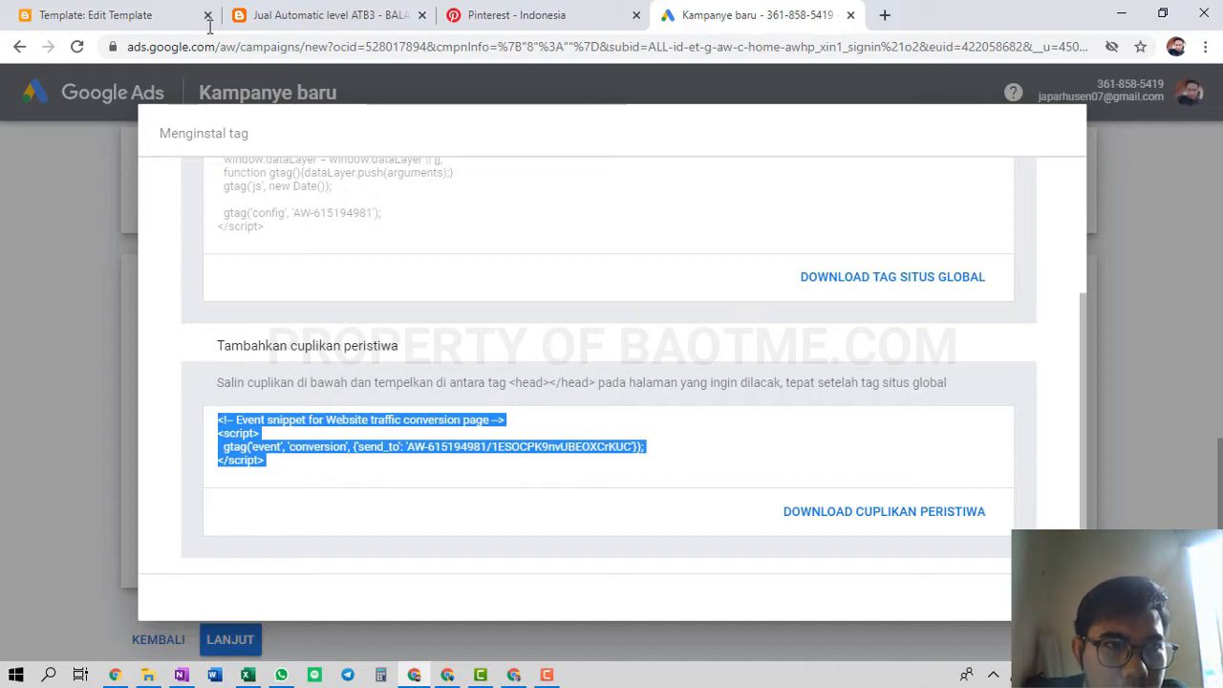
{"action": "left_click", "coordinate": [144, 11]}
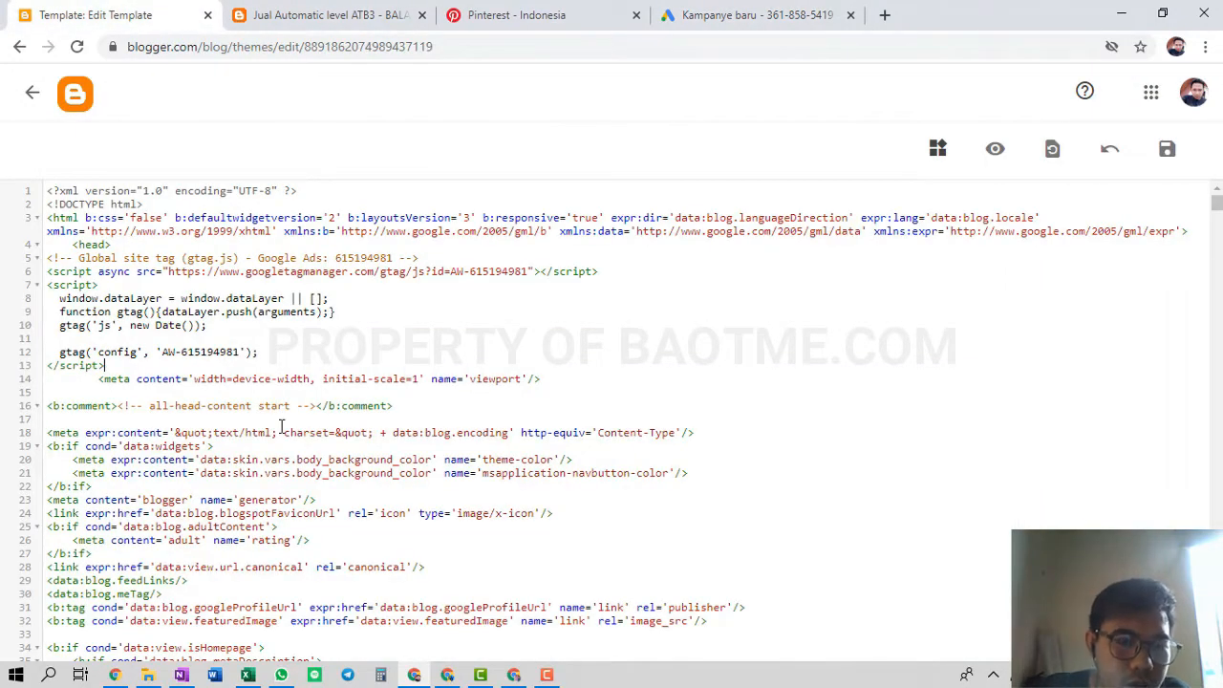
{"action": "key", "text": "Return"}
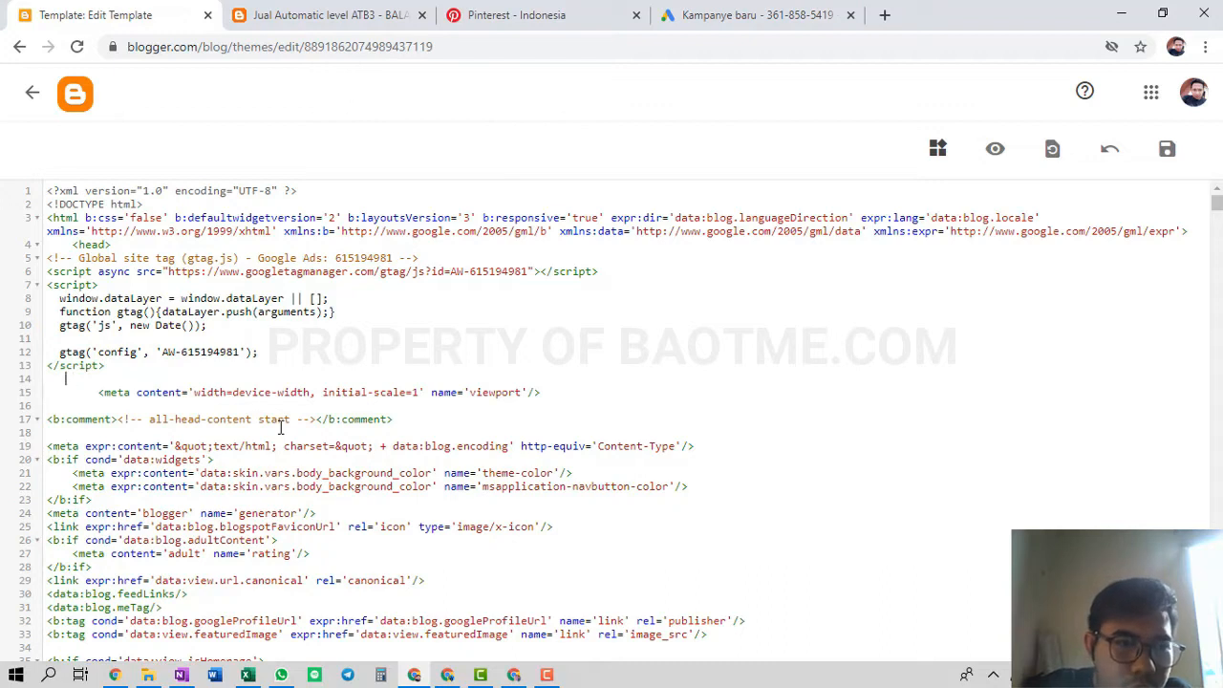
{"action": "key", "text": "ctrl+v"}
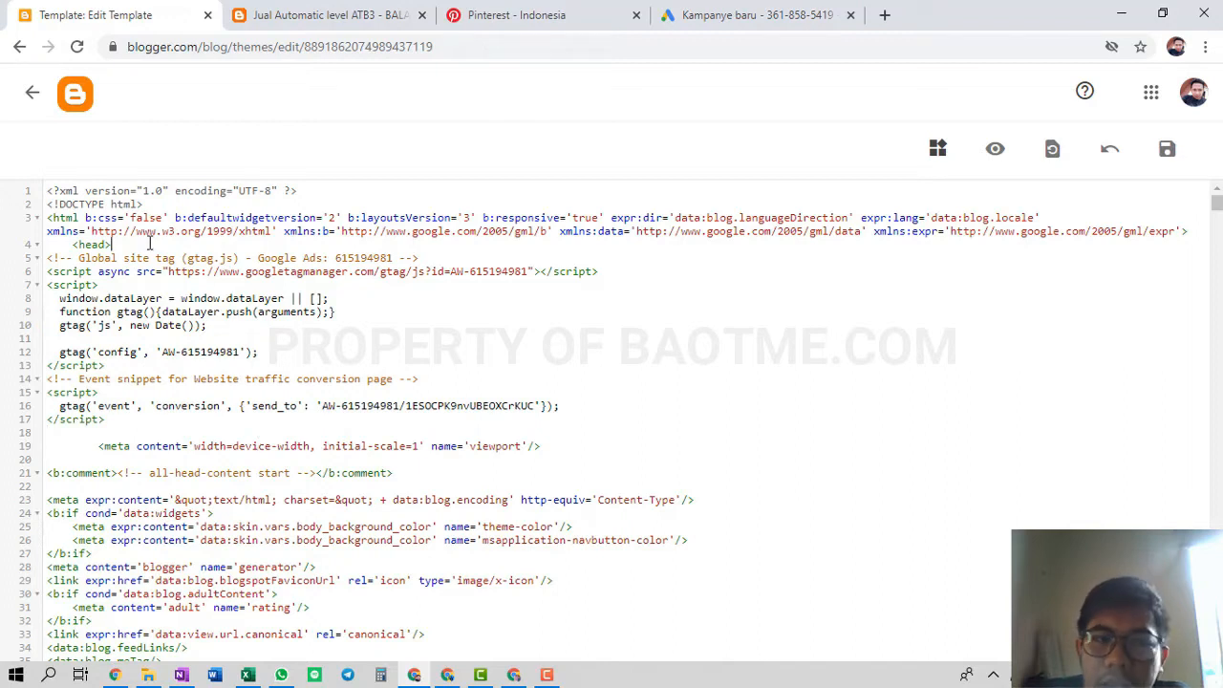
{"action": "key", "text": "Return"}
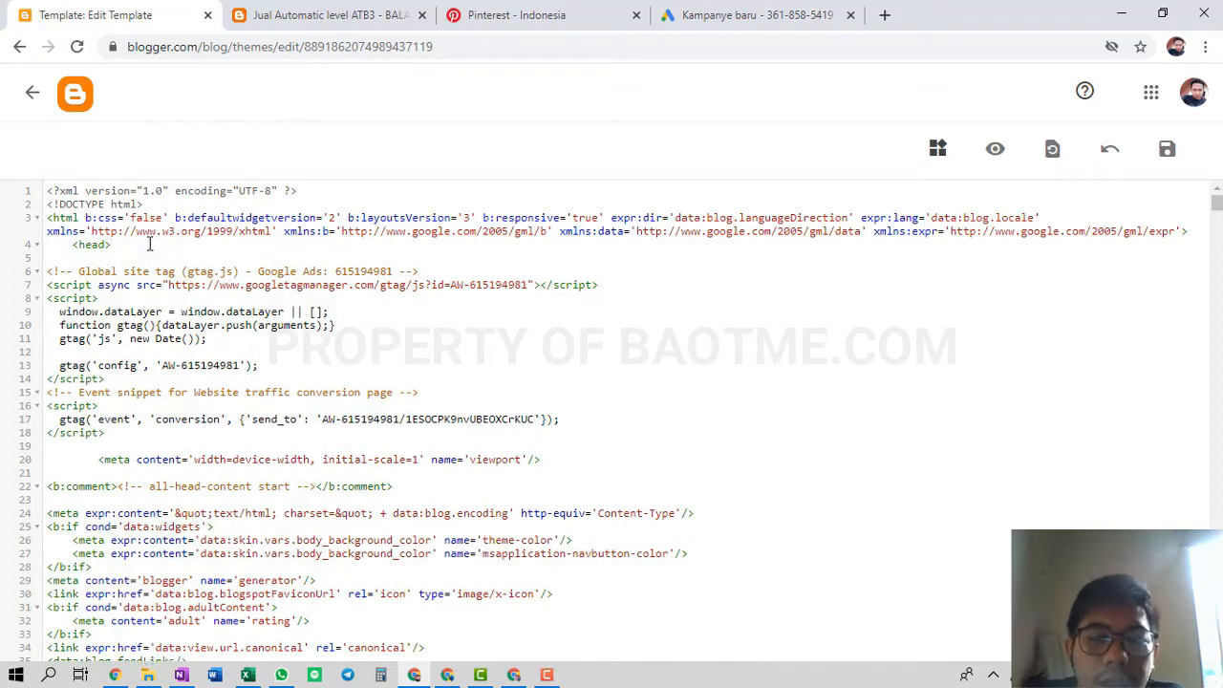
{"action": "left_click", "coordinate": [1167, 150]}
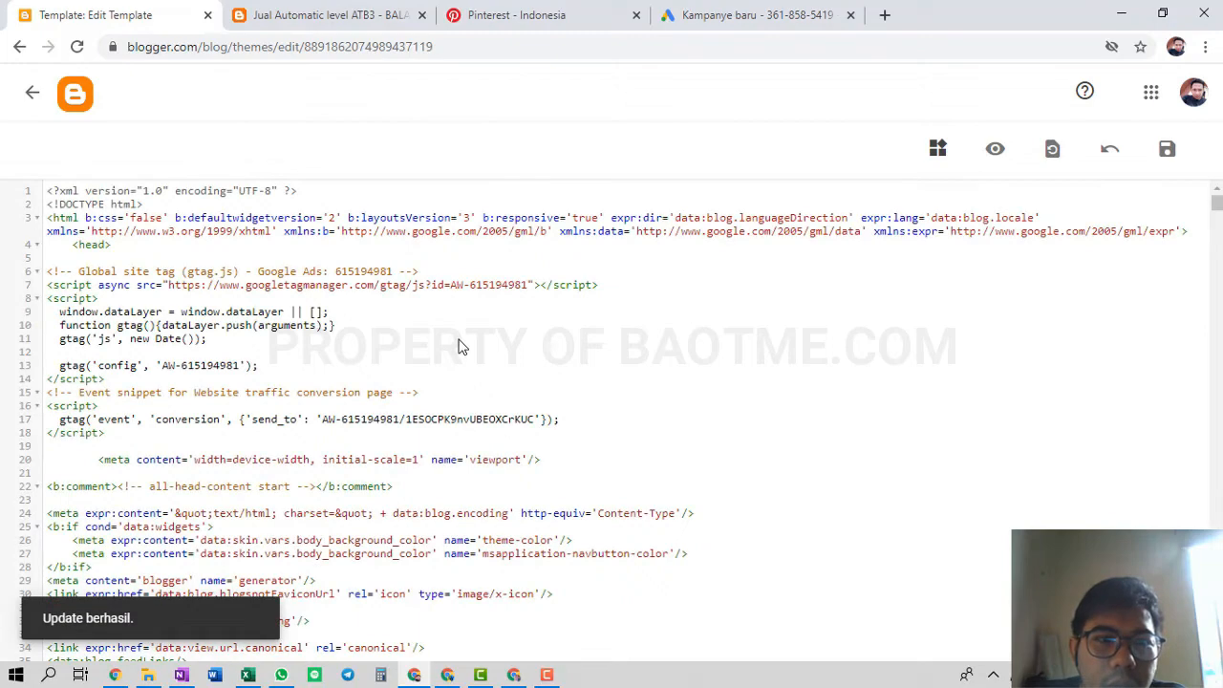
{"action": "left_click", "coordinate": [329, 15]}
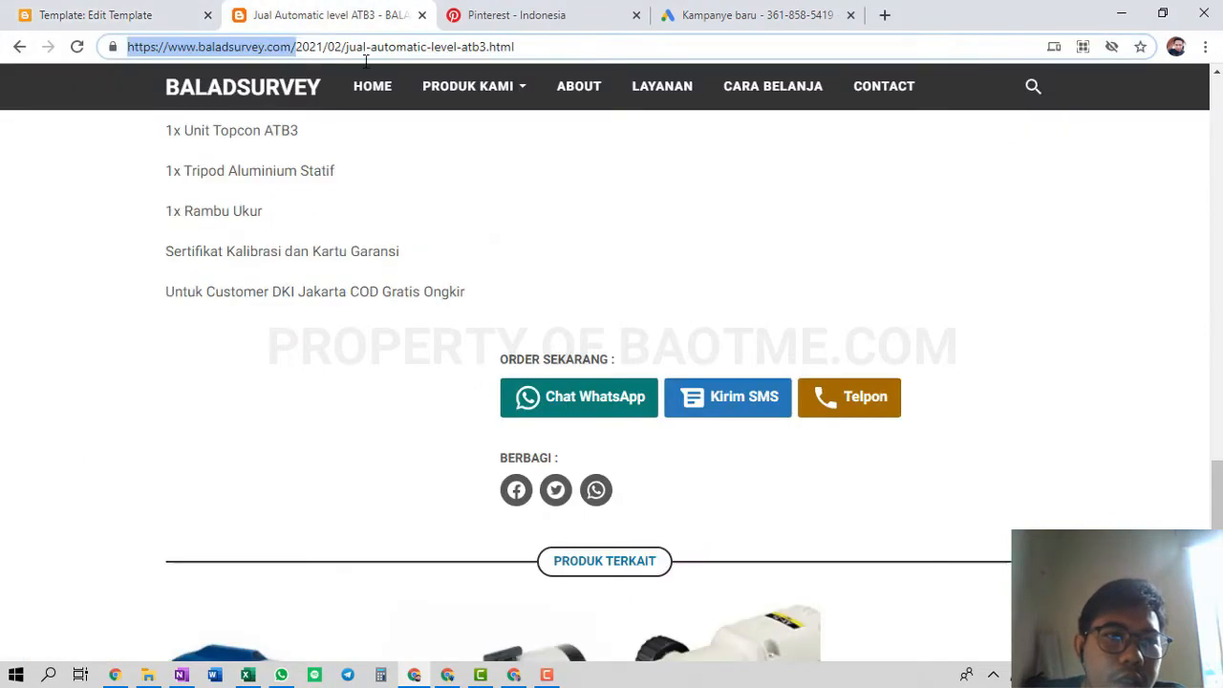
Close the tag installation dialog and continue to the search campaign settings
{"action": "left_click", "coordinate": [371, 86]}
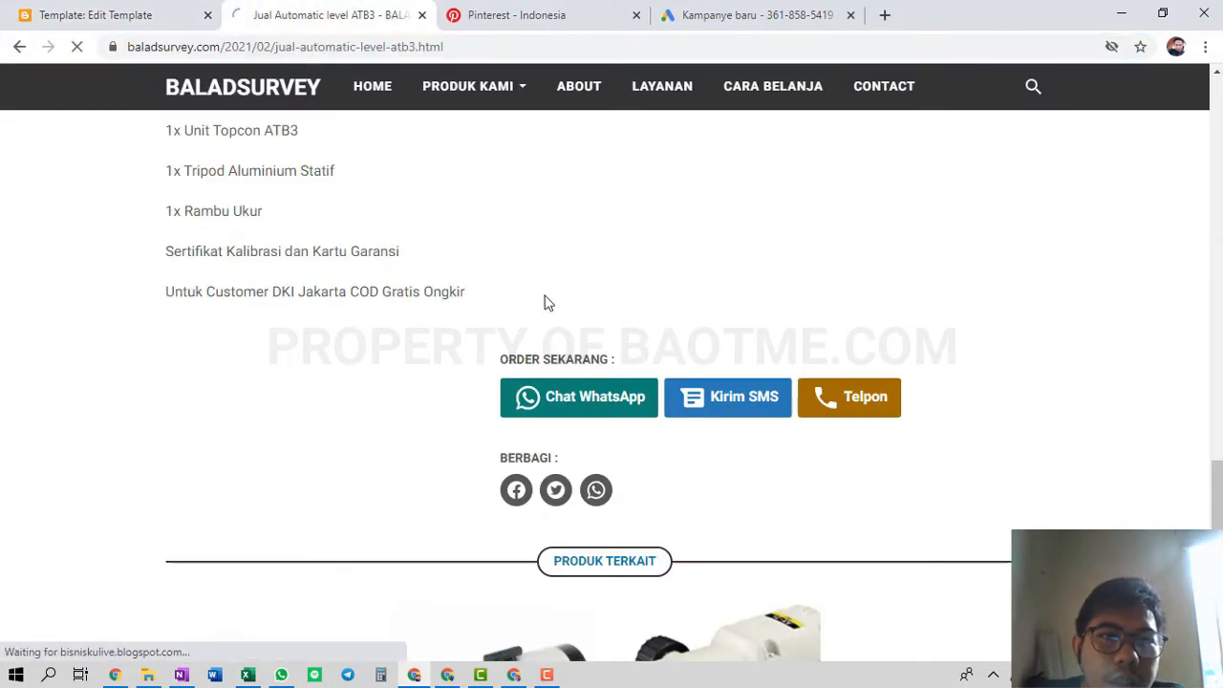
{"action": "left_click", "coordinate": [743, 17]}
{"action": "left_click", "coordinate": [1003, 599]}
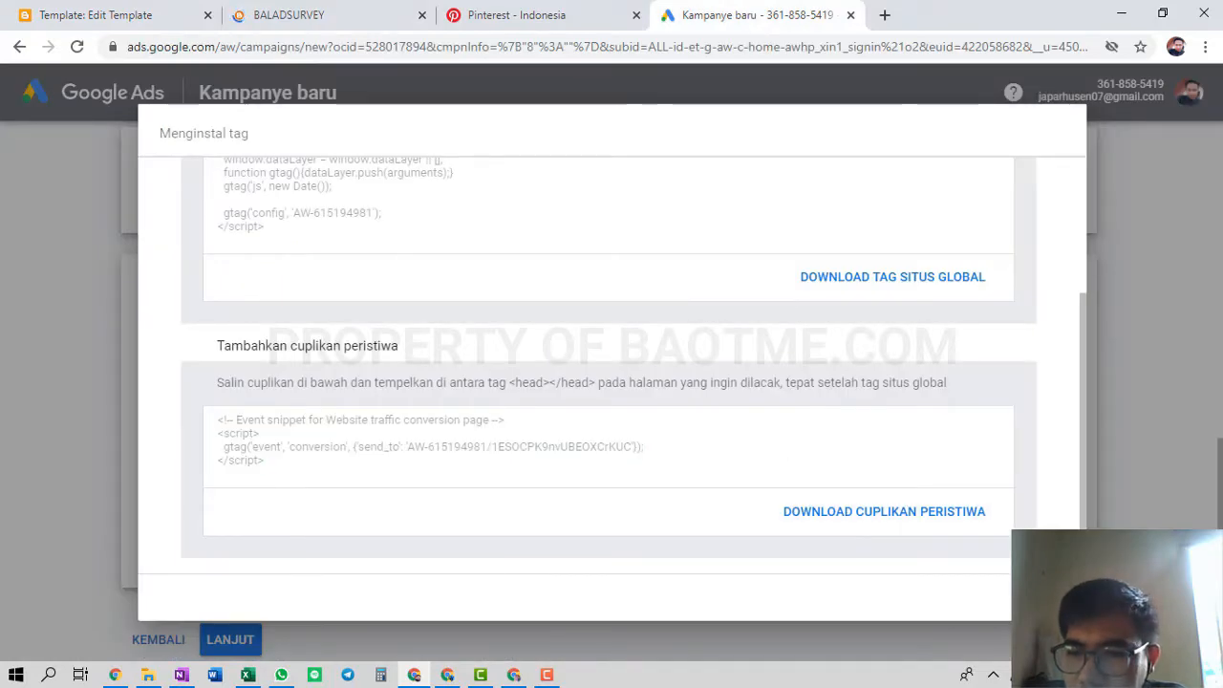
{"action": "scroll", "coordinate": [371, 494], "scroll_direction": "down", "scroll_amount": 1}
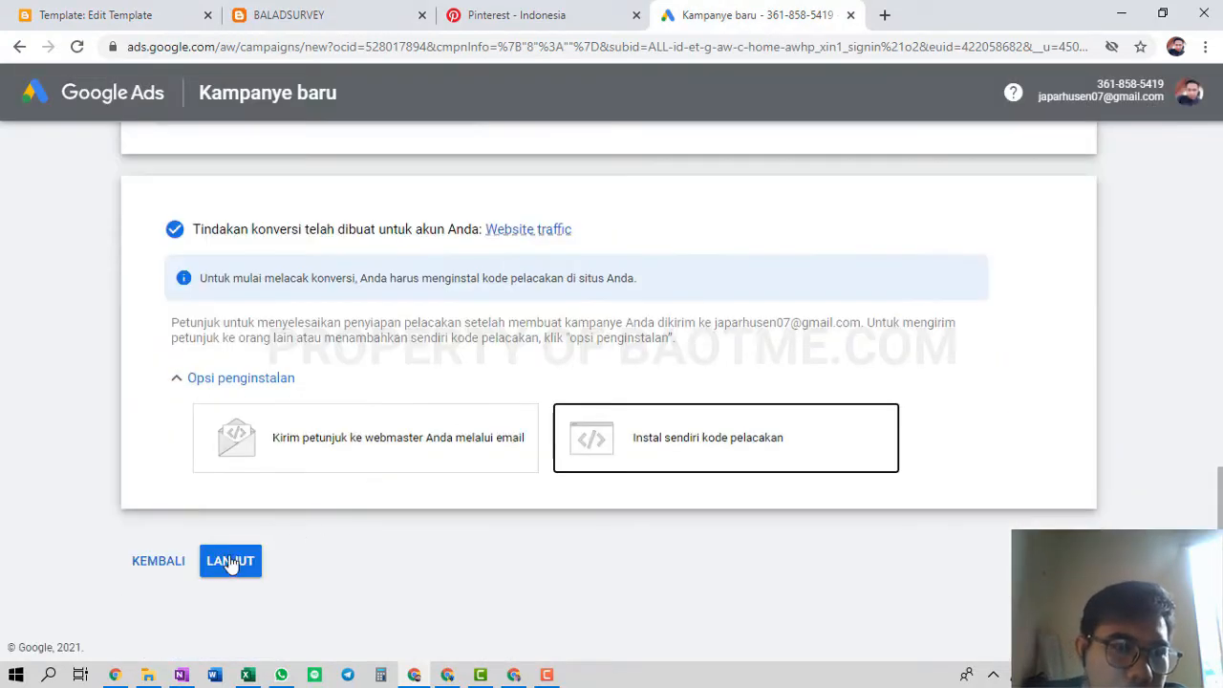
{"action": "left_click", "coordinate": [244, 567]}
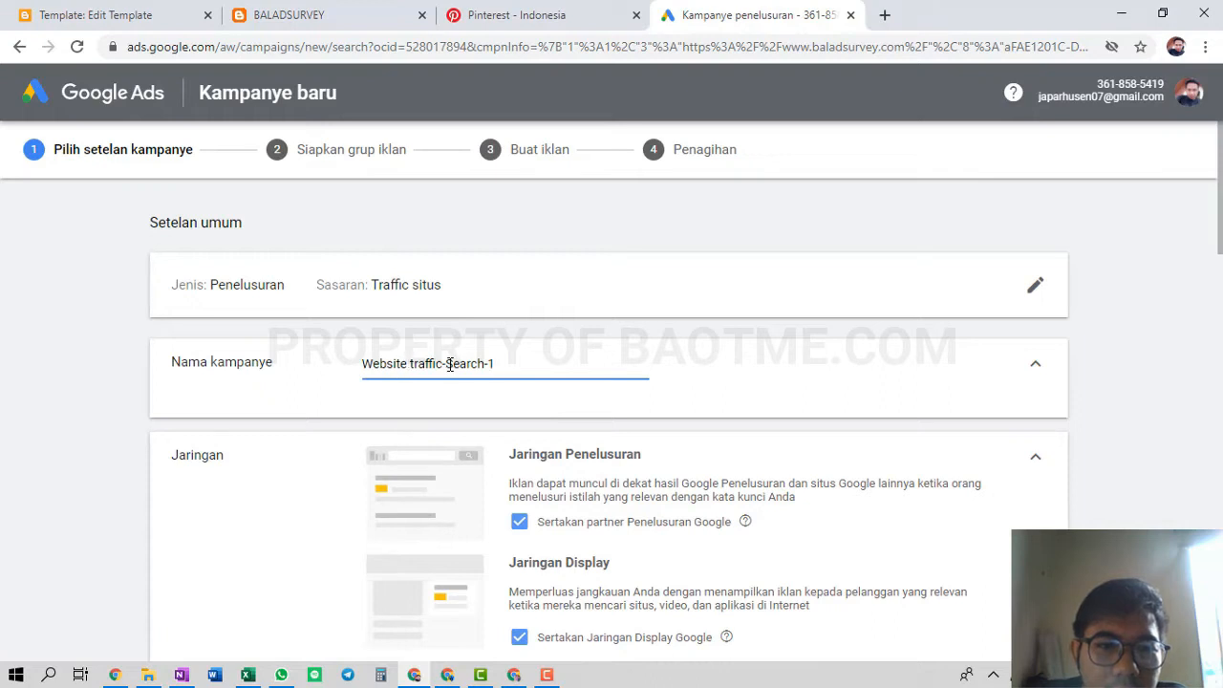
Rename the campaign from the Website traffic default to 'Search | Alat Survey | 1'
{"action": "left_click_drag", "start_coordinate": [449, 364], "coordinate": [362, 363]}
{"action": "key", "text": "BackSpace"}
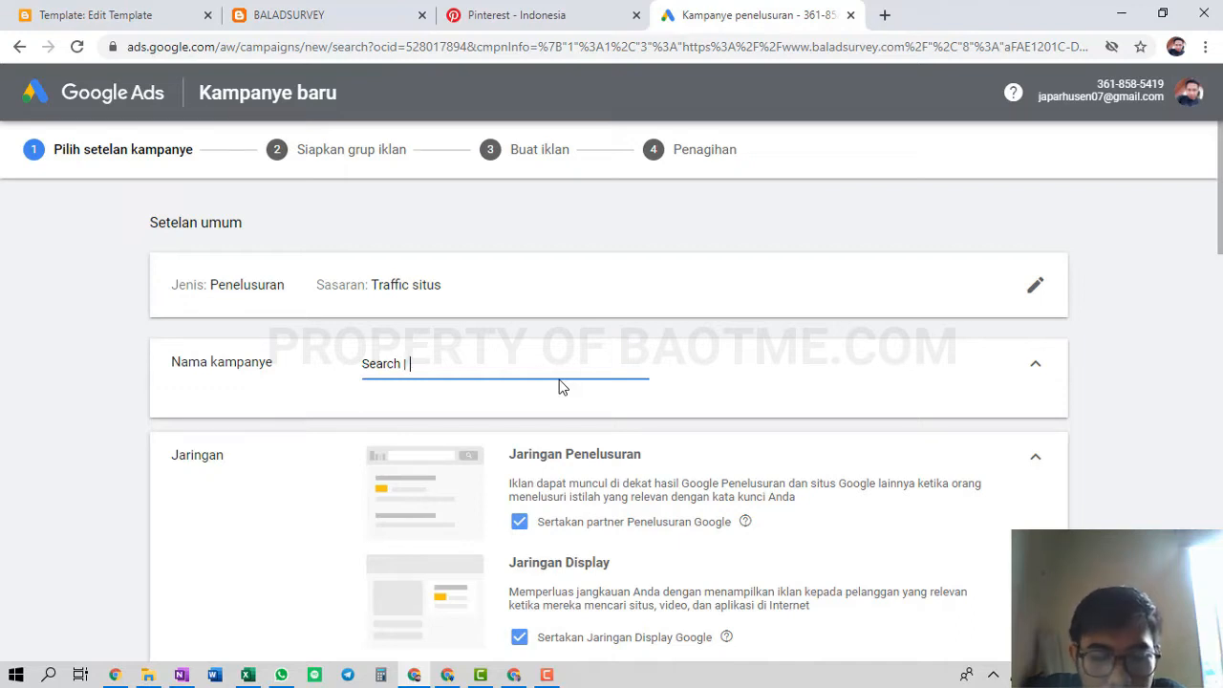
{"action": "type", "text": "LT"}
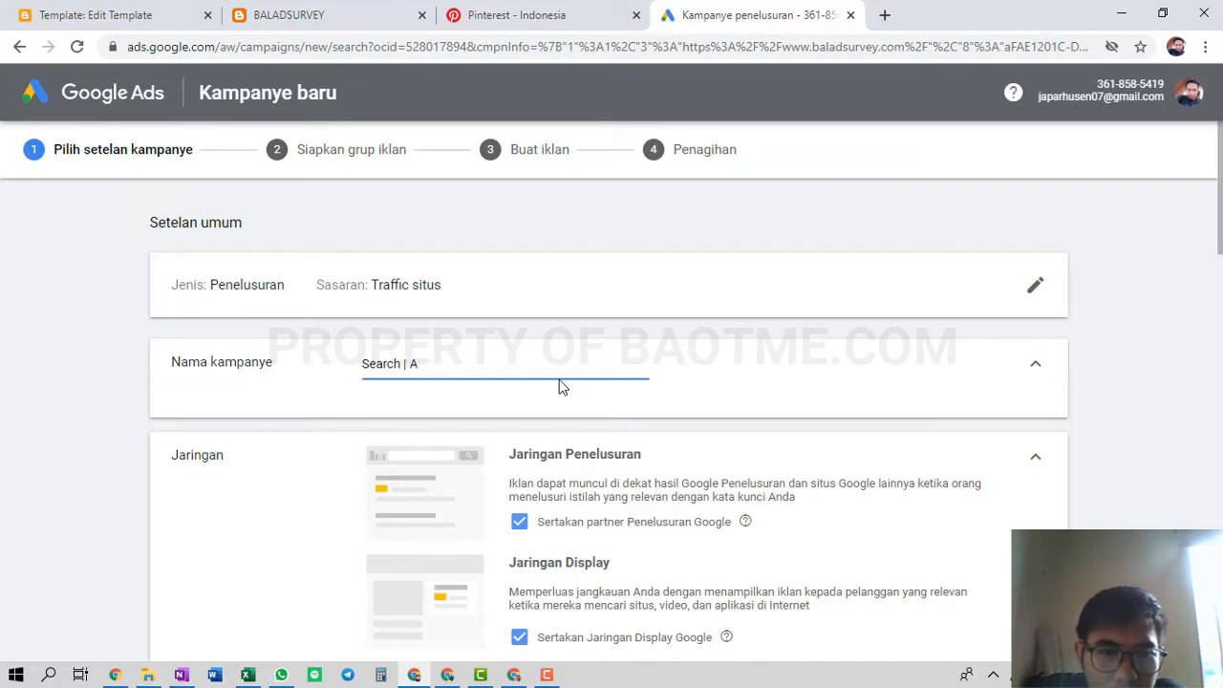
{"action": "type", "text": "lat Survey | 1"}
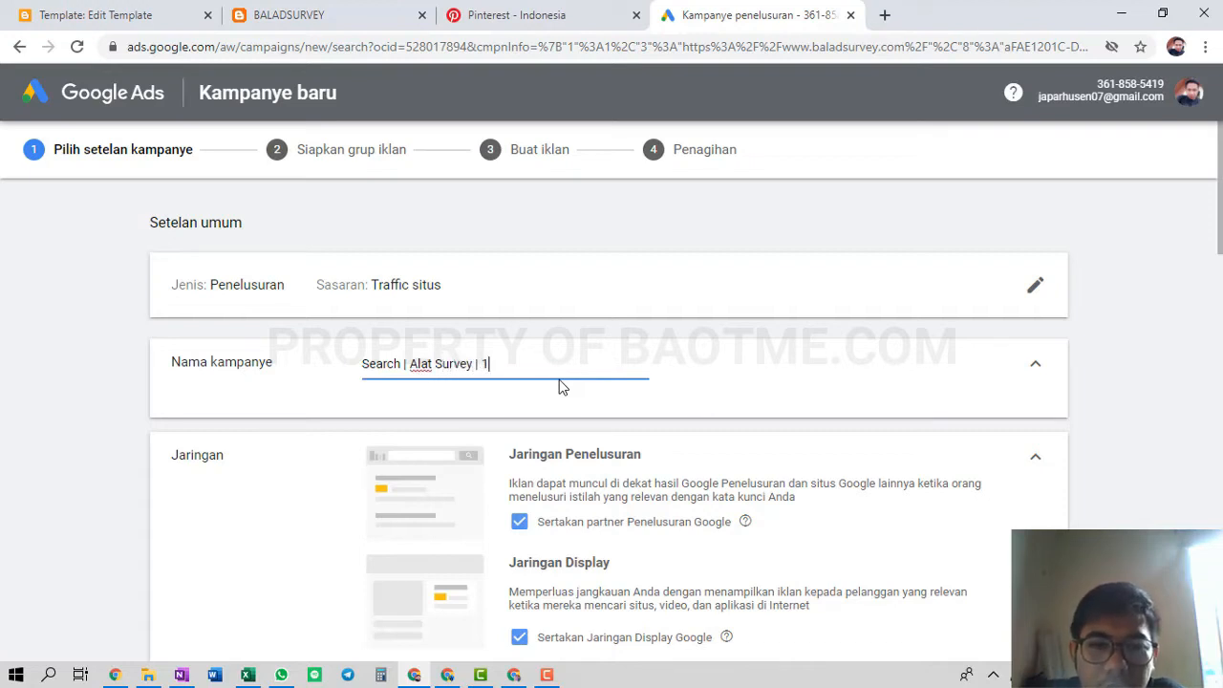
{"action": "left_click", "coordinate": [771, 399]}
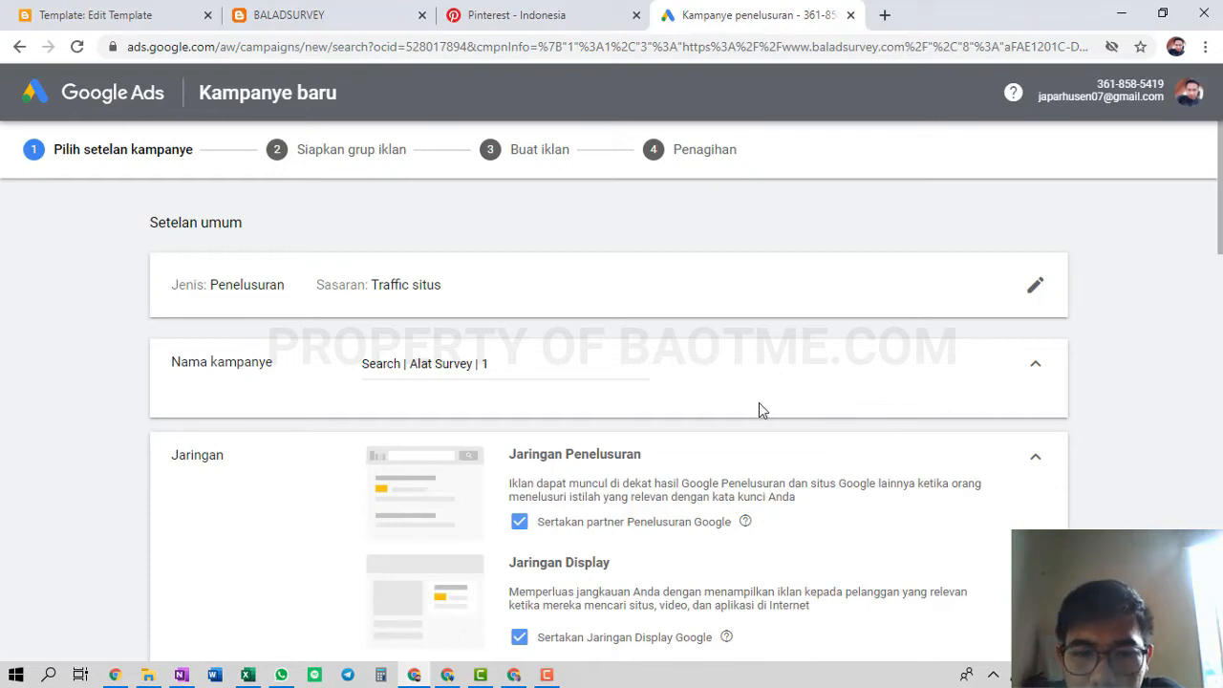
{"action": "scroll", "coordinate": [759, 409], "scroll_direction": "down", "scroll_amount": 2}
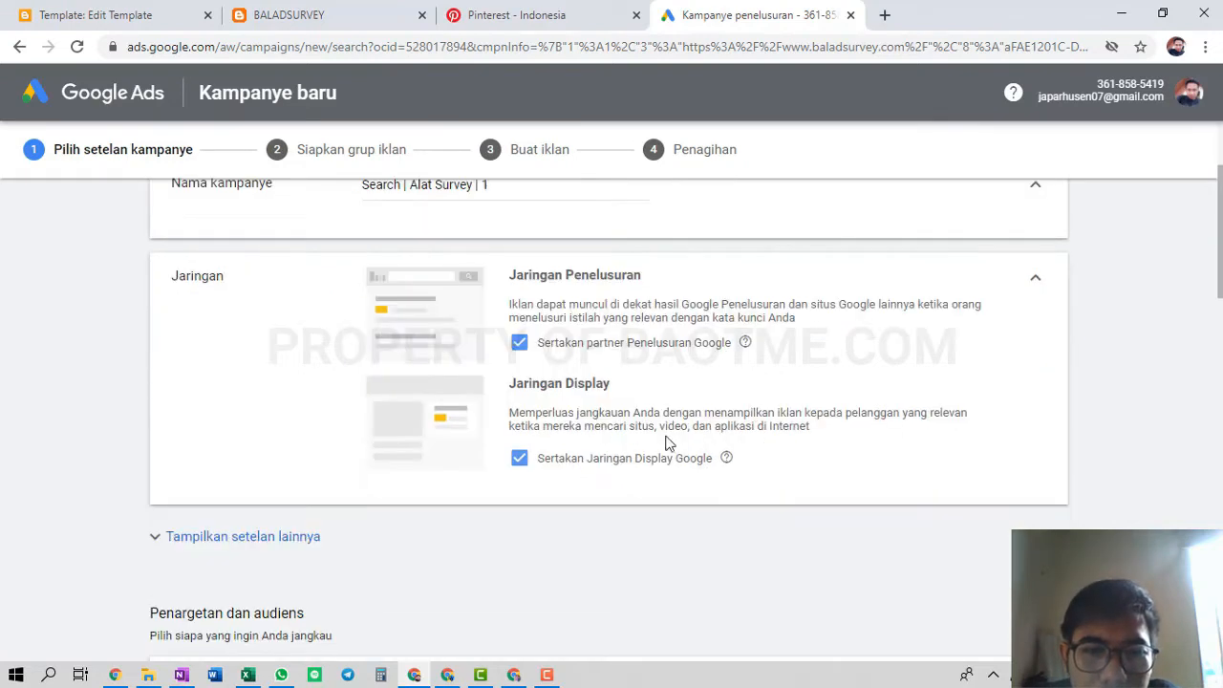
Exclude the Google Display Network and reveal the additional campaign settings
{"action": "left_click", "coordinate": [518, 459]}
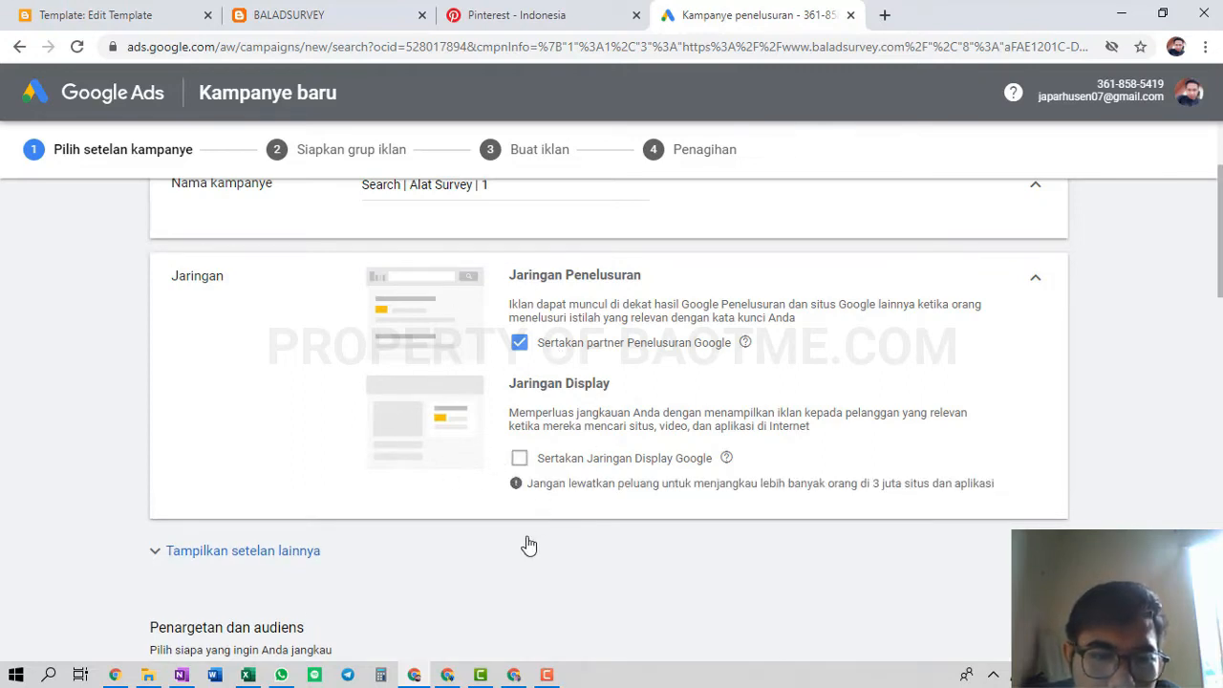
{"action": "scroll", "coordinate": [349, 503], "scroll_direction": "down", "scroll_amount": 1}
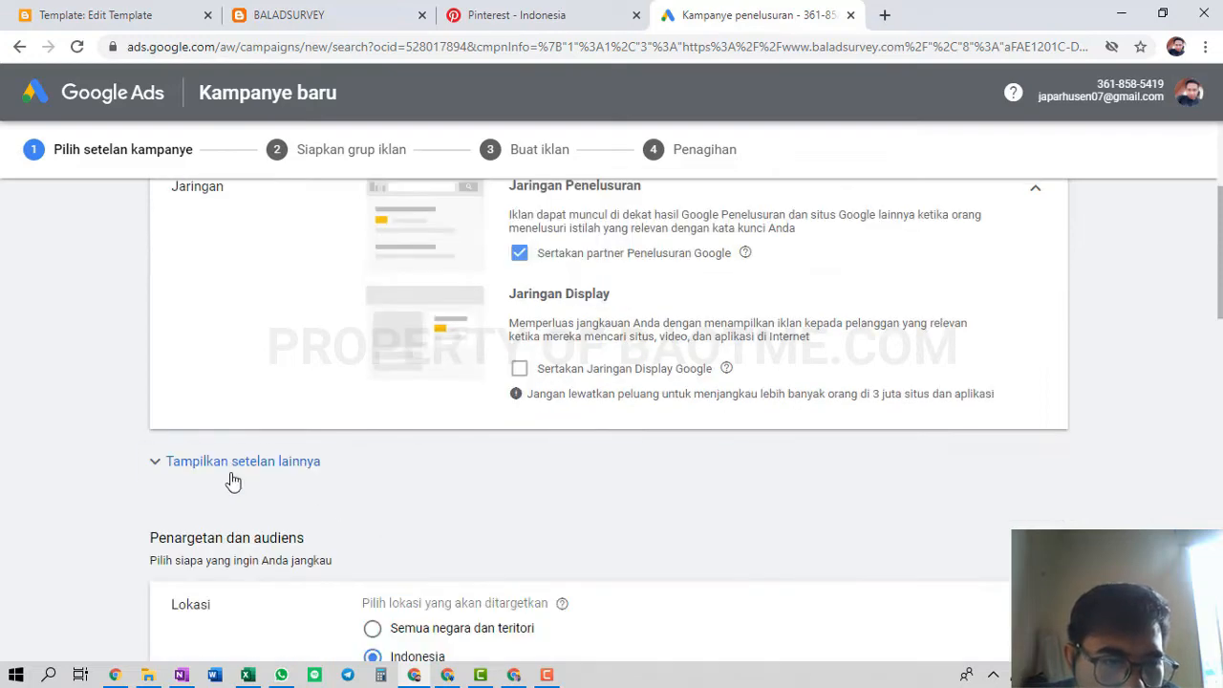
{"action": "left_click", "coordinate": [304, 468]}
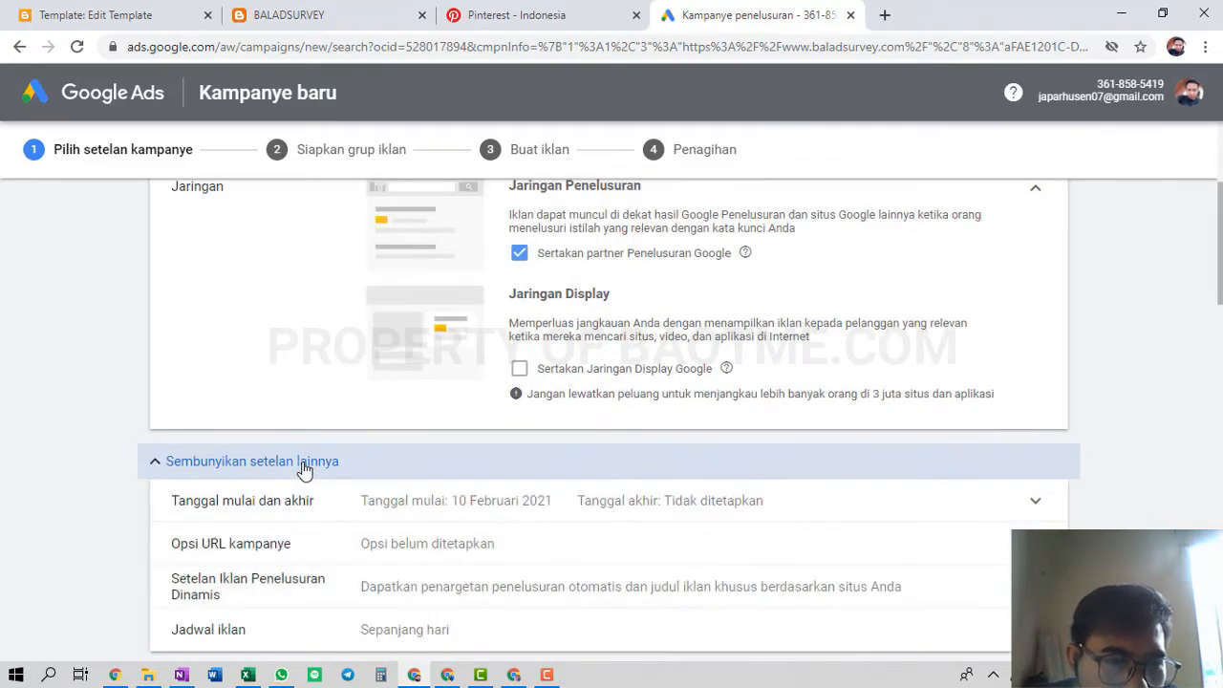
Set location targeting to 'Masukkan lokasi lain' and focus the location search box
{"action": "scroll", "coordinate": [304, 468], "scroll_direction": "down", "scroll_amount": 1}
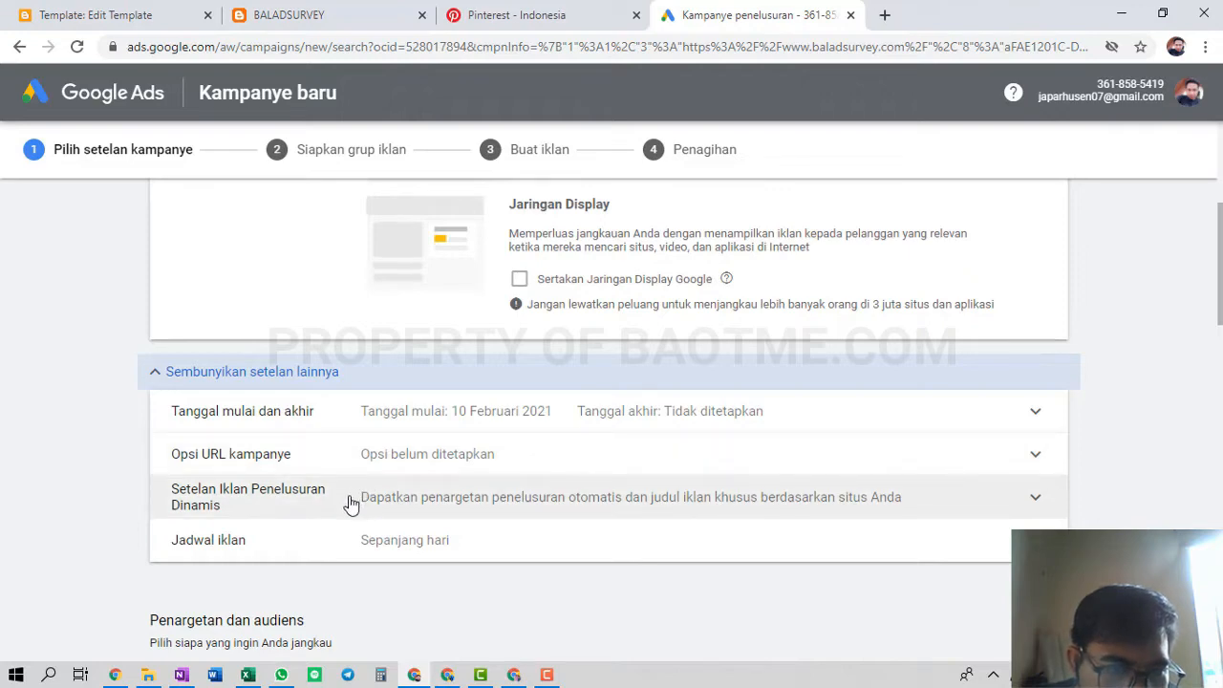
{"action": "scroll", "coordinate": [431, 528], "scroll_direction": "down", "scroll_amount": 2}
{"action": "scroll", "coordinate": [420, 525], "scroll_direction": "down", "scroll_amount": 1}
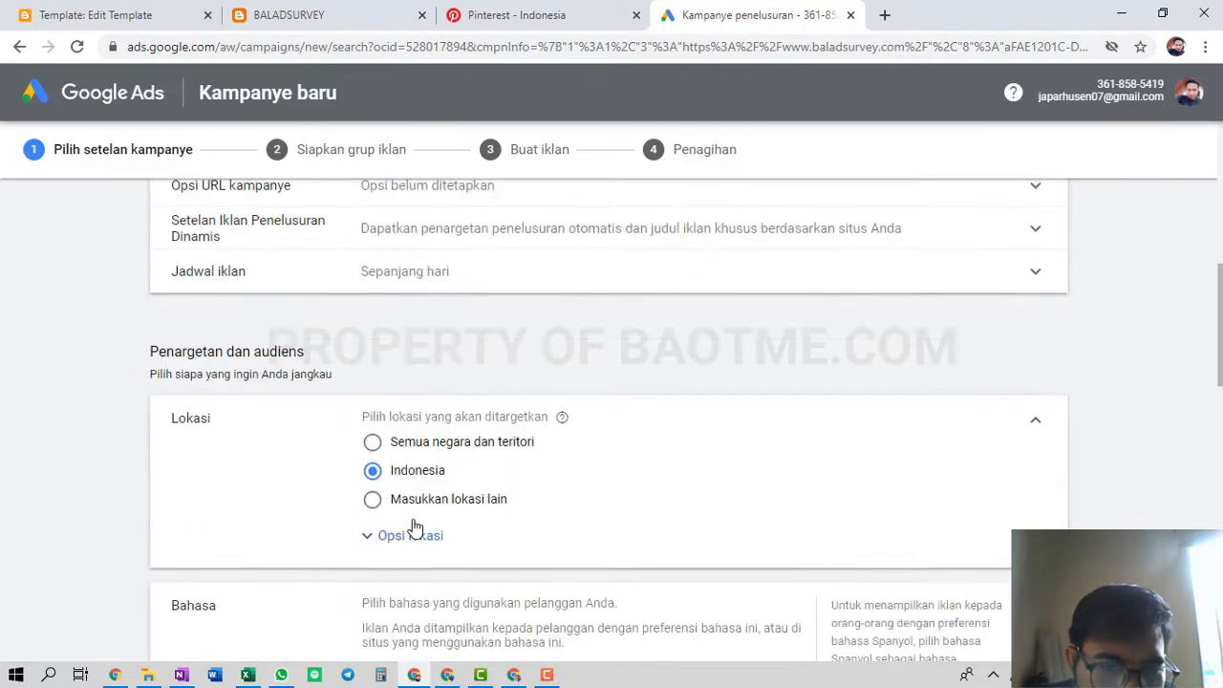
{"action": "scroll", "coordinate": [413, 525], "scroll_direction": "down", "scroll_amount": 1}
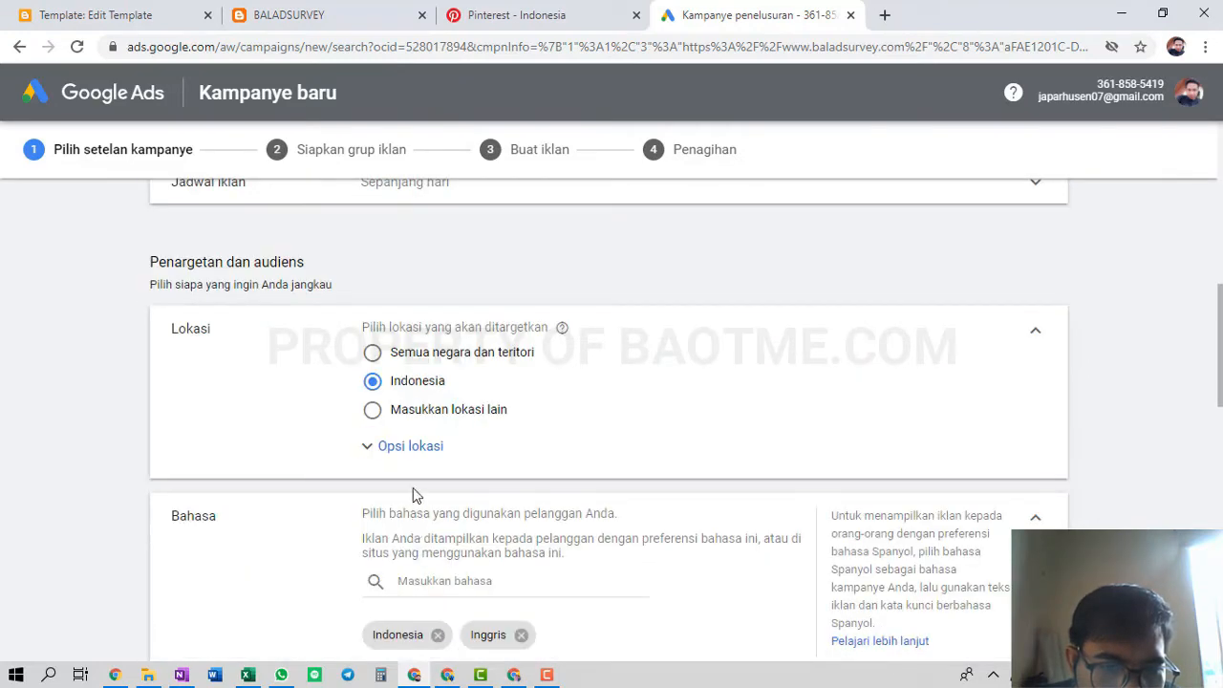
{"action": "left_click", "coordinate": [403, 416]}
{"action": "left_click", "coordinate": [373, 382]}
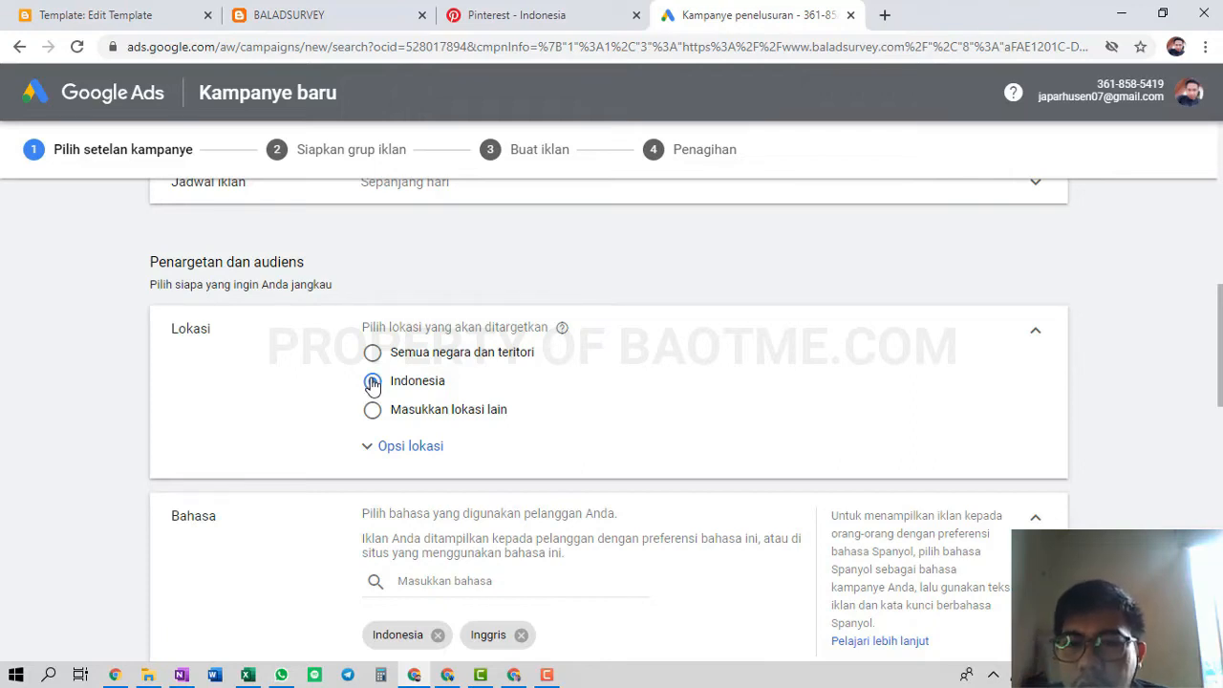
{"action": "left_click", "coordinate": [434, 411]}
{"action": "left_click", "coordinate": [471, 453]}
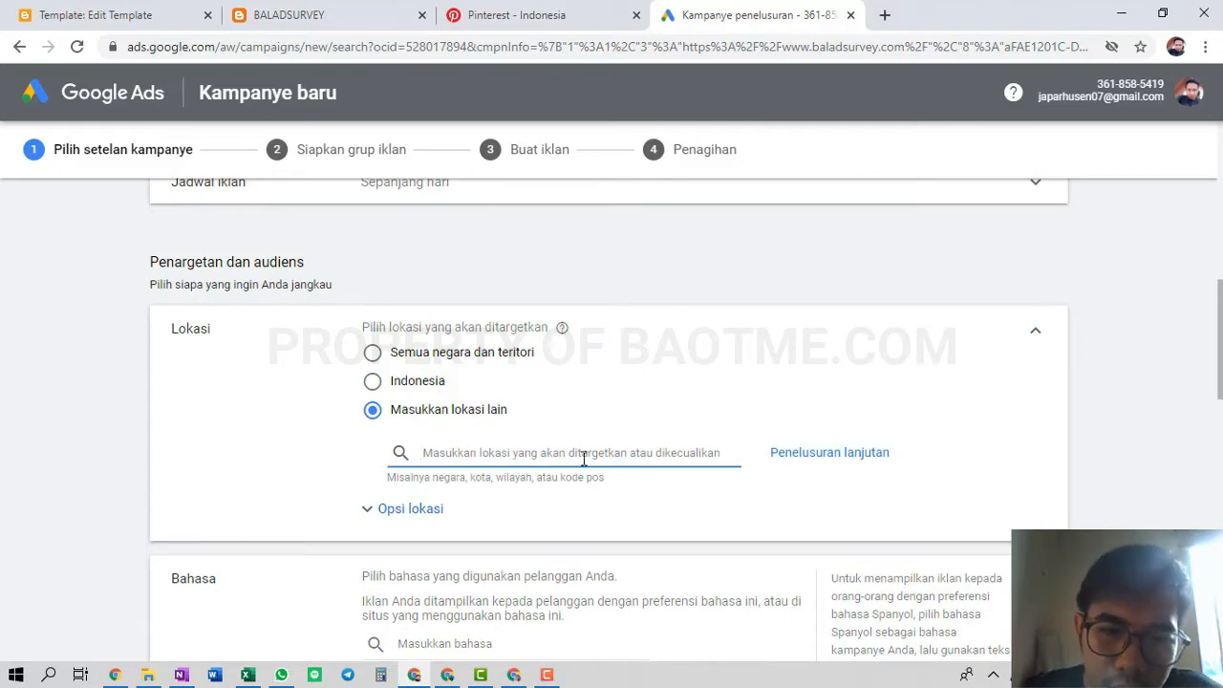
Target Jakarta, Bogor, Depok, Tangerang and Kota Bekasi through advanced location search and save them
{"action": "left_click", "coordinate": [812, 451]}
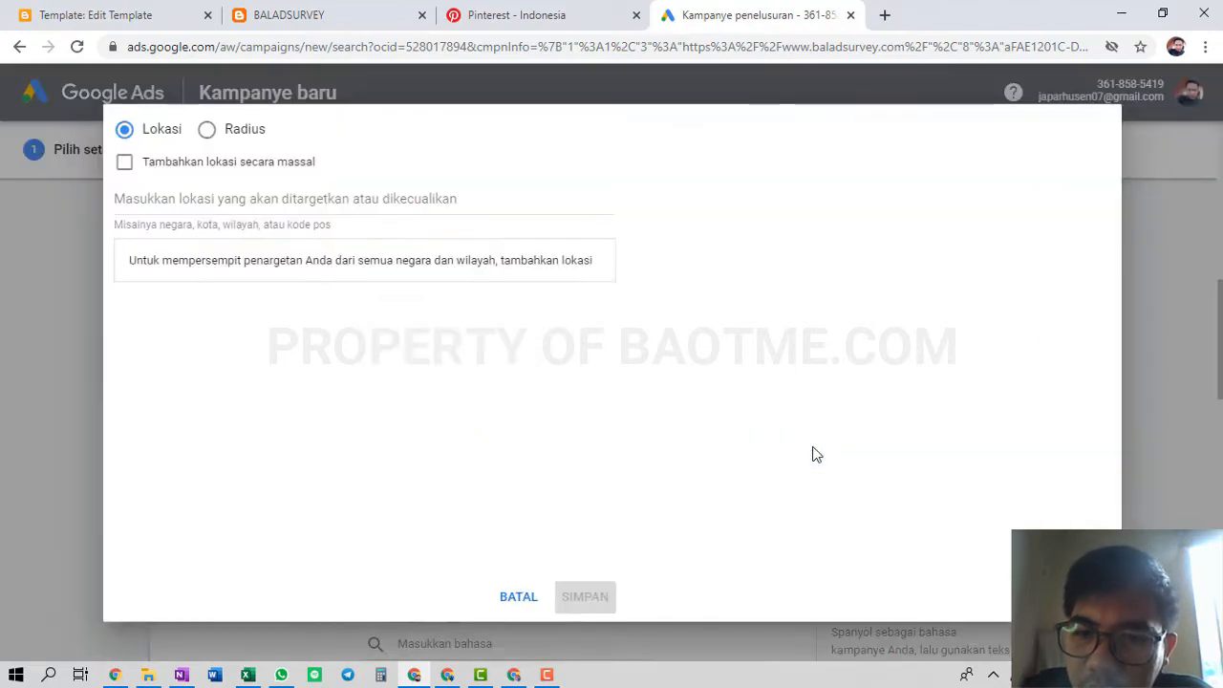
{"action": "left_click", "coordinate": [246, 199]}
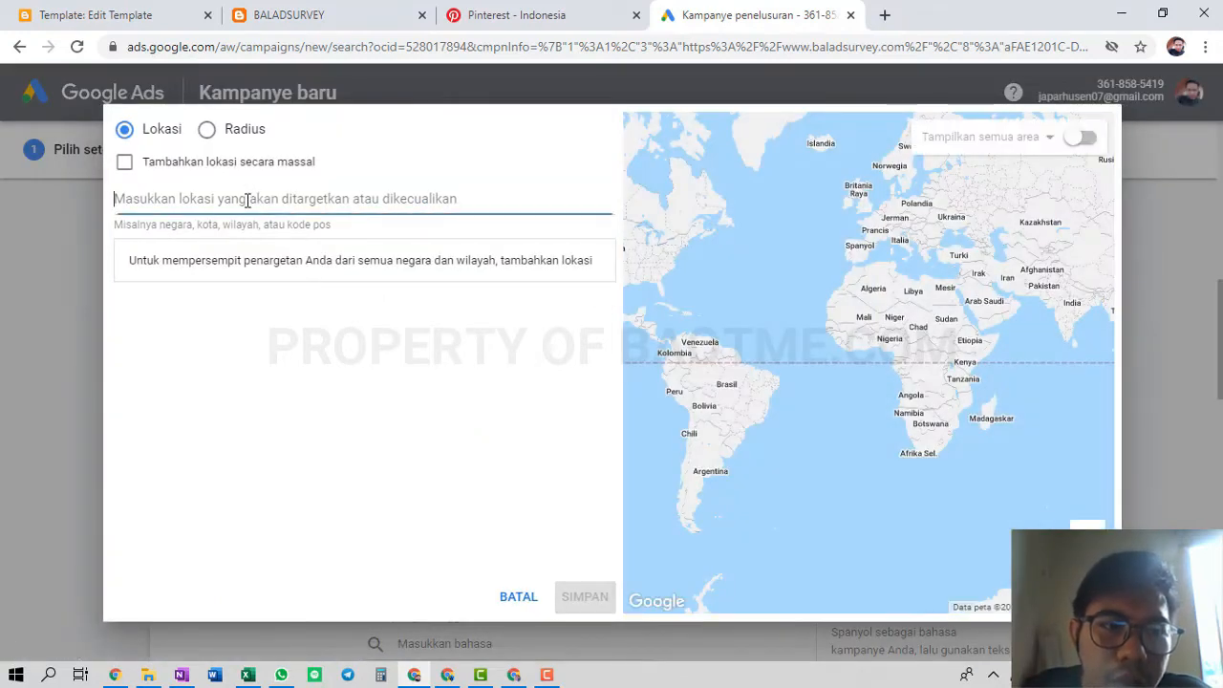
{"action": "type", "text": "jakar"}
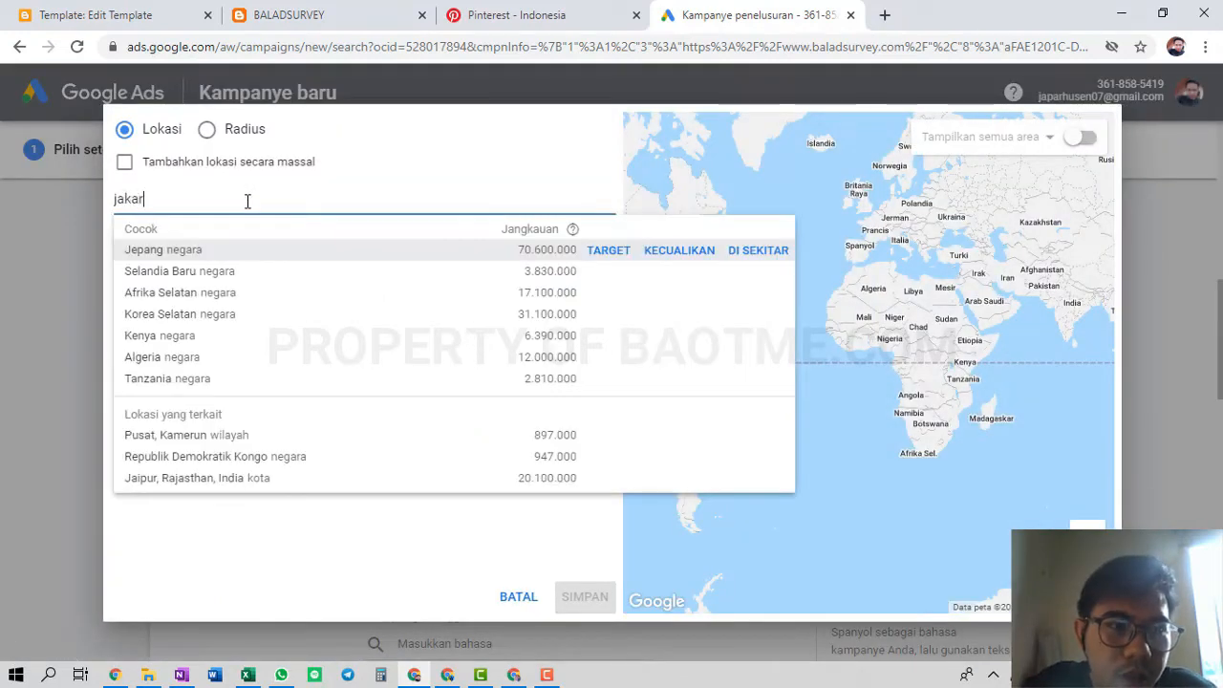
{"action": "type", "text": "ta"}
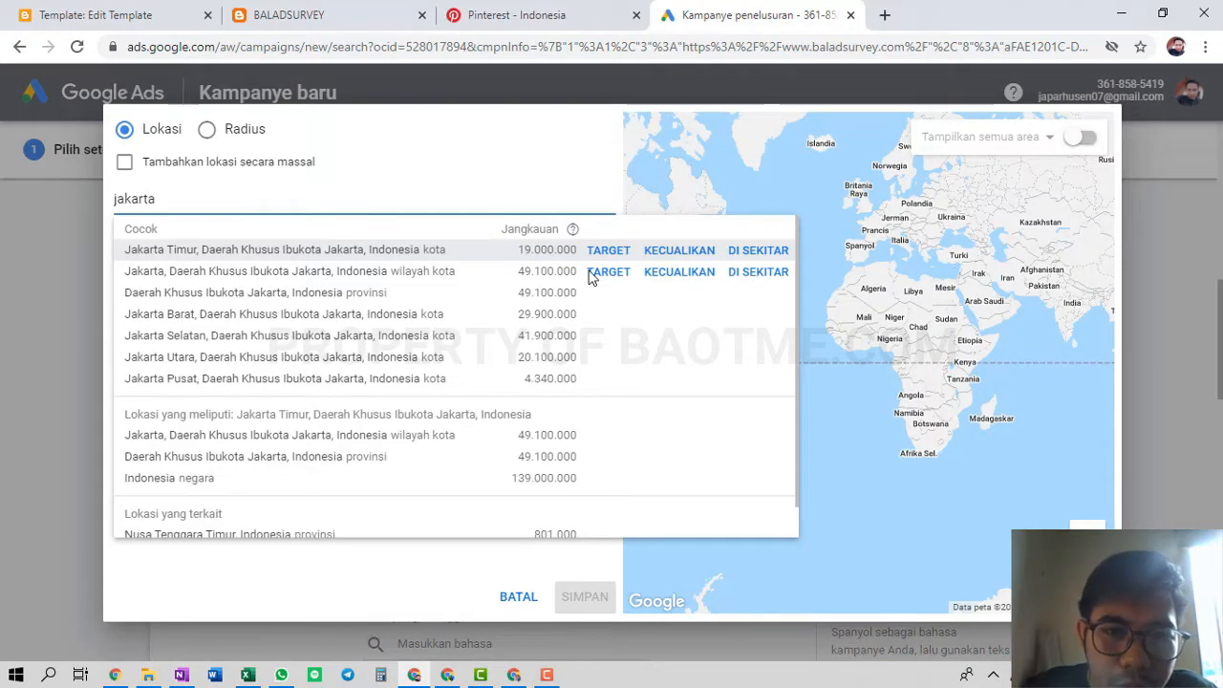
{"action": "left_click", "coordinate": [608, 272]}
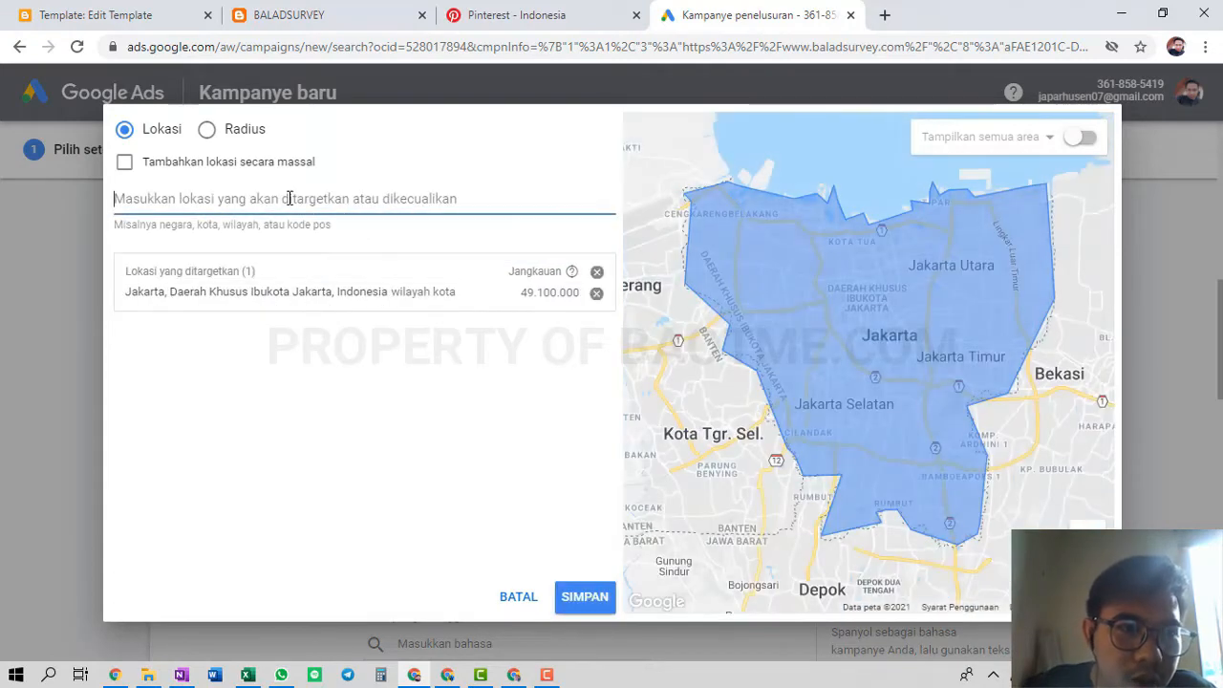
{"action": "type", "text": "de"}
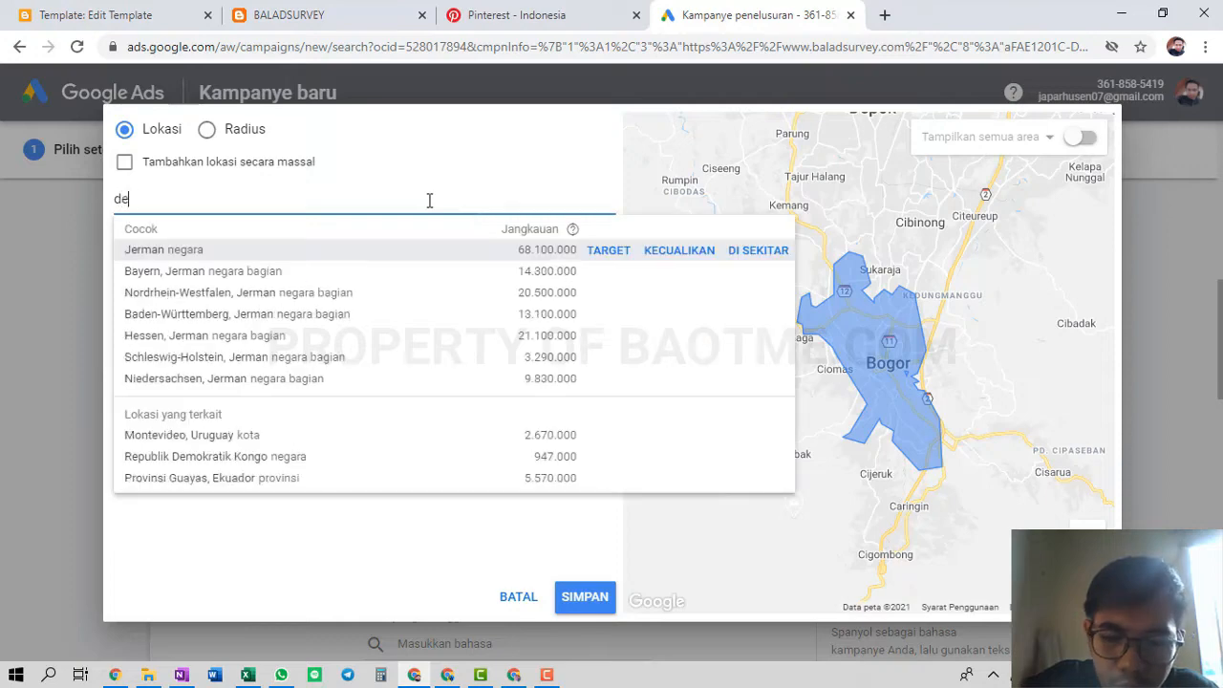
{"action": "type", "text": "pok"}
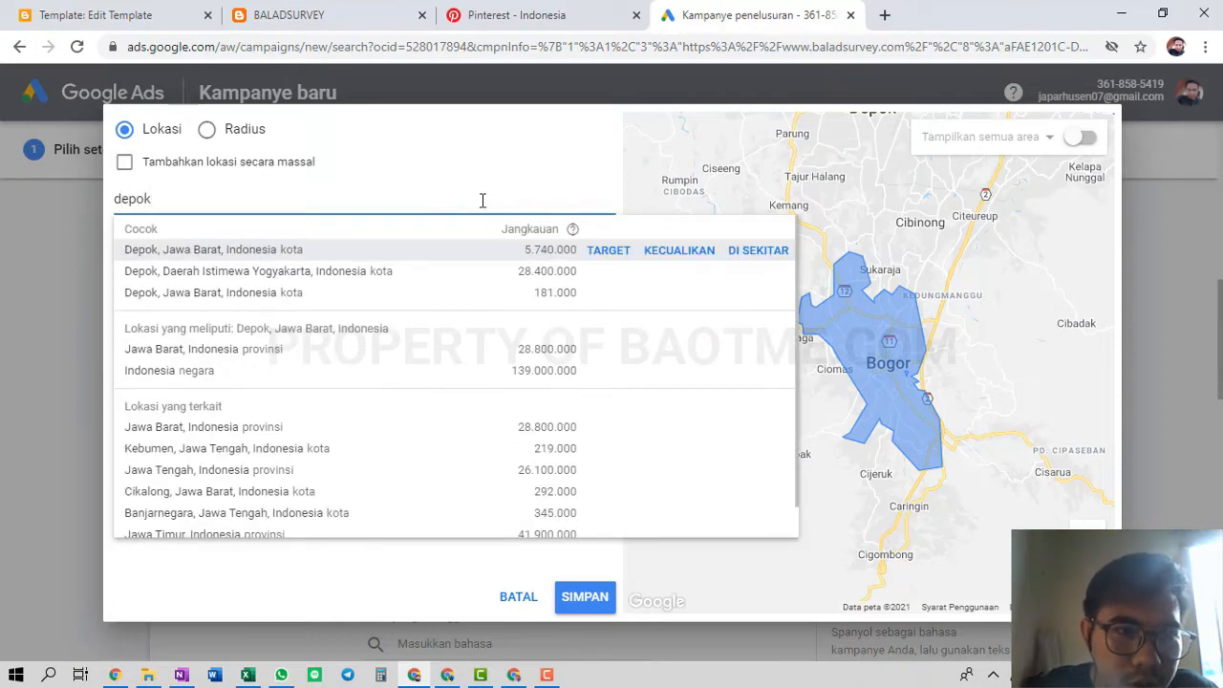
{"action": "left_click", "coordinate": [608, 250]}
{"action": "type", "text": "tangerang"}
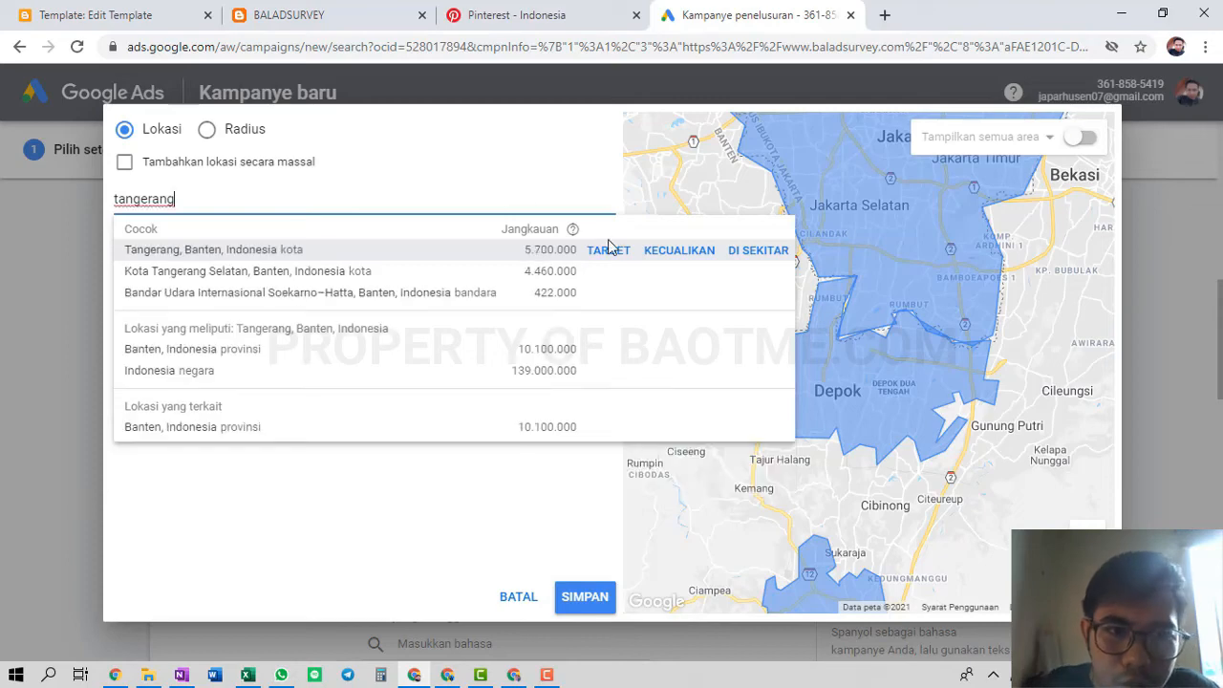
{"action": "left_click", "coordinate": [606, 252]}
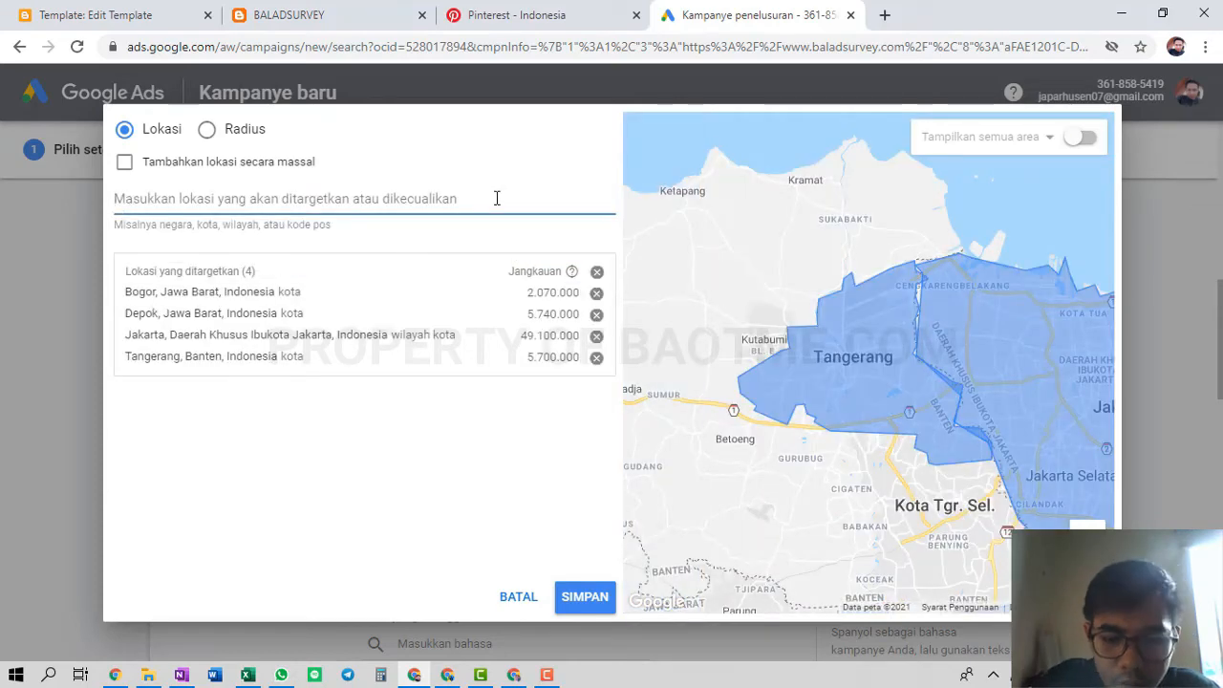
{"action": "type", "text": "bekasi"}
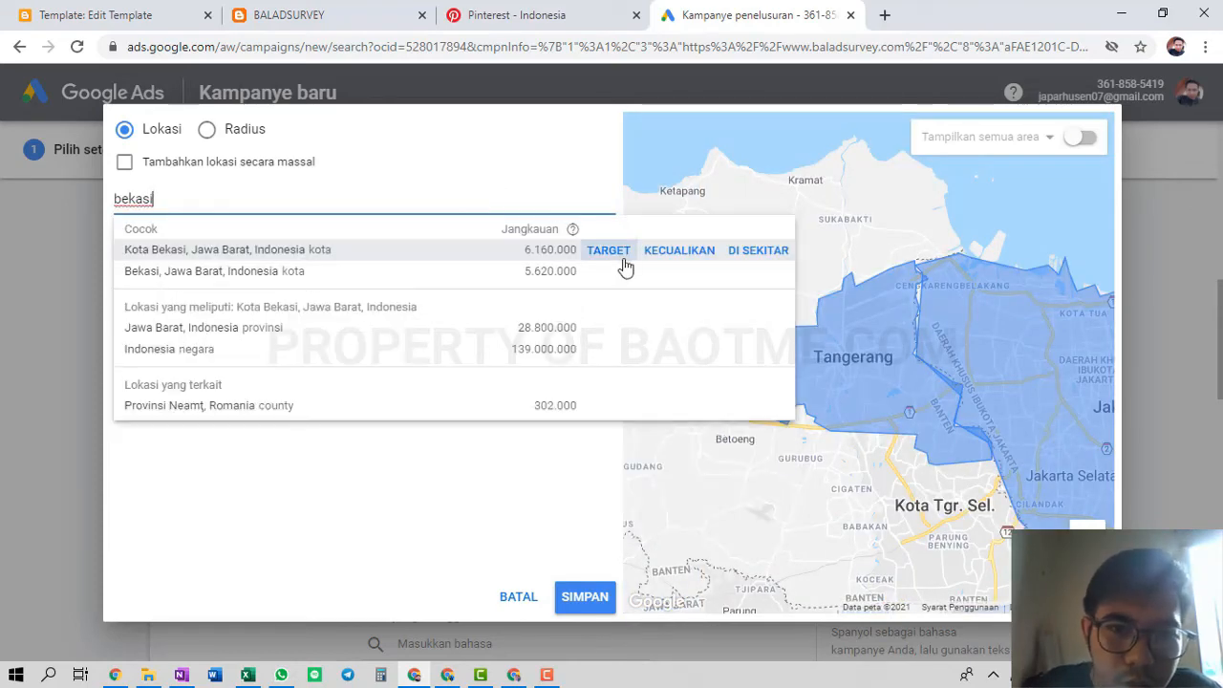
{"action": "left_click", "coordinate": [609, 251]}
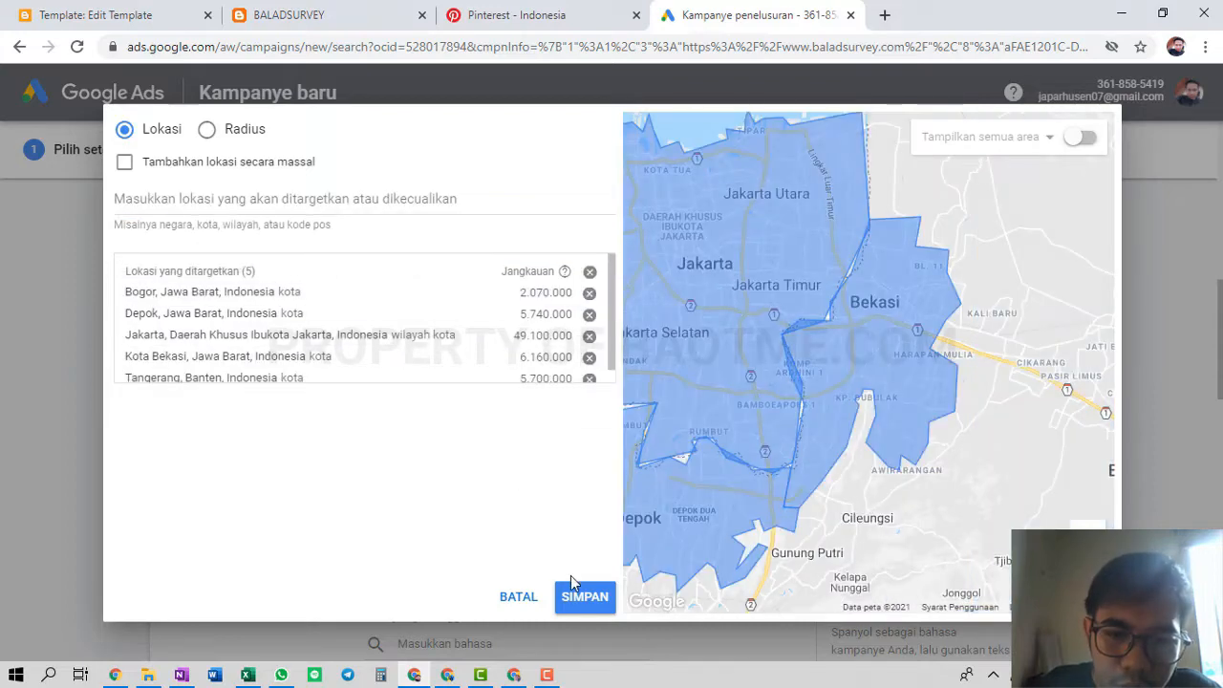
{"action": "left_click", "coordinate": [577, 595]}
{"action": "scroll", "coordinate": [350, 442], "scroll_direction": "down", "scroll_amount": 3}
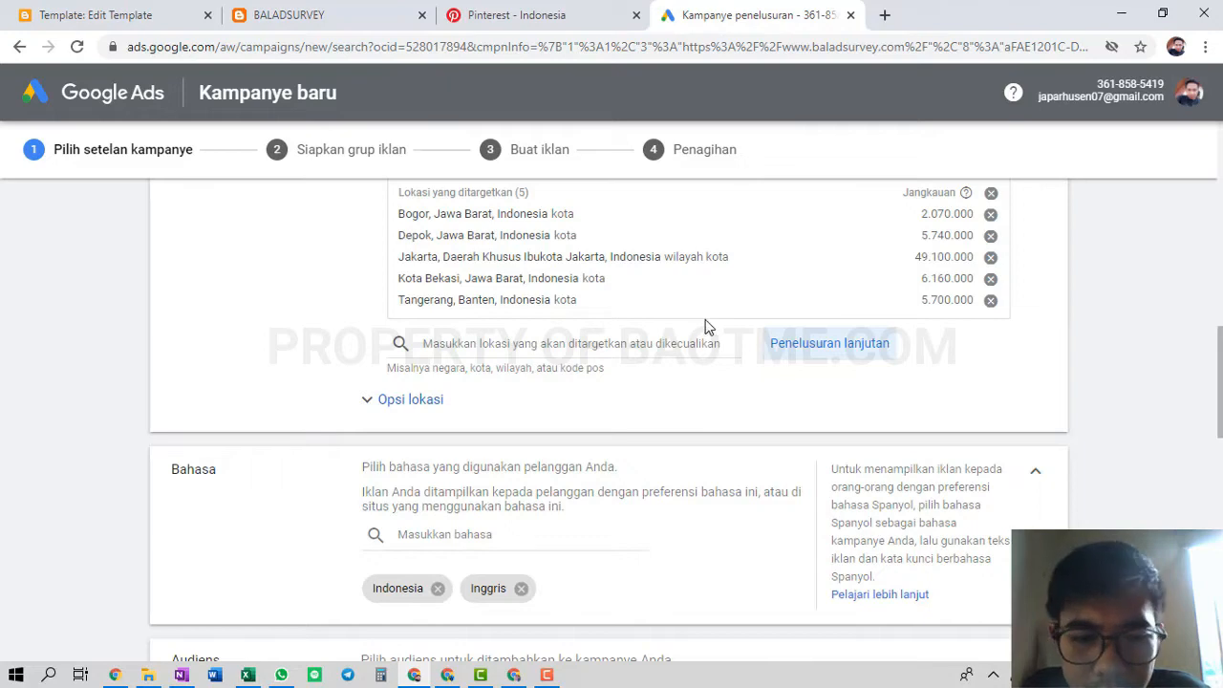
{"action": "scroll", "coordinate": [672, 418], "scroll_direction": "down", "scroll_amount": 1}
{"action": "scroll", "coordinate": [524, 477], "scroll_direction": "down", "scroll_amount": 2}
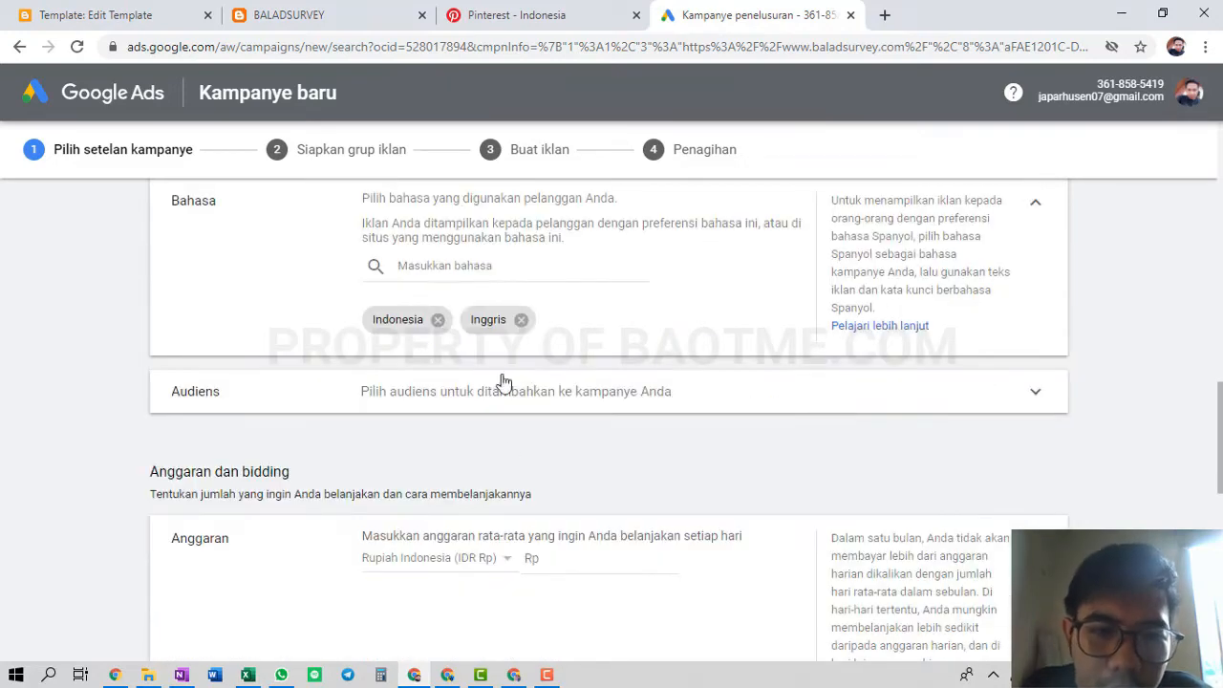
{"action": "scroll", "coordinate": [430, 367], "scroll_direction": "down", "scroll_amount": 1}
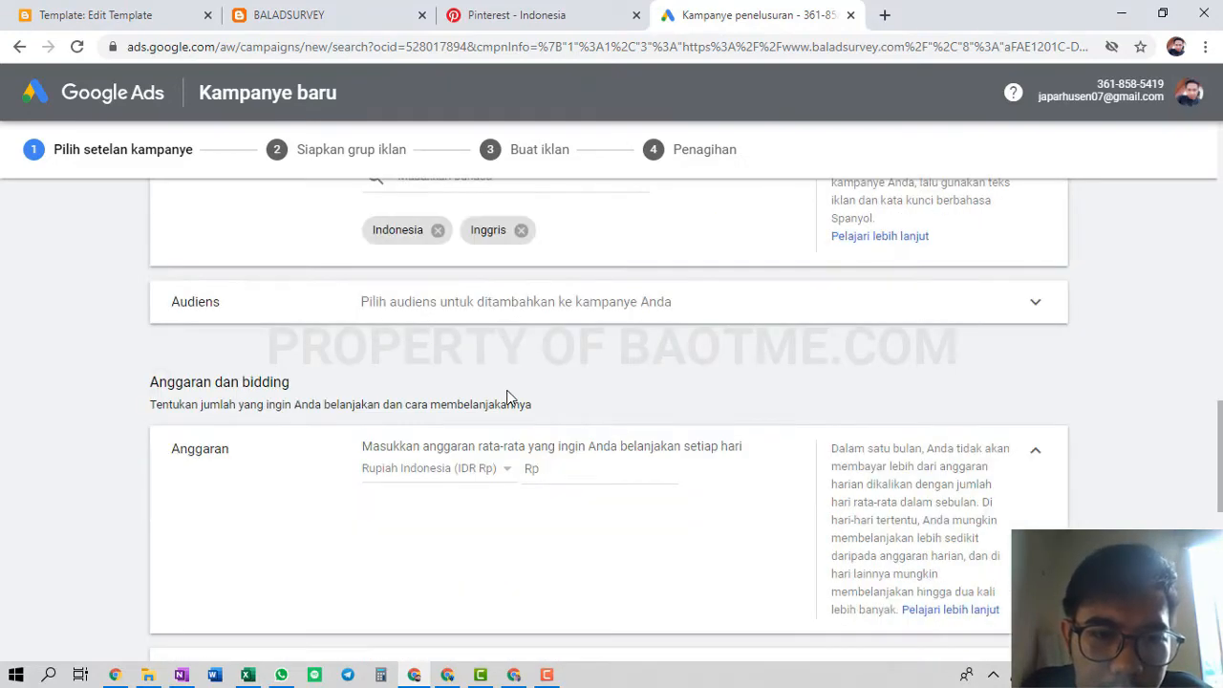
{"action": "scroll", "coordinate": [437, 380], "scroll_direction": "up", "scroll_amount": 2}
{"action": "left_click", "coordinate": [472, 356]}
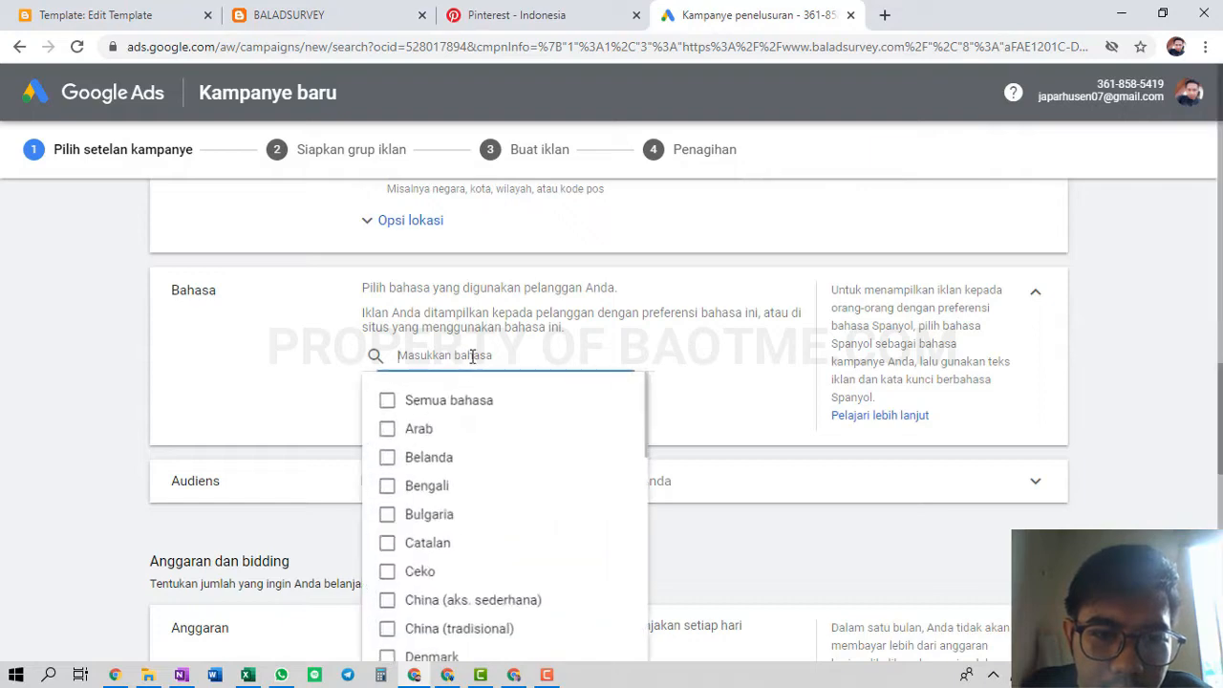
{"action": "scroll", "coordinate": [417, 435], "scroll_direction": "down", "scroll_amount": 3}
{"action": "left_click", "coordinate": [275, 366]}
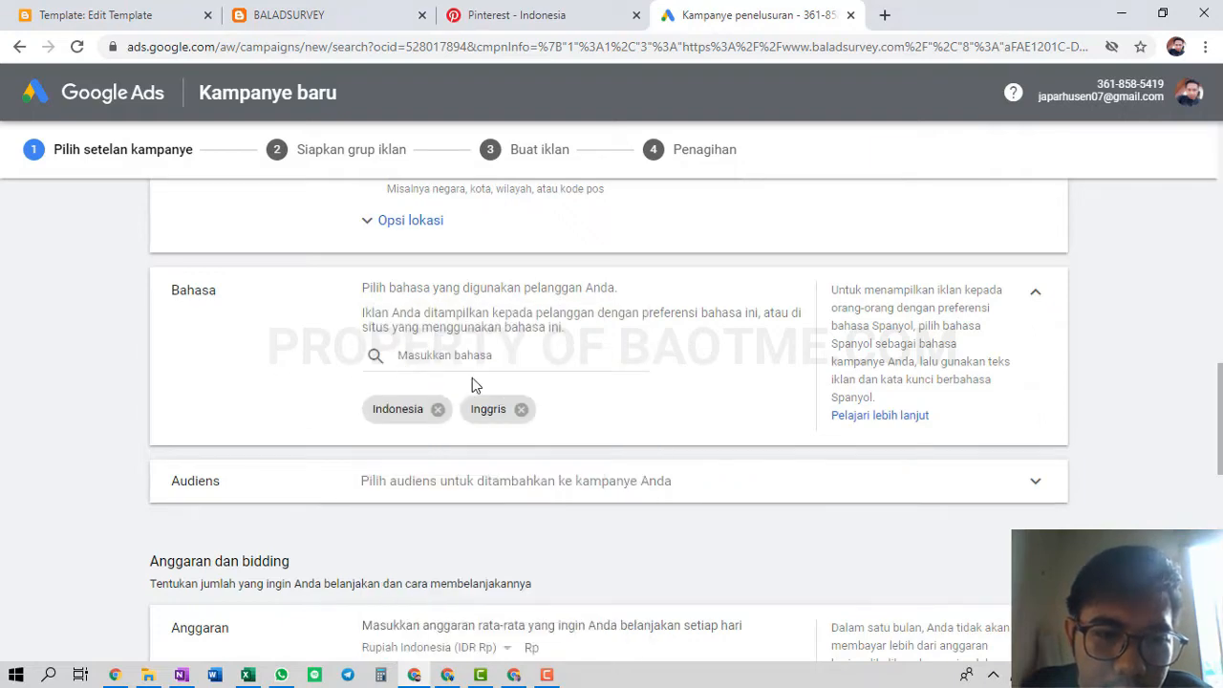
{"action": "scroll", "coordinate": [430, 382], "scroll_direction": "down", "scroll_amount": 2}
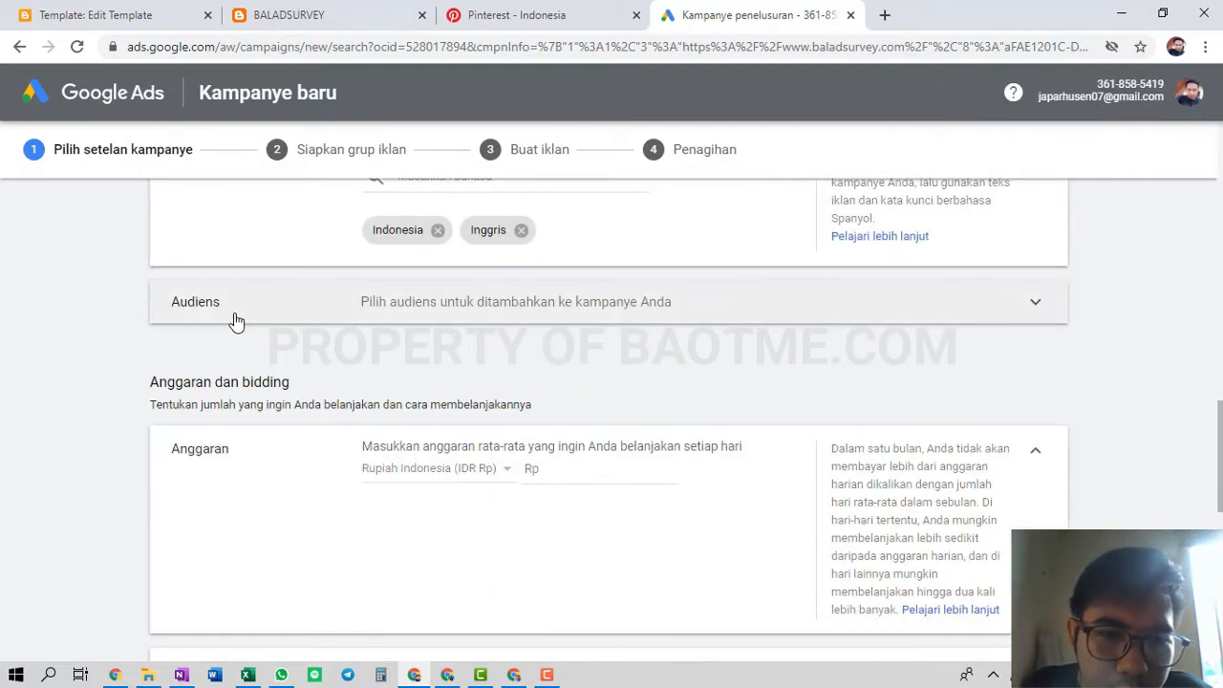
{"action": "left_click", "coordinate": [235, 320]}
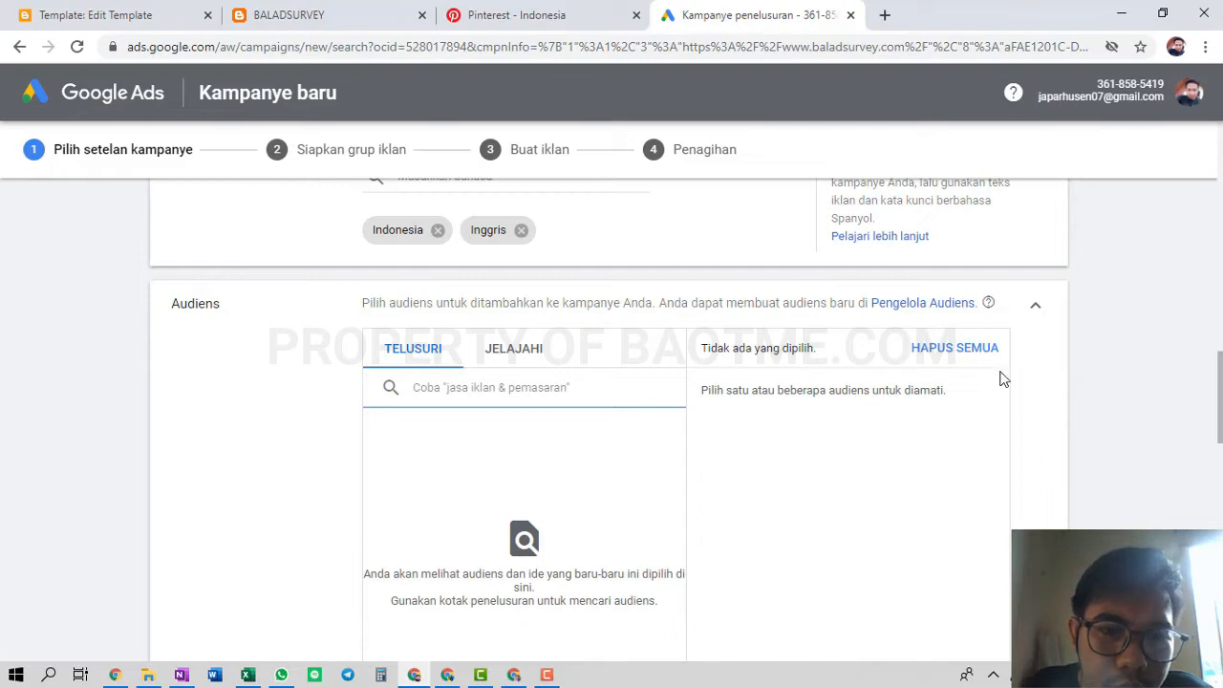
{"action": "left_click", "coordinate": [1042, 314]}
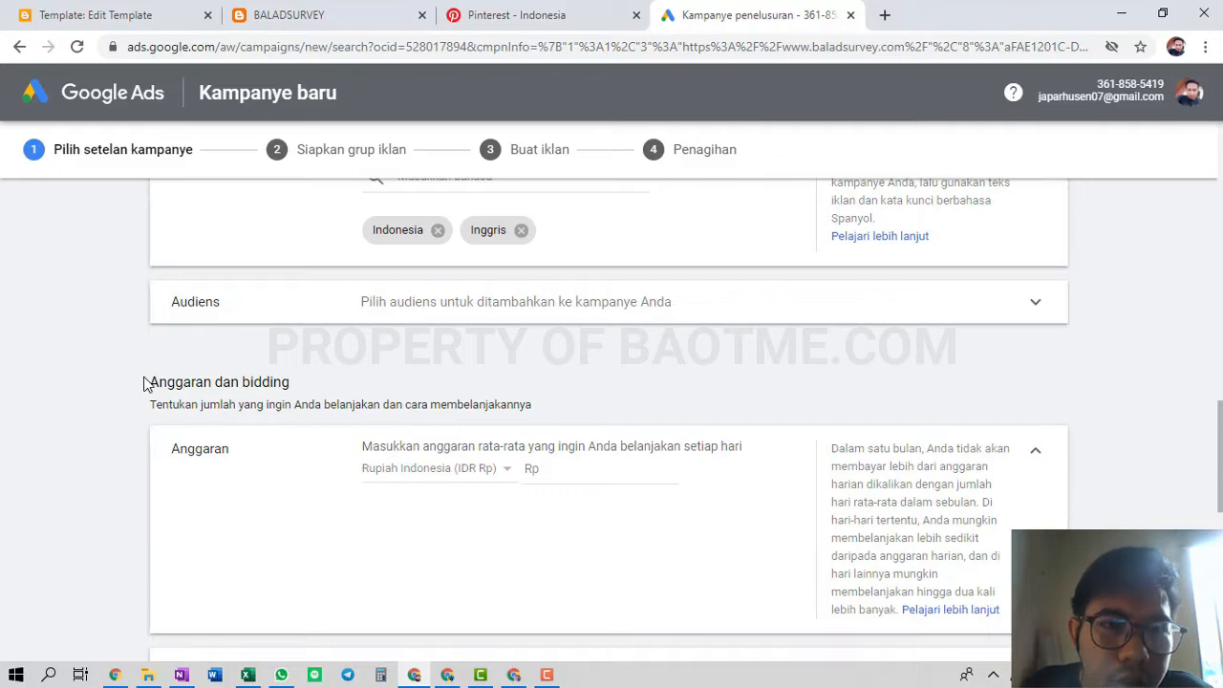
{"action": "scroll", "coordinate": [145, 382], "scroll_direction": "down", "scroll_amount": 1}
{"action": "left_click", "coordinate": [592, 379]}
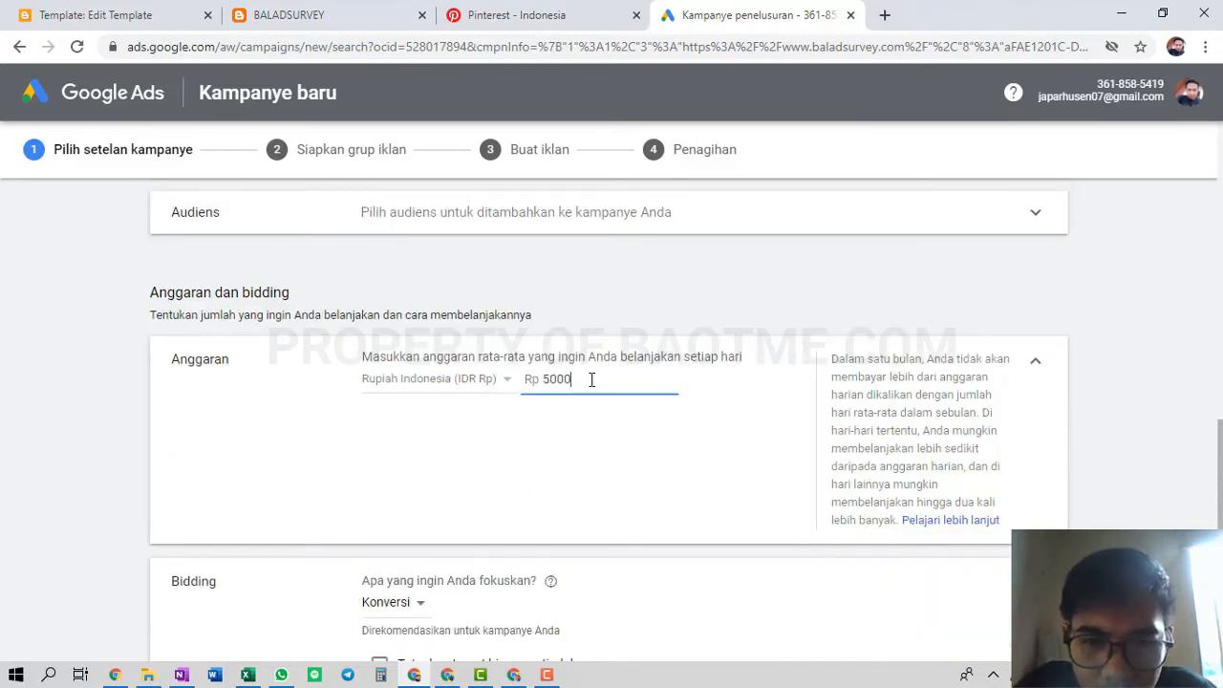
Confirm the Rp 50.000 daily budget and set the bidding focus to Klik
{"action": "left_click", "coordinate": [632, 465]}
{"action": "scroll", "coordinate": [637, 465], "scroll_direction": "down", "scroll_amount": 2}
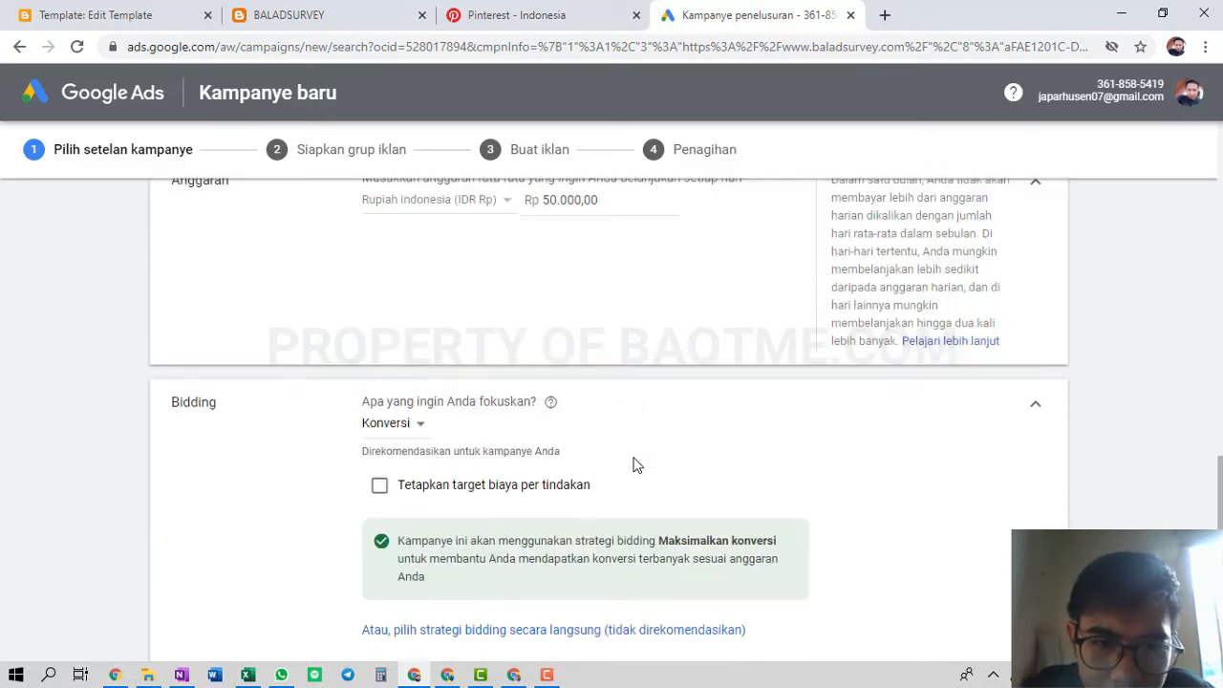
{"action": "left_click", "coordinate": [417, 427]}
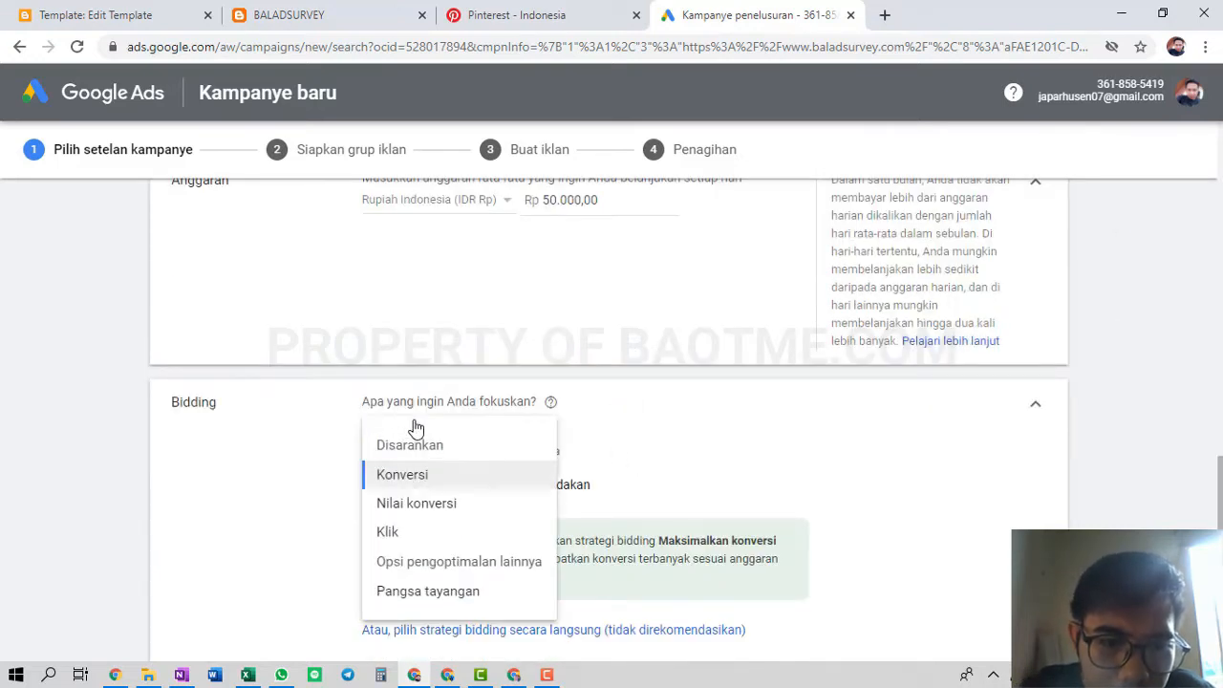
{"action": "left_click", "coordinate": [436, 525]}
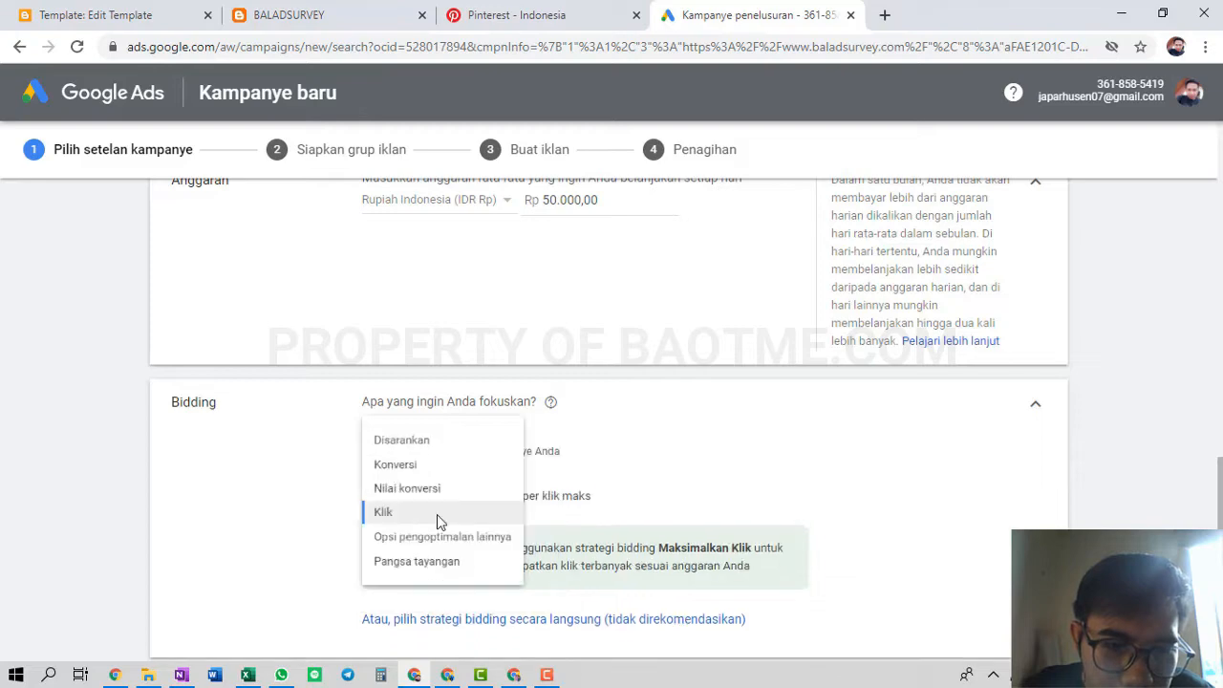
{"action": "scroll", "coordinate": [527, 466], "scroll_direction": "down", "scroll_amount": 1}
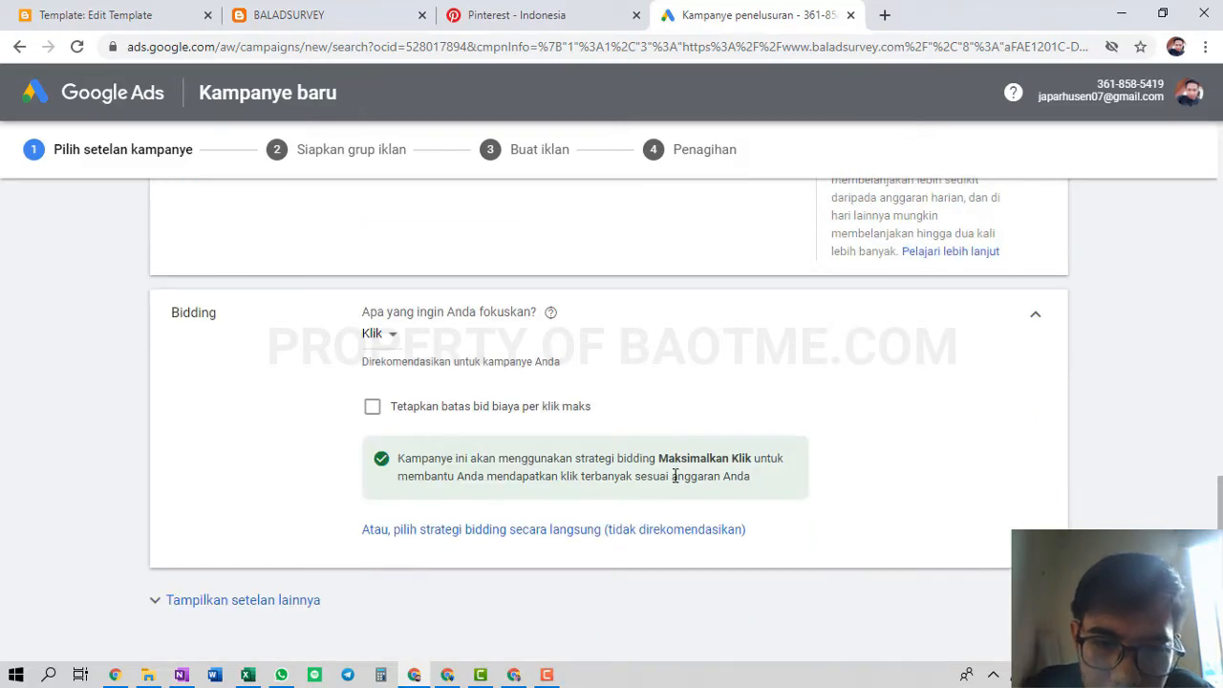
{"action": "scroll", "coordinate": [698, 458], "scroll_direction": "down", "scroll_amount": 2}
{"action": "scroll", "coordinate": [702, 449], "scroll_direction": "up", "scroll_amount": 2}
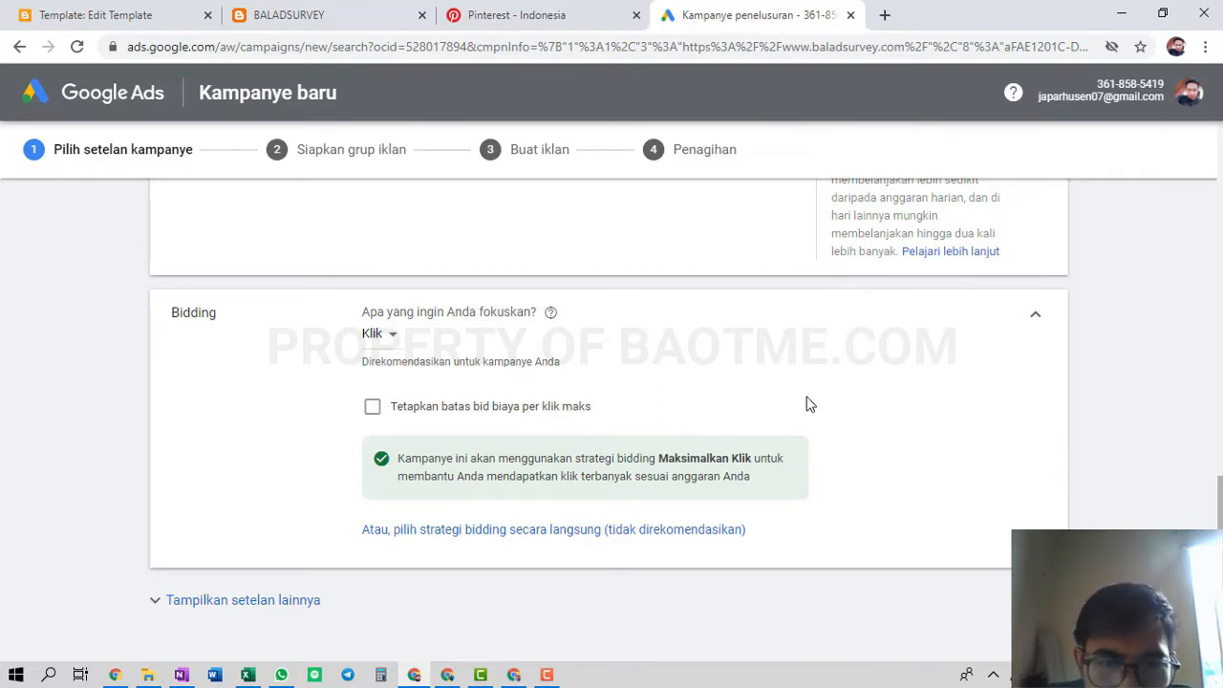
{"action": "scroll", "coordinate": [807, 404], "scroll_direction": "down", "scroll_amount": 3}
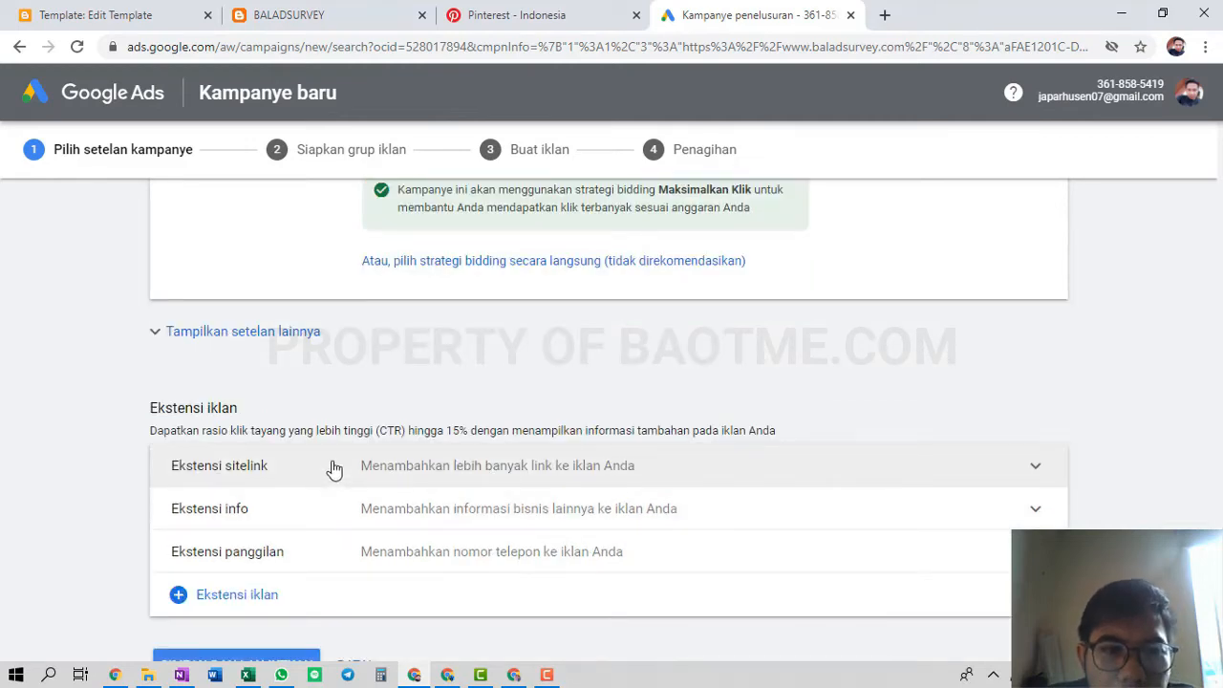
Reveal the additional campaign settings, collapse Konversi, and expand the Ekstensi sitelink section
{"action": "left_click", "coordinate": [287, 329]}
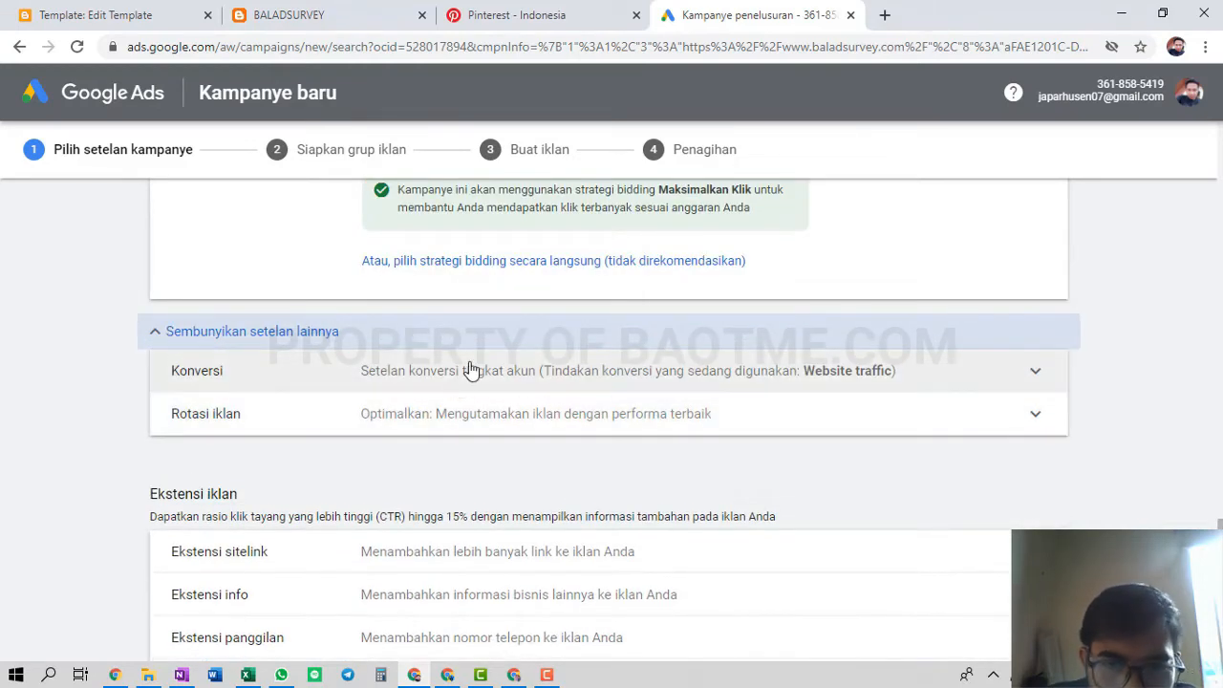
{"action": "left_click", "coordinate": [469, 370]}
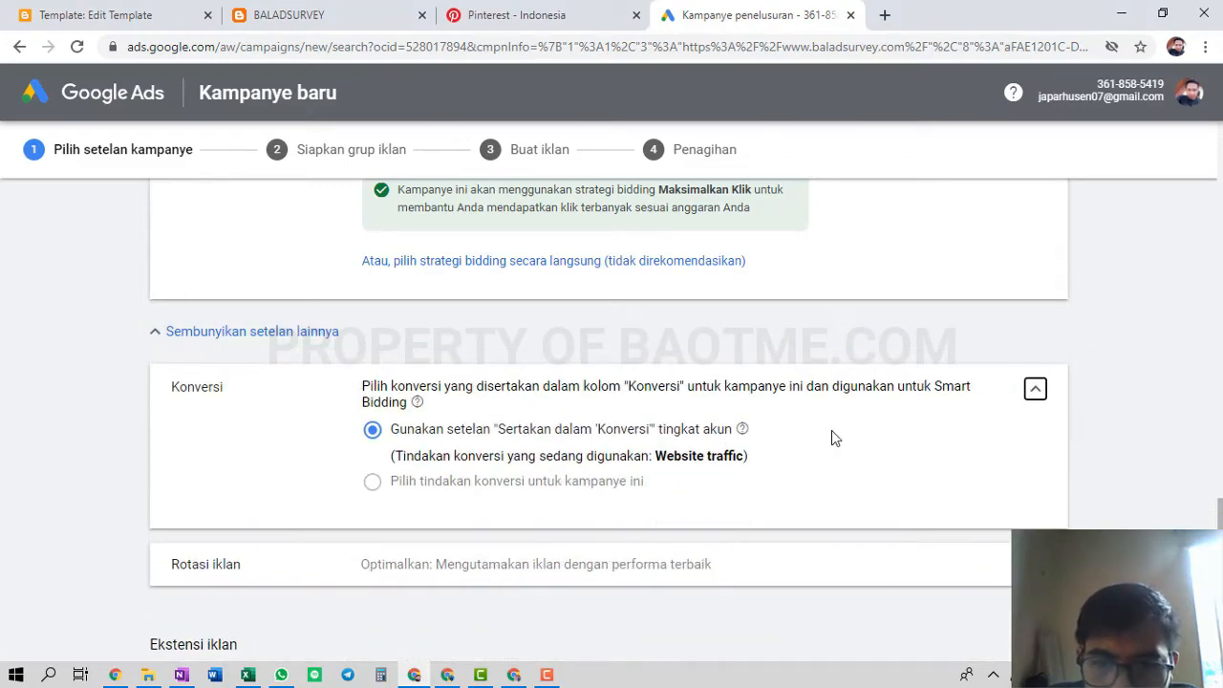
{"action": "left_click", "coordinate": [1035, 388]}
{"action": "scroll", "coordinate": [372, 596], "scroll_direction": "down", "scroll_amount": 3}
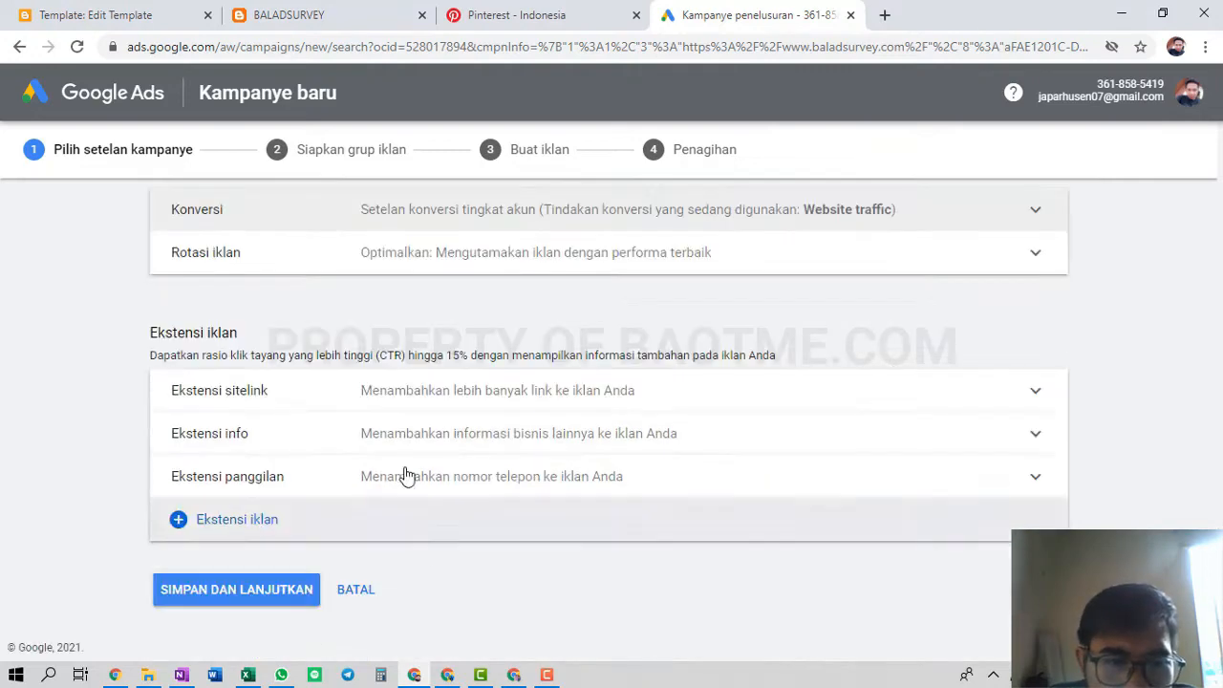
{"action": "left_click", "coordinate": [388, 403]}
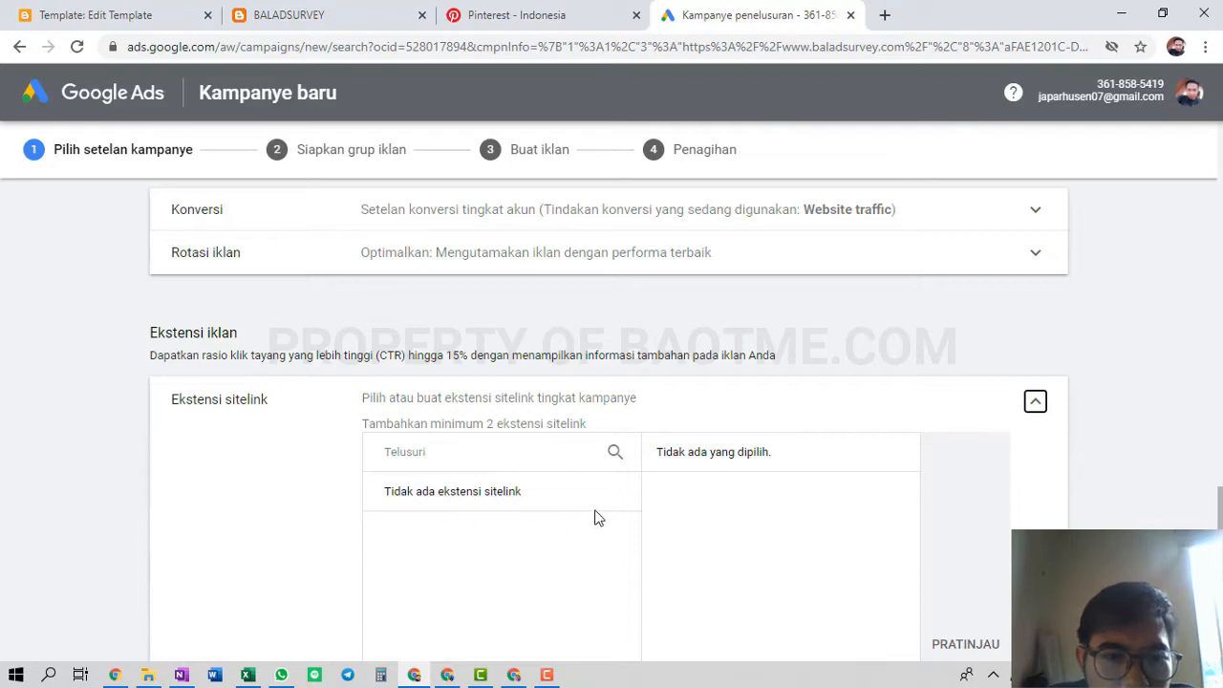
{"action": "scroll", "coordinate": [480, 529], "scroll_direction": "down", "scroll_amount": 3}
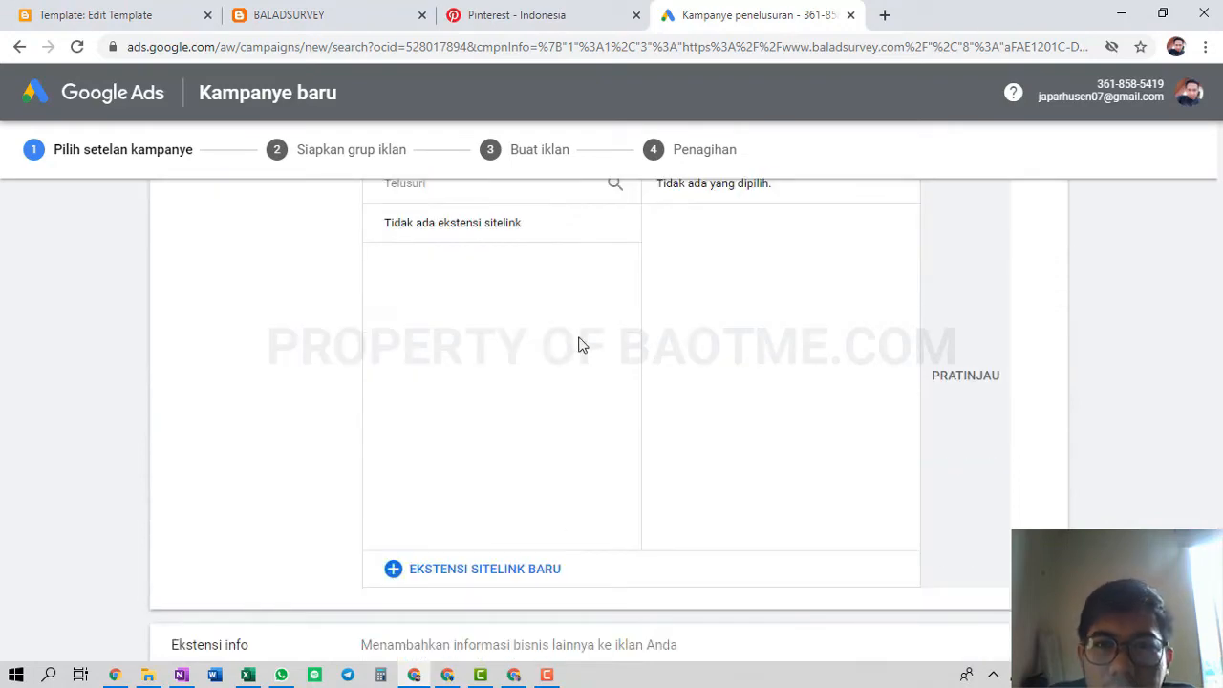
Open the About, Layanan, Cara Belanja and Contact pages in new tabs and select the About URL
{"action": "left_click", "coordinate": [292, 14]}
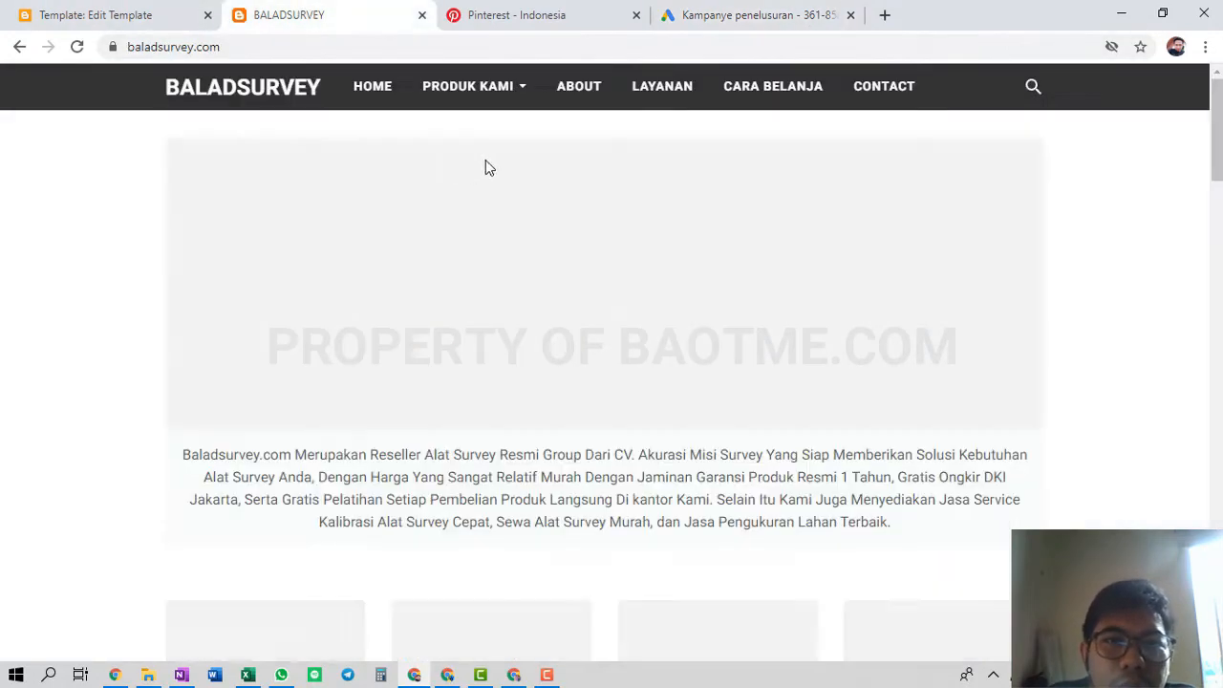
{"action": "mouse_move", "coordinate": [512, 100]}
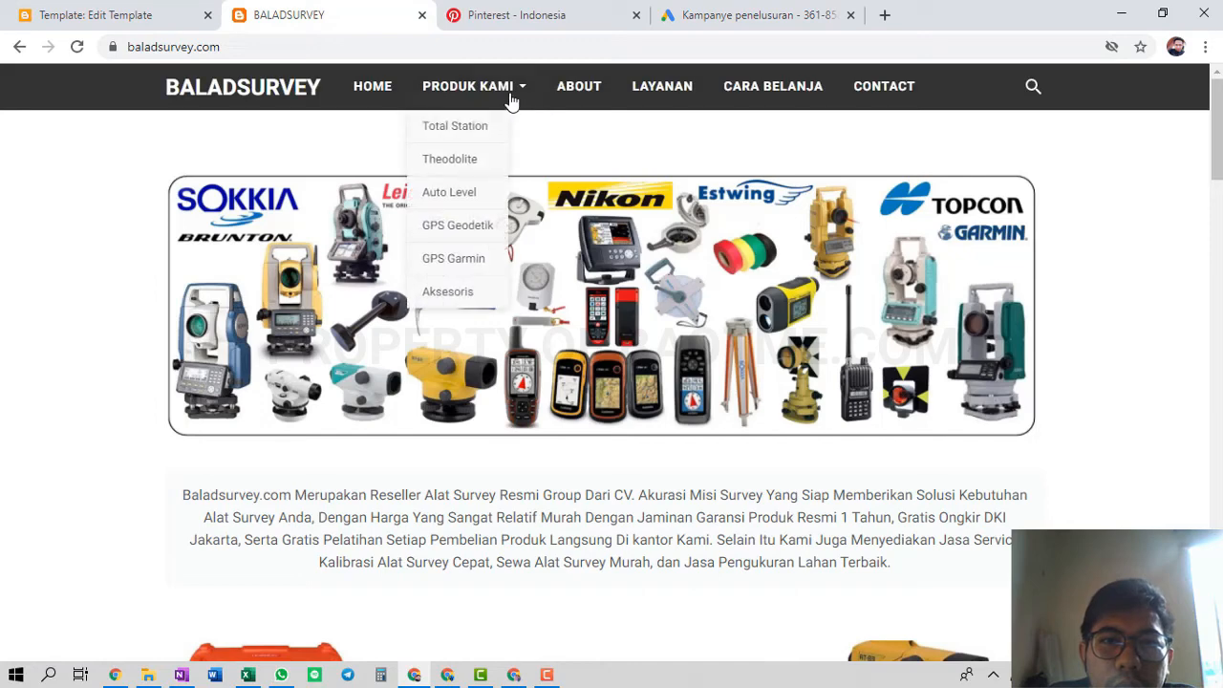
{"action": "middle_click", "coordinate": [605, 98]}
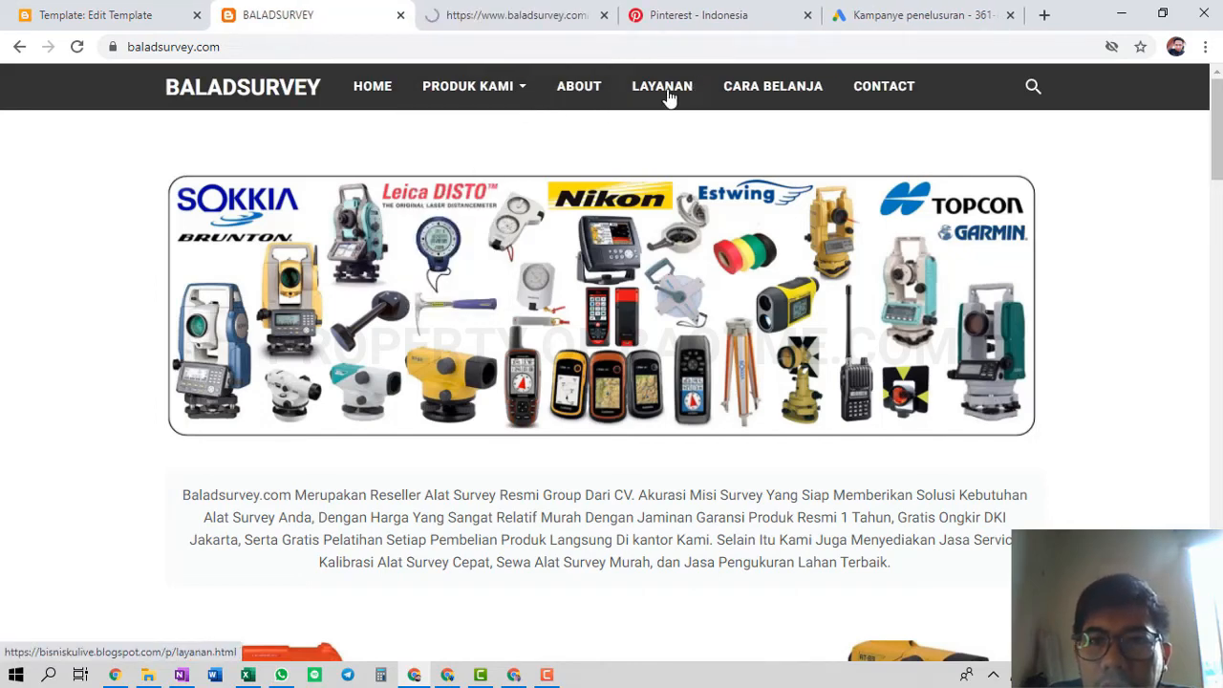
{"action": "middle_click", "coordinate": [669, 99]}
{"action": "middle_click", "coordinate": [808, 98]}
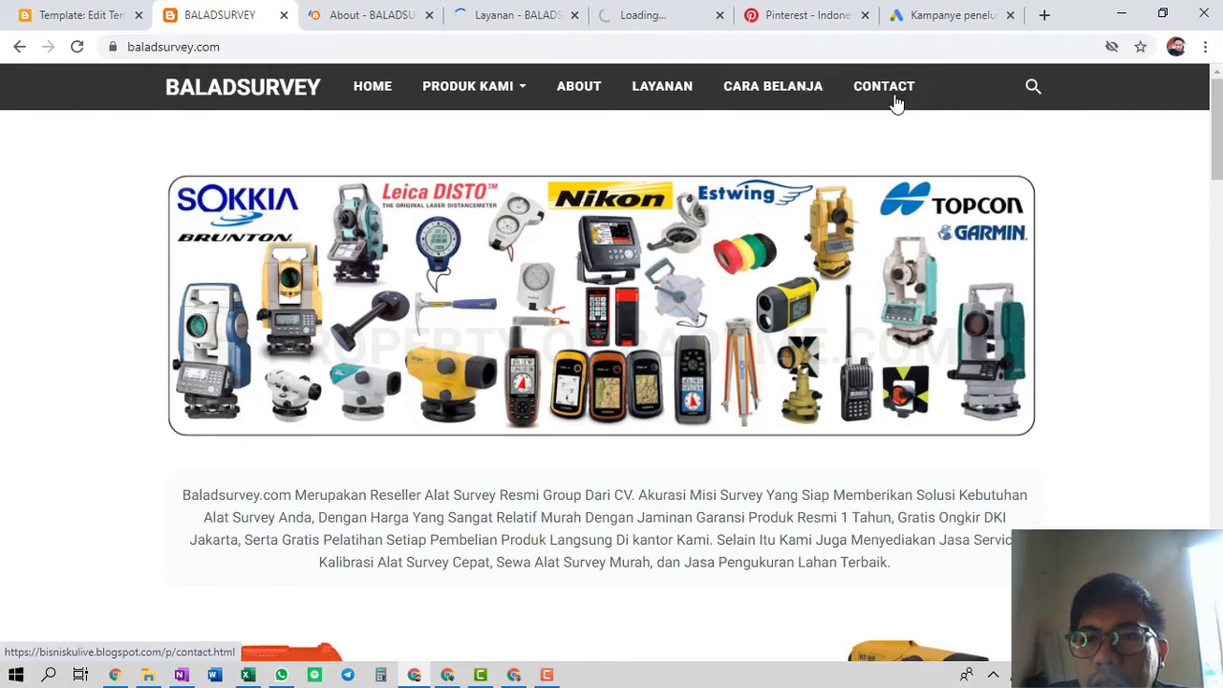
{"action": "middle_click", "coordinate": [896, 103]}
{"action": "left_click", "coordinate": [355, 15]}
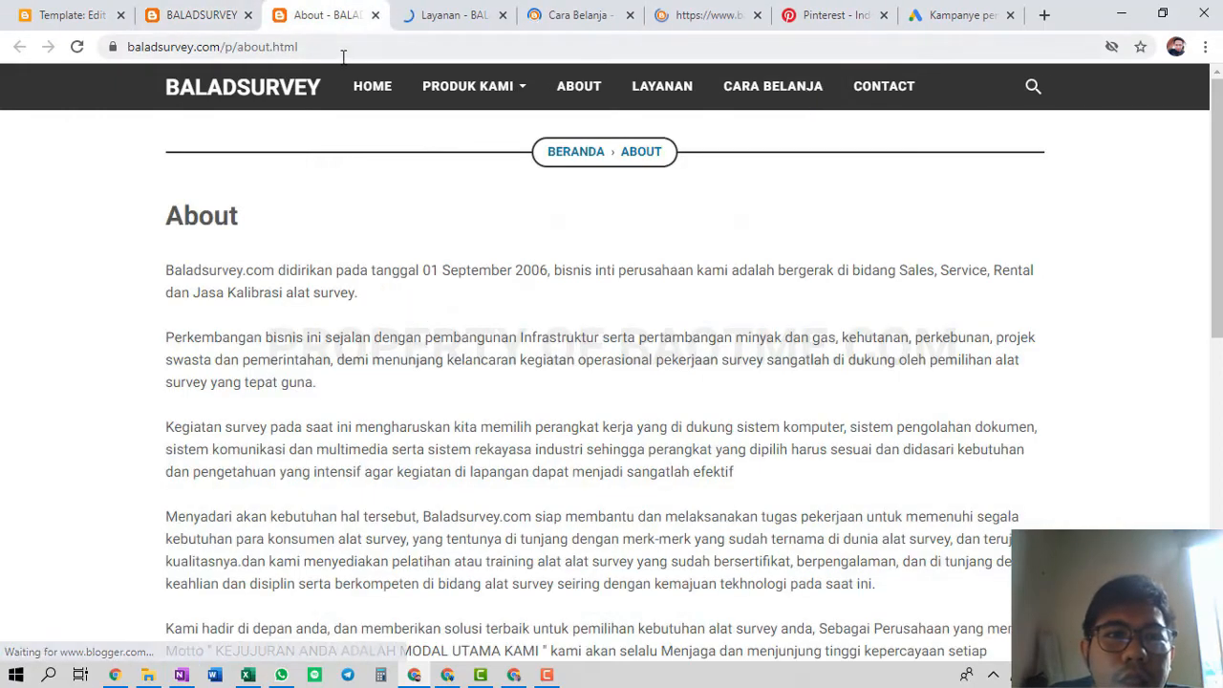
{"action": "left_click", "coordinate": [343, 49]}
{"action": "key", "text": "ctrl+c"}
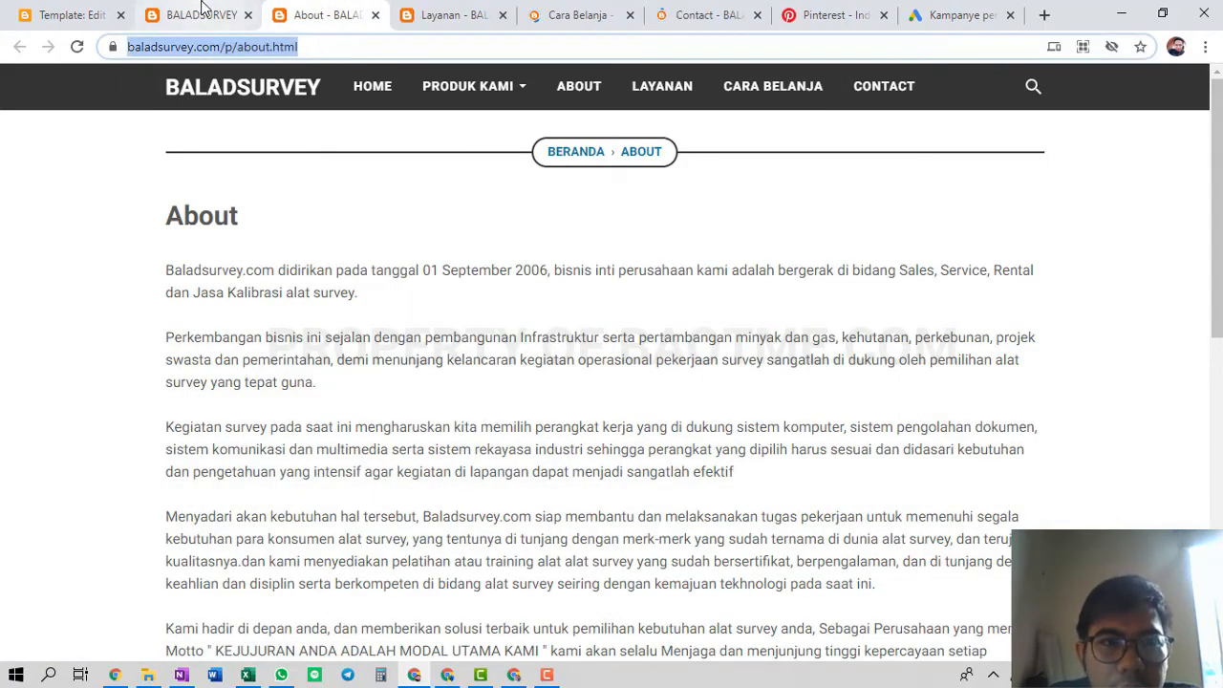
Close the stray Total Station and Auto Level product tabs and return to Google Ads
{"action": "left_click", "coordinate": [196, 14]}
{"action": "mouse_move", "coordinate": [426, 93]}
{"action": "middle_click", "coordinate": [452, 139]}
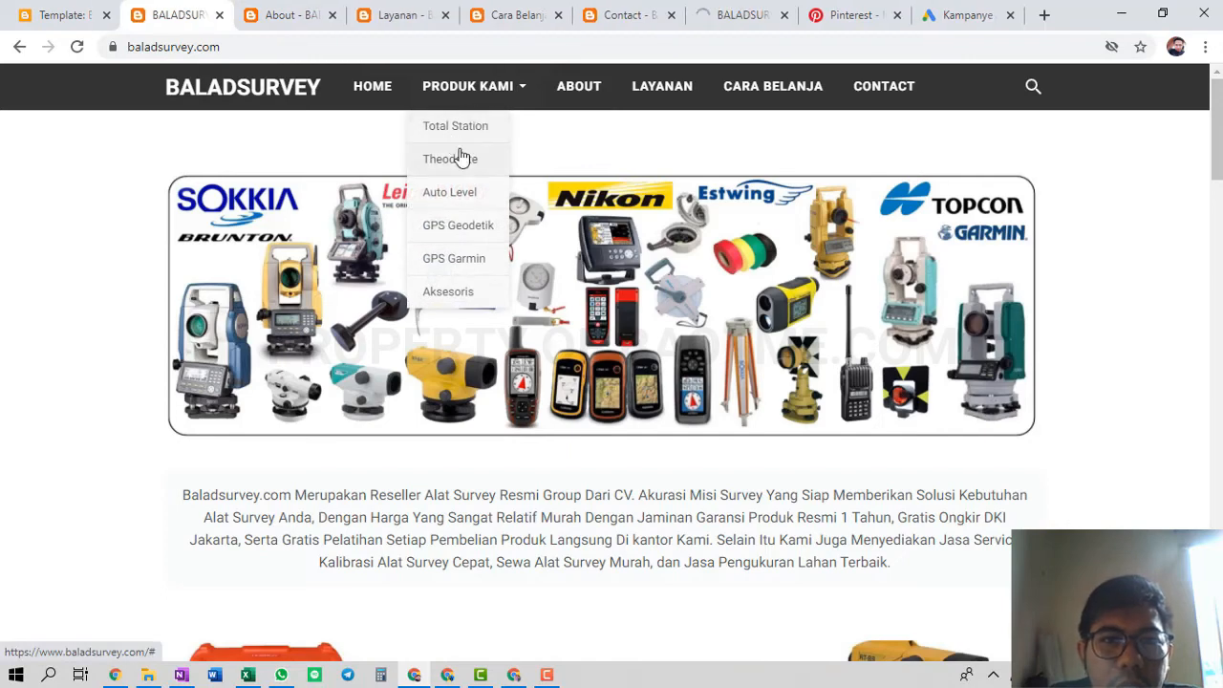
{"action": "middle_click", "coordinate": [466, 191]}
{"action": "left_click", "coordinate": [683, 14]}
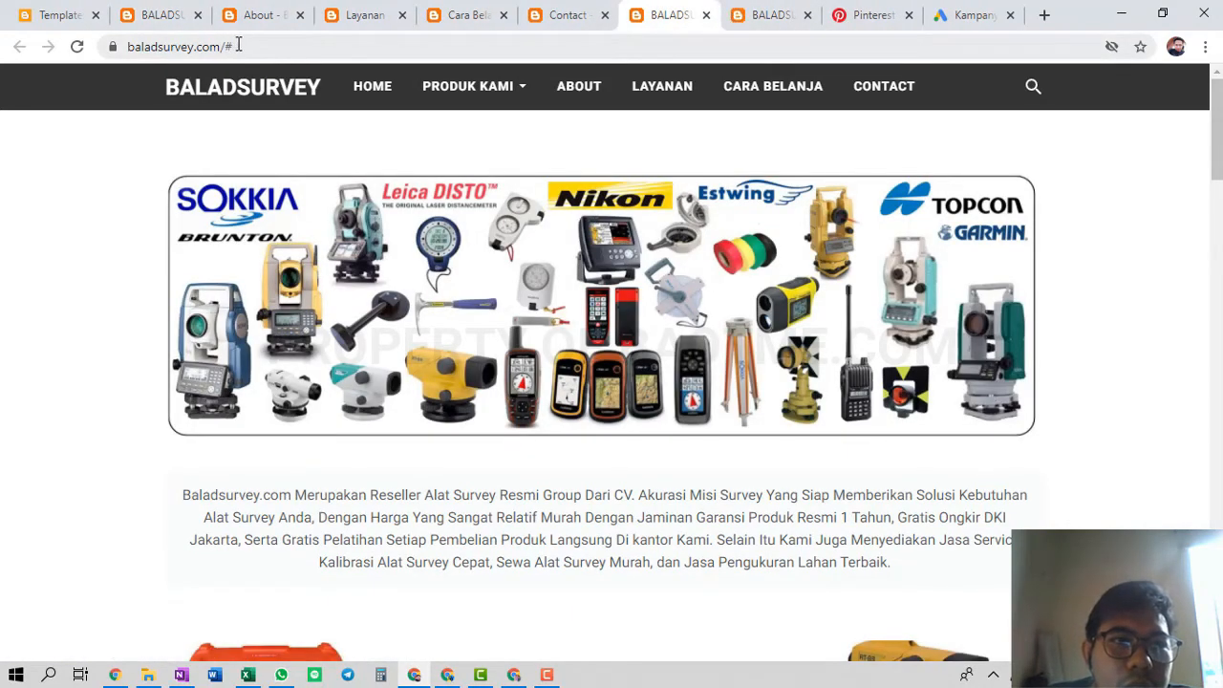
{"action": "left_click", "coordinate": [707, 16]}
{"action": "left_click", "coordinate": [704, 14]}
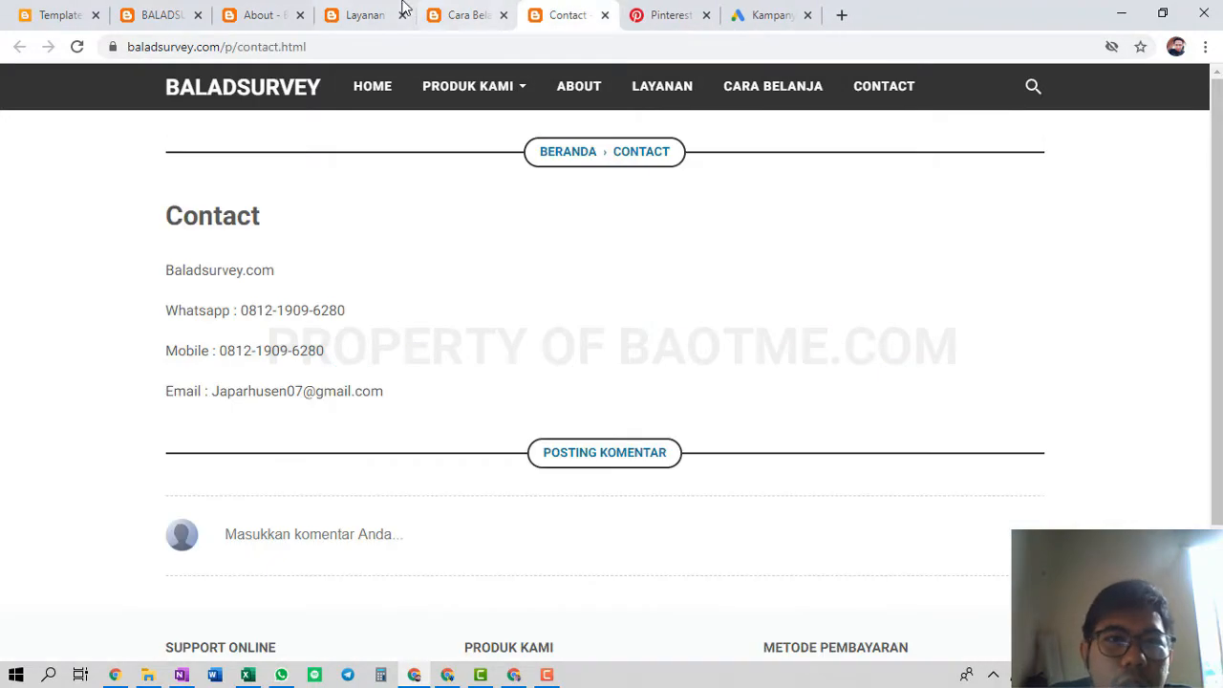
{"action": "left_click", "coordinate": [279, 13]}
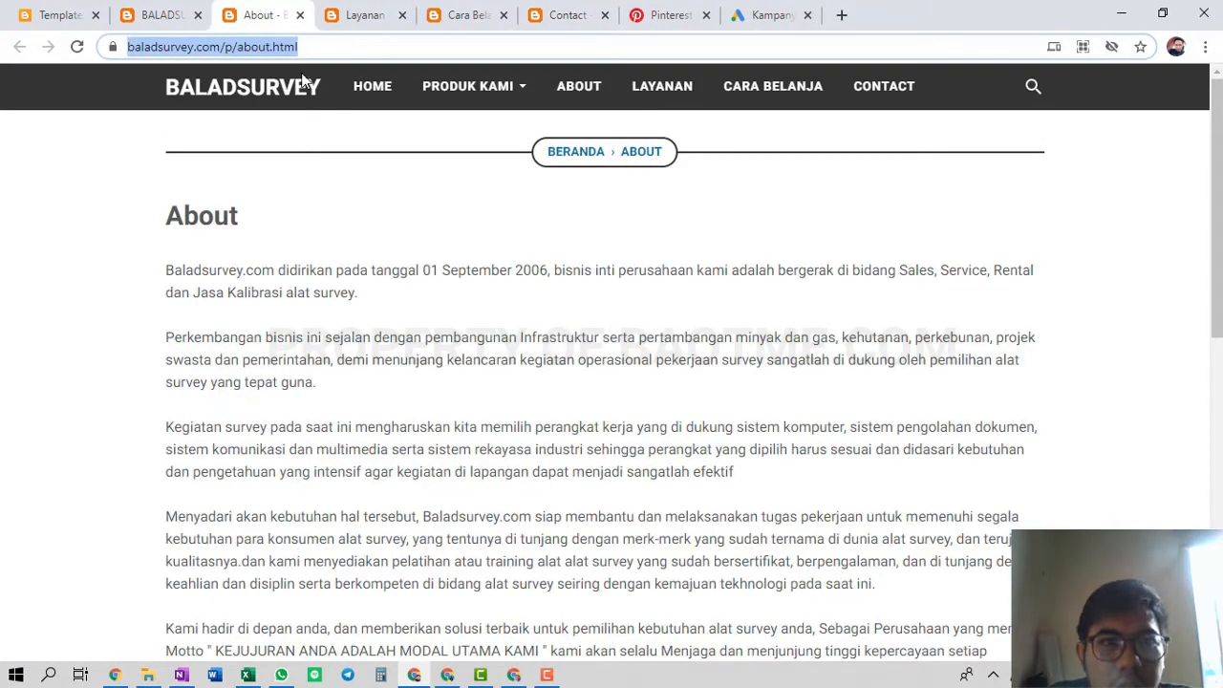
{"action": "left_click", "coordinate": [938, 26]}
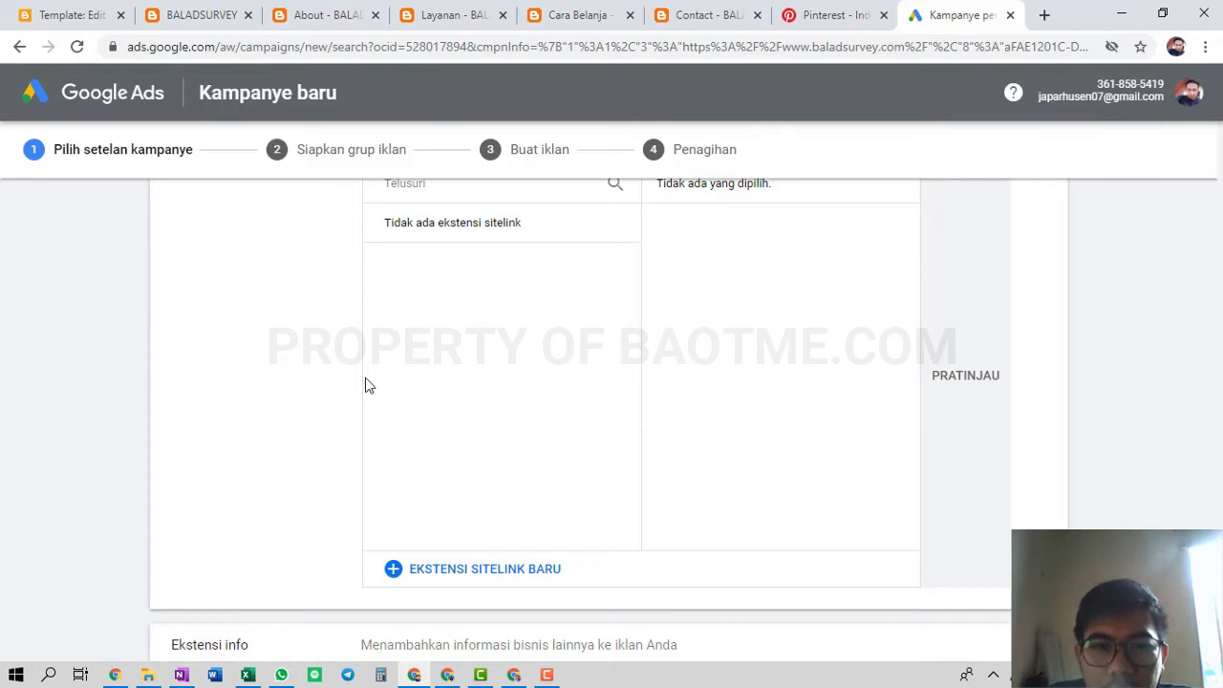
Create the first new sitelink with the About page as its final URL
{"action": "left_click", "coordinate": [505, 573]}
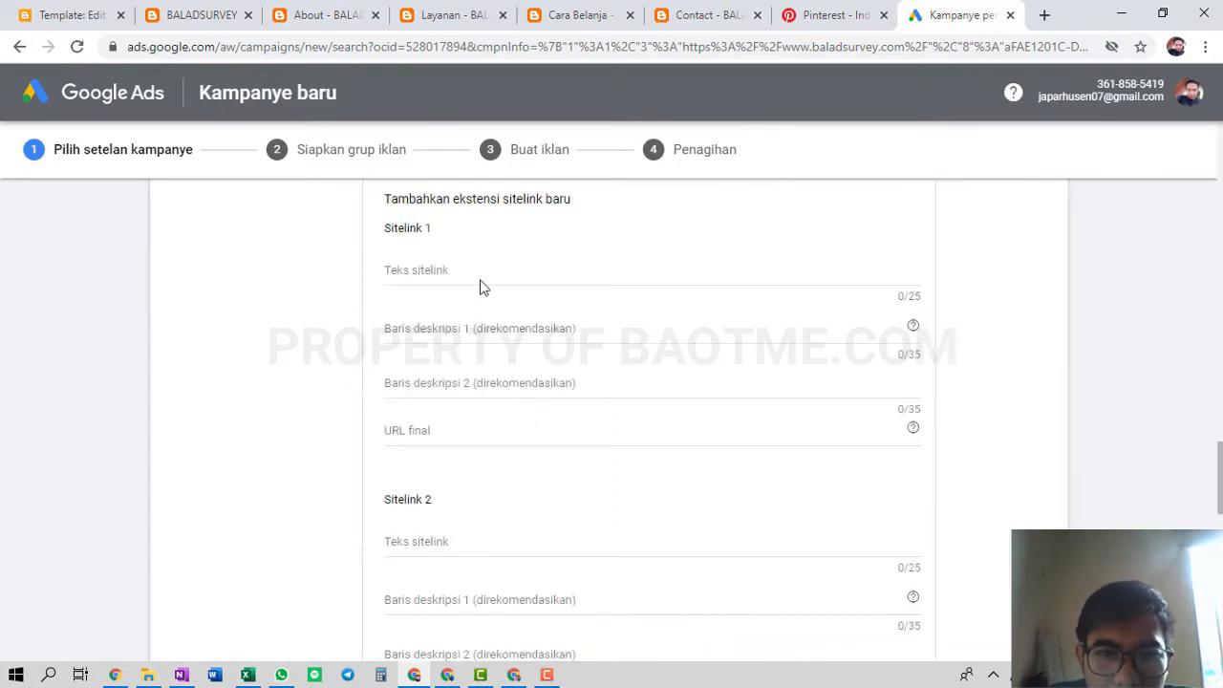
{"action": "left_click", "coordinate": [474, 267]}
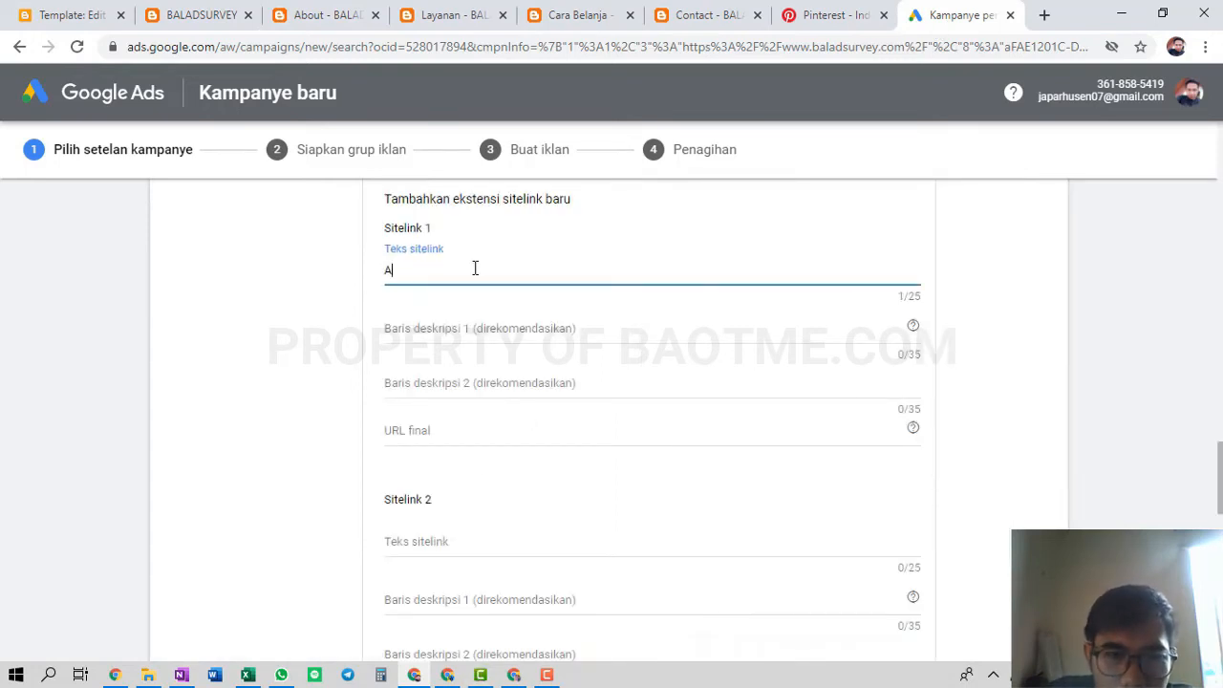
{"action": "left_click", "coordinate": [453, 428]}
{"action": "key", "text": "ctrl+v"}
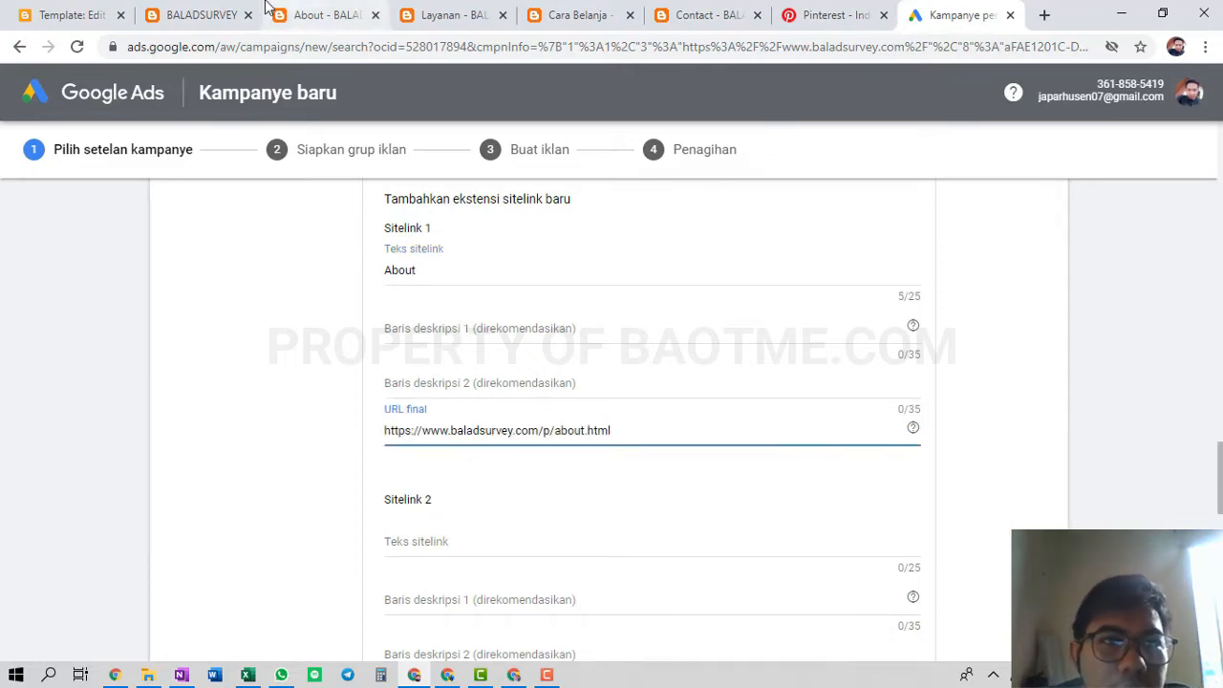
Add the Layanan sitelink with the Layanan page address as its final URL
{"action": "left_click", "coordinate": [466, 15]}
{"action": "left_click", "coordinate": [468, 45]}
{"action": "key", "text": "ctrl+c"}
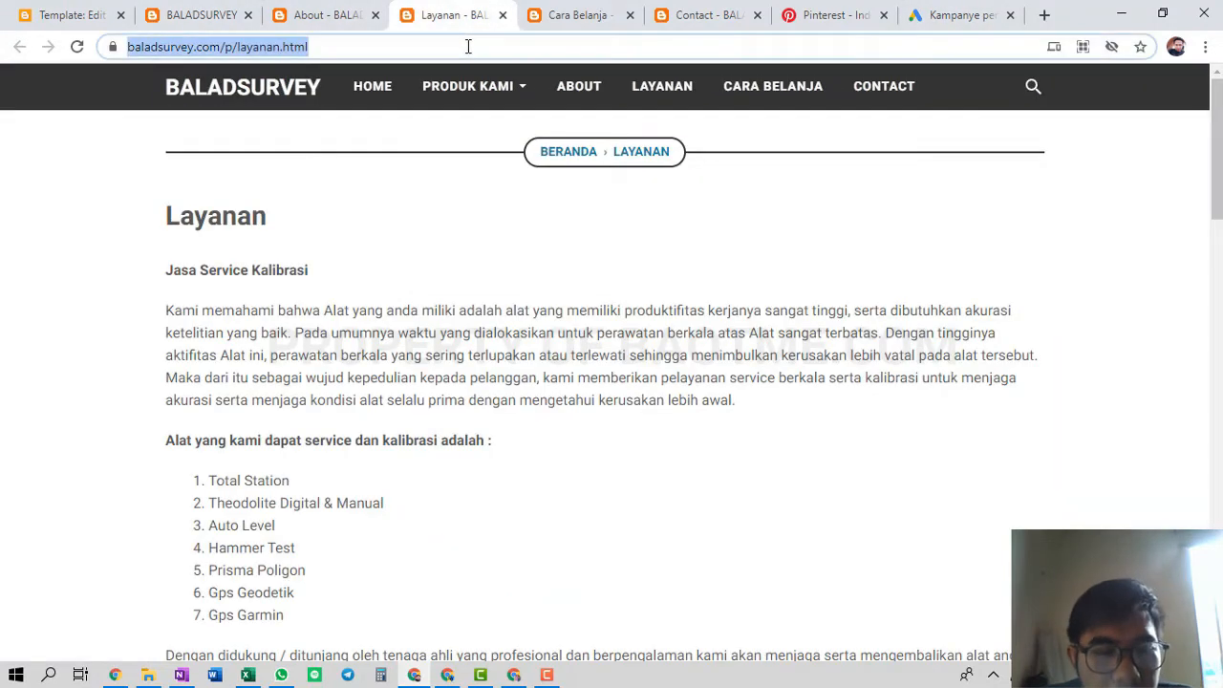
{"action": "left_click", "coordinate": [955, 14]}
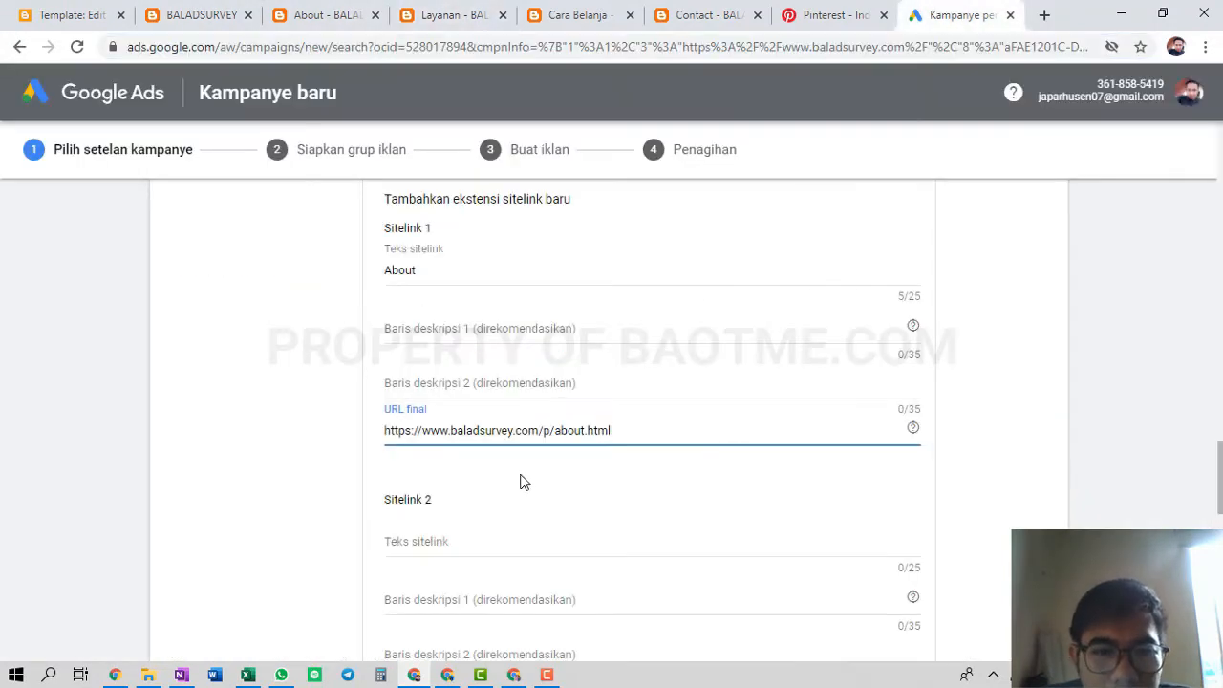
{"action": "scroll", "coordinate": [465, 418], "scroll_direction": "down", "scroll_amount": 2}
{"action": "left_click", "coordinate": [468, 364]}
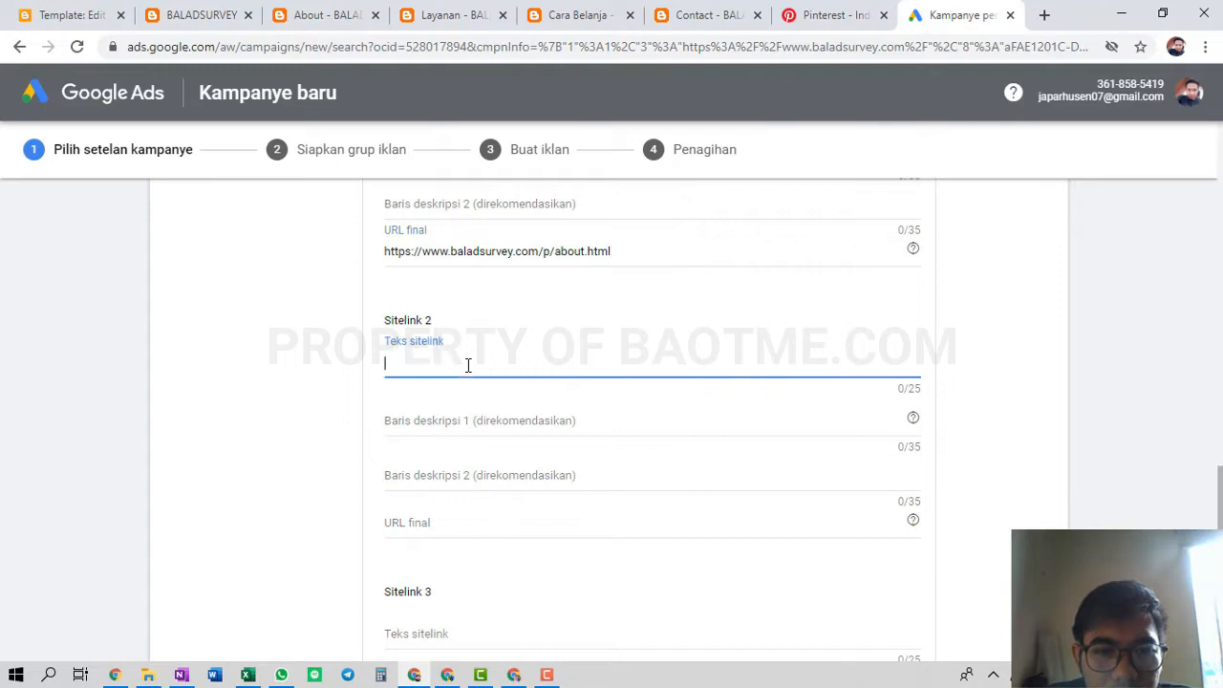
{"action": "scroll", "coordinate": [468, 368], "scroll_direction": "up", "scroll_amount": 2}
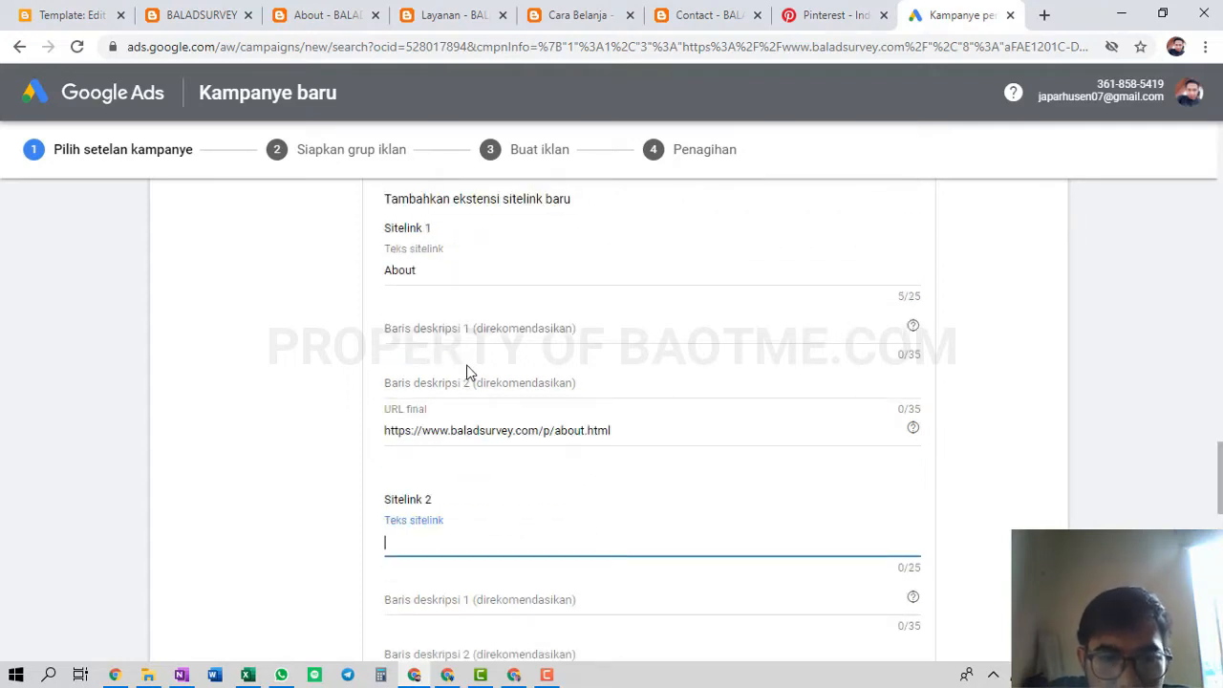
{"action": "scroll", "coordinate": [473, 391], "scroll_direction": "down", "scroll_amount": 1}
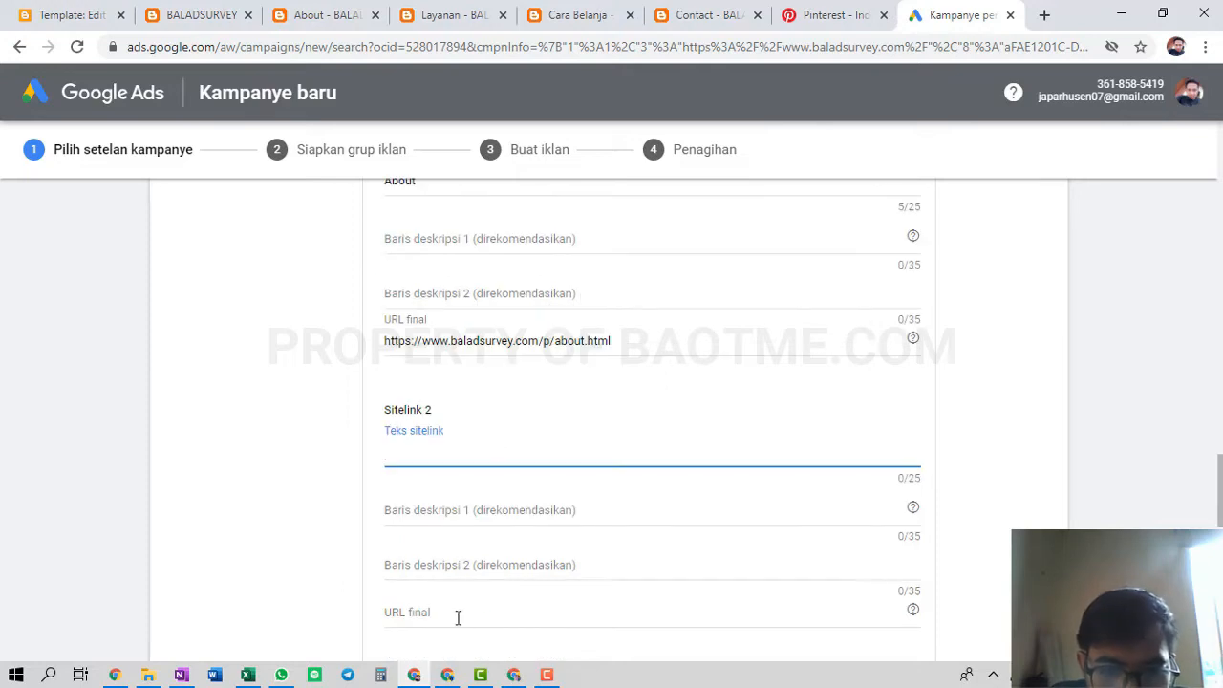
{"action": "left_click", "coordinate": [462, 612]}
{"action": "key", "text": "ctrl+v"}
{"action": "left_click", "coordinate": [480, 456]}
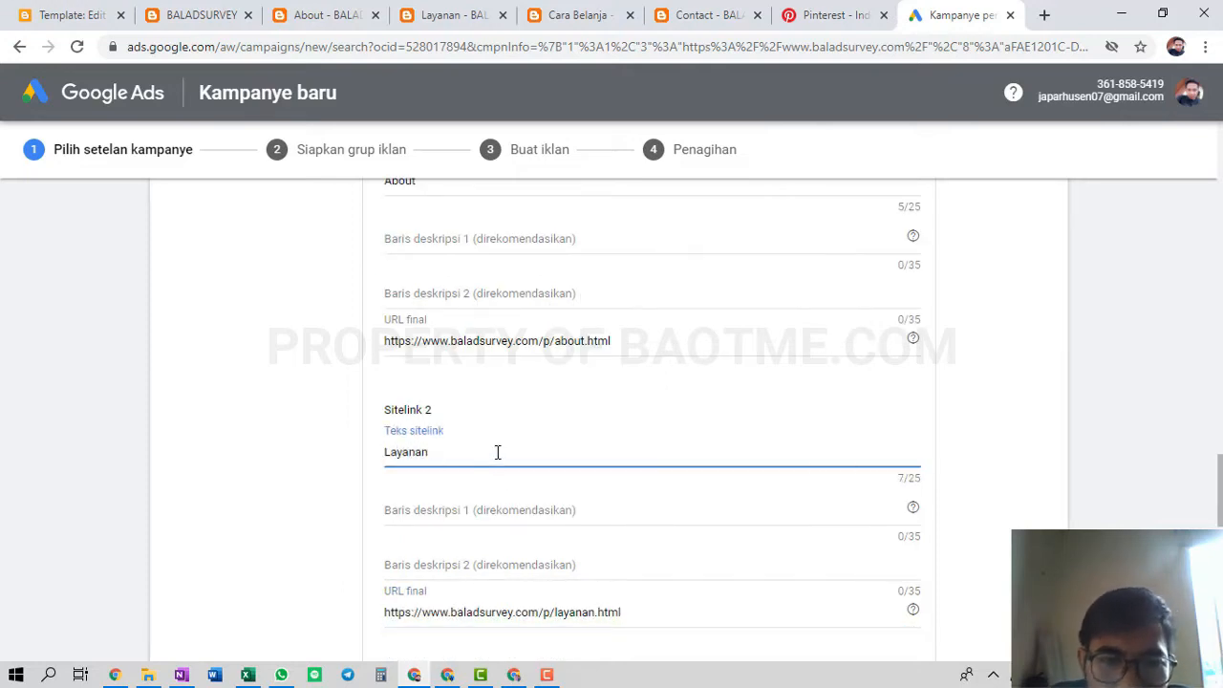
{"action": "scroll", "coordinate": [497, 452], "scroll_direction": "down", "scroll_amount": 3}
Add the Cara Belanja sitelink pointing to the Cara Belanja page
{"action": "left_click", "coordinate": [573, 15]}
{"action": "left_click", "coordinate": [574, 37]}
{"action": "key", "text": "ctrl+c"}
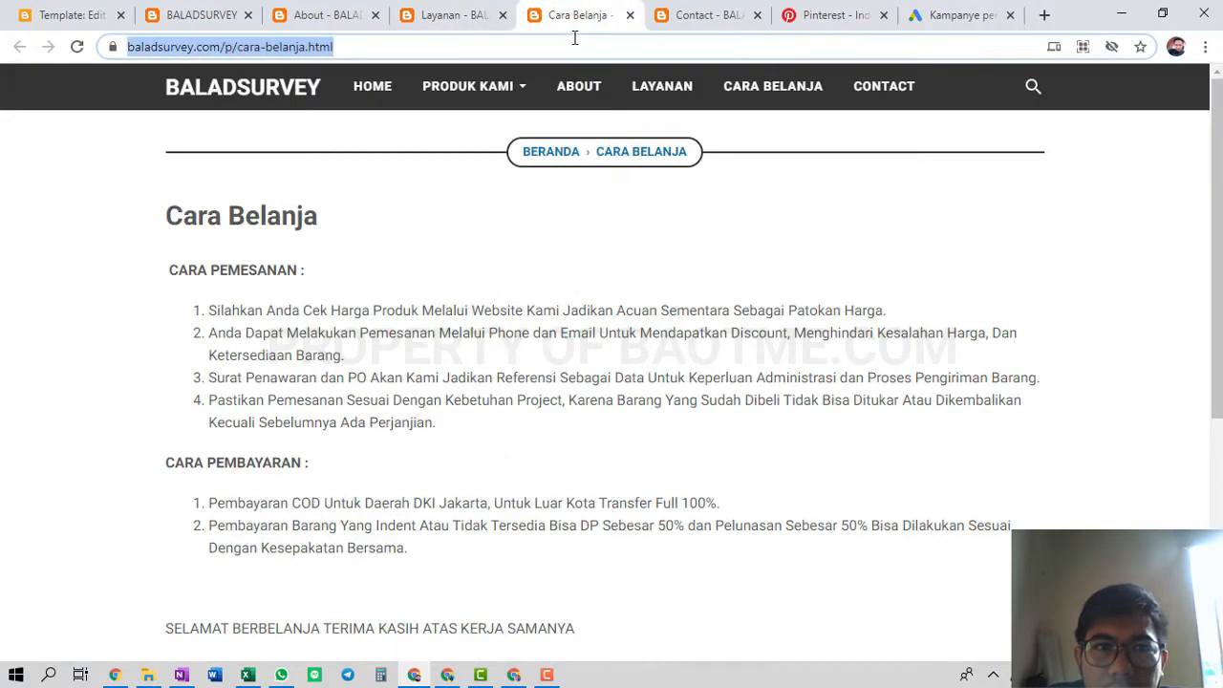
{"action": "left_click", "coordinate": [956, 15]}
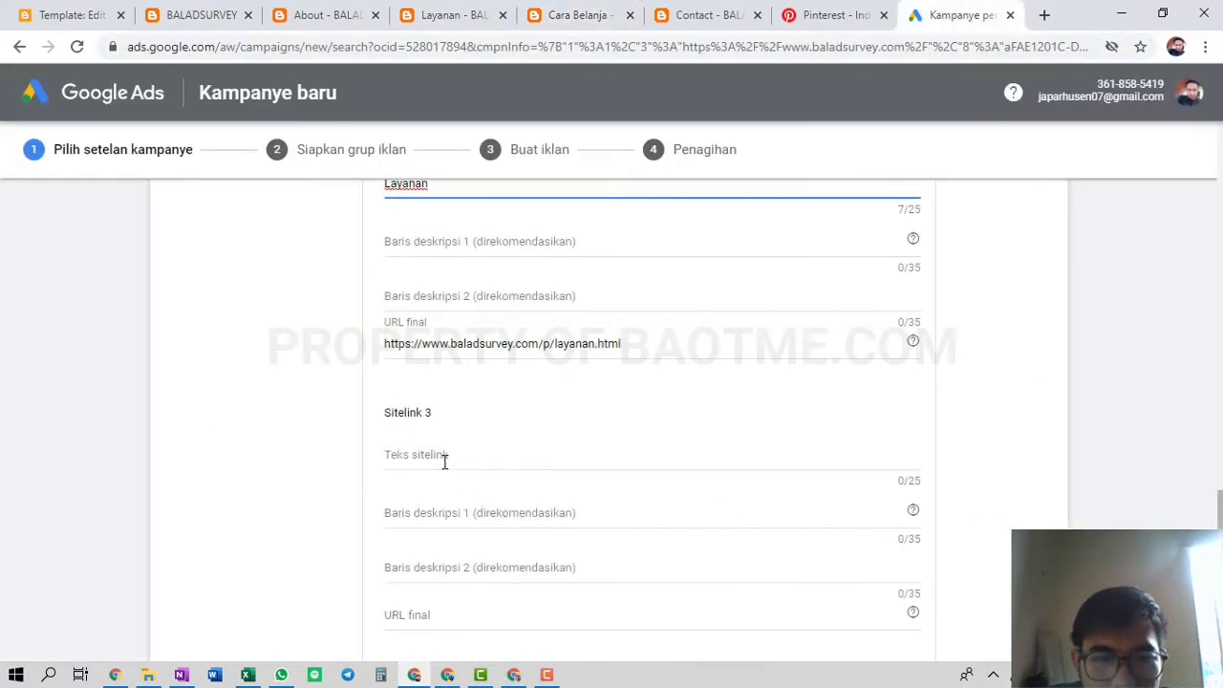
{"action": "left_click", "coordinate": [410, 607]}
{"action": "key", "text": "ctrl+v"}
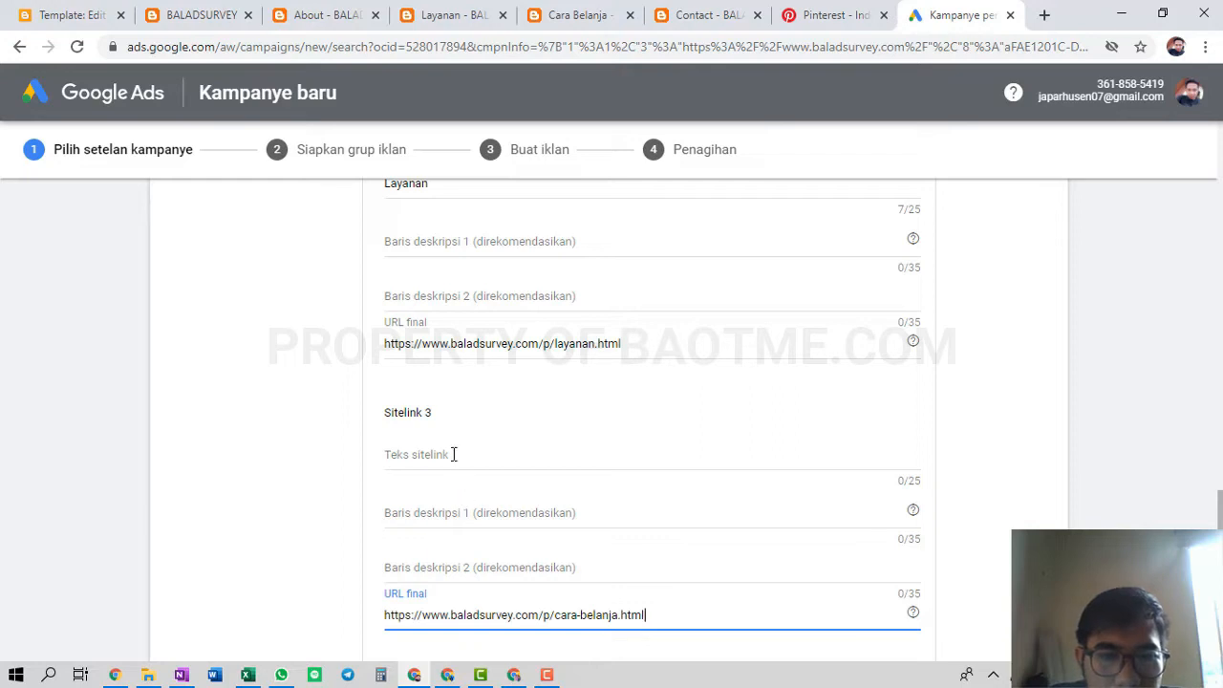
{"action": "left_click", "coordinate": [454, 455]}
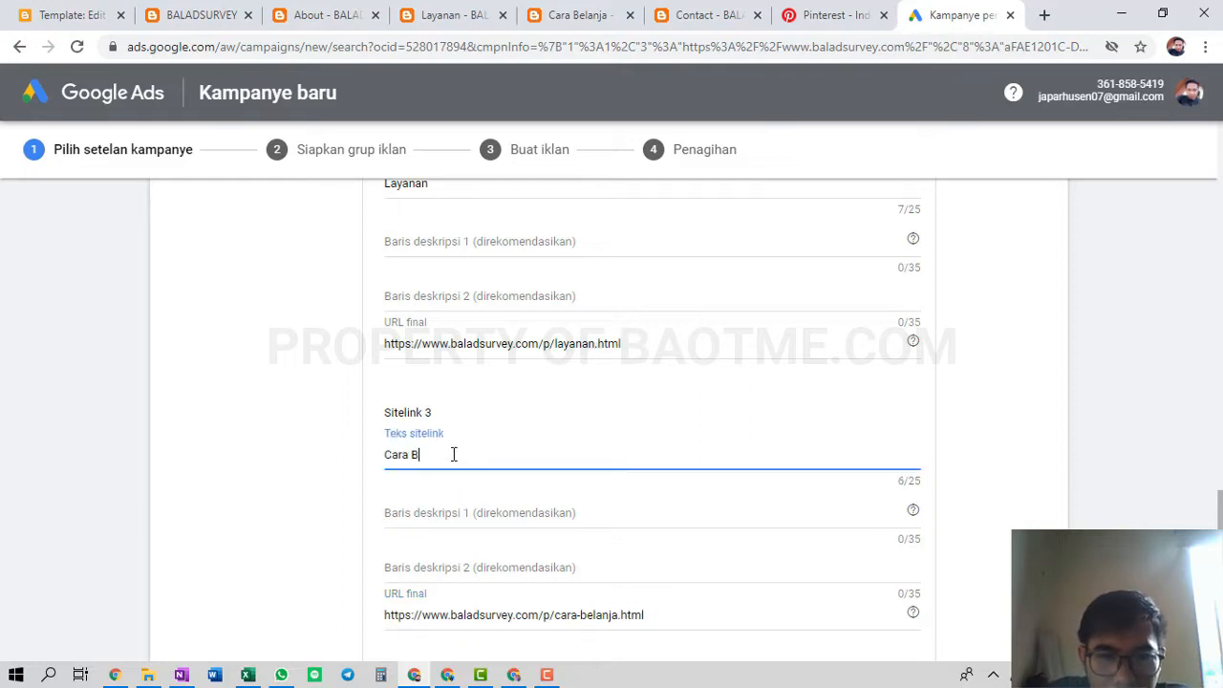
Add the Kontak Kami sitelink with the contact.html URL and save the sitelinks
{"action": "left_click", "coordinate": [601, 16]}
{"action": "left_click", "coordinate": [704, 15]}
{"action": "left_click", "coordinate": [686, 55]}
{"action": "key", "text": "ctrl+c"}
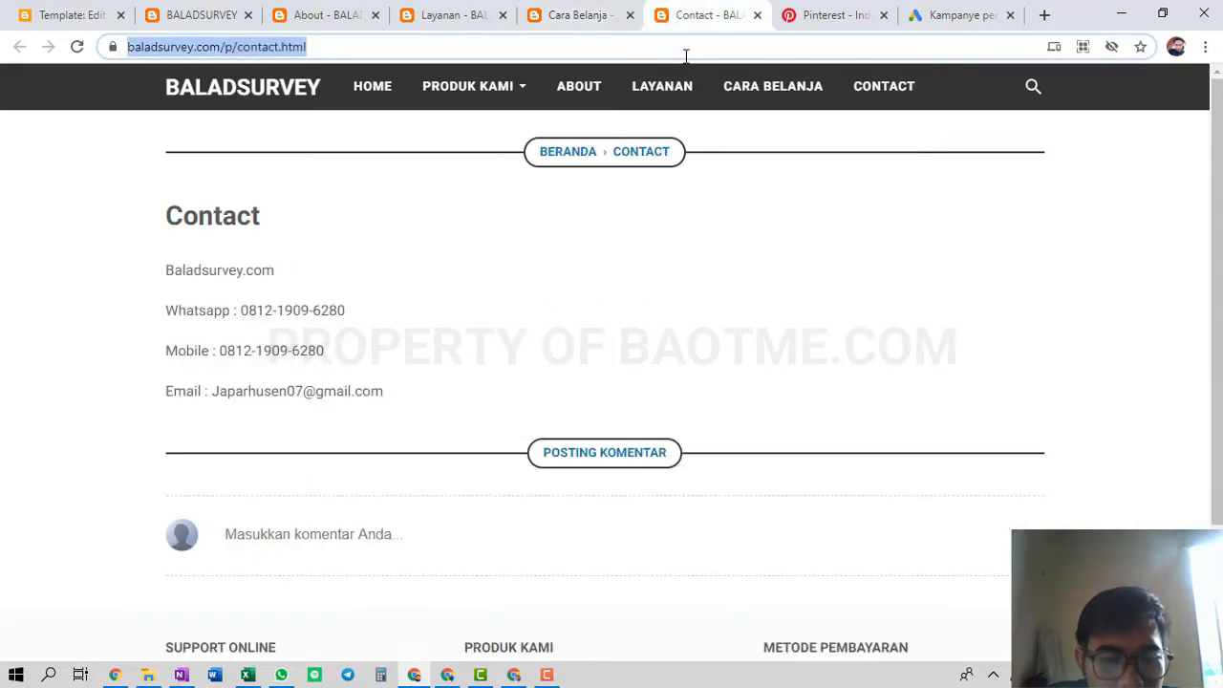
{"action": "left_click", "coordinate": [955, 15]}
{"action": "scroll", "coordinate": [670, 330], "scroll_direction": "down", "scroll_amount": 3}
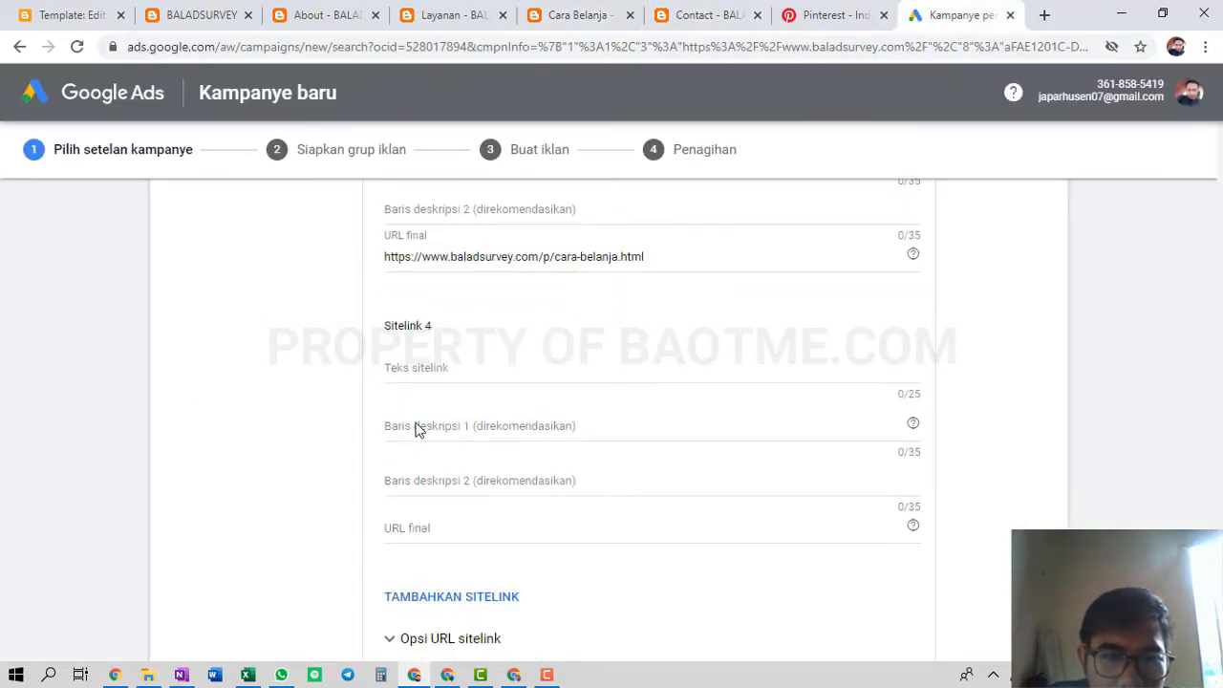
{"action": "left_click", "coordinate": [420, 367]}
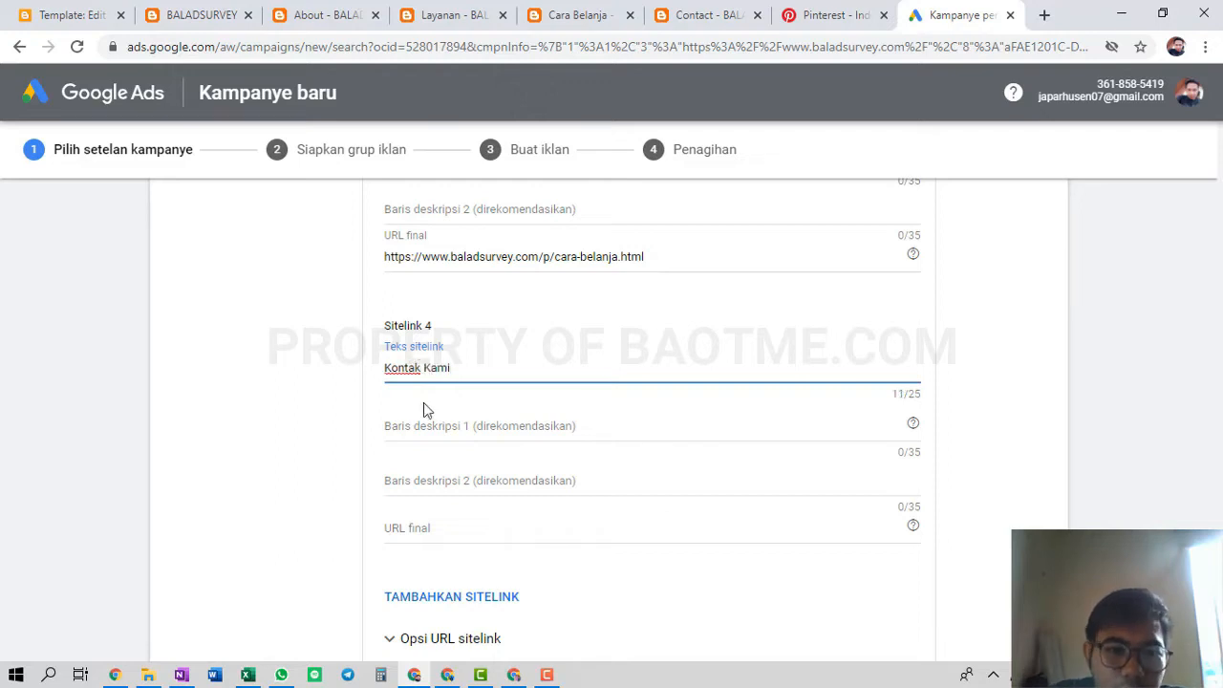
{"action": "left_click", "coordinate": [457, 527]}
{"action": "key", "text": "ctrl+v"}
{"action": "left_click", "coordinate": [248, 428]}
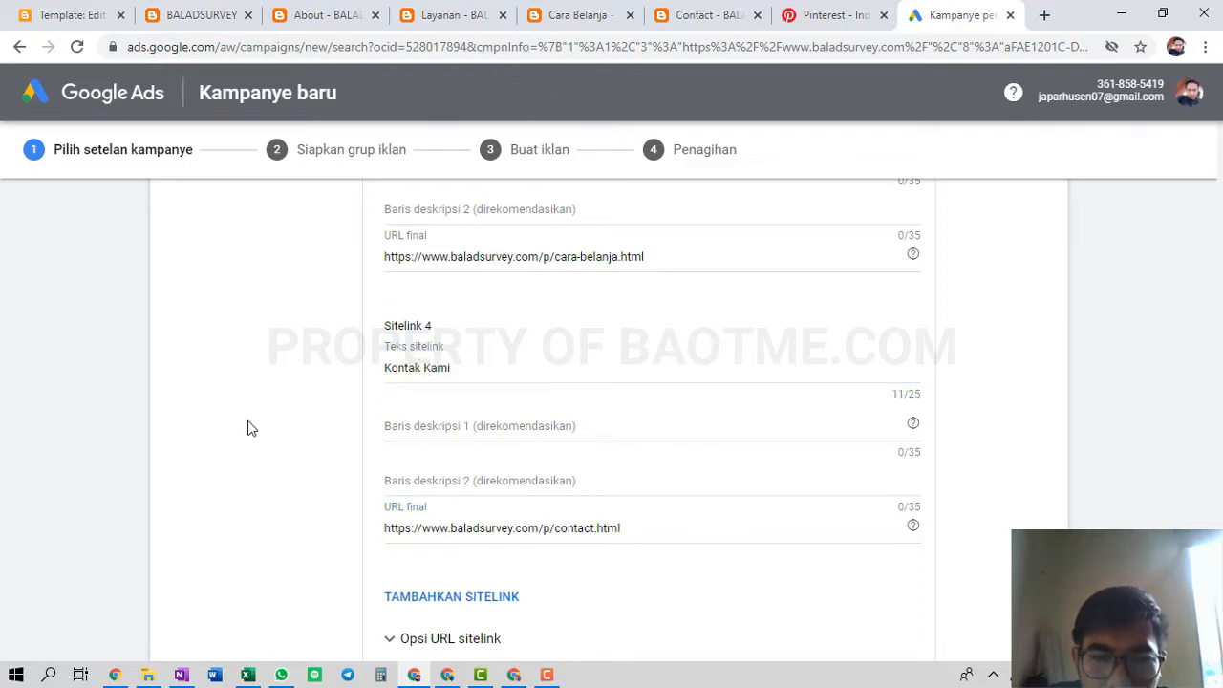
{"action": "scroll", "coordinate": [380, 498], "scroll_direction": "down", "scroll_amount": 1}
{"action": "scroll", "coordinate": [463, 623], "scroll_direction": "down", "scroll_amount": 1}
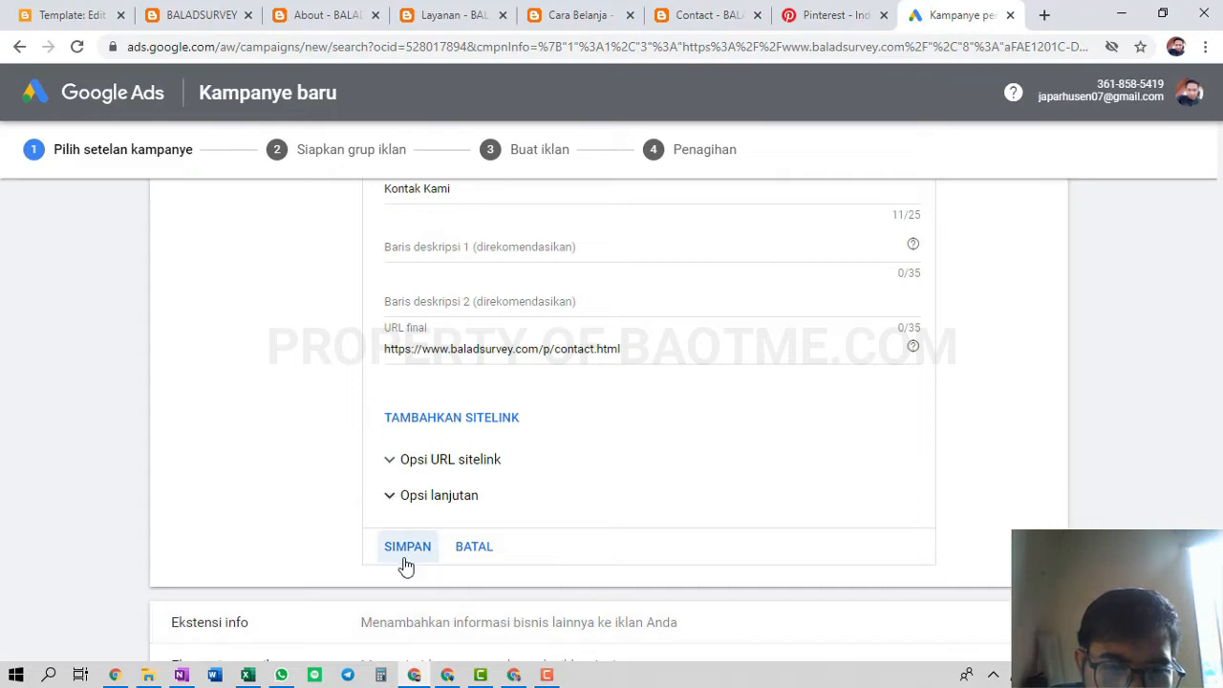
{"action": "left_click", "coordinate": [407, 560]}
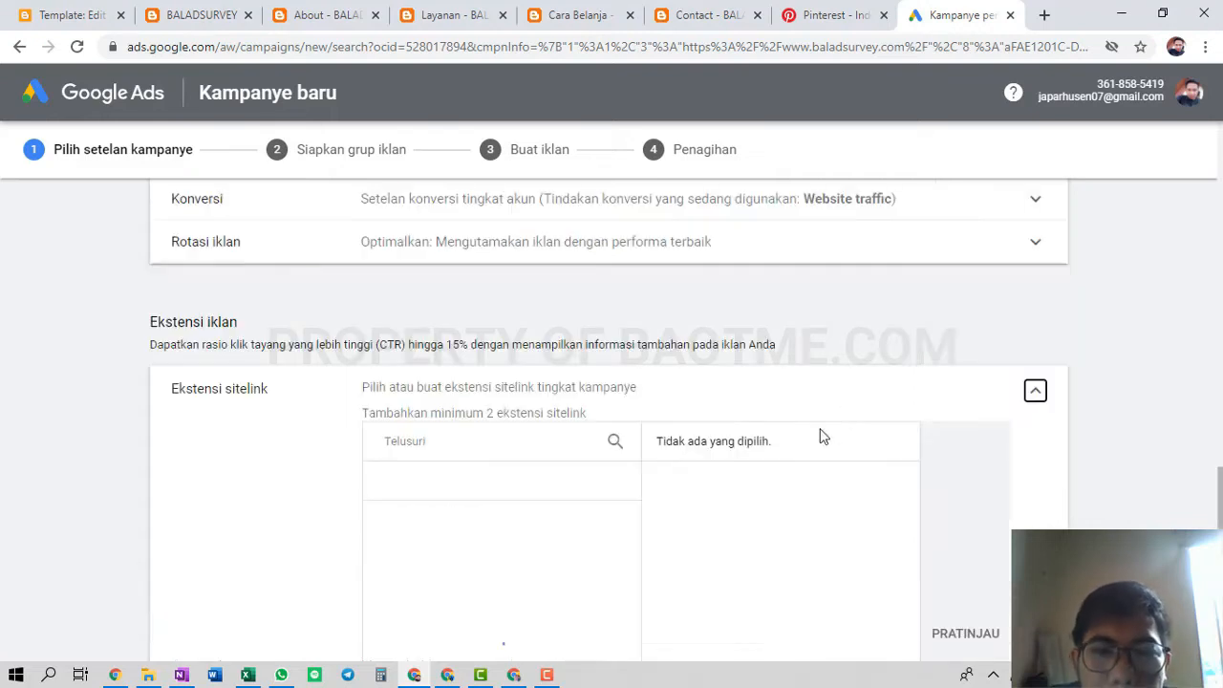
Start a new callout extension with texts Berkualitas and Gratis Ongkir
{"action": "scroll", "coordinate": [313, 371], "scroll_direction": "down", "scroll_amount": 2}
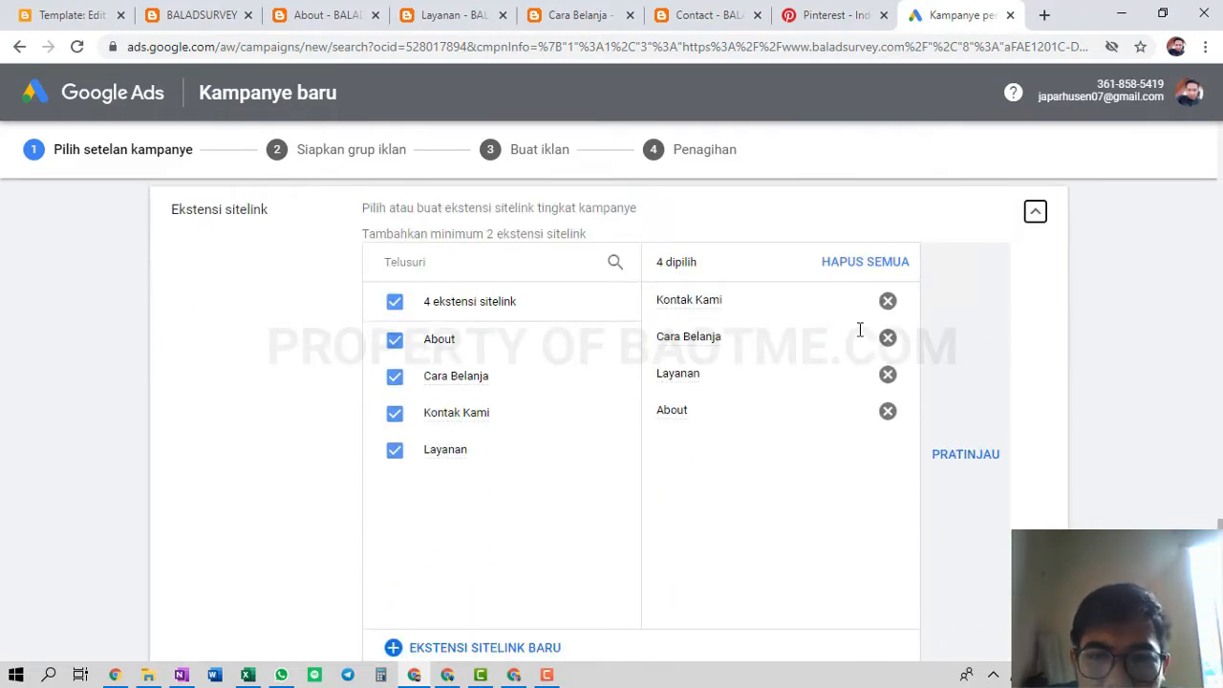
{"action": "scroll", "coordinate": [506, 470], "scroll_direction": "down", "scroll_amount": 3}
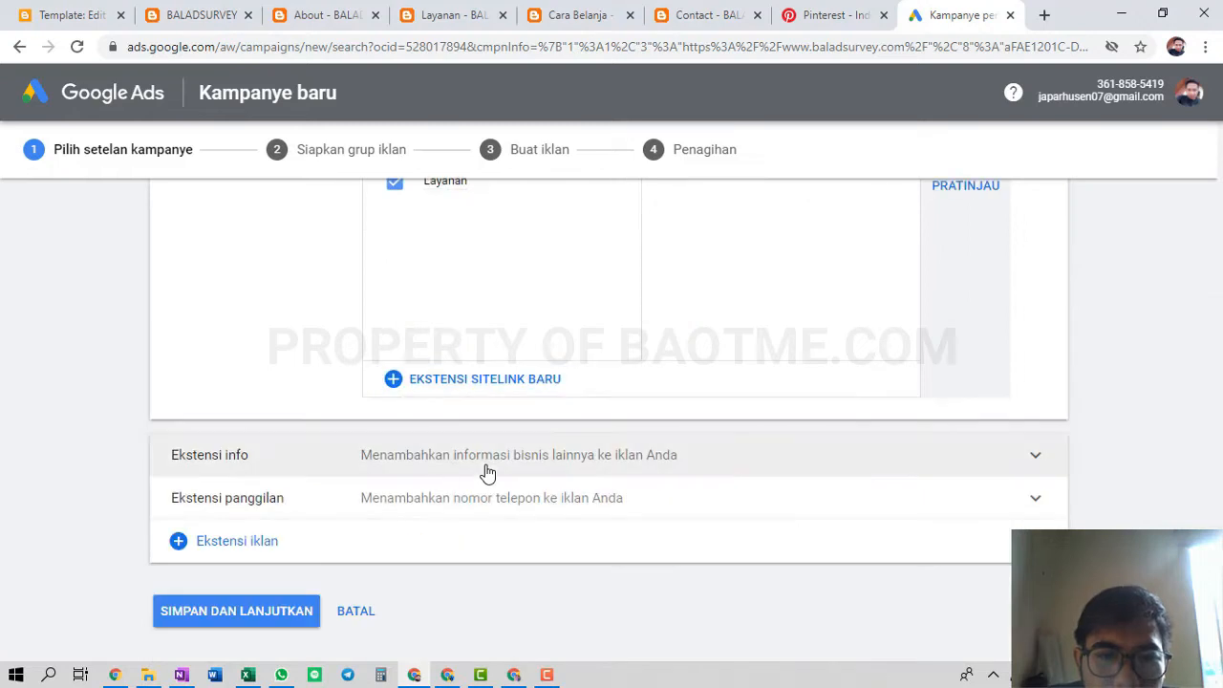
{"action": "left_click", "coordinate": [215, 475]}
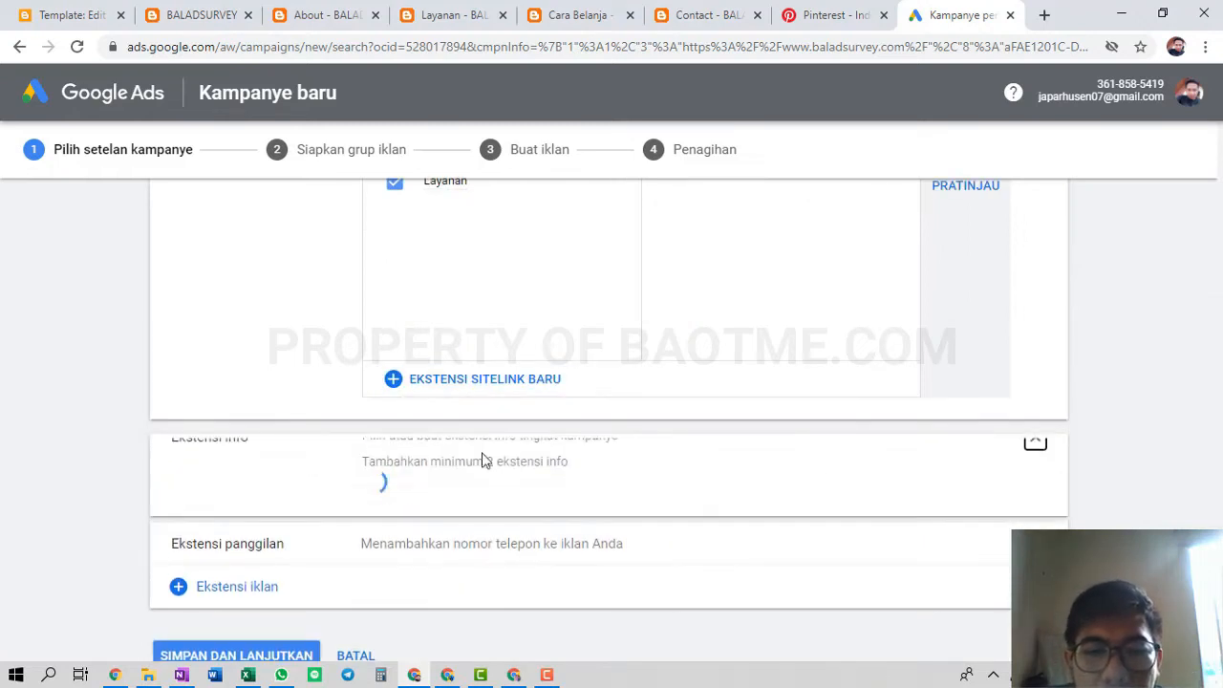
{"action": "scroll", "coordinate": [566, 441], "scroll_direction": "down", "scroll_amount": 5}
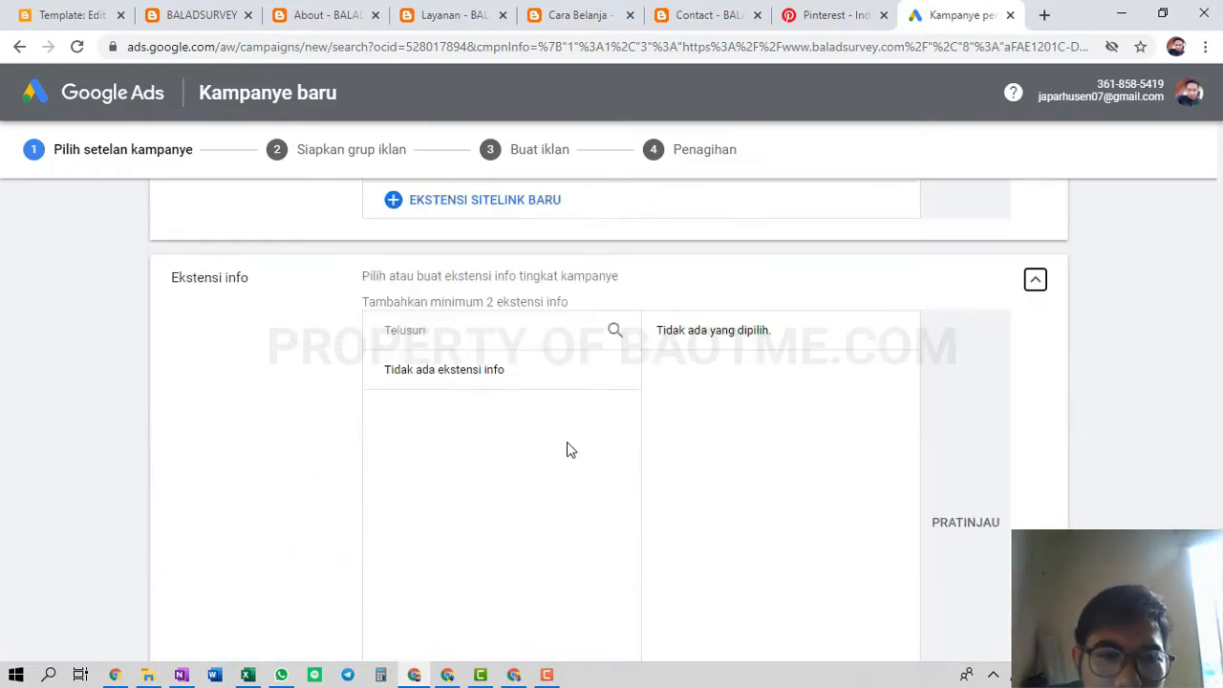
{"action": "left_click", "coordinate": [442, 449]}
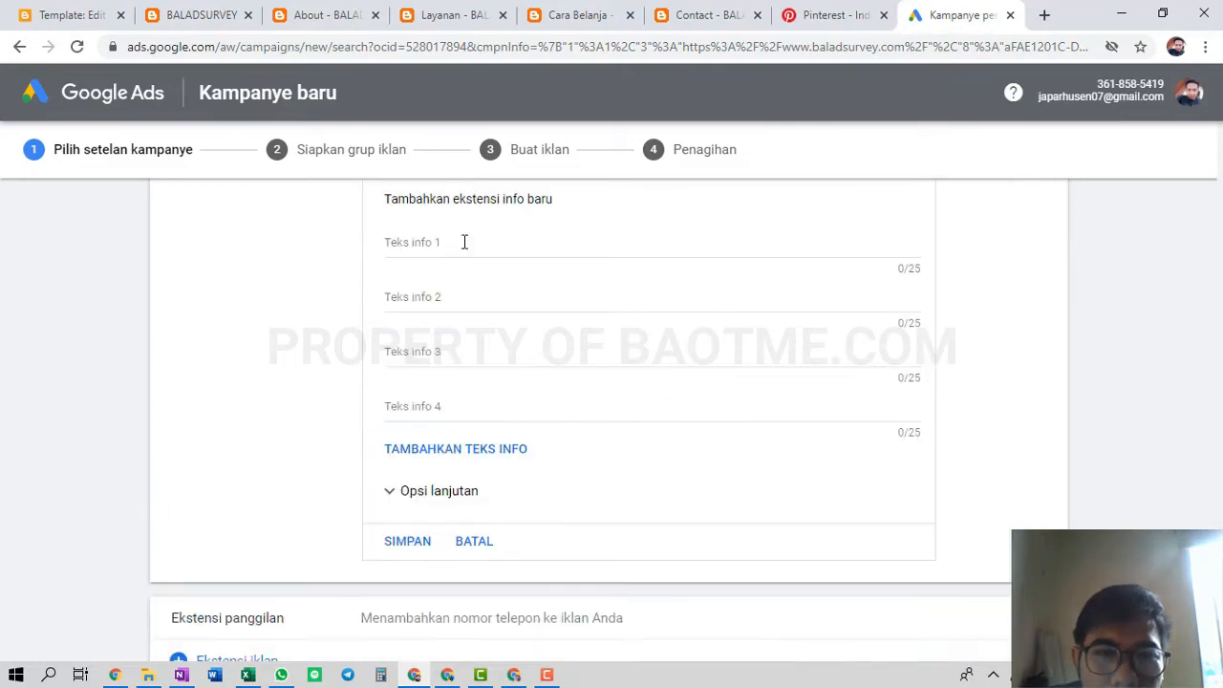
{"action": "left_click", "coordinate": [464, 242]}
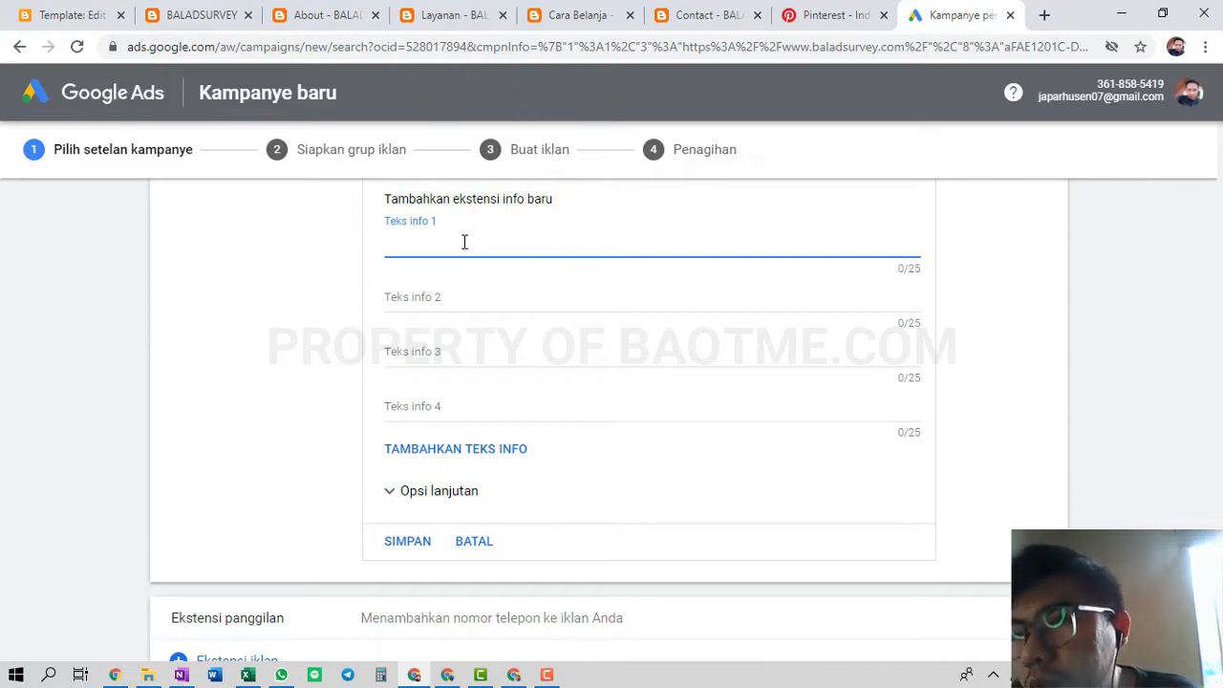
{"action": "type", "text": "Be"}
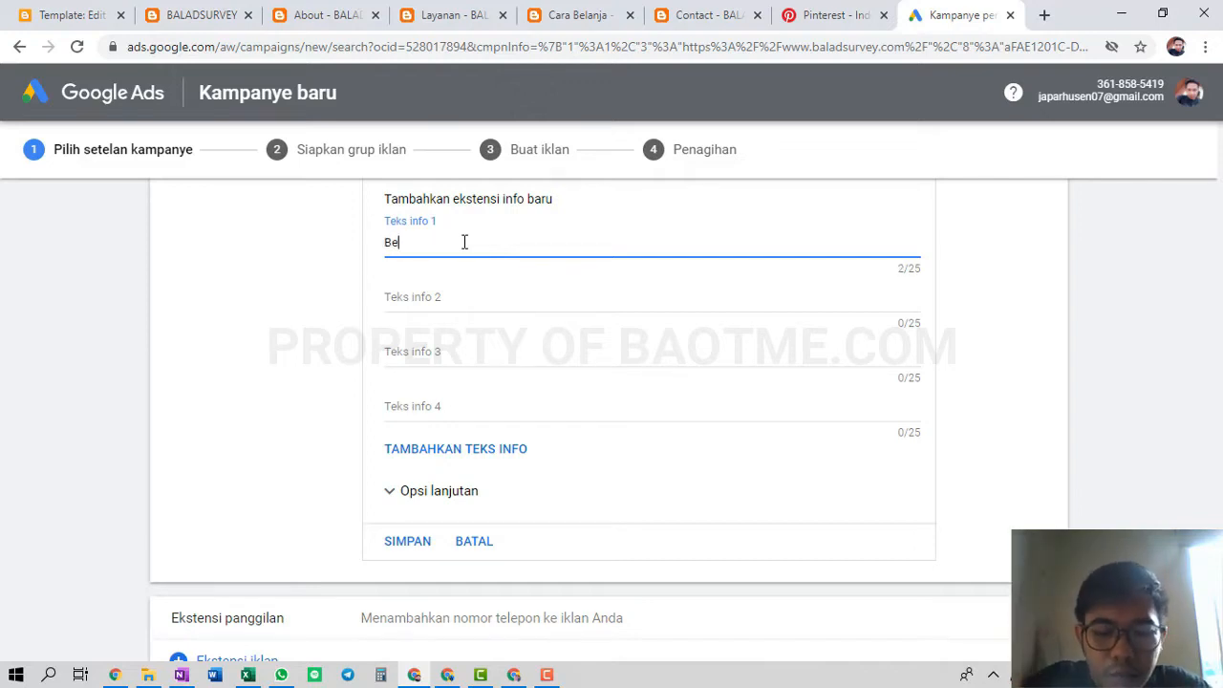
{"action": "type", "text": "rkualitas"}
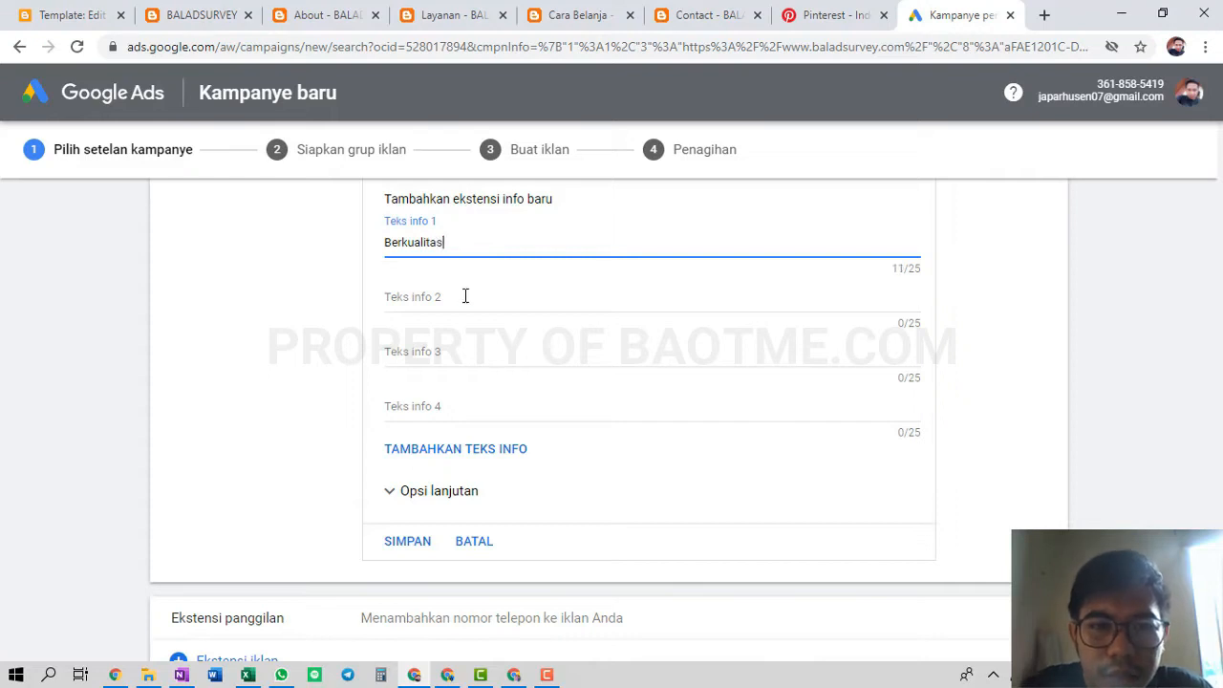
{"action": "left_click", "coordinate": [475, 299]}
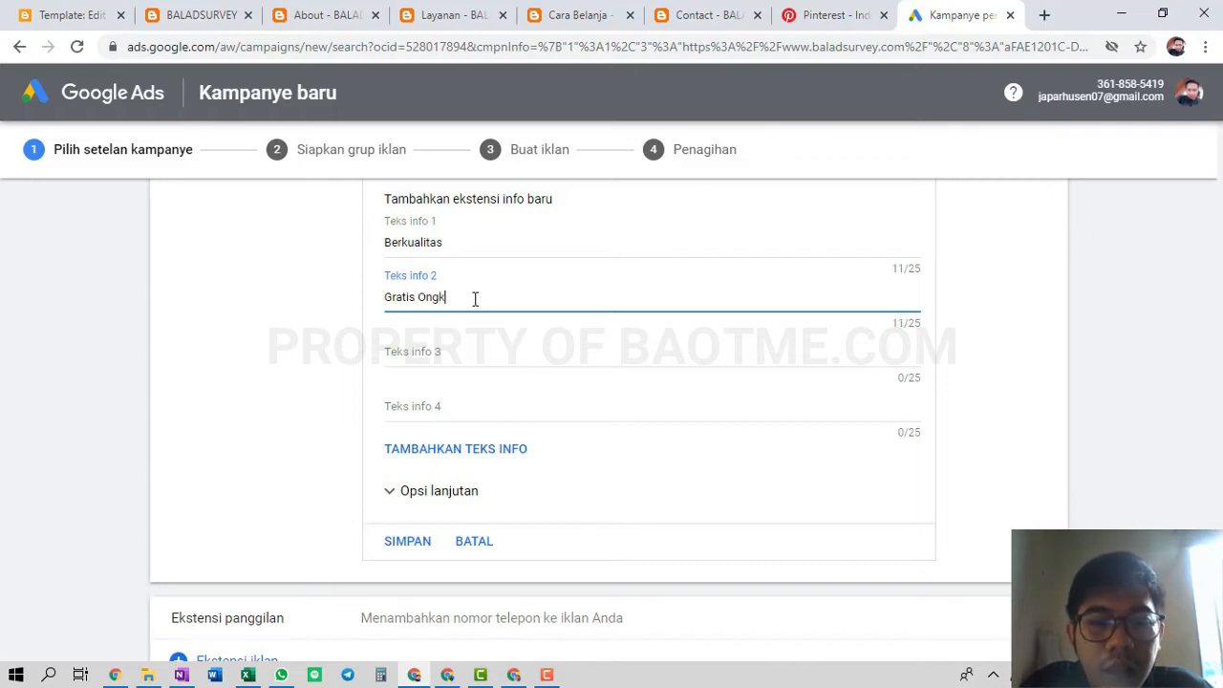
{"action": "type", "text": "Gratis Ongkir"}
Add callouts Harga Murah and Garansi Resmi and save the extension
{"action": "left_click", "coordinate": [478, 352]}
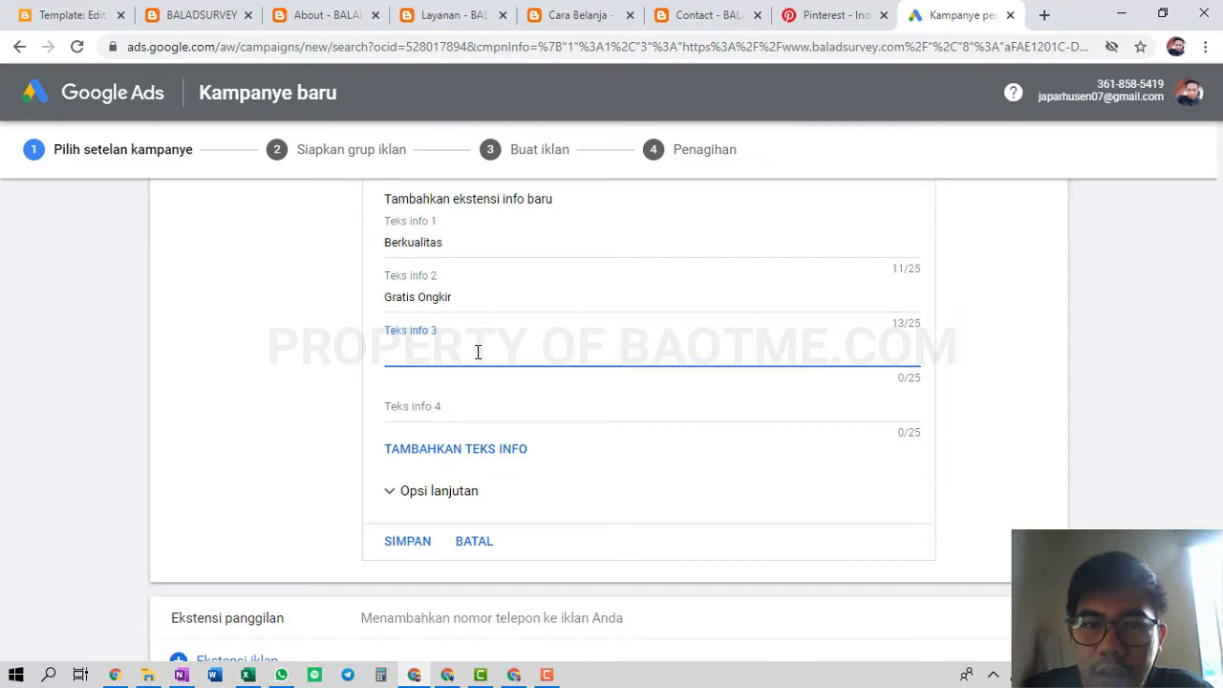
{"action": "type", "text": "Harga "}
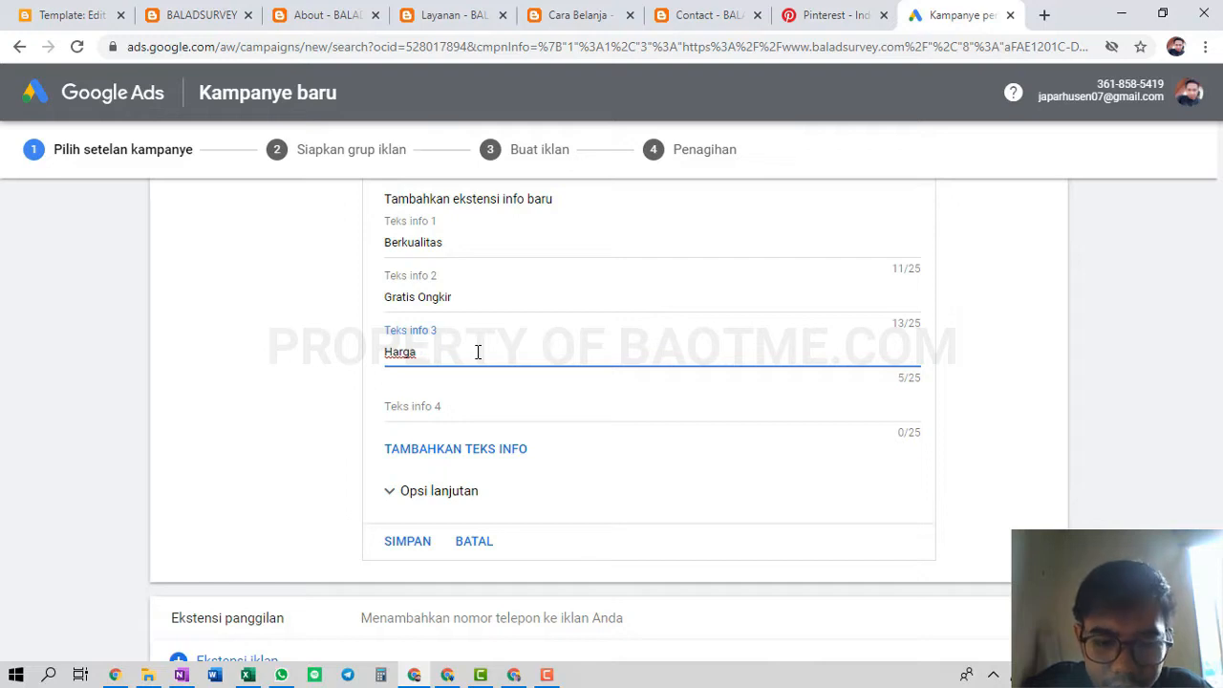
{"action": "type", "text": " Murah"}
{"action": "left_click", "coordinate": [445, 413]}
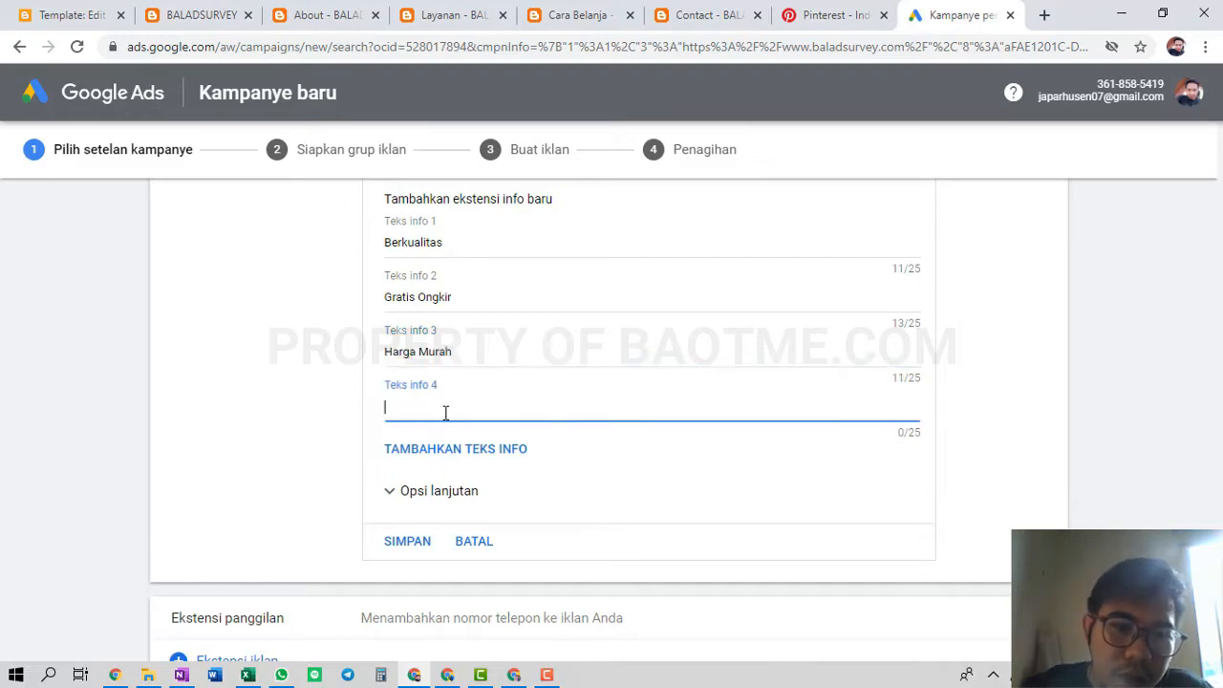
{"action": "type", "text": "Garansi"}
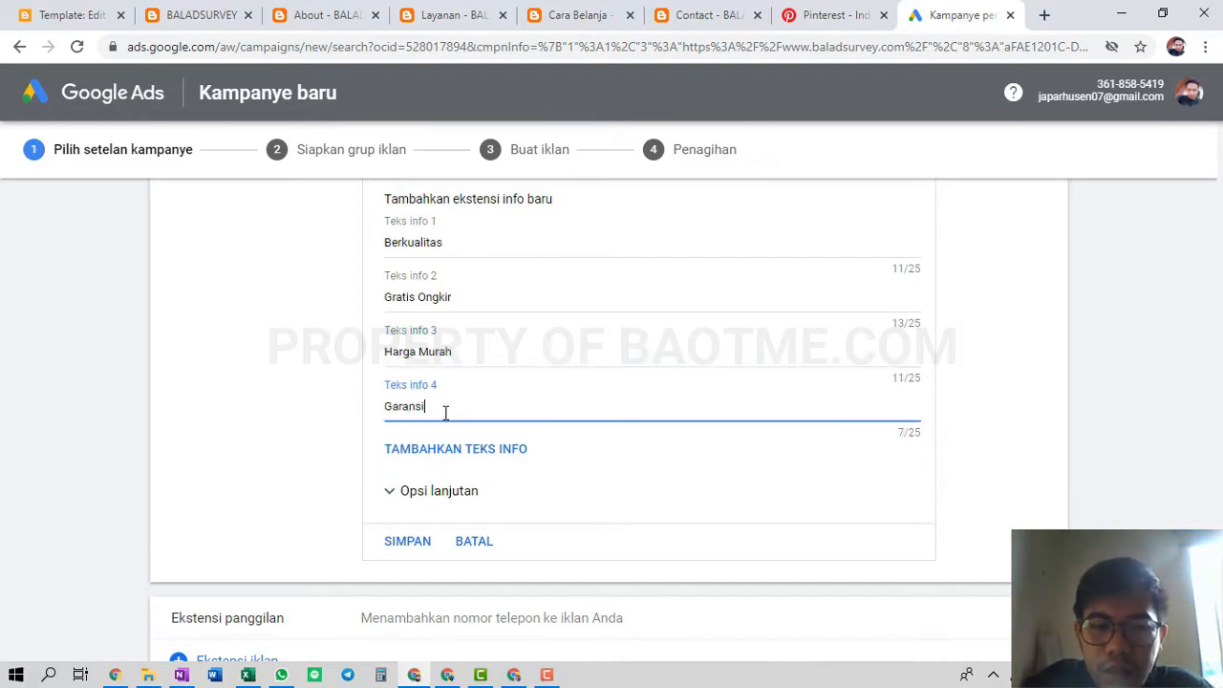
{"action": "type", "text": " Resmi"}
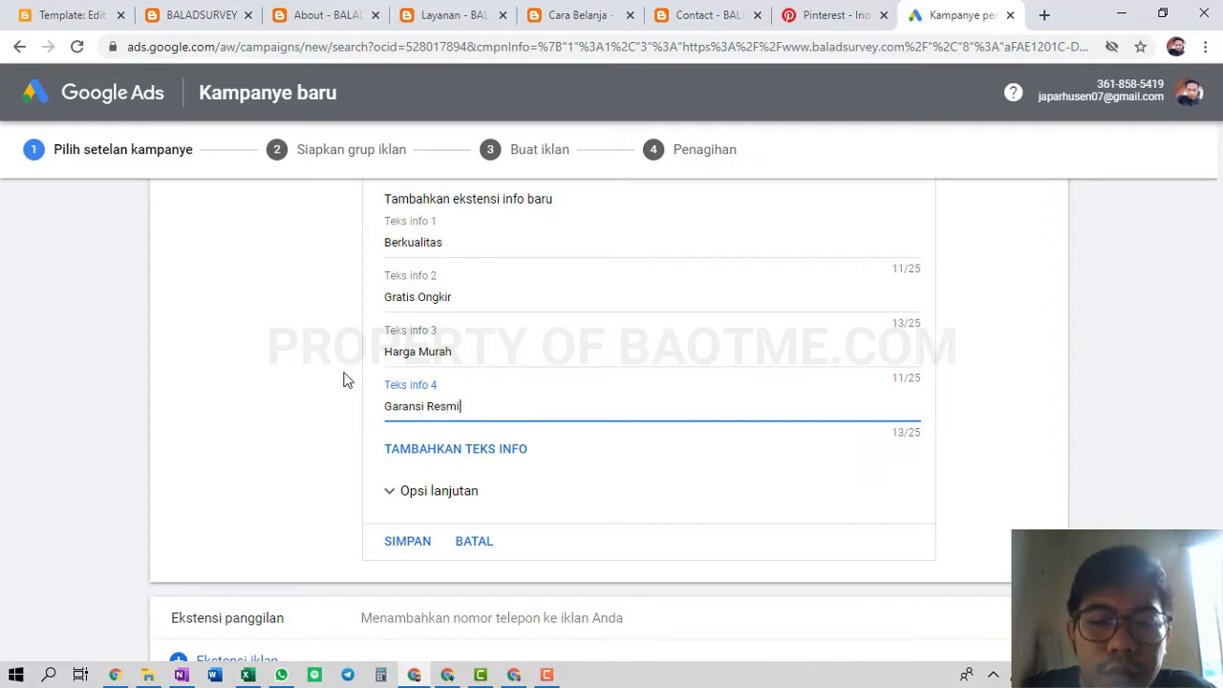
{"action": "left_click", "coordinate": [334, 373]}
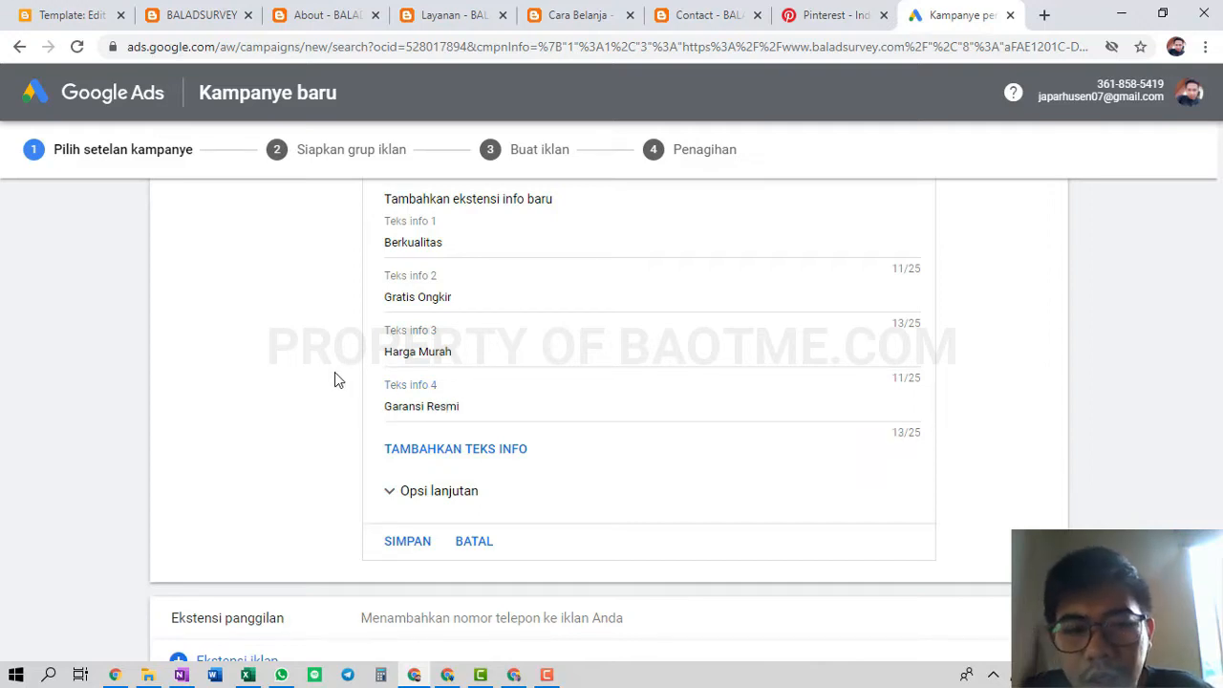
{"action": "left_click", "coordinate": [409, 540]}
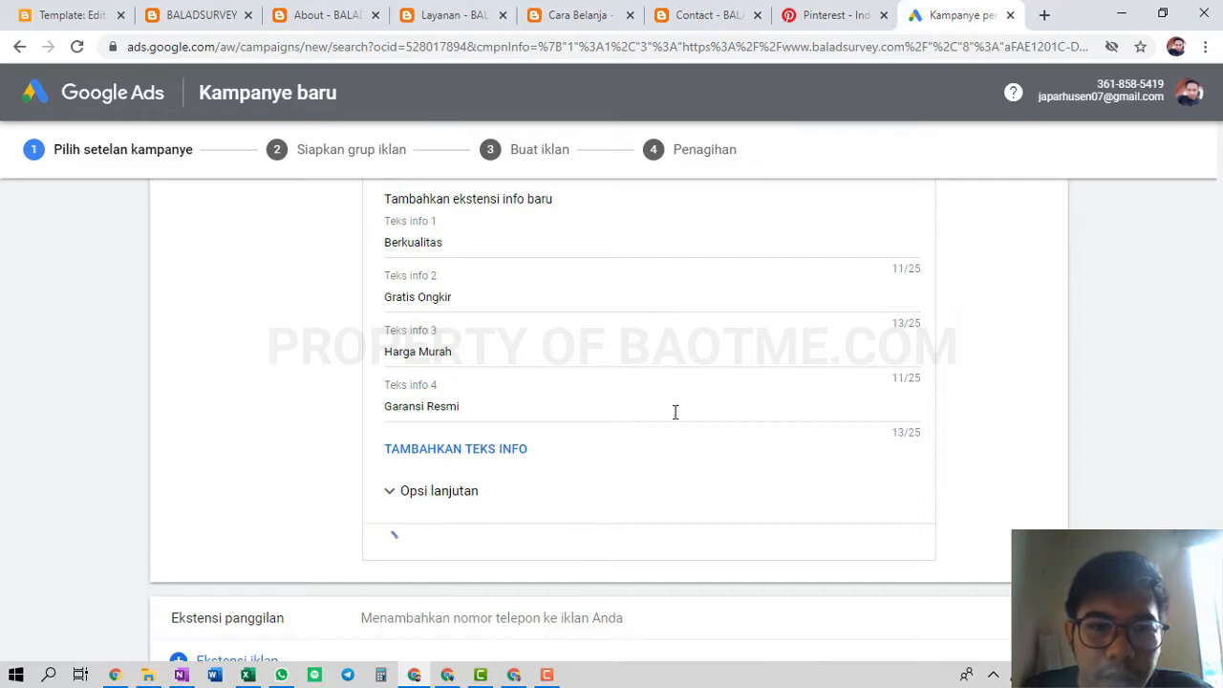
{"action": "scroll", "coordinate": [516, 410], "scroll_direction": "down", "scroll_amount": 3}
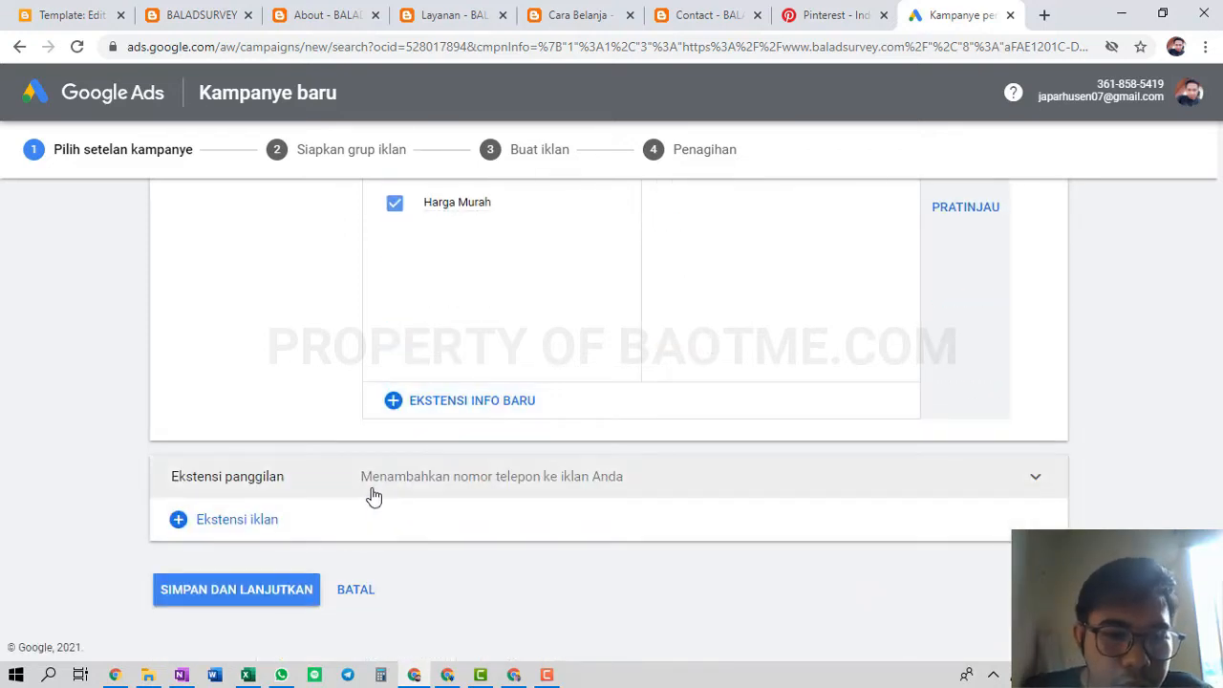
Add and save a call extension with an Indonesia (country) phone number
{"action": "left_click", "coordinate": [374, 495]}
{"action": "scroll", "coordinate": [427, 568], "scroll_direction": "down", "scroll_amount": 3}
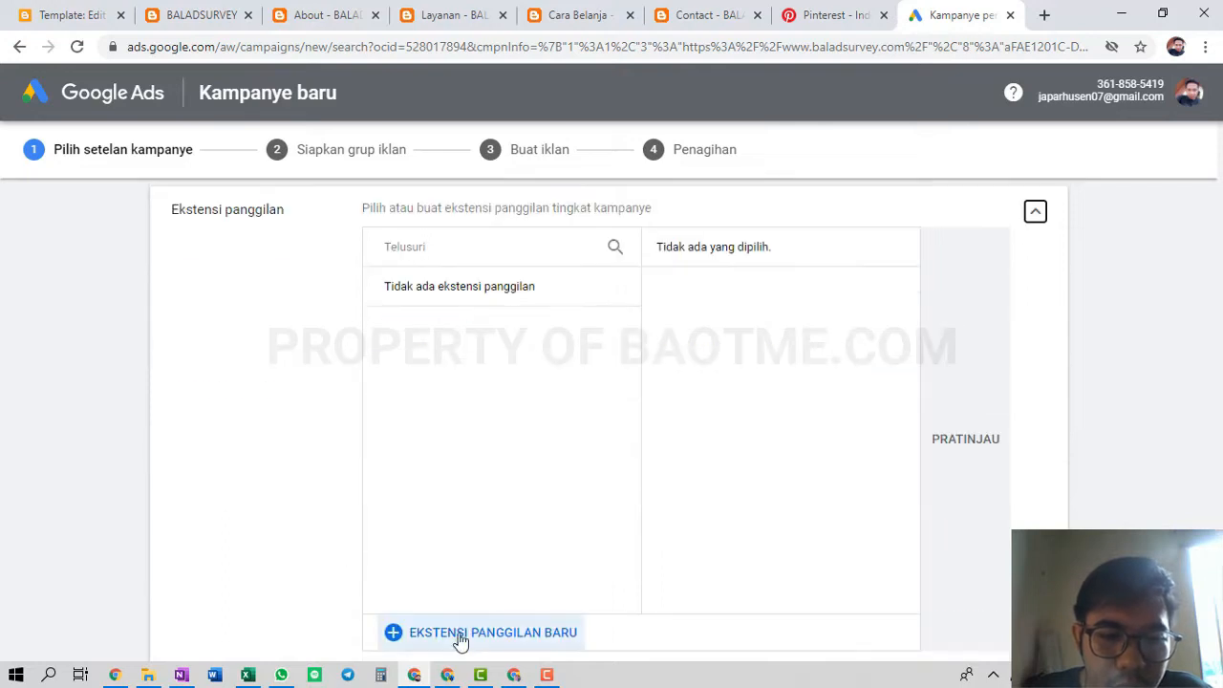
{"action": "left_click", "coordinate": [461, 632]}
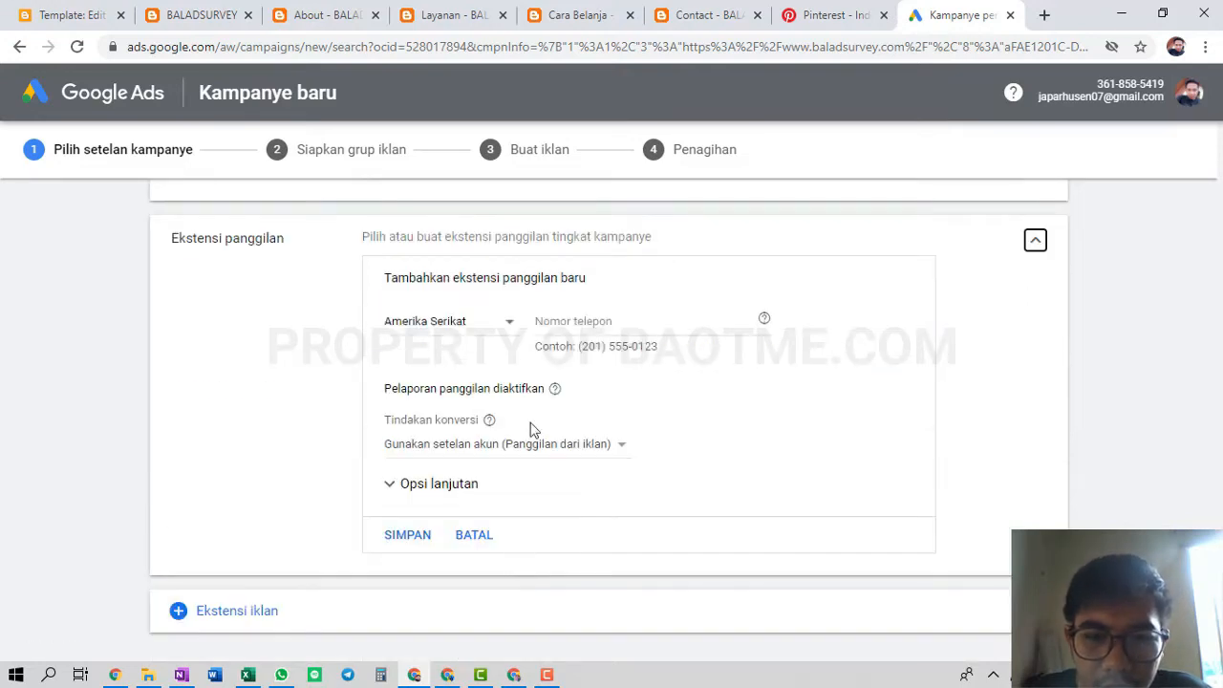
{"action": "left_click", "coordinate": [456, 328]}
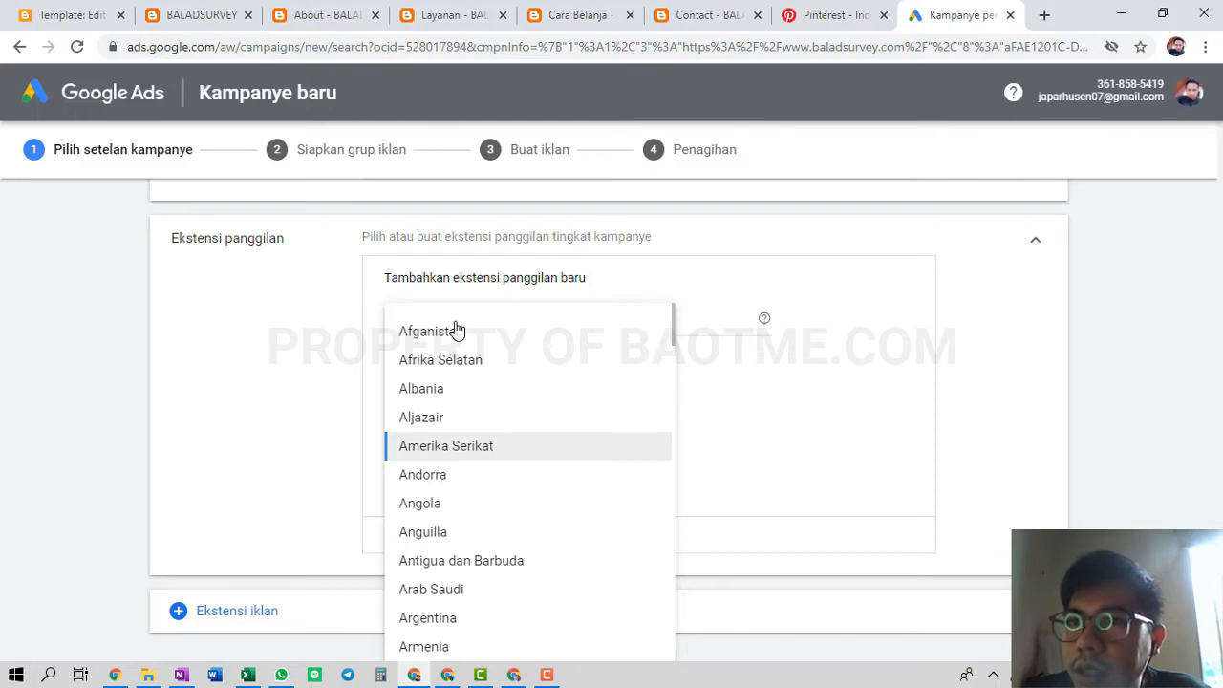
{"action": "scroll", "coordinate": [459, 382], "scroll_direction": "down", "scroll_amount": 20}
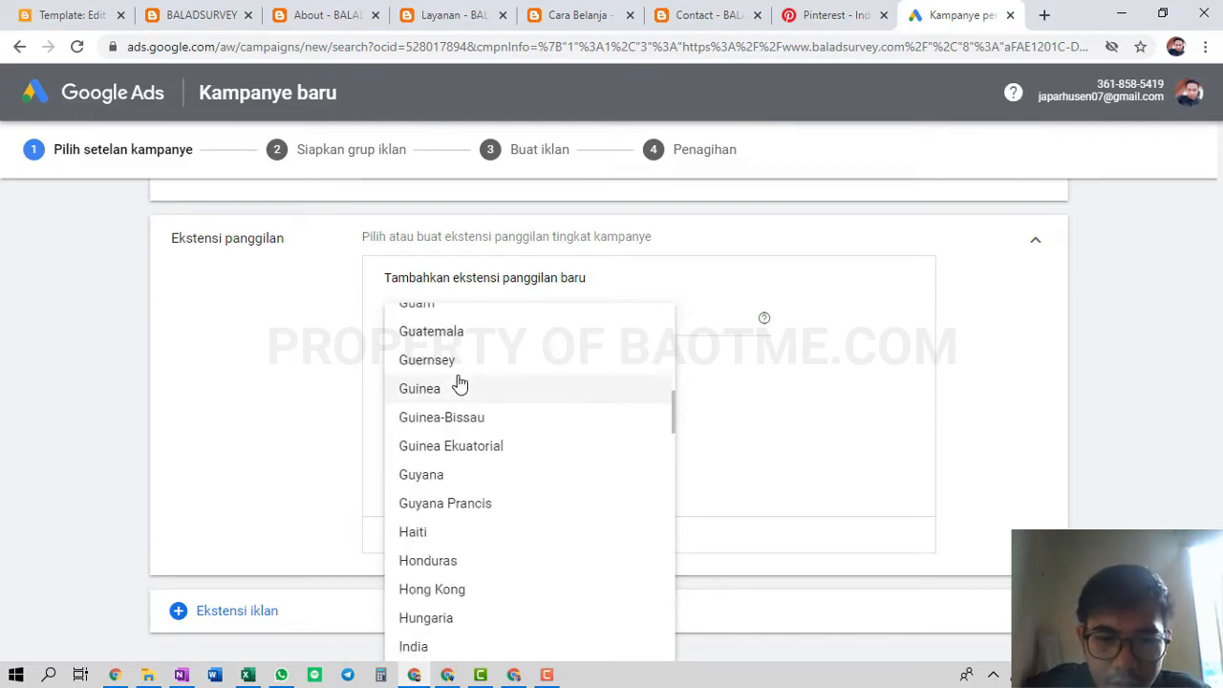
{"action": "scroll", "coordinate": [478, 612], "scroll_direction": "down", "scroll_amount": 2}
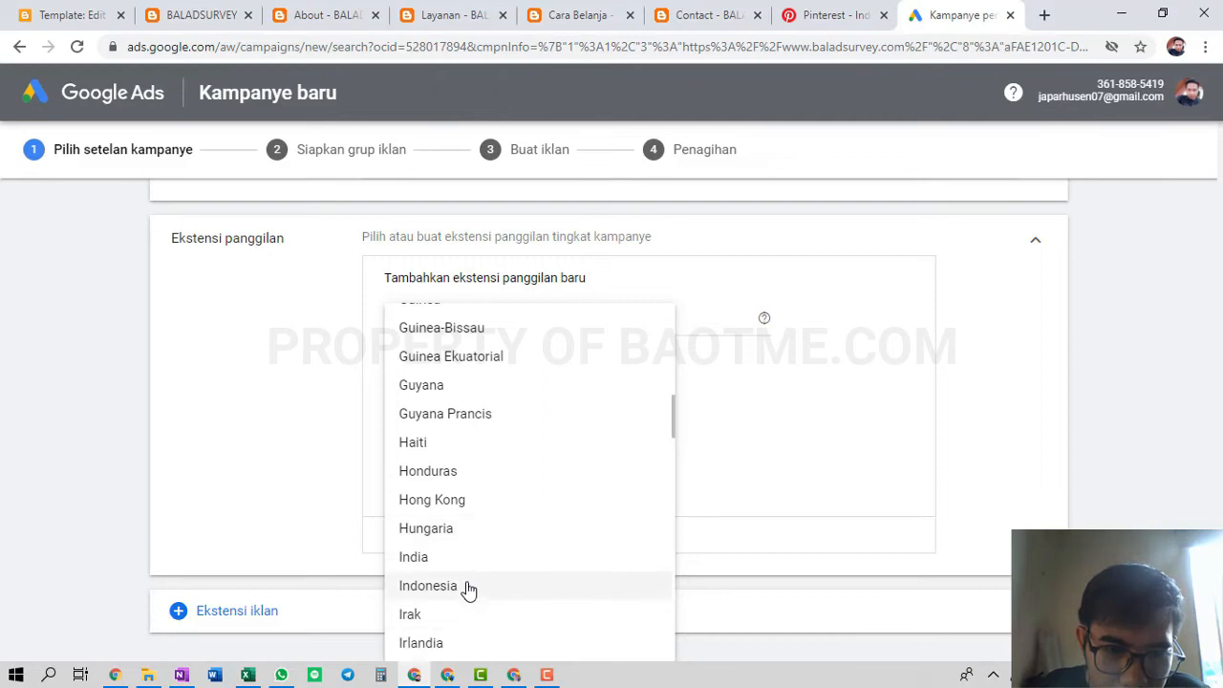
{"action": "left_click", "coordinate": [468, 587]}
{"action": "left_click", "coordinate": [658, 333]}
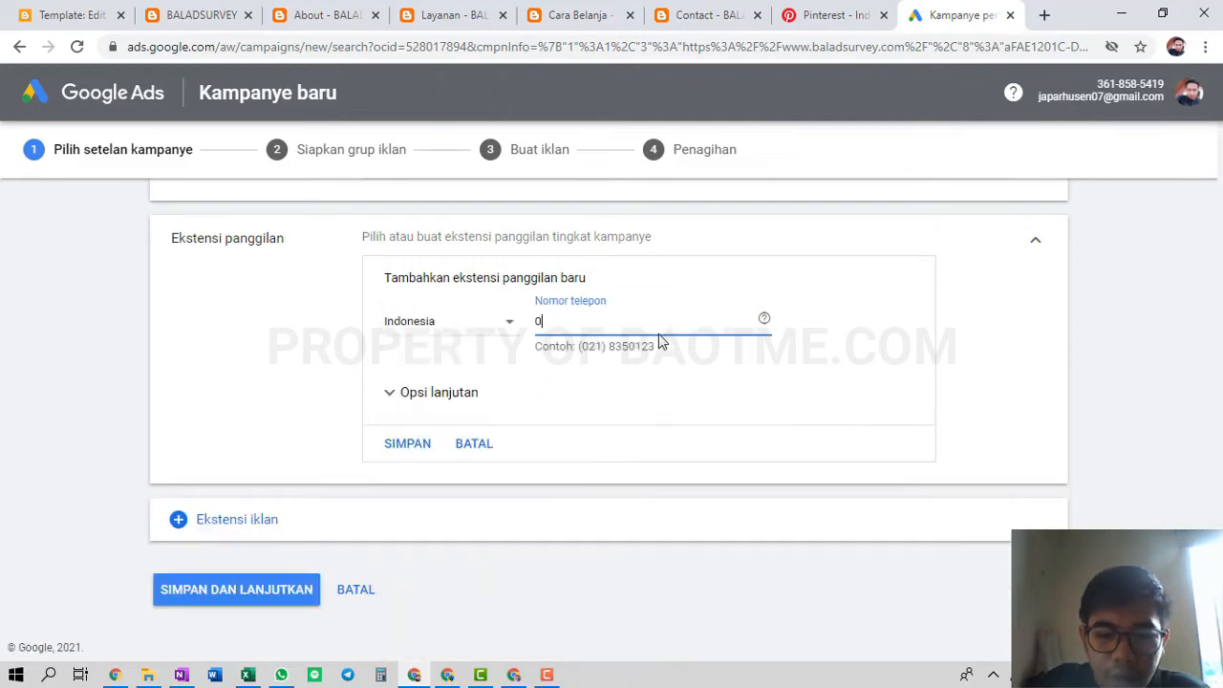
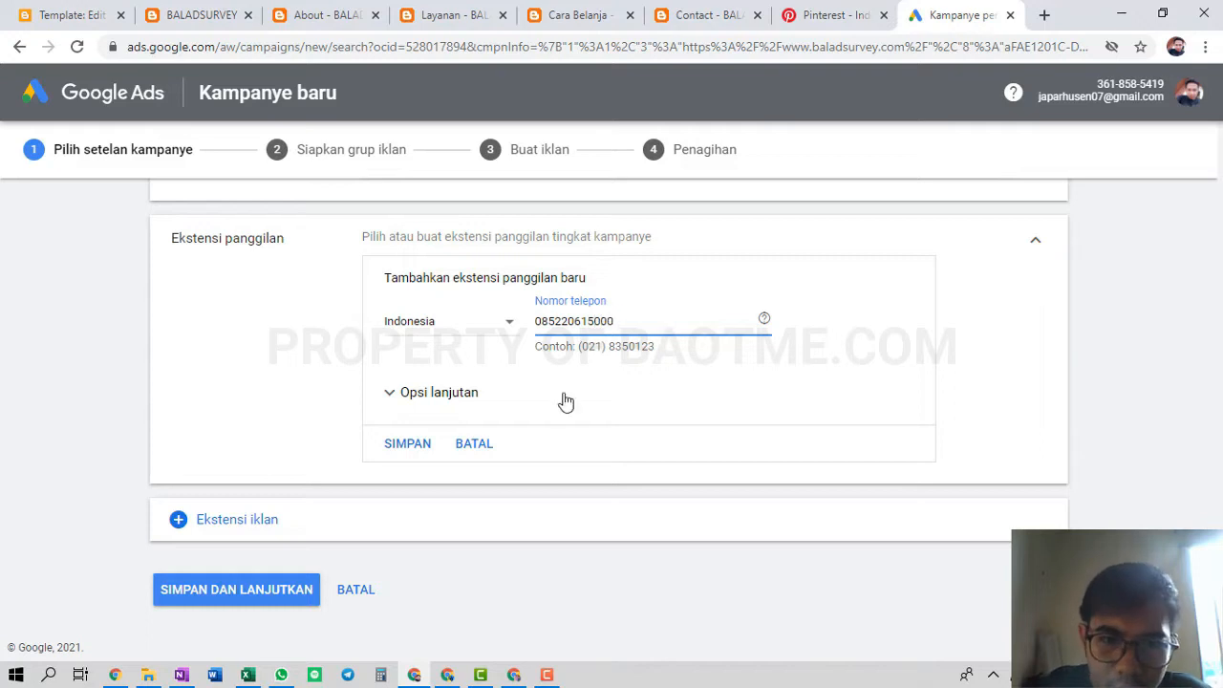
{"action": "left_click", "coordinate": [396, 445]}
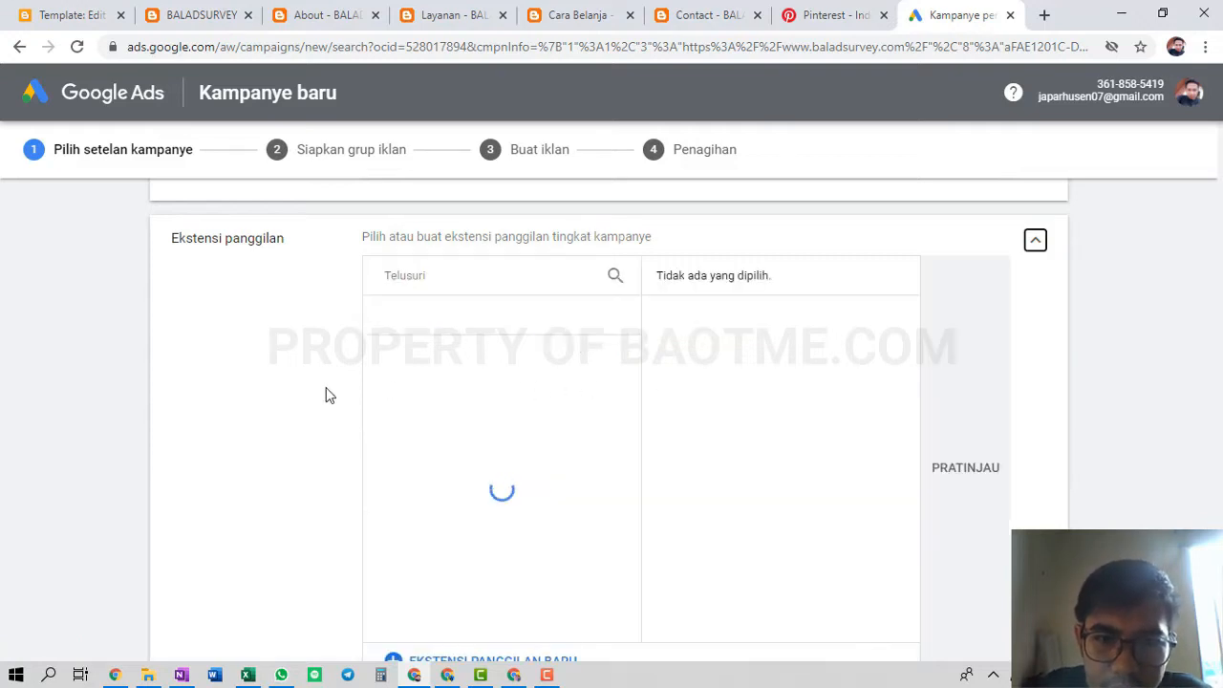
Save the campaign settings and continue to the ad group step
{"action": "scroll", "coordinate": [305, 383], "scroll_direction": "down", "scroll_amount": 2}
{"action": "scroll", "coordinate": [327, 382], "scroll_direction": "up", "scroll_amount": 3}
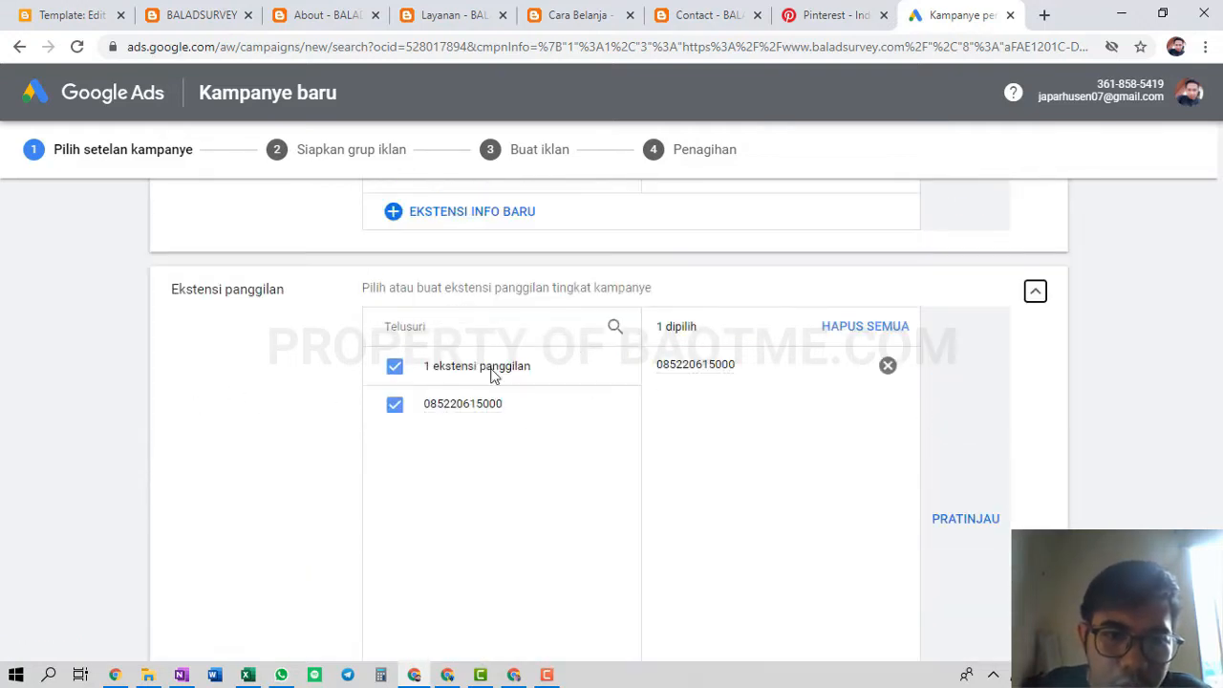
{"action": "scroll", "coordinate": [464, 477], "scroll_direction": "down", "scroll_amount": 3}
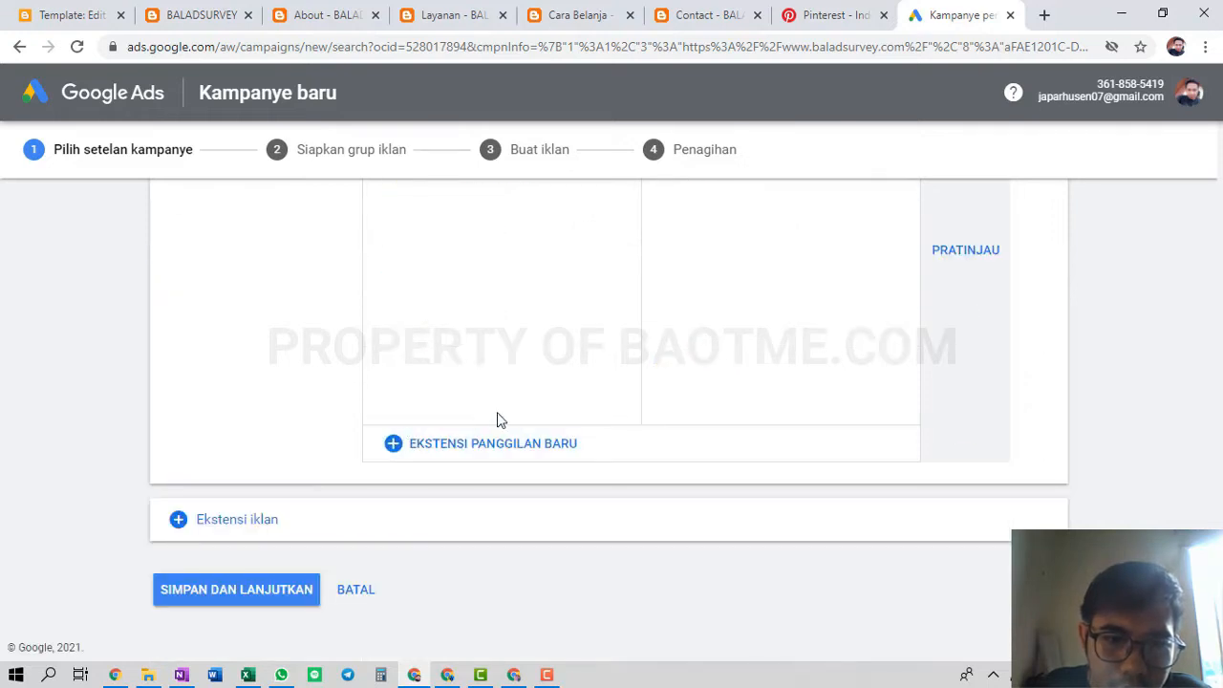
{"action": "left_click", "coordinate": [266, 589]}
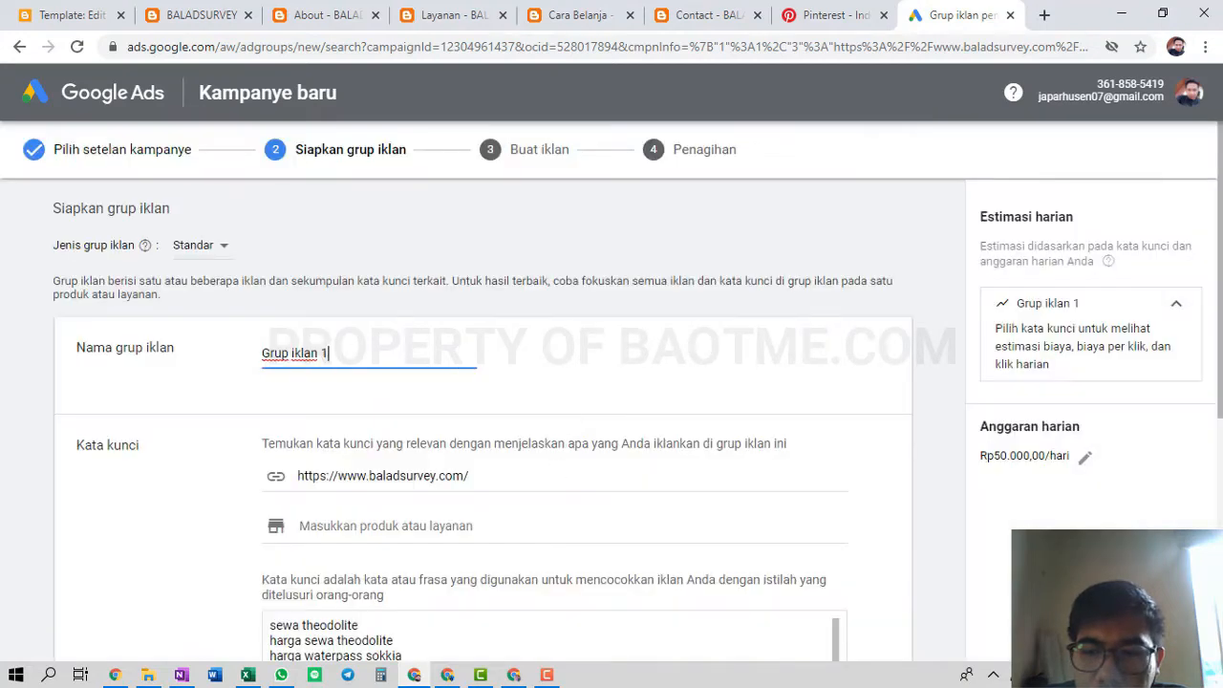
{"action": "triple_click", "coordinate": [356, 352]}
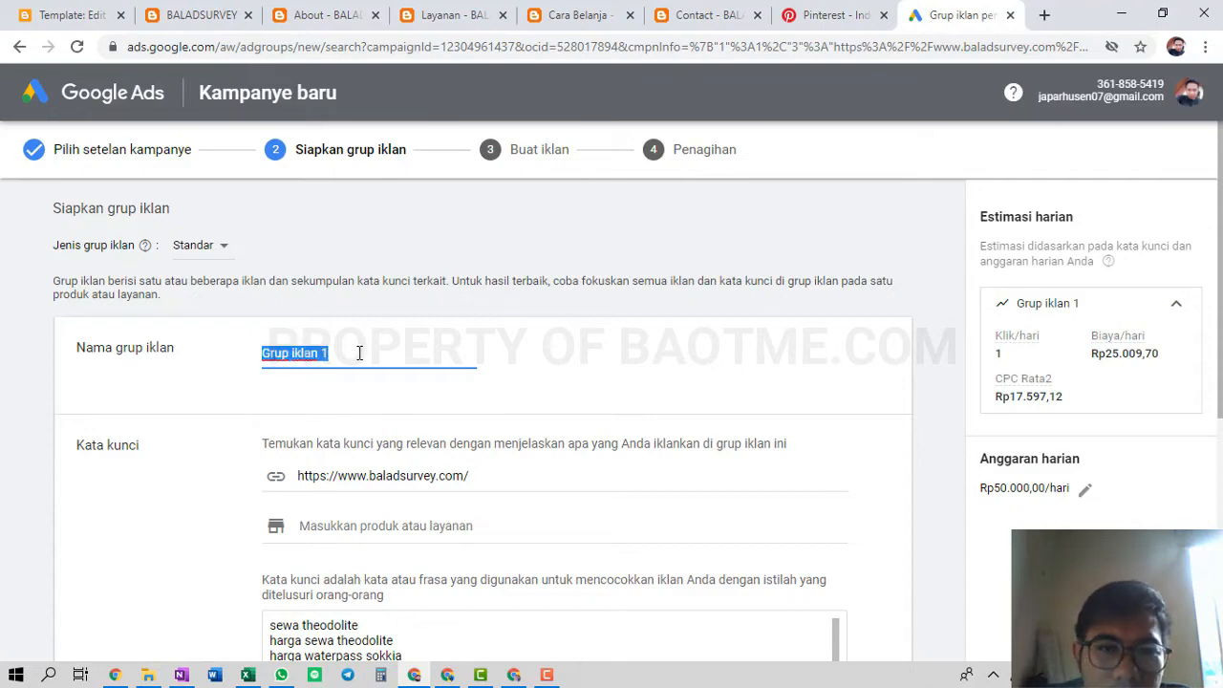
{"action": "left_click", "coordinate": [622, 379]}
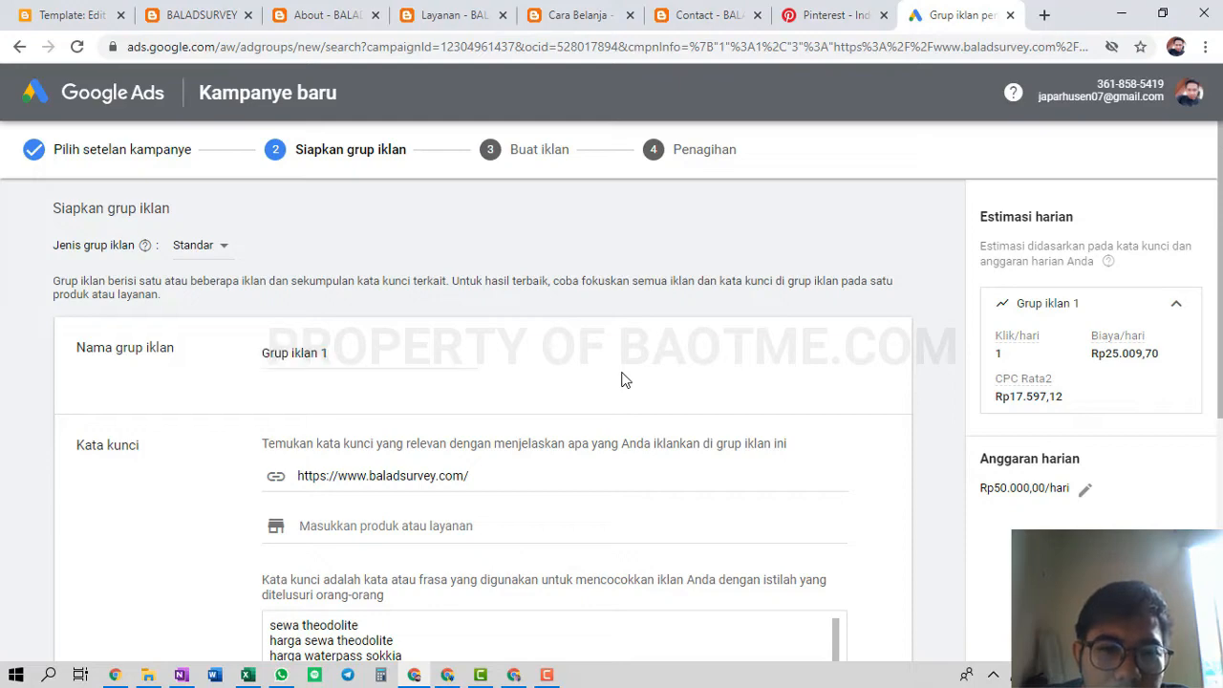
{"action": "scroll", "coordinate": [622, 377], "scroll_direction": "down", "scroll_amount": 3}
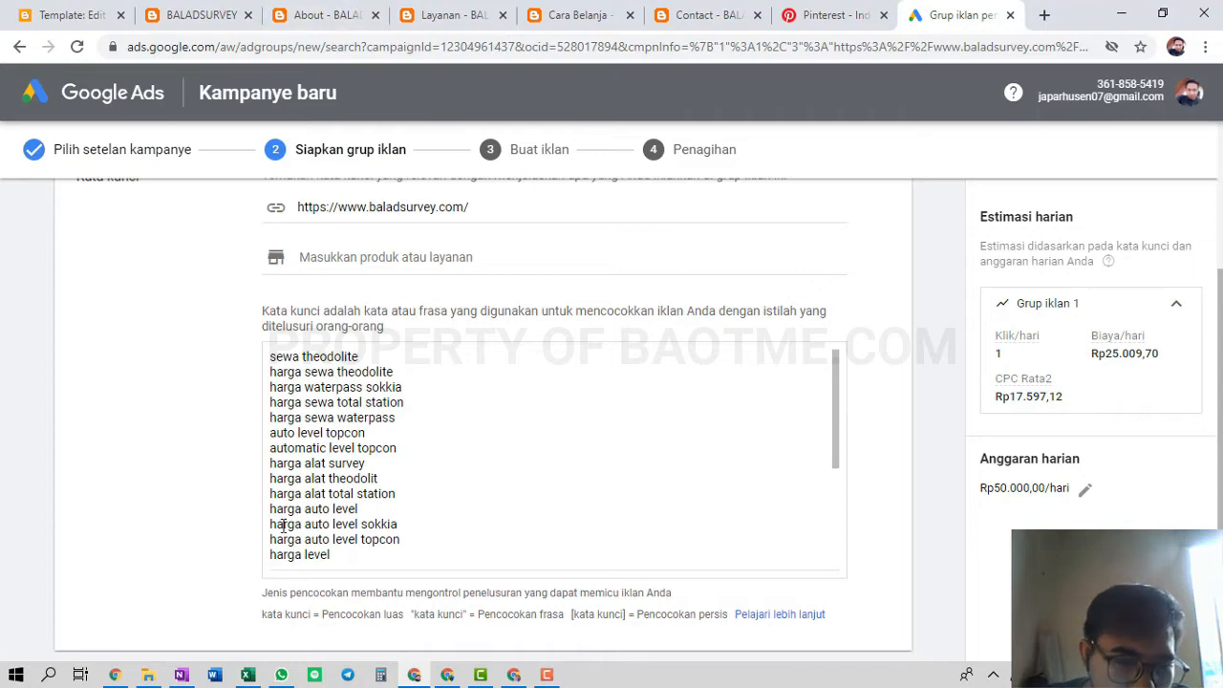
Bring the OneNote outline forward and highlight steps 2–4, through Buat Campaign Iklan
{"action": "left_click", "coordinate": [181, 674]}
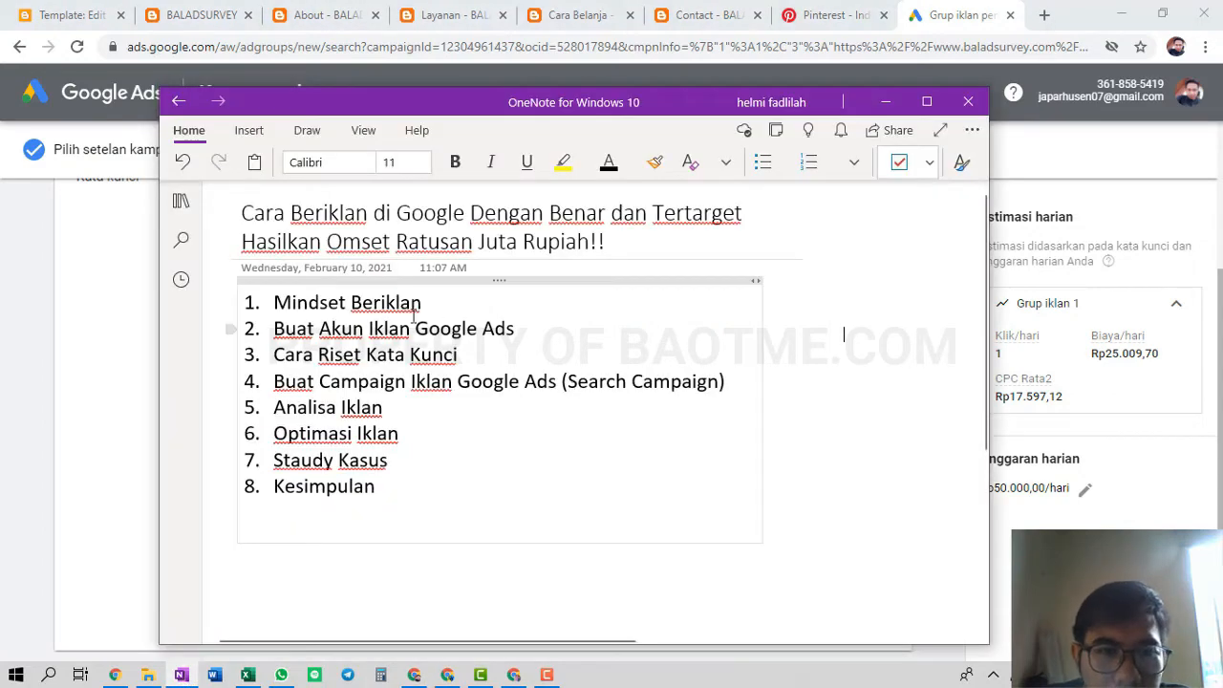
{"action": "left_click_drag", "start_coordinate": [295, 321], "coordinate": [515, 328]}
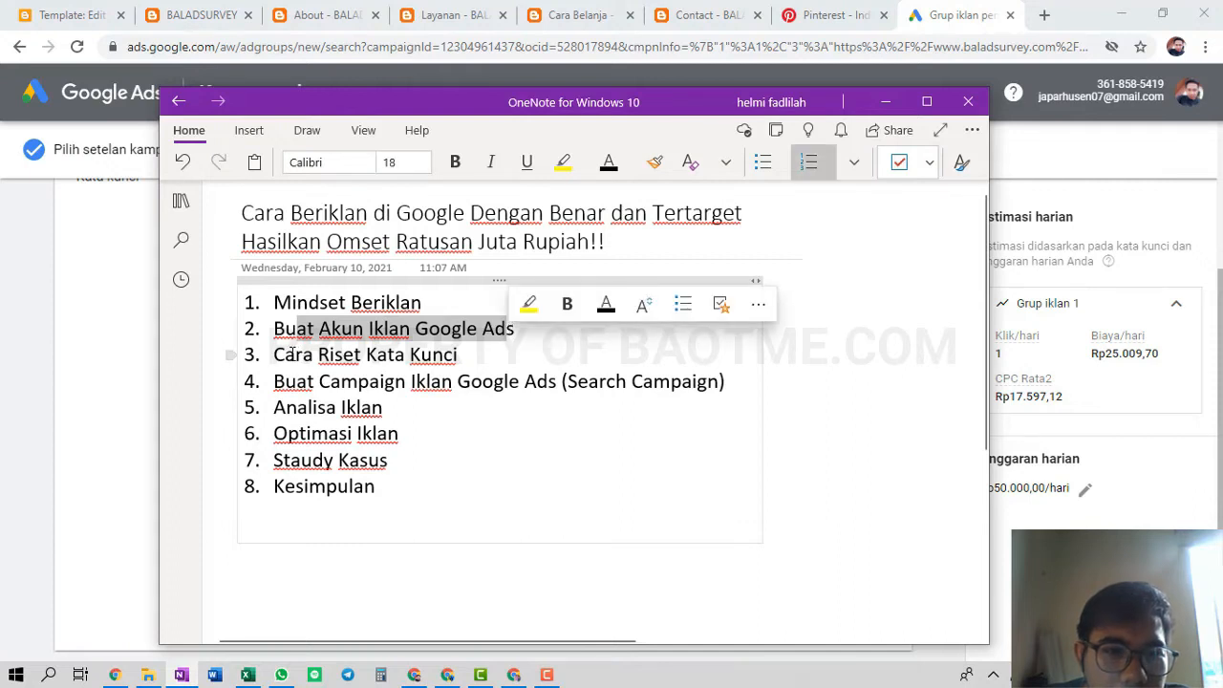
{"action": "left_click_drag", "start_coordinate": [291, 354], "coordinate": [446, 363]}
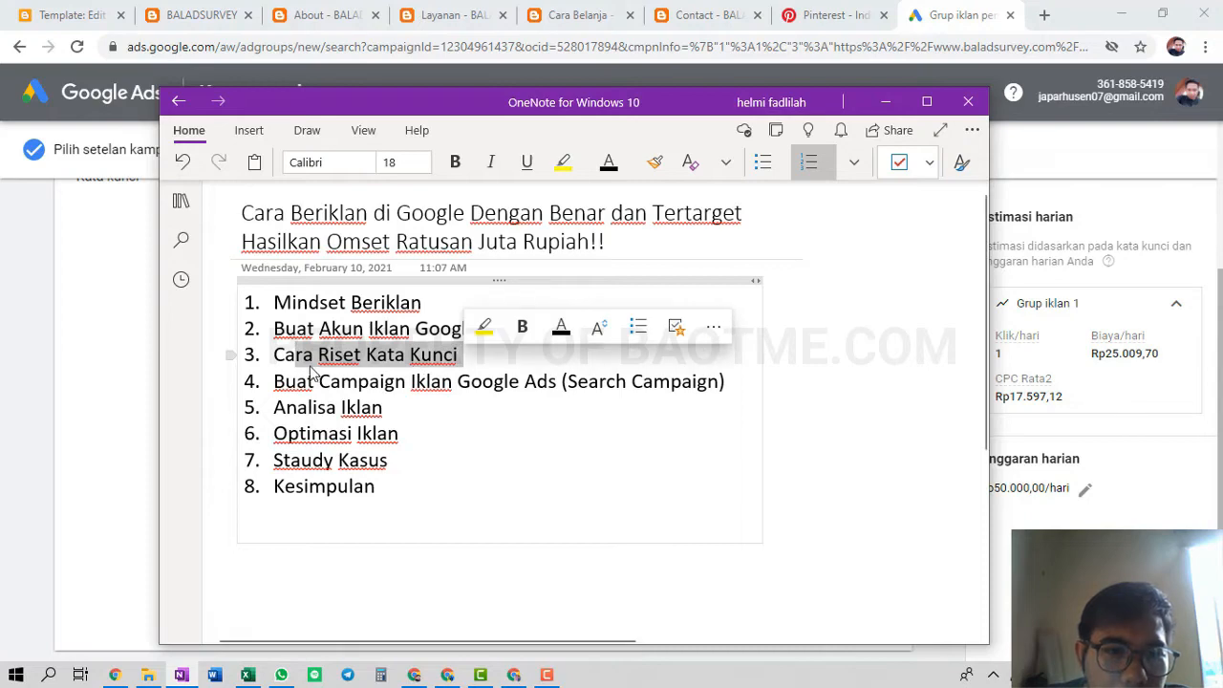
{"action": "left_click_drag", "start_coordinate": [274, 382], "coordinate": [451, 381]}
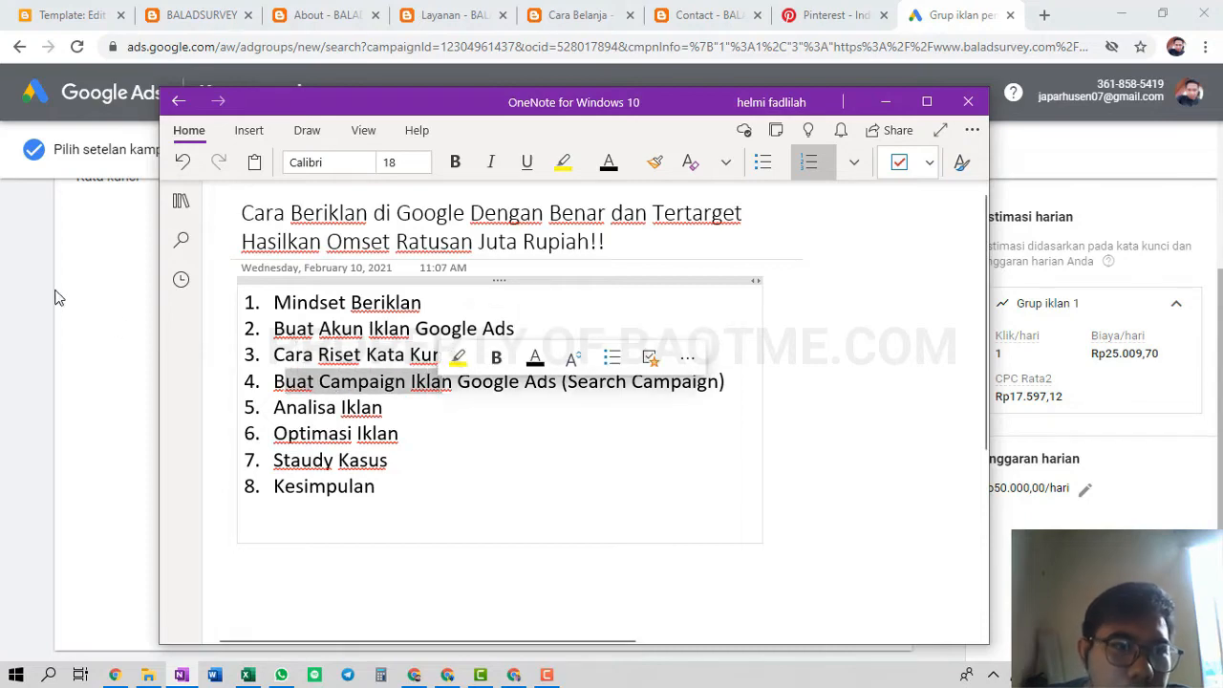
{"action": "left_click", "coordinate": [95, 291]}
Scroll up to the Siapkan grup iklan header showing Grup iklan 1
{"action": "scroll", "coordinate": [247, 326], "scroll_direction": "up", "scroll_amount": 3}
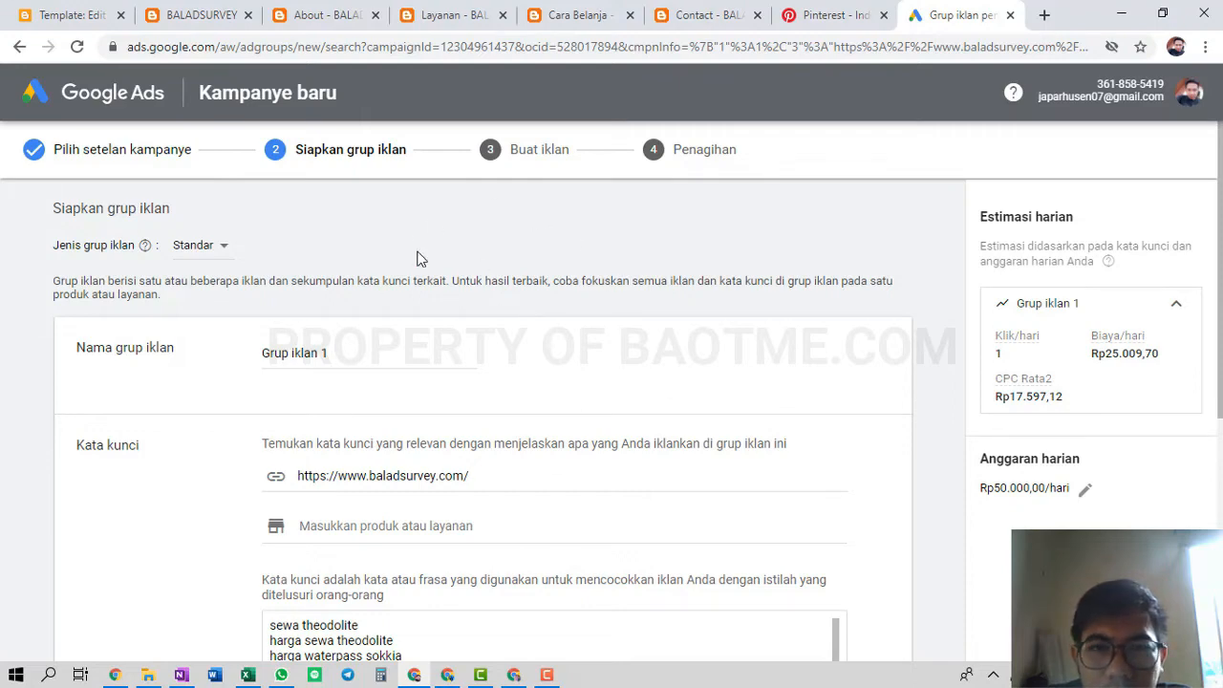
{"action": "key", "text": "alt+Tab"}
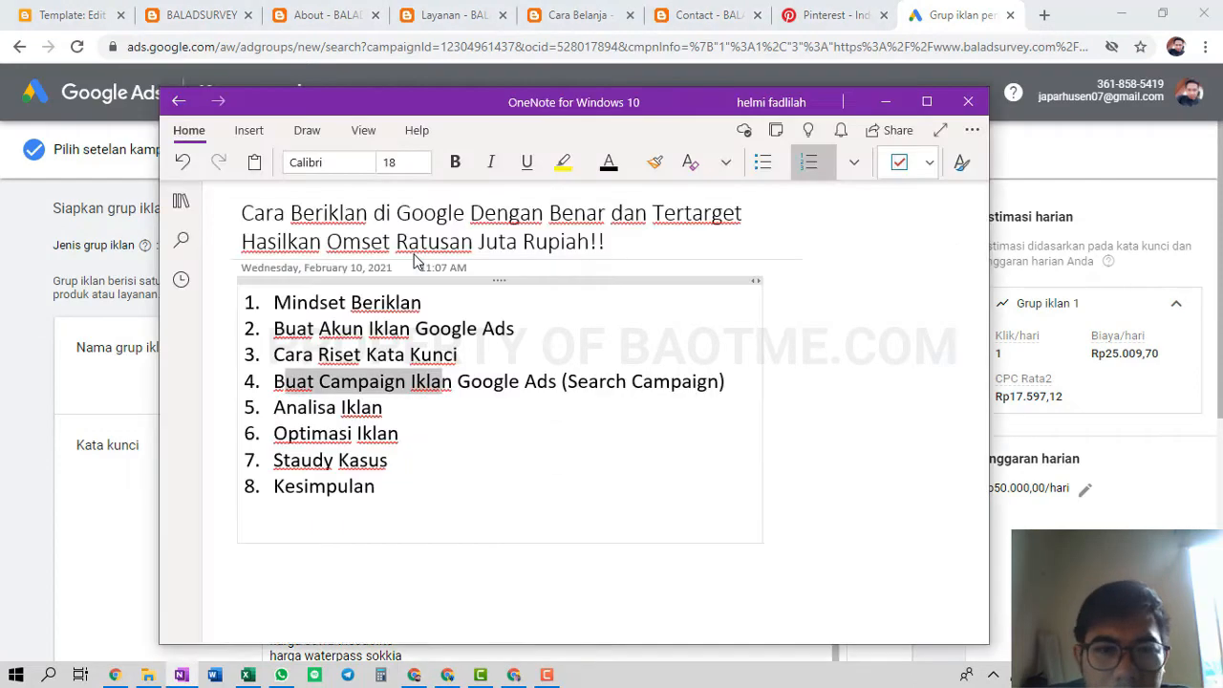
{"action": "left_click", "coordinate": [277, 328]}
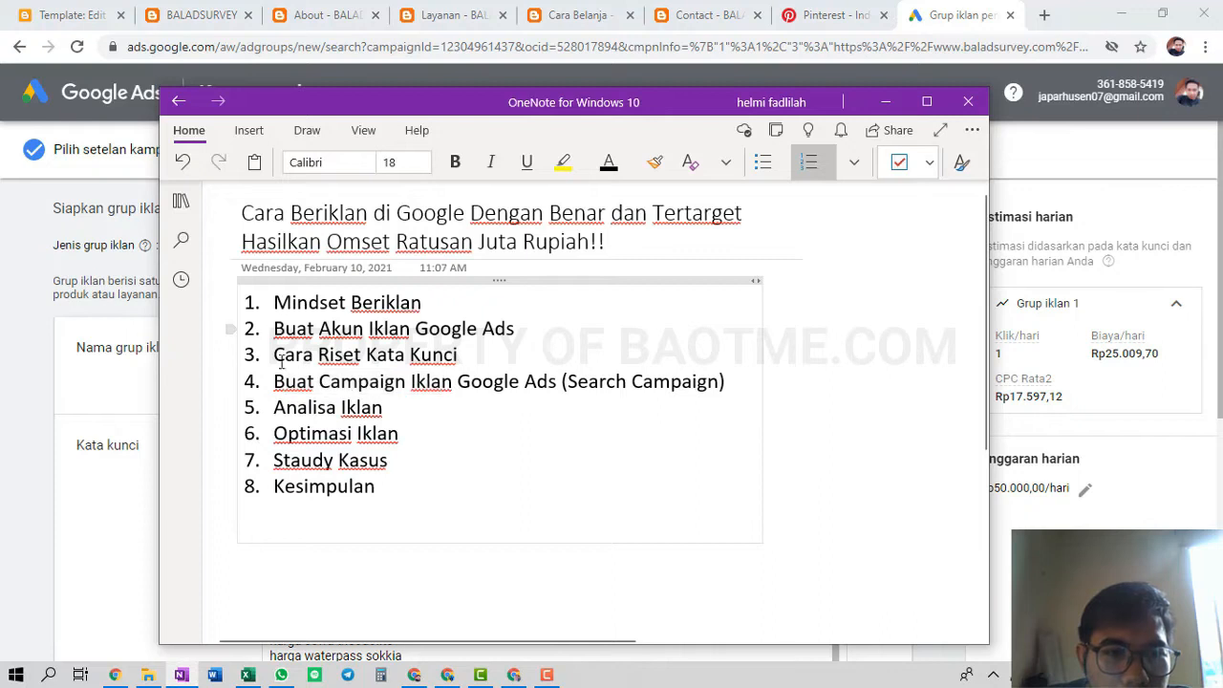
{"action": "left_click_drag", "start_coordinate": [274, 381], "coordinate": [724, 383]}
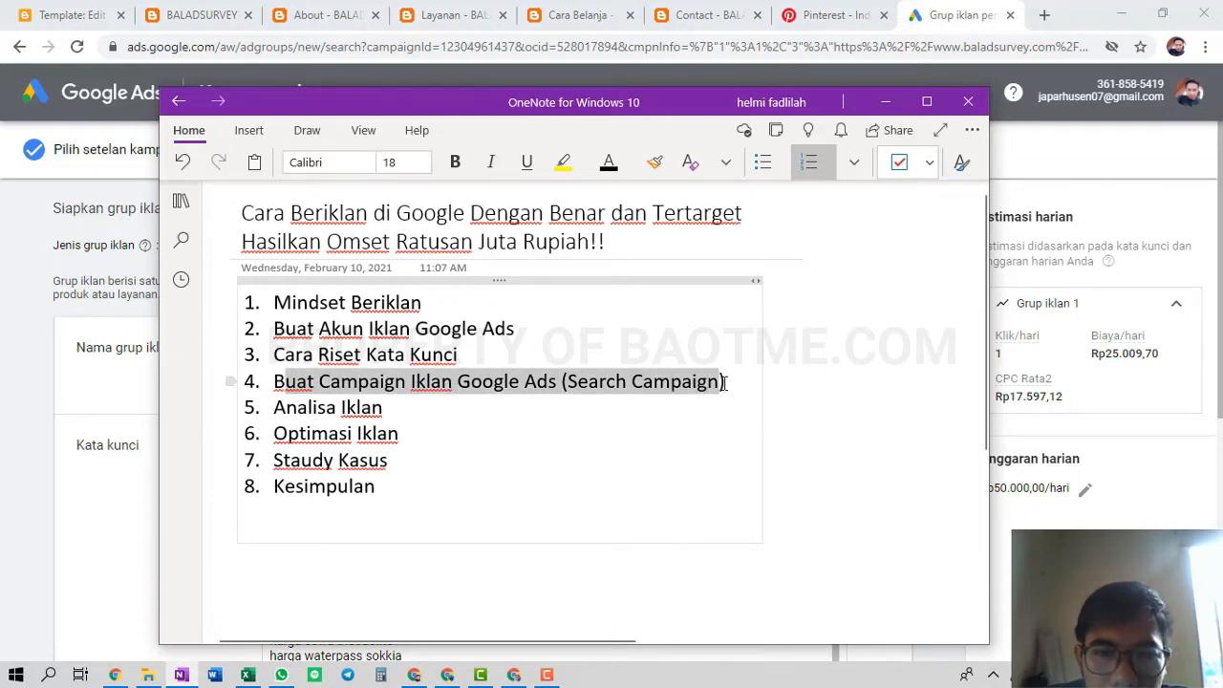
{"action": "left_click", "coordinate": [302, 358]}
{"action": "key", "text": "alt+Tab"}
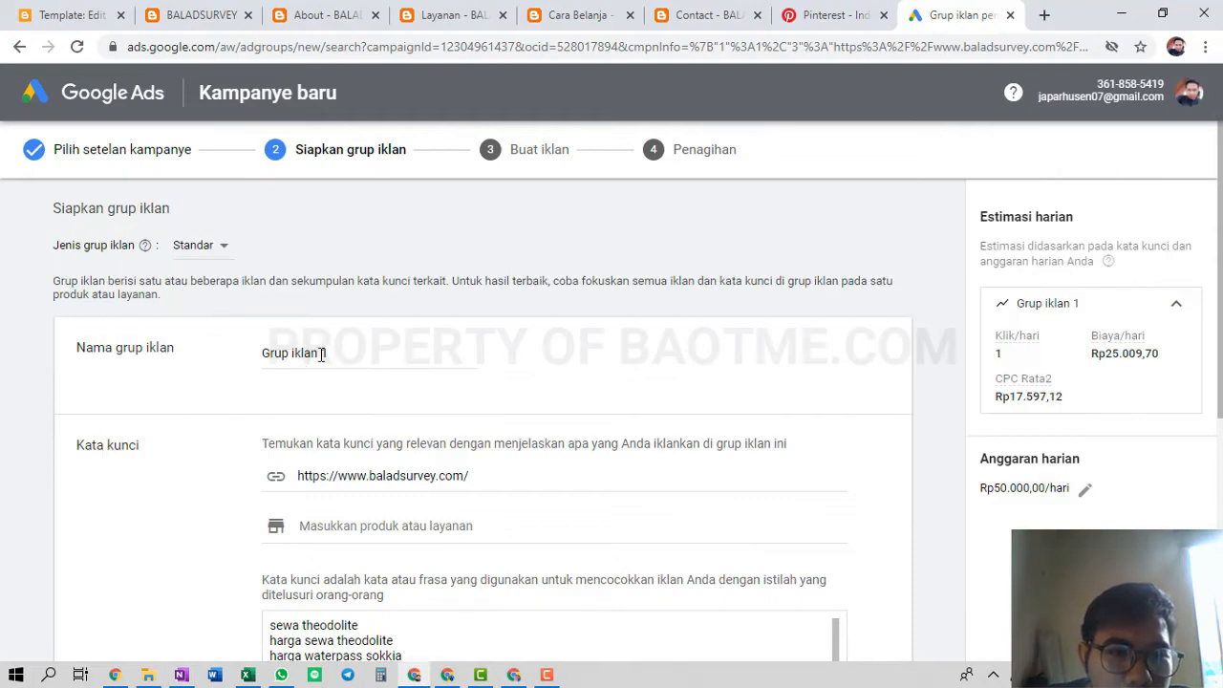
Rename the ad group from Grup iklan 1 to 'Alat Survey'
{"action": "left_click_drag", "start_coordinate": [321, 354], "coordinate": [258, 358]}
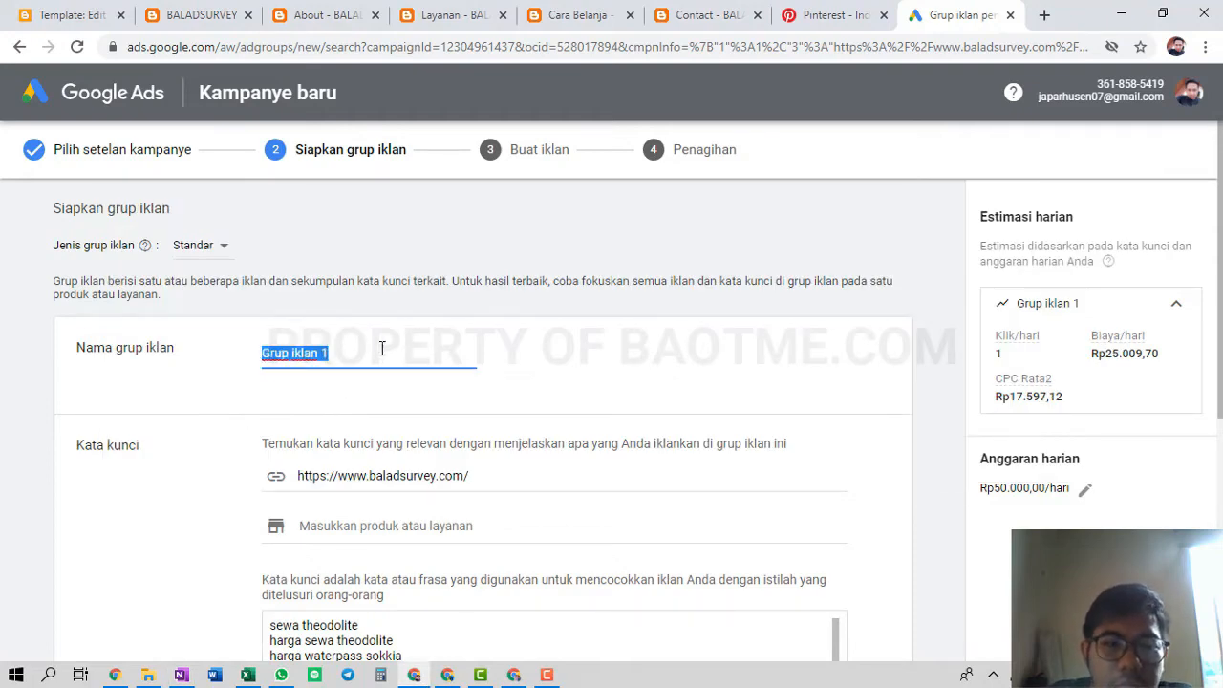
{"action": "type", "text": "Alat S"}
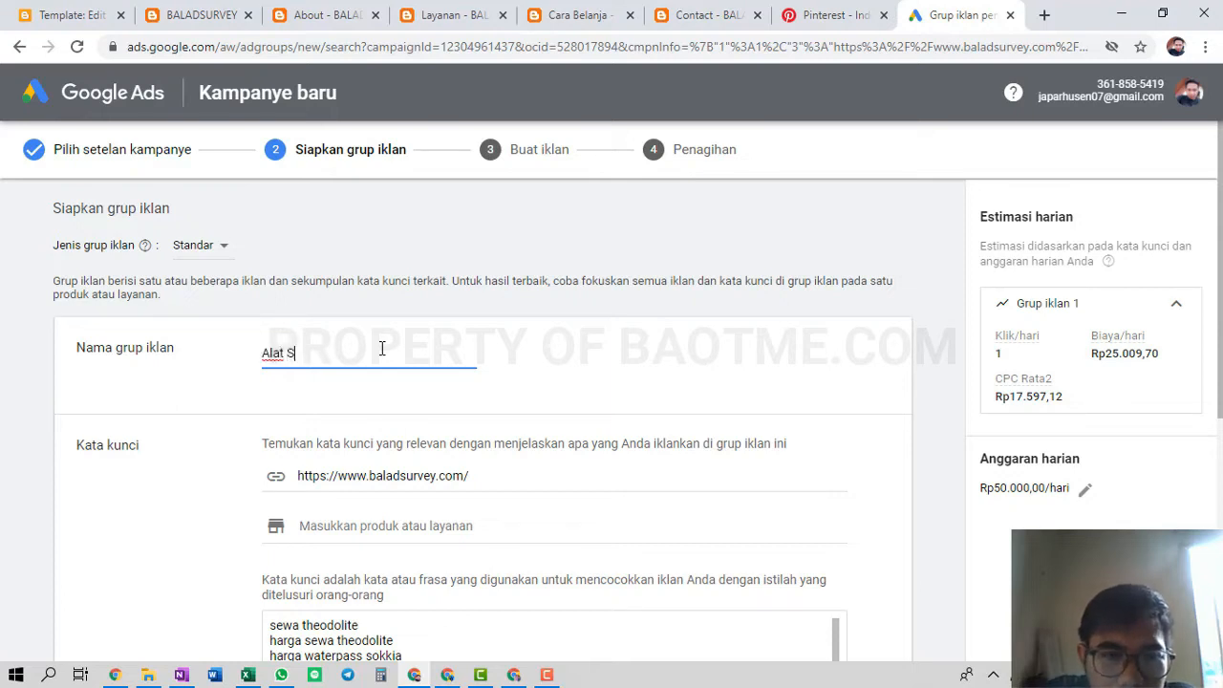
{"action": "type", "text": "urvey"}
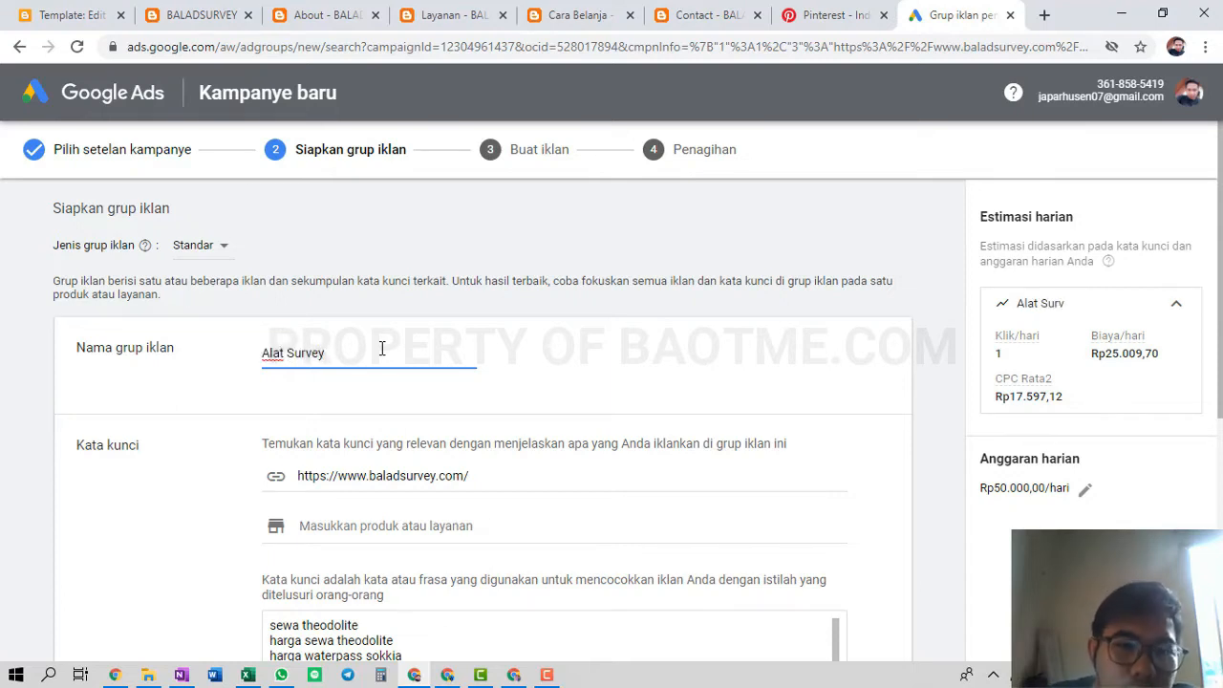
{"action": "left_click", "coordinate": [598, 401]}
Scroll through the keyword list and open a new blank browser tab
{"action": "scroll", "coordinate": [598, 401], "scroll_direction": "down", "scroll_amount": 1}
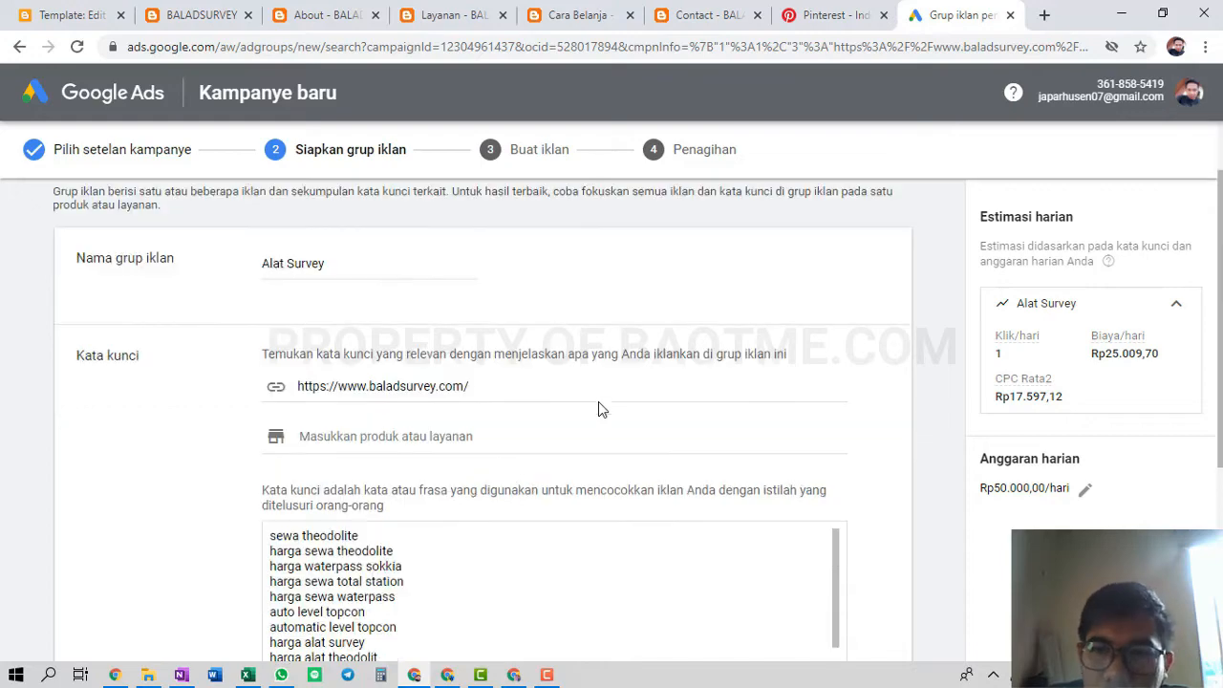
{"action": "scroll", "coordinate": [468, 563], "scroll_direction": "down", "scroll_amount": 3}
{"action": "scroll", "coordinate": [605, 417], "scroll_direction": "down", "scroll_amount": 4}
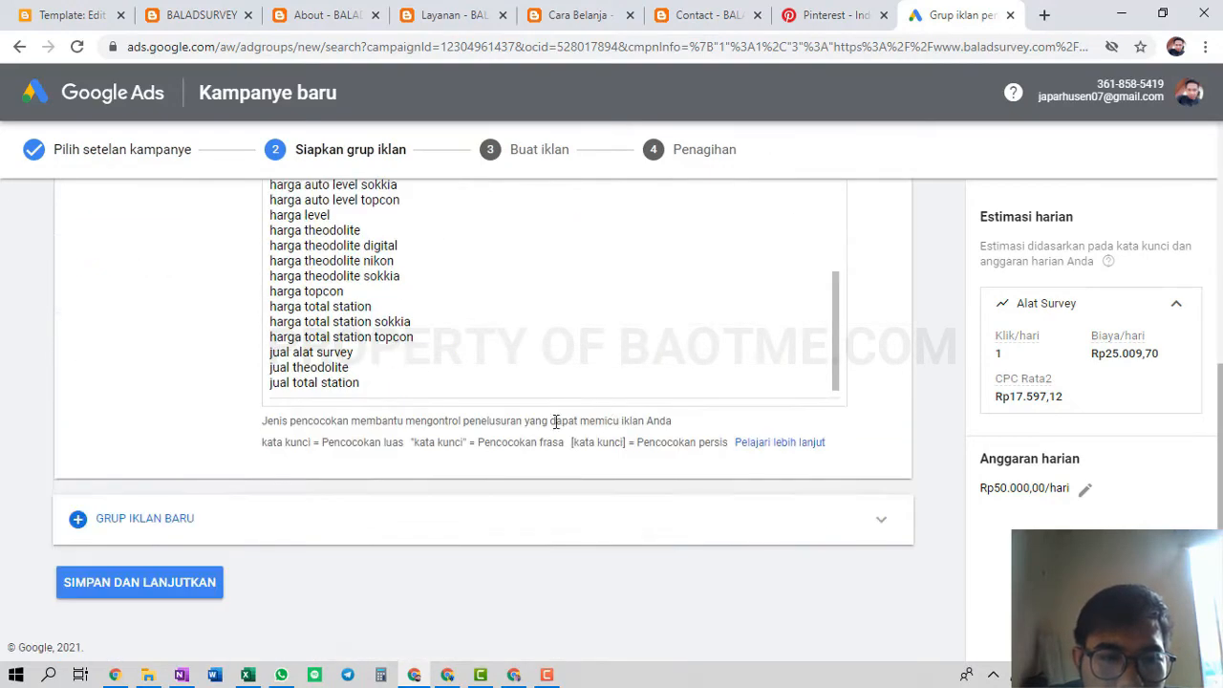
{"action": "left_click_drag", "start_coordinate": [394, 366], "coordinate": [364, 268]}
{"action": "left_click", "coordinate": [434, 265]}
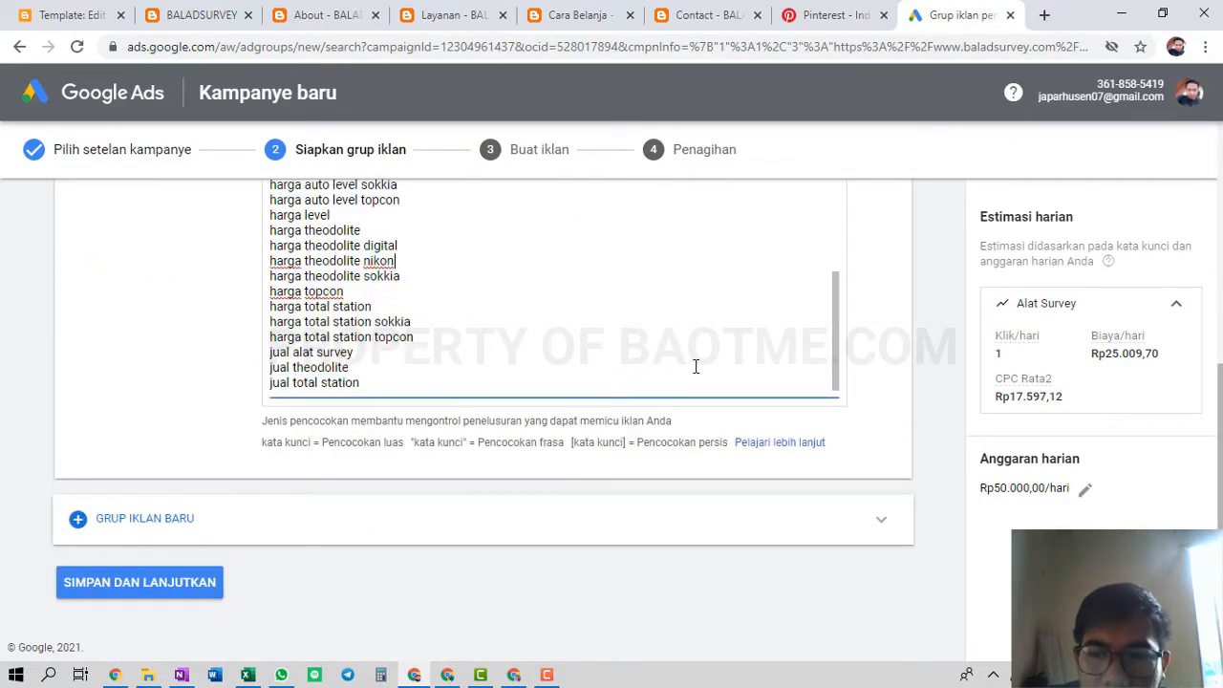
{"action": "left_click", "coordinate": [1044, 15]}
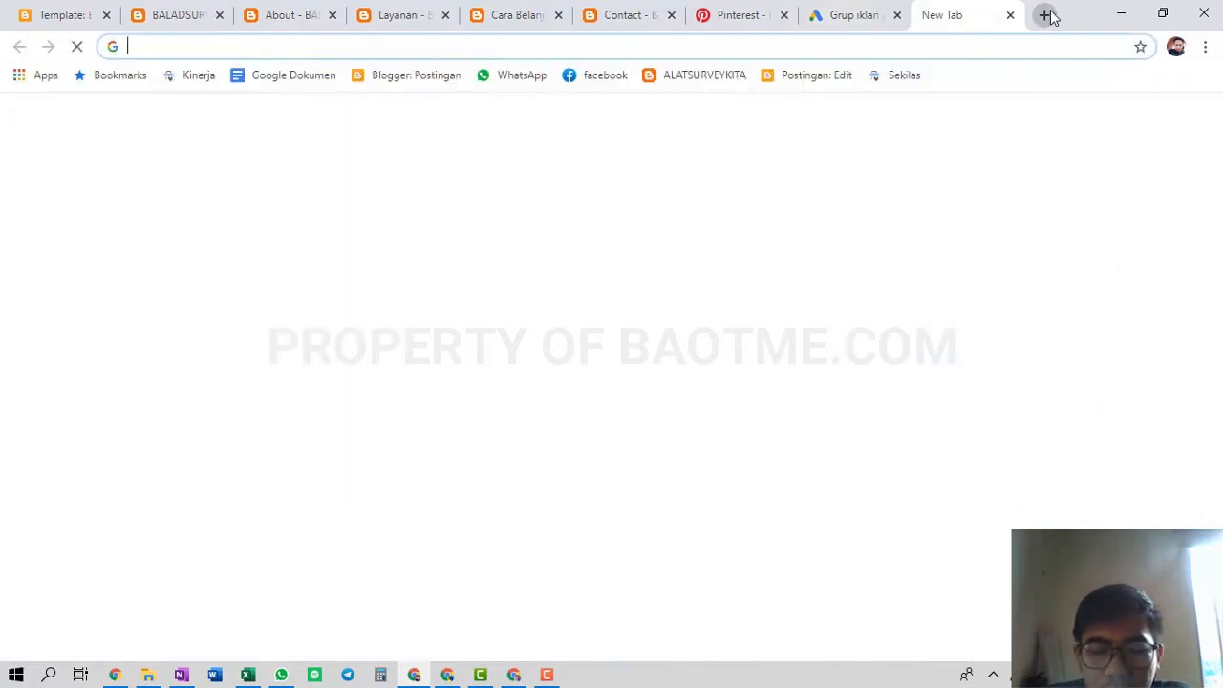
Search Google for 'google trends' and open the Google Trends result
{"action": "type", "text": "google trends"}
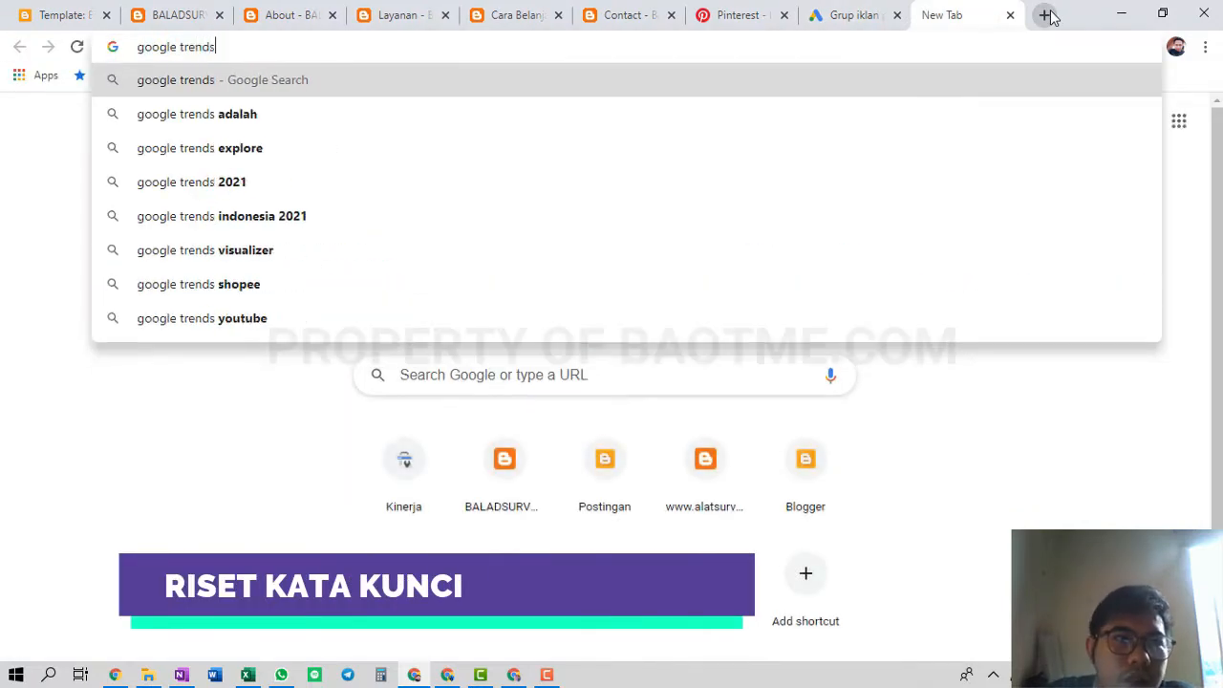
{"action": "key", "text": "Return"}
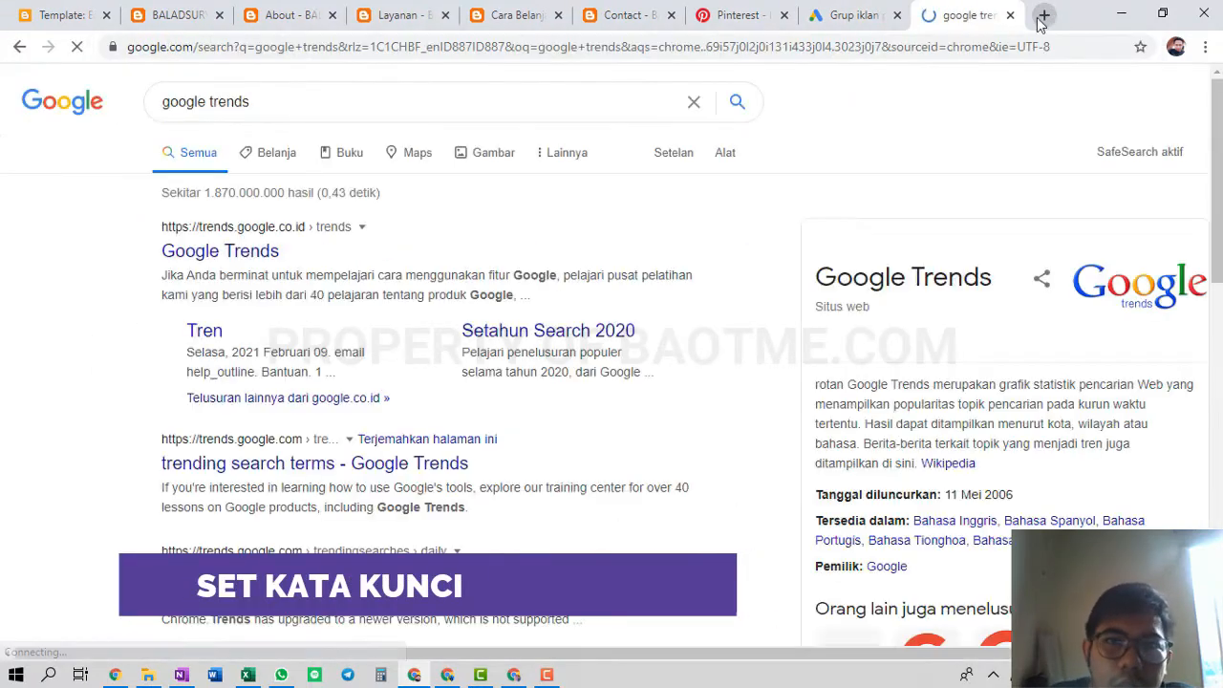
{"action": "scroll", "coordinate": [346, 451], "scroll_direction": "down", "scroll_amount": 2}
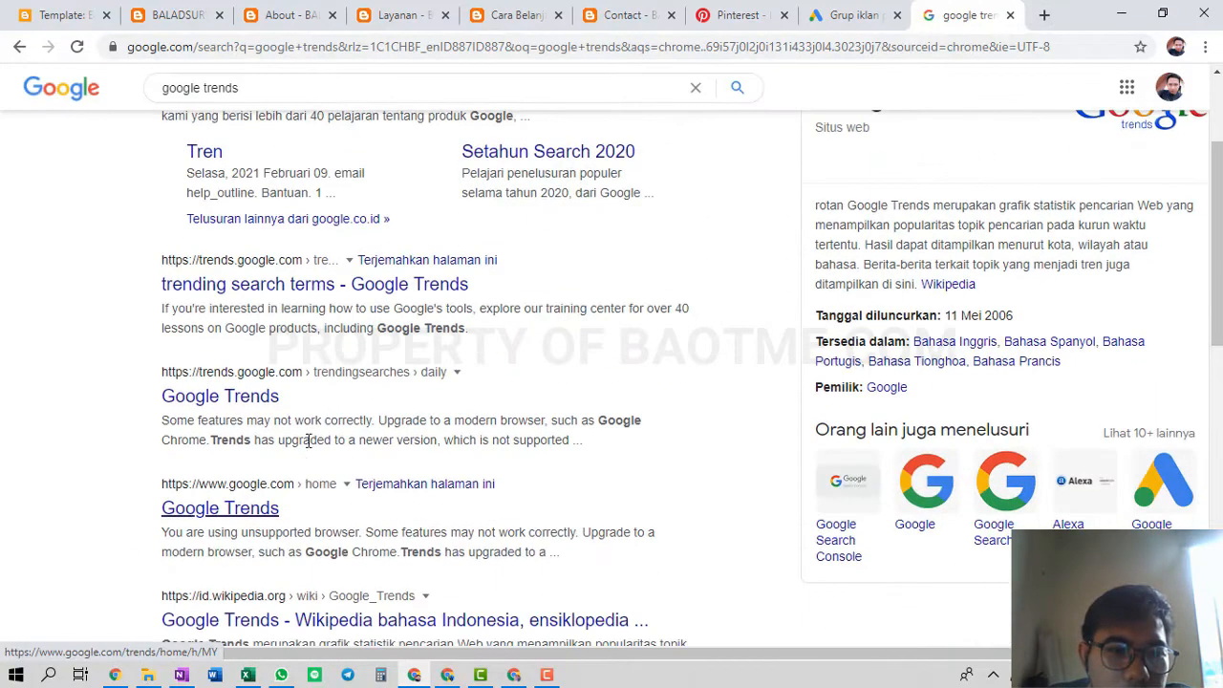
{"action": "scroll", "coordinate": [268, 259], "scroll_direction": "up", "scroll_amount": 2}
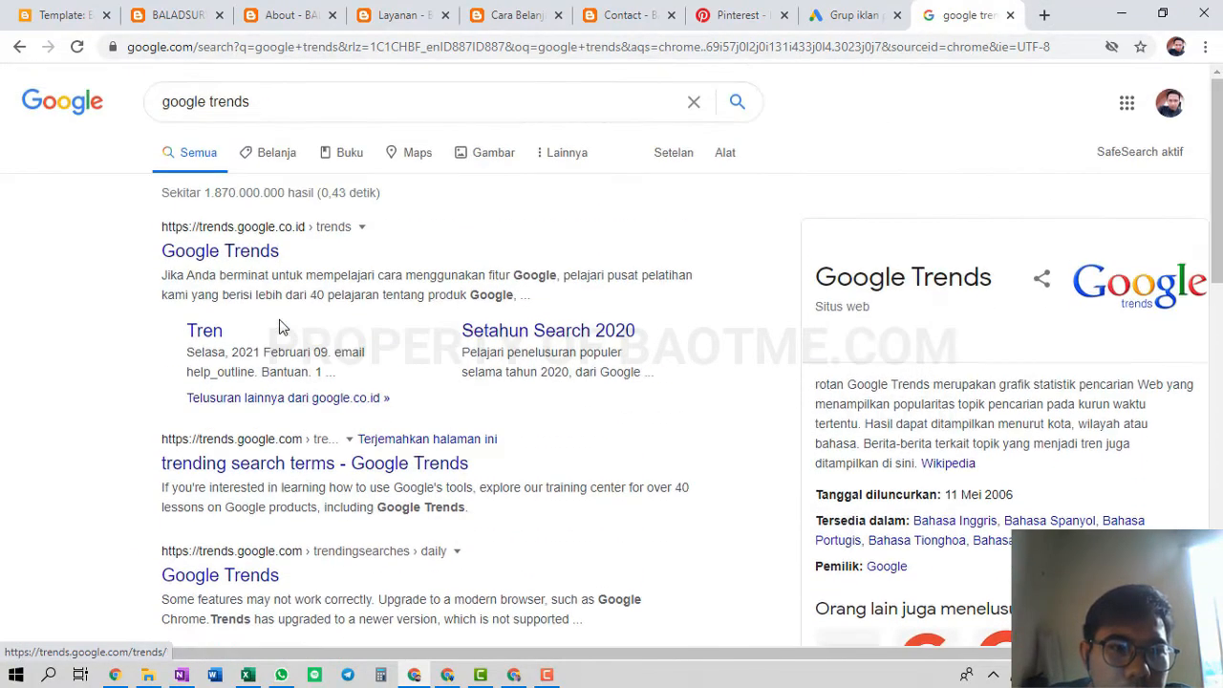
{"action": "left_click", "coordinate": [243, 258]}
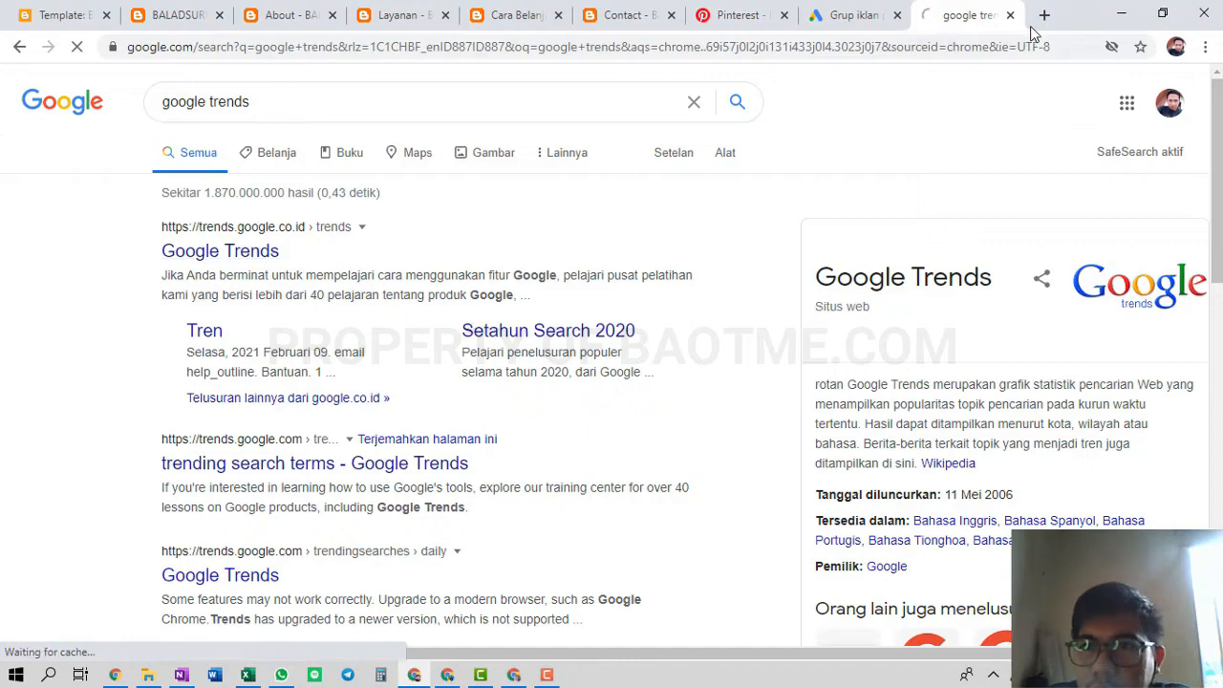
In a new tab, search Google for 'ubersuggest'
{"action": "left_click", "coordinate": [1042, 14]}
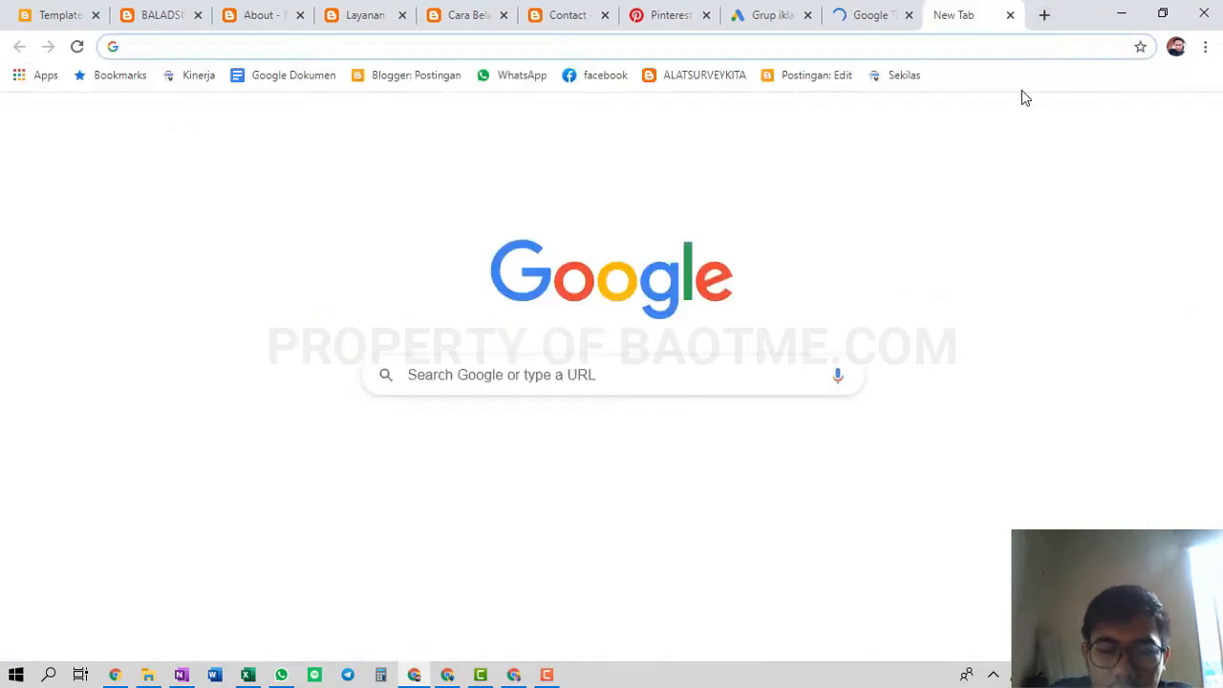
{"action": "type", "text": "ub"}
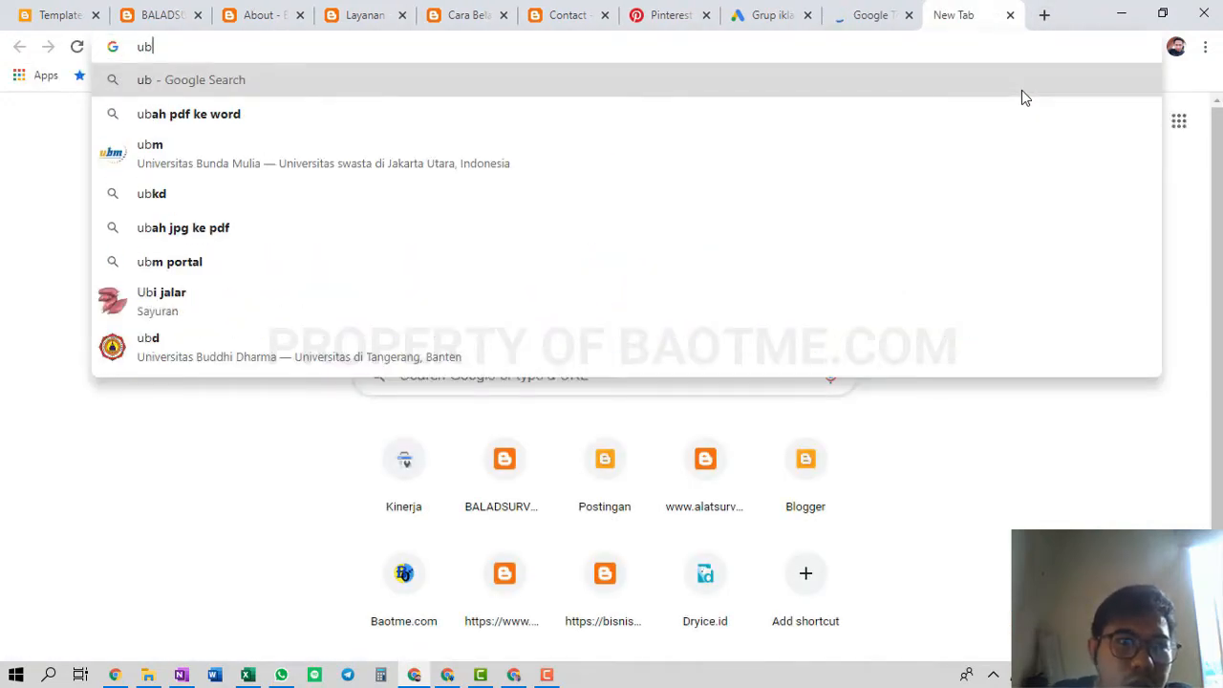
{"action": "type", "text": "b"}
{"action": "key", "text": "BackSpace"}
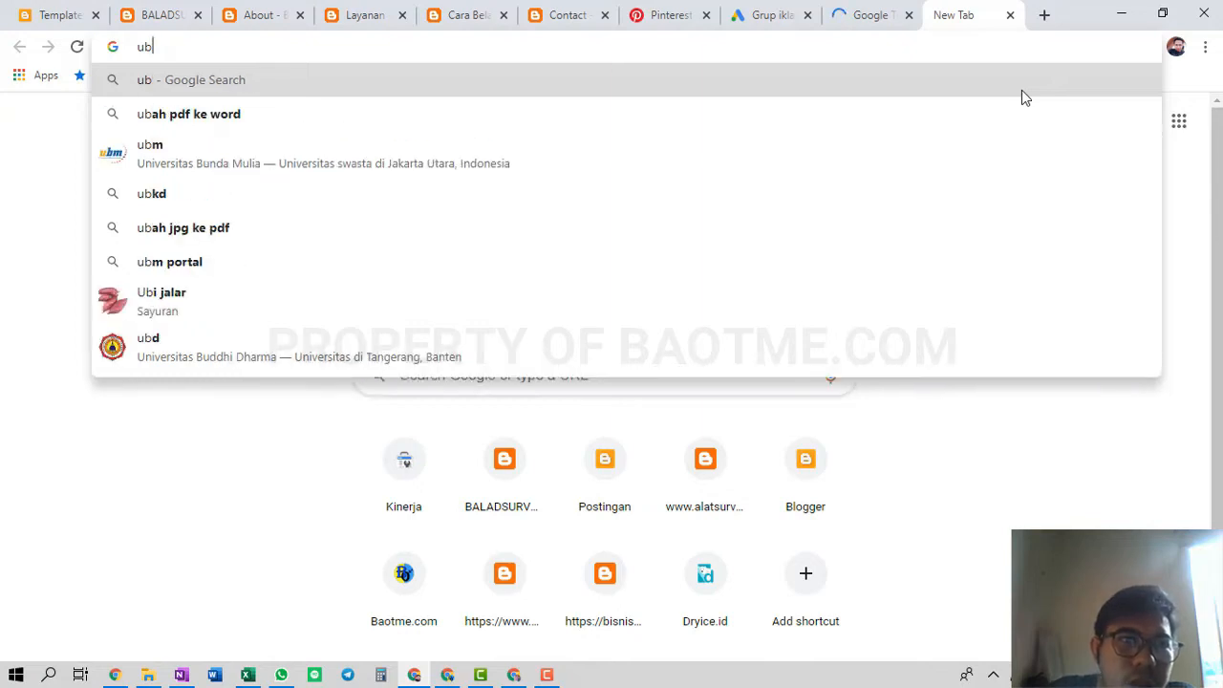
{"action": "type", "text": "us"}
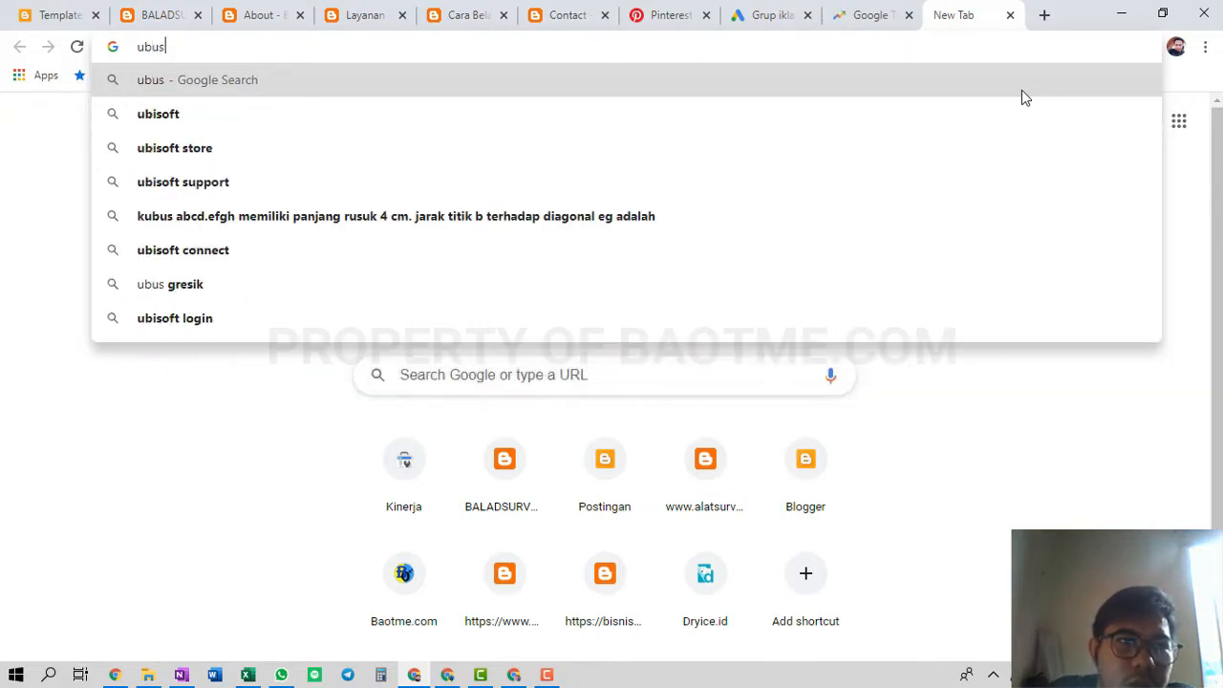
{"action": "key", "text": "BackSpace"}
{"action": "key", "text": "BackSpace"}
{"action": "type", "text": "b"}
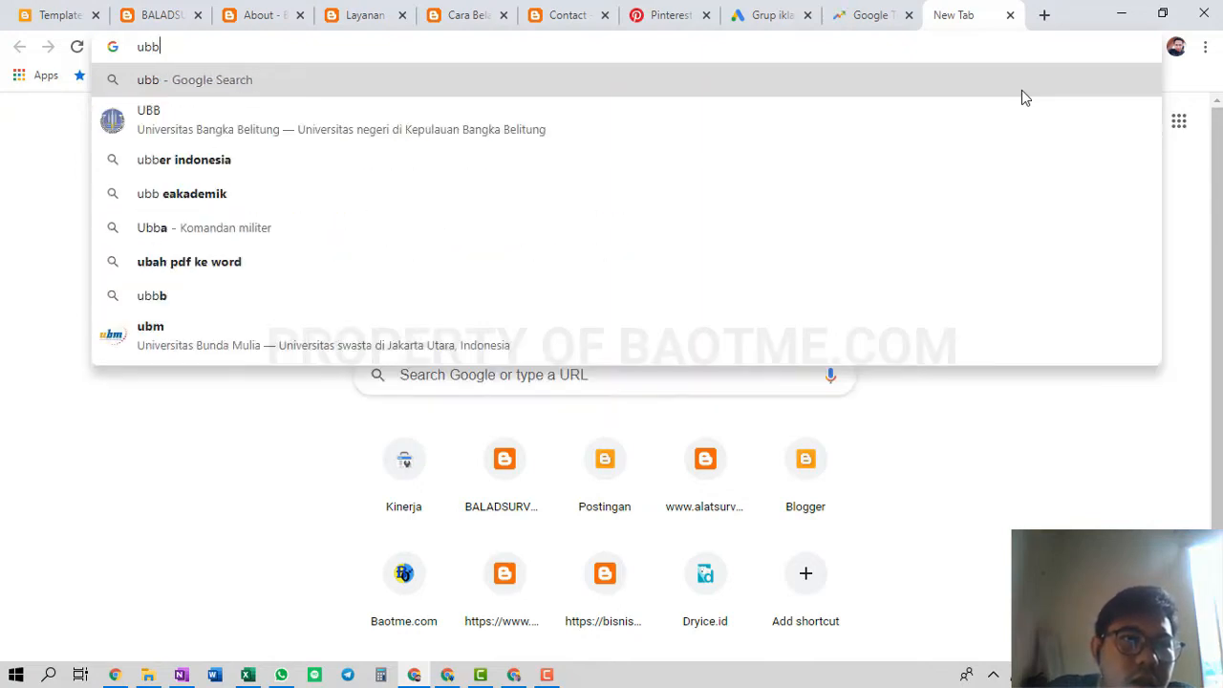
{"action": "key", "text": "BackSpace"}
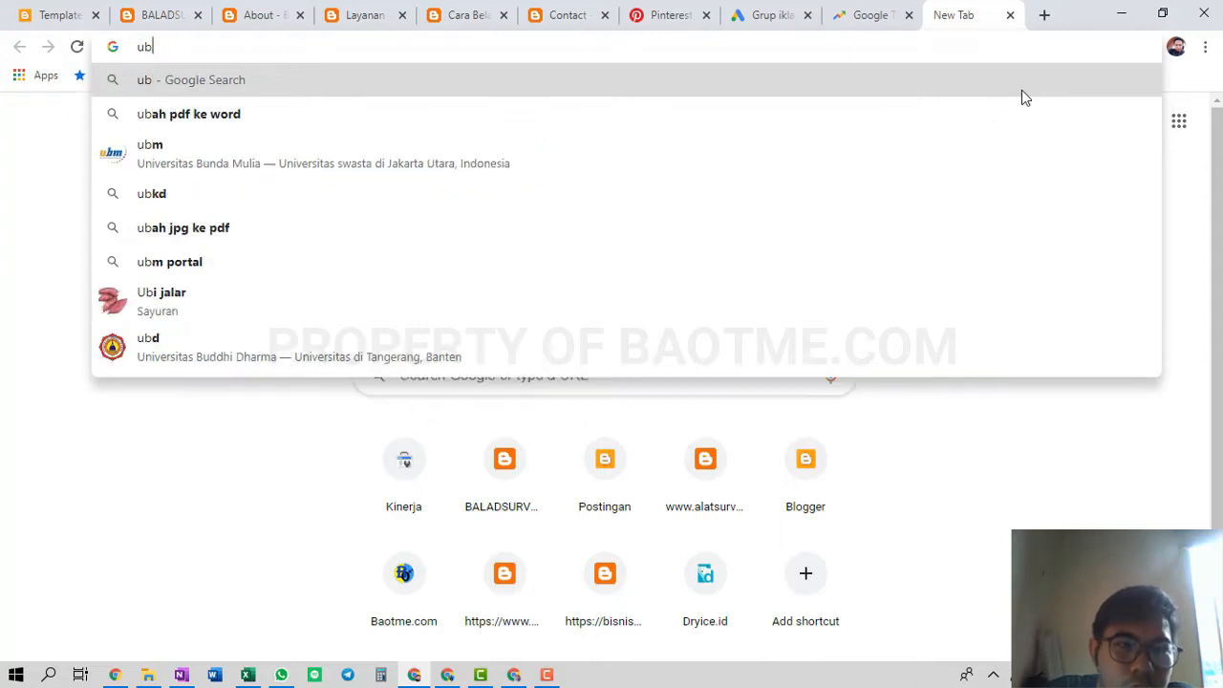
{"action": "type", "text": "ersugg"}
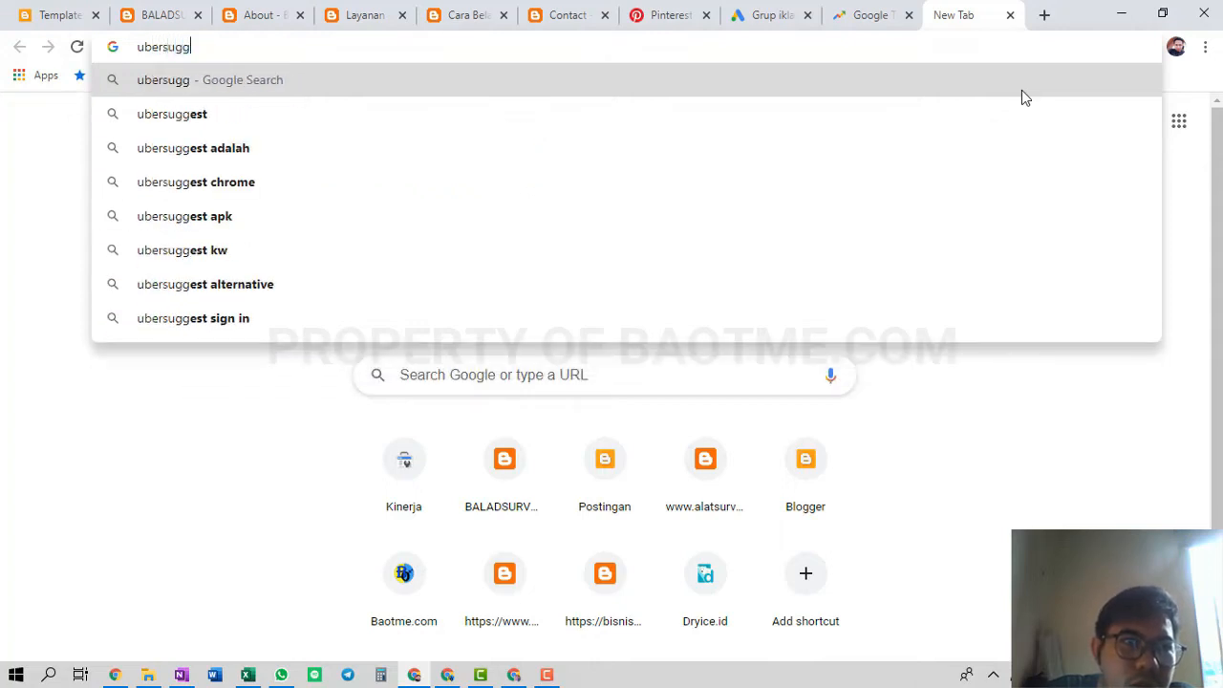
{"action": "type", "text": "est"}
{"action": "key", "text": "Return"}
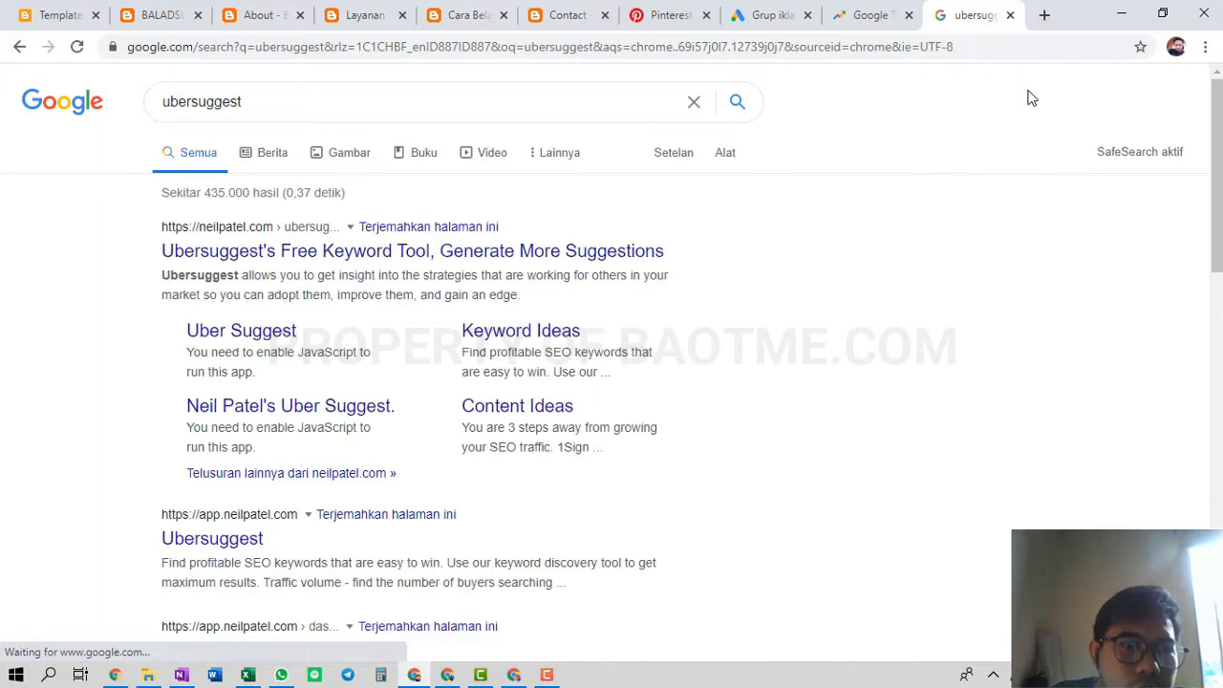
Open Neil Patel's Ubersuggest result in its own tab, then return to Google Trends
{"action": "middle_click", "coordinate": [583, 258]}
{"action": "left_click", "coordinate": [946, 21]}
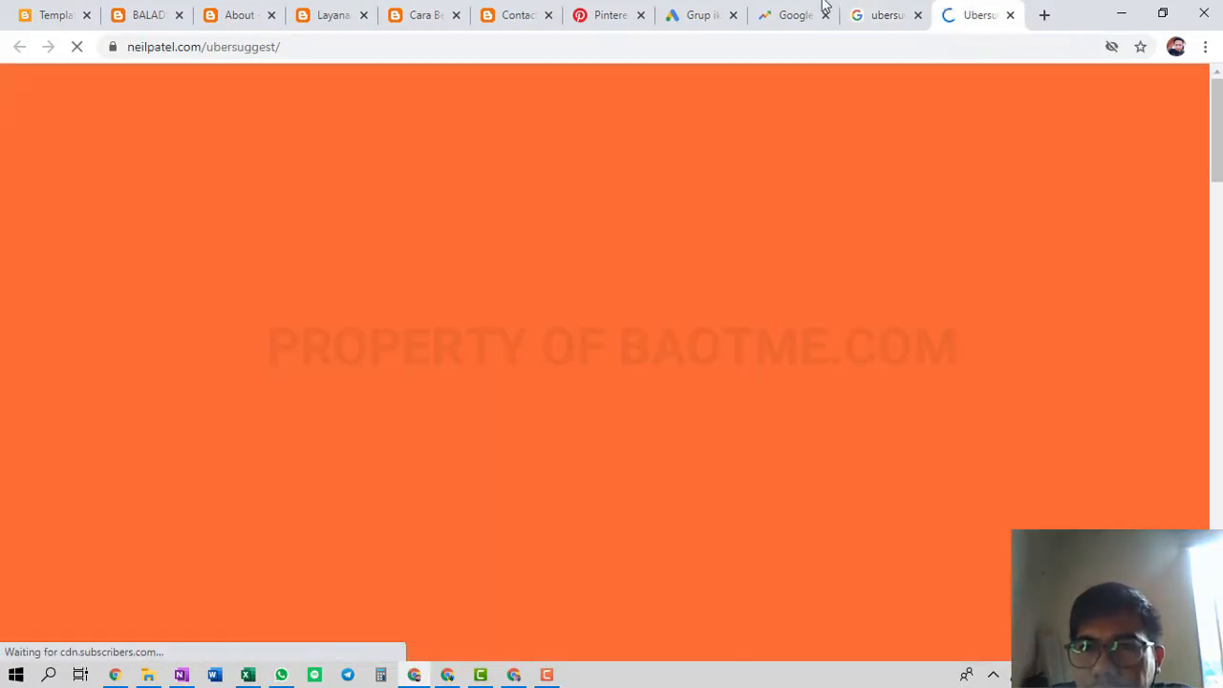
{"action": "left_click", "coordinate": [793, 10]}
{"action": "left_click", "coordinate": [519, 359]}
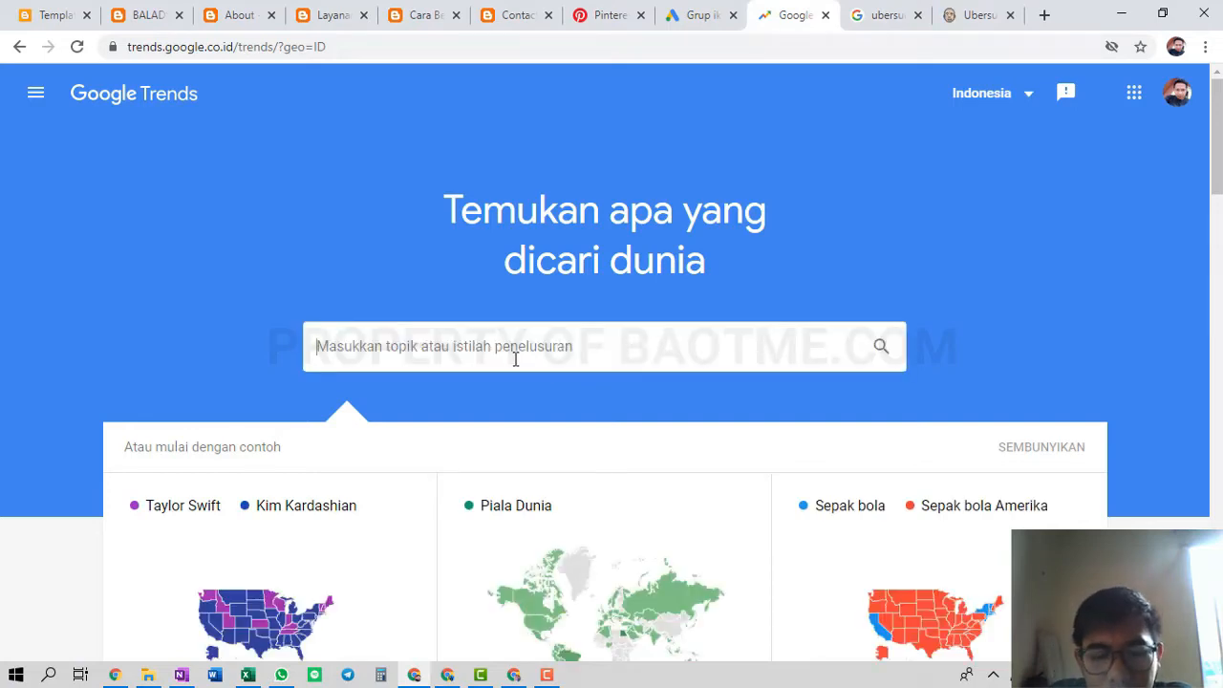
Explore 'alat survey' in Google Trends for Indonesia over the past 12 months
{"action": "type", "text": "alat suv"}
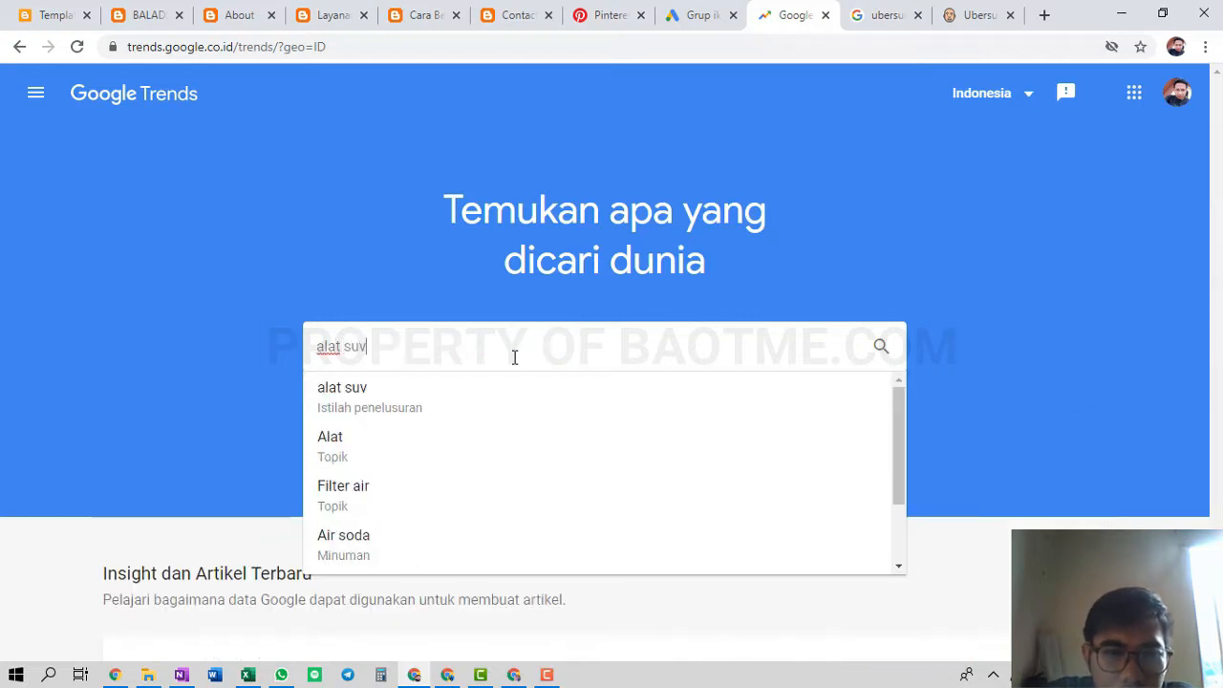
{"action": "key", "text": "BackSpace"}
{"action": "type", "text": "rvey"}
{"action": "key", "text": "Return"}
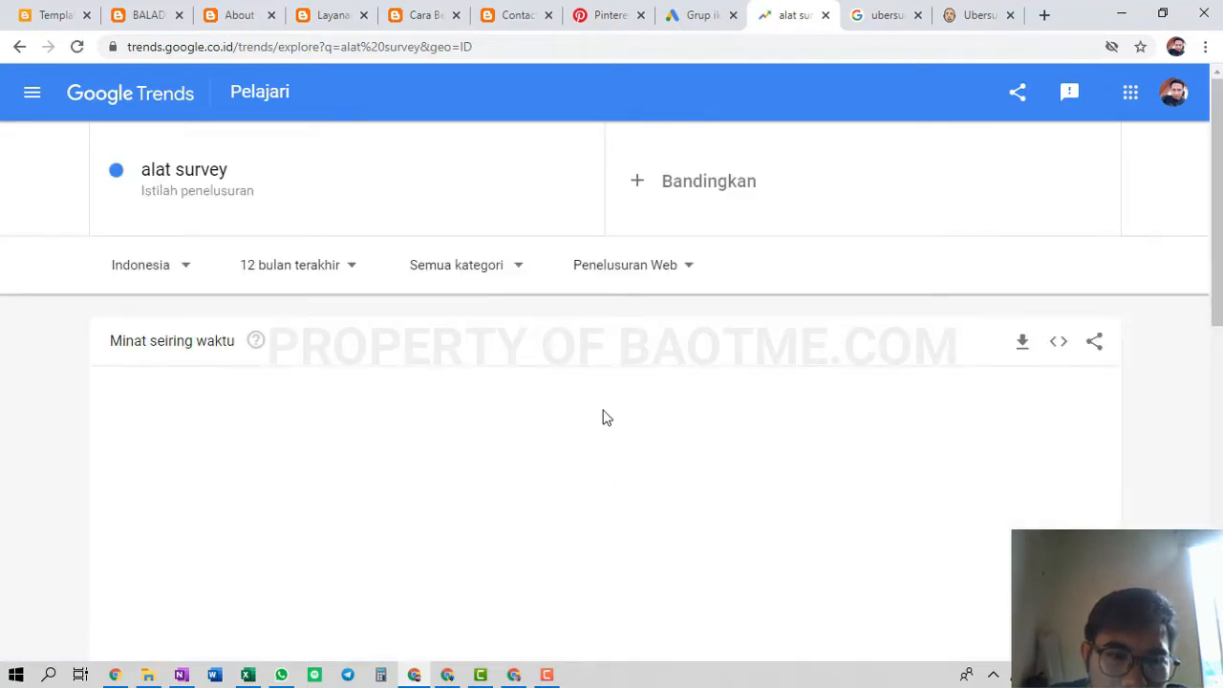
{"action": "scroll", "coordinate": [603, 417], "scroll_direction": "down", "scroll_amount": 1}
{"action": "scroll", "coordinate": [955, 401], "scroll_direction": "down", "scroll_amount": 4}
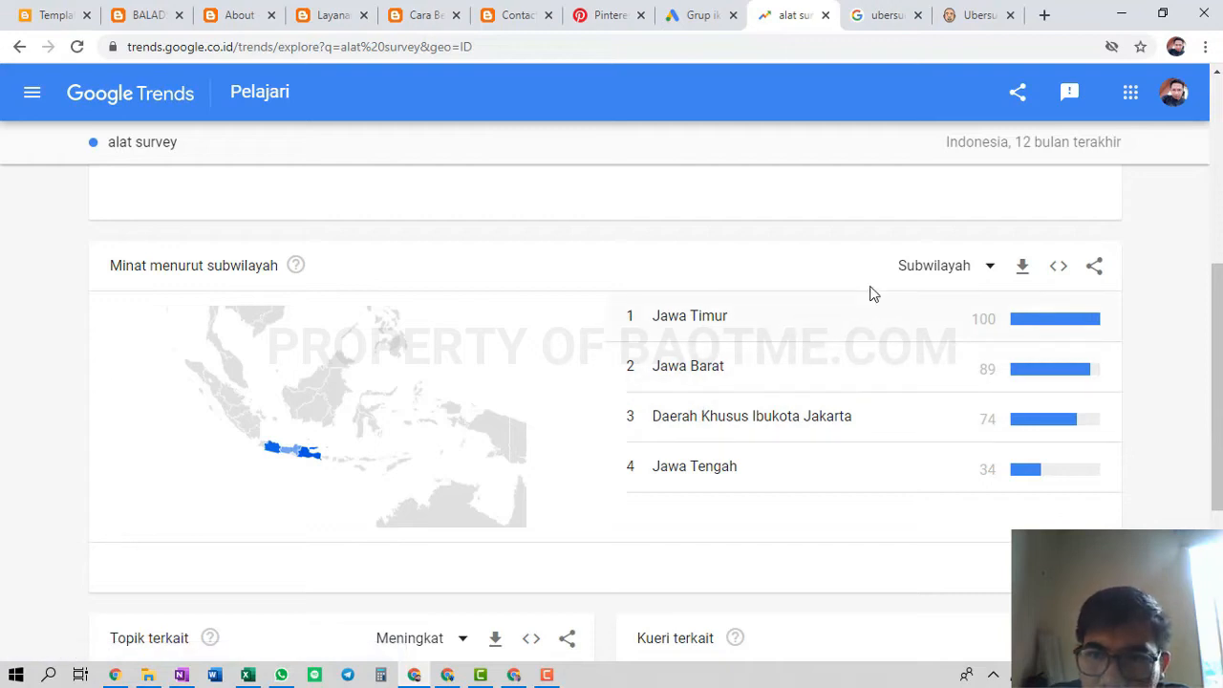
Compare alat survey interest by city (Kota), then return to the subregion (Subwilayah) breakdown
{"action": "left_click", "coordinate": [932, 269]}
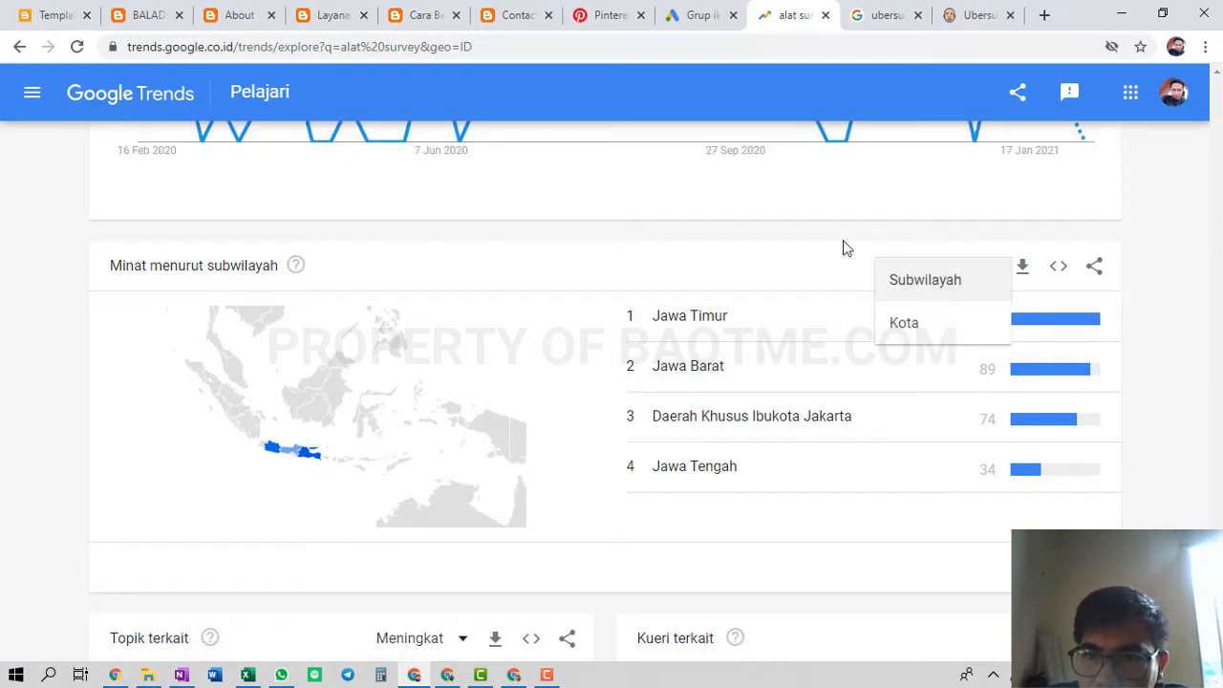
{"action": "left_click", "coordinate": [735, 357]}
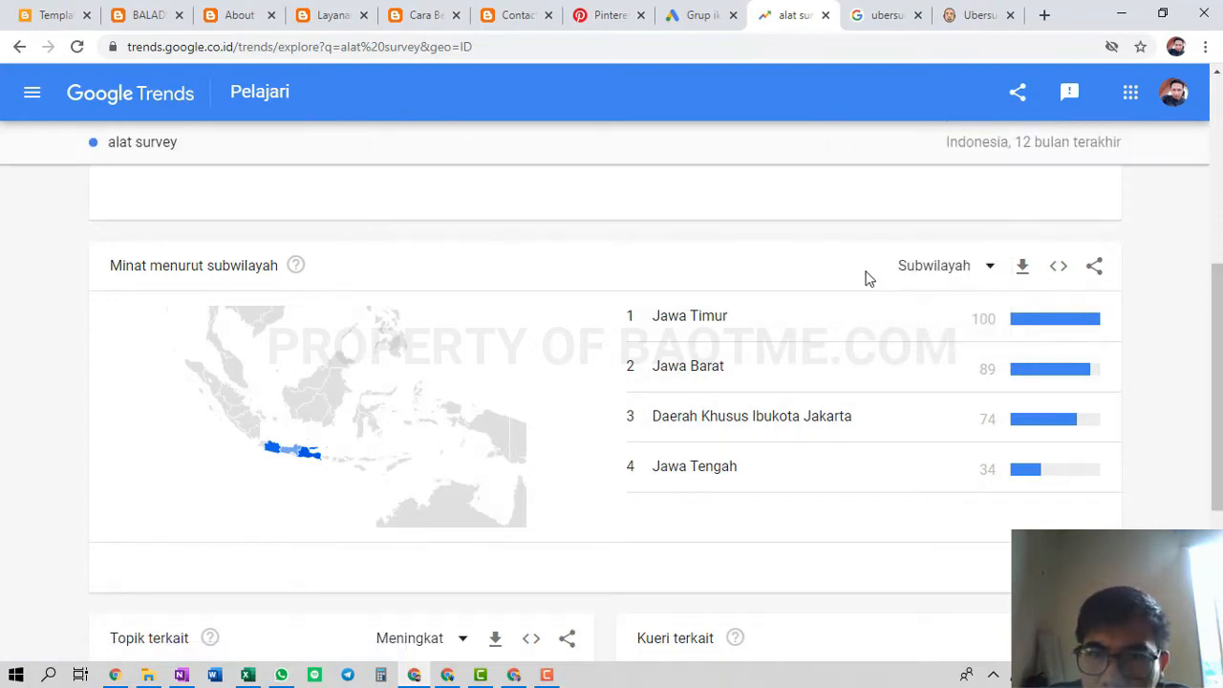
{"action": "left_click", "coordinate": [928, 281]}
{"action": "left_click", "coordinate": [912, 323]}
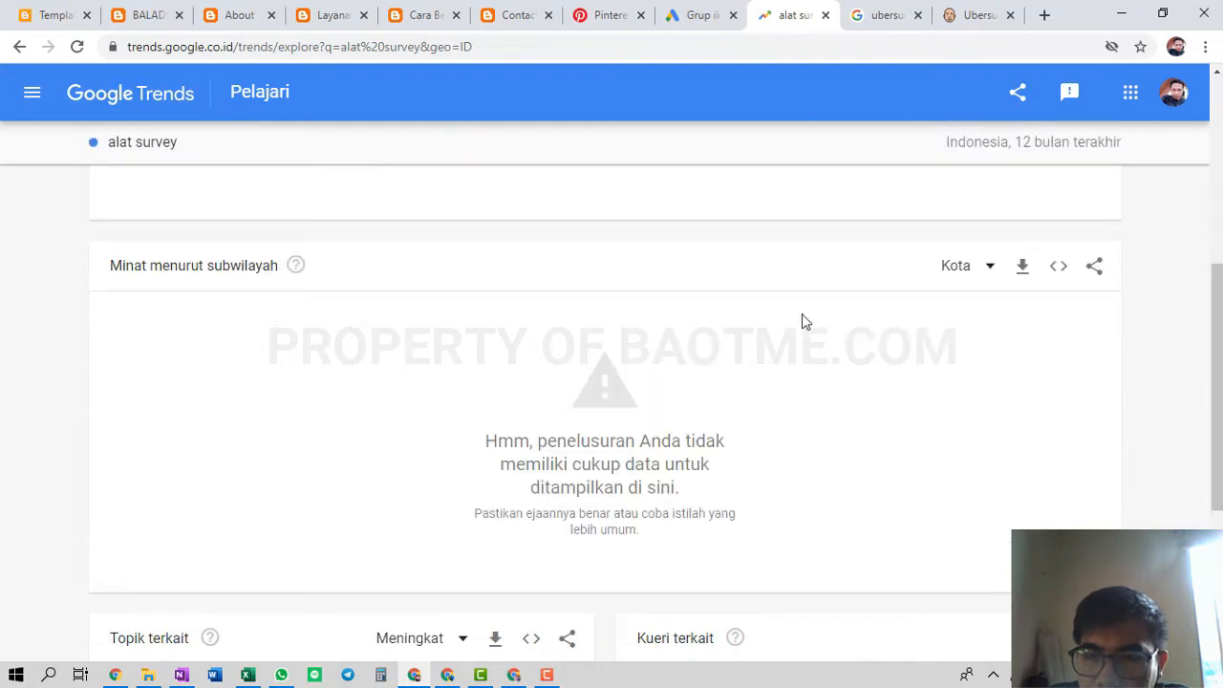
{"action": "left_click", "coordinate": [975, 275]}
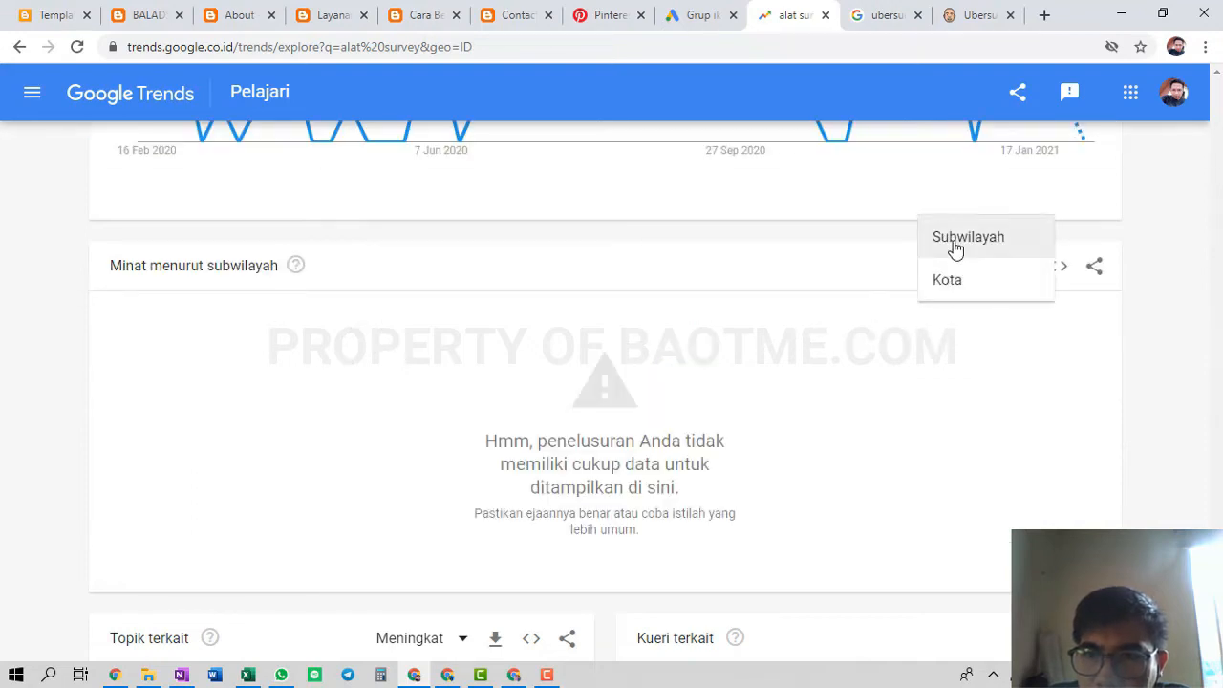
{"action": "left_click", "coordinate": [952, 245]}
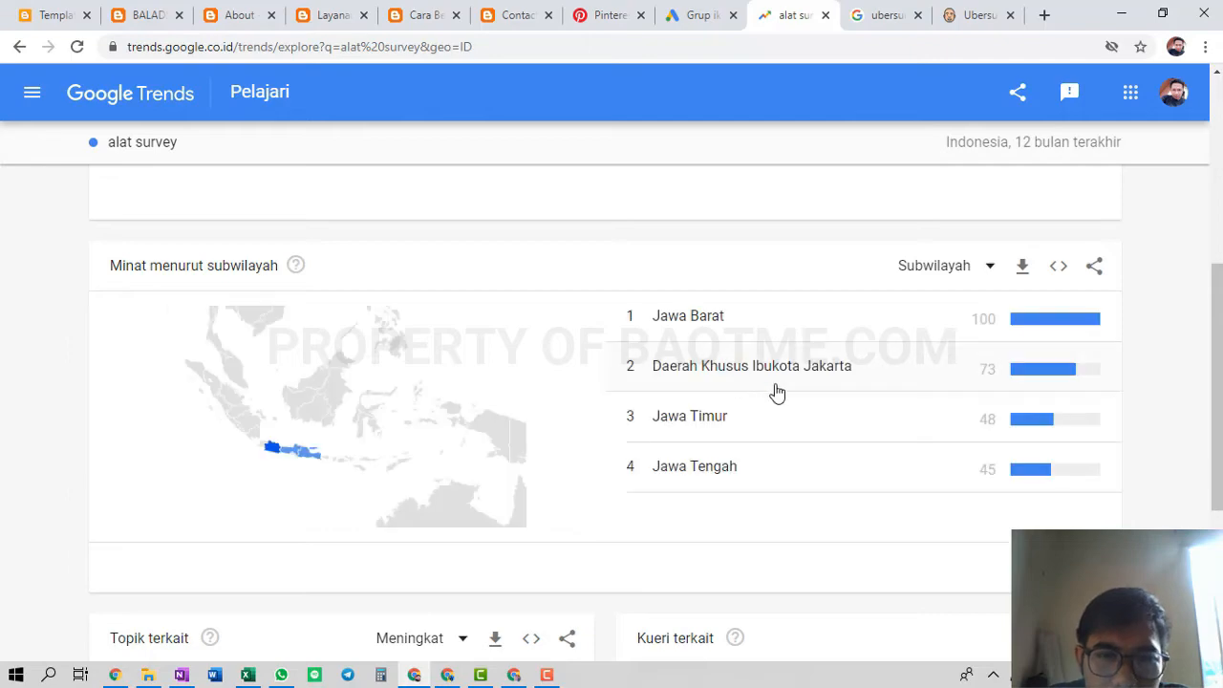
{"action": "scroll", "coordinate": [793, 377], "scroll_direction": "down", "scroll_amount": 2}
{"action": "scroll", "coordinate": [745, 387], "scroll_direction": "down", "scroll_amount": 1}
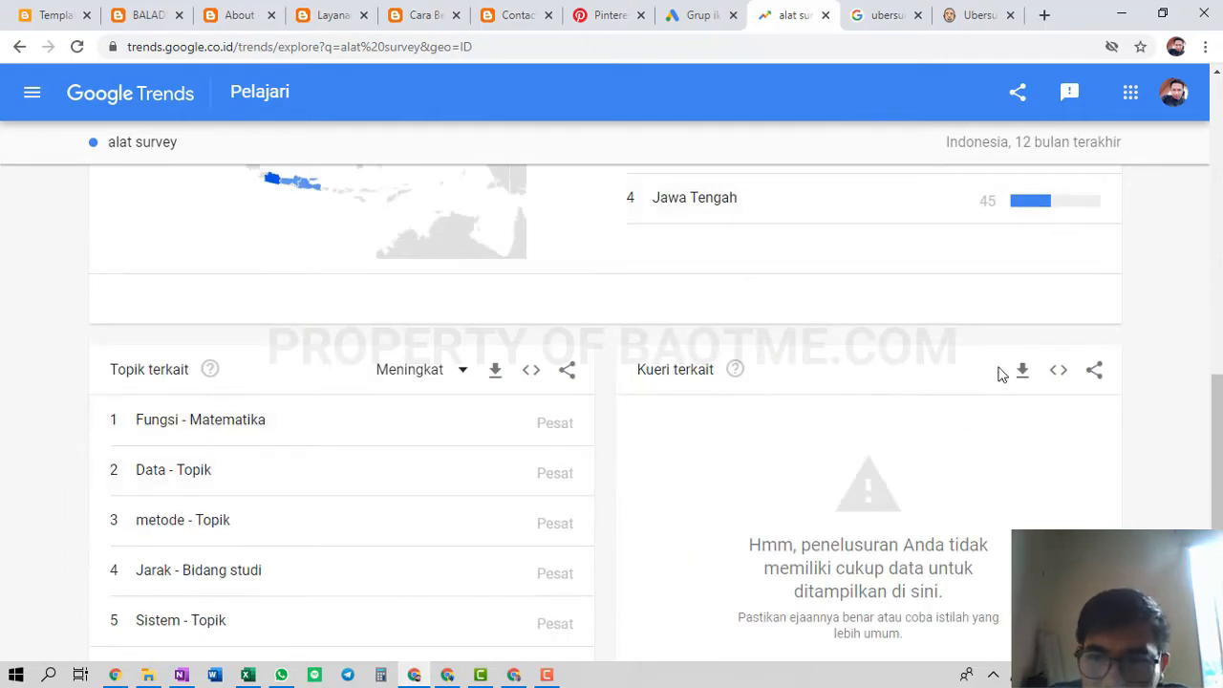
{"action": "scroll", "coordinate": [974, 396], "scroll_direction": "down", "scroll_amount": 1}
{"action": "scroll", "coordinate": [398, 372], "scroll_direction": "up", "scroll_amount": 10}
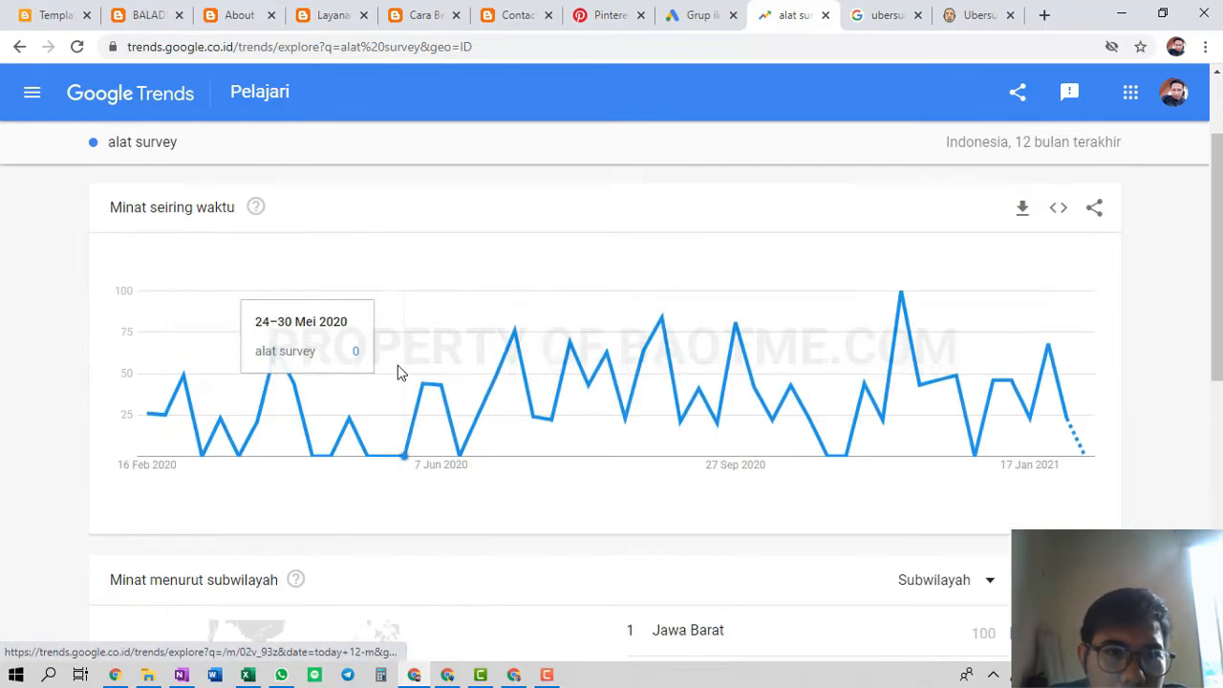
{"action": "left_click", "coordinate": [214, 169]}
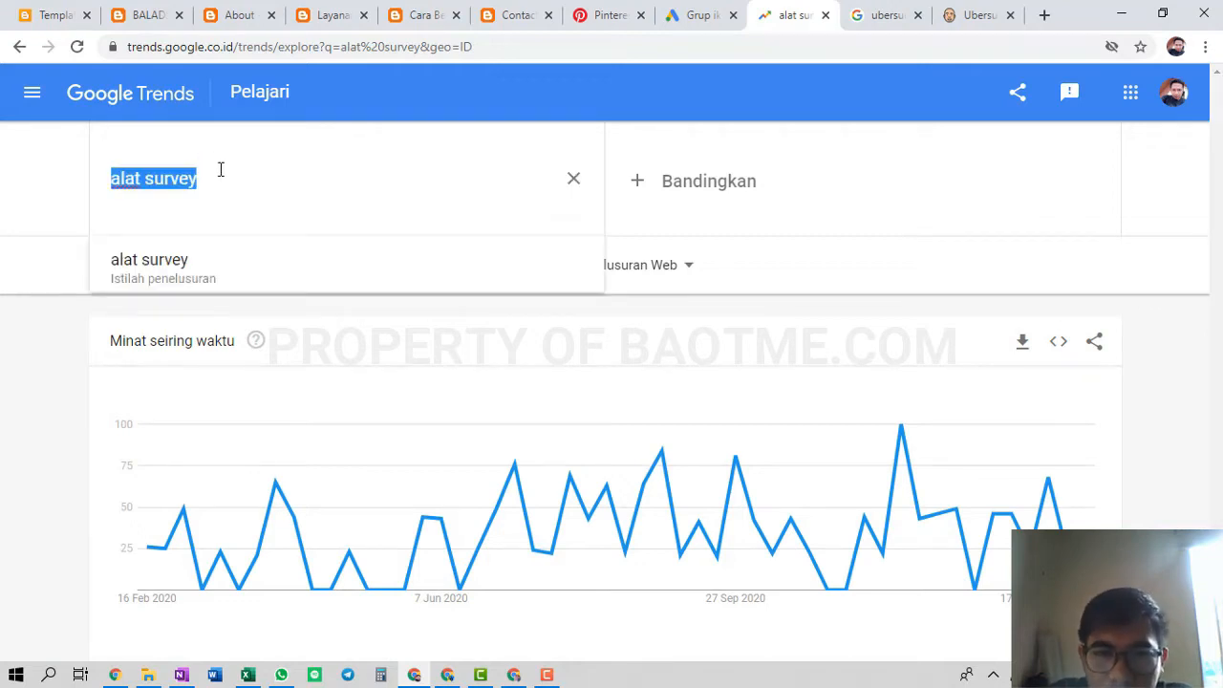
Replace the search term with the Total station topic
{"action": "type", "text": "tota"}
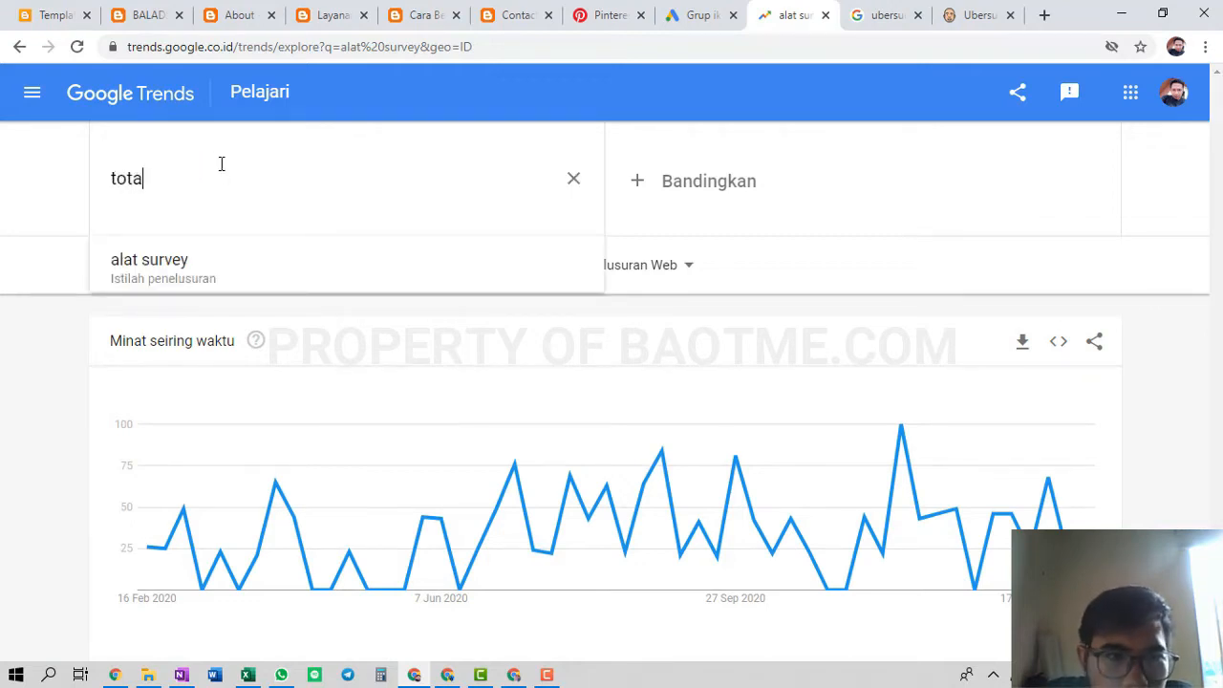
{"action": "type", "text": "l station"}
{"action": "key", "text": "Return"}
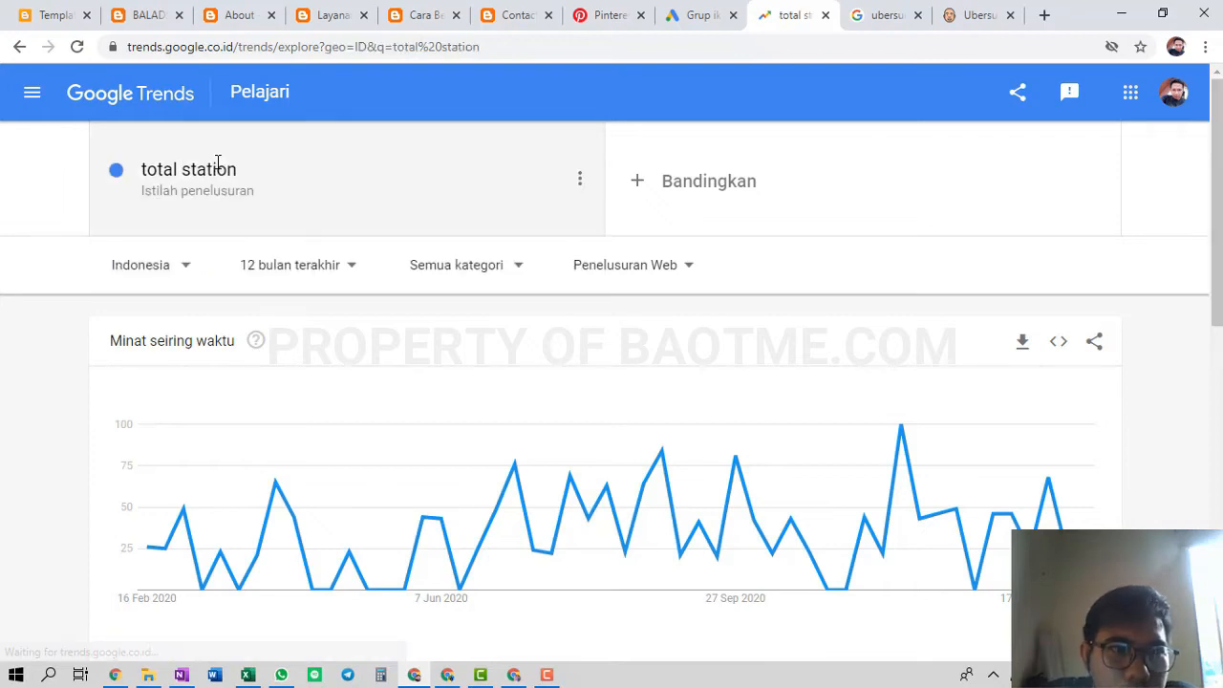
{"action": "left_click", "coordinate": [223, 169]}
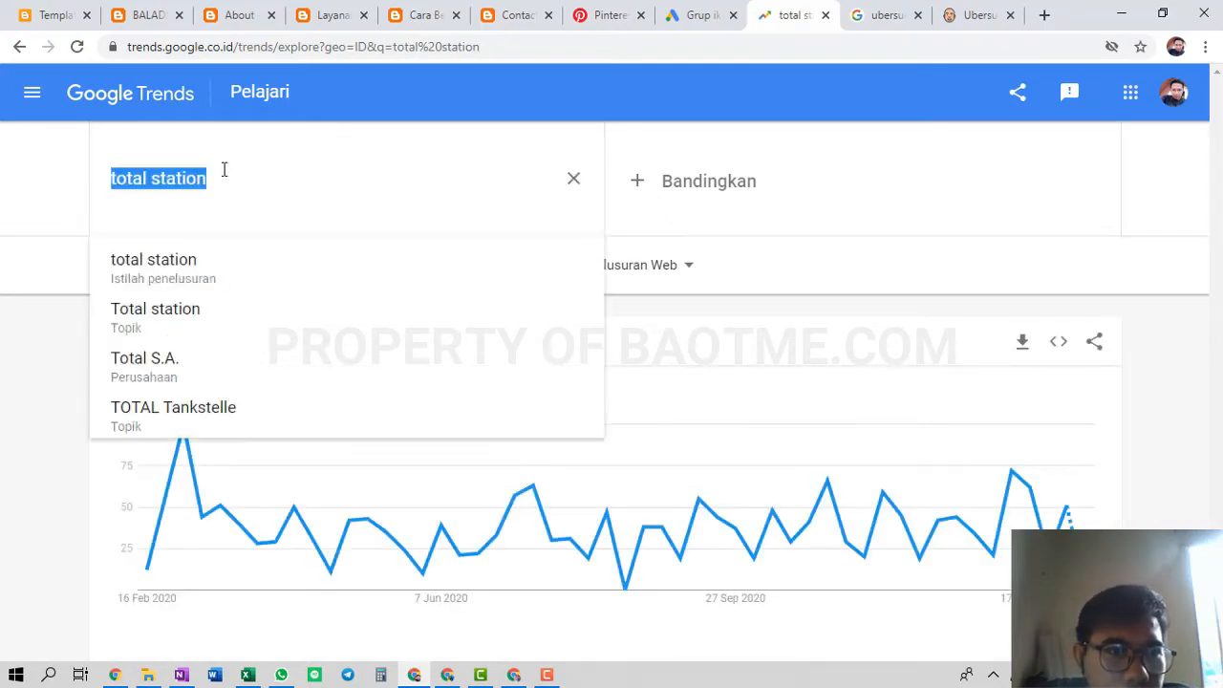
{"action": "left_click", "coordinate": [204, 337]}
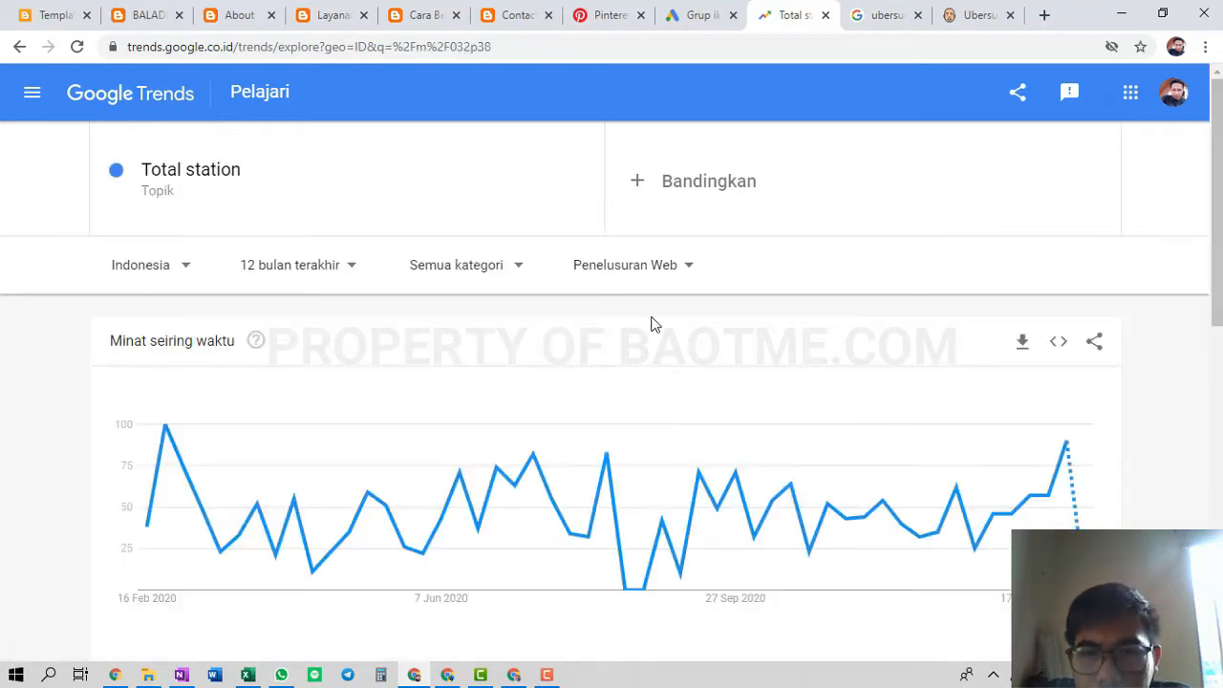
{"action": "scroll", "coordinate": [651, 325], "scroll_direction": "down", "scroll_amount": 4}
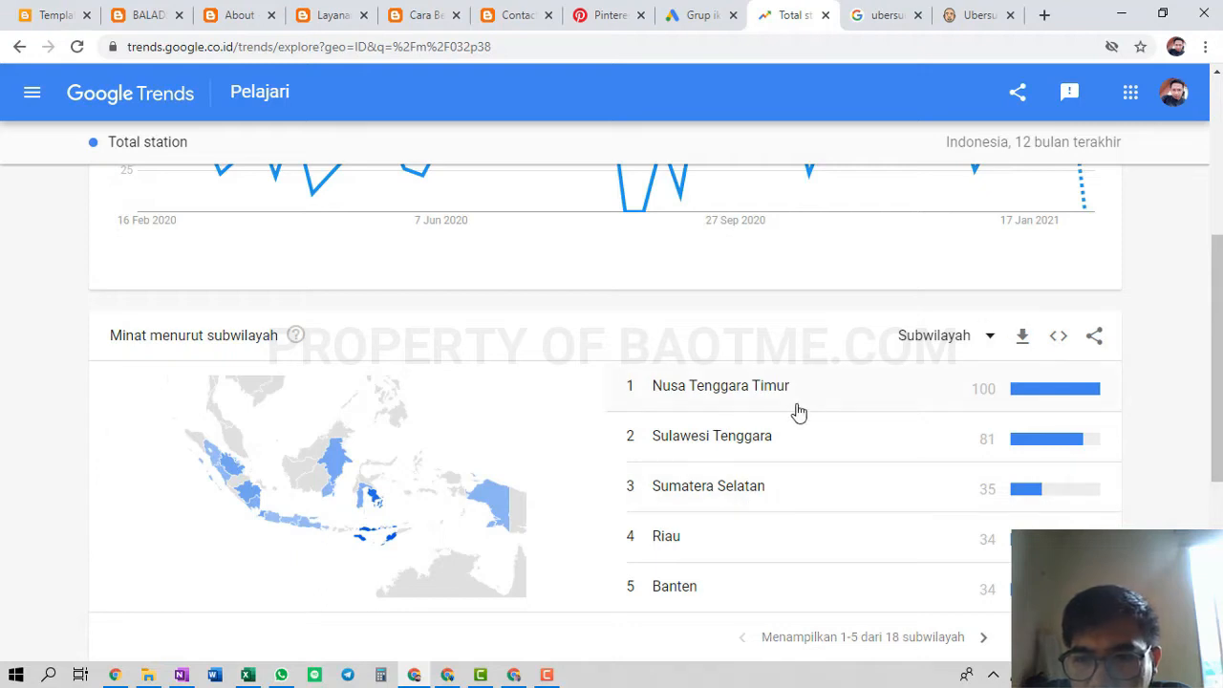
{"action": "scroll", "coordinate": [799, 411], "scroll_direction": "down", "scroll_amount": 4}
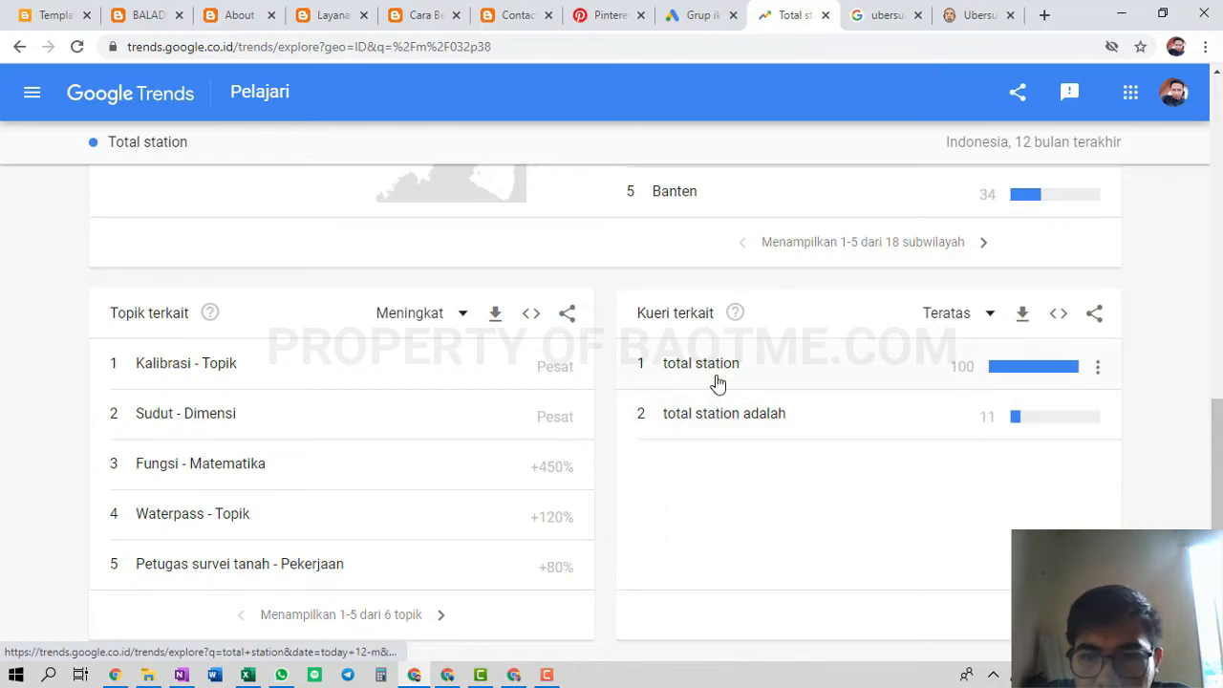
Look at the related query 'total station', then return to the Total station topic page
{"action": "left_click", "coordinate": [726, 377]}
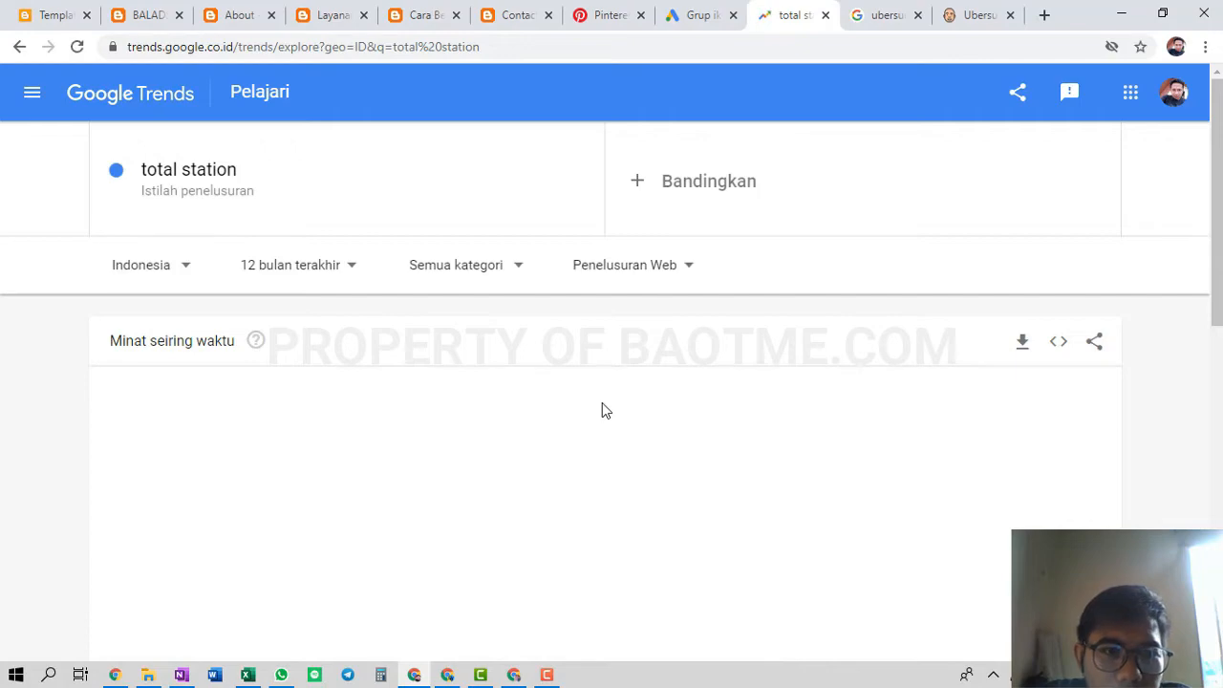
{"action": "scroll", "coordinate": [602, 402], "scroll_direction": "down", "scroll_amount": 1}
{"action": "scroll", "coordinate": [601, 409], "scroll_direction": "down", "scroll_amount": 8}
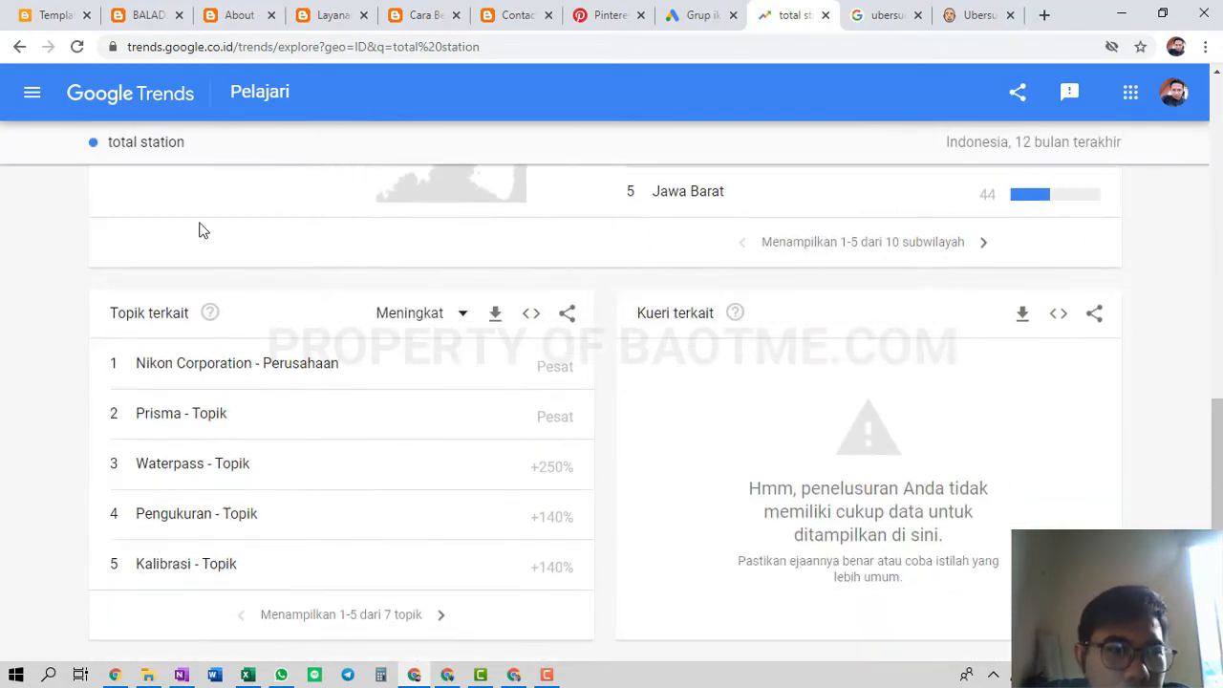
{"action": "left_click", "coordinate": [19, 46]}
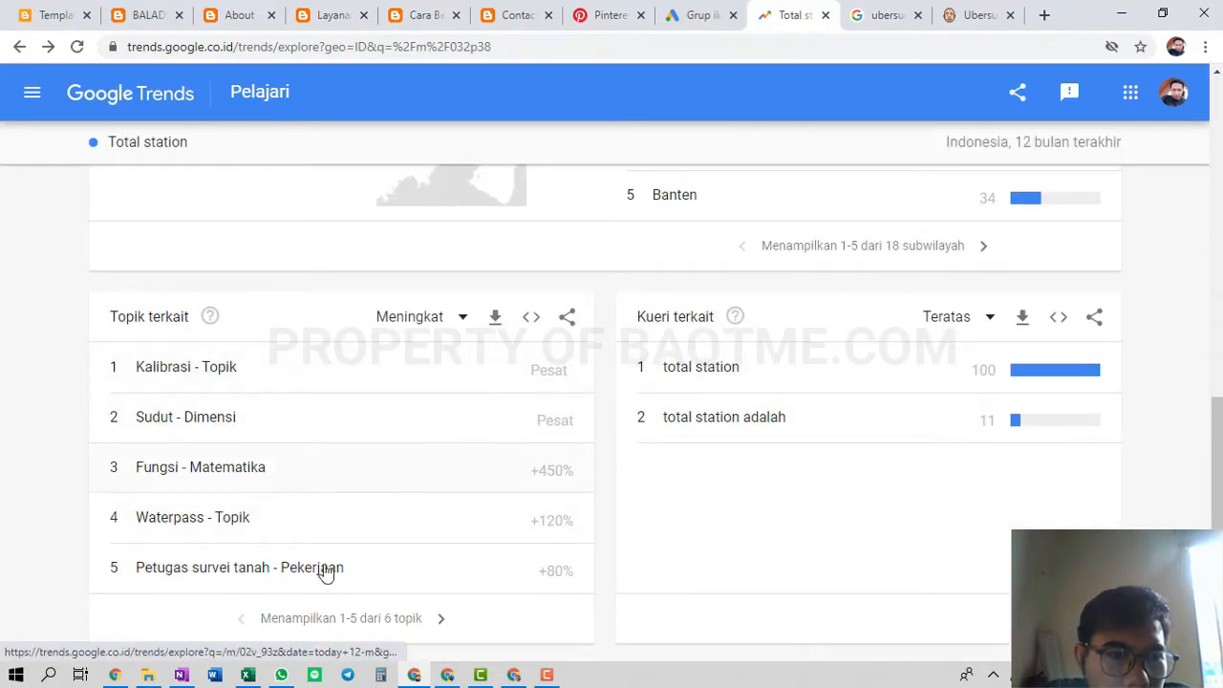
Show the top (Teratas) related topics for Total station instead of rising ones
{"action": "left_click", "coordinate": [406, 323]}
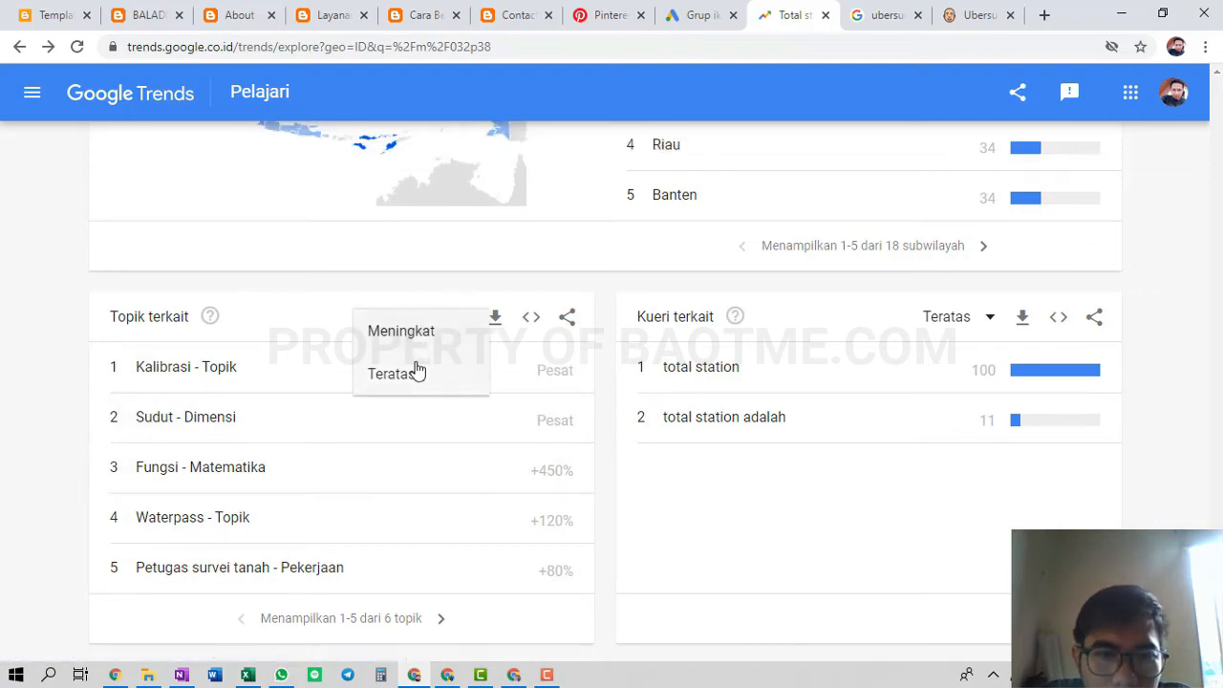
{"action": "left_click", "coordinate": [417, 371]}
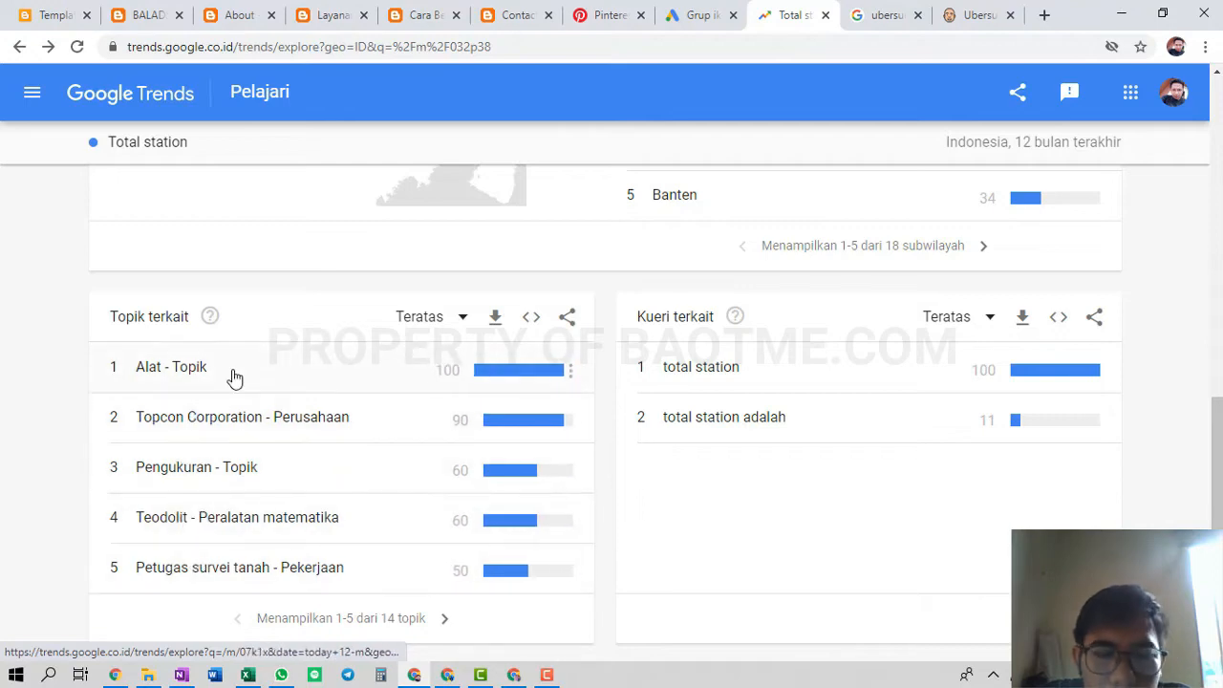
{"action": "scroll", "coordinate": [234, 378], "scroll_direction": "up", "scroll_amount": 6}
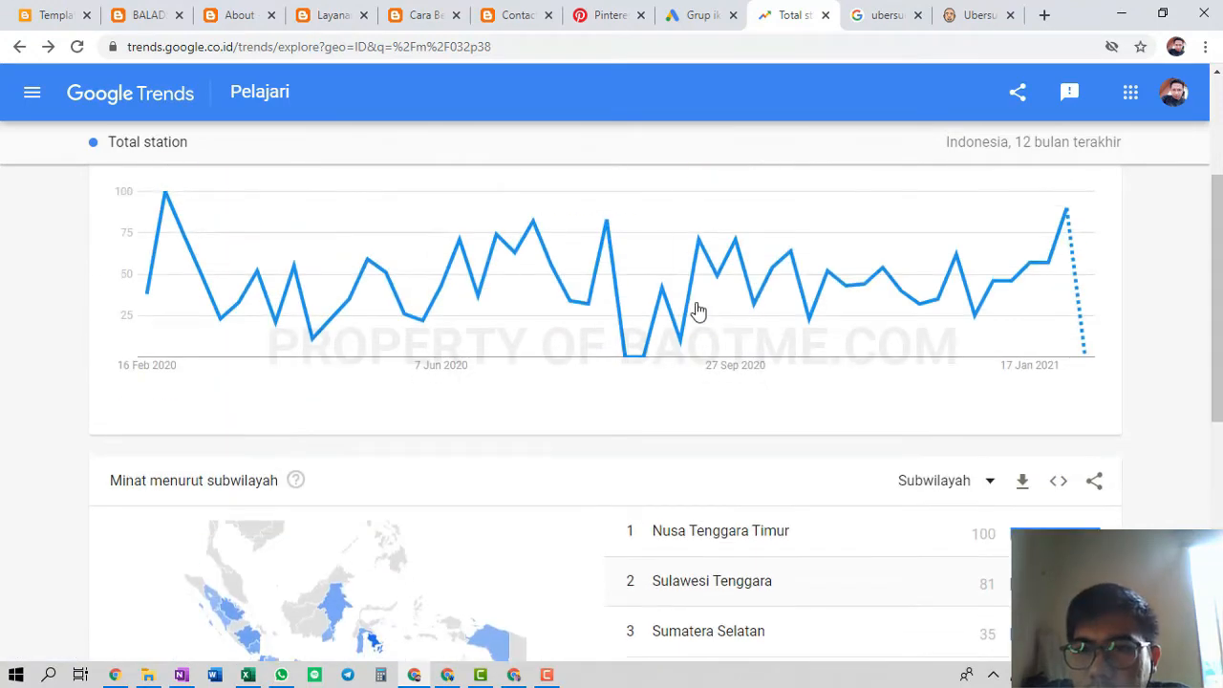
{"action": "scroll", "coordinate": [699, 311], "scroll_direction": "up", "scroll_amount": 3}
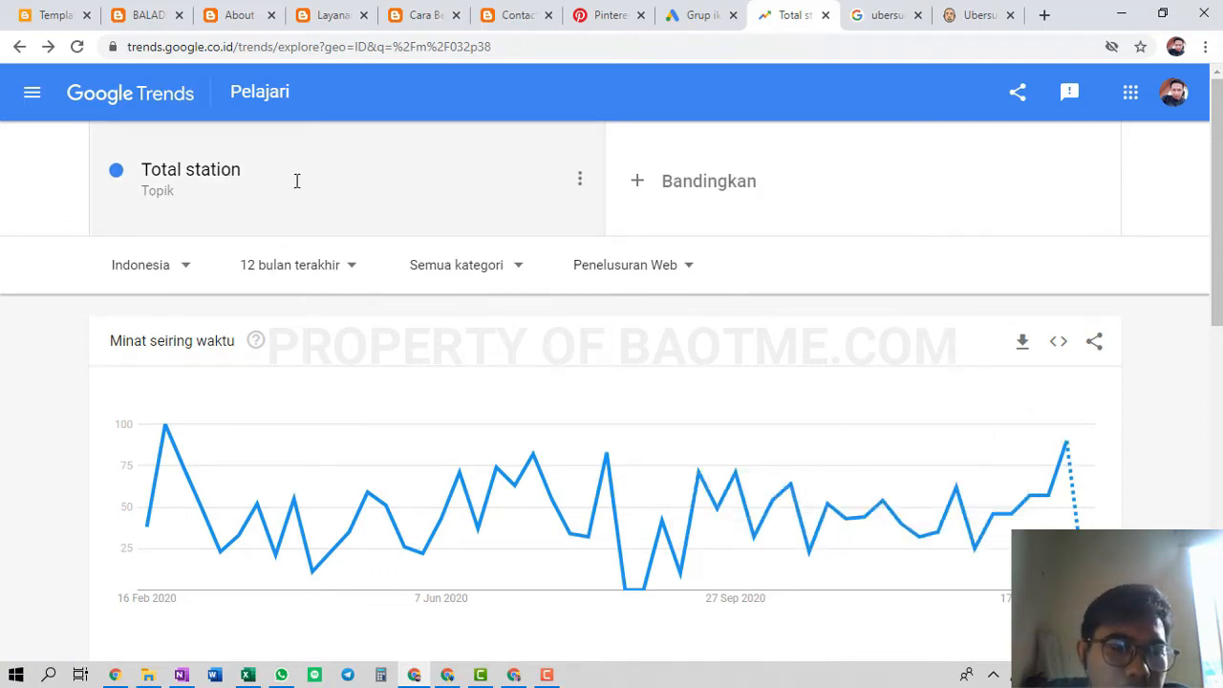
{"action": "left_click", "coordinate": [895, 9]}
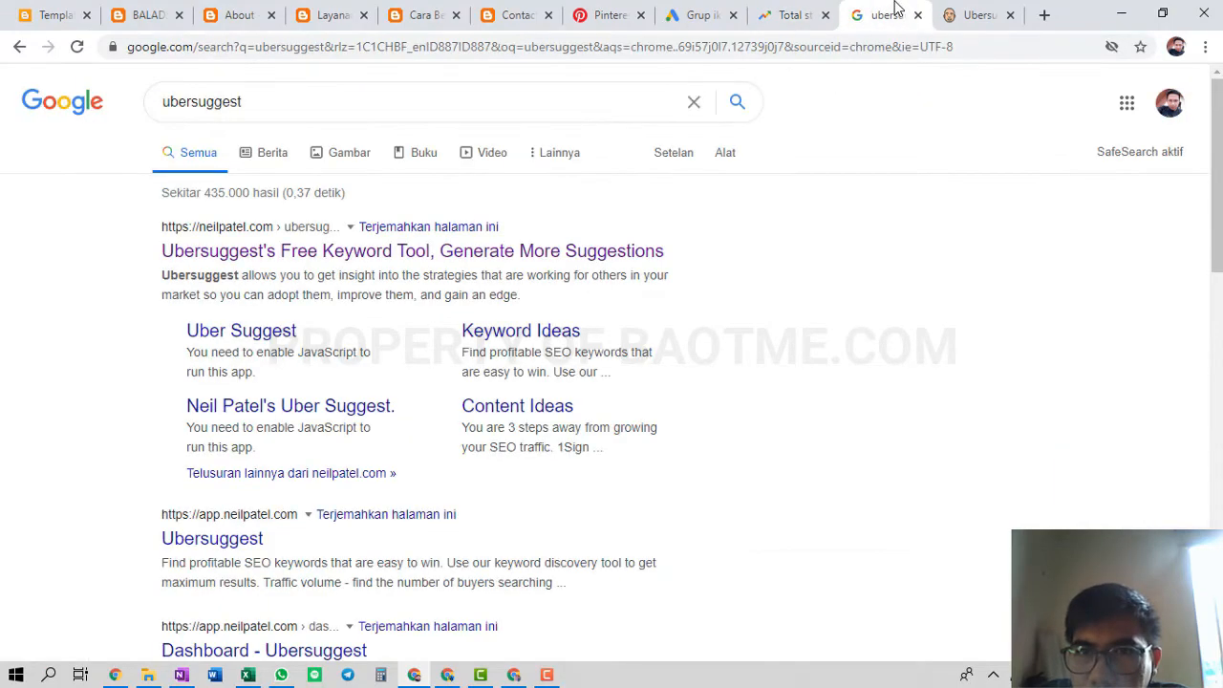
Dismiss Ubersuggest's popups and set the language/region to Indonesian / Indonesia
{"action": "left_click", "coordinate": [997, 11]}
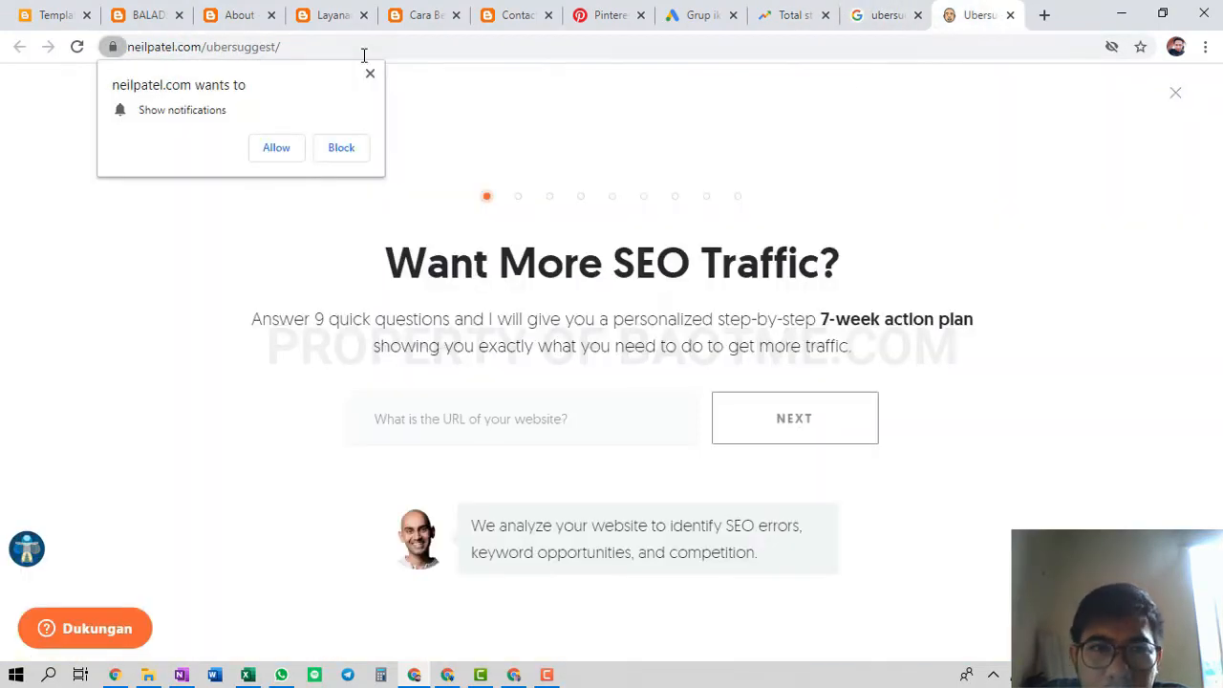
{"action": "left_click", "coordinate": [371, 74]}
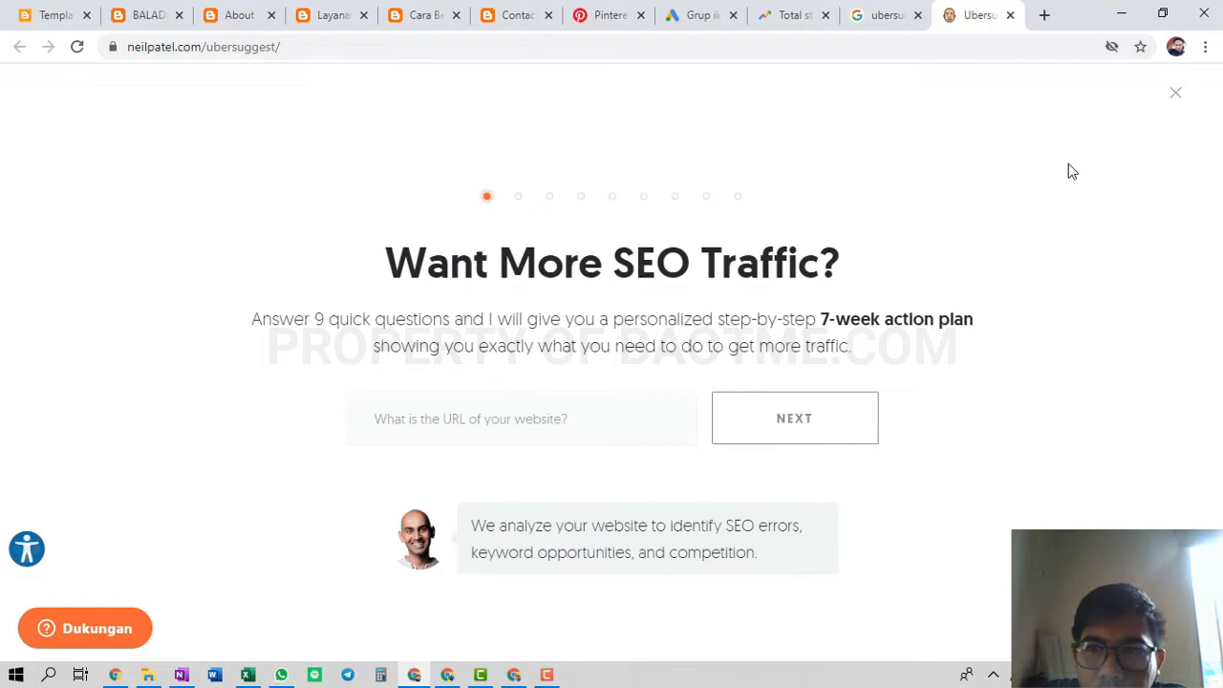
{"action": "left_click", "coordinate": [1178, 93]}
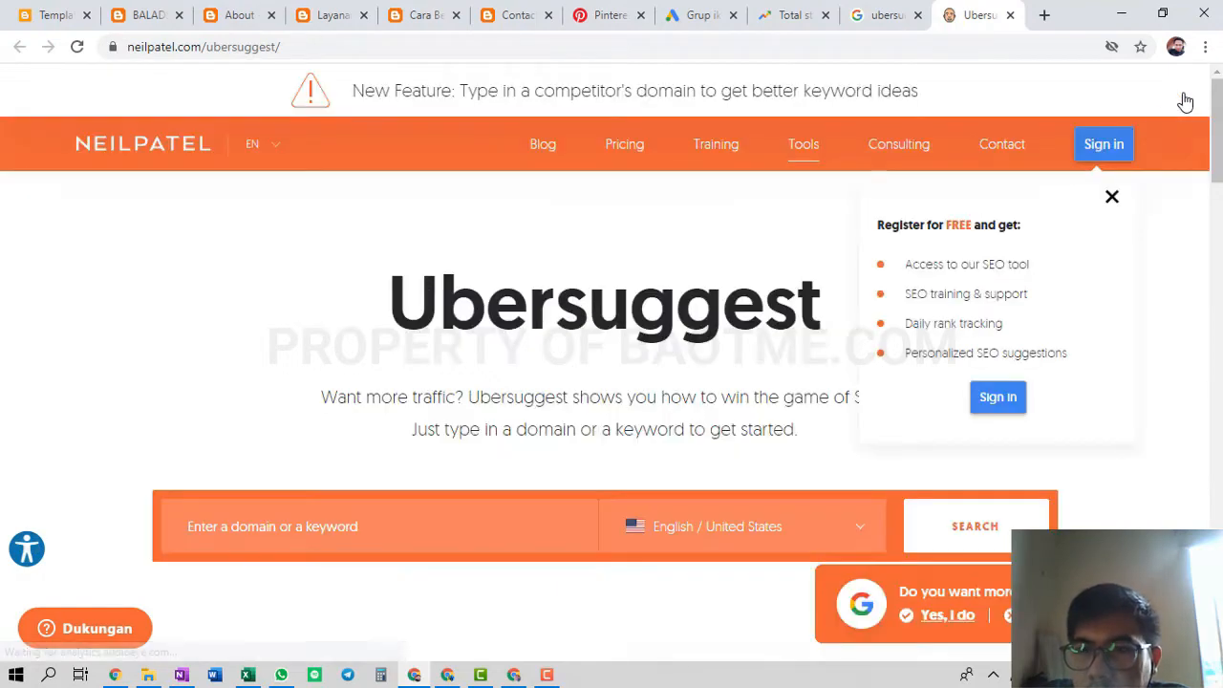
{"action": "left_click", "coordinate": [729, 538]}
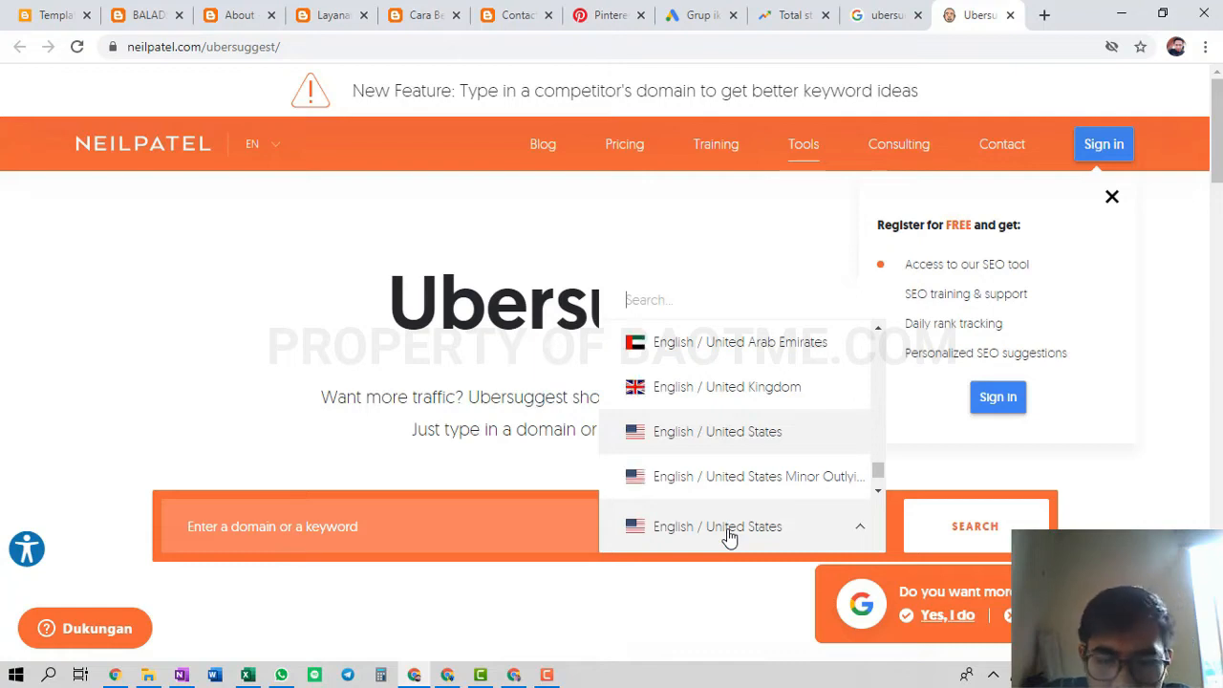
{"action": "type", "text": "indo"}
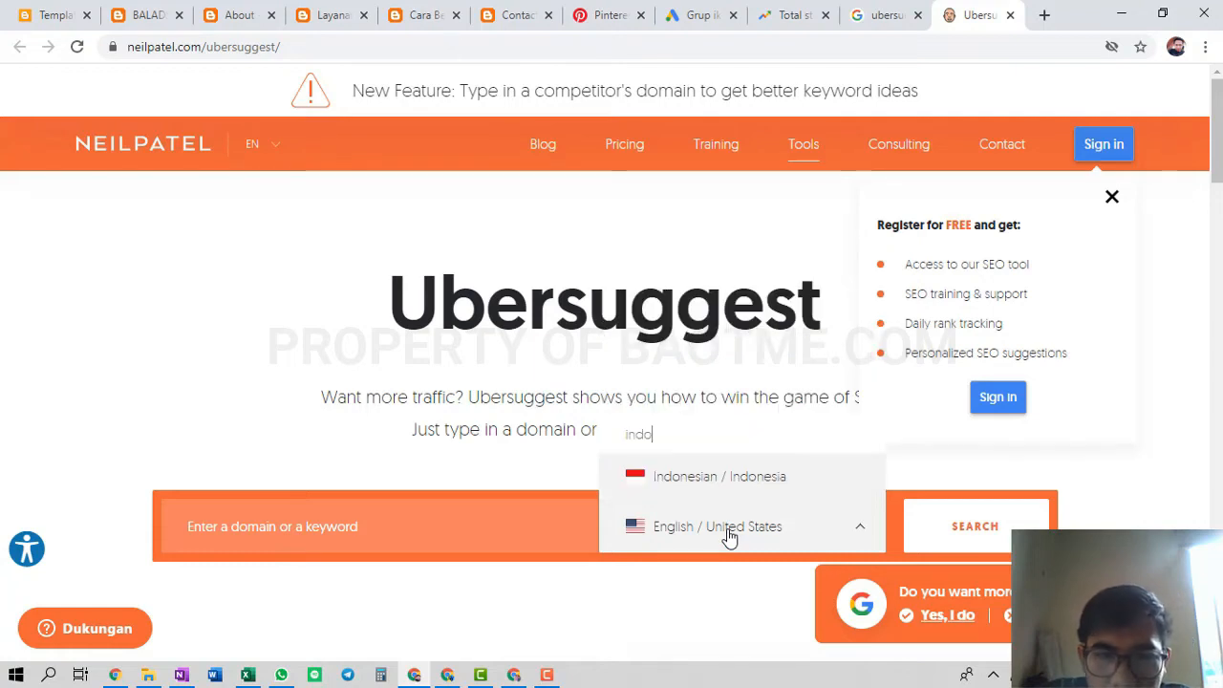
{"action": "left_click", "coordinate": [738, 477]}
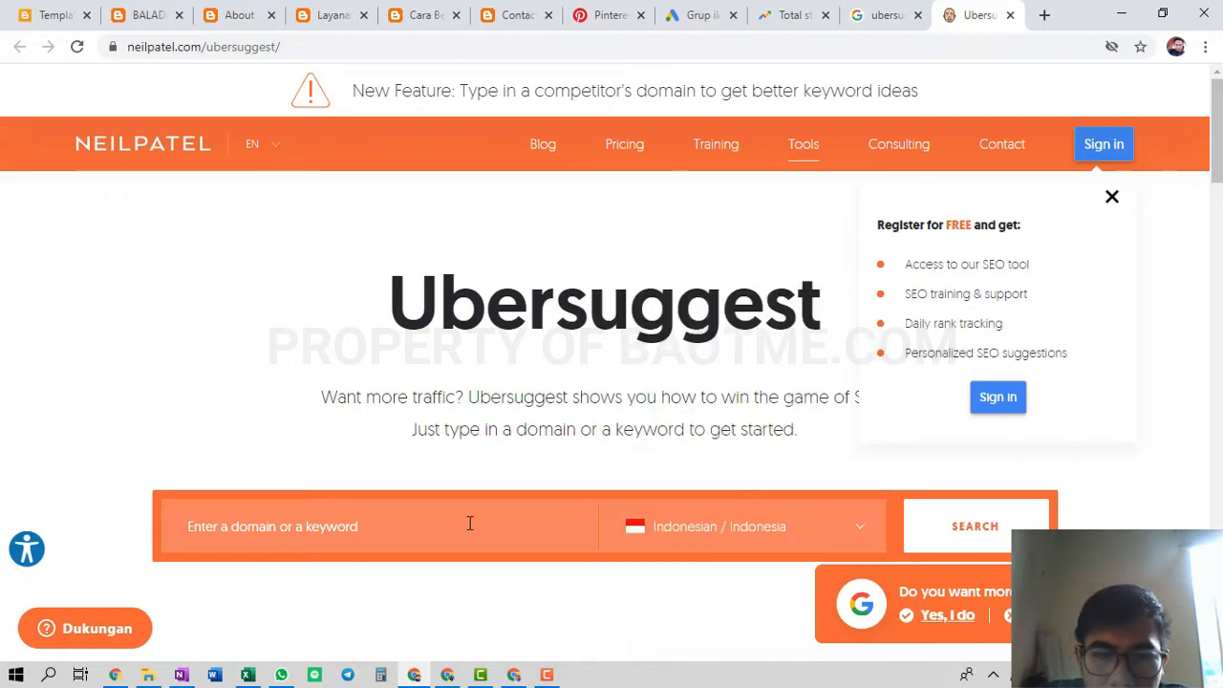
Run an Ubersuggest keyword search for 'total station', then return to the Google Ads keyword list
{"action": "left_click", "coordinate": [283, 533]}
{"action": "type", "text": "tot"}
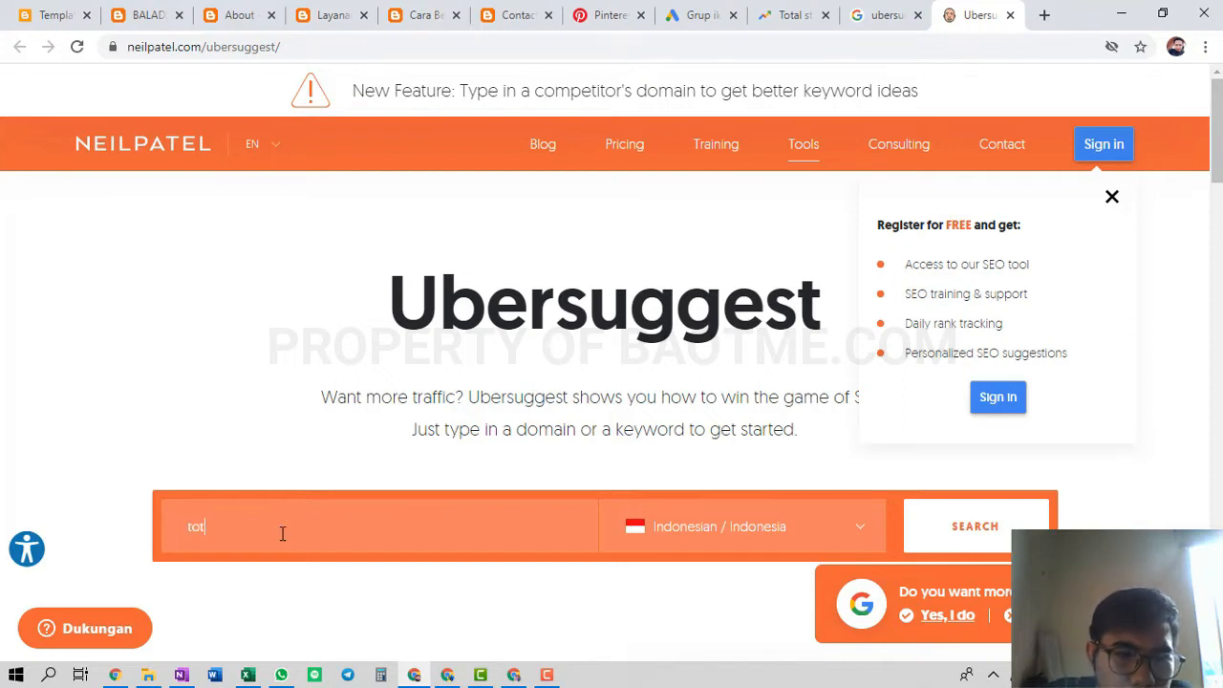
{"action": "type", "text": "al station"}
{"action": "key", "text": "Return"}
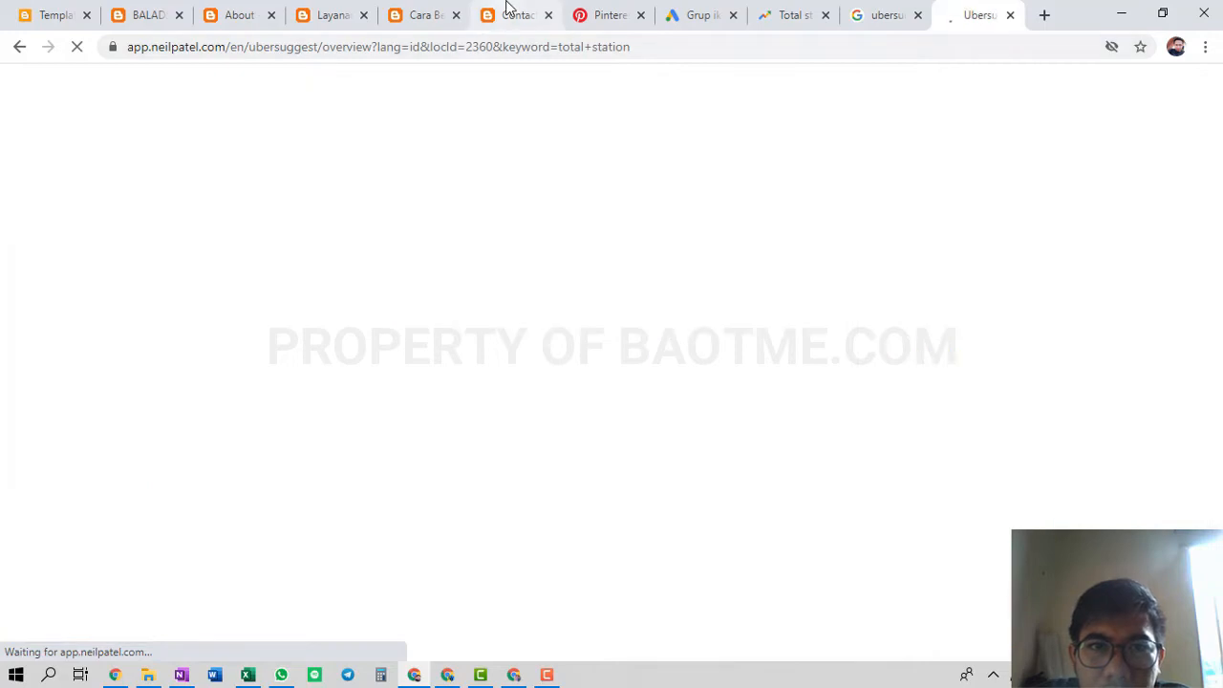
{"action": "left_click", "coordinate": [702, 15]}
{"action": "left_click", "coordinate": [498, 263]}
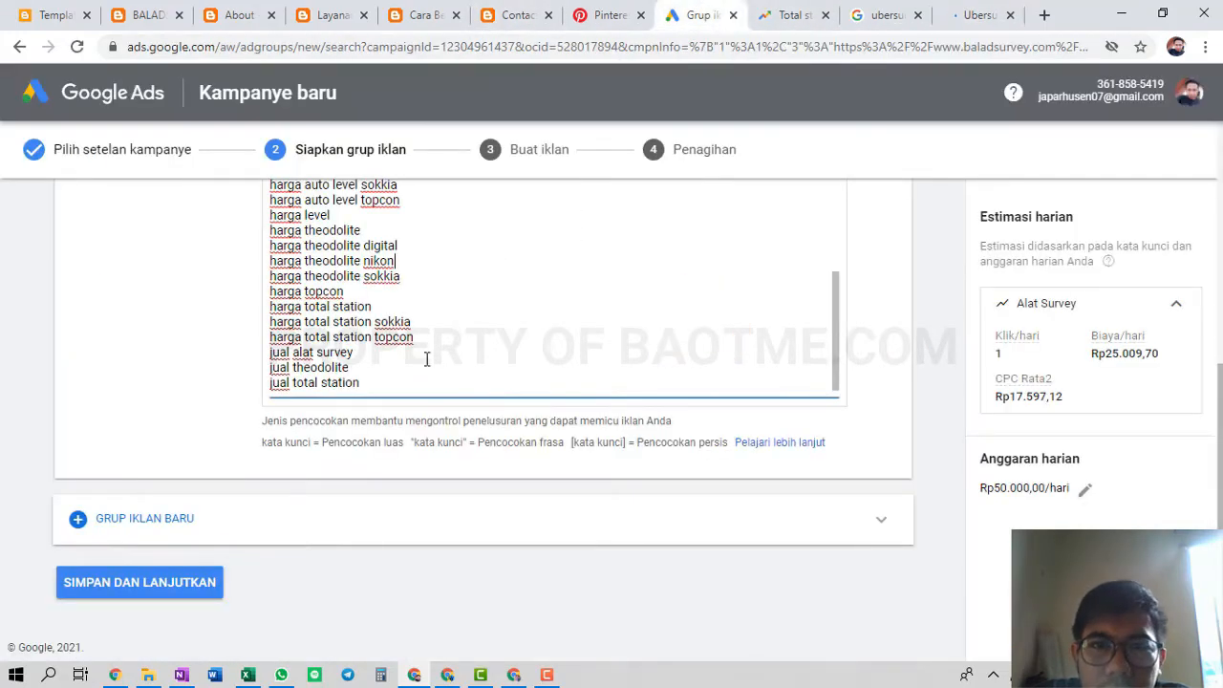
Mark OneNote outline items 1–2 with '-ok' and items 3–4 with '-proses'
{"action": "left_click", "coordinate": [48, 14]}
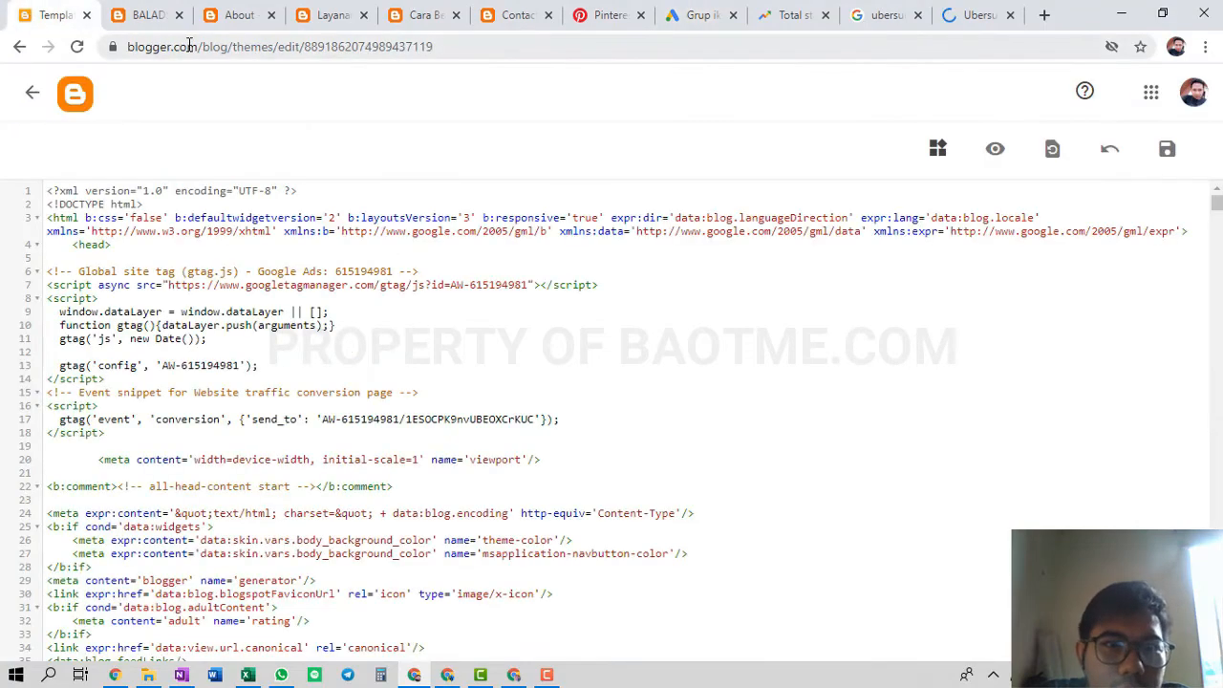
{"action": "key", "text": "alt+Tab"}
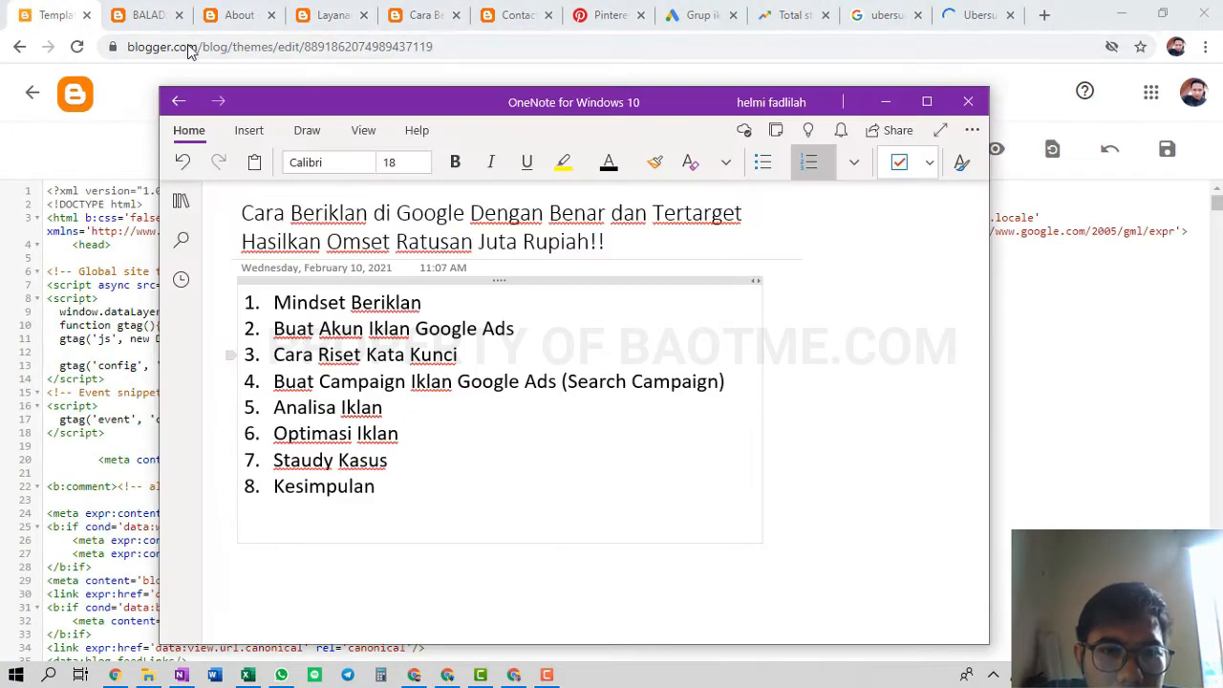
{"action": "left_click", "coordinate": [459, 306]}
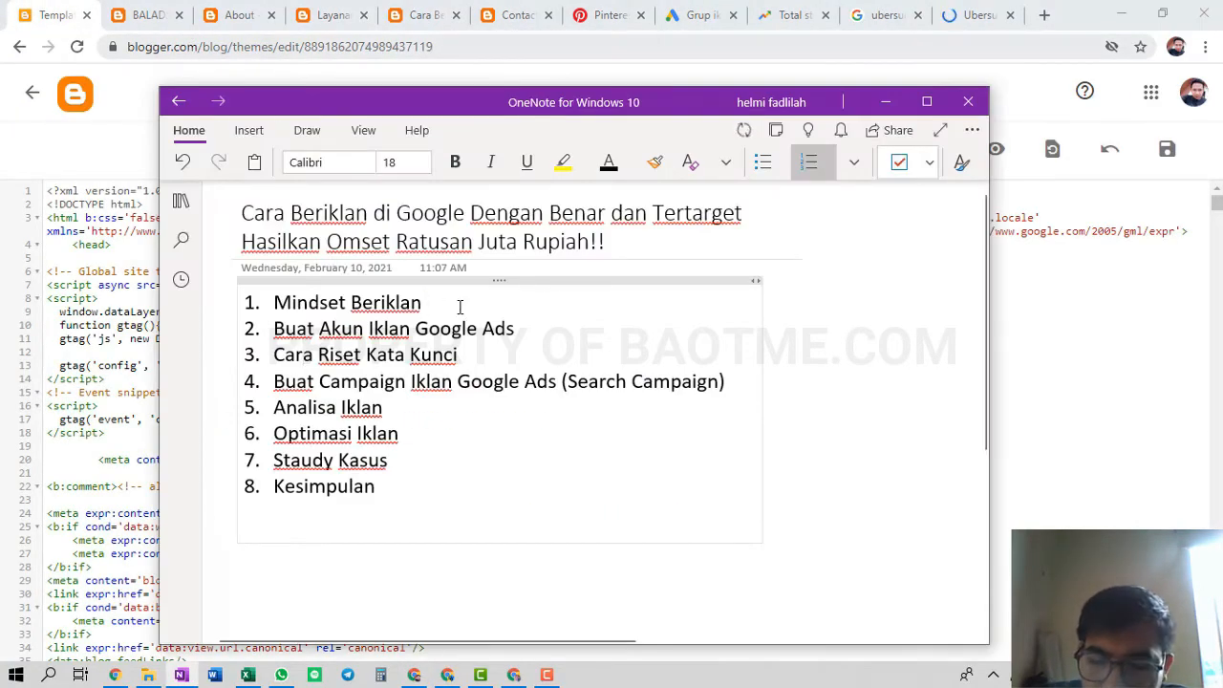
{"action": "type", "text": "-ok"}
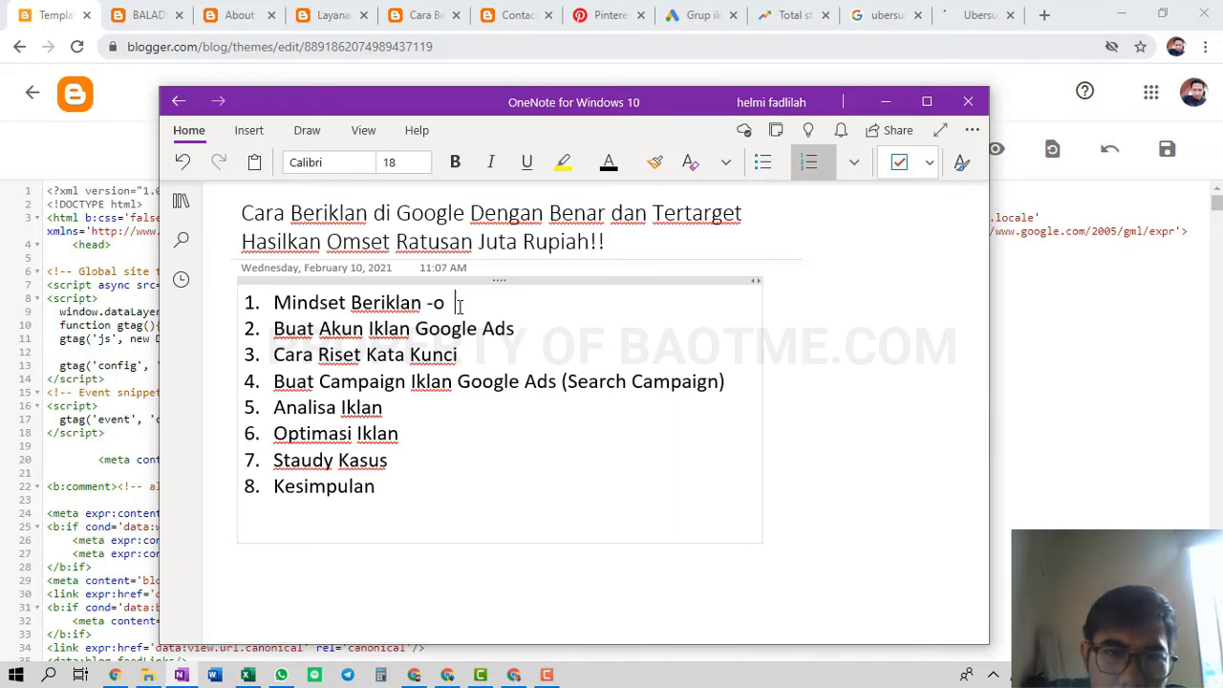
{"action": "left_click", "coordinate": [529, 331]}
{"action": "type", "text": "-ok"}
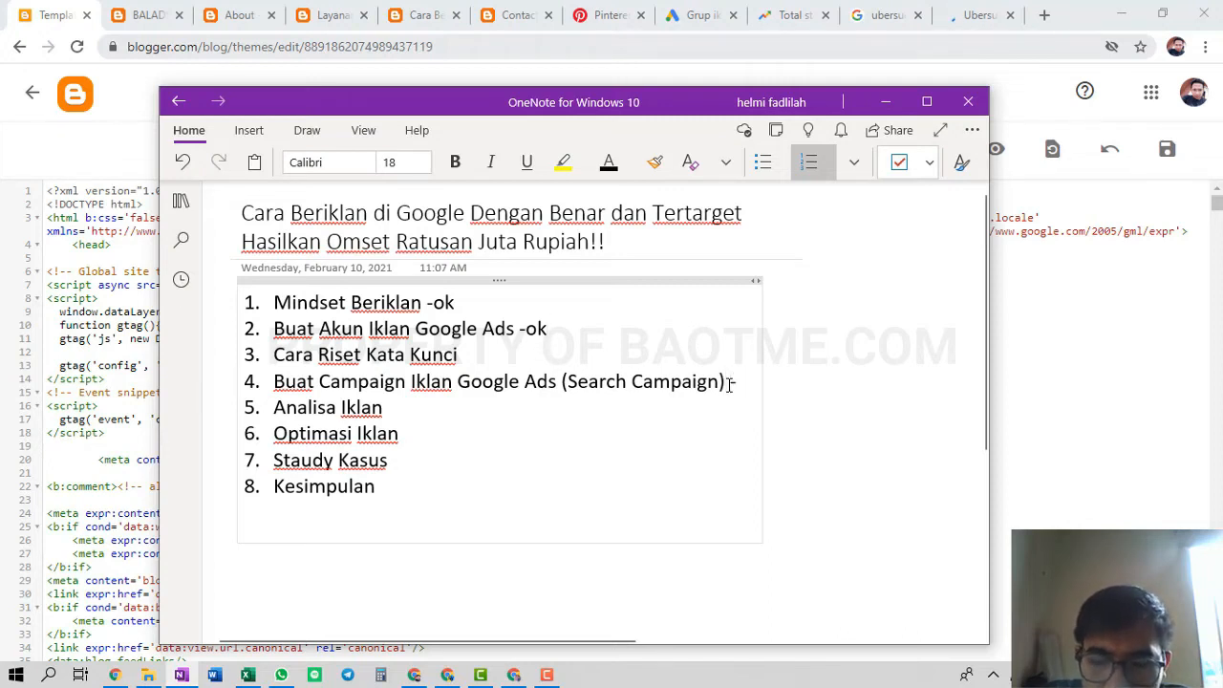
{"action": "type", "text": "proses"}
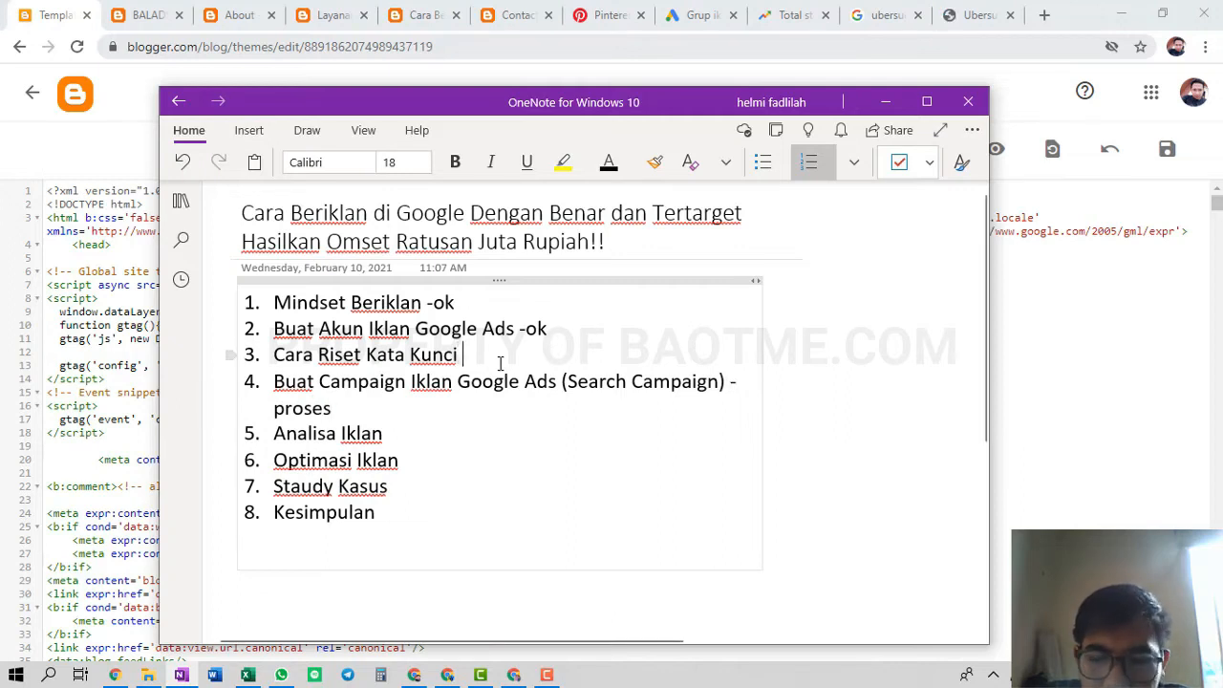
{"action": "type", "text": "-proses"}
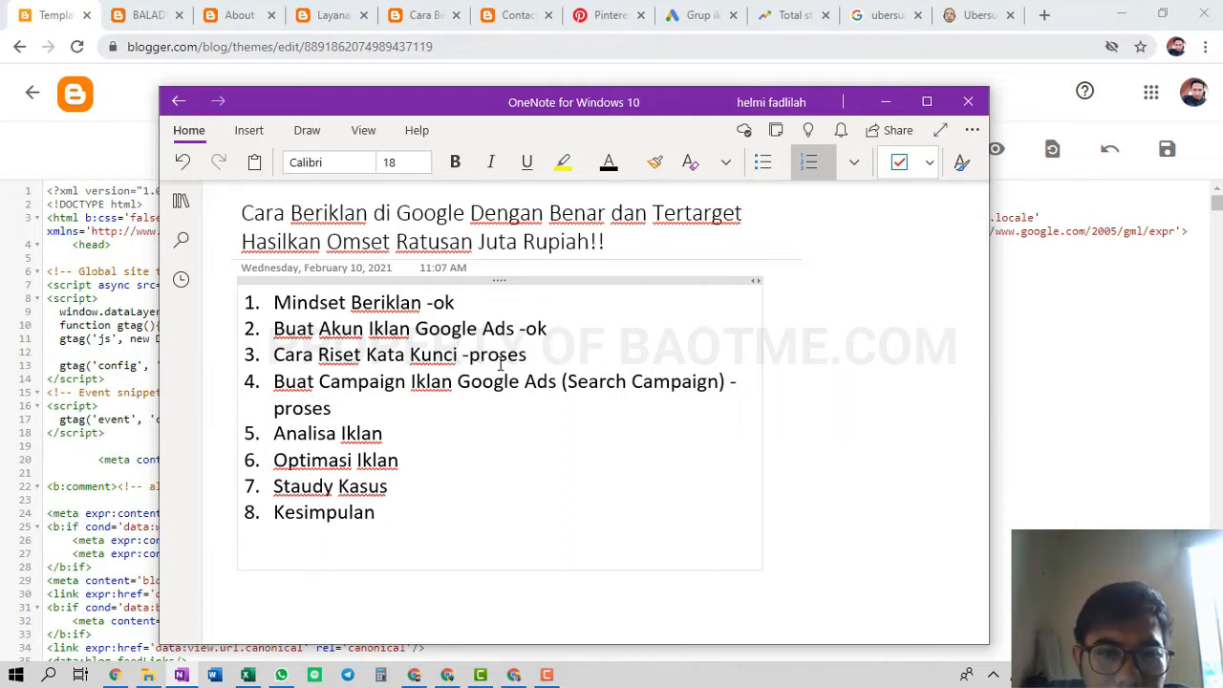
{"action": "left_click", "coordinate": [948, 10]}
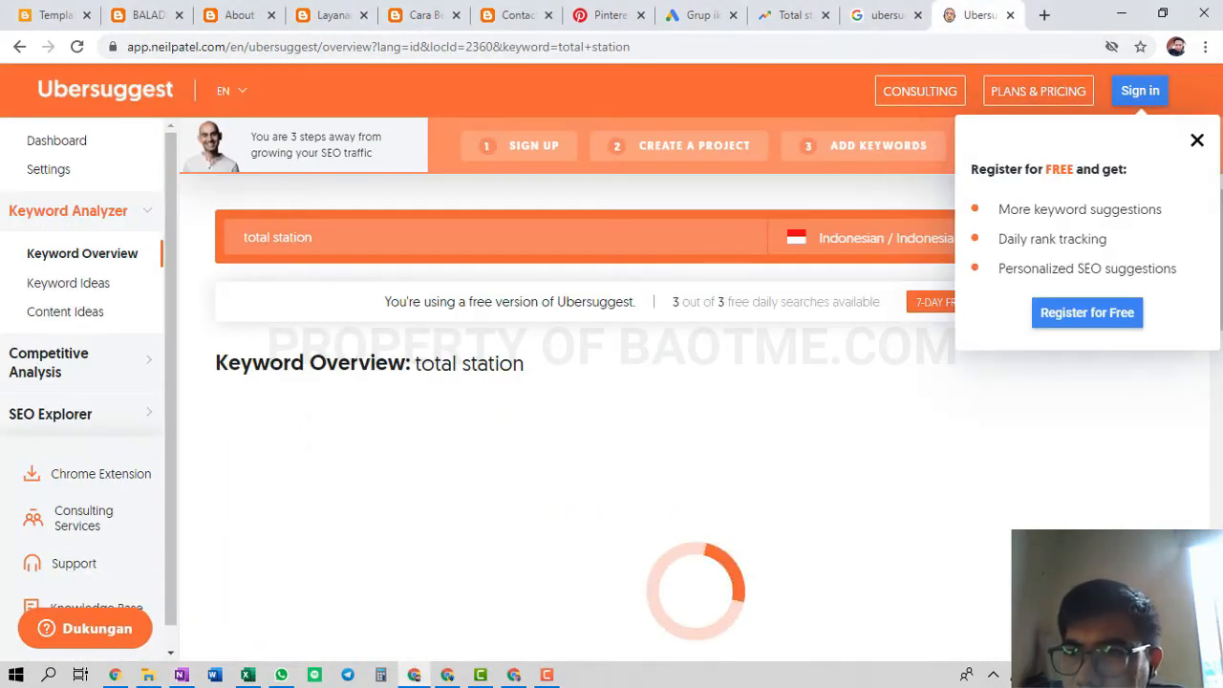
Review Ubersuggest's total station results: 3,600 volume, plus topcon, sokkia and nikon ideas
{"action": "left_click", "coordinate": [1195, 141]}
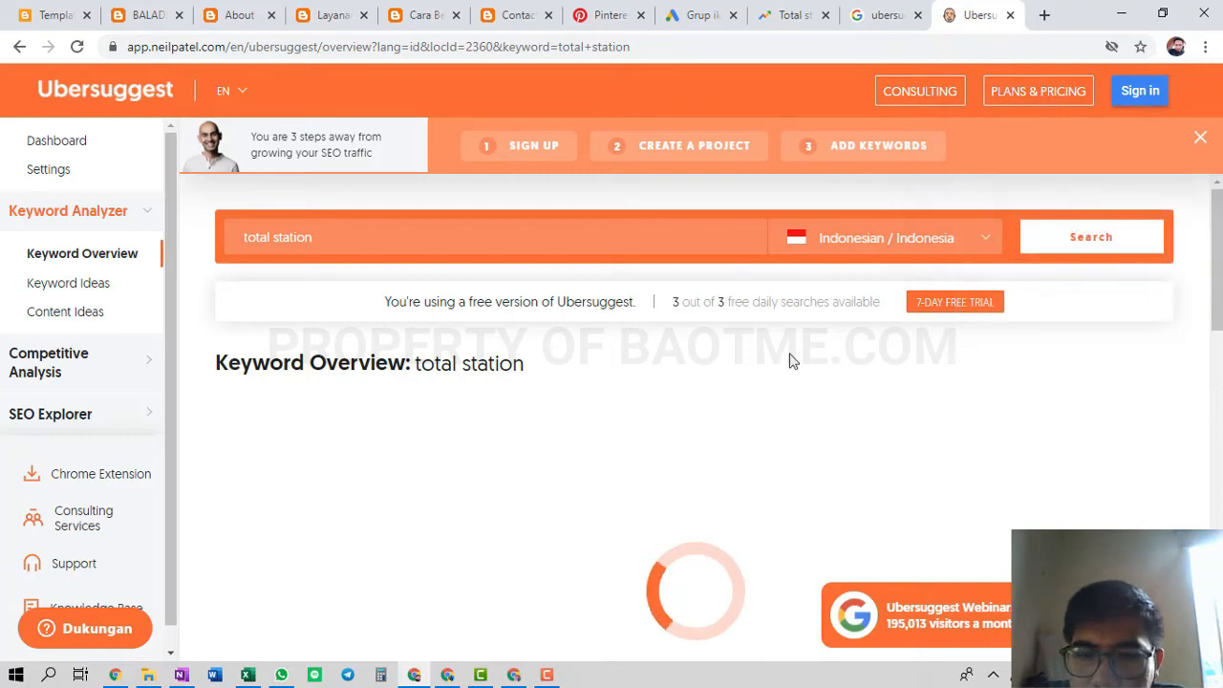
{"action": "scroll", "coordinate": [789, 361], "scroll_direction": "down", "scroll_amount": 2}
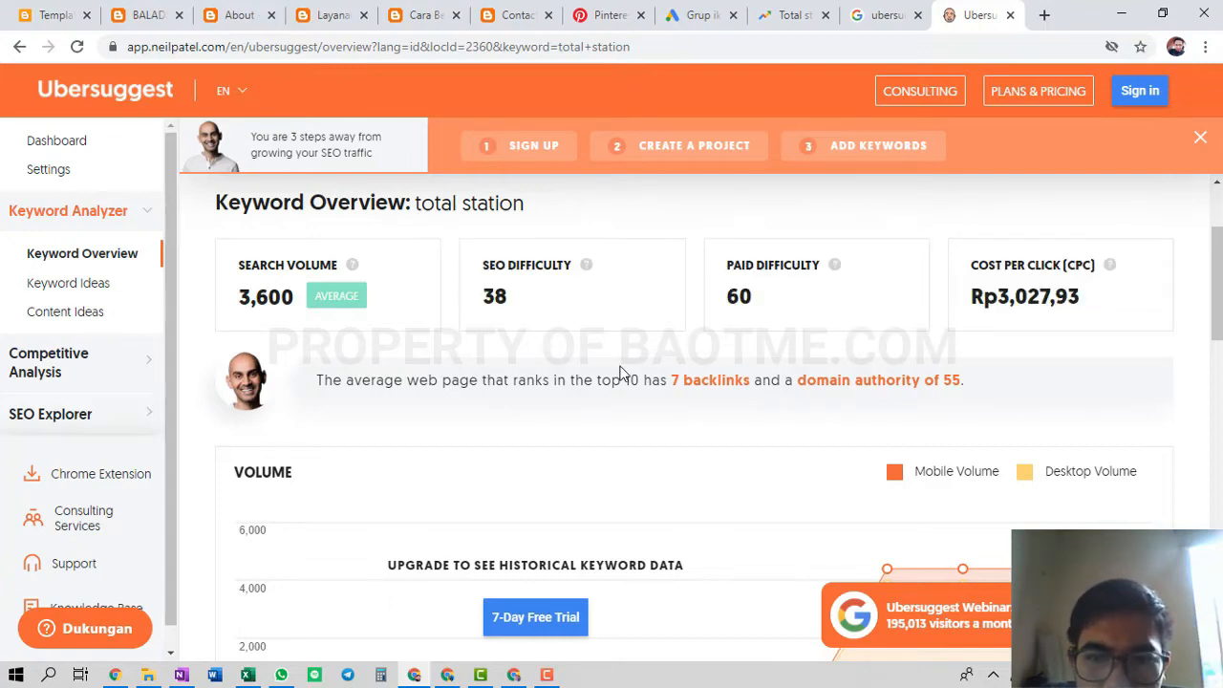
{"action": "scroll", "coordinate": [621, 373], "scroll_direction": "down", "scroll_amount": 5}
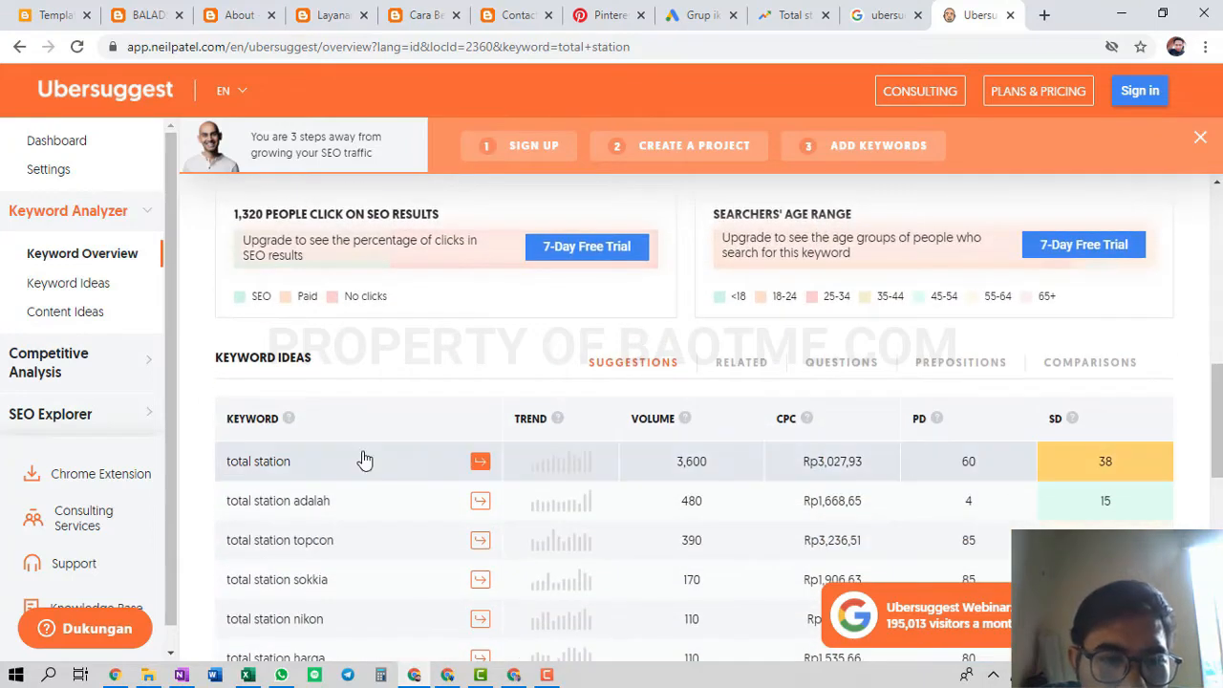
{"action": "scroll", "coordinate": [364, 460], "scroll_direction": "down", "scroll_amount": 2}
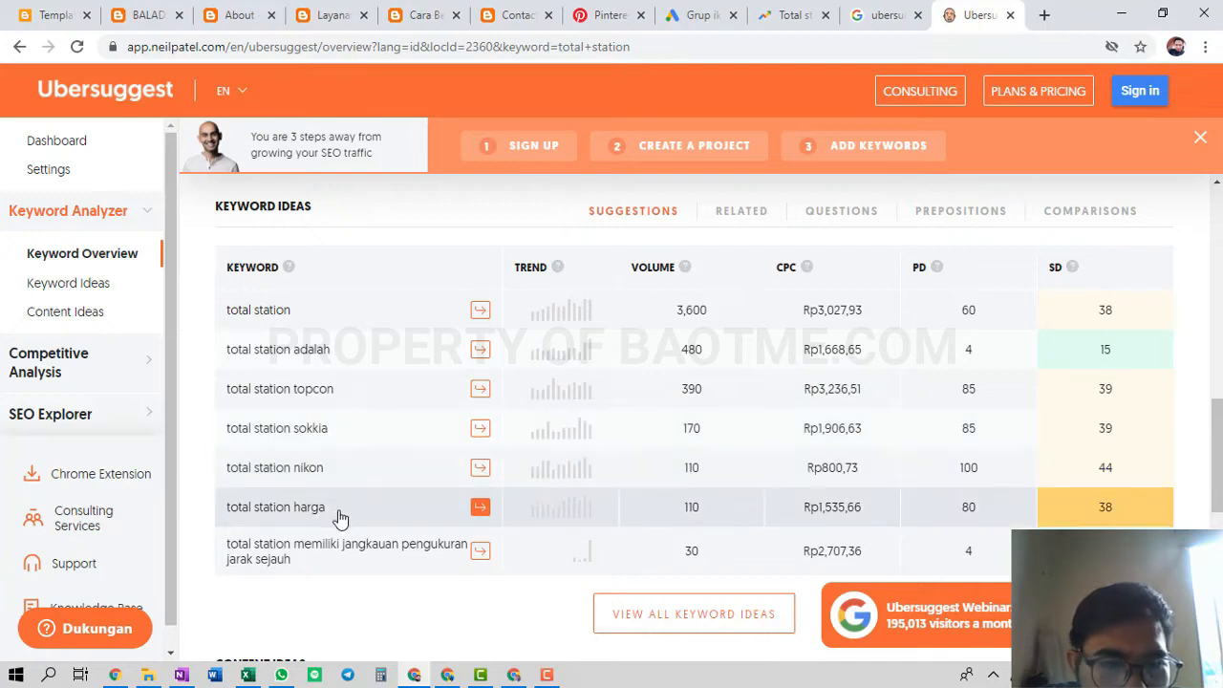
{"action": "scroll", "coordinate": [363, 445], "scroll_direction": "down", "scroll_amount": 6}
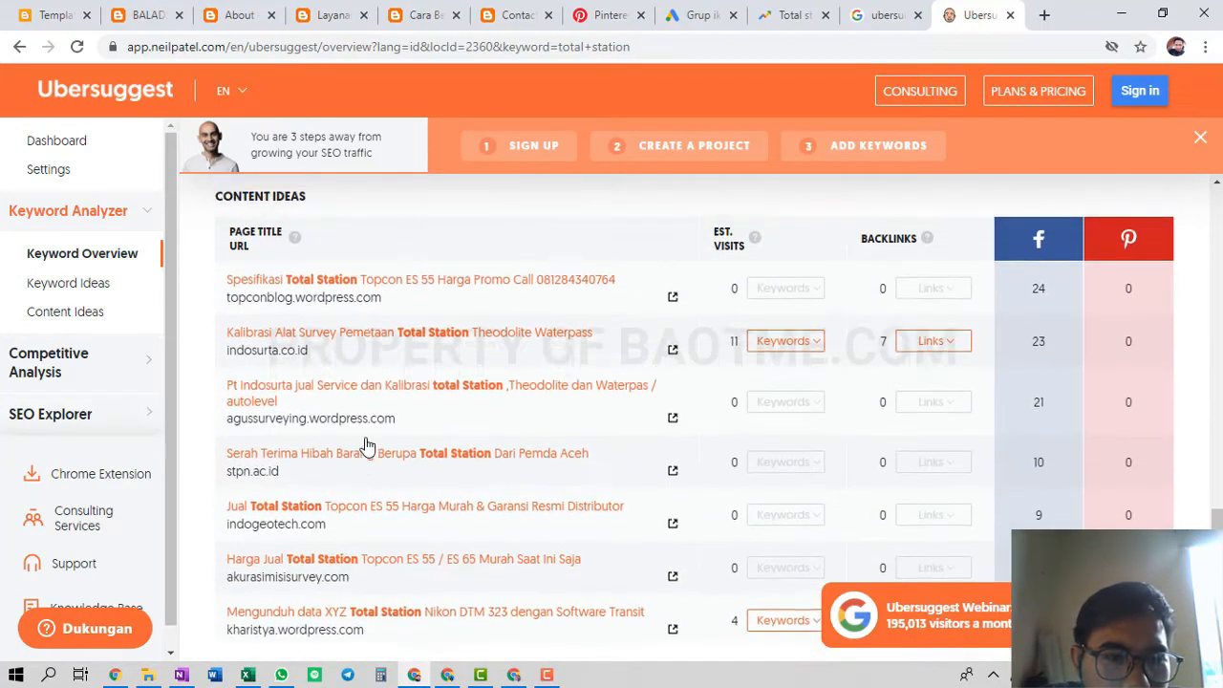
{"action": "scroll", "coordinate": [363, 445], "scroll_direction": "up", "scroll_amount": 6}
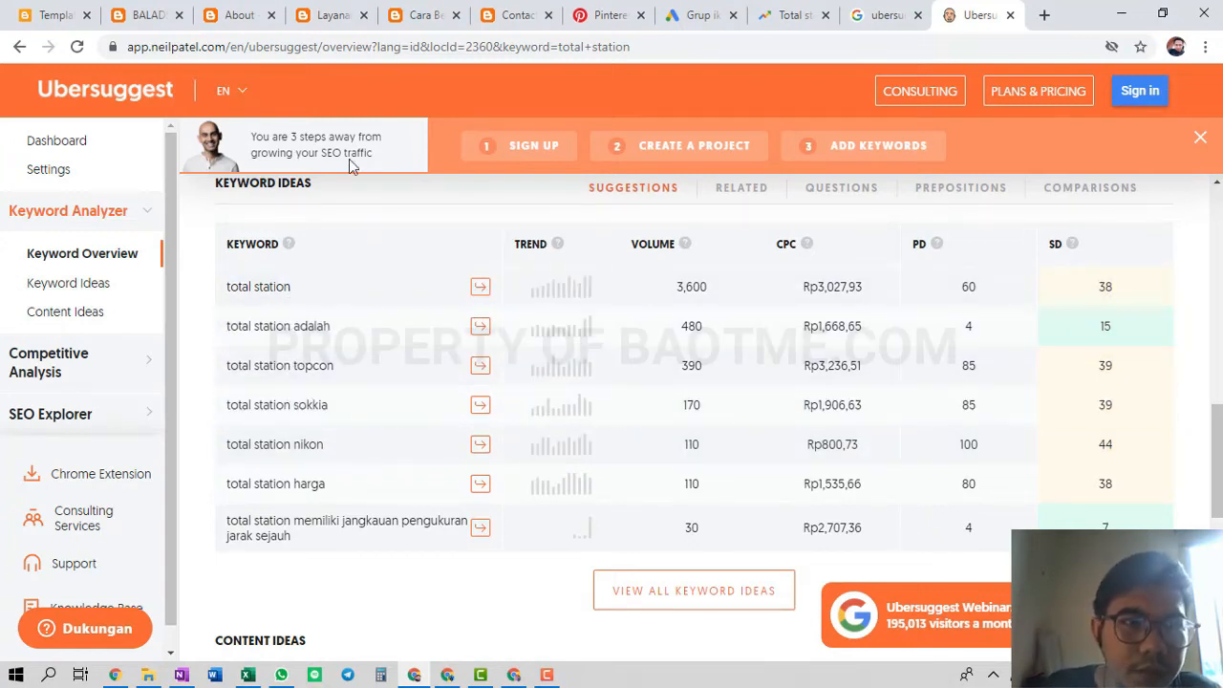
Delete all existing Alat Survey keywords and begin the new list with 'total station'
{"action": "left_click", "coordinate": [718, 11]}
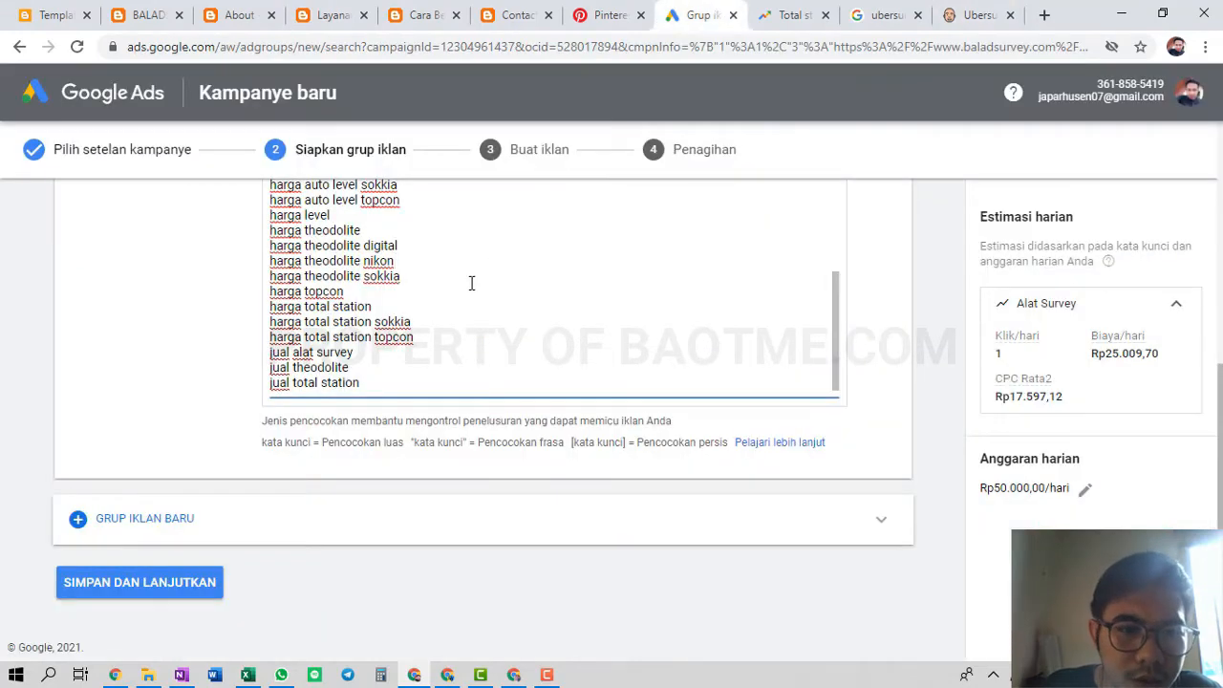
{"action": "scroll", "coordinate": [421, 346], "scroll_direction": "up", "scroll_amount": 8}
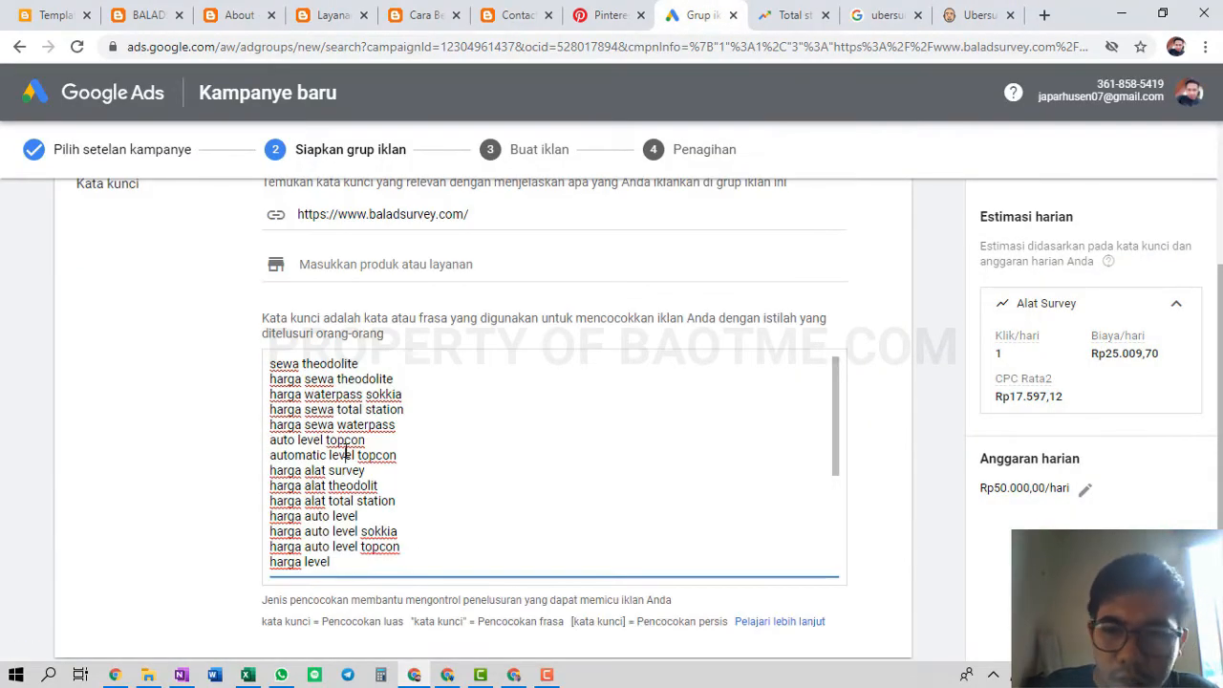
{"action": "key", "text": "ctrl+a"}
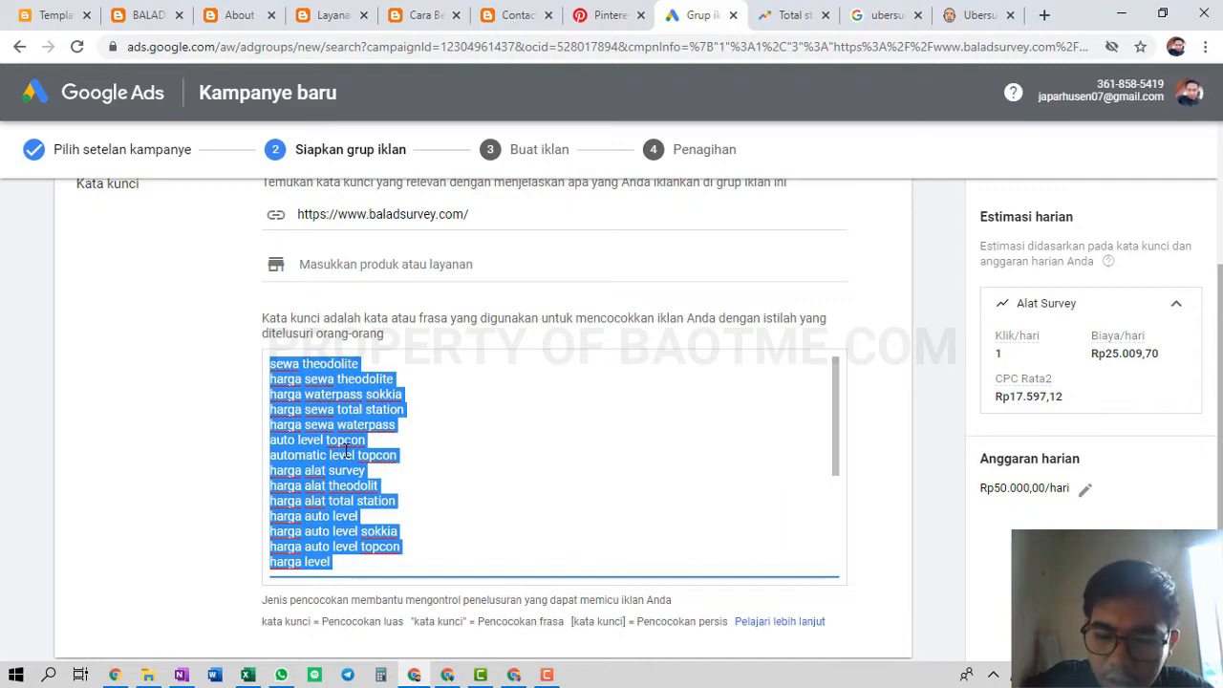
{"action": "key", "text": "BackSpace"}
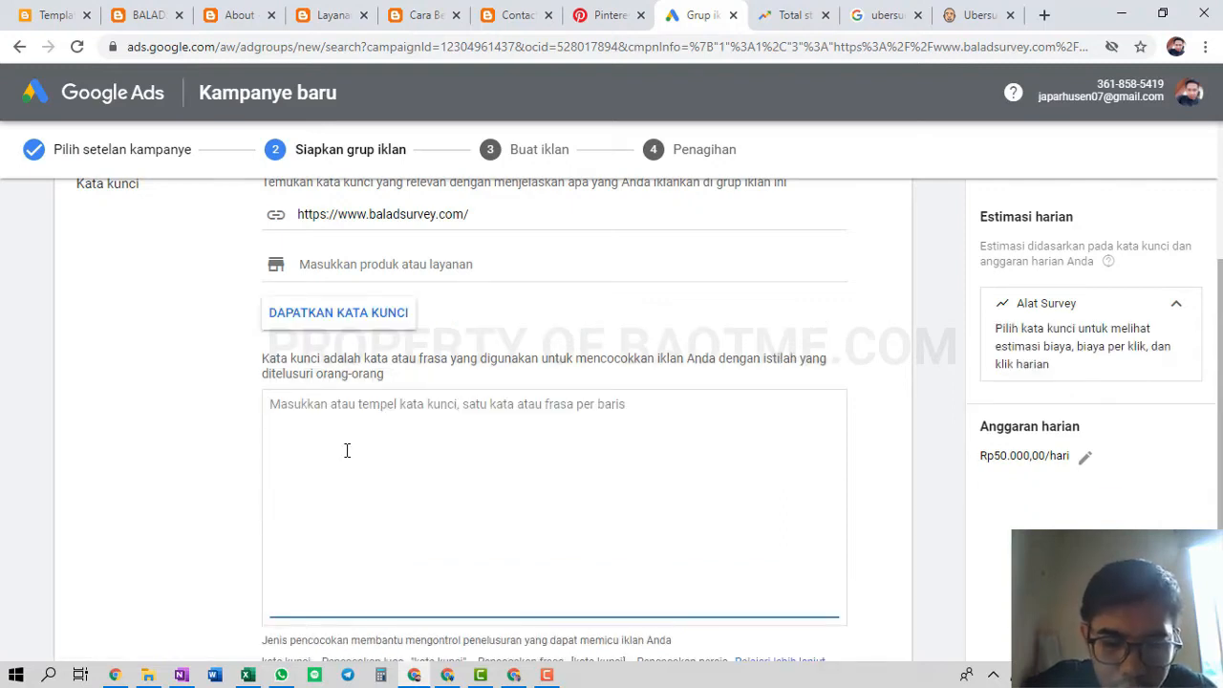
{"action": "type", "text": "TOTA"}
{"action": "key", "text": "BackSpace"}
{"action": "key", "text": "BackSpace"}
{"action": "type", "text": "total station"}
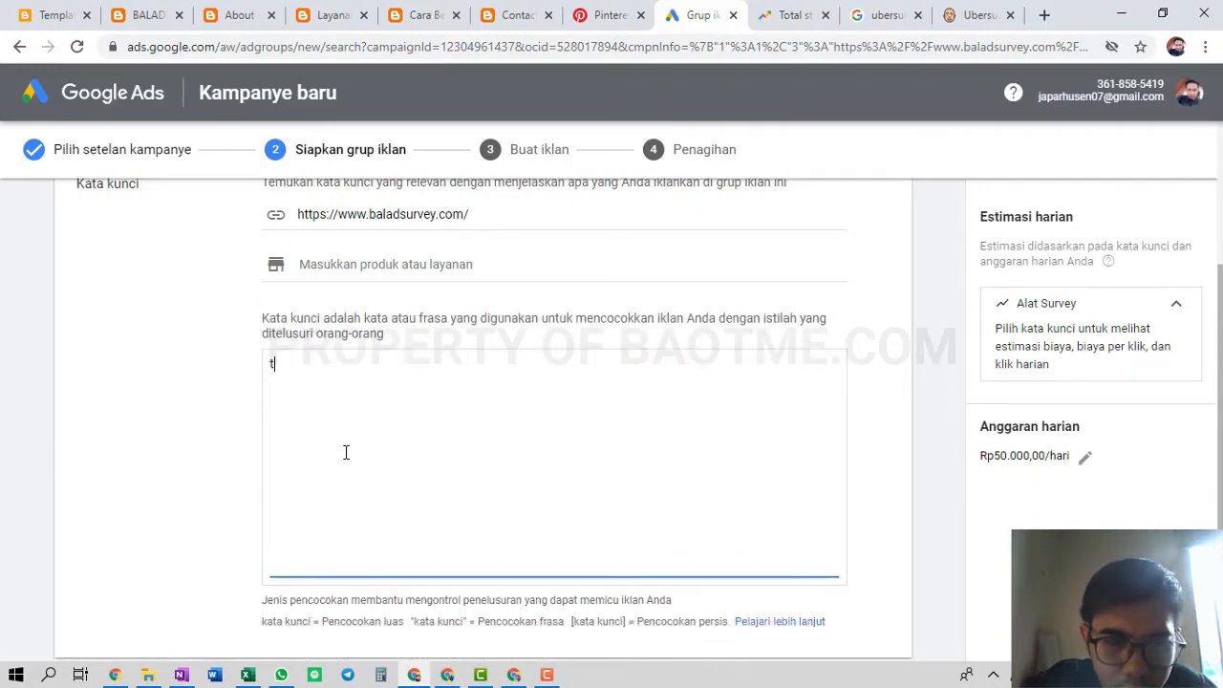
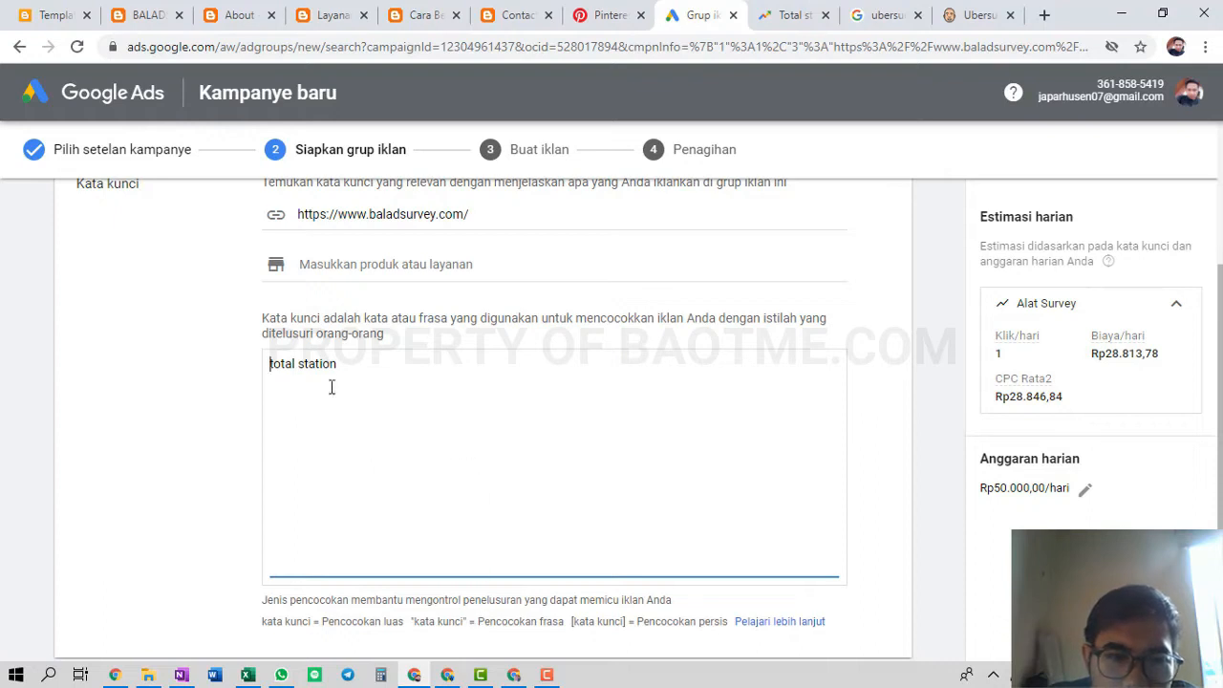
Wrap 'total station' in quotes and add 'jual total station bekas' on a new line
{"action": "left_click", "coordinate": [267, 355]}
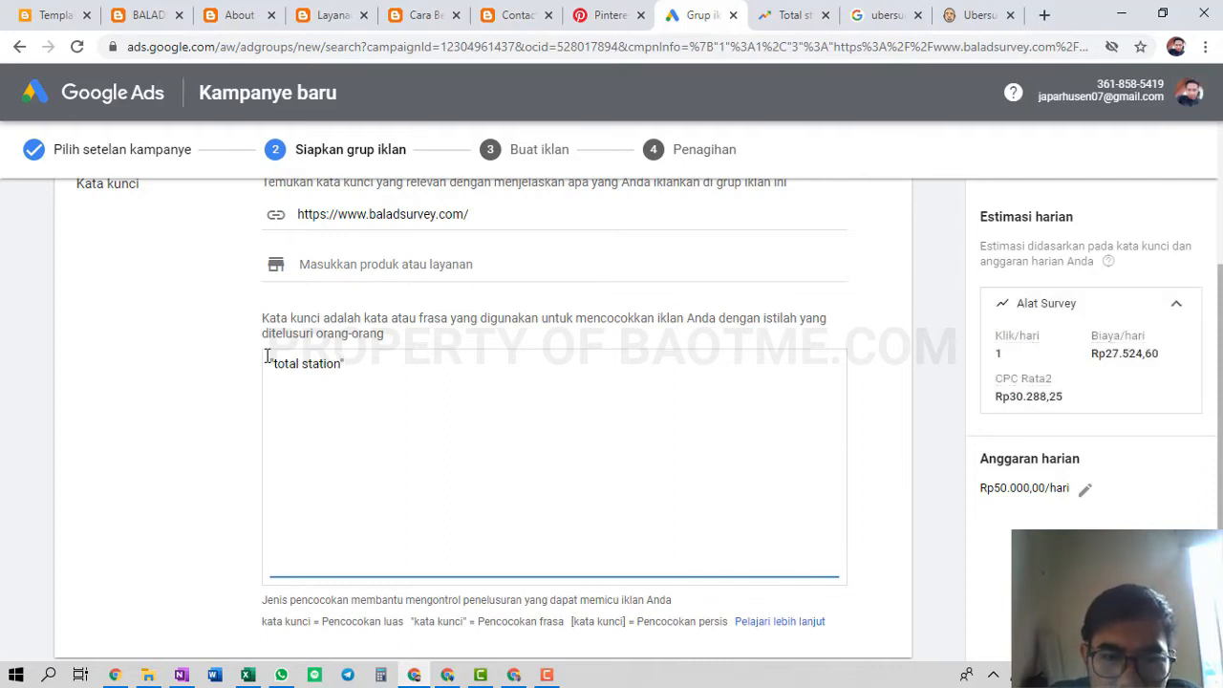
{"action": "key", "text": "Return"}
{"action": "type", "text": "jua"}
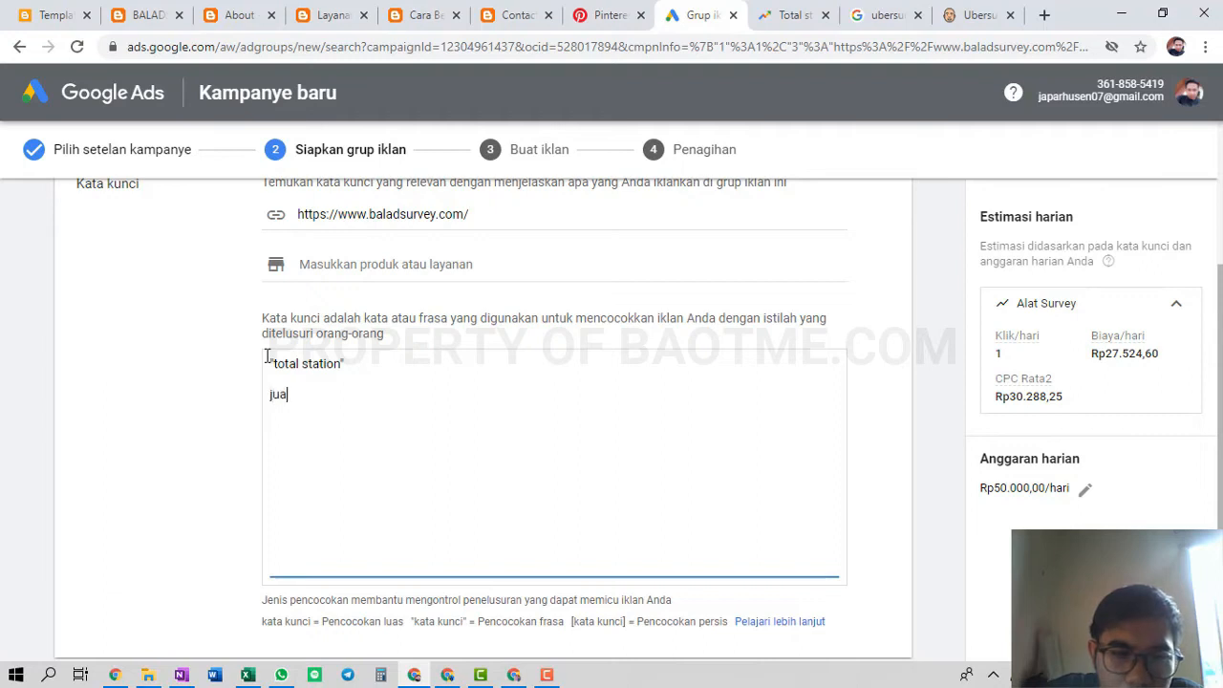
{"action": "type", "text": "l total statio"}
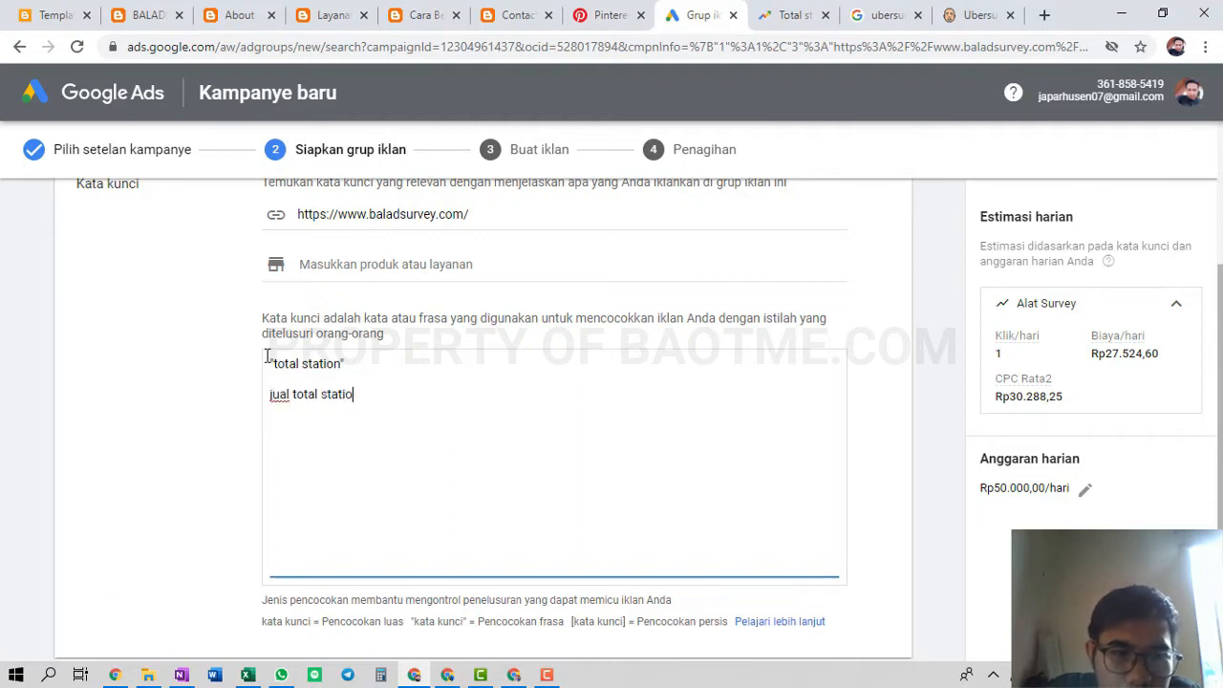
{"action": "type", "text": "n bekas"}
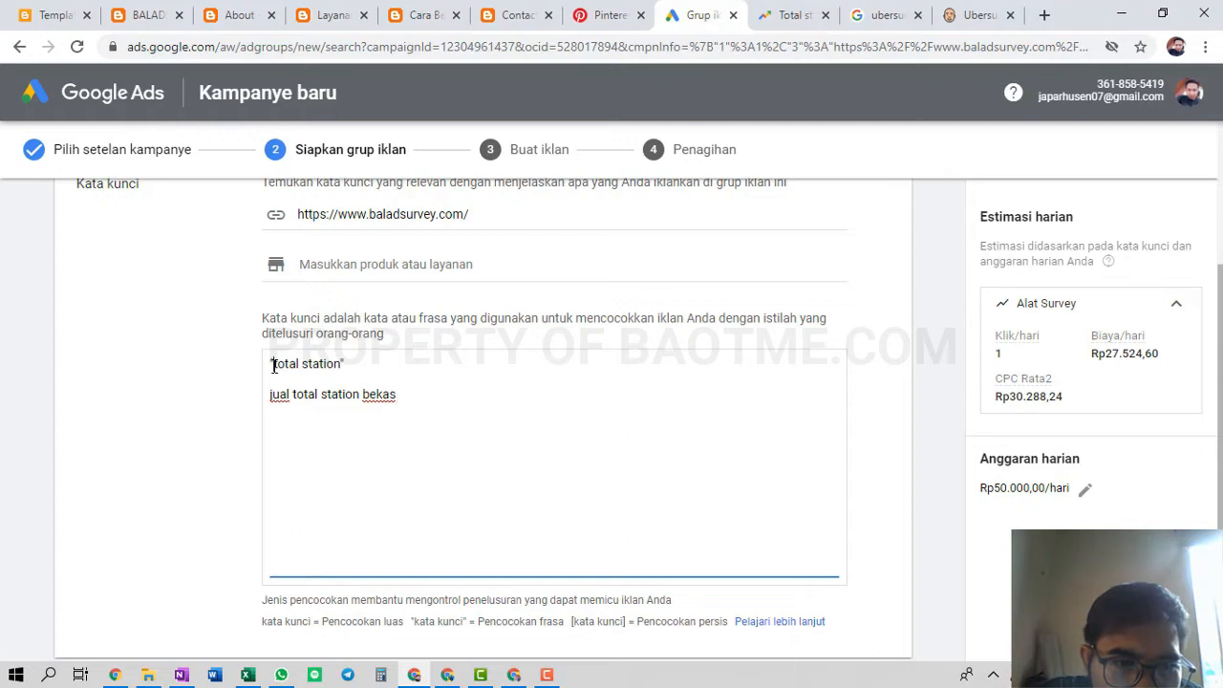
{"action": "triple_click", "coordinate": [273, 365]}
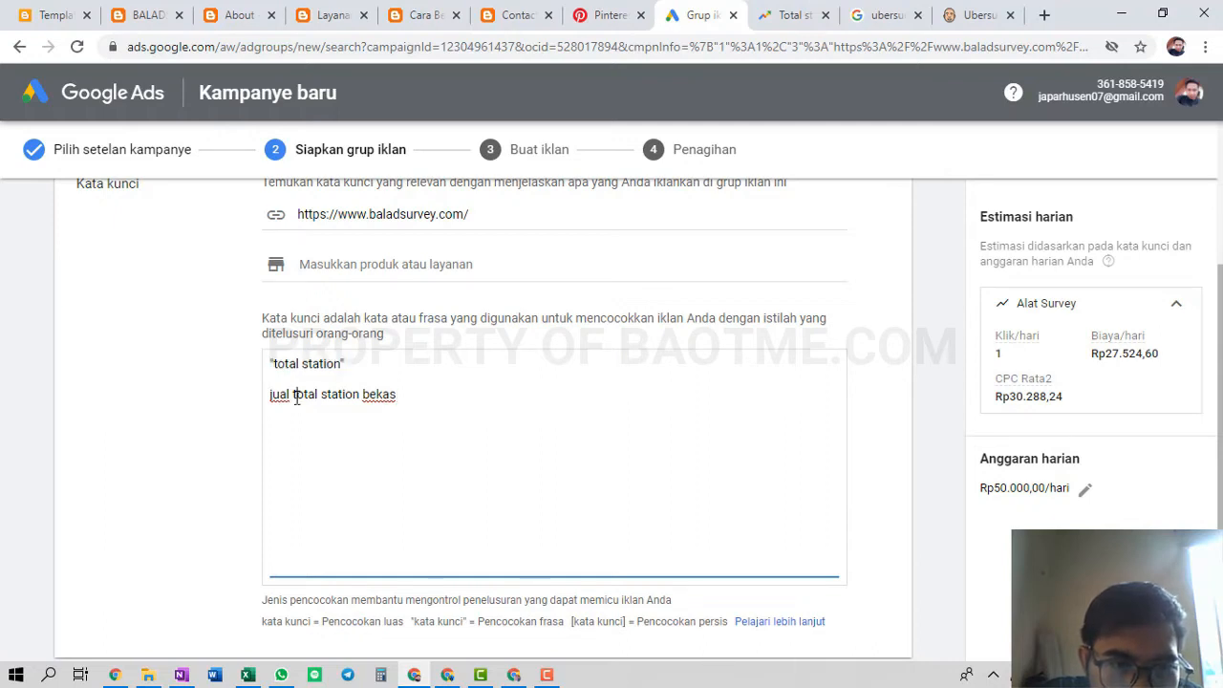
{"action": "triple_click", "coordinate": [296, 396]}
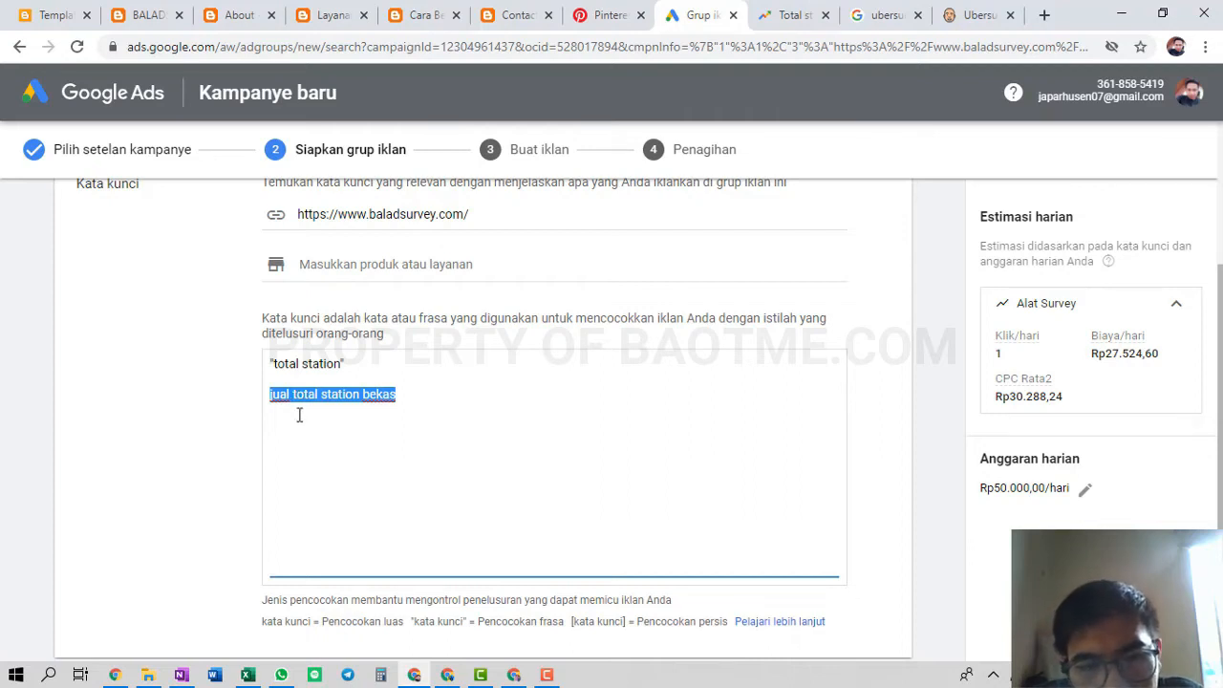
{"action": "left_click", "coordinate": [431, 407]}
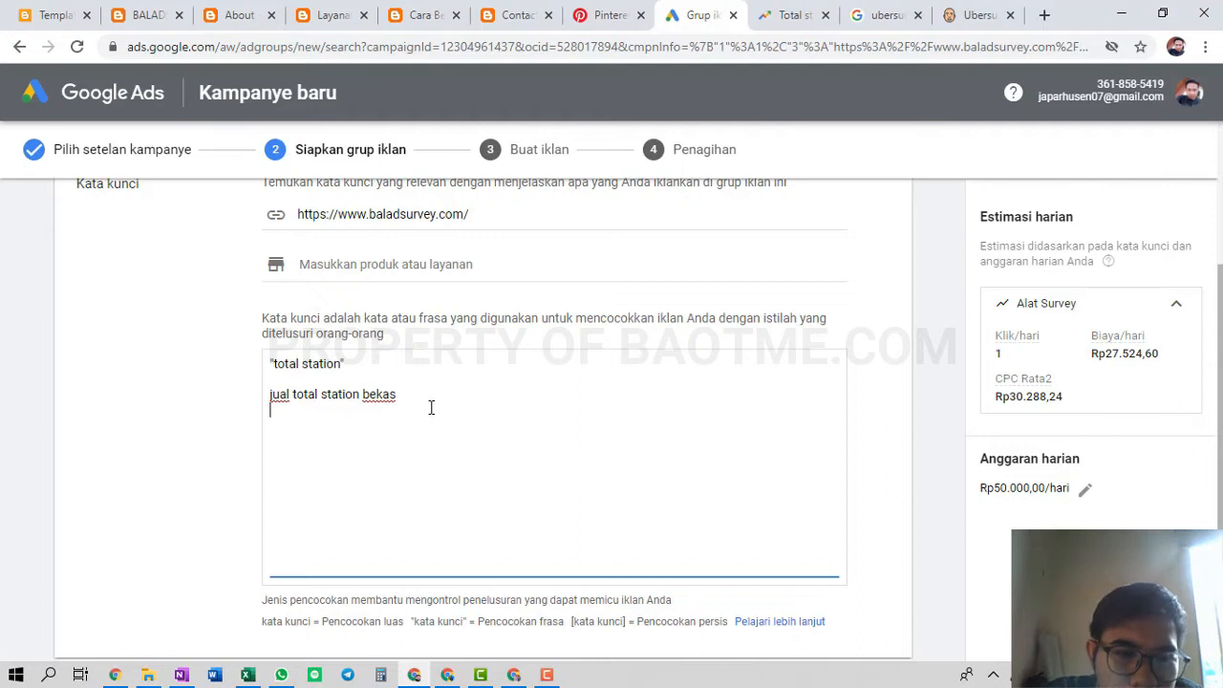
Add 'harga total station topcon' as a third keyword, then delete that line again
{"action": "type", "text": "h"}
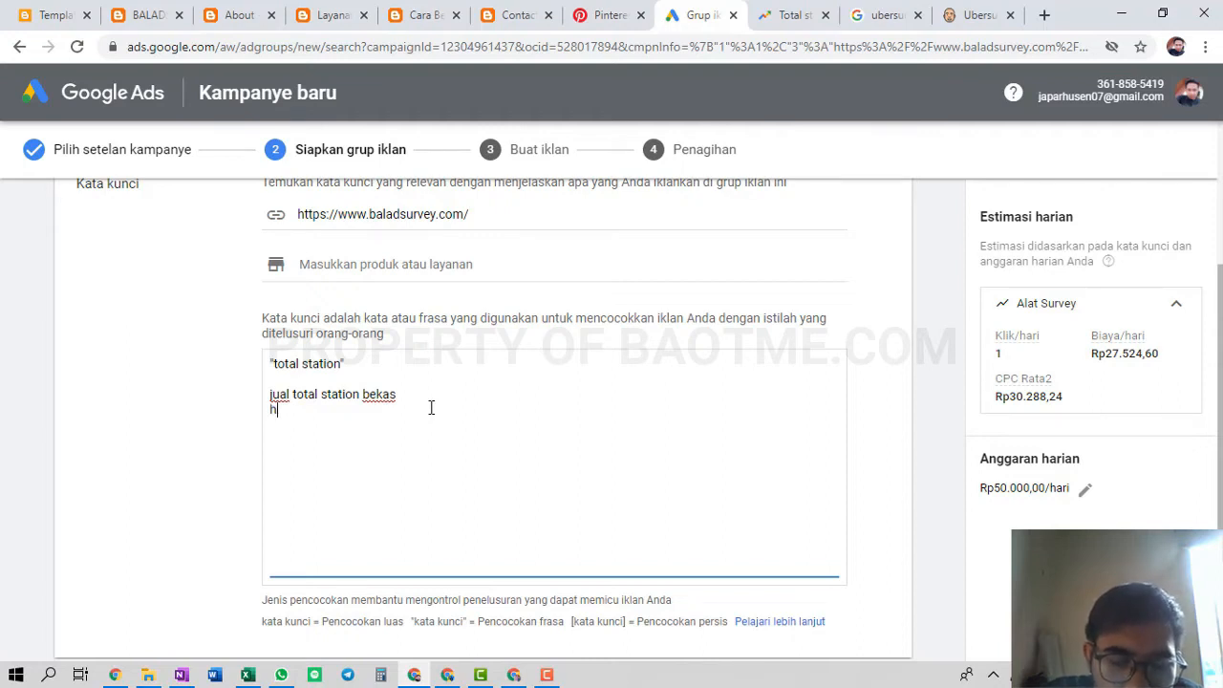
{"action": "type", "text": "arga total st"}
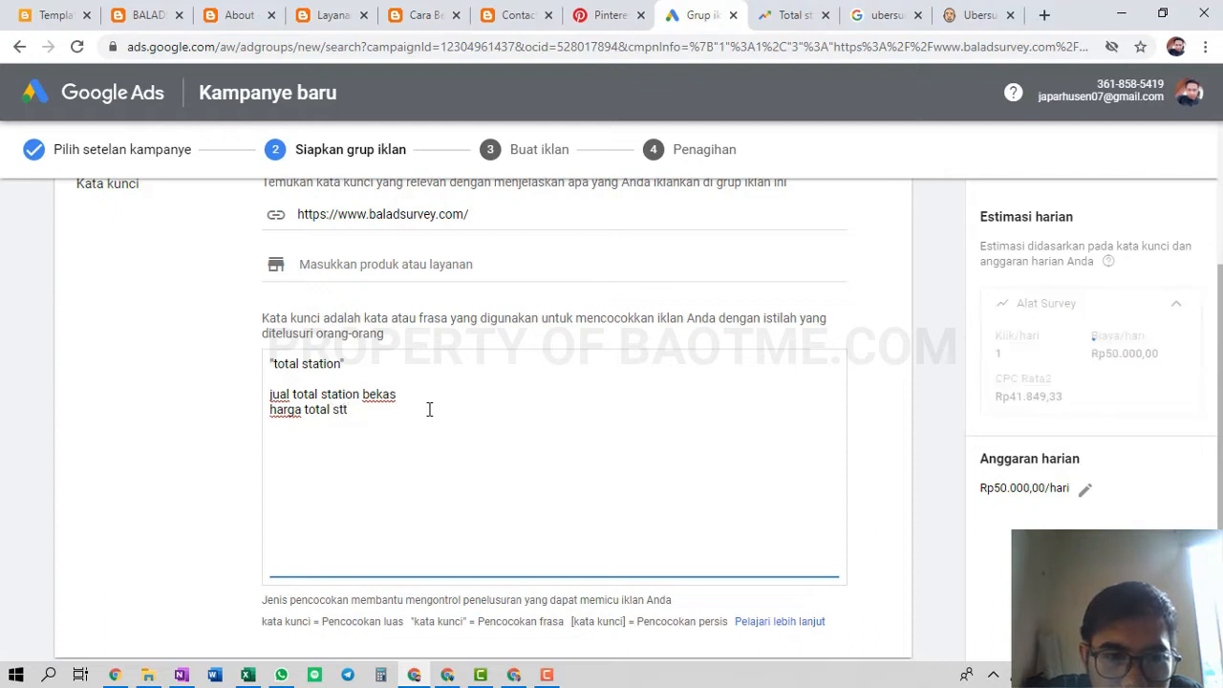
{"action": "type", "text": "ation"}
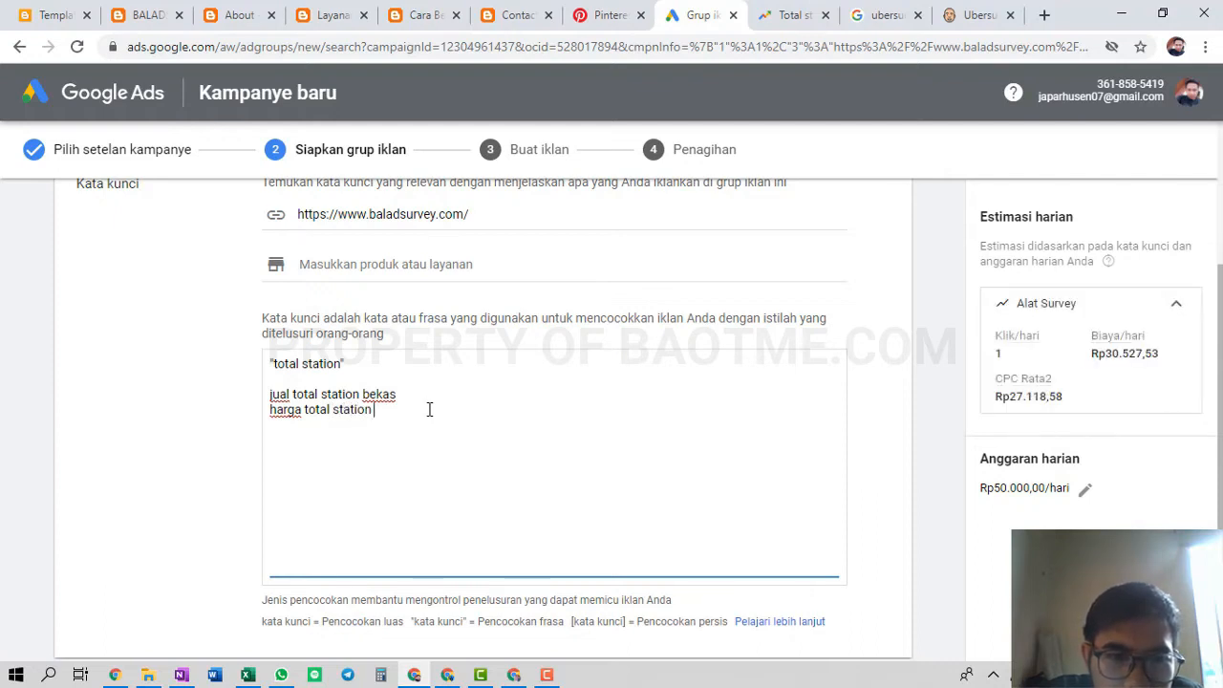
{"action": "type", "text": " topcon"}
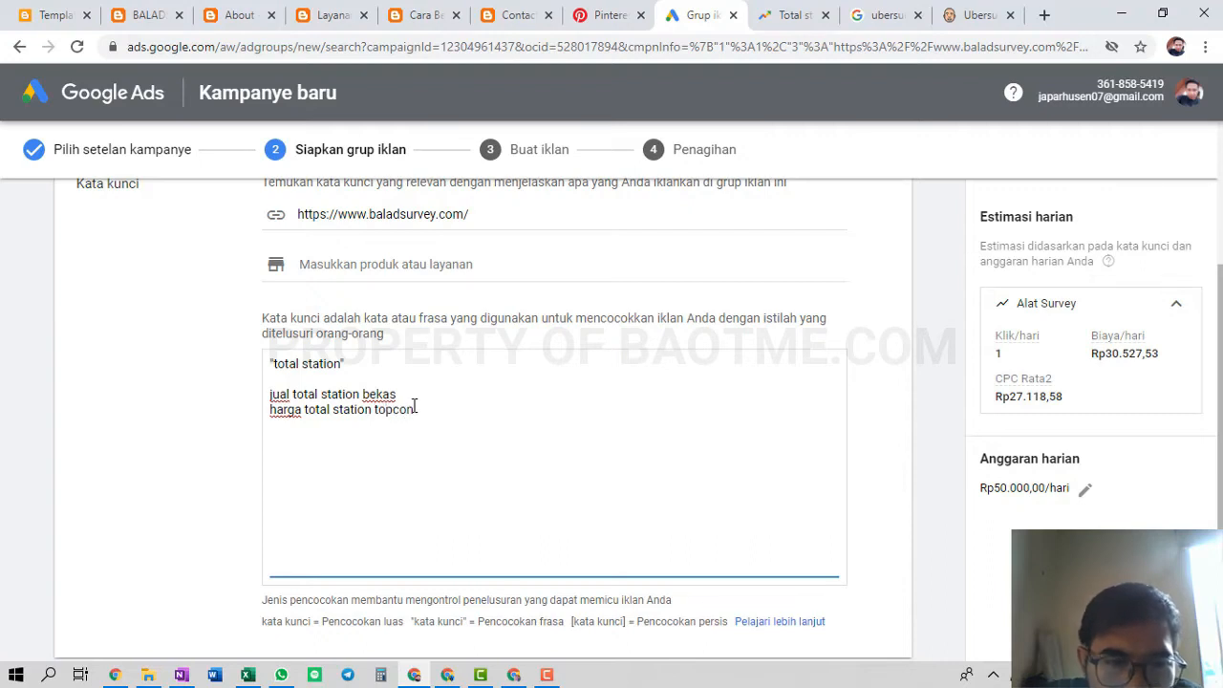
{"action": "left_click_drag", "start_coordinate": [369, 412], "coordinate": [302, 414]}
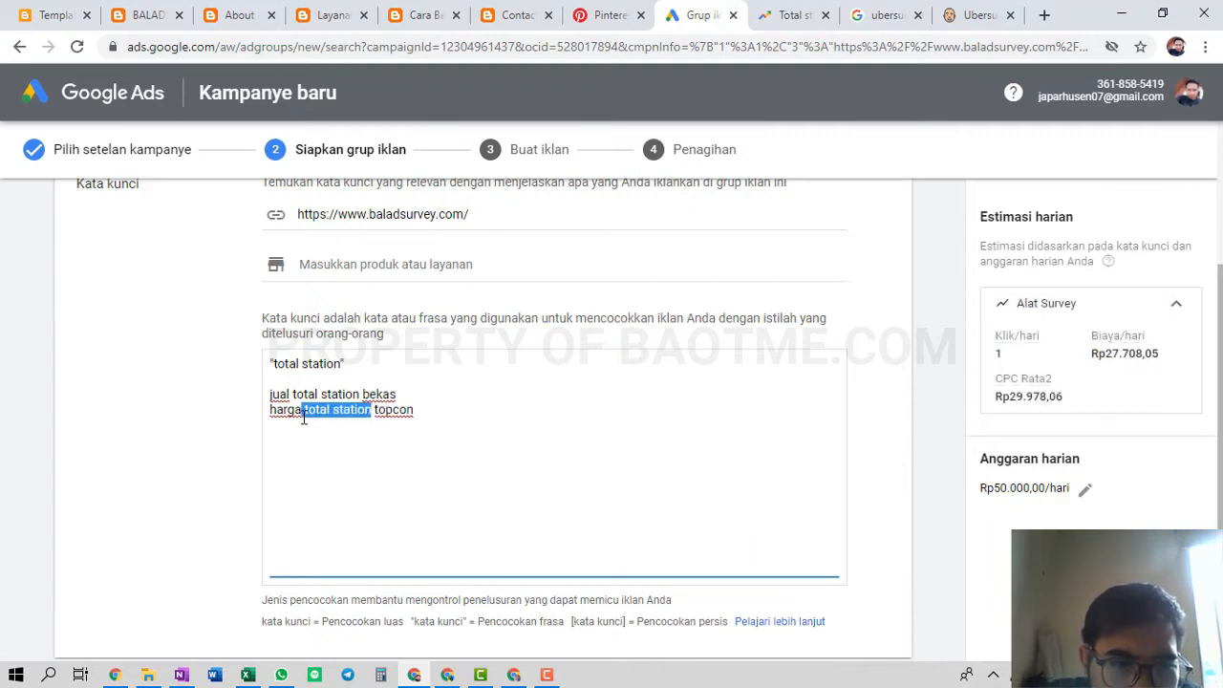
{"action": "left_click", "coordinate": [469, 390]}
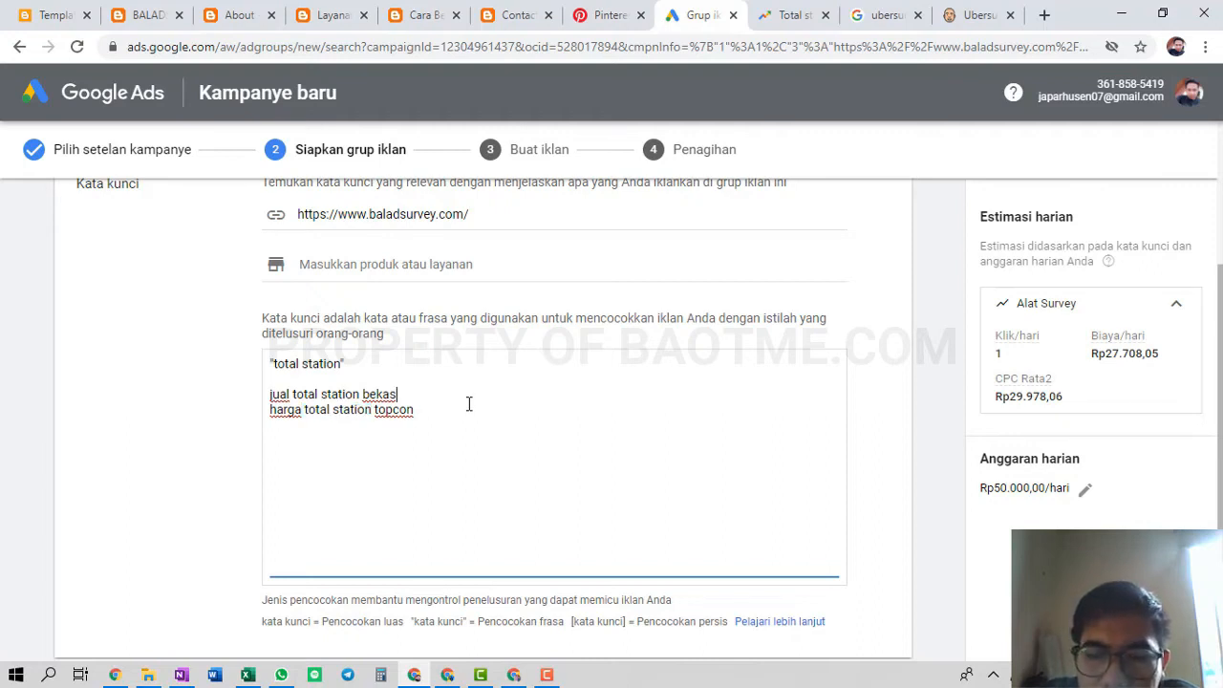
{"action": "triple_click", "coordinate": [445, 406]}
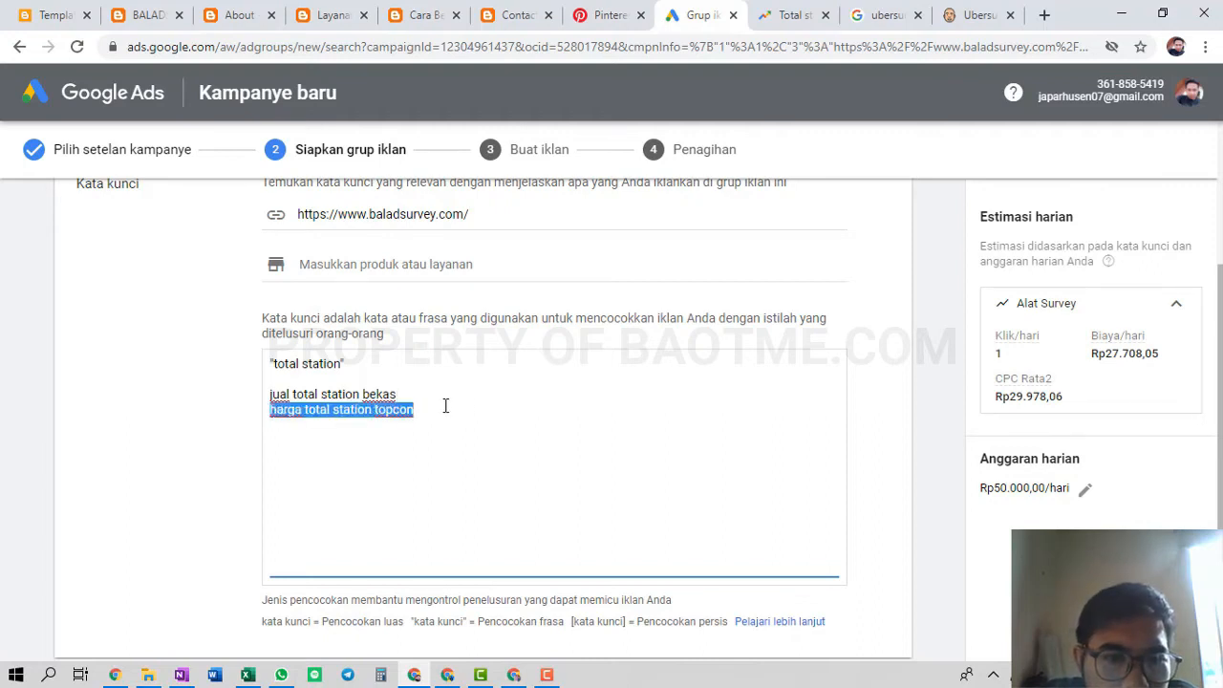
{"action": "key", "text": "BackSpace"}
{"action": "key", "text": "BackSpace"}
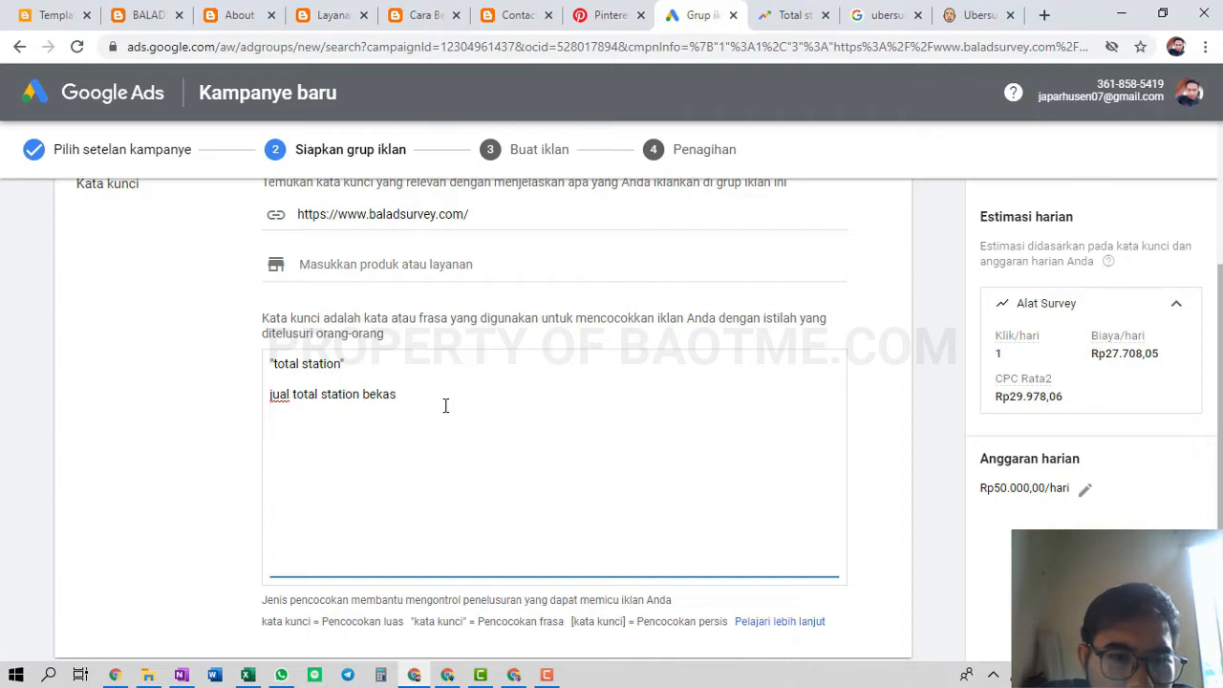
Replace 'jual total station bekas' with quoted keywords "total station topcon" and "total station bekas"
{"action": "triple_click", "coordinate": [272, 394]}
{"action": "key", "text": "BackSpace"}
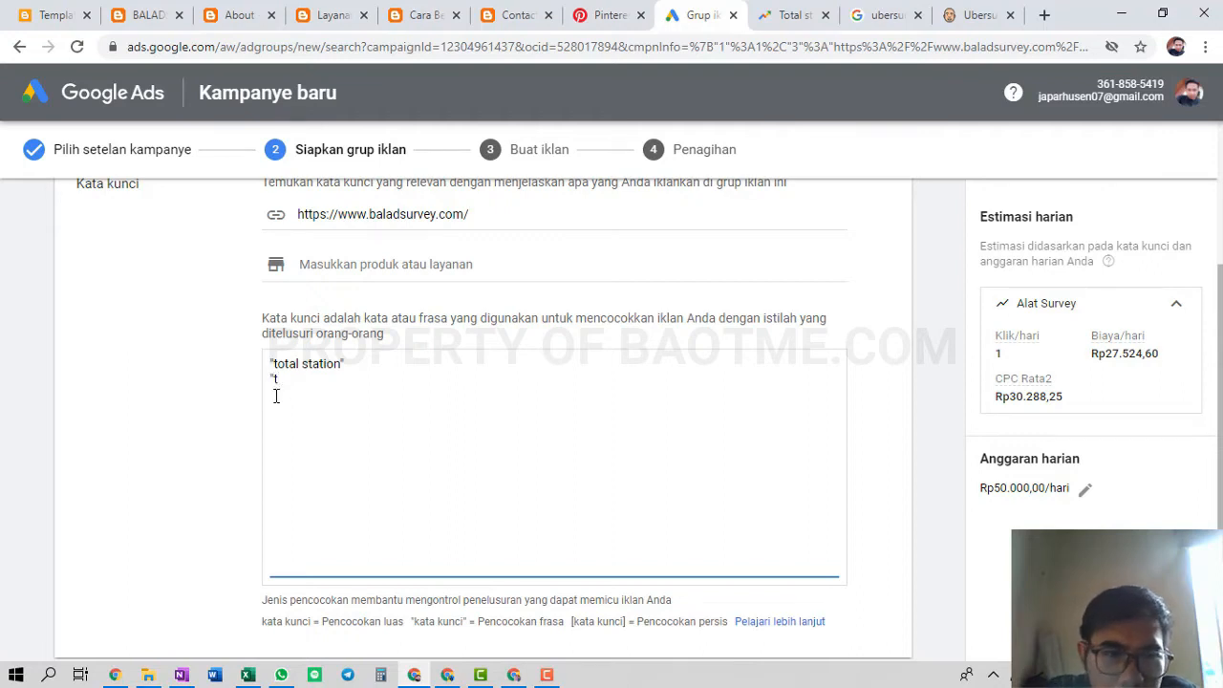
{"action": "type", "text": "otal "}
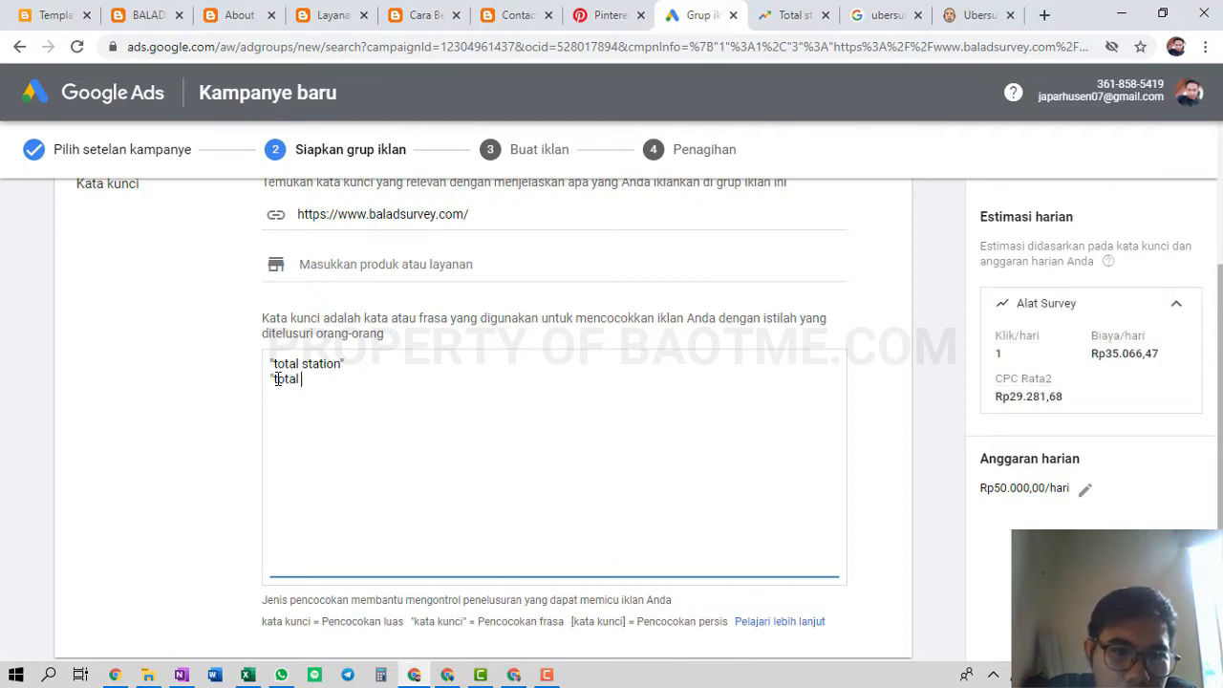
{"action": "type", "text": "station topcon"}
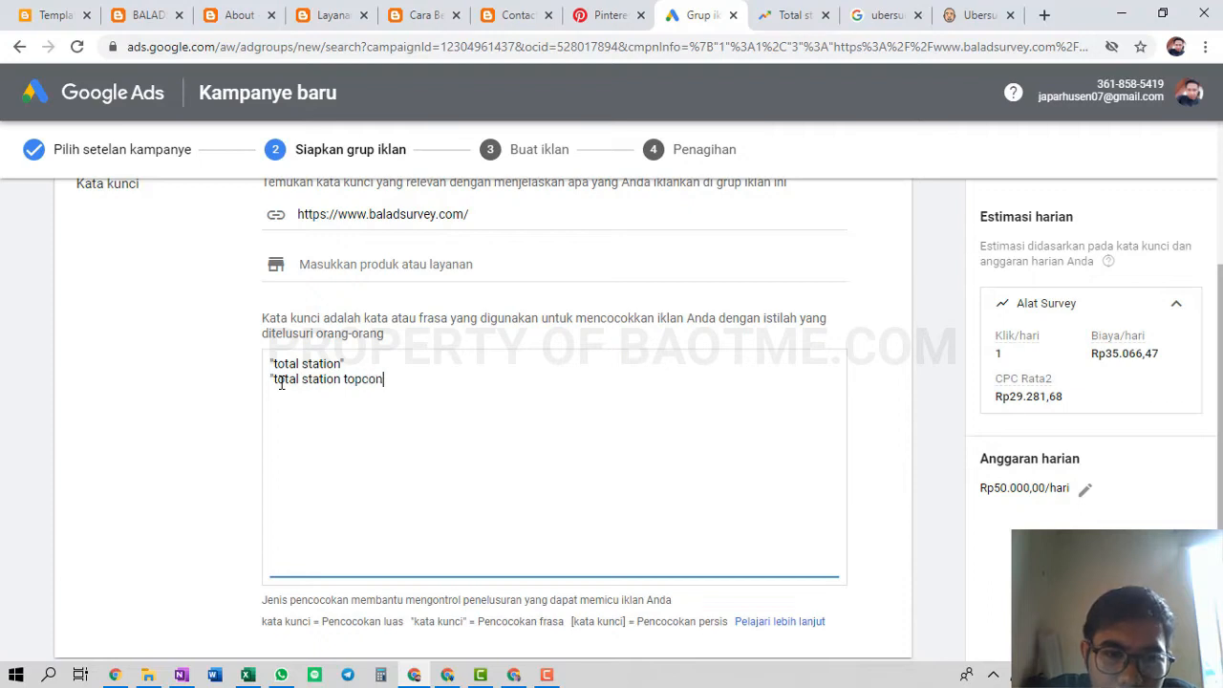
{"action": "type", "text": "\""}
{"action": "key", "text": "Return"}
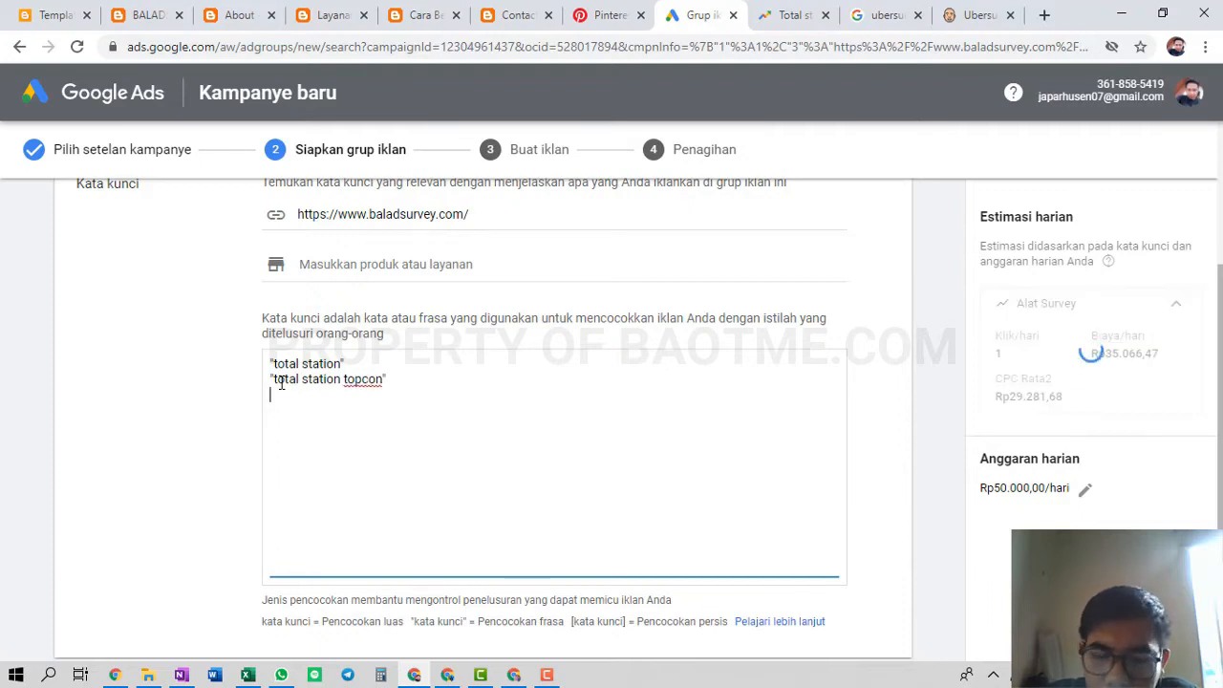
{"action": "type", "text": "\"total station"}
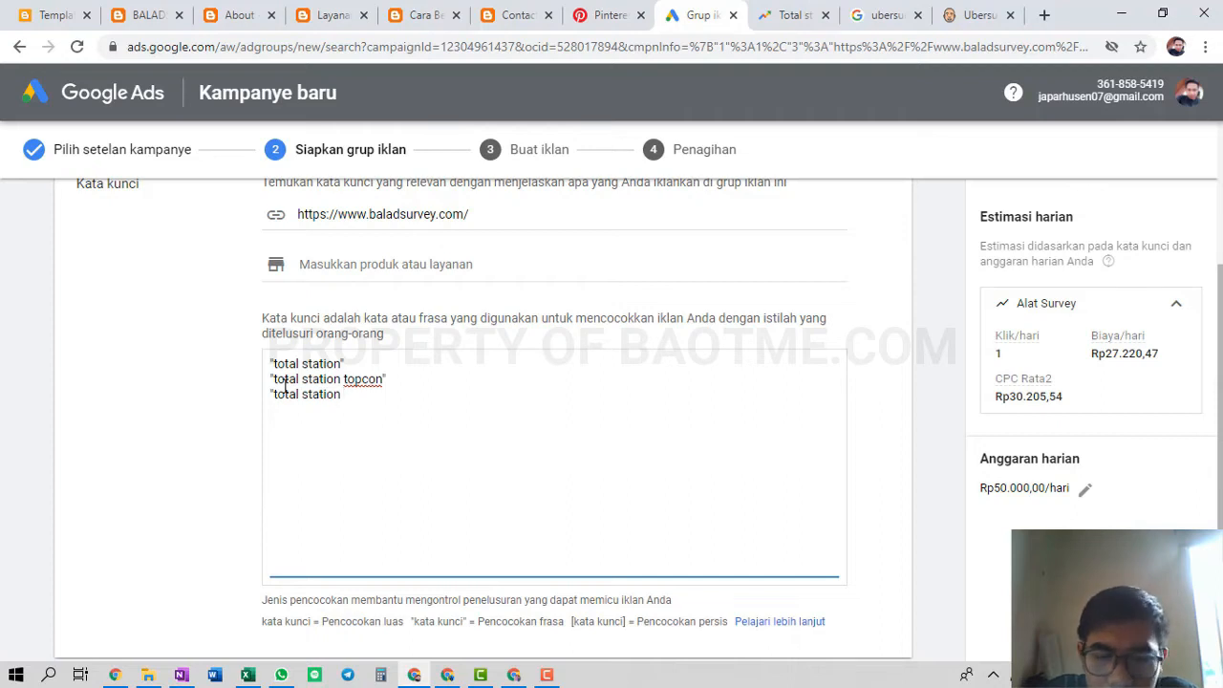
{"action": "type", "text": " bea"}
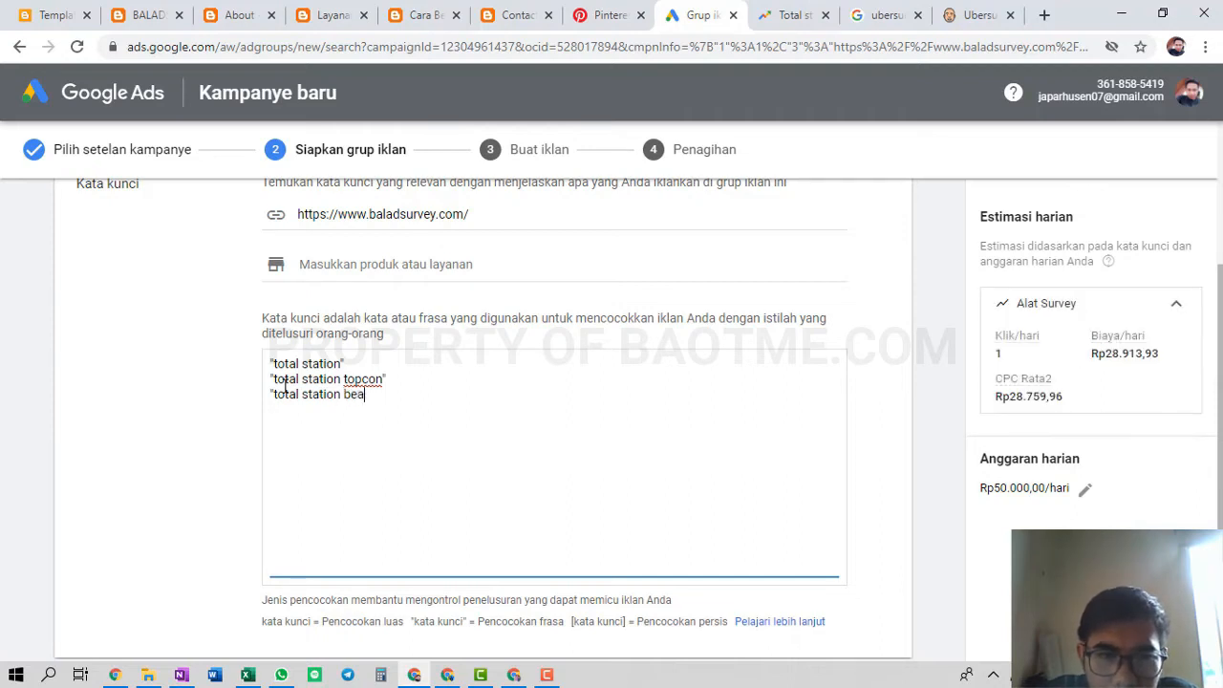
{"action": "key", "text": "BackSpace"}
{"action": "type", "text": "kas\""}
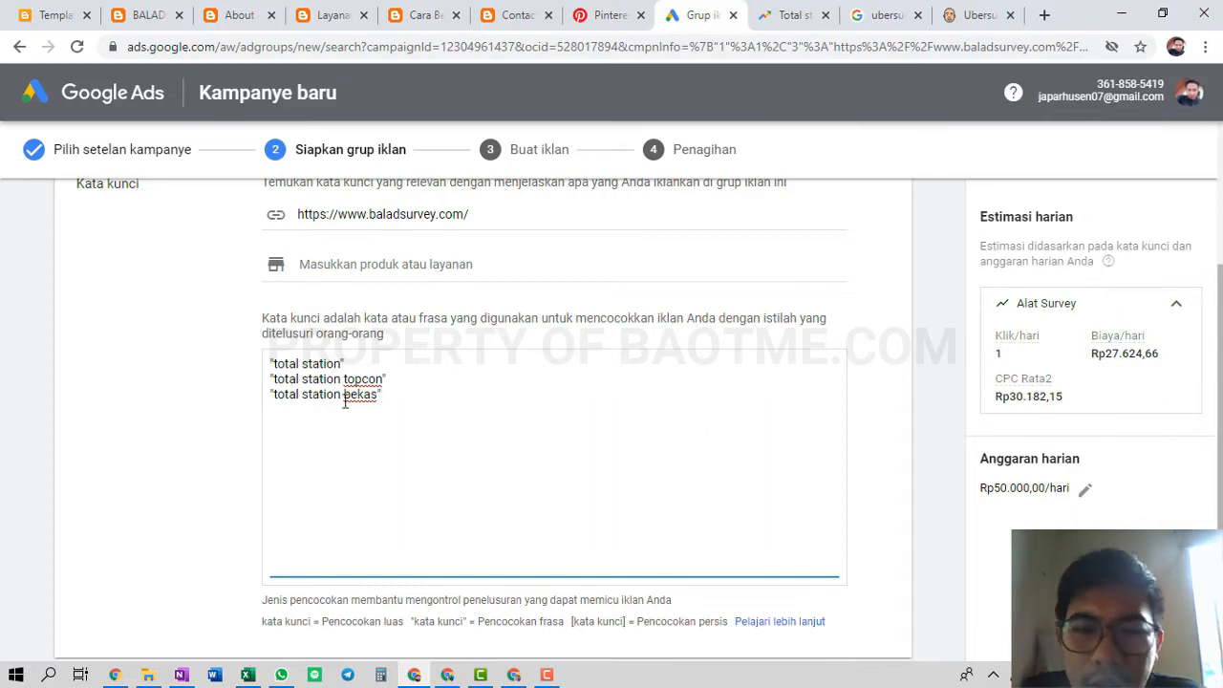
{"action": "scroll", "coordinate": [346, 399], "scroll_direction": "down", "scroll_amount": 3}
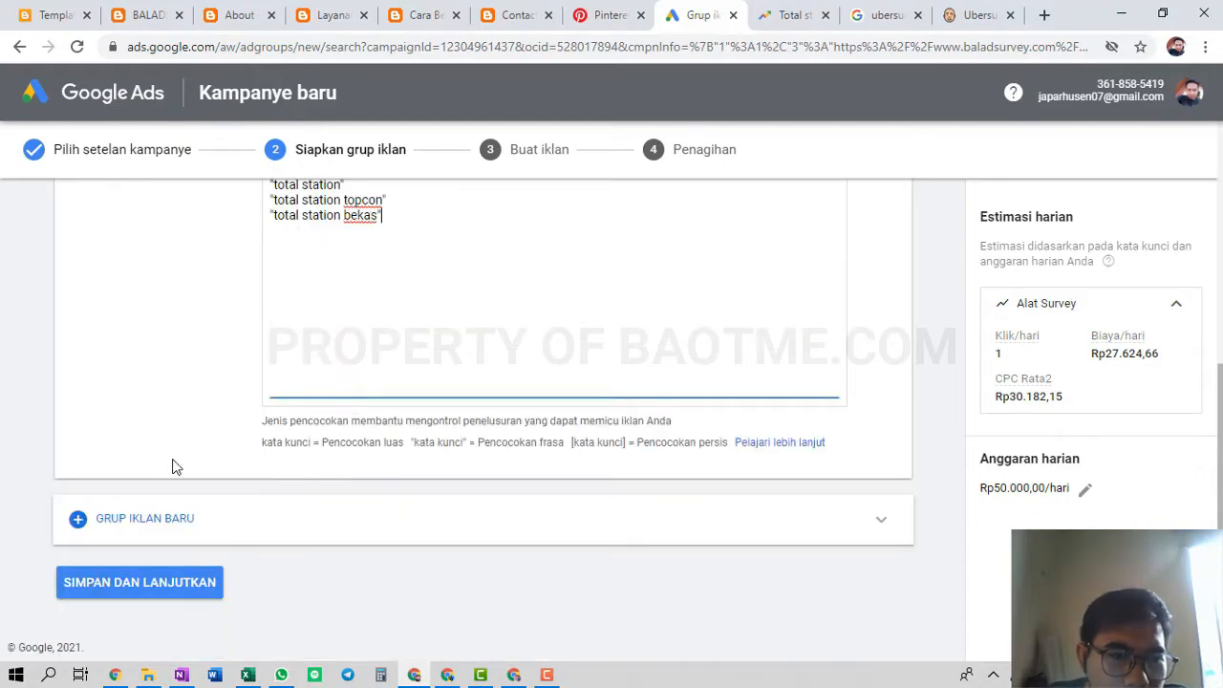
{"action": "scroll", "coordinate": [418, 391], "scroll_direction": "up", "scroll_amount": 1}
{"action": "scroll", "coordinate": [255, 507], "scroll_direction": "down", "scroll_amount": 1}
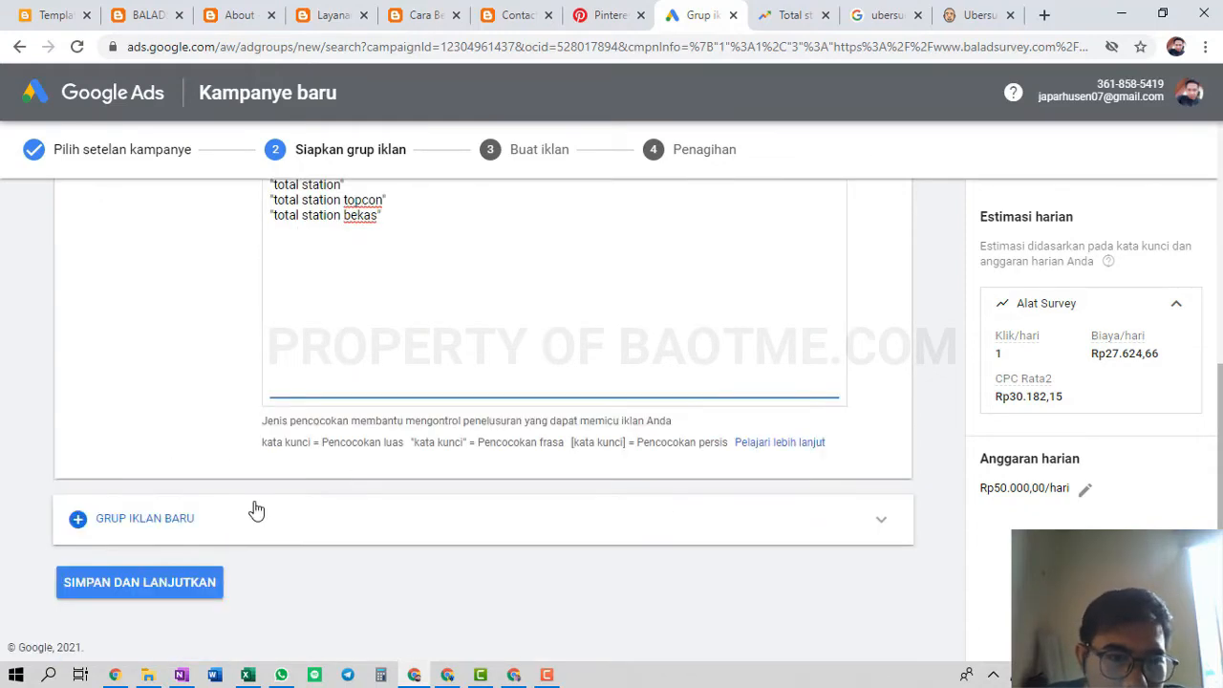
Save the ad group and continue to the ad-creation step
{"action": "left_click", "coordinate": [170, 593]}
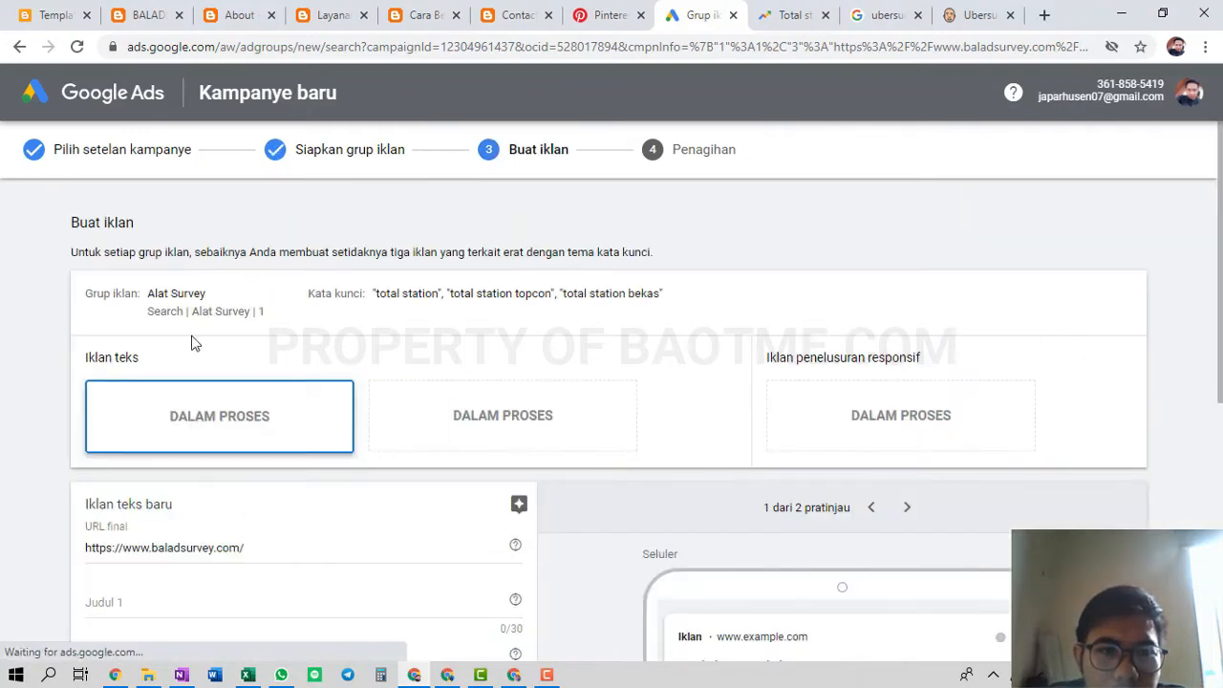
{"action": "scroll", "coordinate": [423, 420], "scroll_direction": "down", "scroll_amount": 2}
{"action": "scroll", "coordinate": [265, 359], "scroll_direction": "up", "scroll_amount": 2}
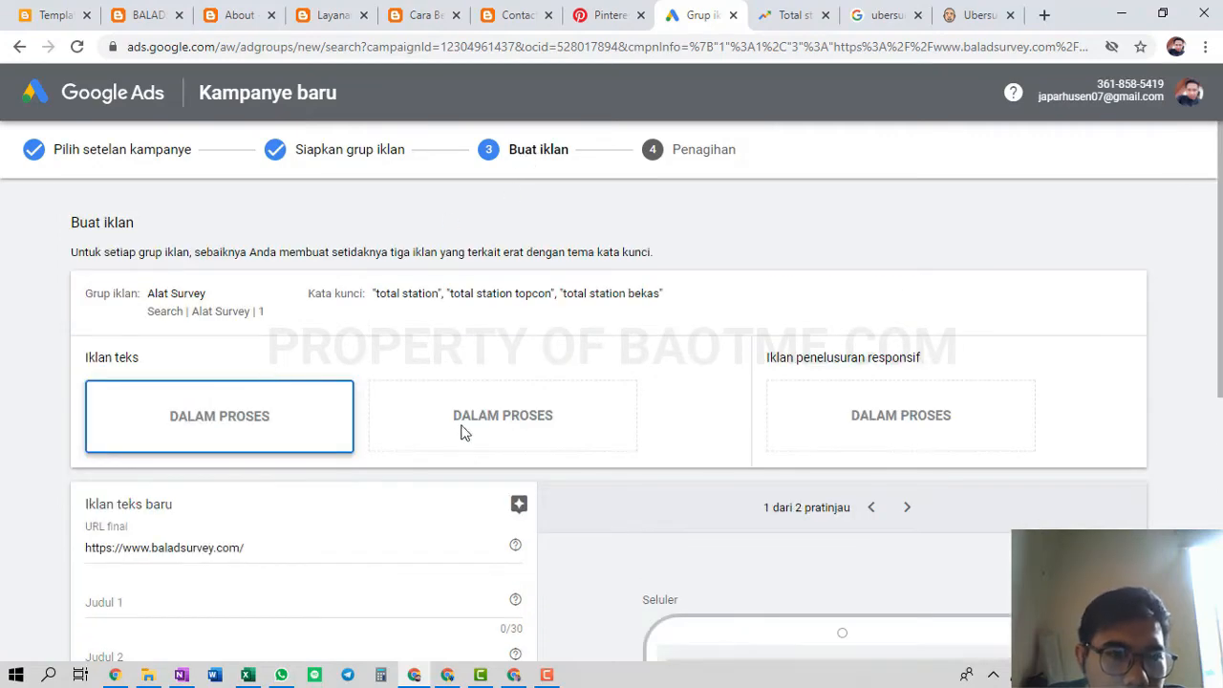
{"action": "scroll", "coordinate": [190, 544], "scroll_direction": "down", "scroll_amount": 2}
Return to the new text ad's empty headline fields and place the cursor in Judul 1
{"action": "left_click", "coordinate": [218, 416]}
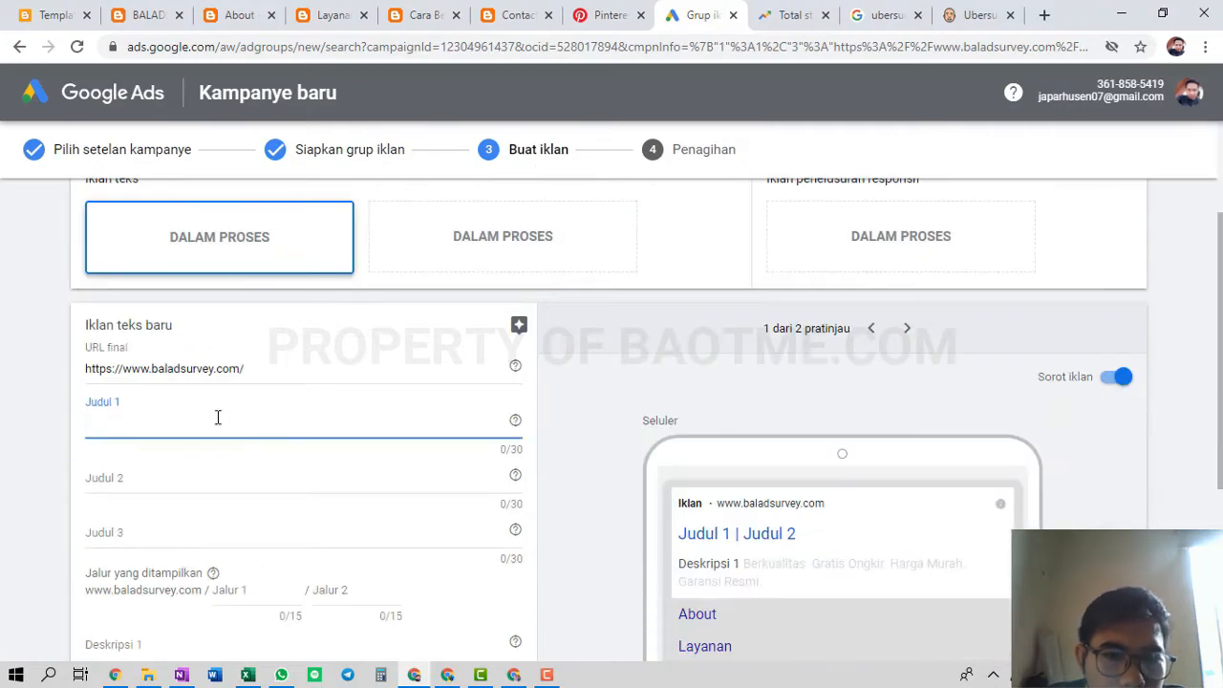
{"action": "scroll", "coordinate": [14, 412], "scroll_direction": "down", "scroll_amount": 1}
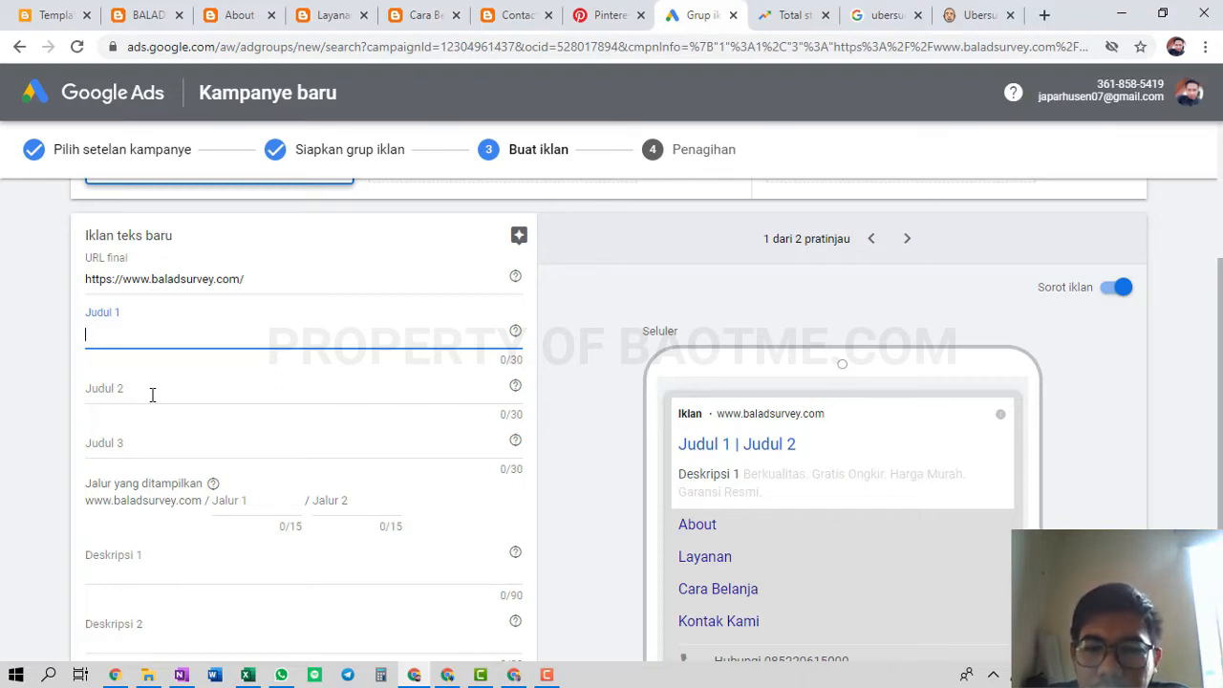
{"action": "left_click", "coordinate": [152, 394]}
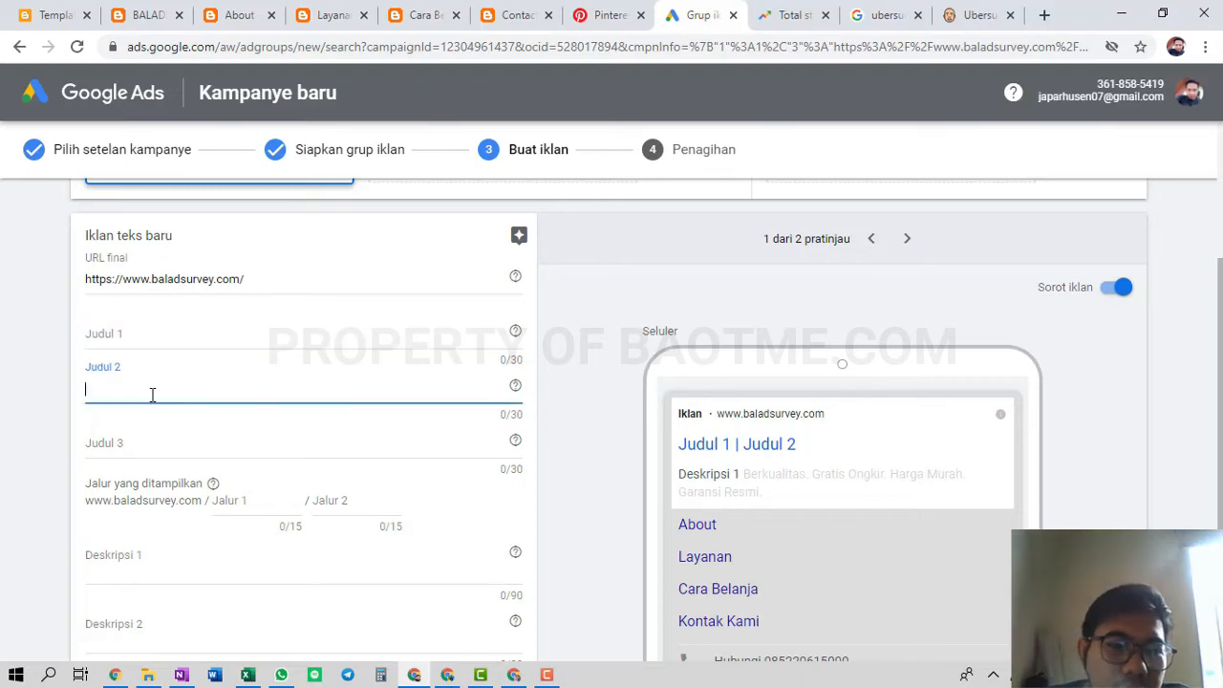
{"action": "left_click", "coordinate": [55, 390]}
{"action": "scroll", "coordinate": [86, 437], "scroll_direction": "down", "scroll_amount": 2}
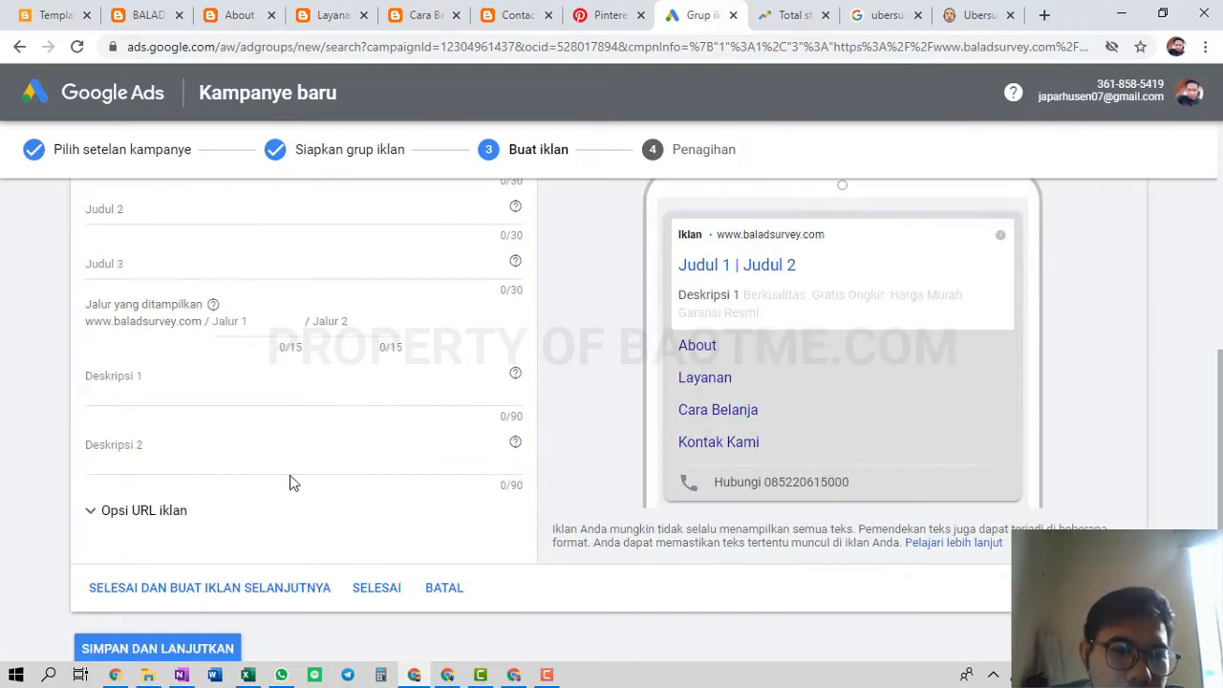
{"action": "scroll", "coordinate": [286, 483], "scroll_direction": "up", "scroll_amount": 4}
{"action": "scroll", "coordinate": [103, 508], "scroll_direction": "down", "scroll_amount": 1}
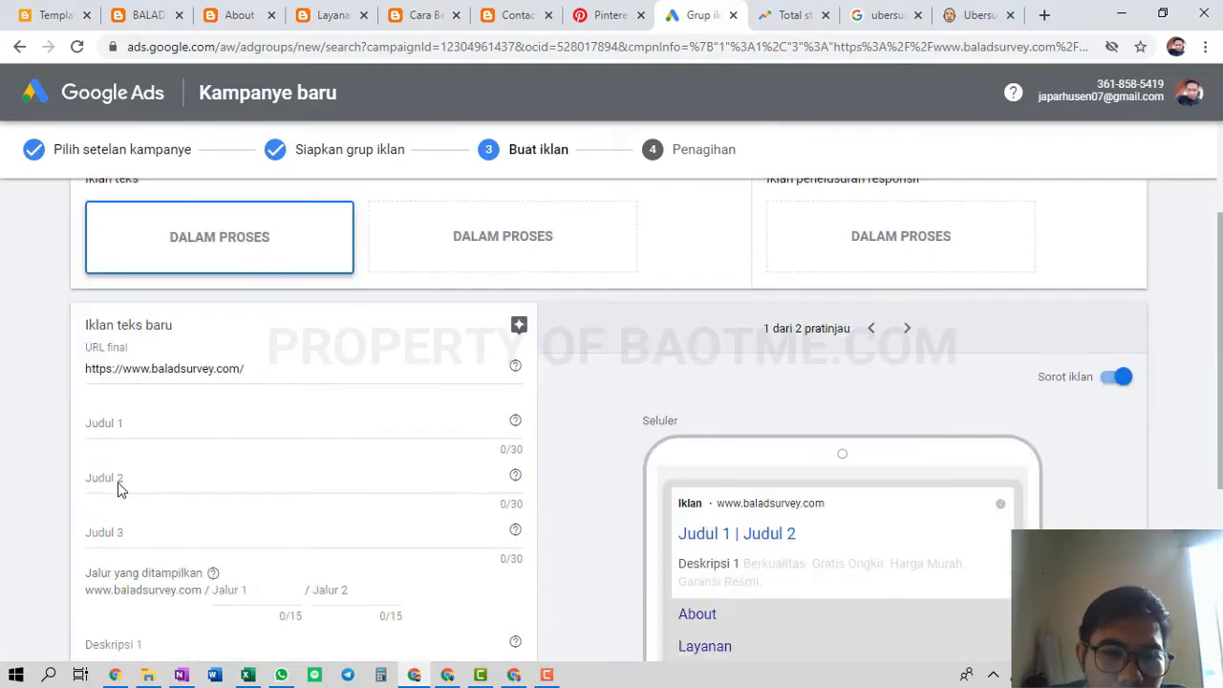
{"action": "left_click", "coordinate": [159, 421]}
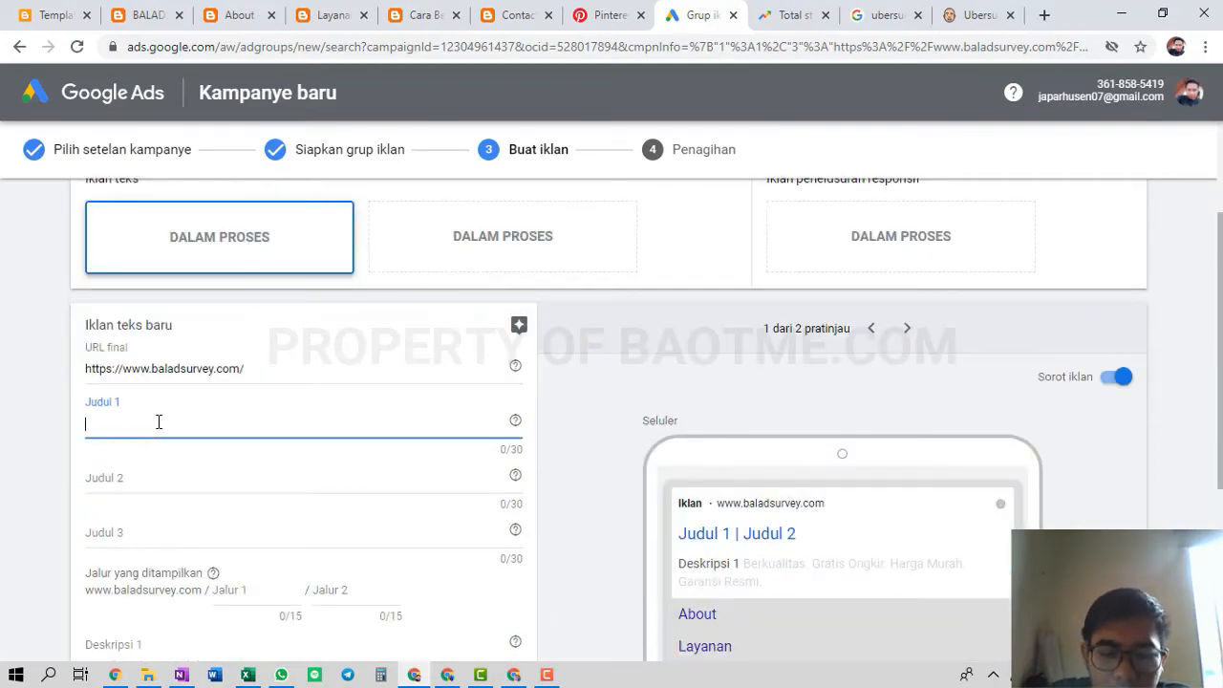
Fill Judul 1–3 with 'Promo Total Station Baru Bekas', 'Harga Murah Bergaransi Resmi', 'Beli Sekarang Gratis Ongkir'
{"action": "type", "text": "Promo"}
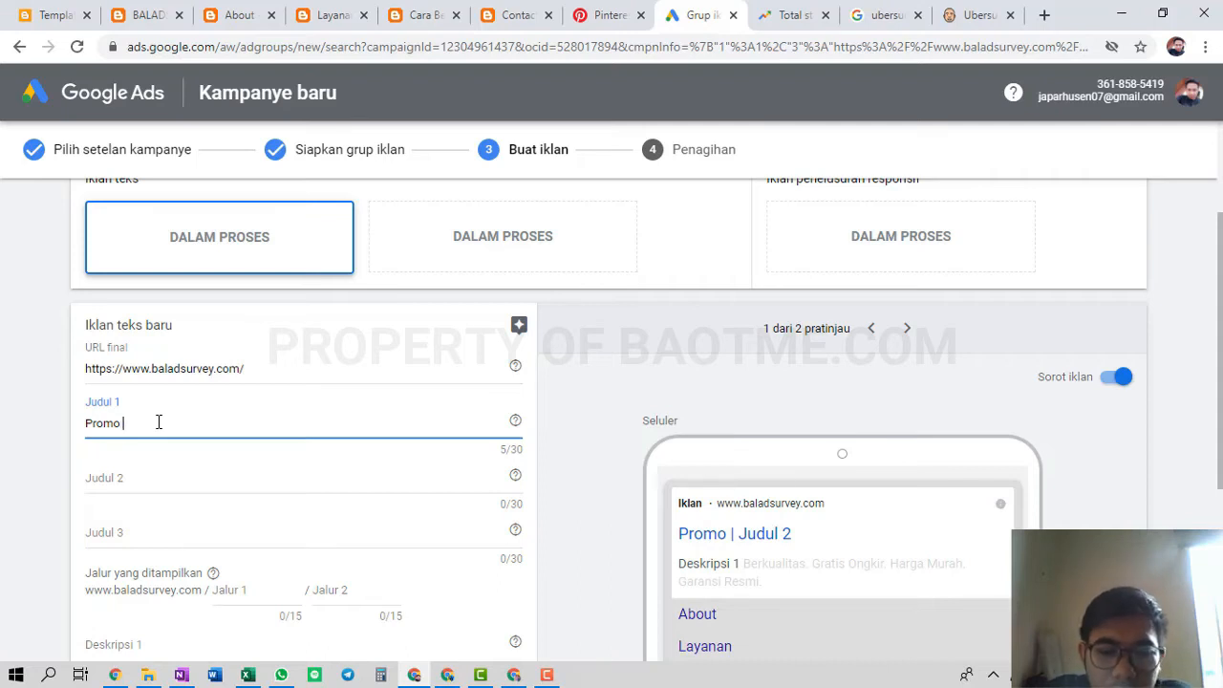
{"action": "type", "text": "Total Station"}
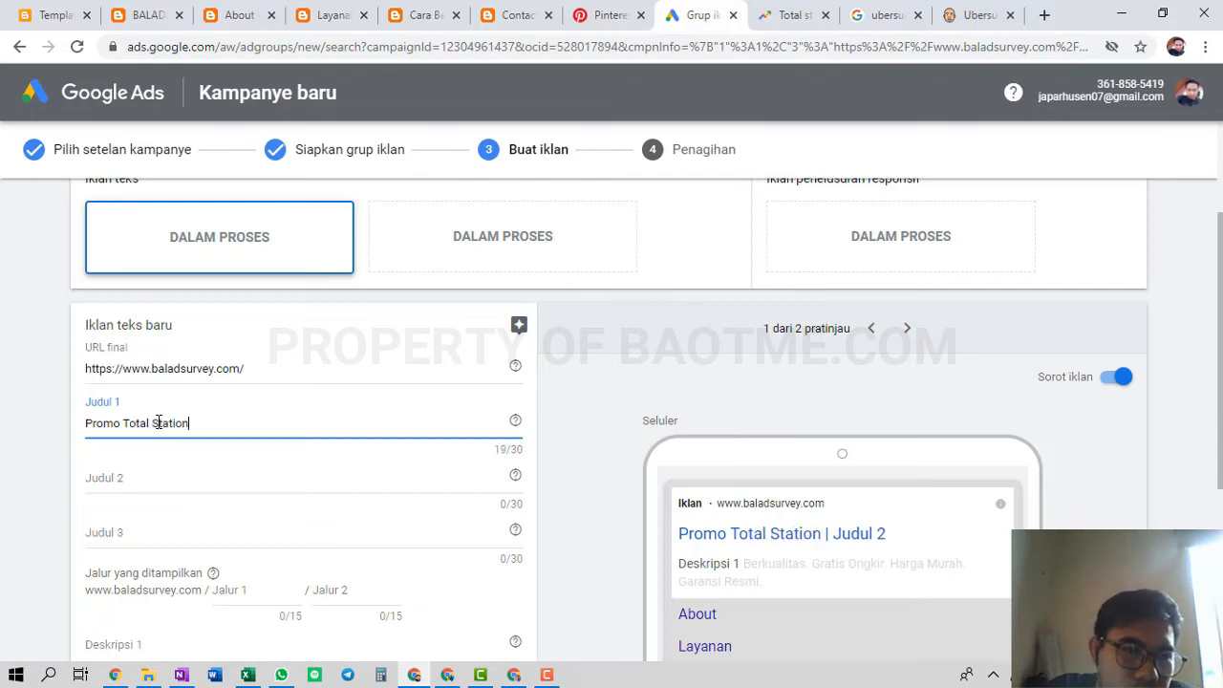
{"action": "type", "text": " Baru Be"}
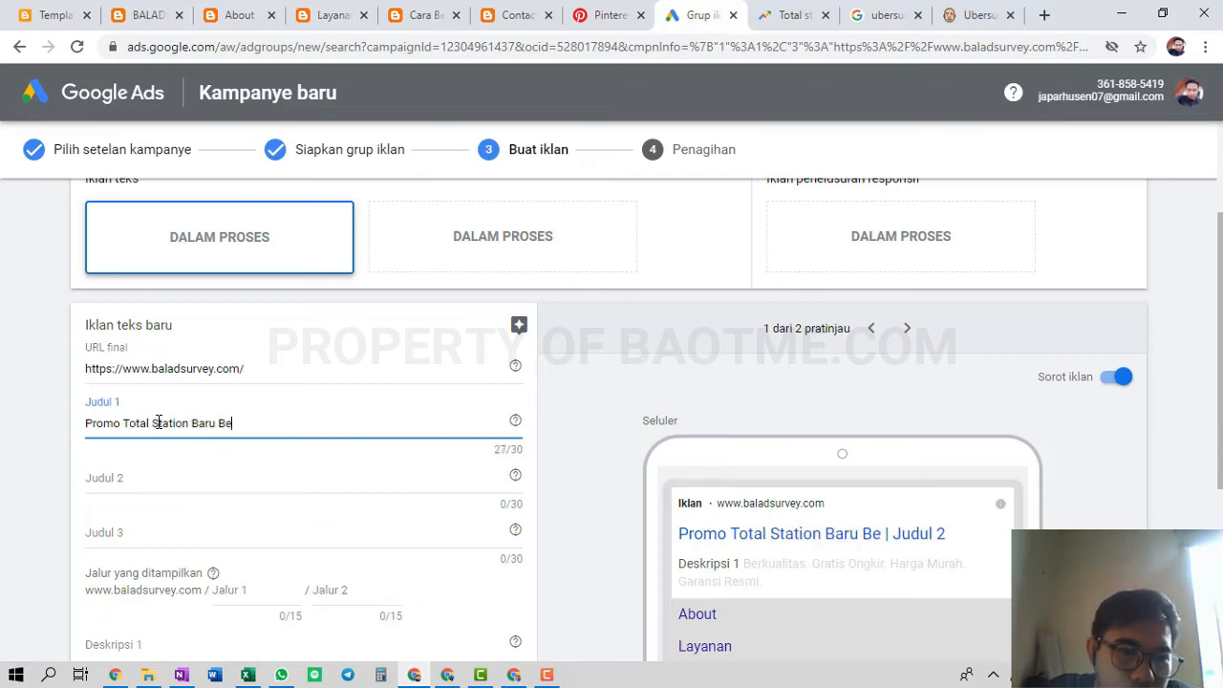
{"action": "type", "text": "kas Mura"}
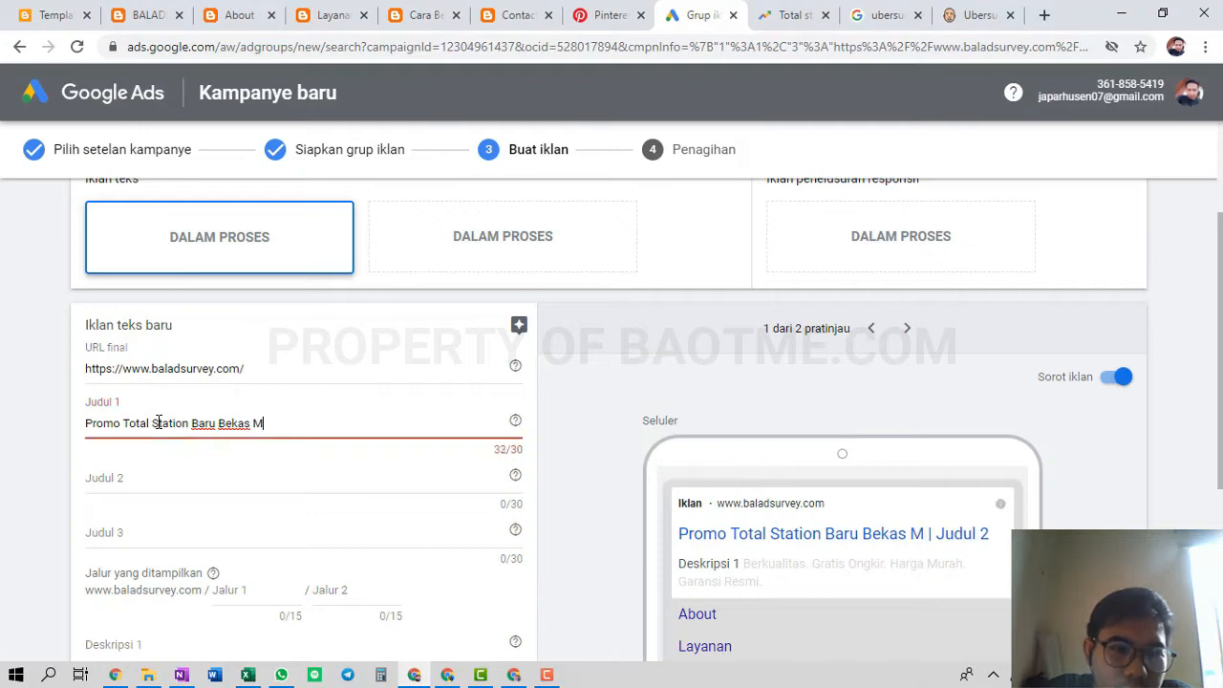
{"action": "key", "text": "BackSpace"}
{"action": "key", "text": "BackSpace"}
{"action": "key", "text": "BackSpace"}
{"action": "key", "text": "BackSpace"}
{"action": "key", "text": "BackSpace"}
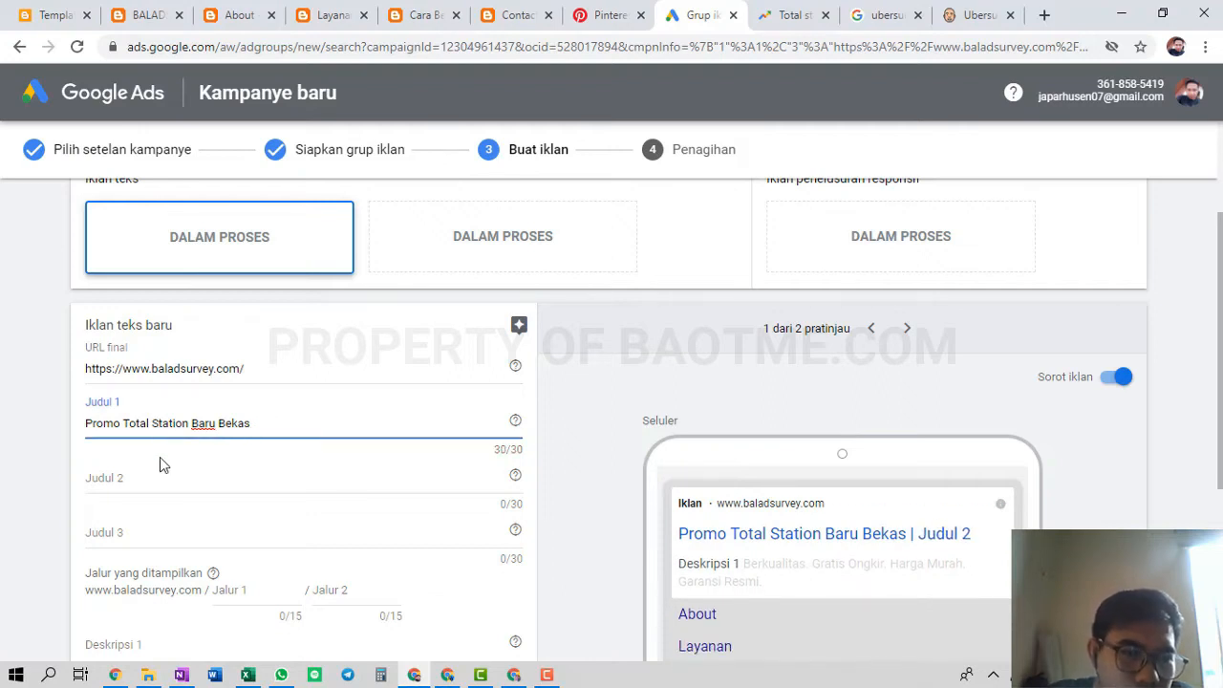
{"action": "left_click", "coordinate": [145, 480]}
{"action": "type", "text": "Harga"}
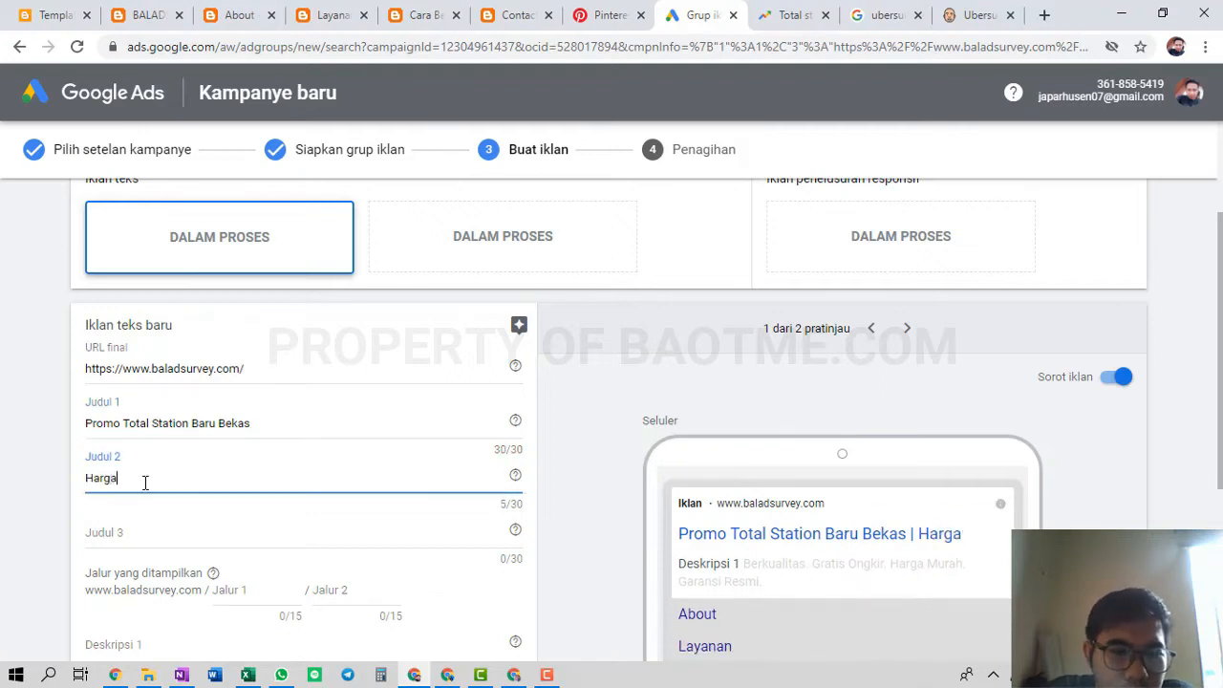
{"action": "type", "text": " Murah Berga"}
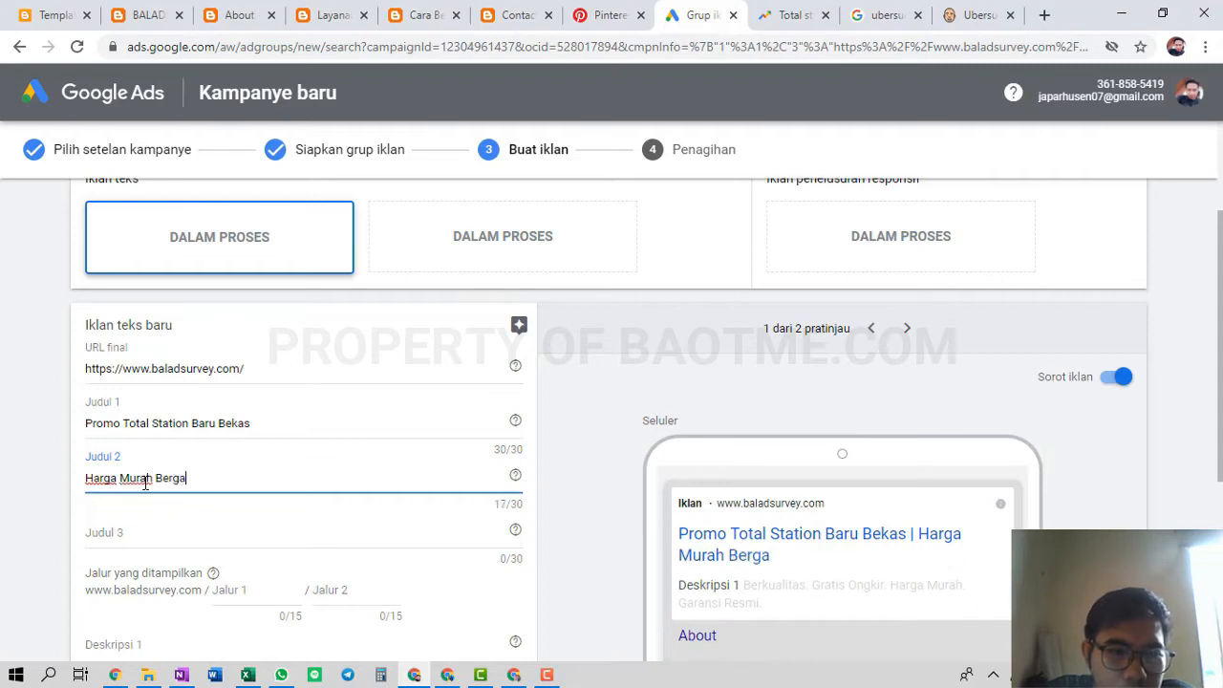
{"action": "type", "text": "ransi Resmi"}
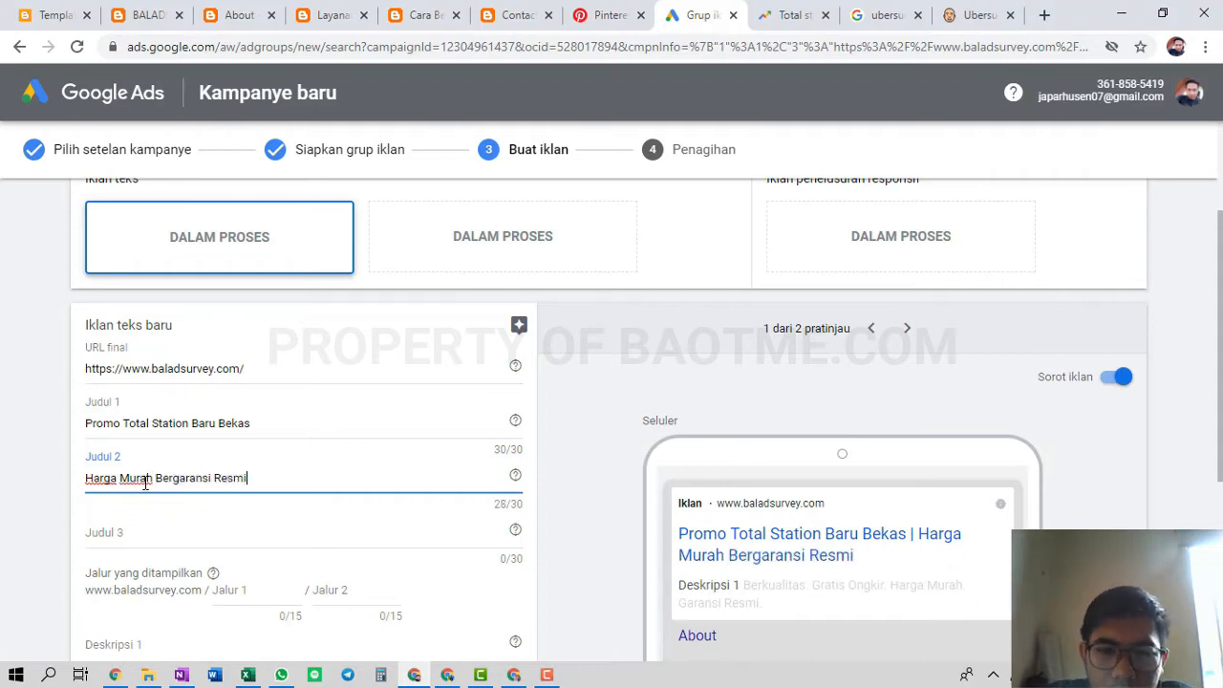
{"action": "left_click", "coordinate": [137, 545]}
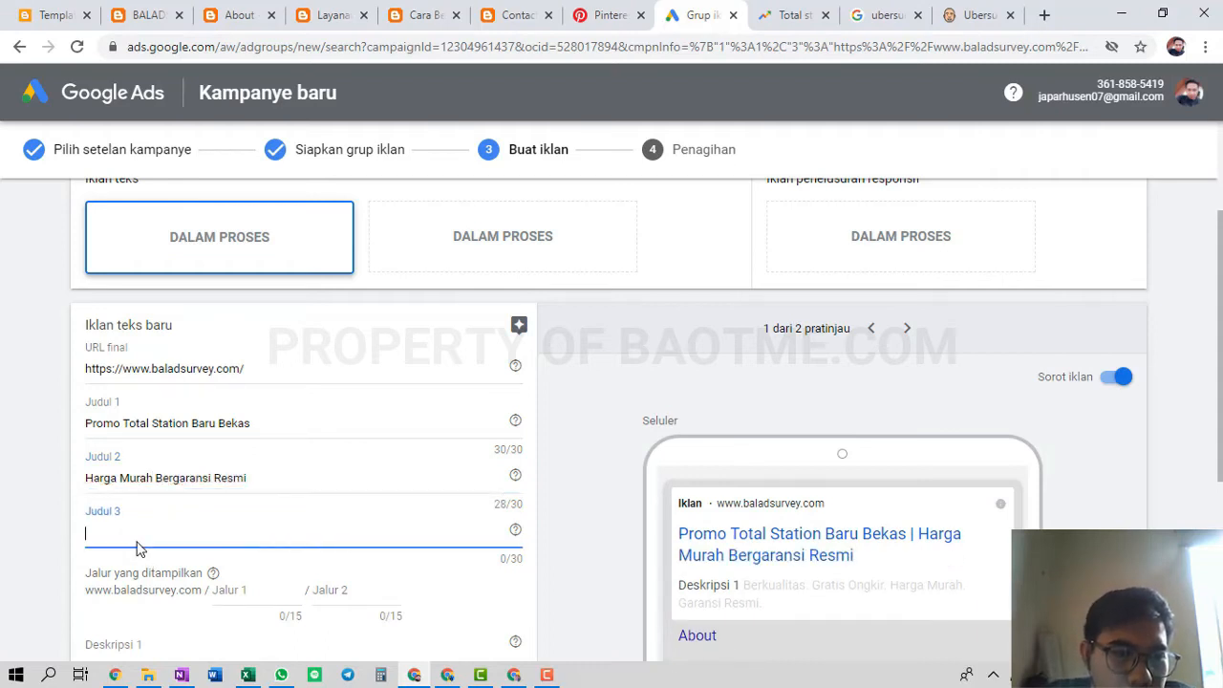
{"action": "type", "text": "Be"}
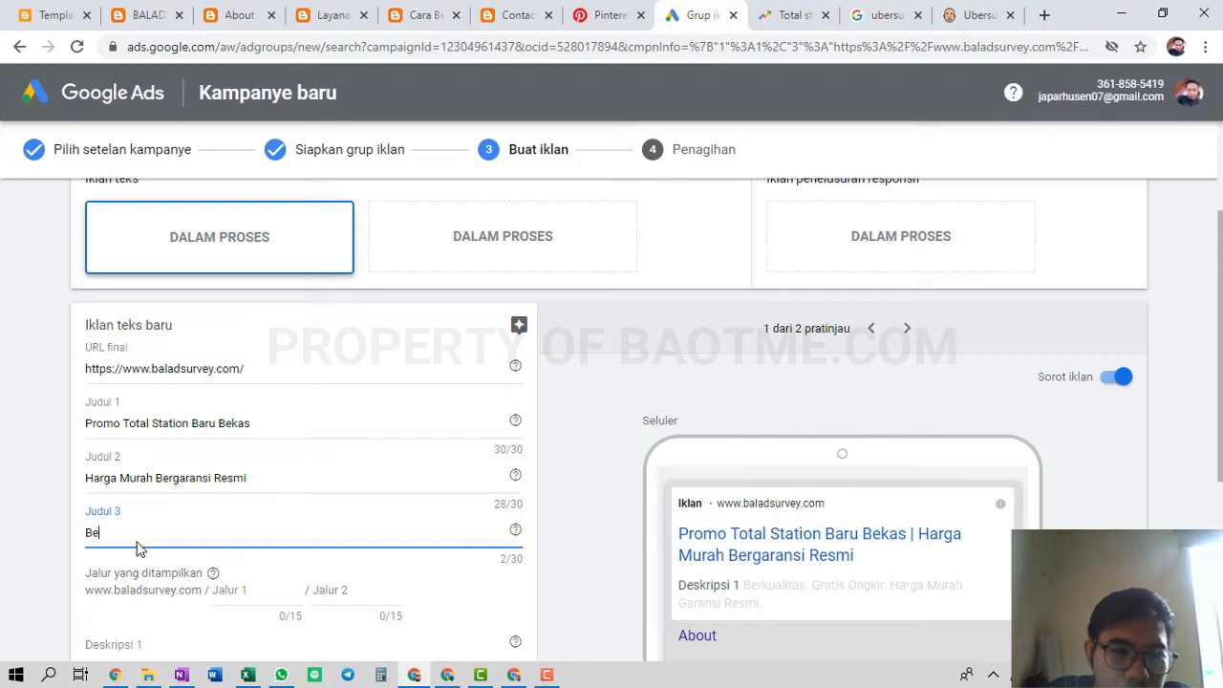
{"action": "type", "text": "li Sekarnag"}
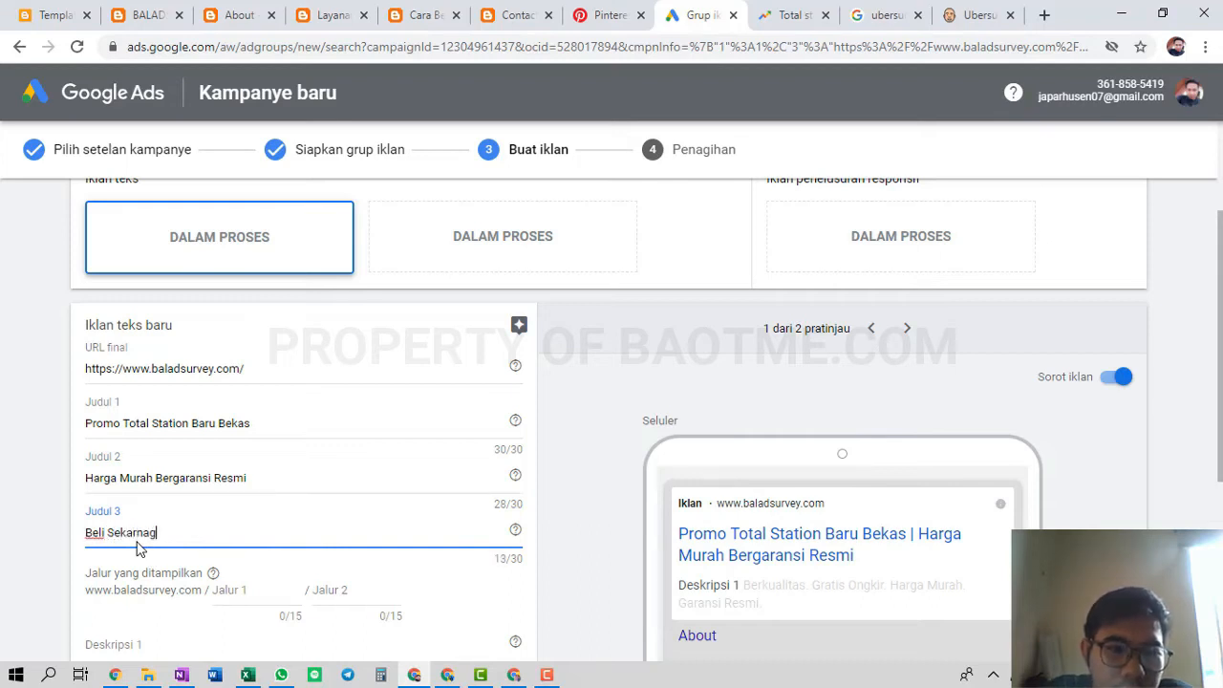
{"action": "key", "text": "BackSpace"}
{"action": "key", "text": "BackSpace"}
{"action": "key", "text": "BackSpace"}
{"action": "type", "text": "an"}
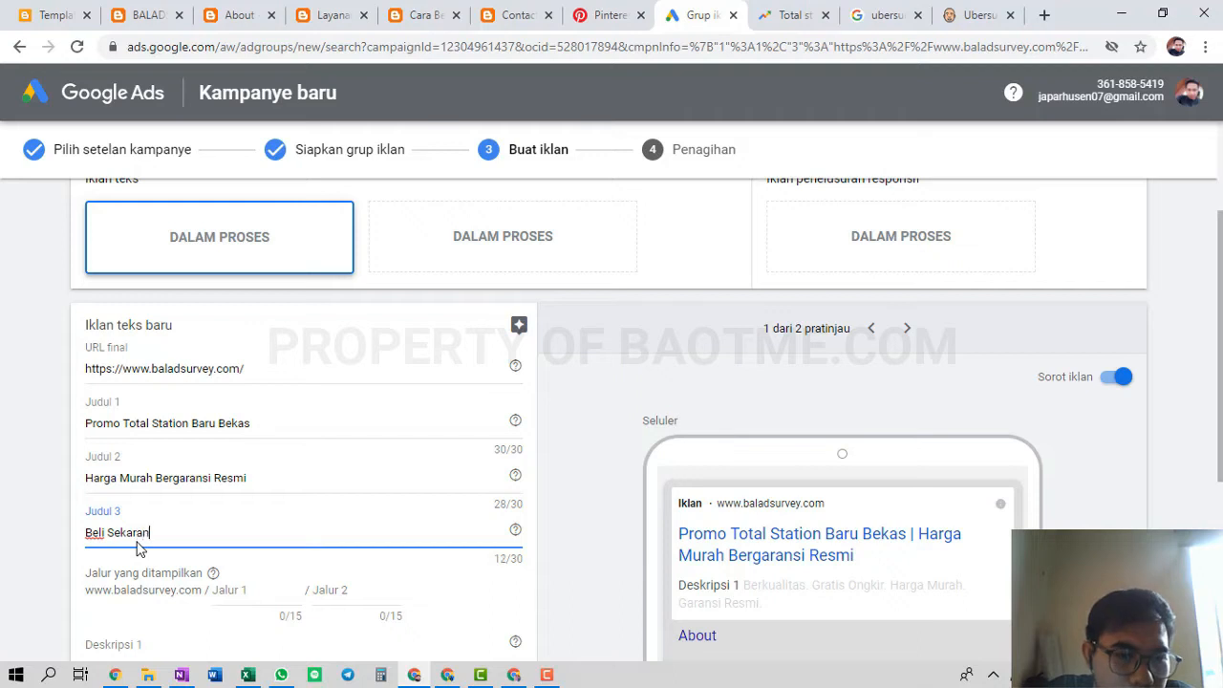
{"action": "type", "text": "g Gratis Ongkir"}
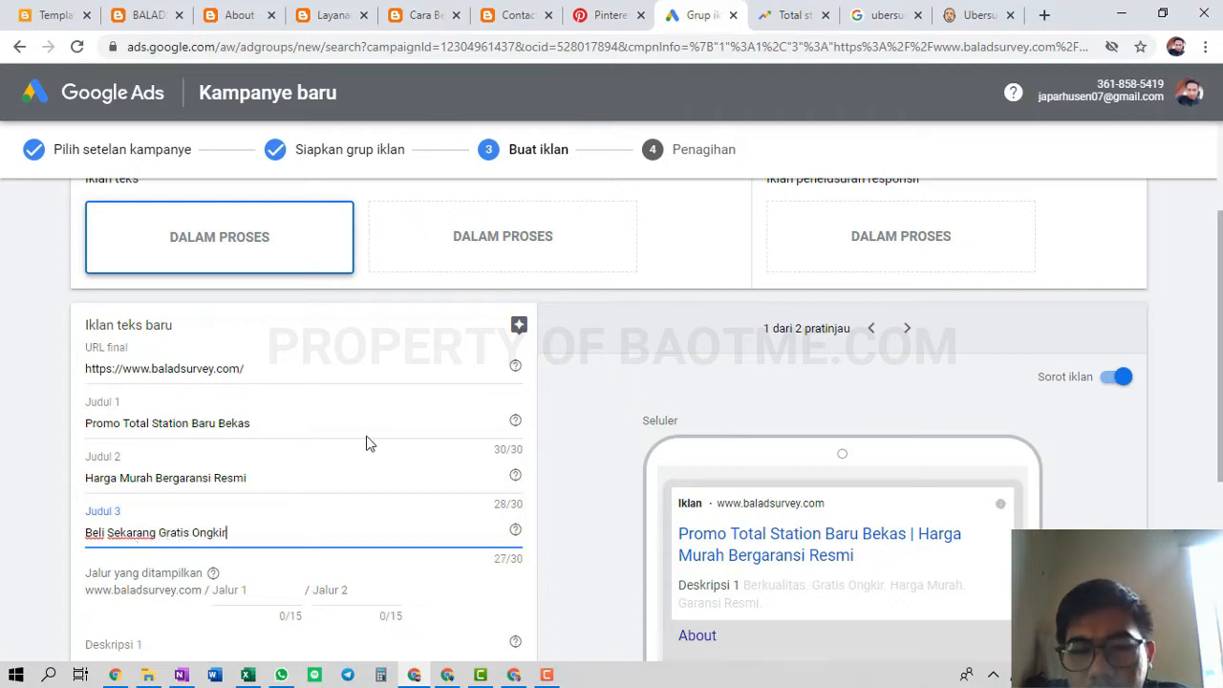
{"action": "scroll", "coordinate": [369, 440], "scroll_direction": "down", "scroll_amount": 1}
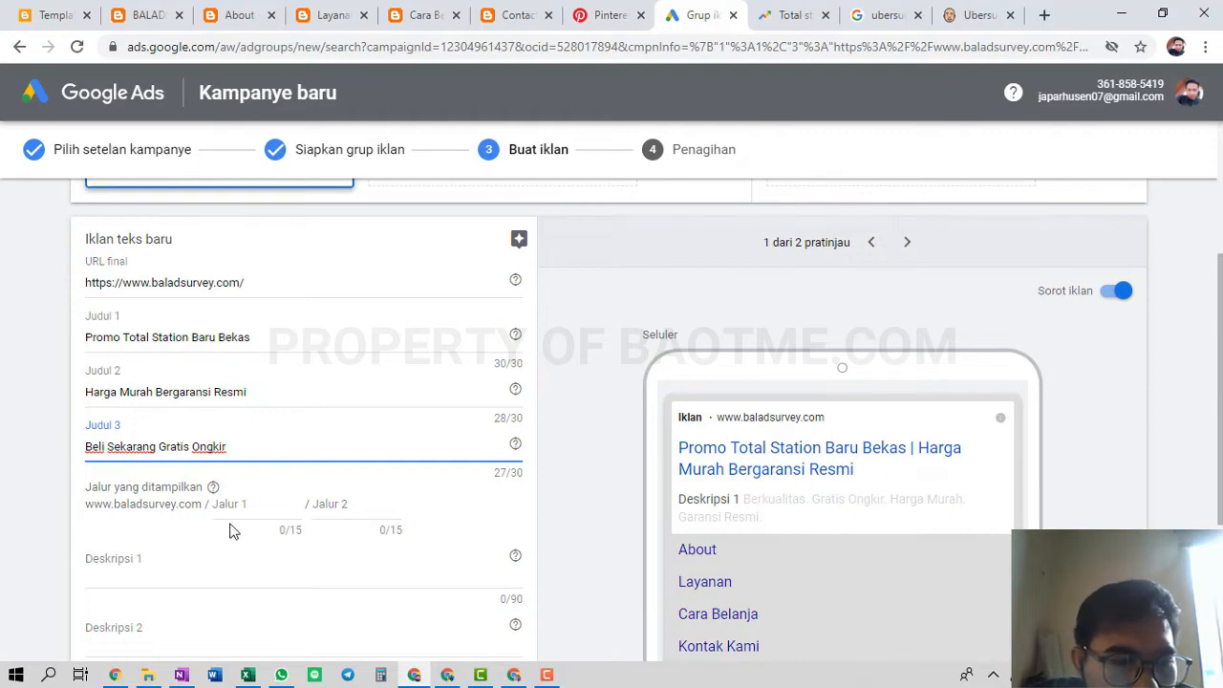
{"action": "scroll", "coordinate": [229, 522], "scroll_direction": "down", "scroll_amount": 1}
Enter Deskripsi 1 'Jual Beli Total Station Baru Bekas Service Kalibrasi Alat Survey' and view baladsurvey.com
{"action": "left_click", "coordinate": [179, 508]}
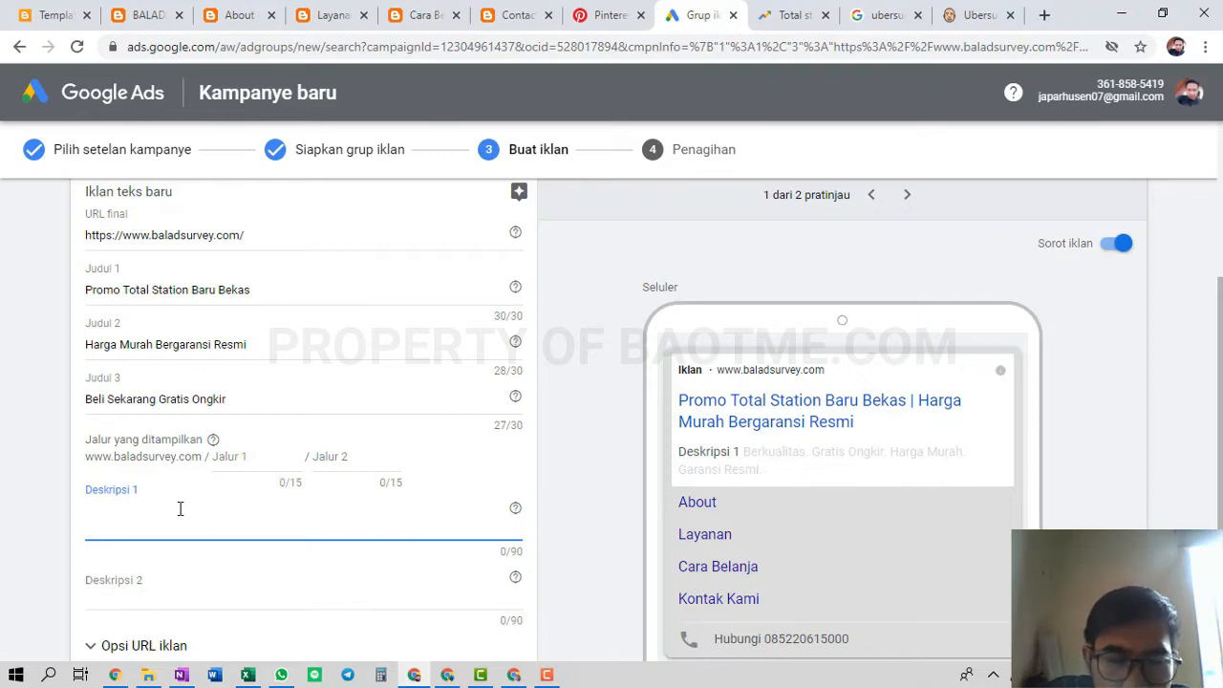
{"action": "type", "text": "Jual"}
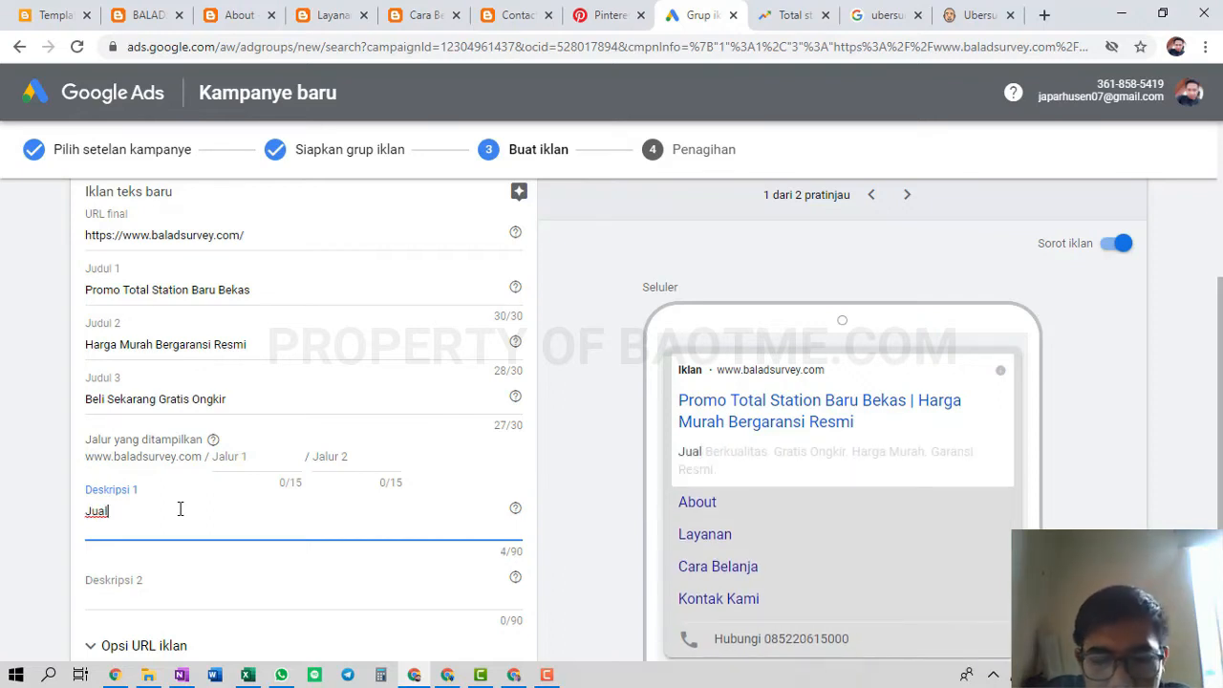
{"action": "type", "text": " Beli "}
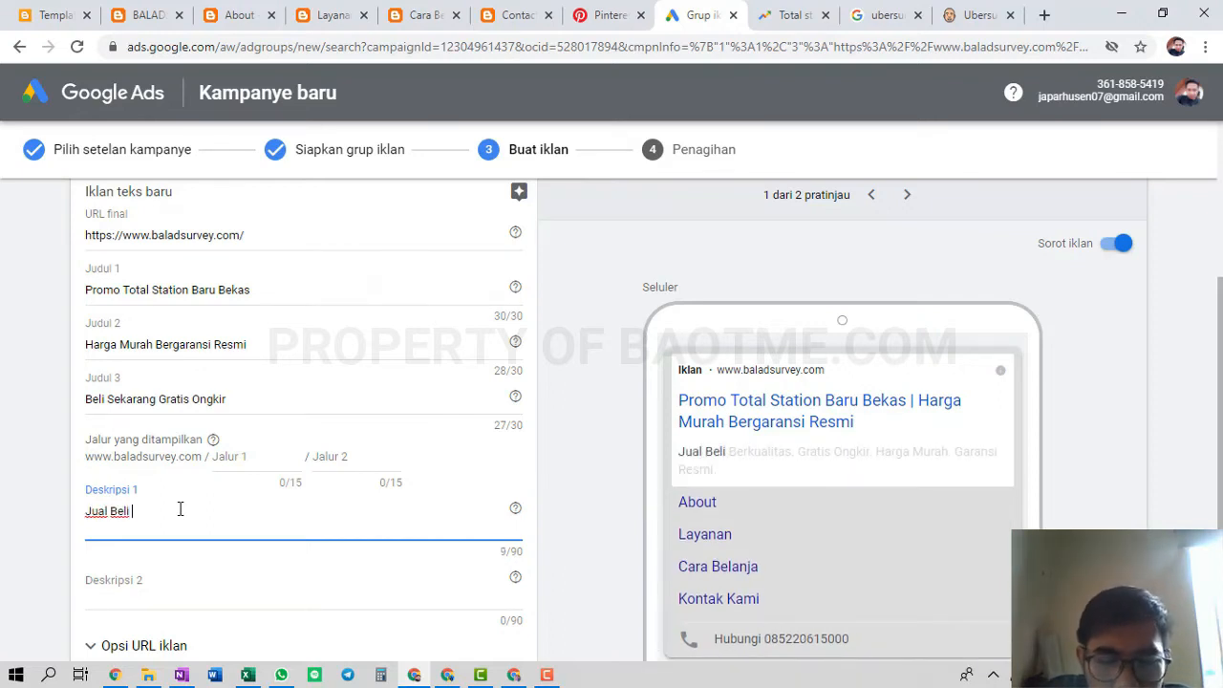
{"action": "type", "text": "Total S"}
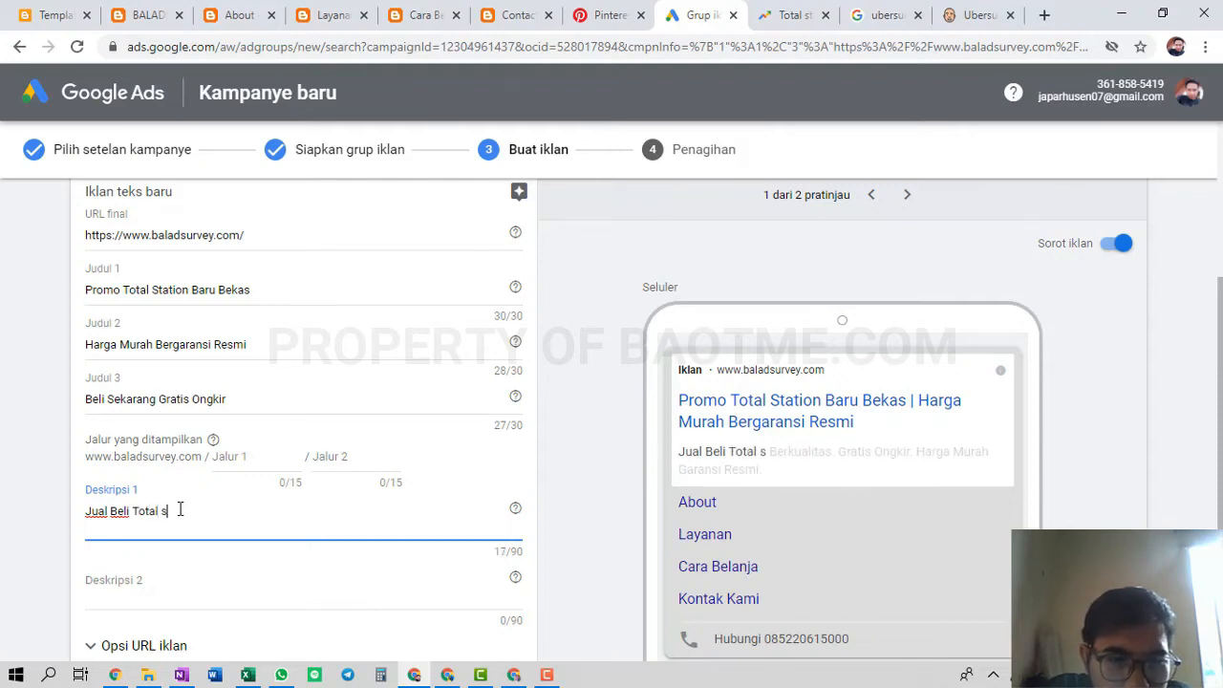
{"action": "type", "text": "tation"}
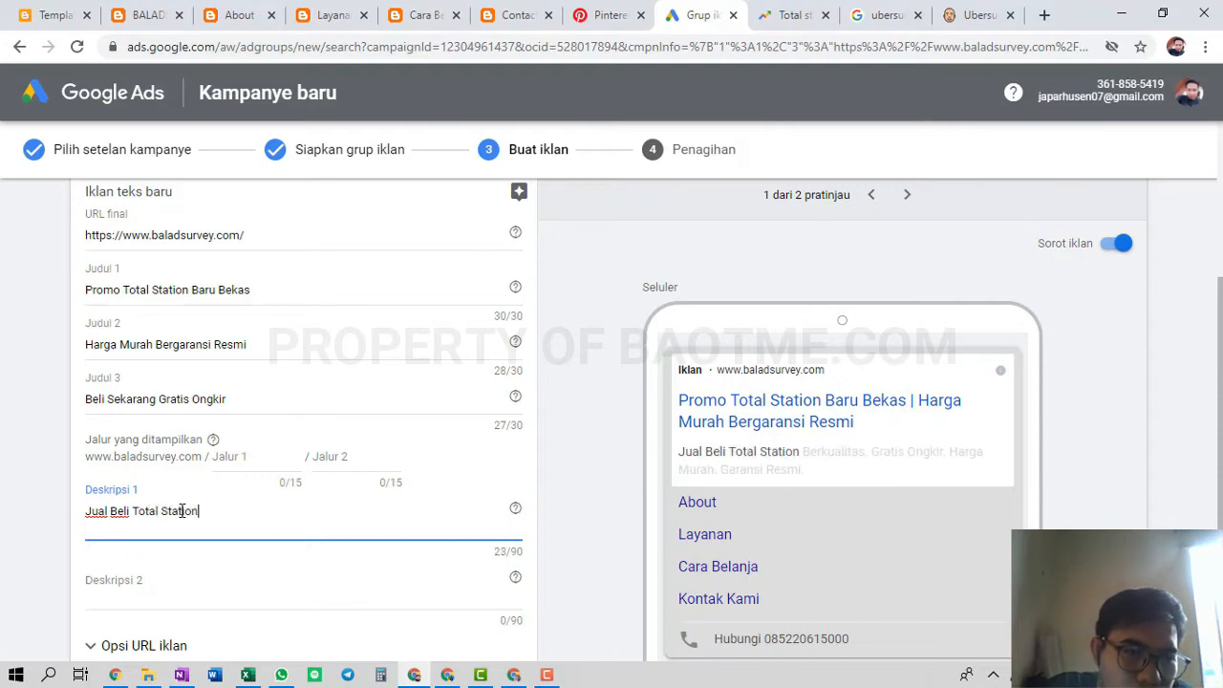
{"action": "type", "text": " Baru Be"}
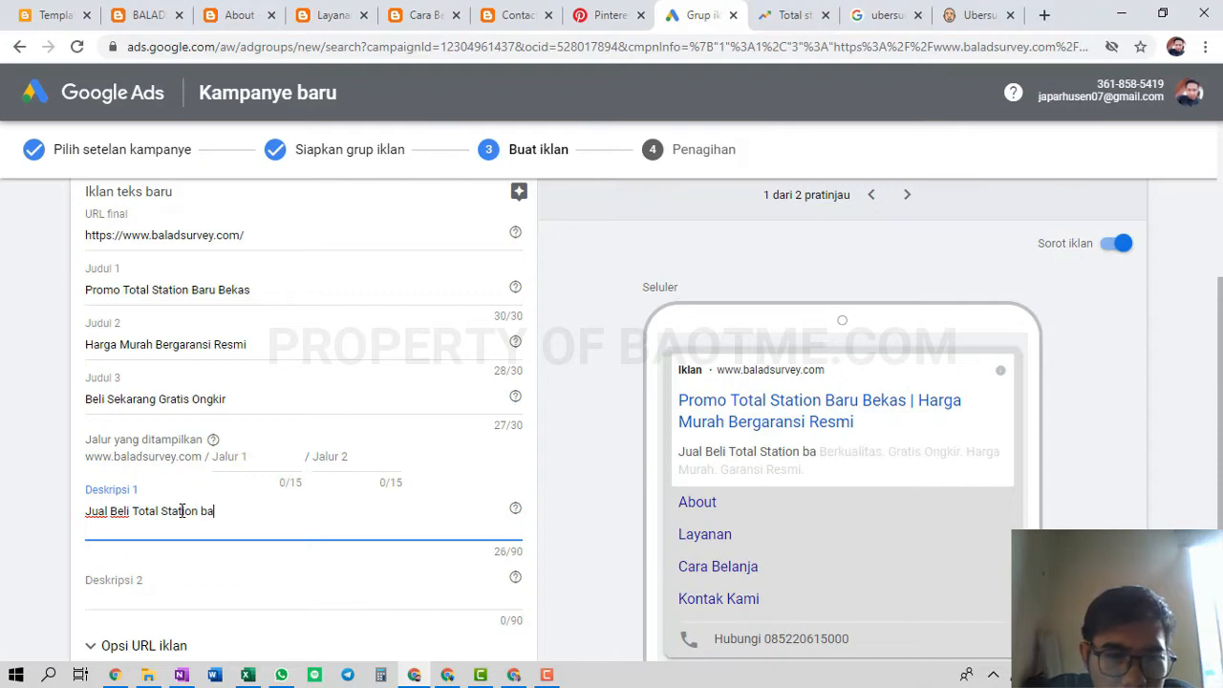
{"action": "type", "text": "kas "}
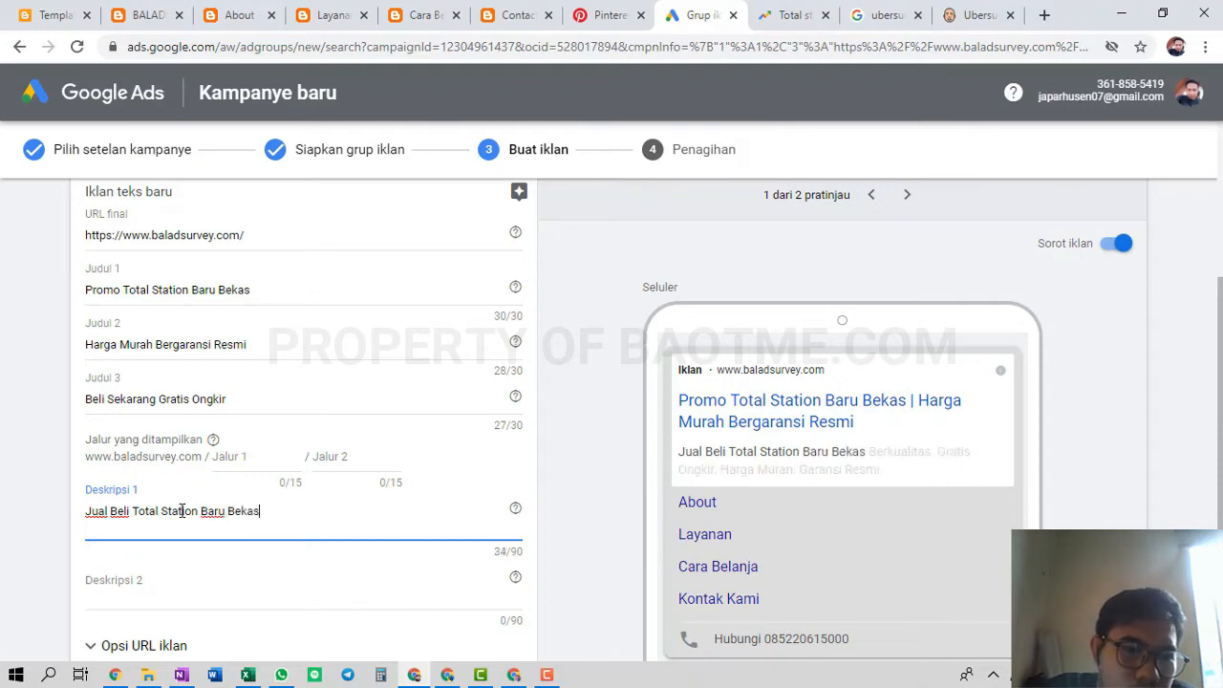
{"action": "type", "text": "Servi"}
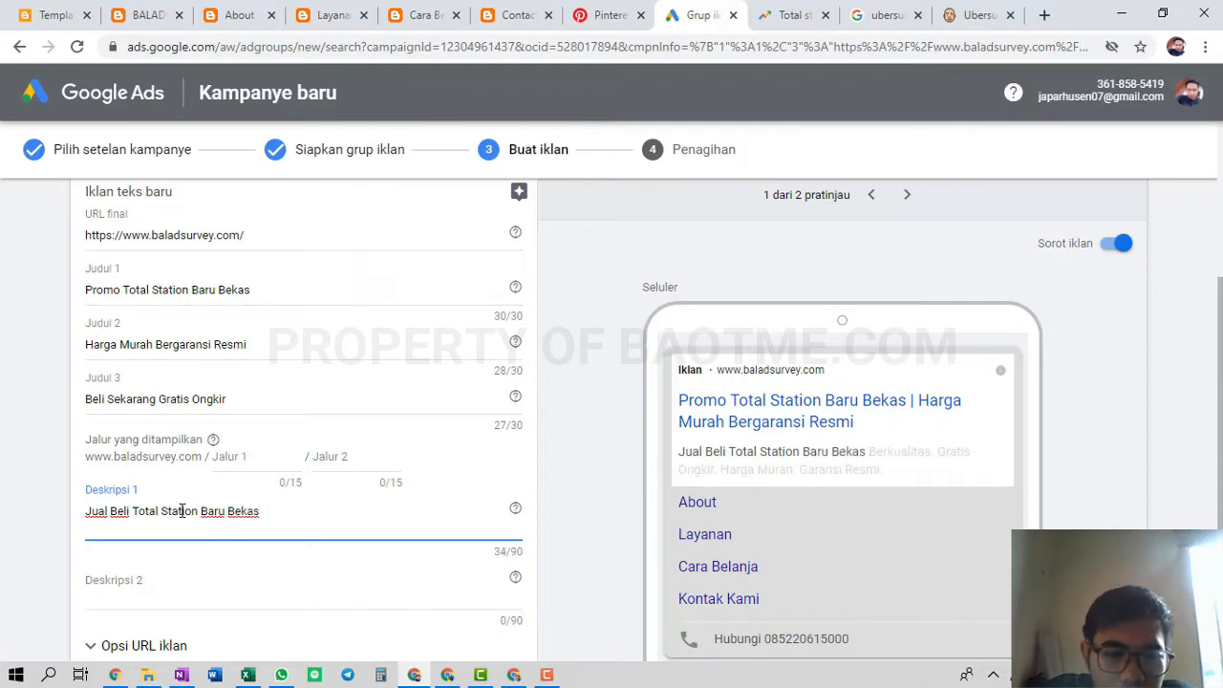
{"action": "type", "text": "ce Kali"}
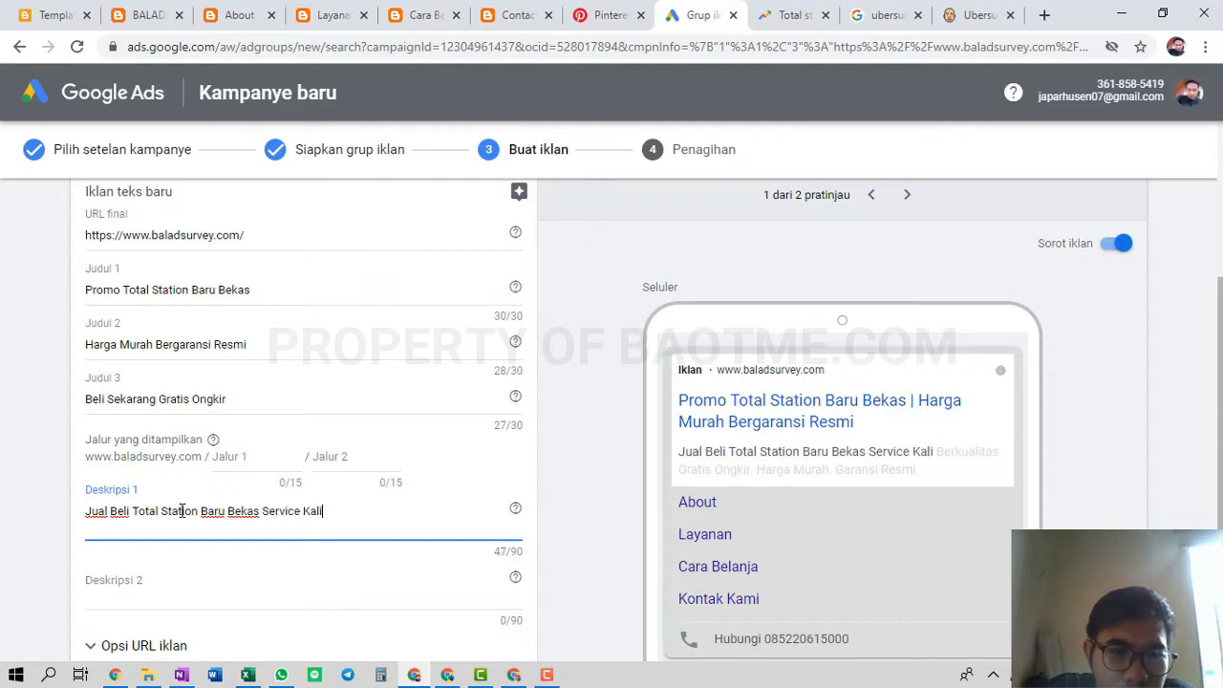
{"action": "type", "text": "brasi A"}
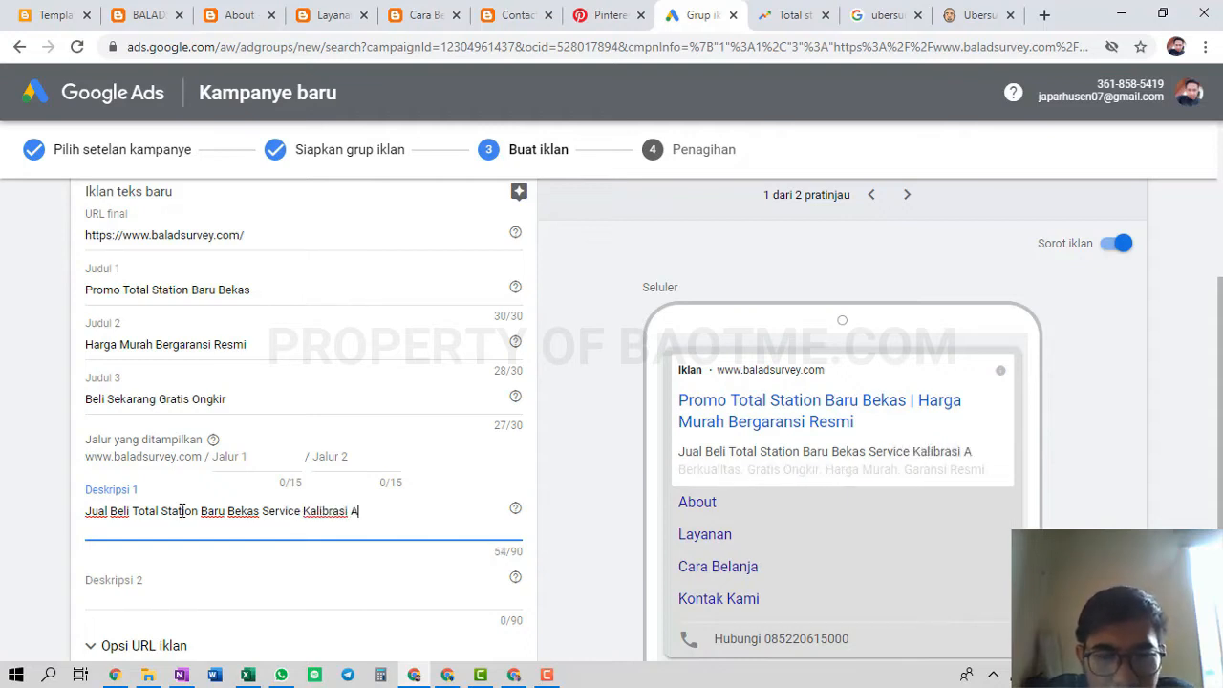
{"action": "type", "text": "lat Surve"}
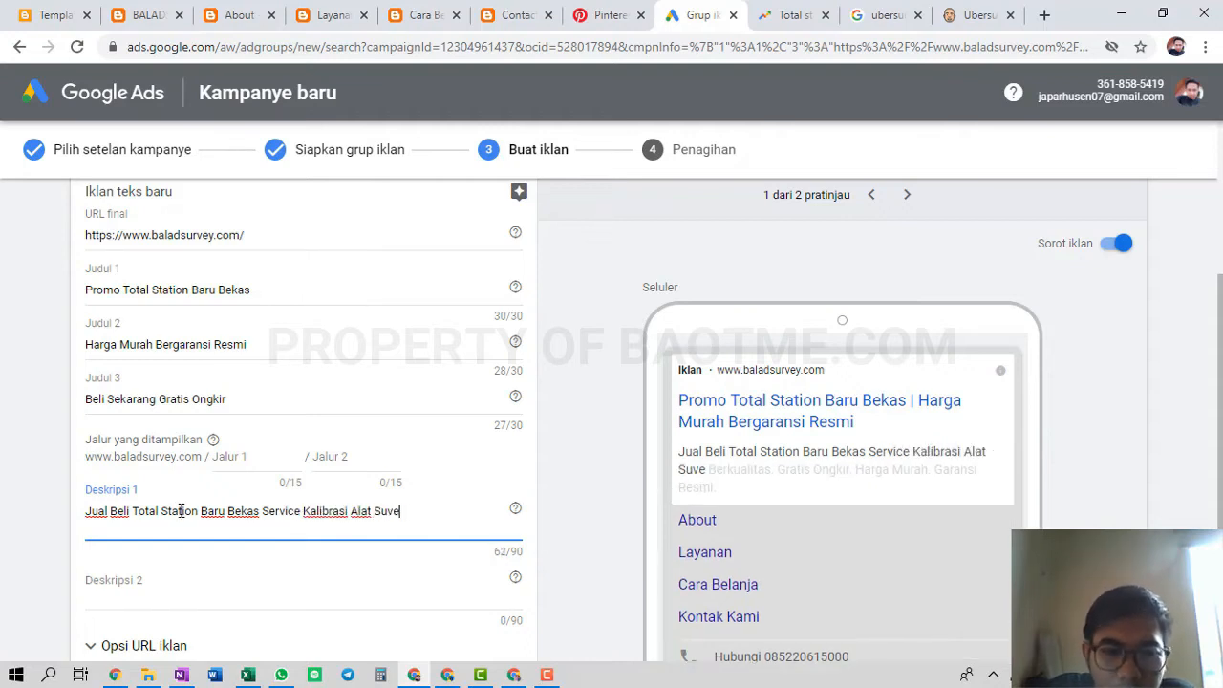
{"action": "key", "text": "BackSpace"}
{"action": "key", "text": "BackSpace"}
{"action": "key", "text": "BackSpace"}
{"action": "type", "text": "rvey"}
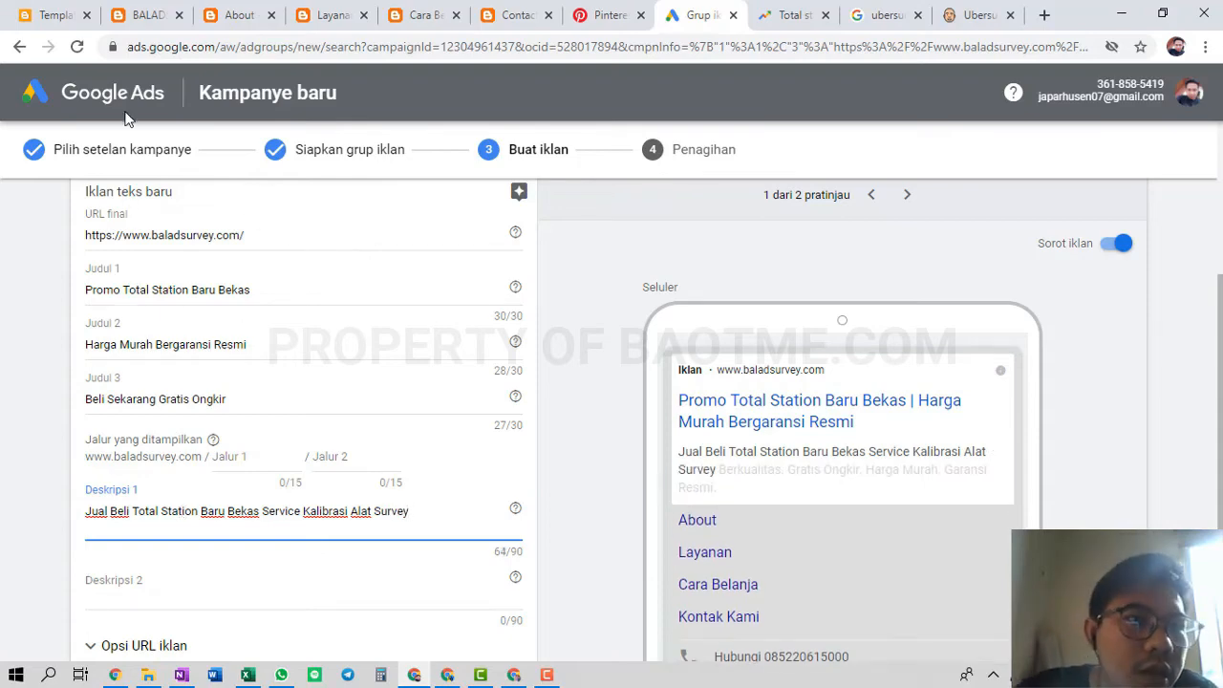
{"action": "left_click", "coordinate": [141, 12]}
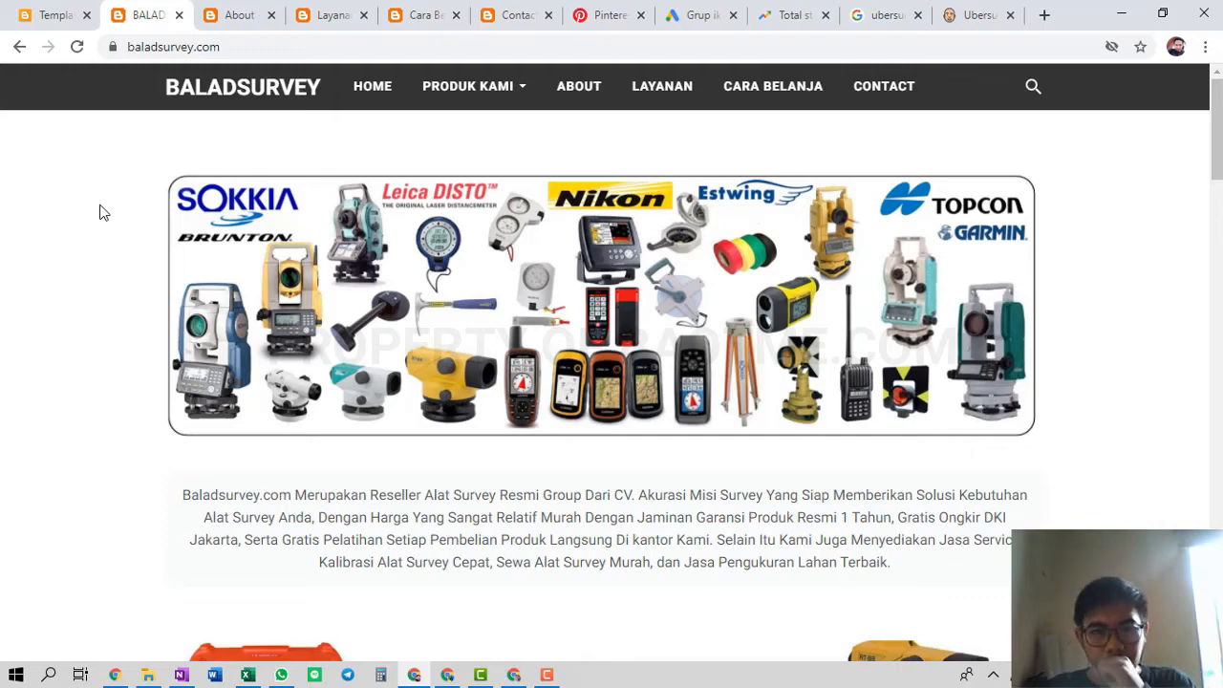
Glance at the total station search trends tab, then return to the Google Ads ad form
{"action": "left_click", "coordinate": [793, 14]}
{"action": "left_click", "coordinate": [663, 13]}
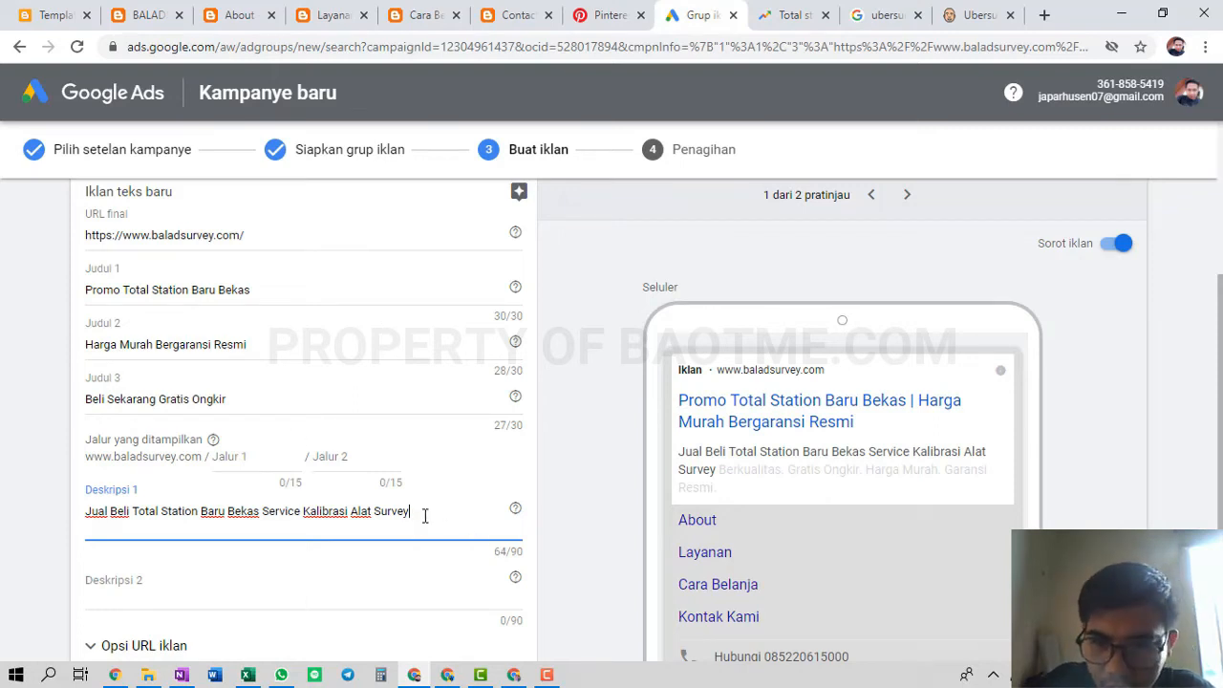
Enter Deskripsi 2 'Daptakan Harga Promo Sekarang Juga.' and save the ad, opening a second draft
{"action": "left_click", "coordinate": [327, 577]}
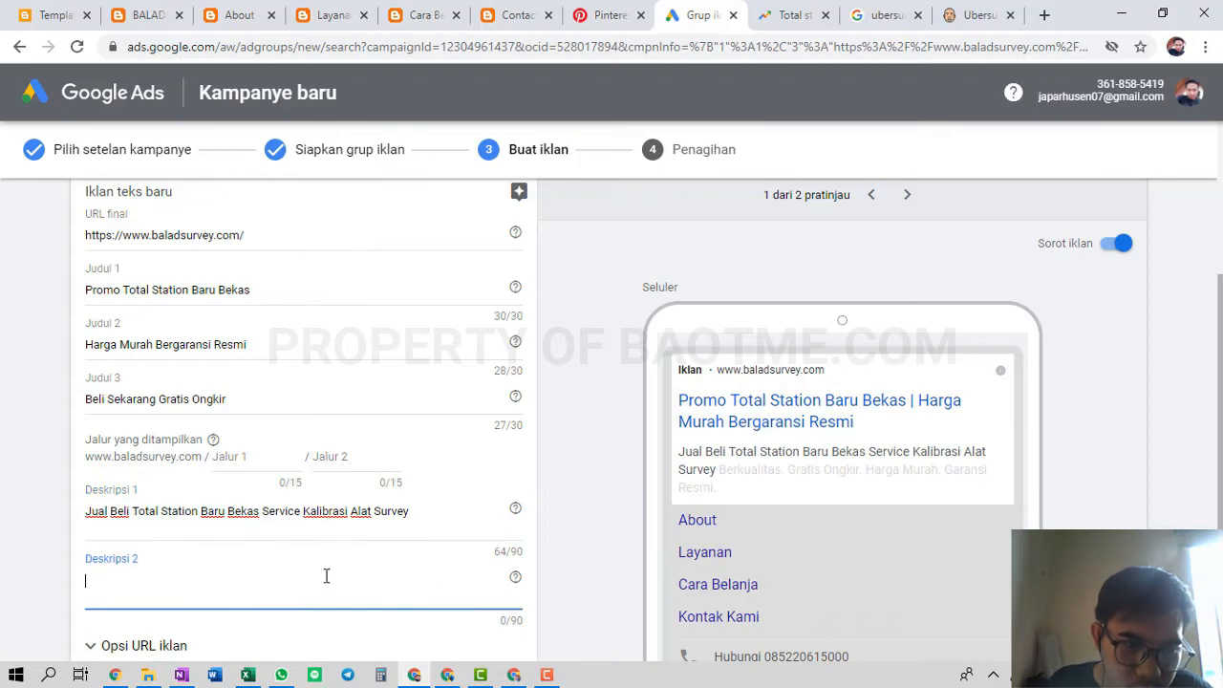
{"action": "type", "text": "Dapt"}
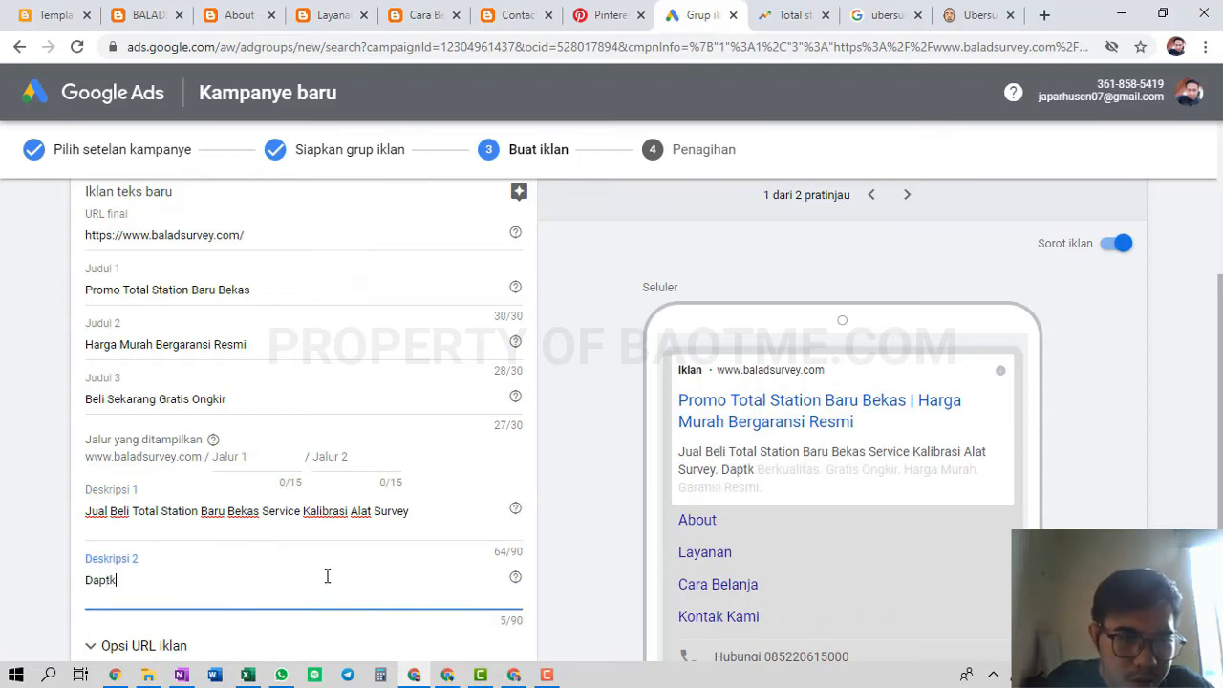
{"action": "type", "text": "aka"}
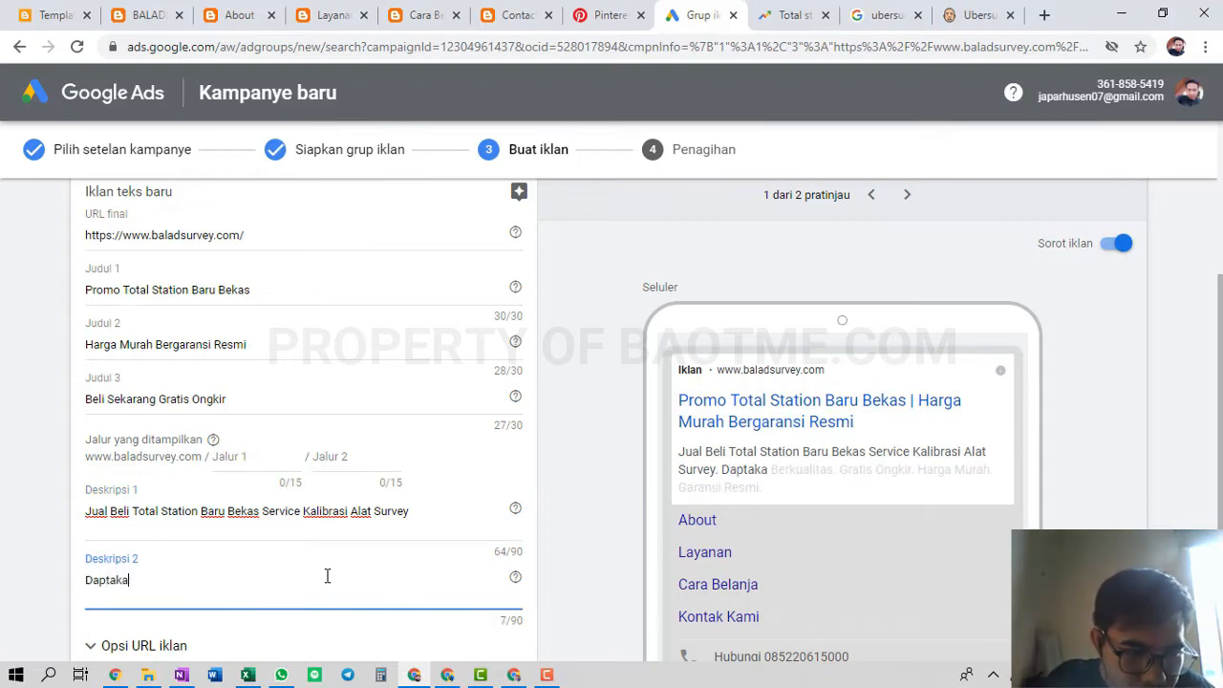
{"action": "type", "text": "n Harga Pr"}
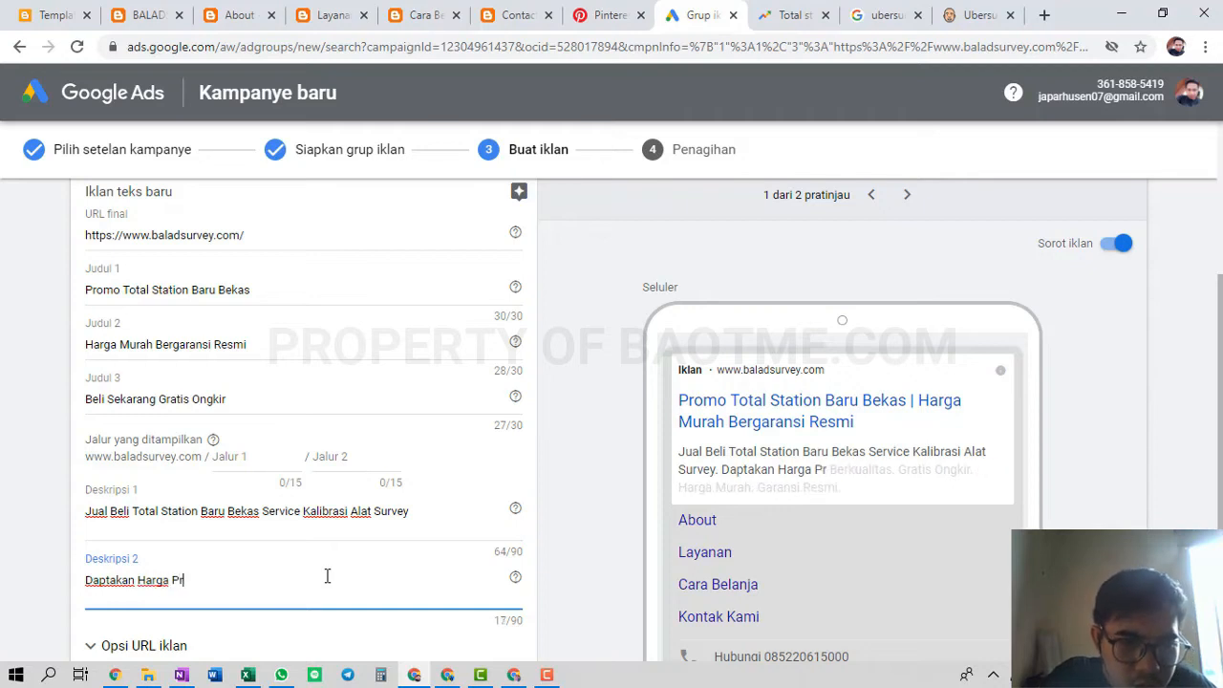
{"action": "type", "text": "omo Sekar"}
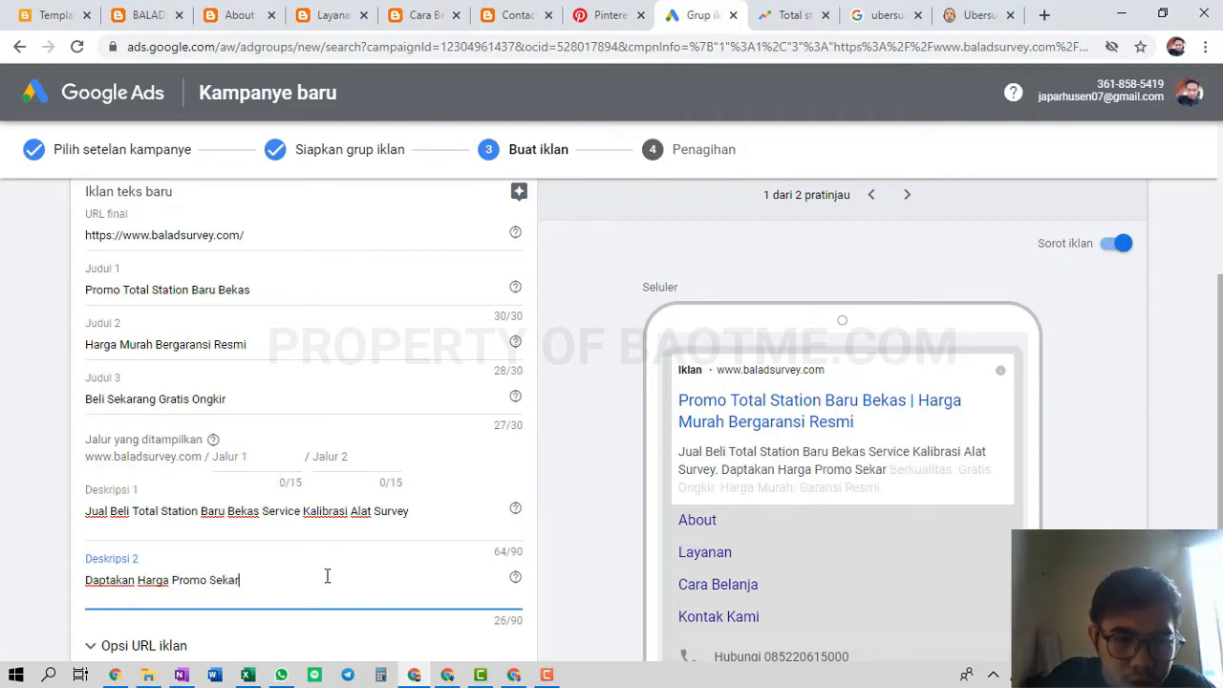
{"action": "type", "text": "ang Juga."}
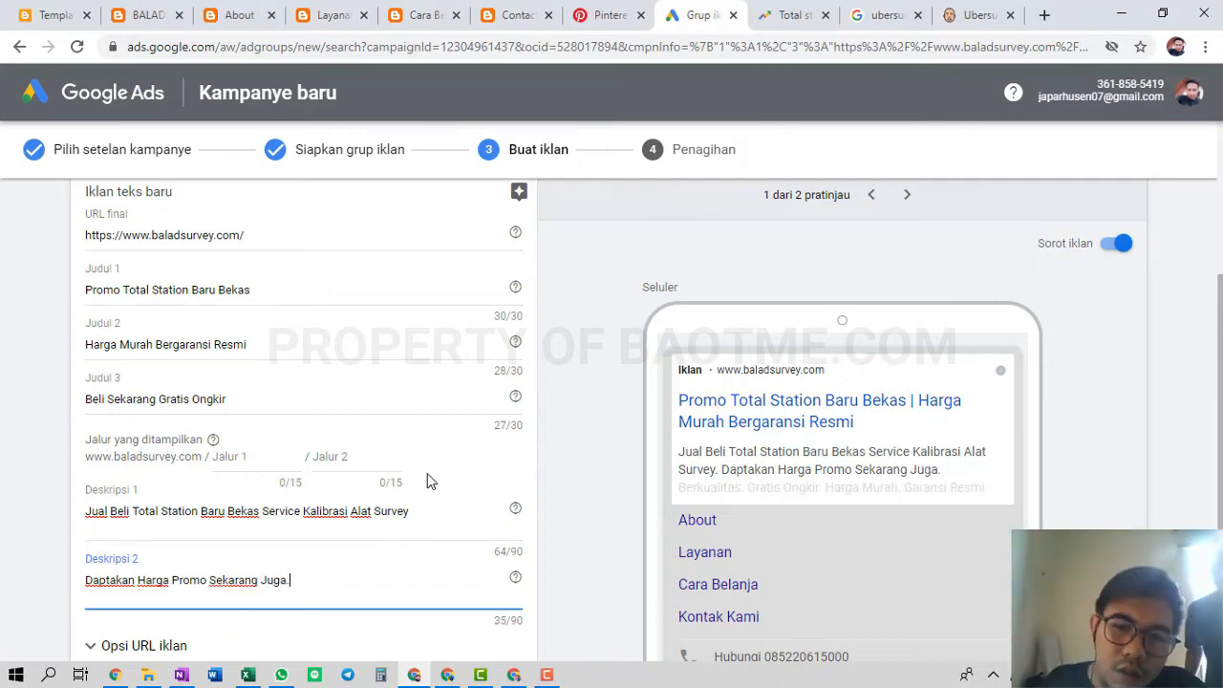
{"action": "scroll", "coordinate": [428, 481], "scroll_direction": "down", "scroll_amount": 2}
{"action": "scroll", "coordinate": [253, 419], "scroll_direction": "down", "scroll_amount": 1}
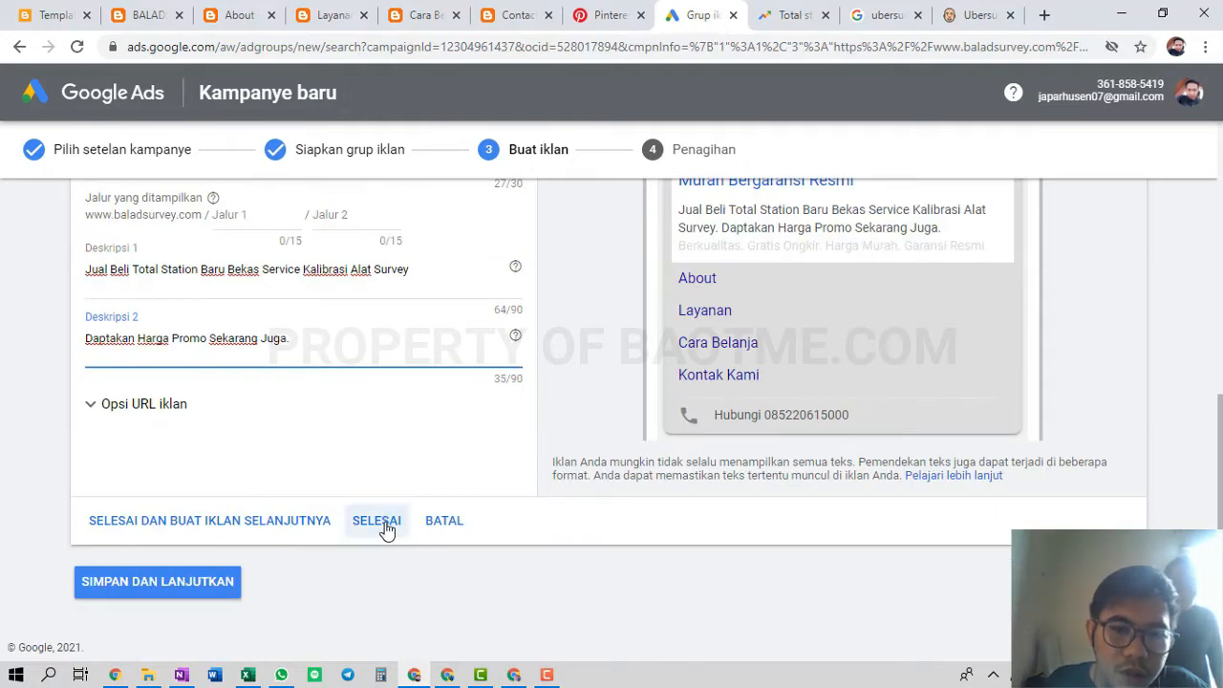
{"action": "left_click", "coordinate": [226, 526]}
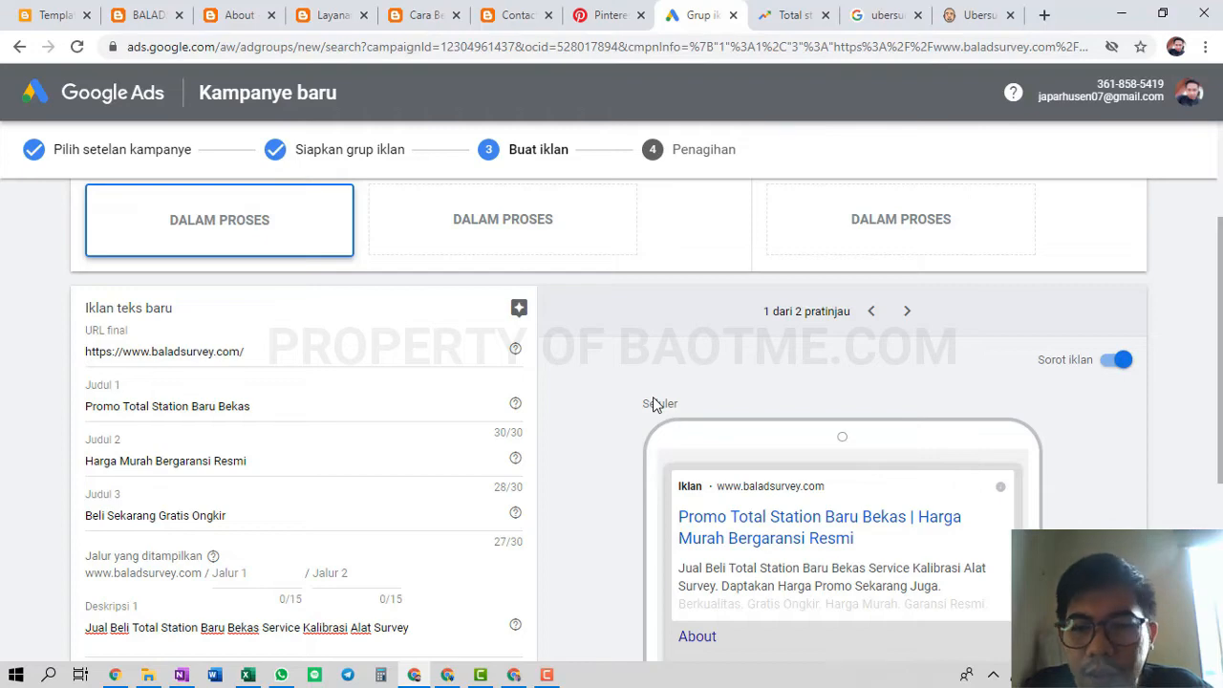
{"action": "scroll", "coordinate": [652, 402], "scroll_direction": "down", "scroll_amount": 4}
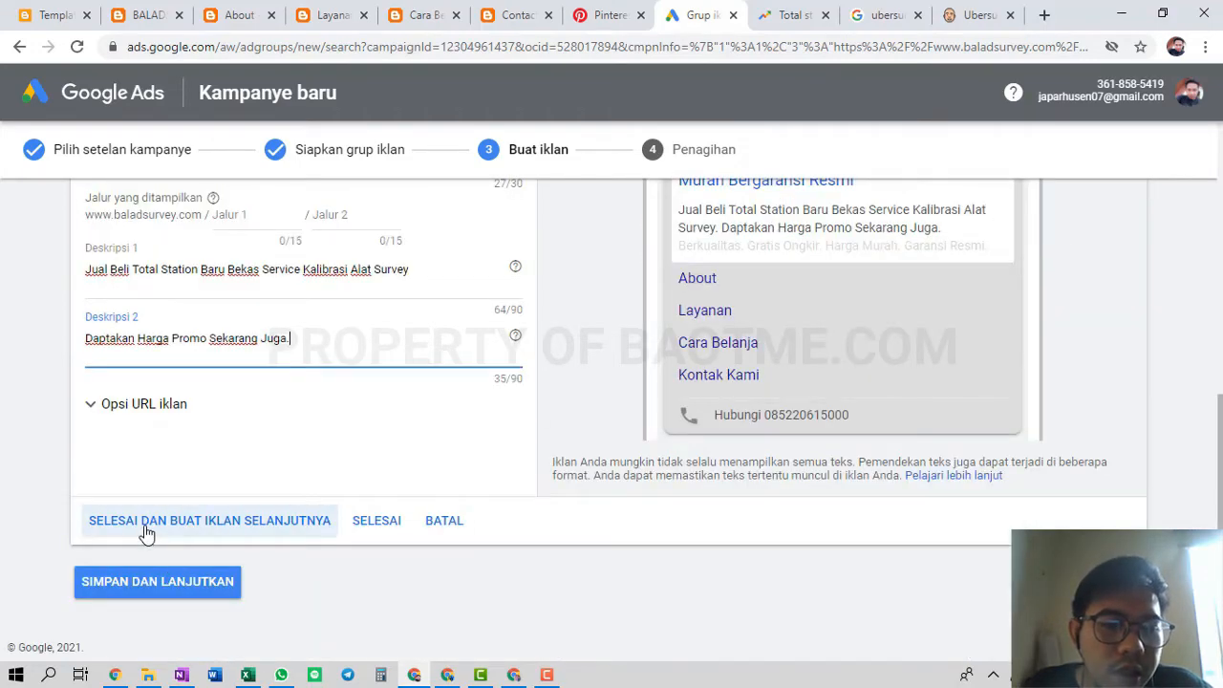
{"action": "left_click", "coordinate": [144, 525]}
Replace the new ad's first headline with 'Cari Total Station Murah ?'
{"action": "scroll", "coordinate": [393, 426], "scroll_direction": "down", "scroll_amount": 3}
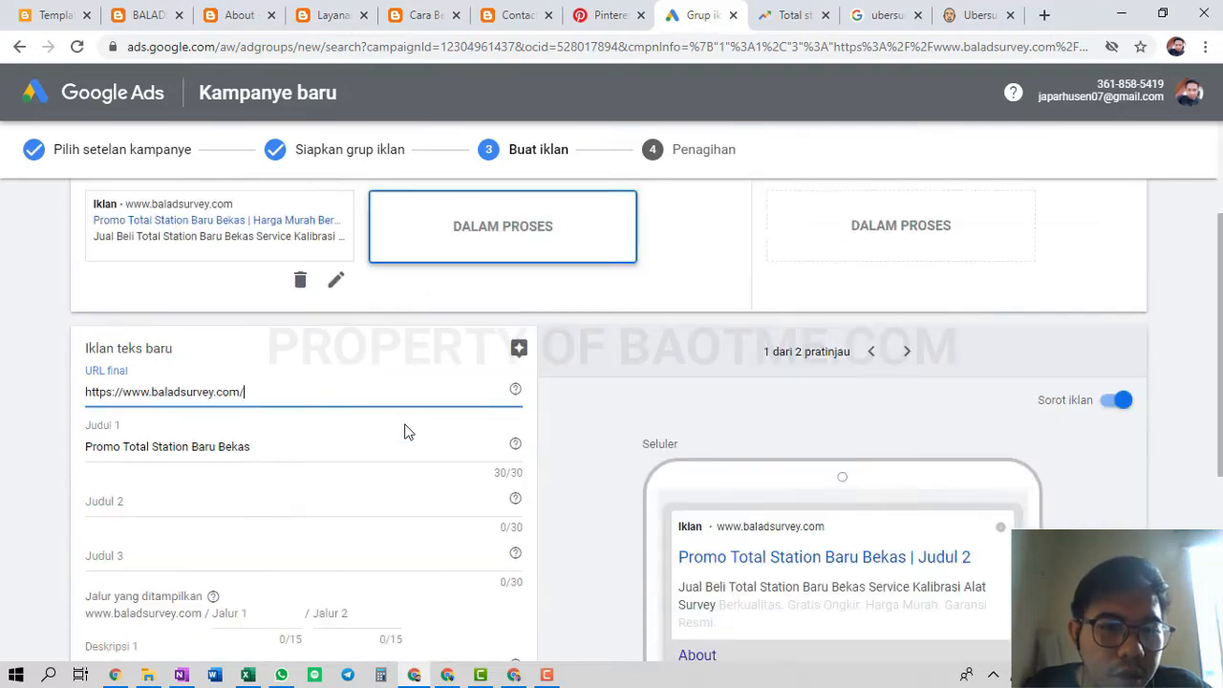
{"action": "left_click", "coordinate": [192, 358]}
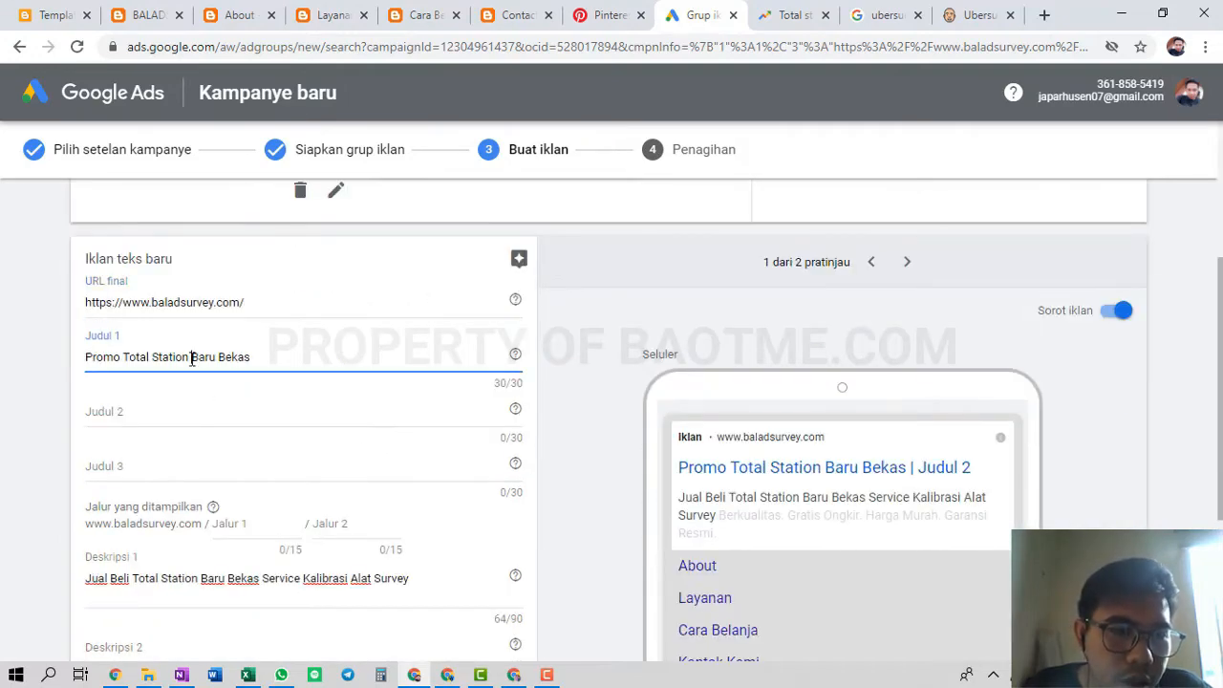
{"action": "key", "text": "ctrl+a"}
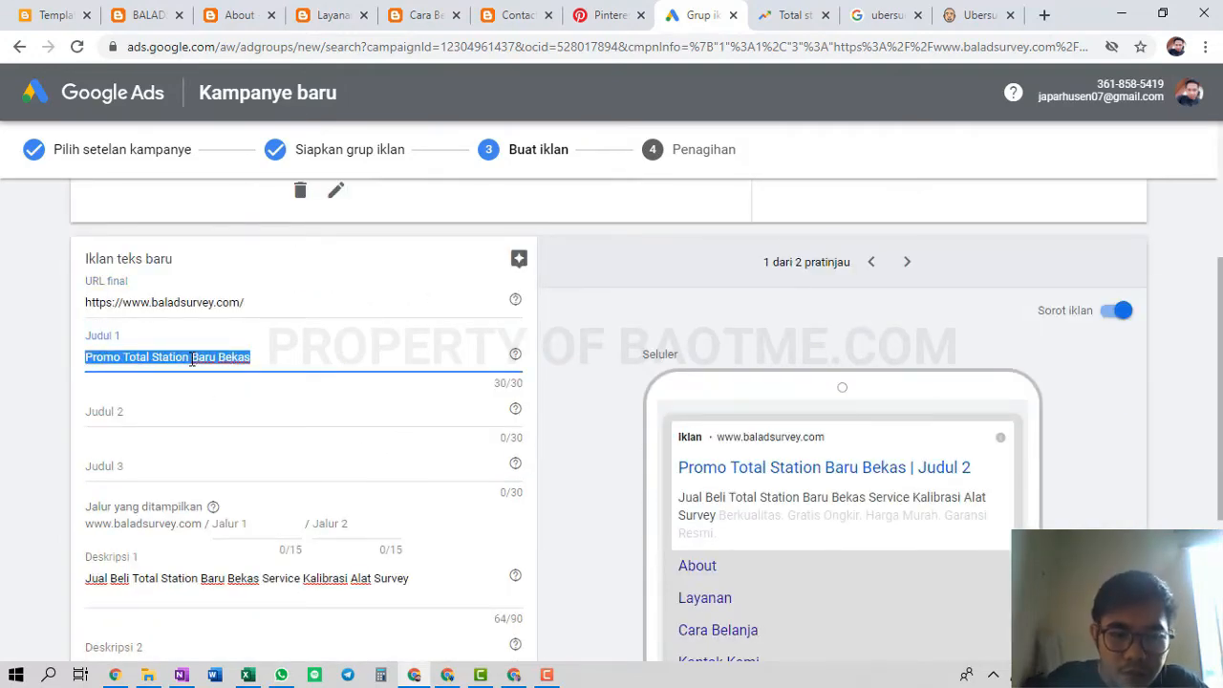
{"action": "type", "text": "Jual"}
{"action": "key", "text": "BackSpace"}
{"action": "key", "text": "BackSpace"}
{"action": "key", "text": "BackSpace"}
{"action": "key", "text": "BackSpace"}
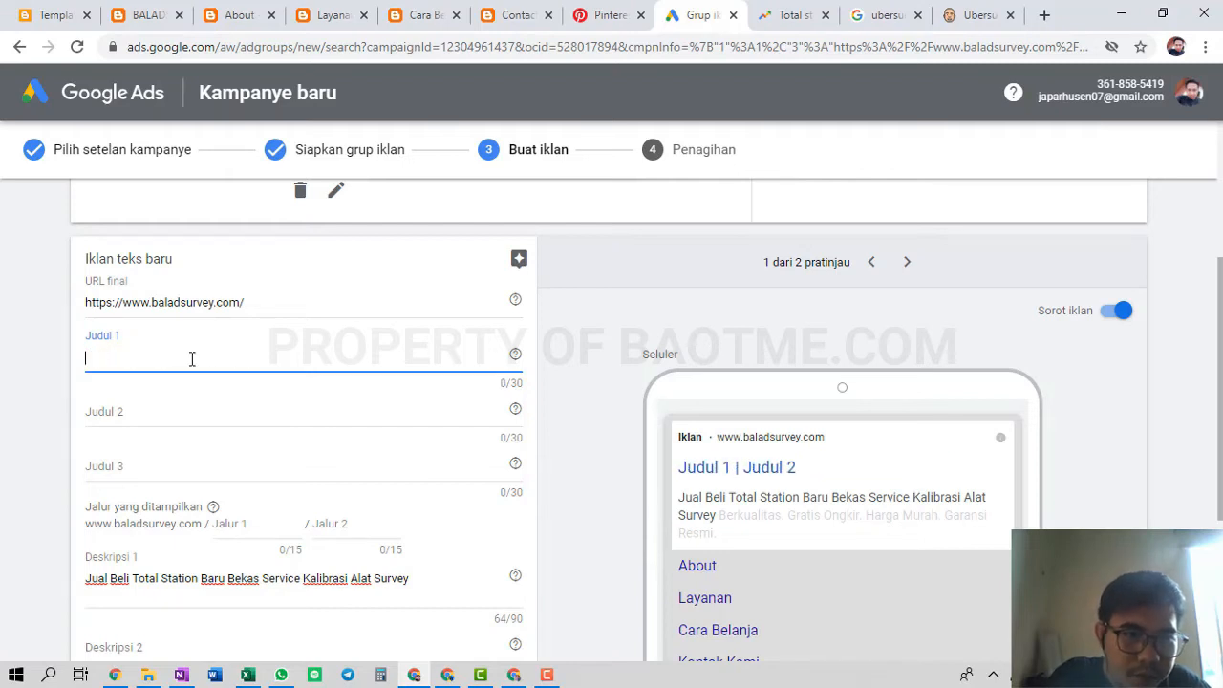
{"action": "type", "text": "Cari T"}
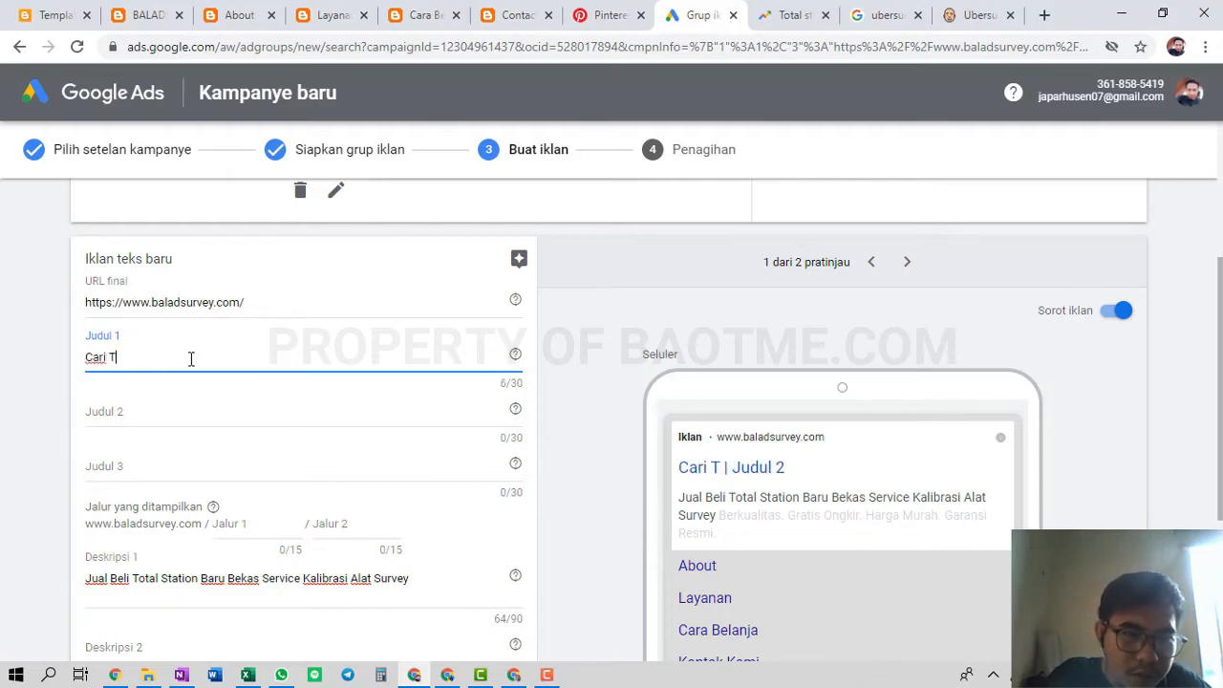
{"action": "type", "text": "otal Station "}
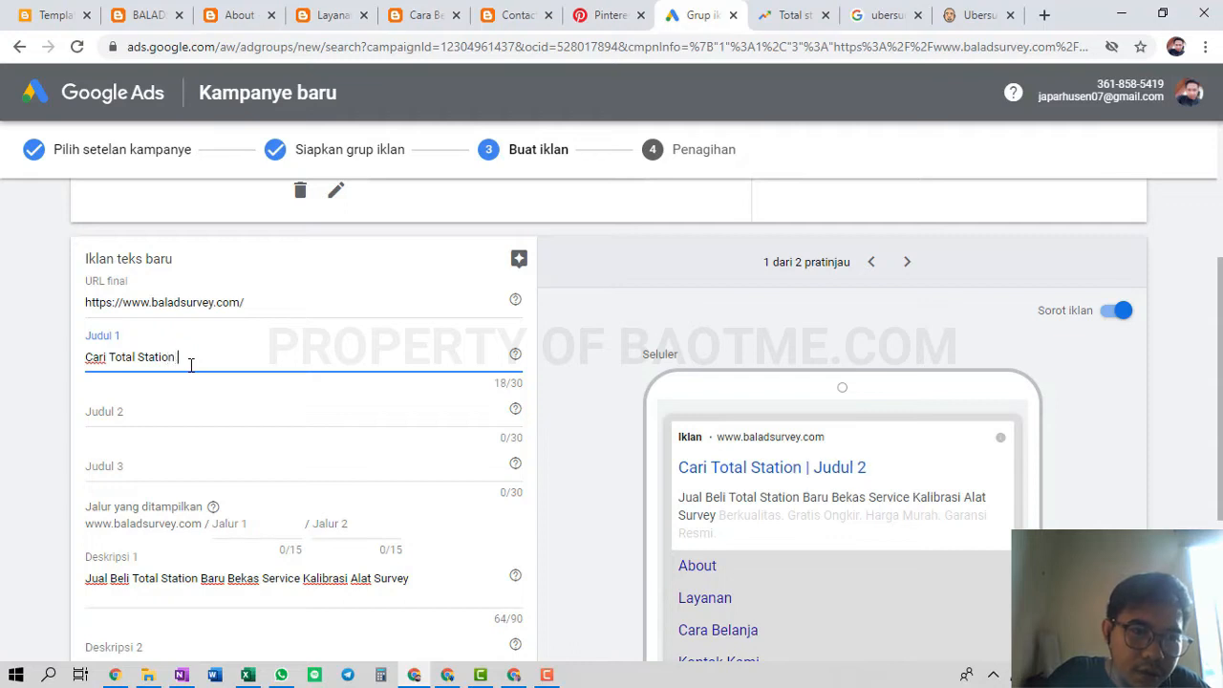
{"action": "type", "text": "Murah Berkua"}
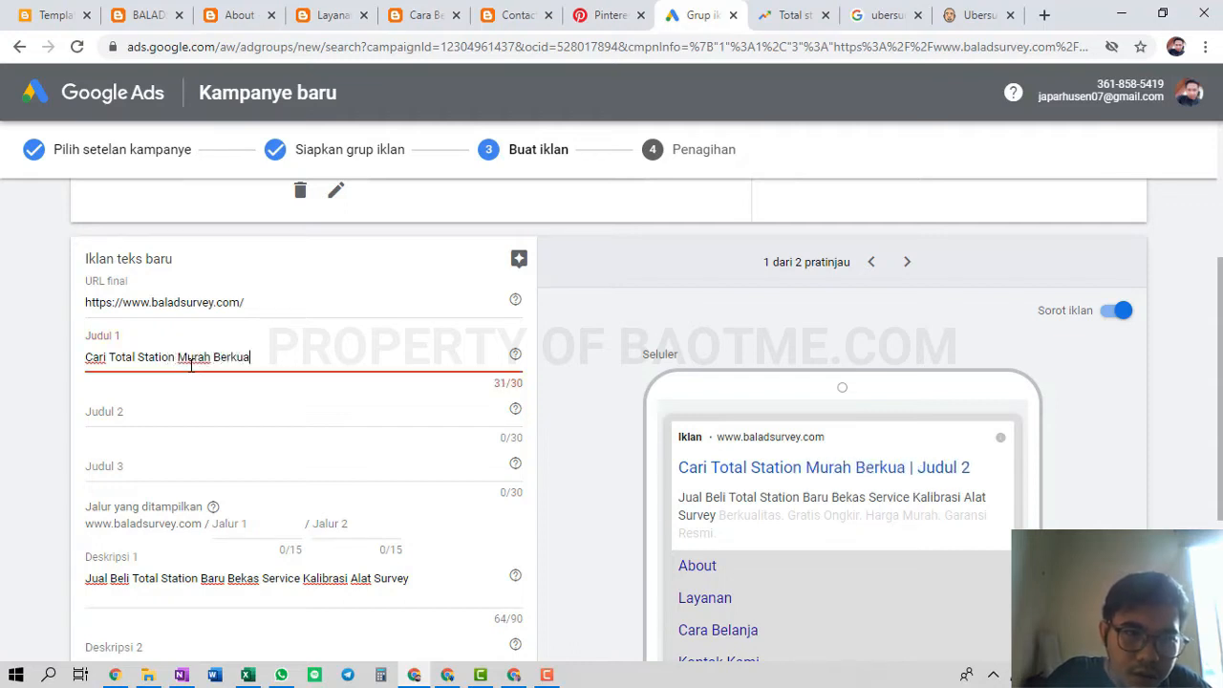
{"action": "key", "text": "BackSpace"}
{"action": "key", "text": "BackSpace"}
{"action": "key", "text": "BackSpace"}
{"action": "key", "text": "BackSpace"}
{"action": "key", "text": "BackSpace"}
{"action": "key", "text": "BackSpace"}
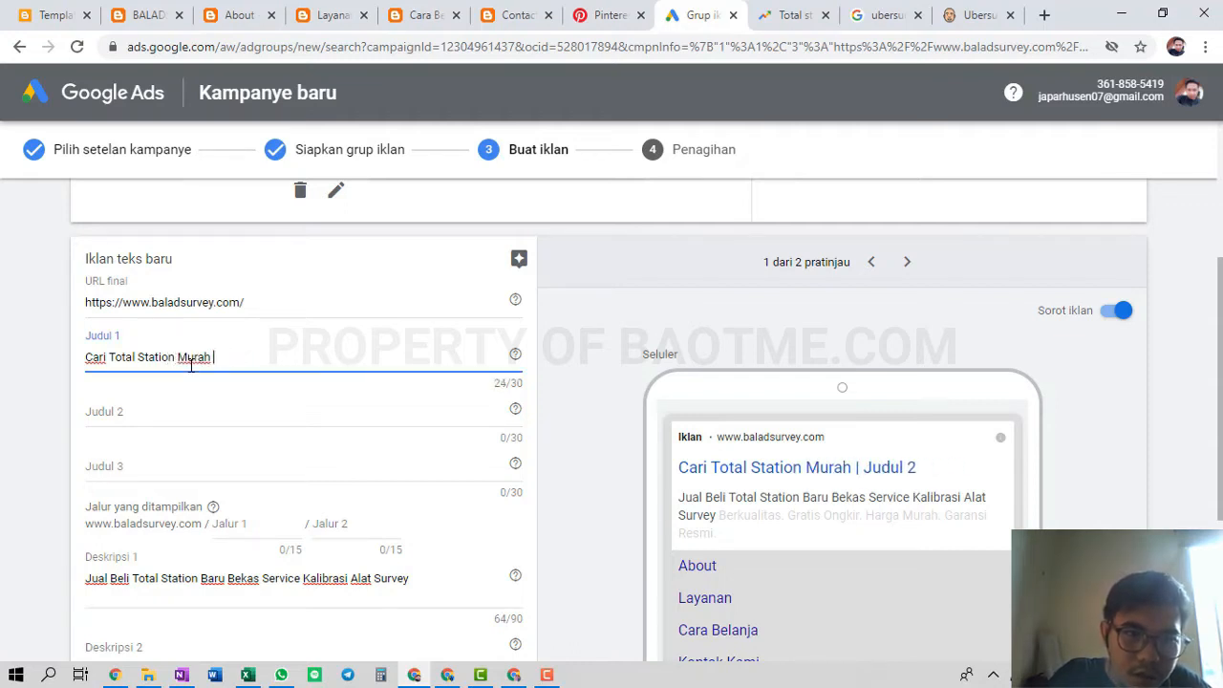
{"action": "type", "text": "?"}
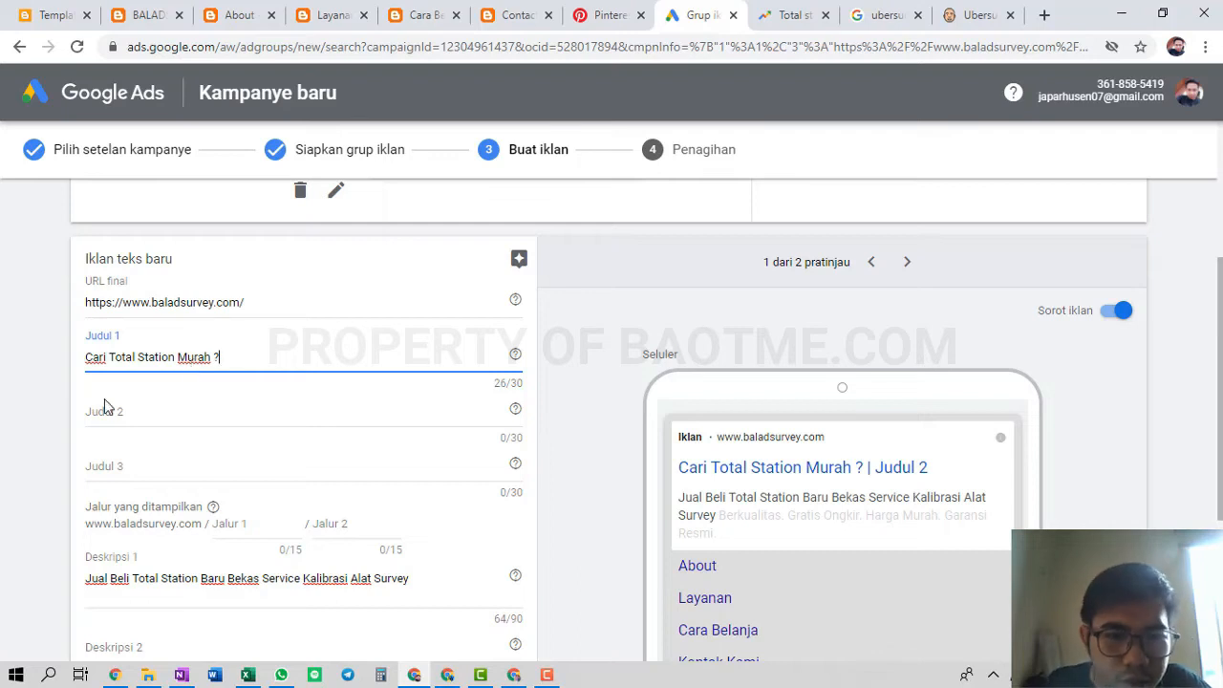
Write a second headline about easy purchasing and set the third to 'Beli Disini Gratis Ongkir'
{"action": "left_click", "coordinate": [131, 414]}
{"action": "type", "text": "P"}
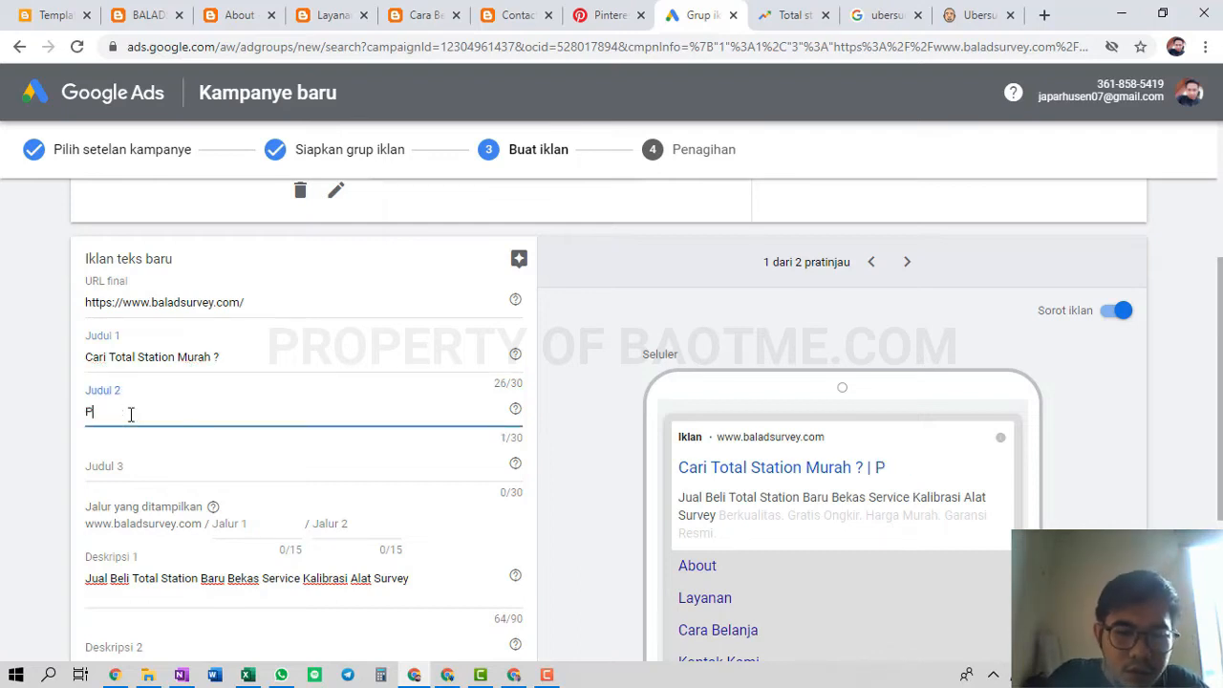
{"action": "type", "text": "roses Pebel"}
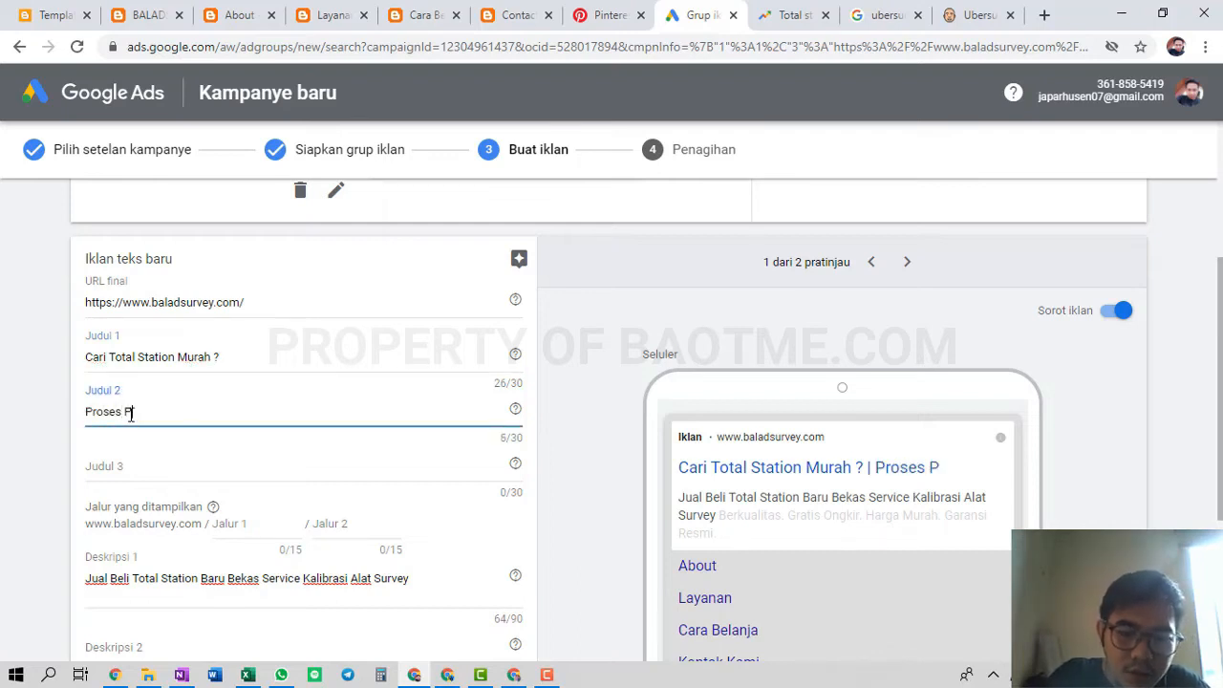
{"action": "key", "text": "BackSpace"}
{"action": "key", "text": "BackSpace"}
{"action": "key", "text": "BackSpace"}
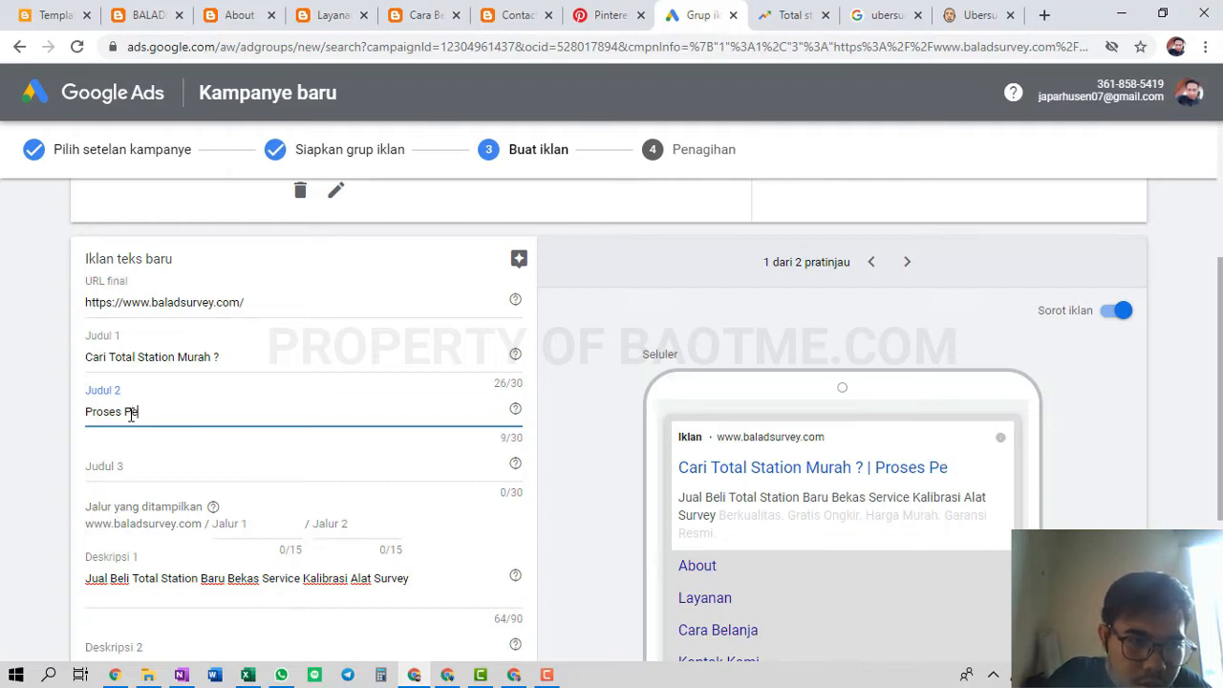
{"action": "type", "text": "mb"}
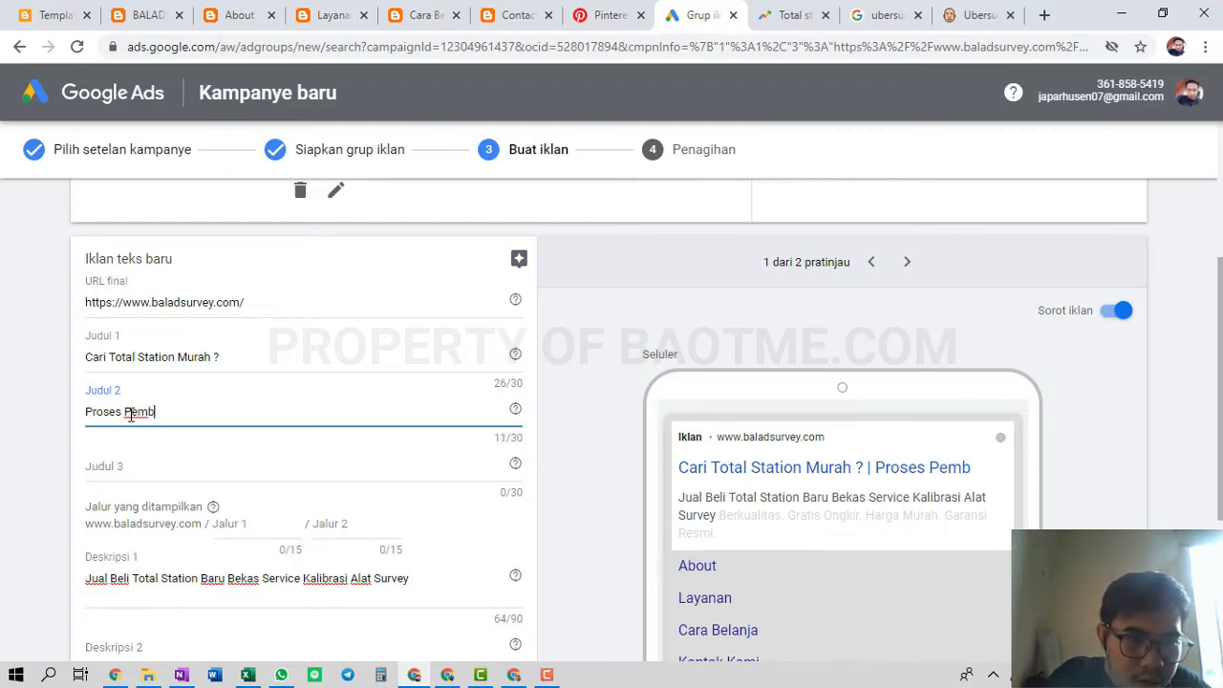
{"action": "type", "text": "elian Ama"}
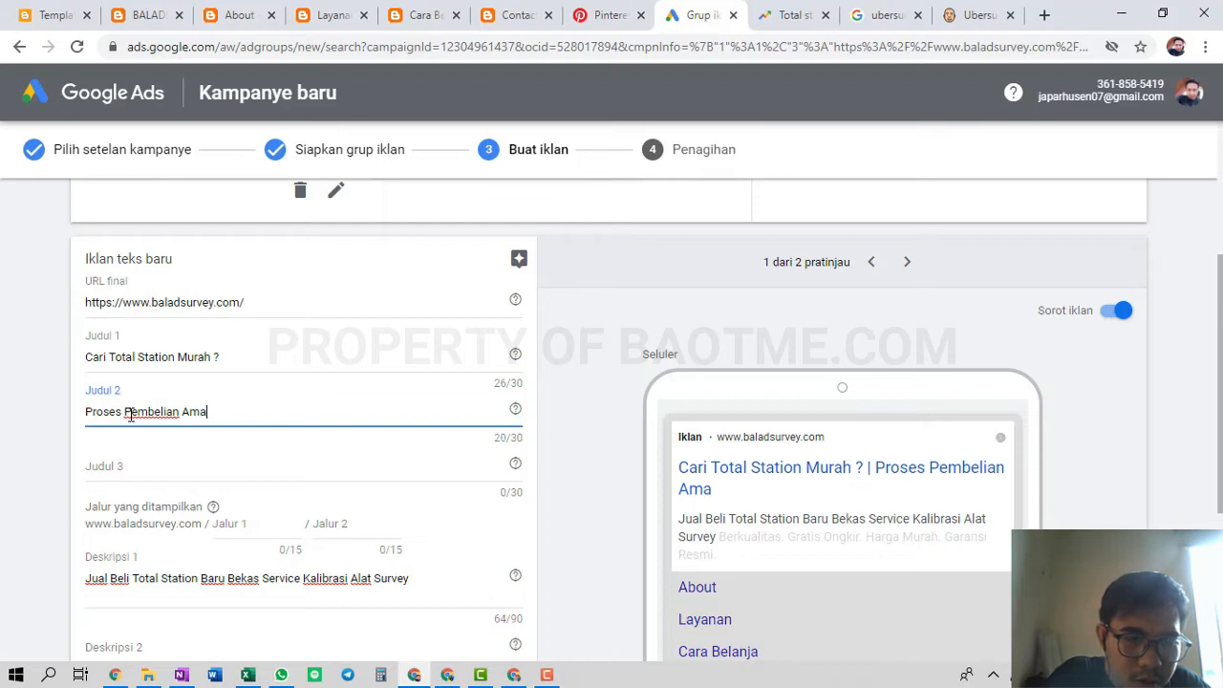
{"action": "key", "text": "BackSpace"}
{"action": "key", "text": "BackSpace"}
{"action": "key", "text": "BackSpace"}
{"action": "type", "text": "Mudah danas"}
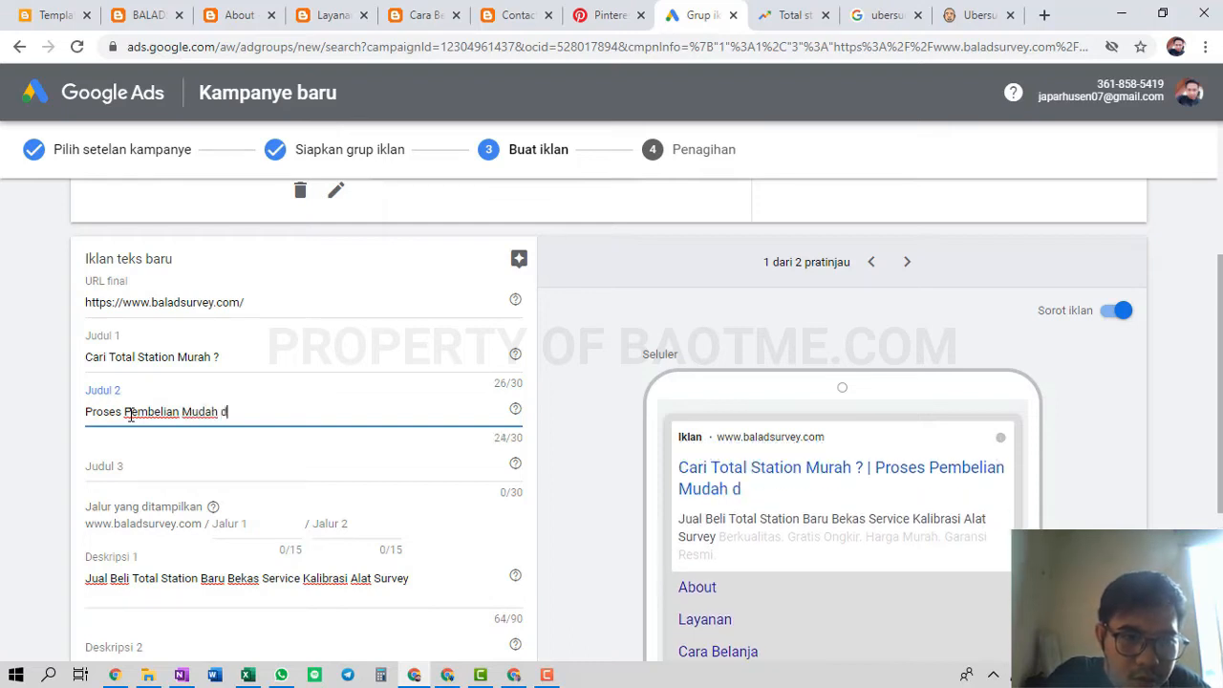
{"action": "key", "text": "BackSpace"}
{"action": "key", "text": "BackSpace"}
{"action": "type", "text": "Aman"}
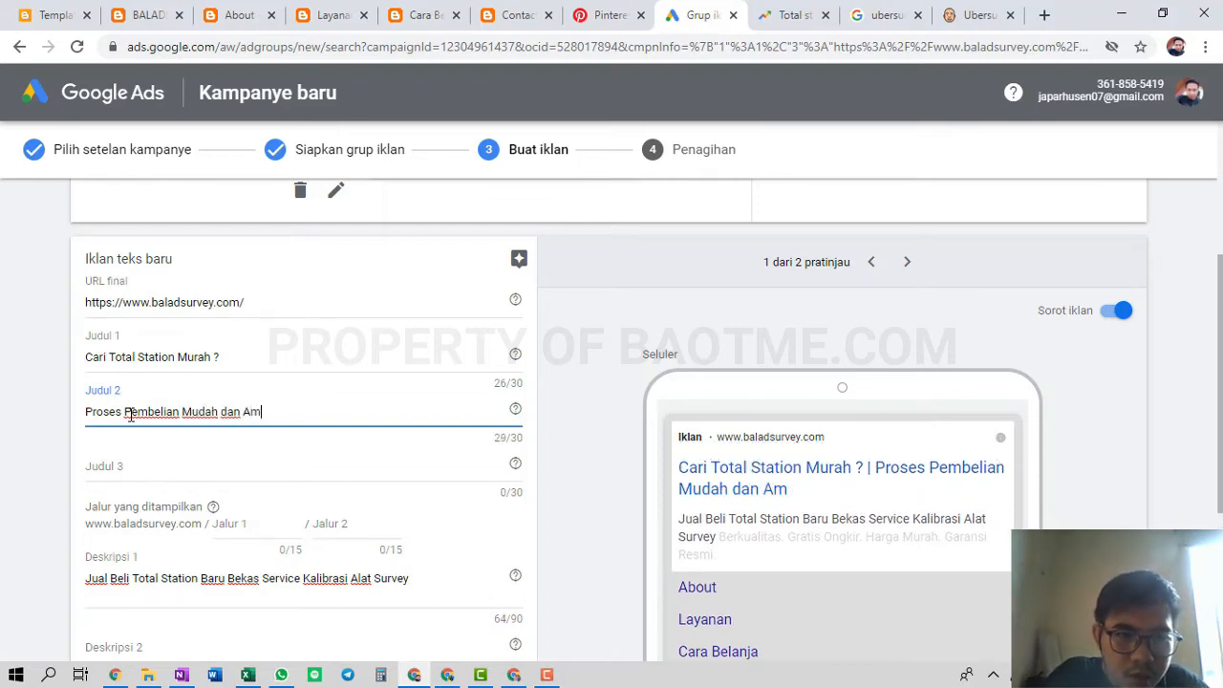
{"action": "key", "text": "BackSpace"}
{"action": "key", "text": "BackSpace"}
{"action": "key", "text": "BackSpace"}
{"action": "key", "text": "BackSpace"}
{"action": "key", "text": "BackSpace"}
{"action": "key", "text": "BackSpace"}
{"action": "key", "text": "BackSpace"}
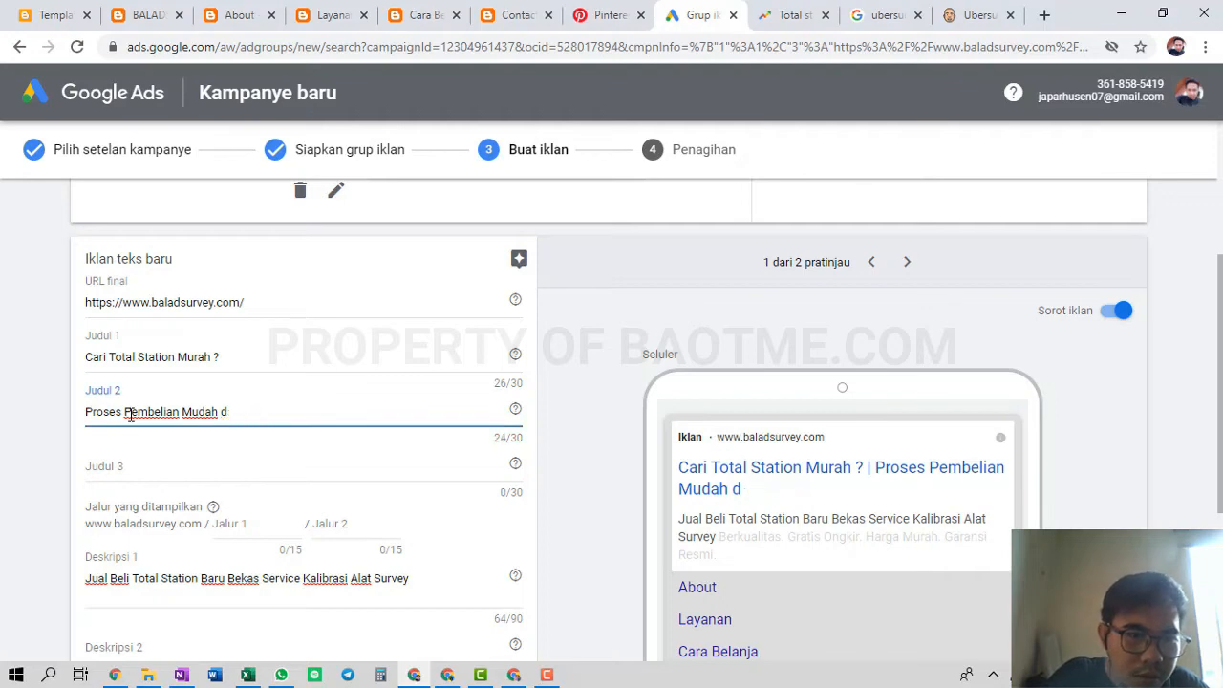
{"action": "left_click", "coordinate": [124, 464]}
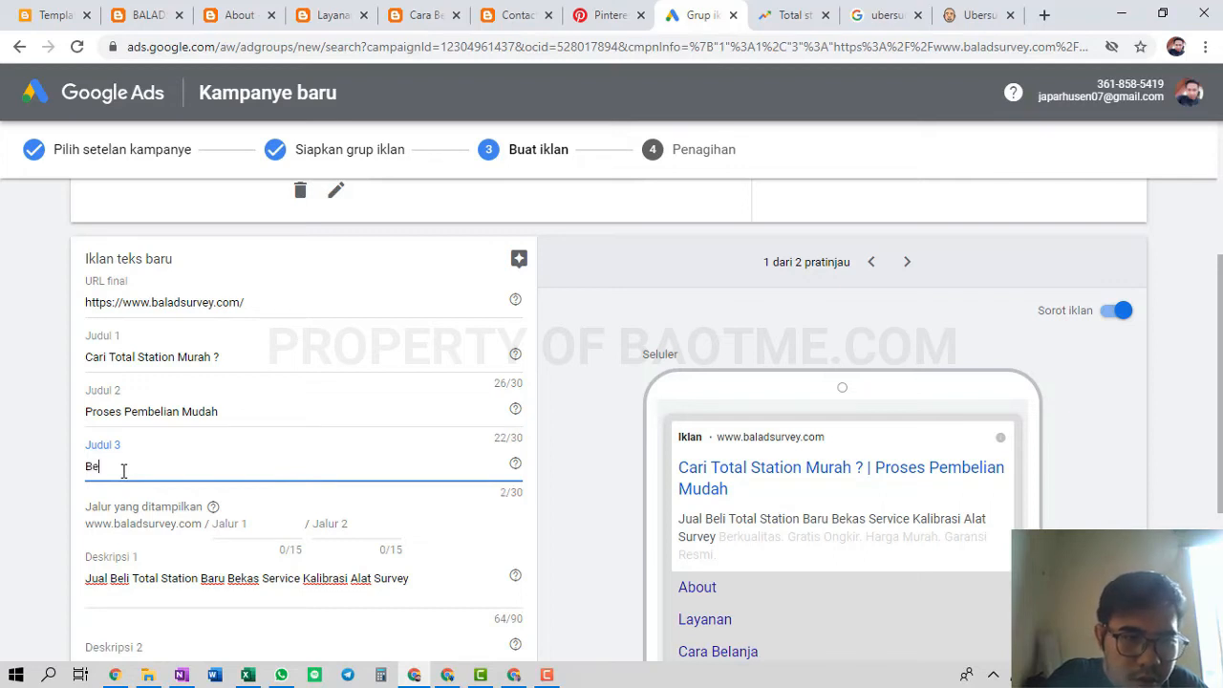
{"action": "type", "text": "Beli Disini G"}
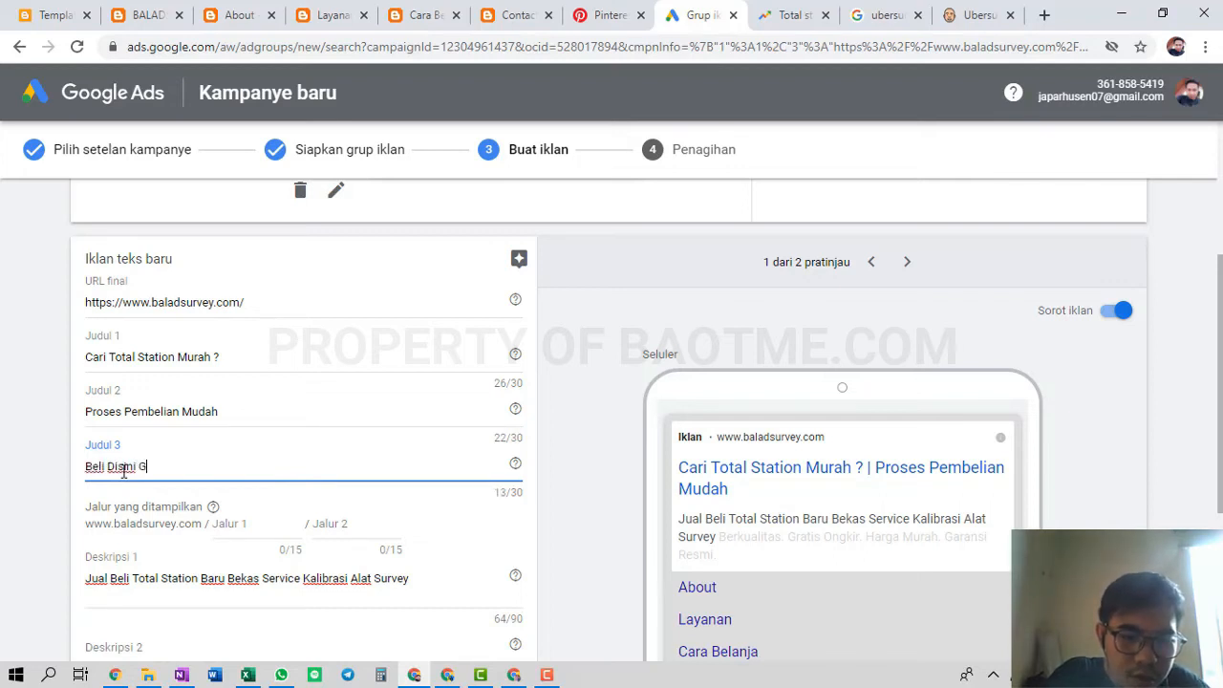
{"action": "type", "text": "ratis Ongkir"}
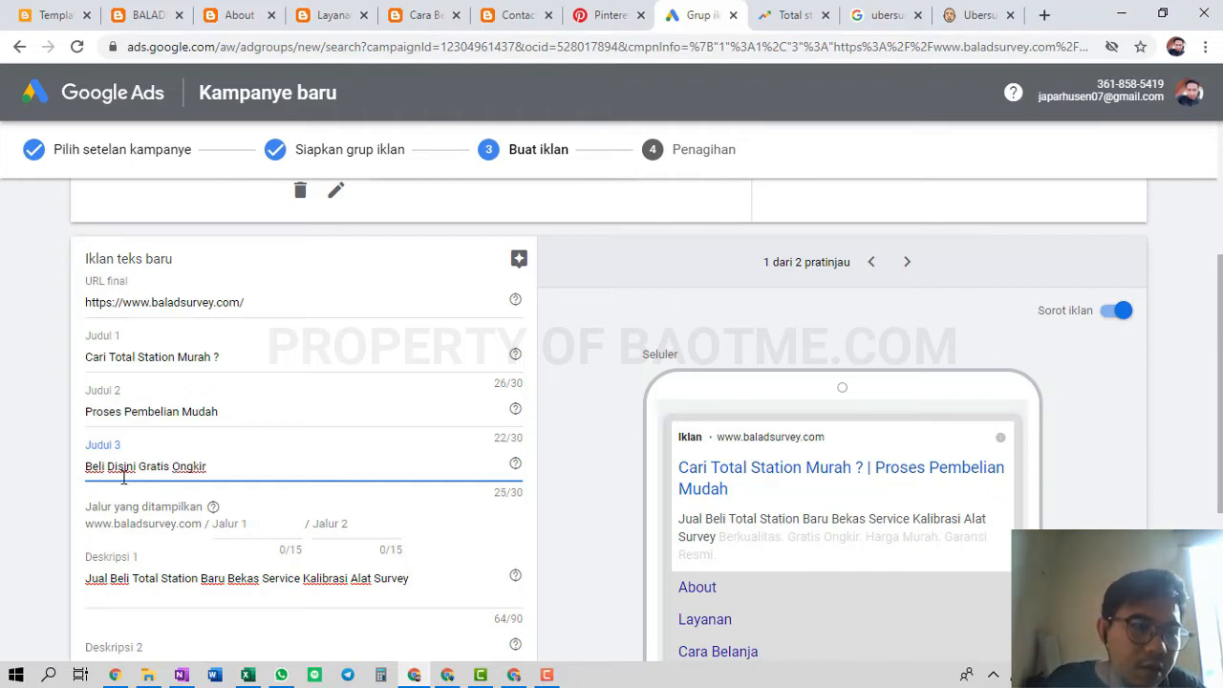
{"action": "left_click", "coordinate": [33, 399]}
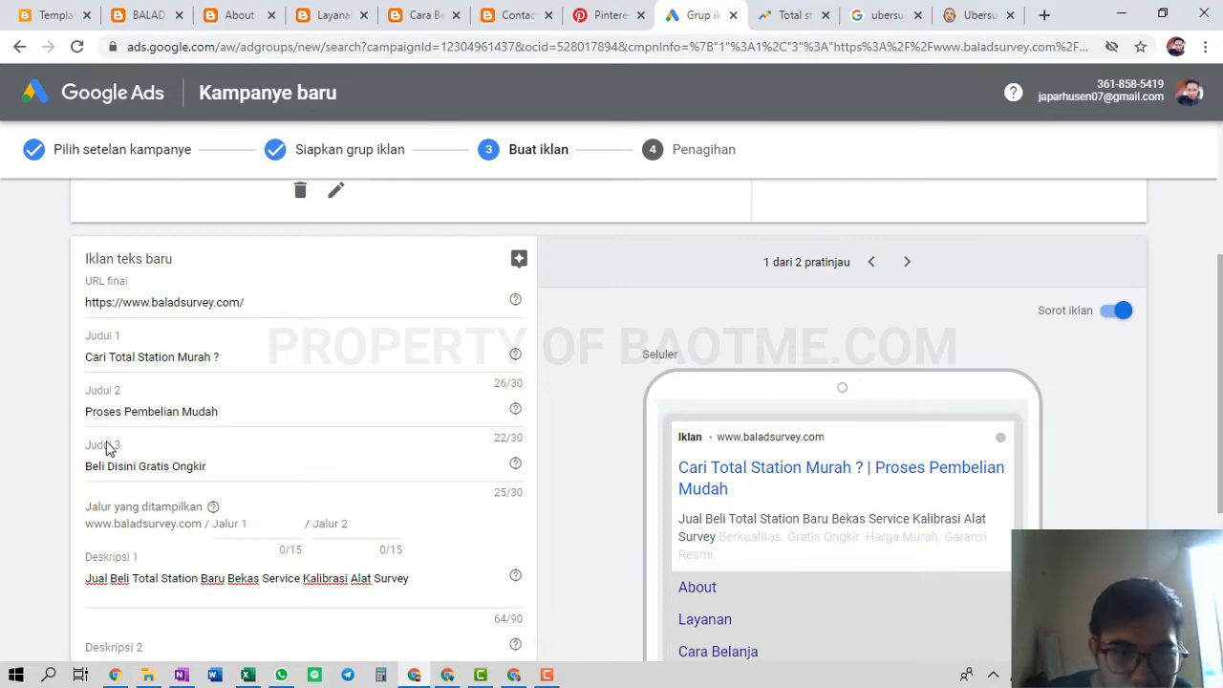
Set Deskripsi 2 to 'Dapatkan Bonus Istimewa di Setiap Pembelian Alat Survey.' and save the ad
{"action": "scroll", "coordinate": [168, 433], "scroll_direction": "down", "scroll_amount": 2}
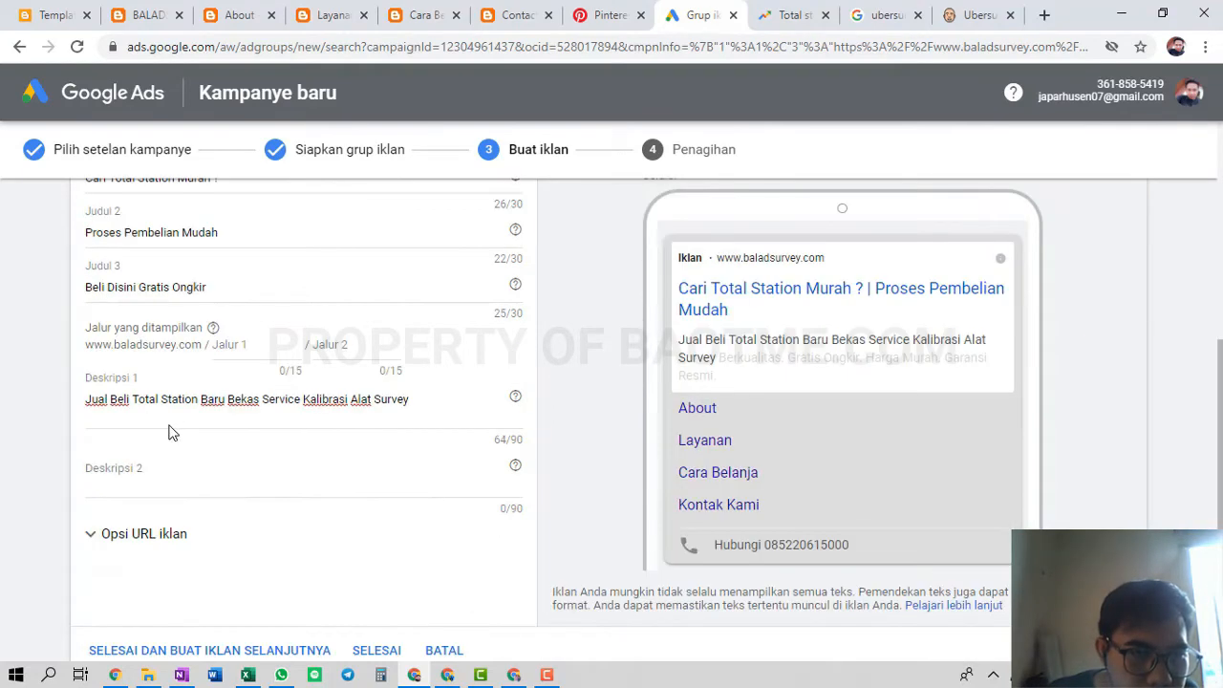
{"action": "left_click", "coordinate": [114, 464]}
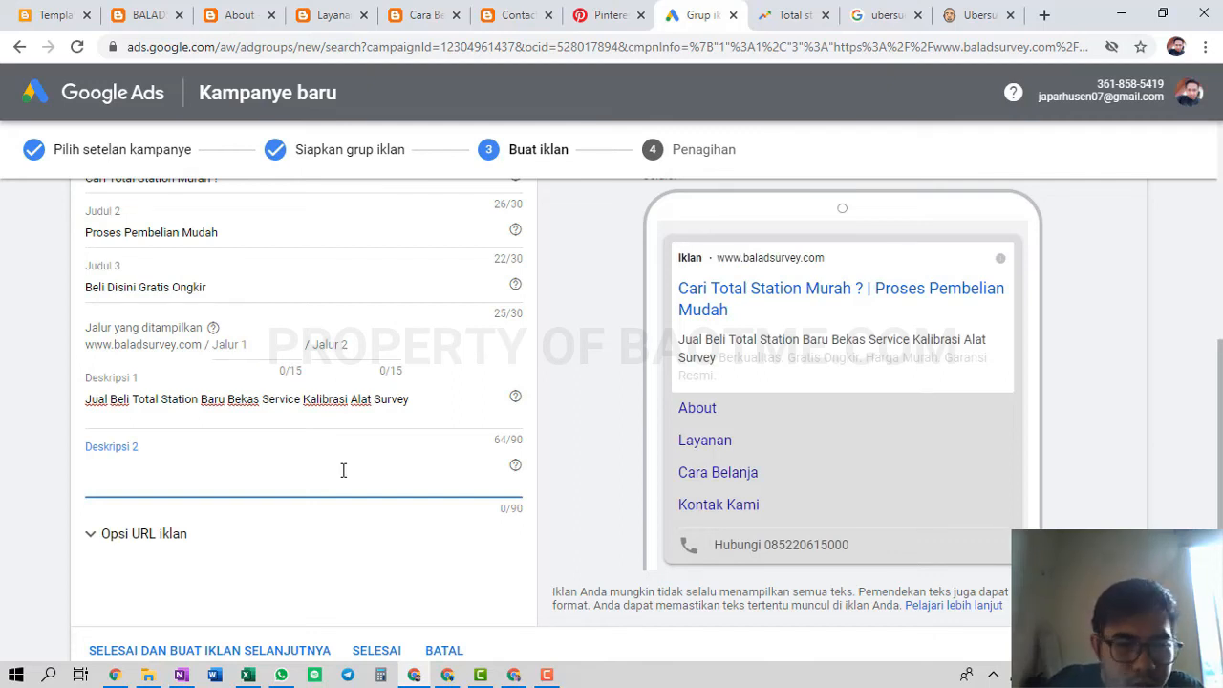
{"action": "type", "text": "Dapa"}
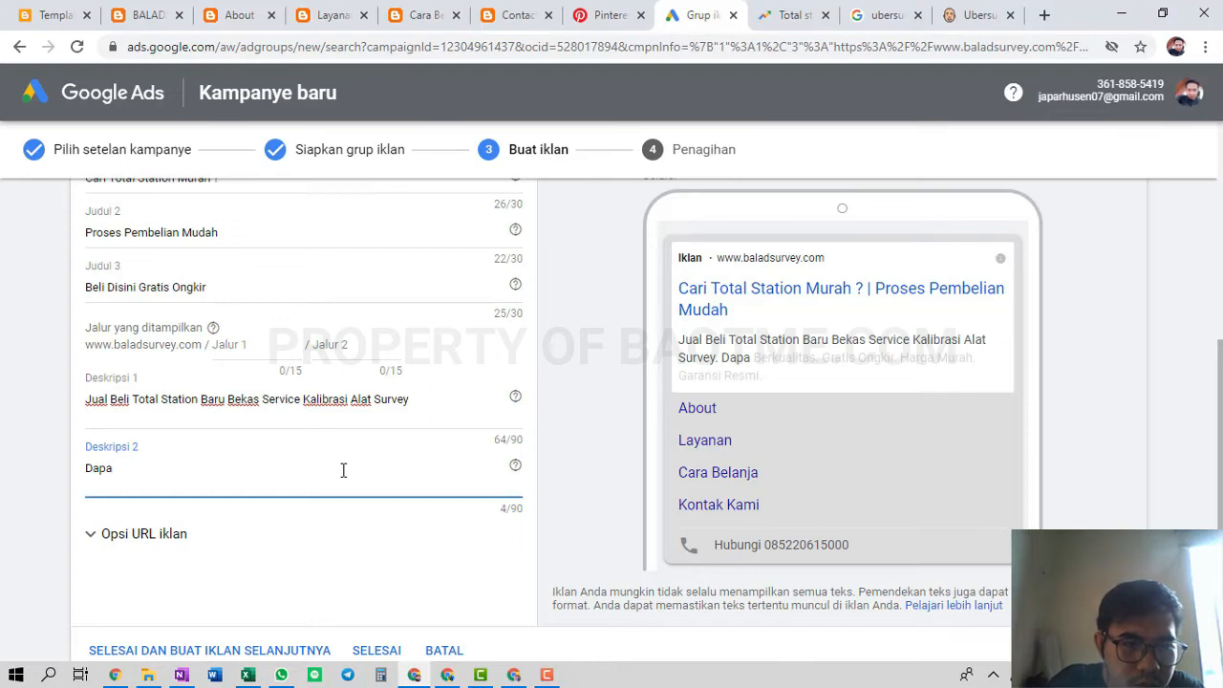
{"action": "type", "text": "tkan Bonu"}
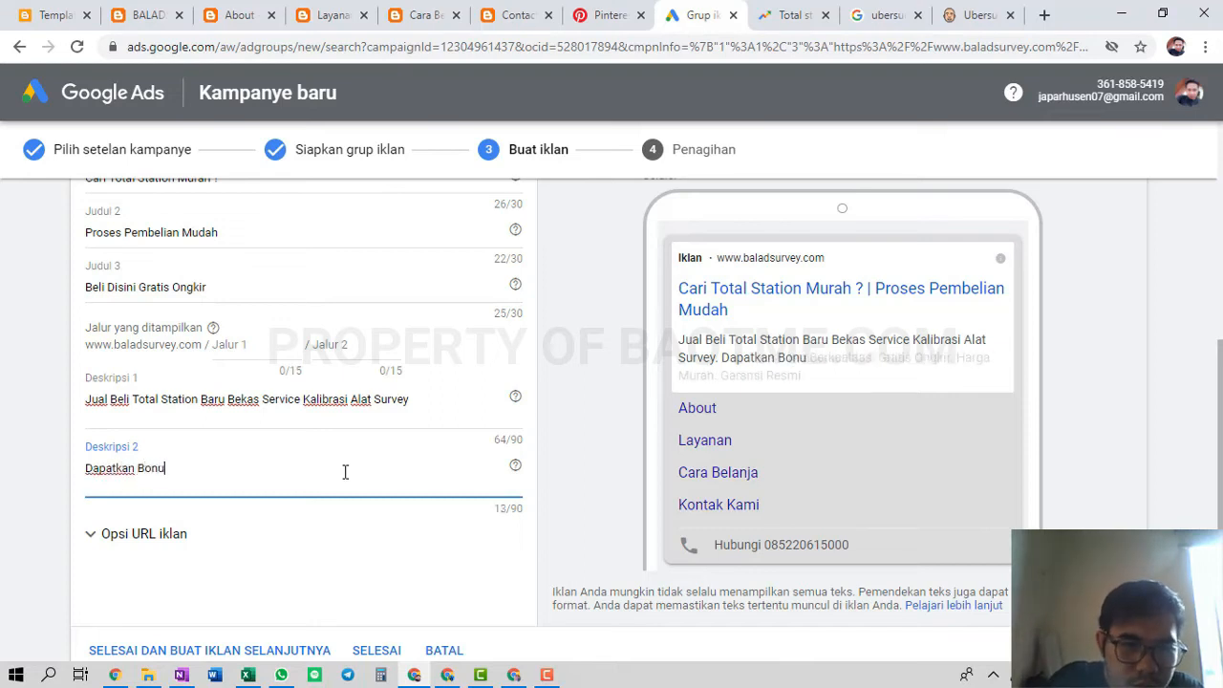
{"action": "type", "text": "s"}
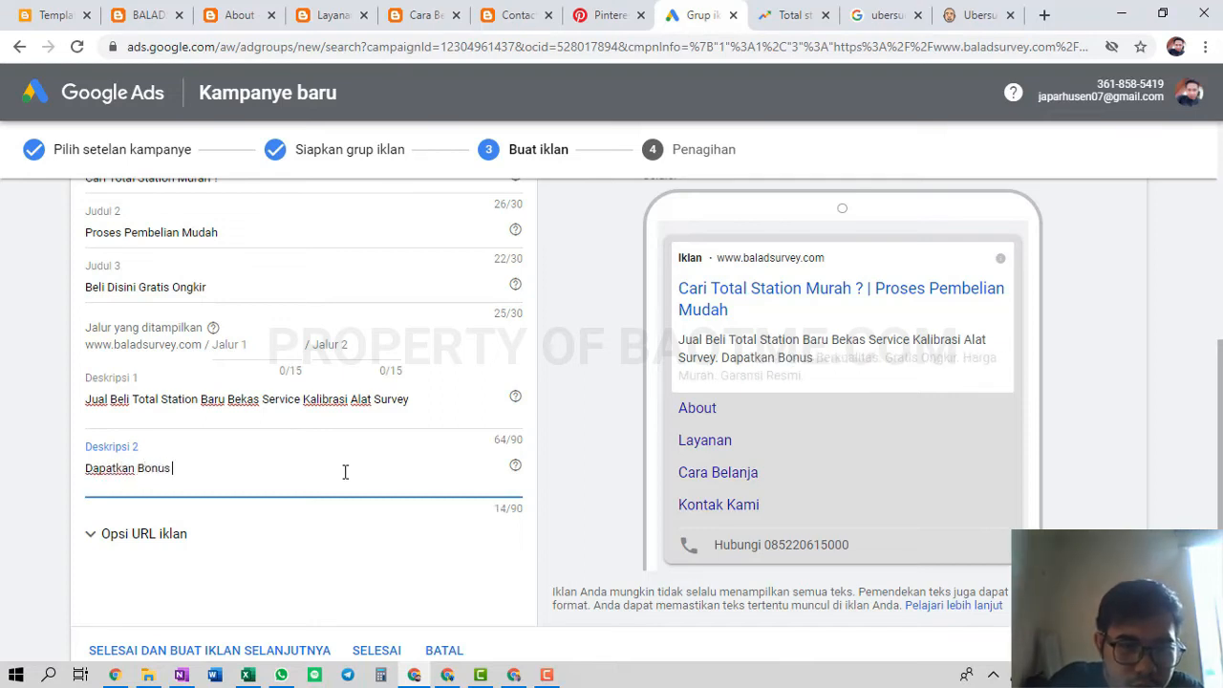
{"action": "type", "text": " I"}
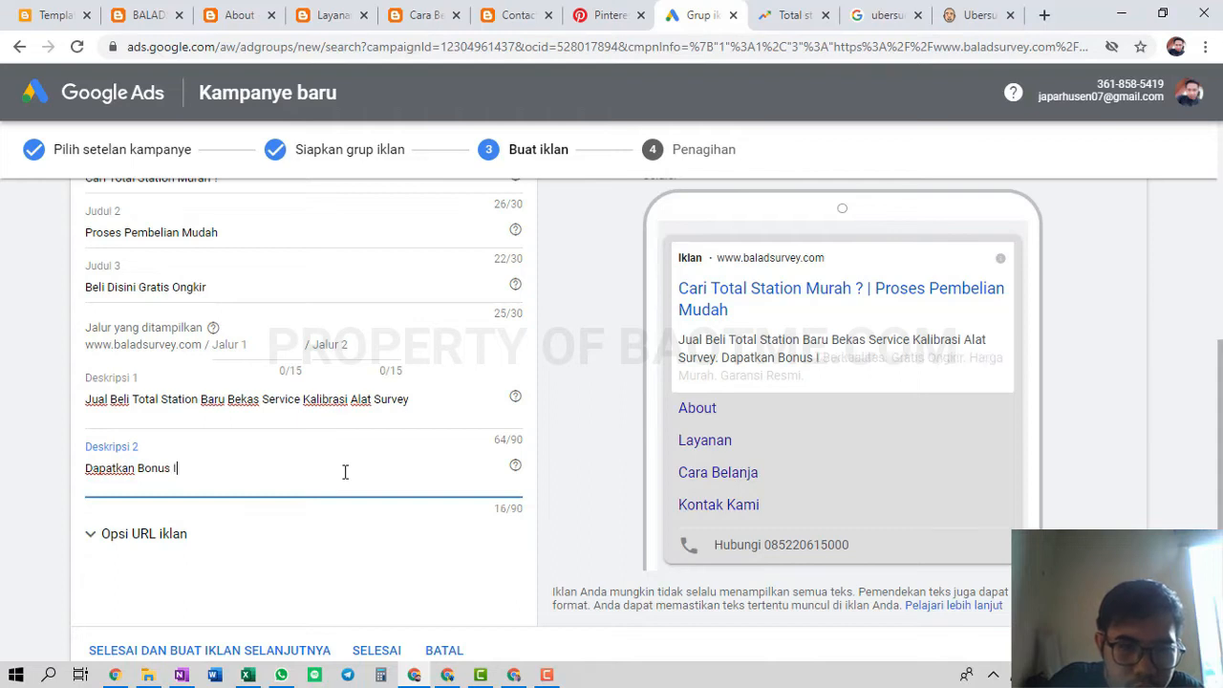
{"action": "type", "text": "stimewa di S"}
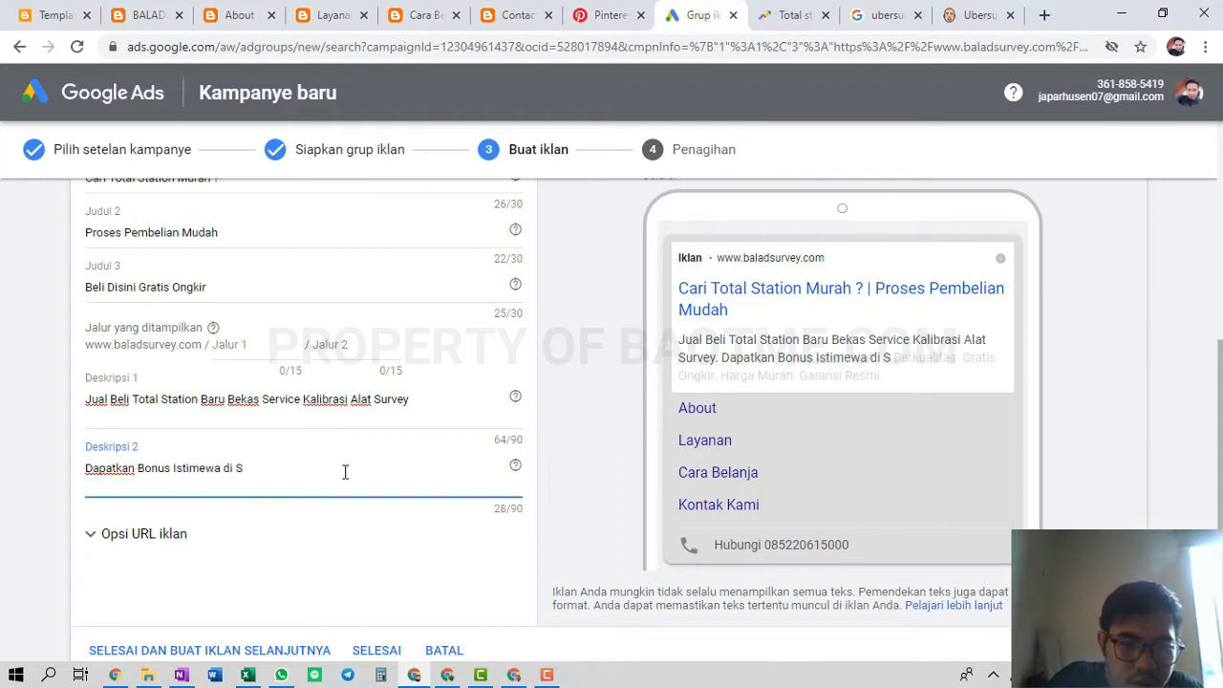
{"action": "type", "text": "etiap Pembel"}
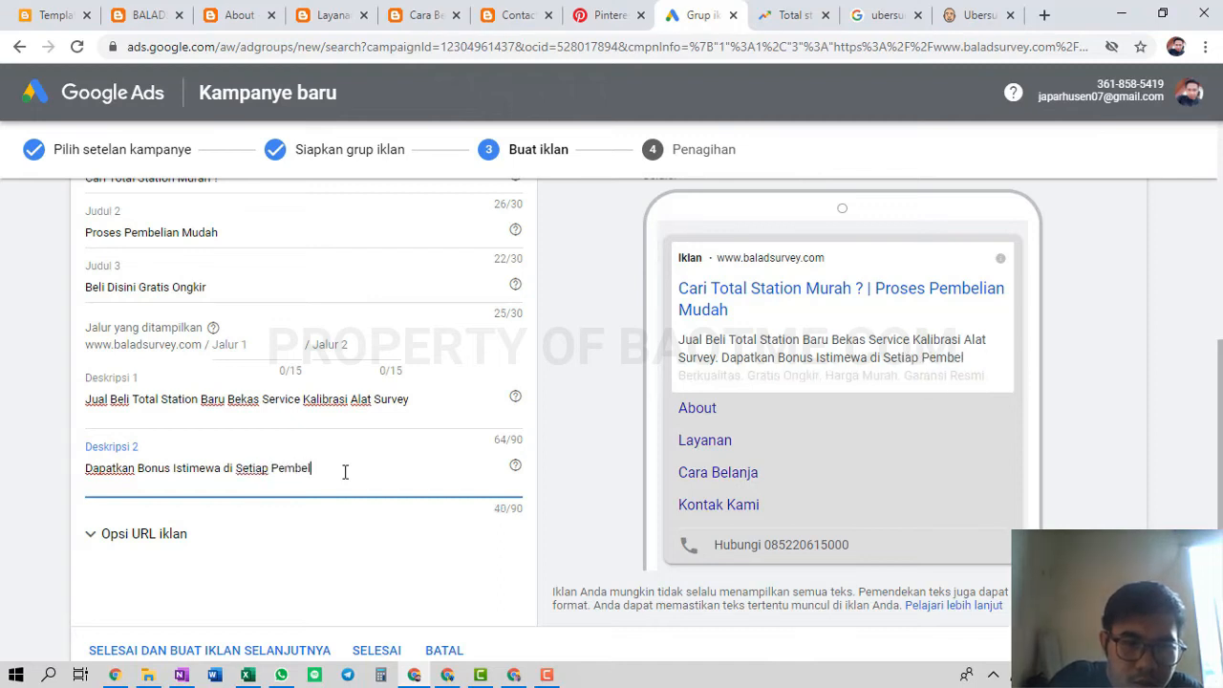
{"action": "type", "text": "ian Al"}
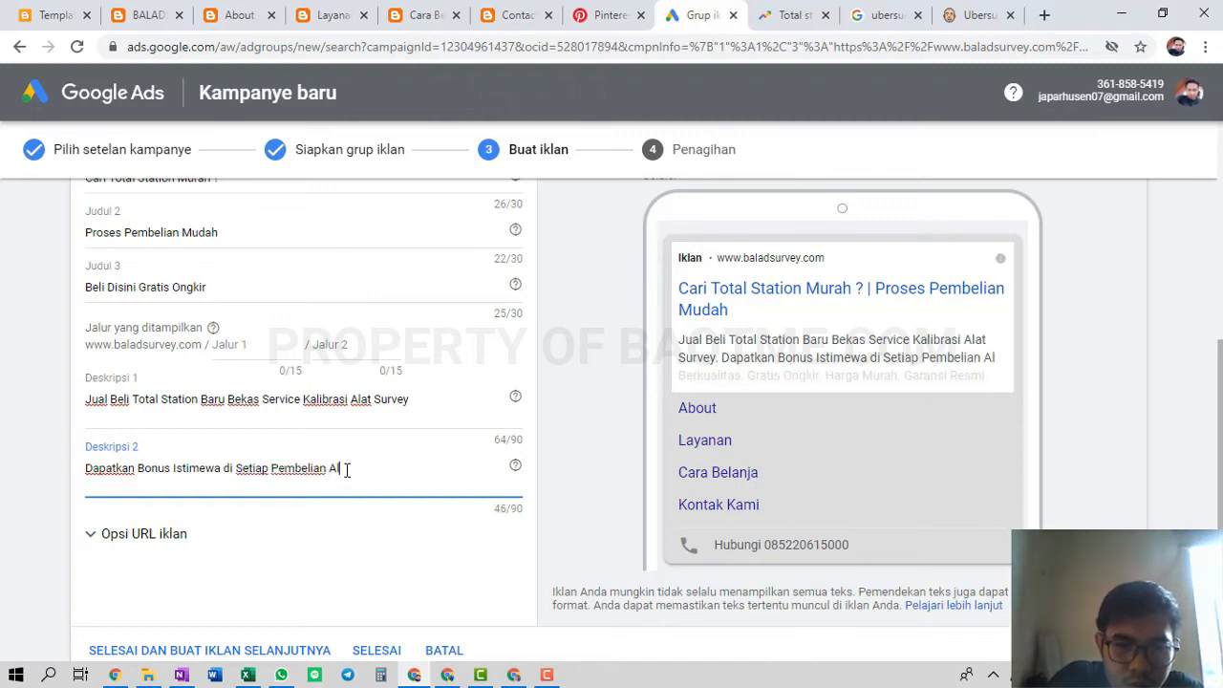
{"action": "type", "text": "at Survey"}
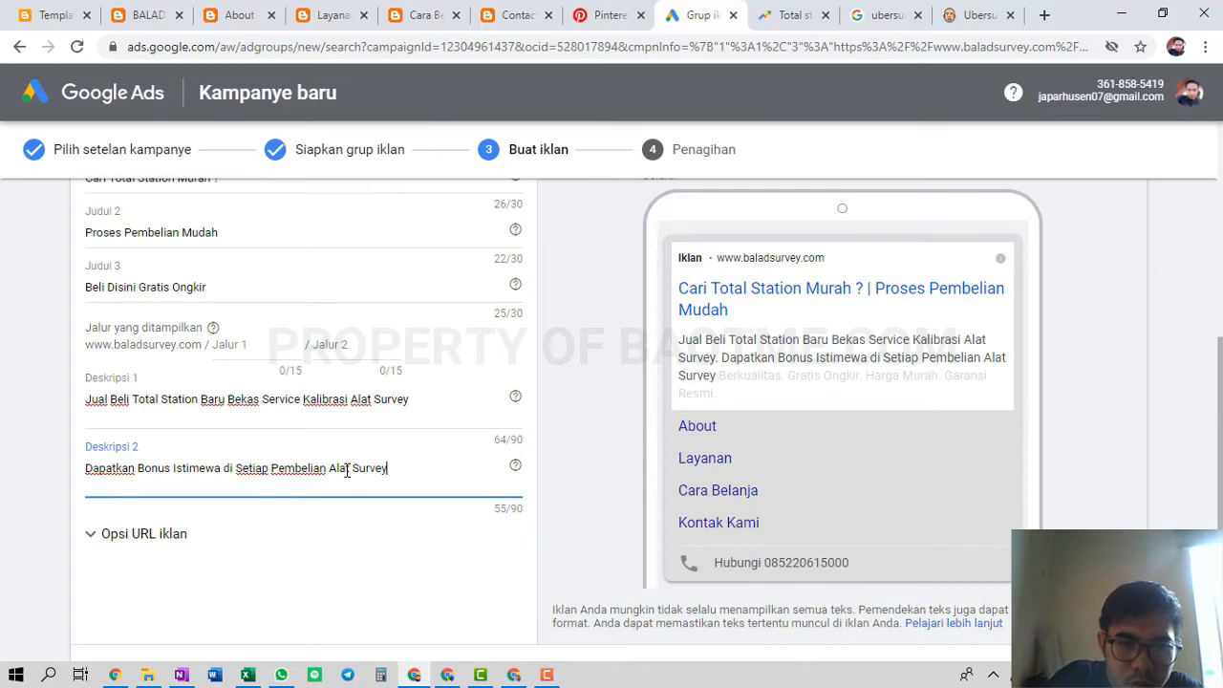
{"action": "type", "text": "."}
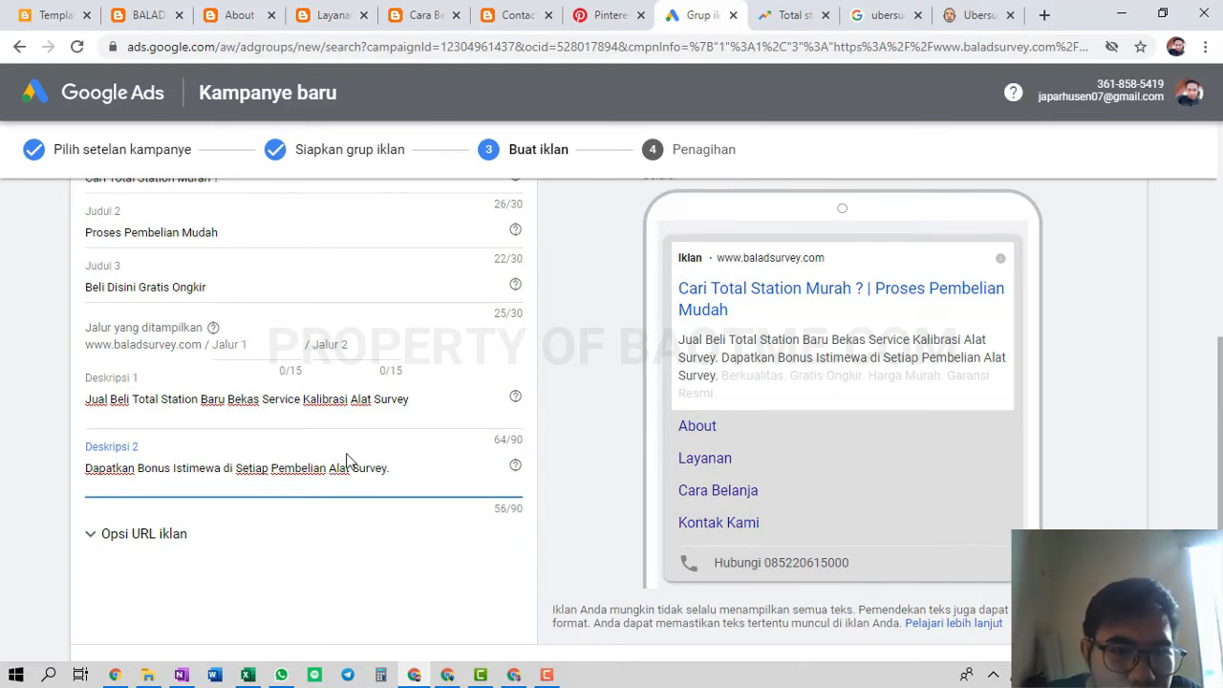
{"action": "scroll", "coordinate": [405, 411], "scroll_direction": "down", "scroll_amount": 1}
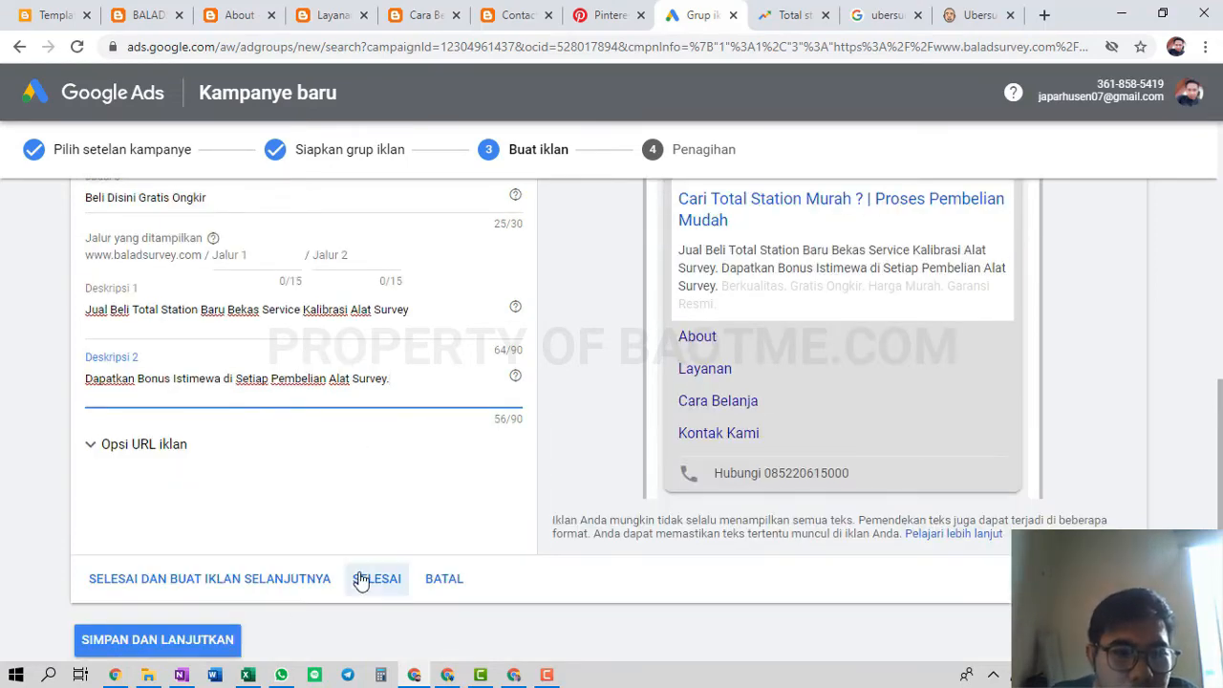
{"action": "left_click", "coordinate": [391, 589]}
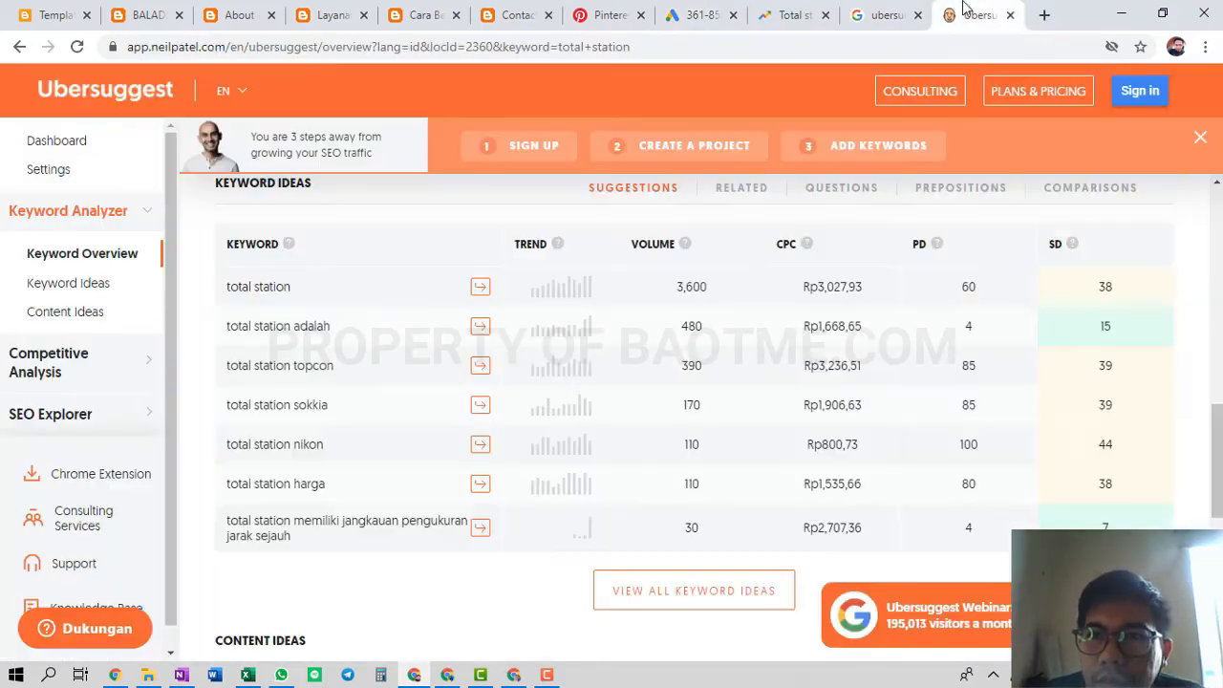
Close Ubersuggest's 'Do you want more traffic?' popup, then go back to the Google Ads billing page
{"action": "left_click", "coordinate": [970, 14]}
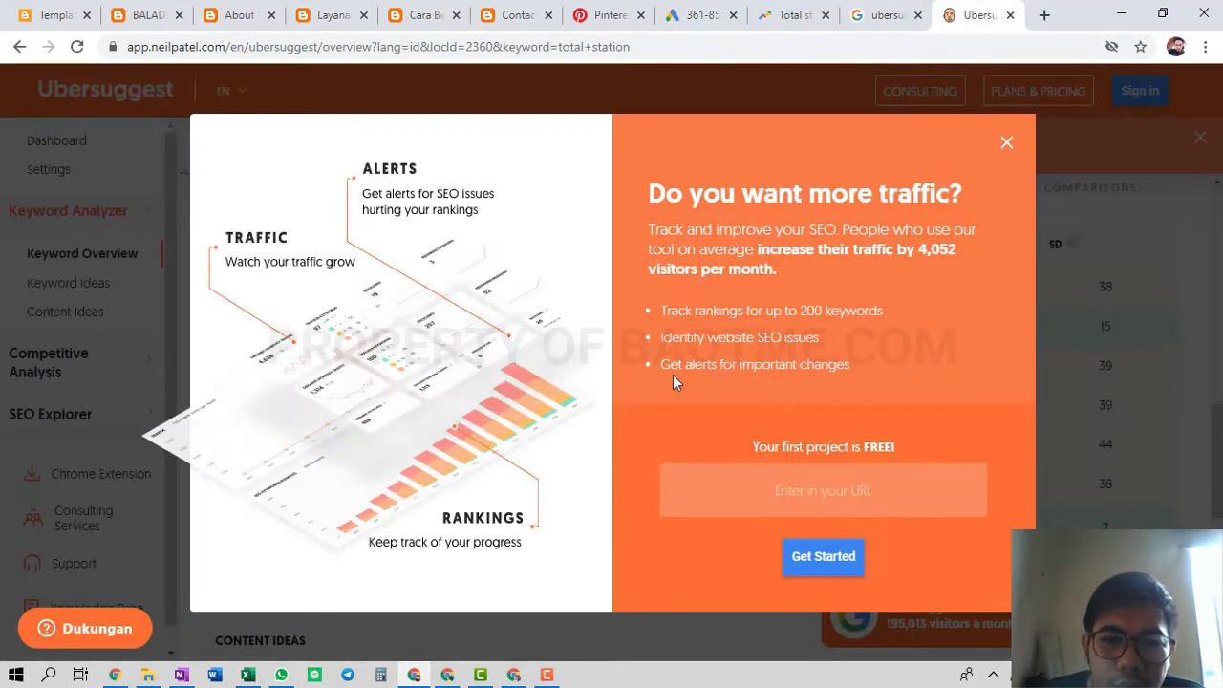
{"action": "left_click", "coordinate": [1007, 145]}
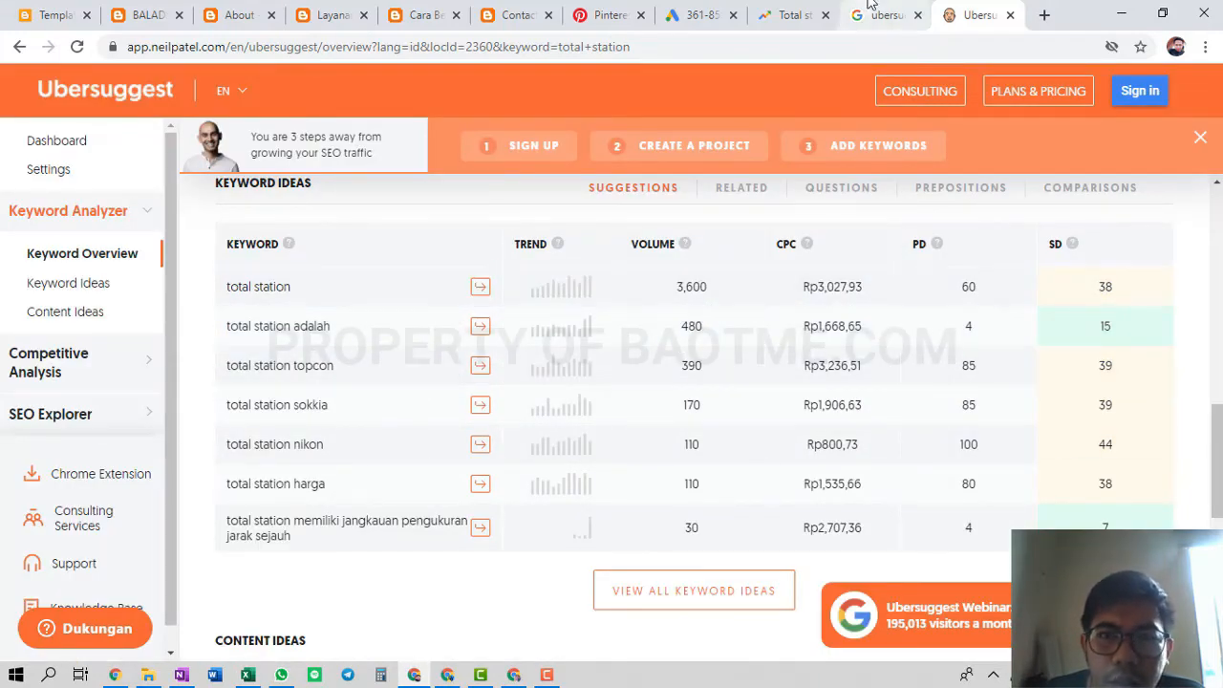
{"action": "left_click", "coordinate": [702, 15]}
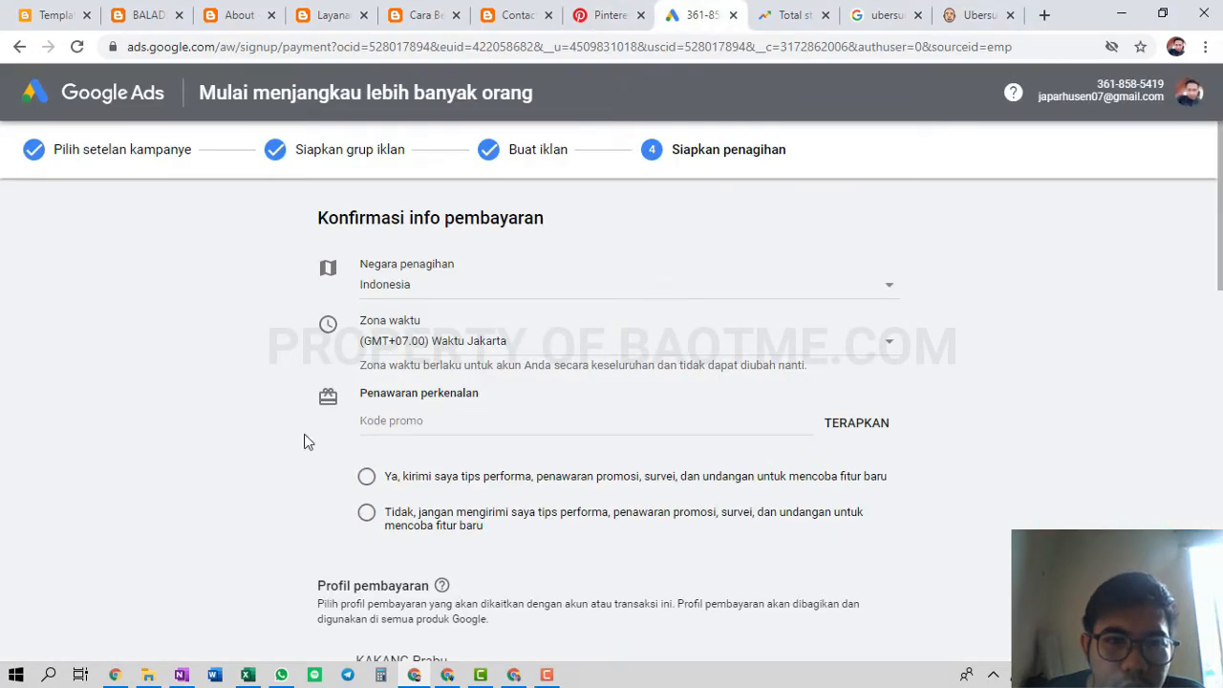
Set payments to Pembayaran manual and the payment method to credit or debit card
{"action": "scroll", "coordinate": [448, 468], "scroll_direction": "down", "scroll_amount": 5}
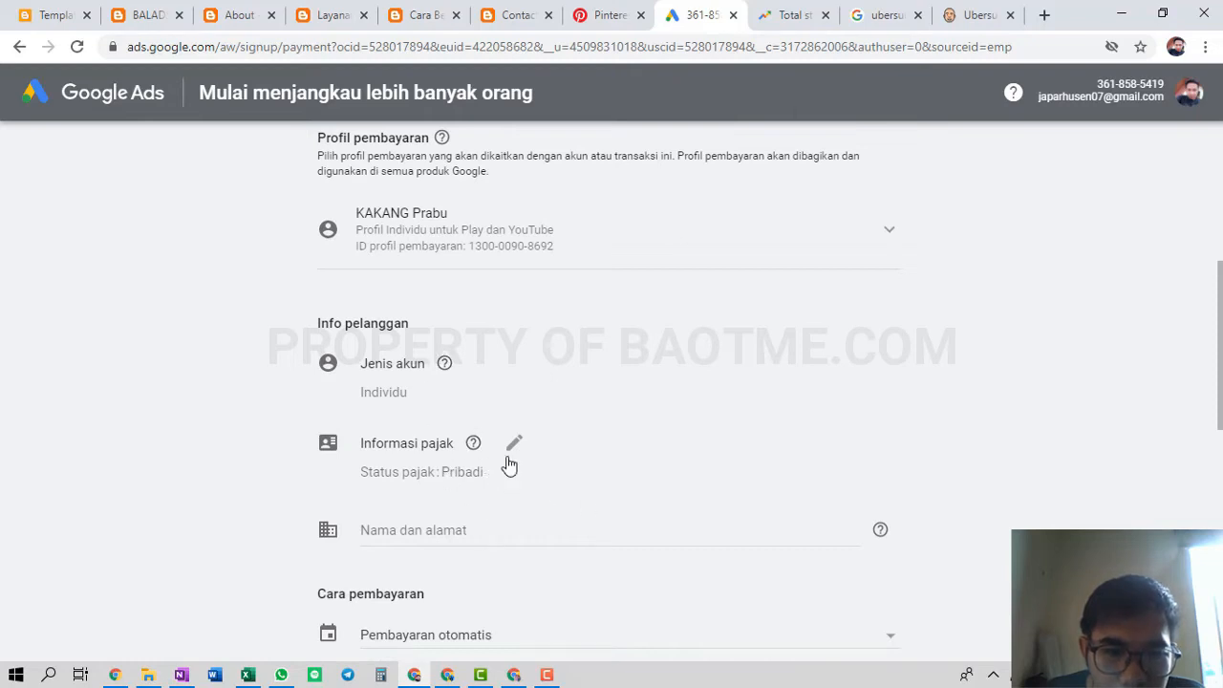
{"action": "scroll", "coordinate": [509, 464], "scroll_direction": "down", "scroll_amount": 2}
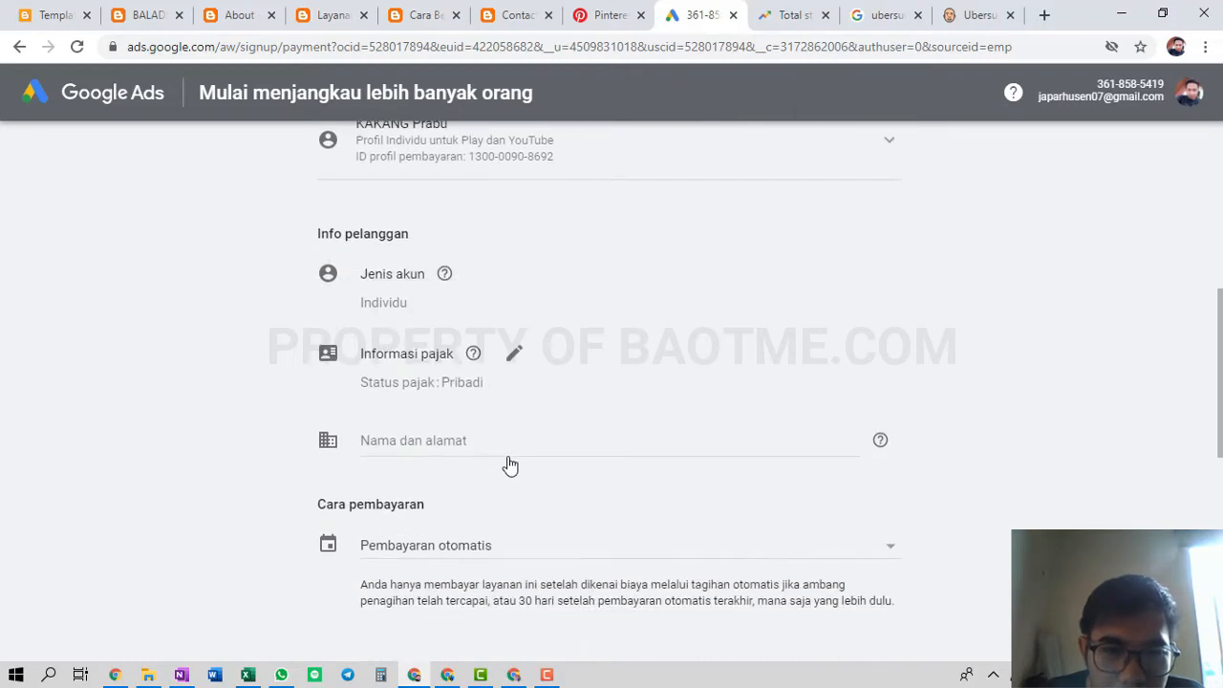
{"action": "left_click", "coordinate": [511, 463]}
{"action": "left_click", "coordinate": [501, 485]}
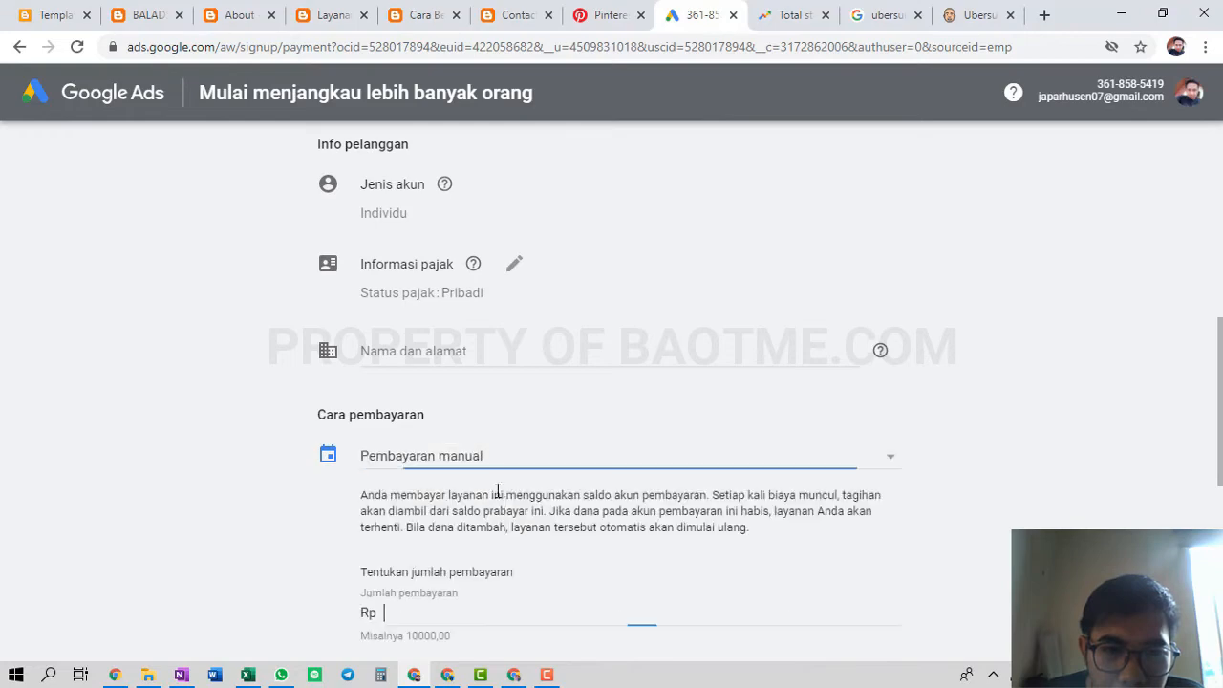
{"action": "scroll", "coordinate": [497, 449], "scroll_direction": "down", "scroll_amount": 3}
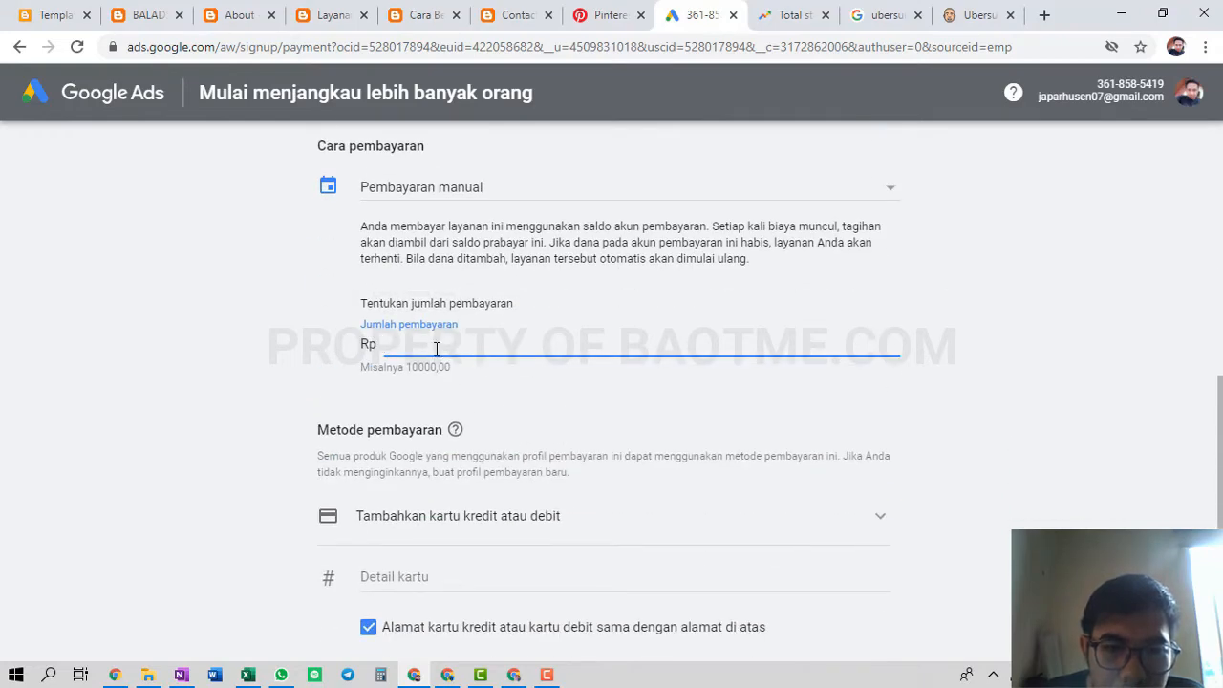
{"action": "scroll", "coordinate": [573, 445], "scroll_direction": "down", "scroll_amount": 1}
{"action": "left_click", "coordinate": [581, 437]}
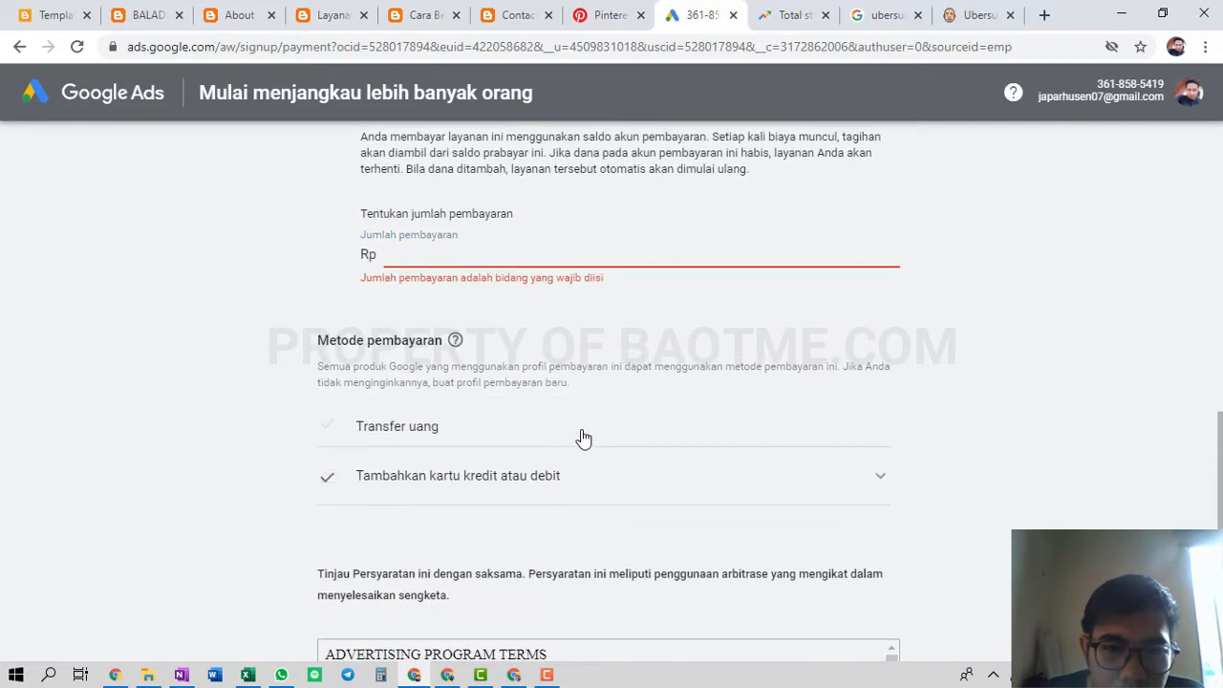
{"action": "left_click", "coordinate": [394, 431]}
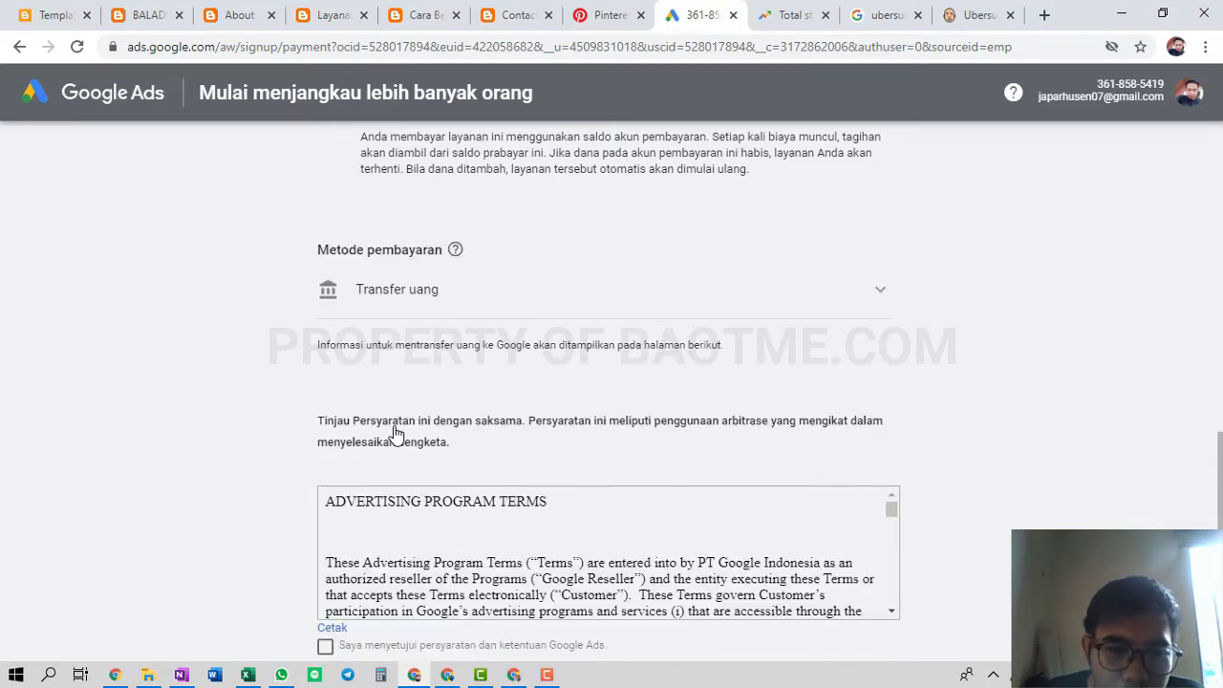
{"action": "left_click", "coordinate": [879, 297]}
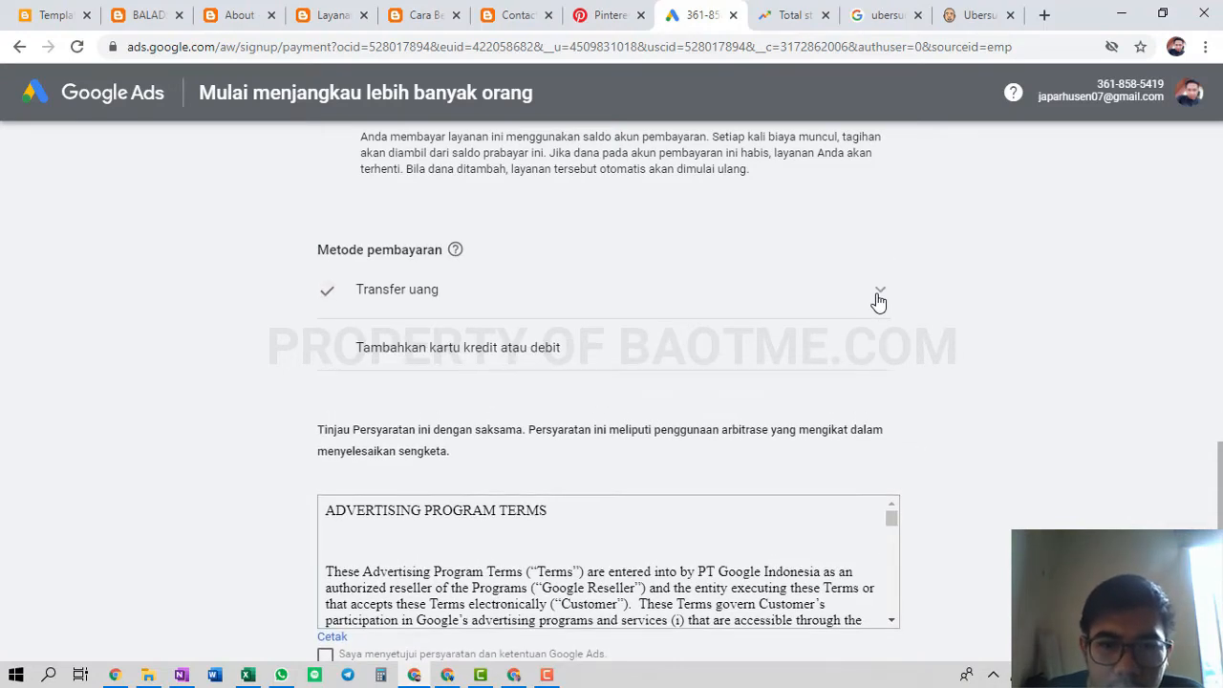
{"action": "left_click", "coordinate": [764, 356]}
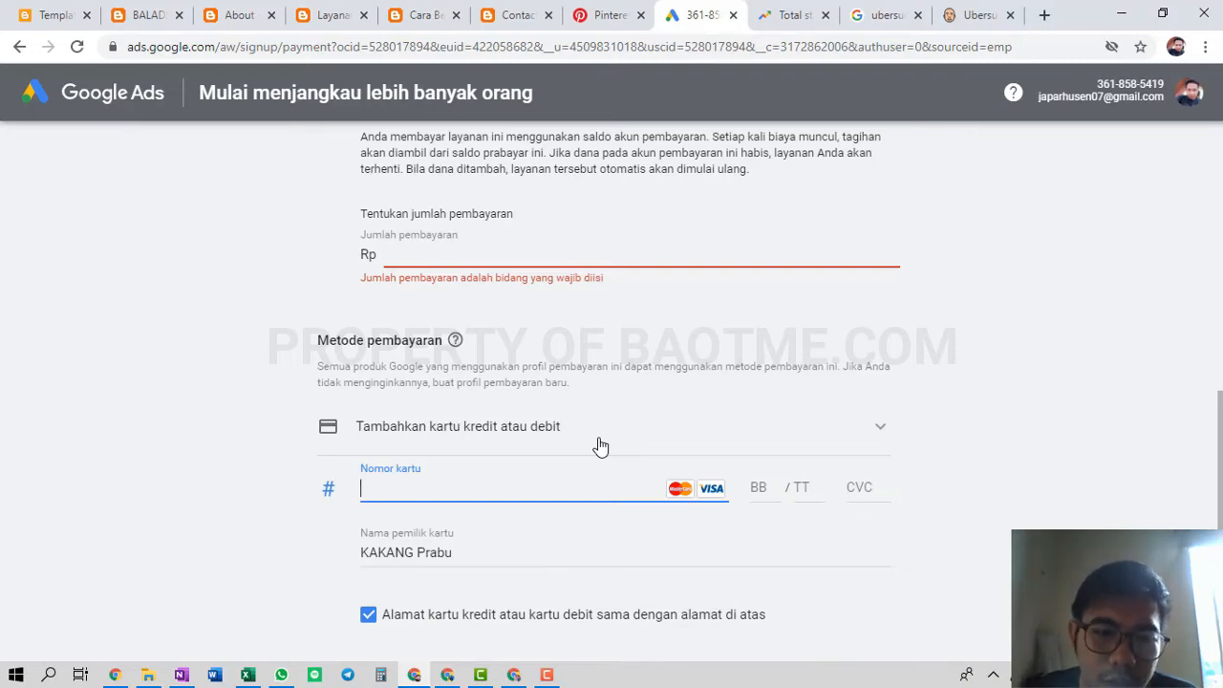
Agree to the Google Ads terms and conditions and submit the billing form with KIRIM
{"action": "scroll", "coordinate": [600, 446], "scroll_direction": "down", "scroll_amount": 2}
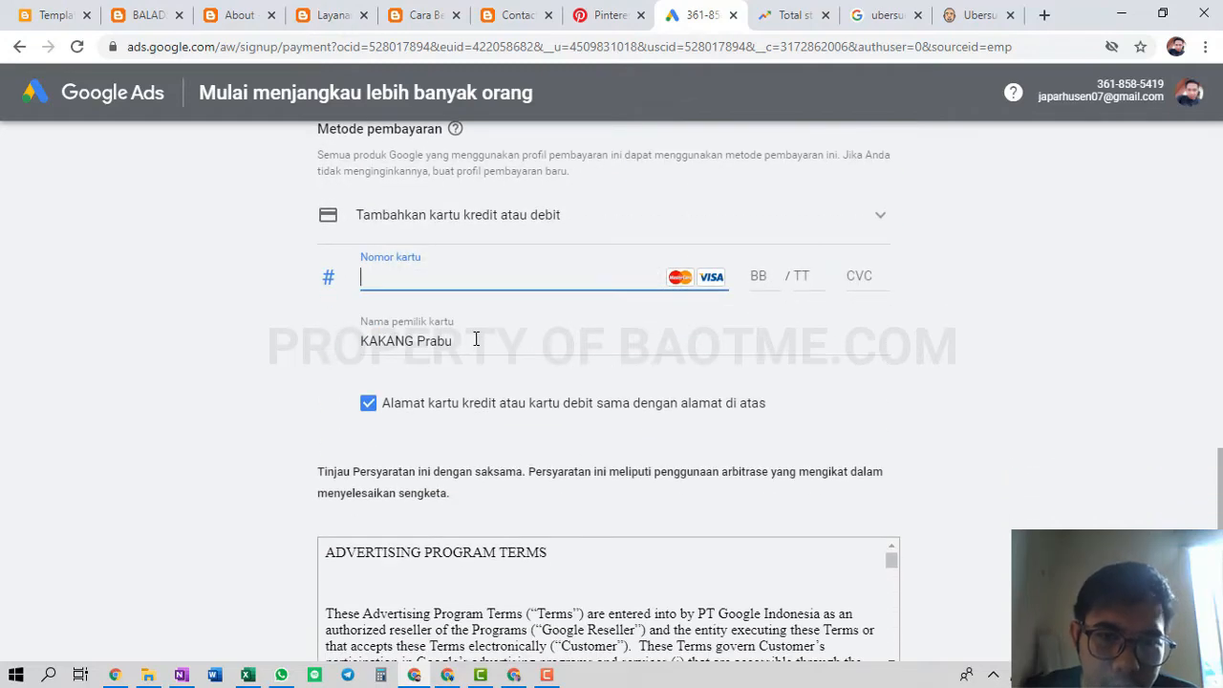
{"action": "scroll", "coordinate": [476, 340], "scroll_direction": "up", "scroll_amount": 1}
{"action": "scroll", "coordinate": [495, 342], "scroll_direction": "down", "scroll_amount": 3}
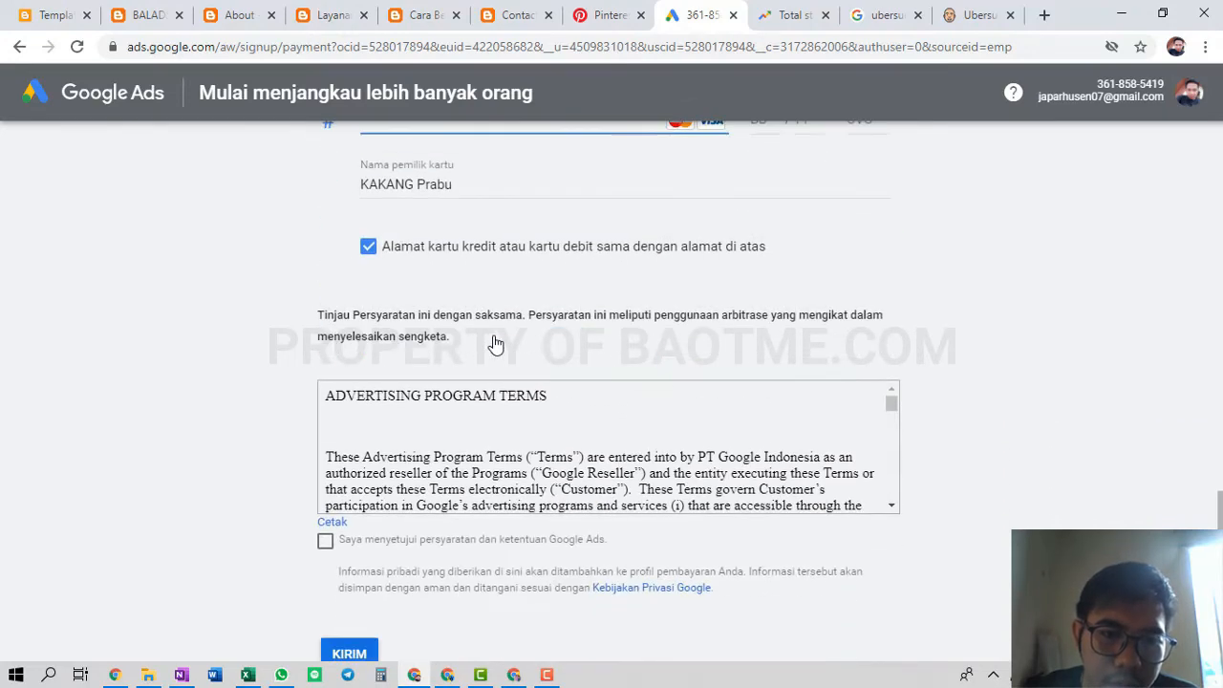
{"action": "scroll", "coordinate": [495, 342], "scroll_direction": "down", "scroll_amount": 1}
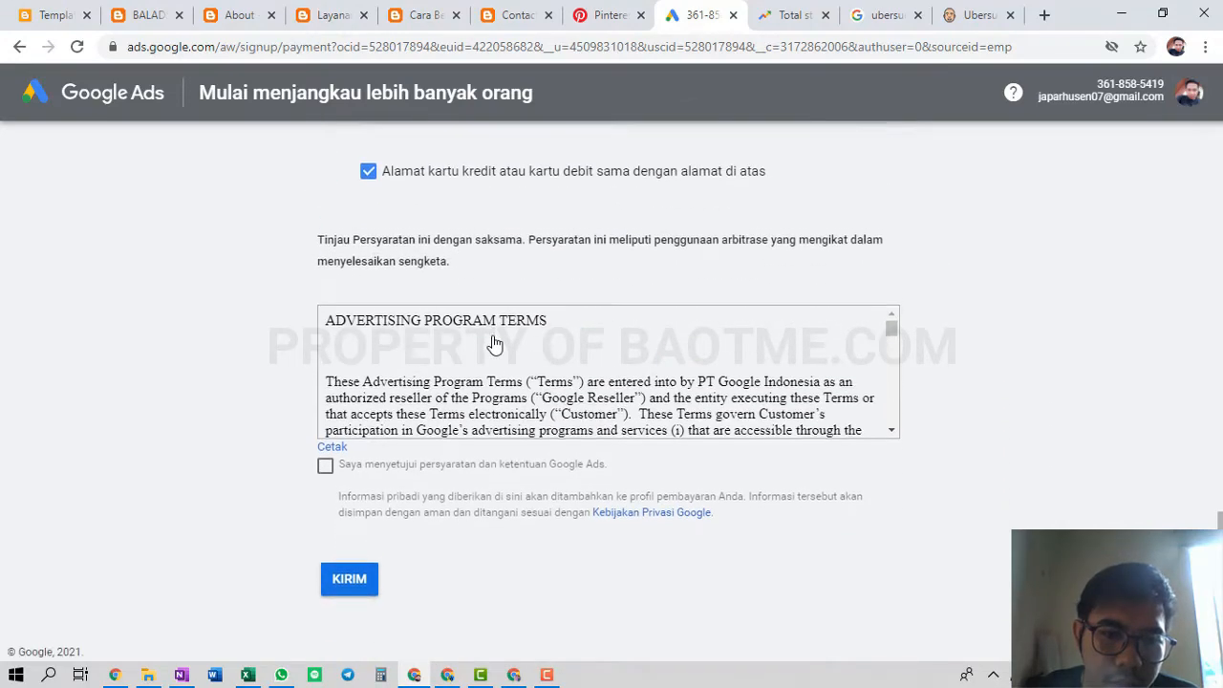
{"action": "left_click", "coordinate": [325, 464]}
{"action": "scroll", "coordinate": [488, 490], "scroll_direction": "up", "scroll_amount": 4}
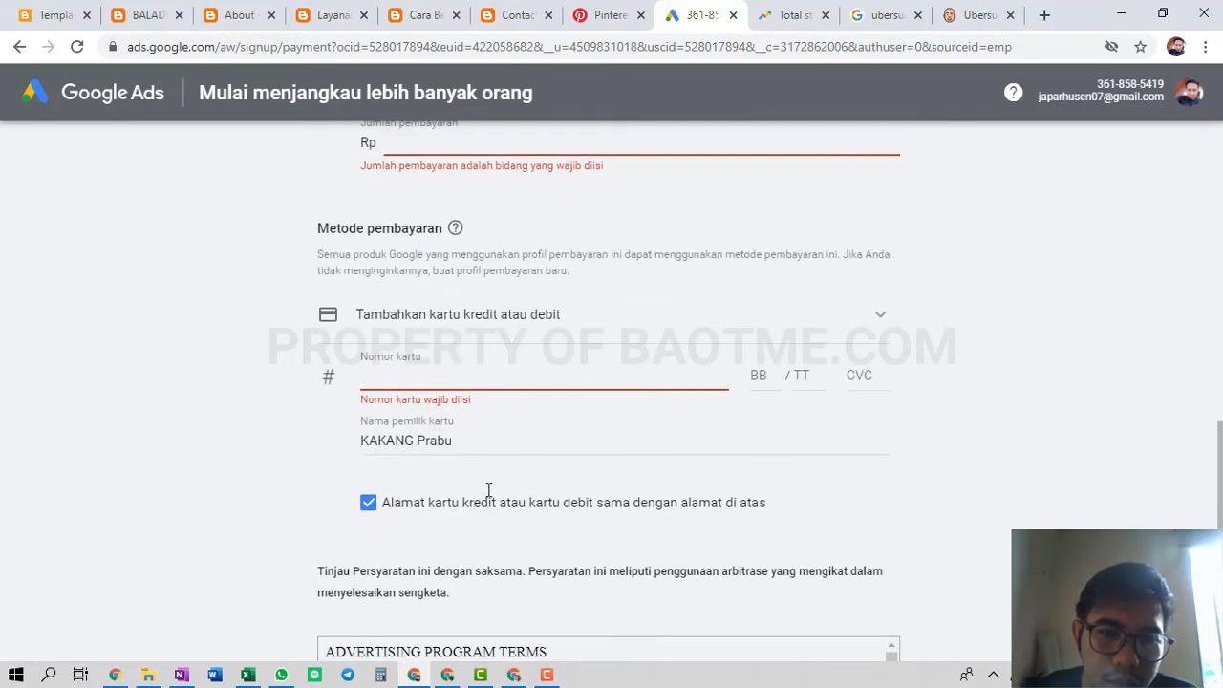
{"action": "scroll", "coordinate": [488, 490], "scroll_direction": "down", "scroll_amount": 4}
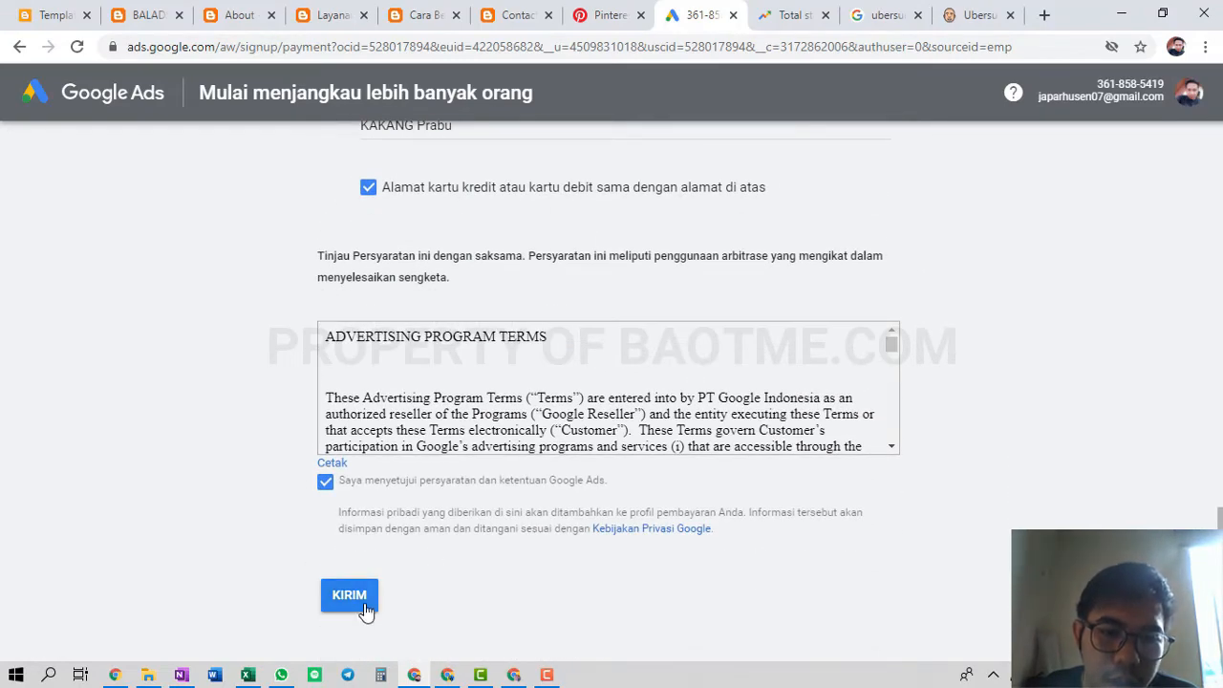
{"action": "left_click", "coordinate": [366, 609]}
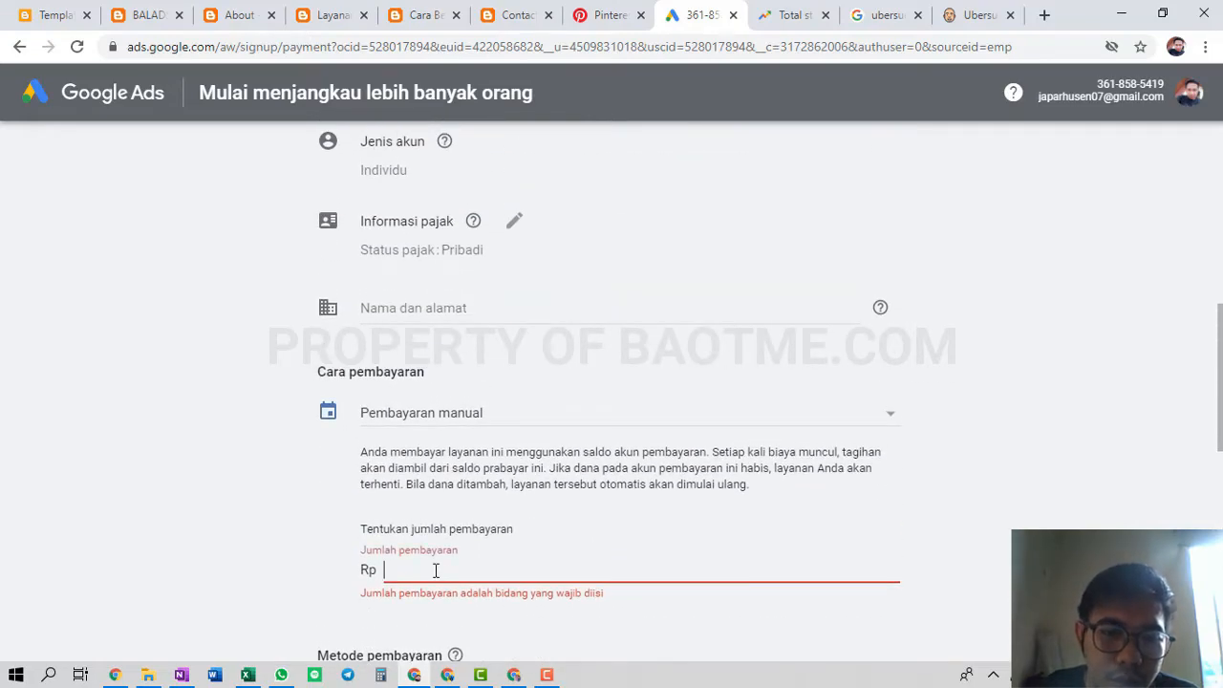
Enter Rp 100.000 as the manual payment amount
{"action": "left_click", "coordinate": [436, 570]}
{"action": "type", "text": "1"}
{"action": "type", "text": "00.000"}
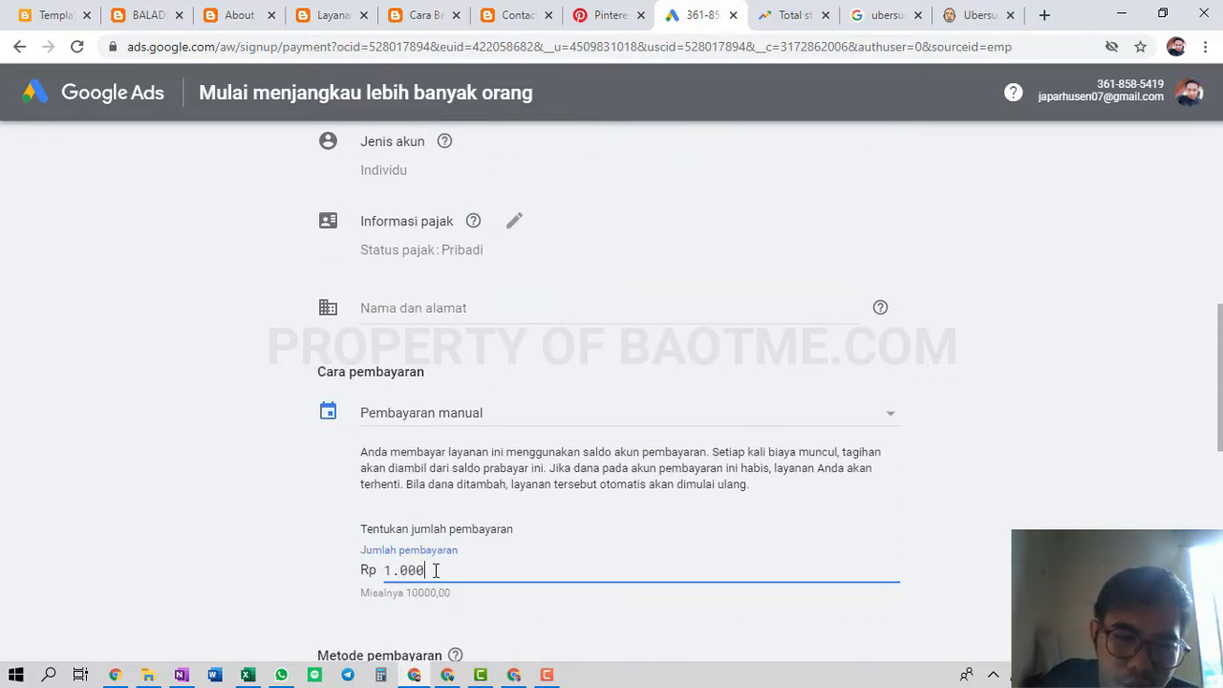
{"action": "left_click", "coordinate": [263, 542]}
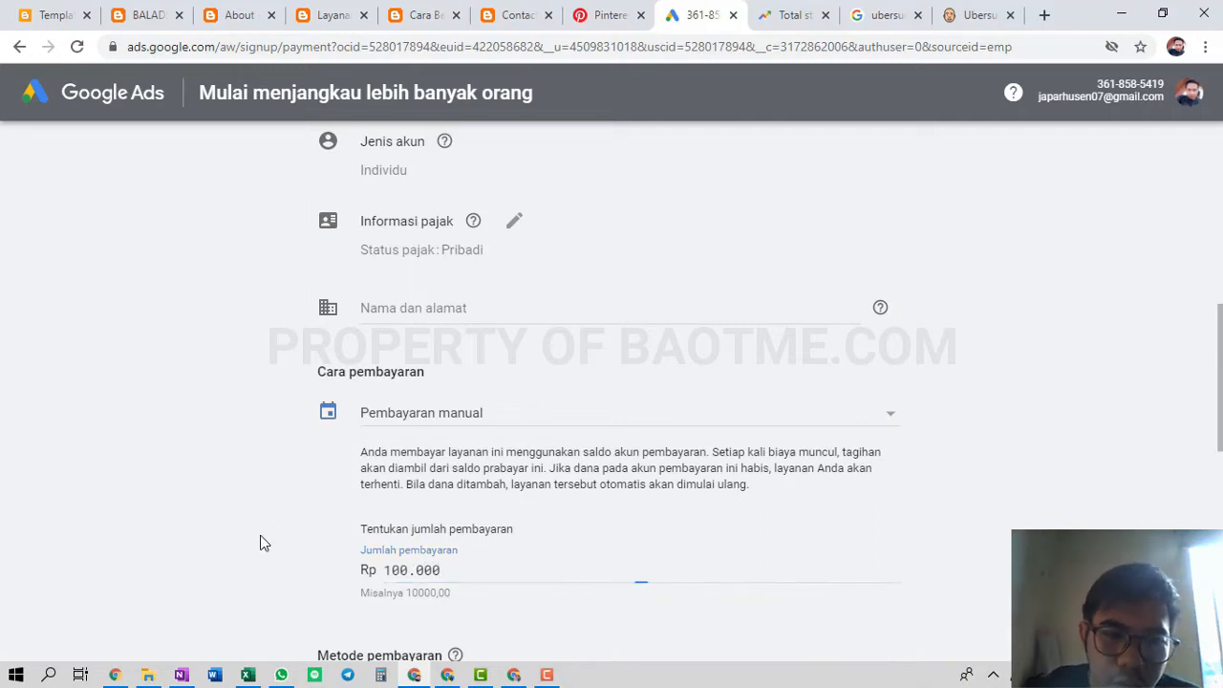
Expand Nama dan alamat and fill in the street address in address line 1
{"action": "left_click", "coordinate": [437, 312]}
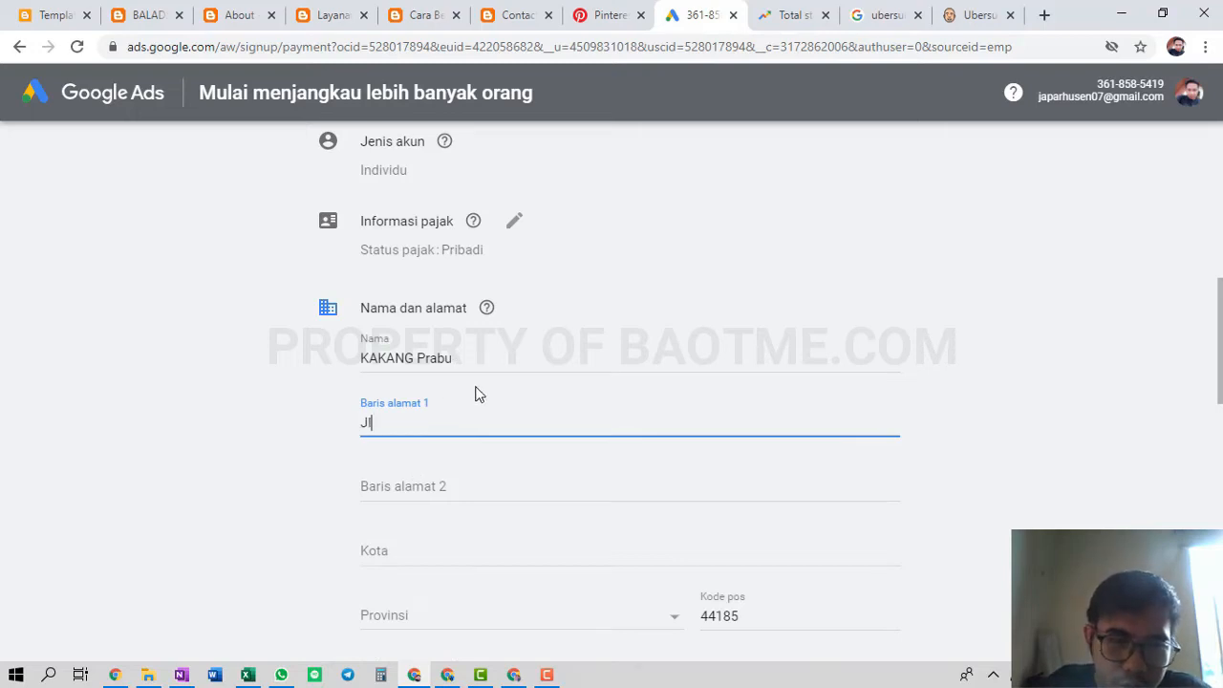
{"action": "type", "text": "Jl. Kubu"}
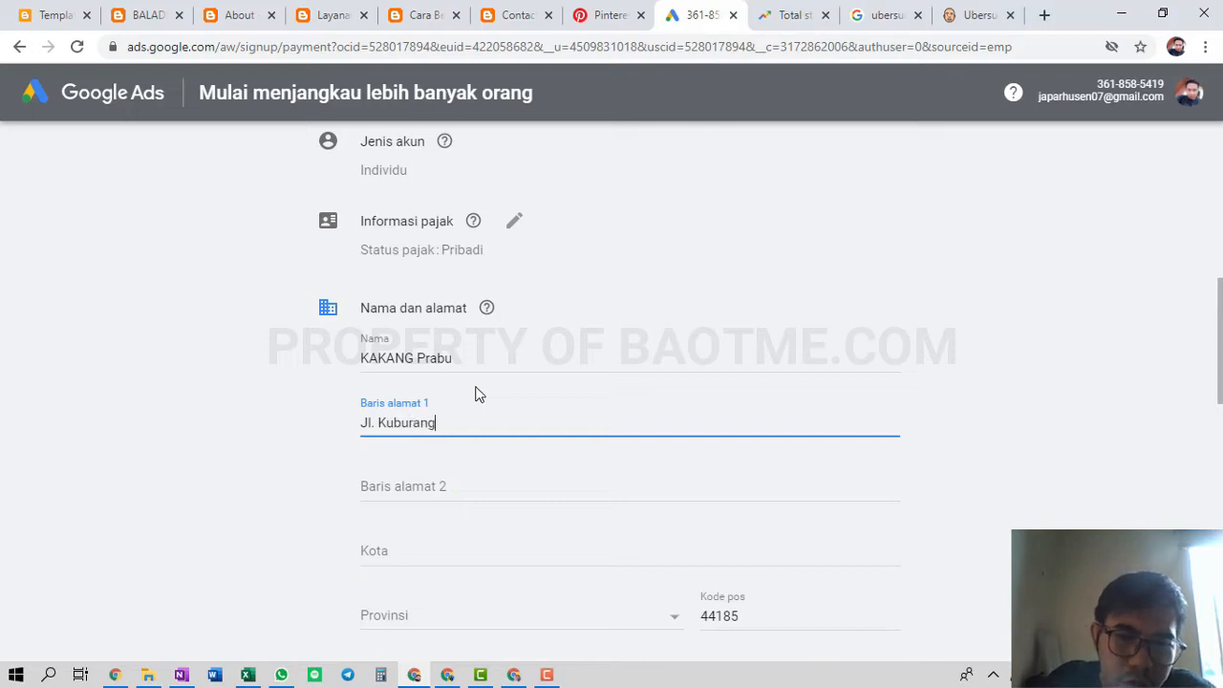
{"action": "type", "text": "rang"}
{"action": "key", "text": "BackSpace"}
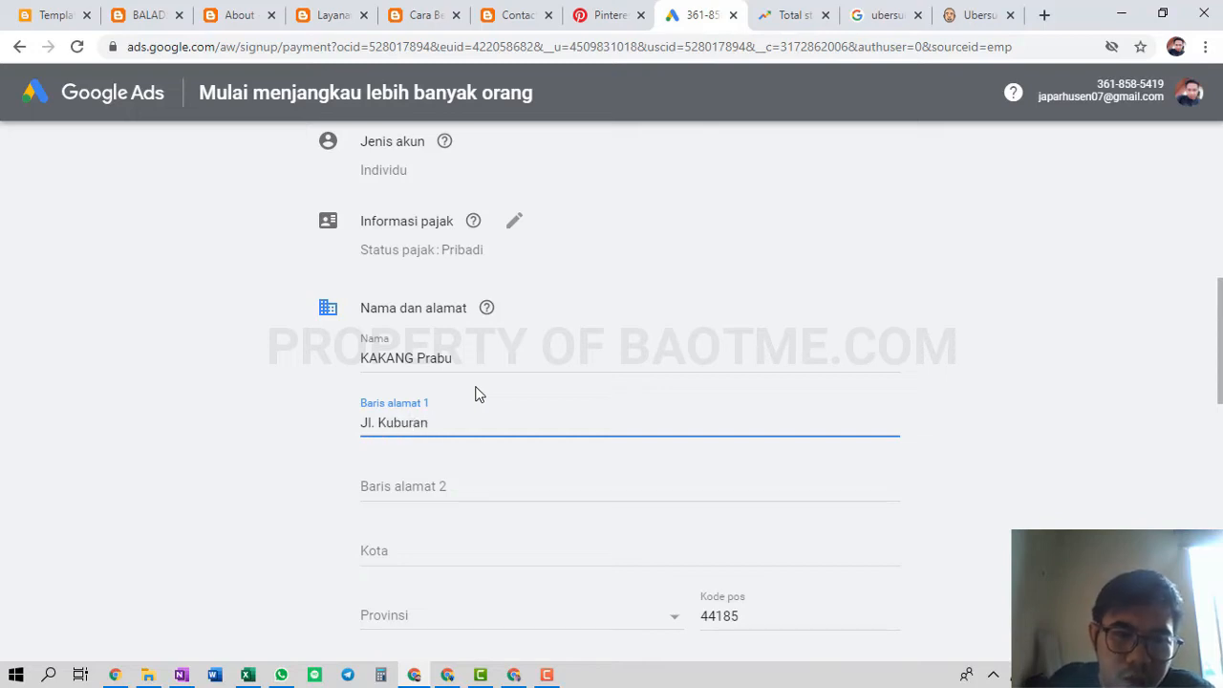
{"action": "left_click", "coordinate": [251, 461]}
{"action": "scroll", "coordinate": [494, 490], "scroll_direction": "up", "scroll_amount": 2}
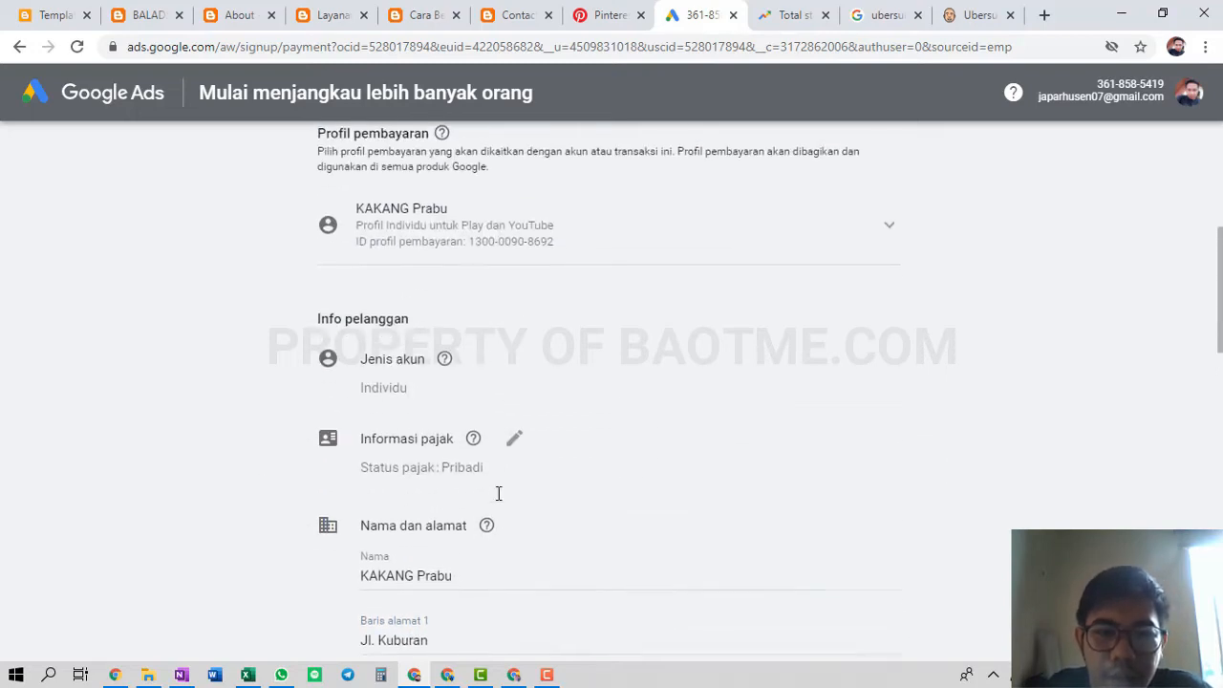
{"action": "scroll", "coordinate": [498, 493], "scroll_direction": "up", "scroll_amount": 2}
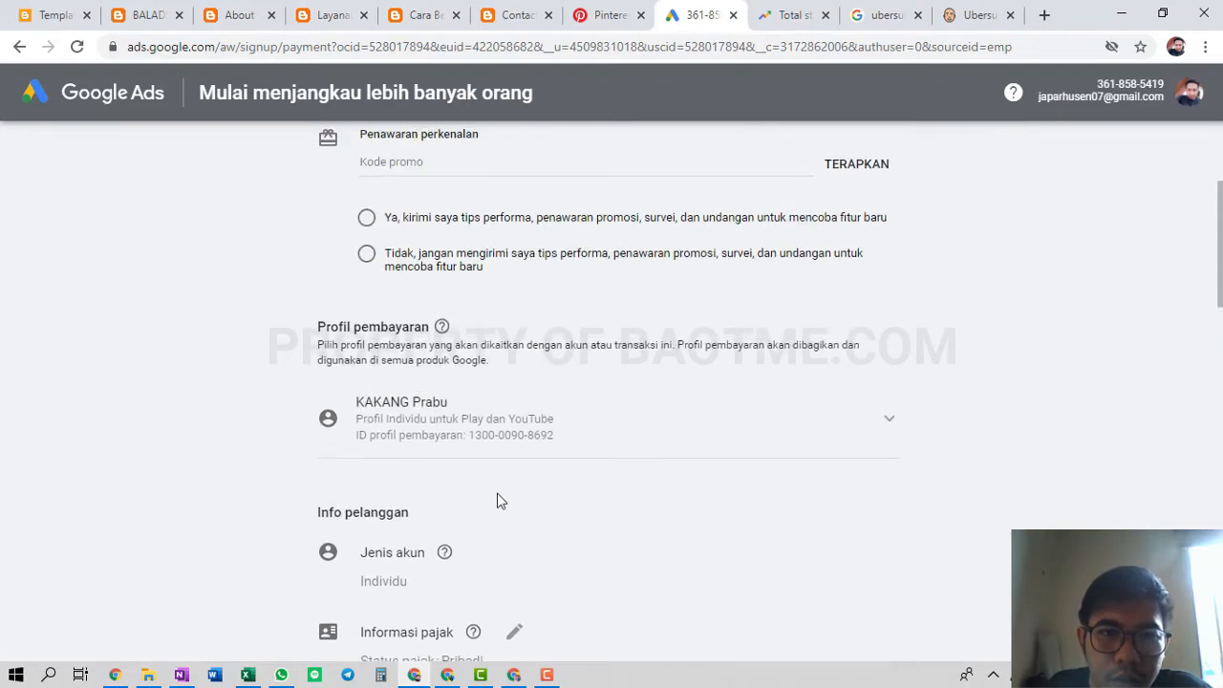
{"action": "scroll", "coordinate": [498, 492], "scroll_direction": "down", "scroll_amount": 6}
{"action": "scroll", "coordinate": [498, 493], "scroll_direction": "down", "scroll_amount": 4}
{"action": "scroll", "coordinate": [497, 496], "scroll_direction": "up", "scroll_amount": 10}
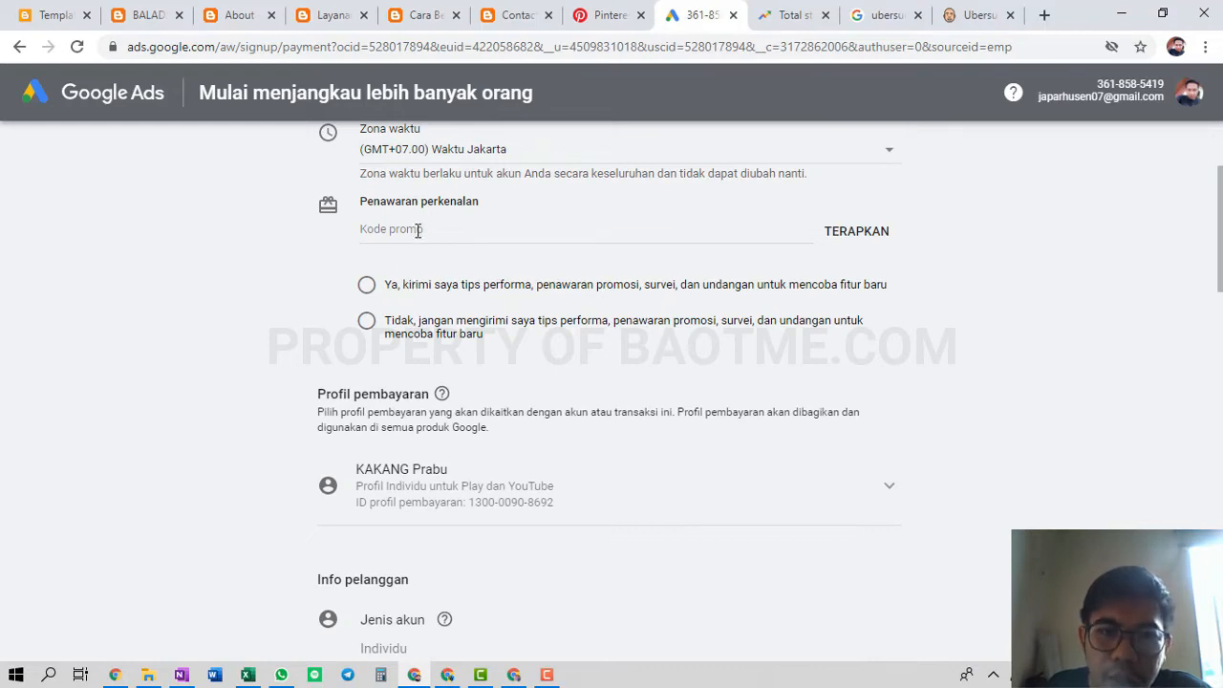
{"action": "left_click", "coordinate": [417, 230]}
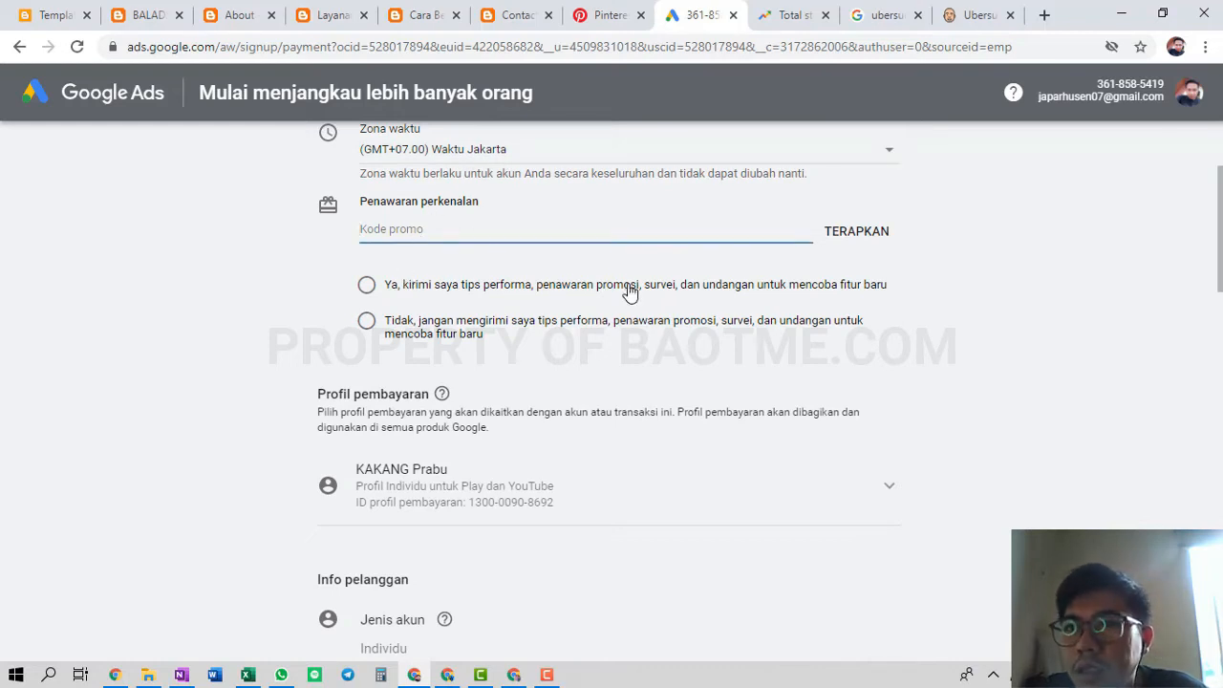
Search Google for 'kode promo google ad' in a new tab
{"action": "left_click", "coordinate": [1041, 15]}
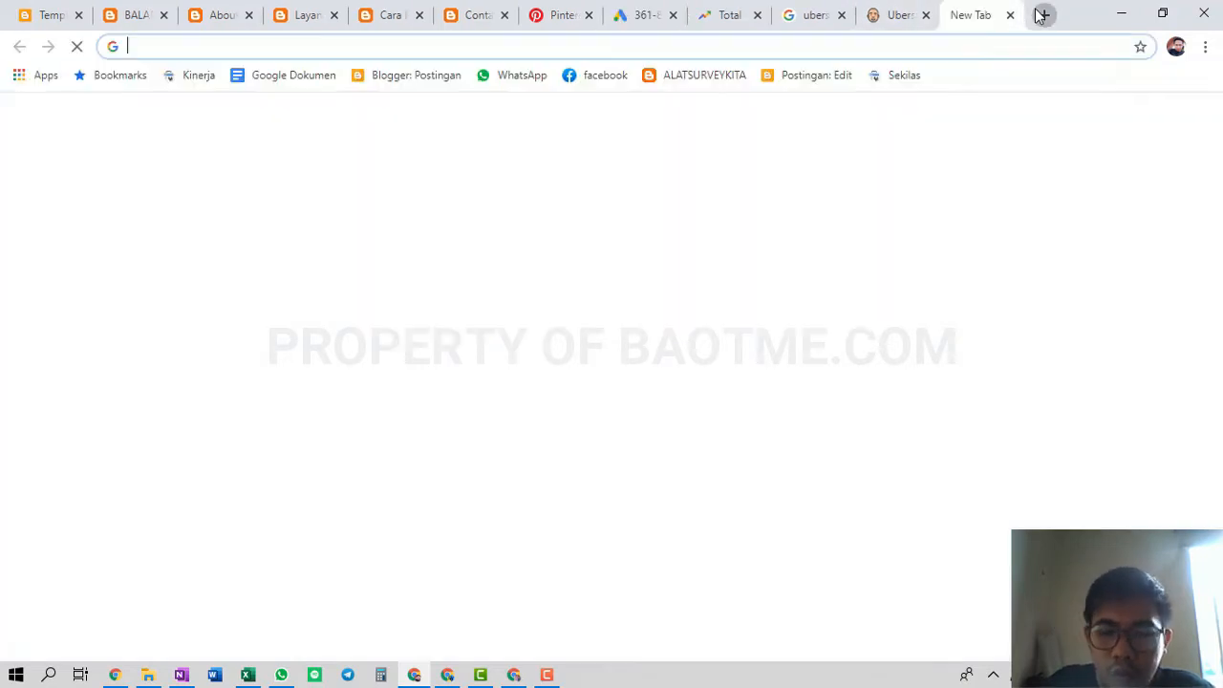
{"action": "type", "text": "kode promo google ad"}
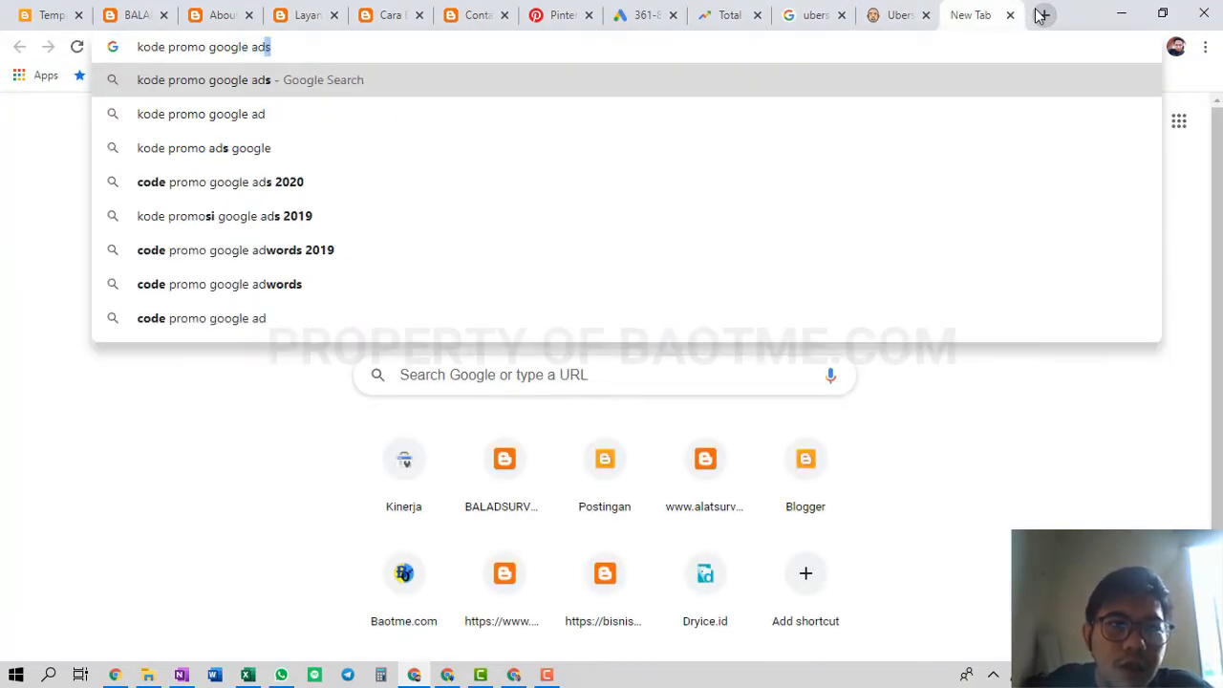
{"action": "key", "text": "Return"}
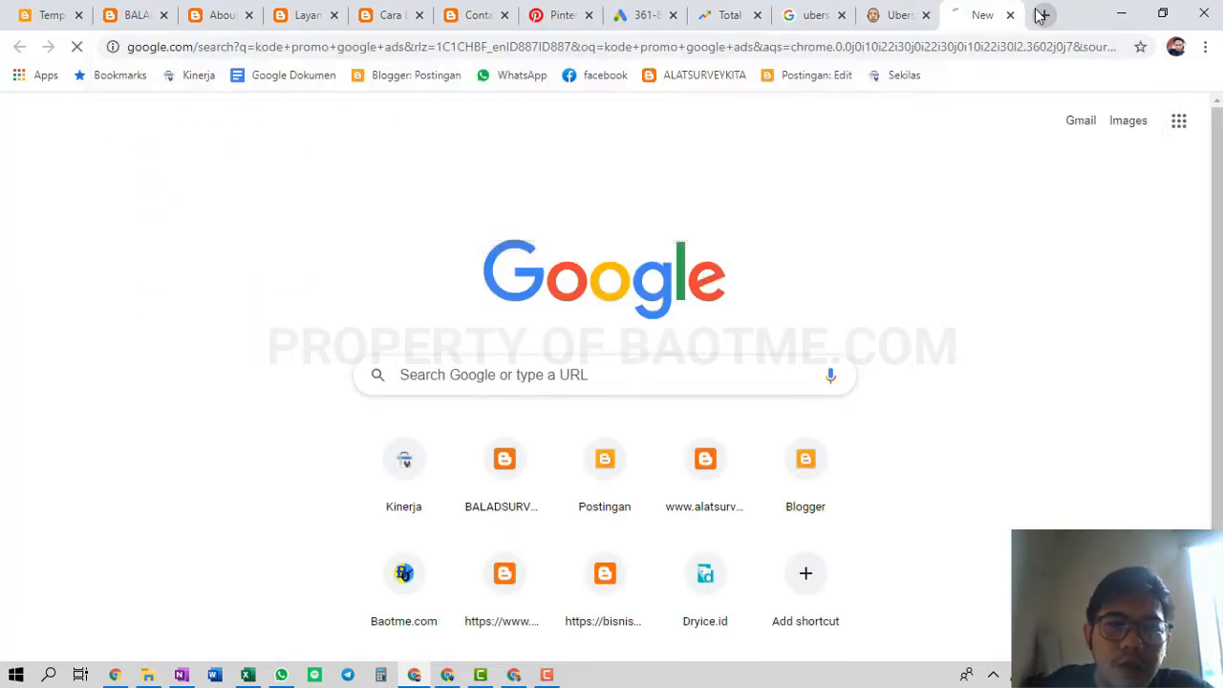
{"action": "scroll", "coordinate": [431, 236], "scroll_direction": "down", "scroll_amount": 5}
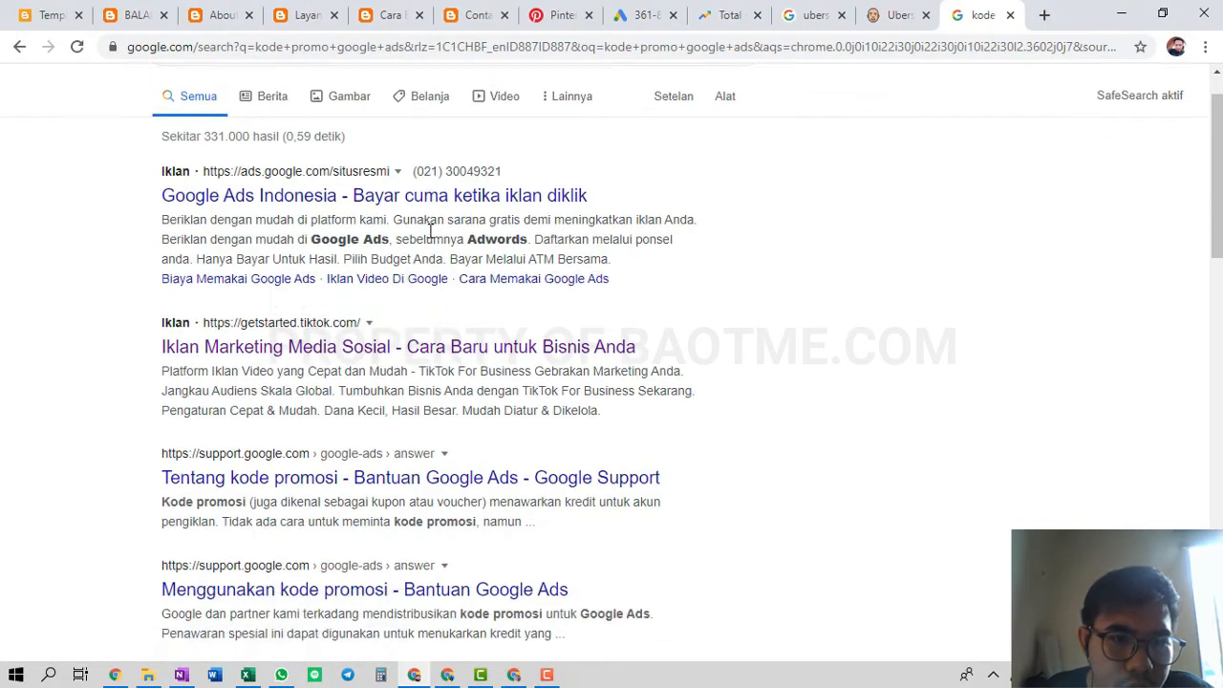
{"action": "scroll", "coordinate": [431, 238], "scroll_direction": "up", "scroll_amount": 5}
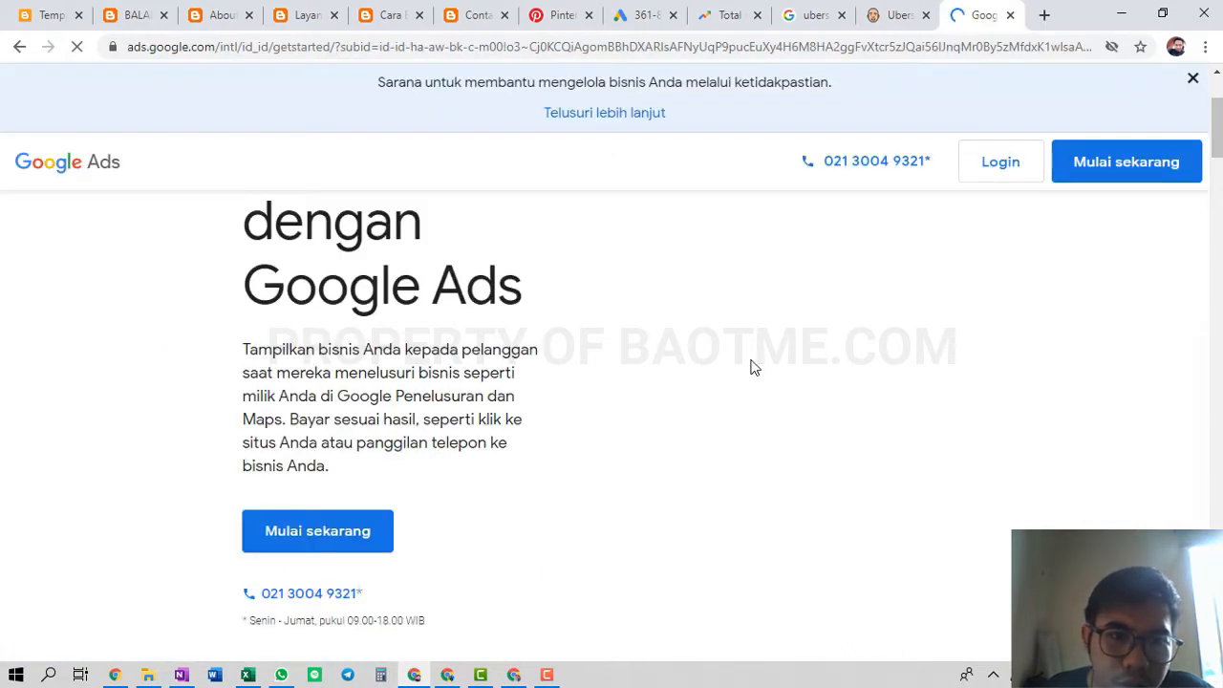
Scroll to the page footer and open the full promo credit terms
{"action": "scroll", "coordinate": [750, 368], "scroll_direction": "down", "scroll_amount": 5}
{"action": "scroll", "coordinate": [750, 368], "scroll_direction": "down", "scroll_amount": 10}
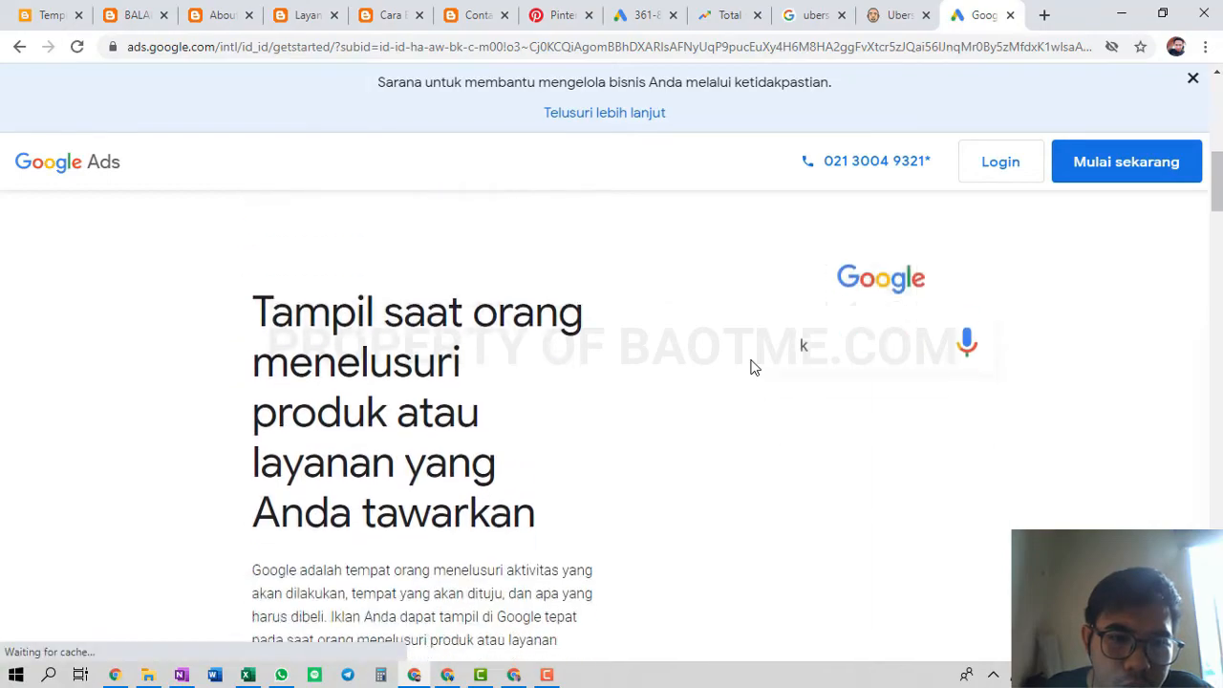
{"action": "scroll", "coordinate": [750, 368], "scroll_direction": "down", "scroll_amount": 15}
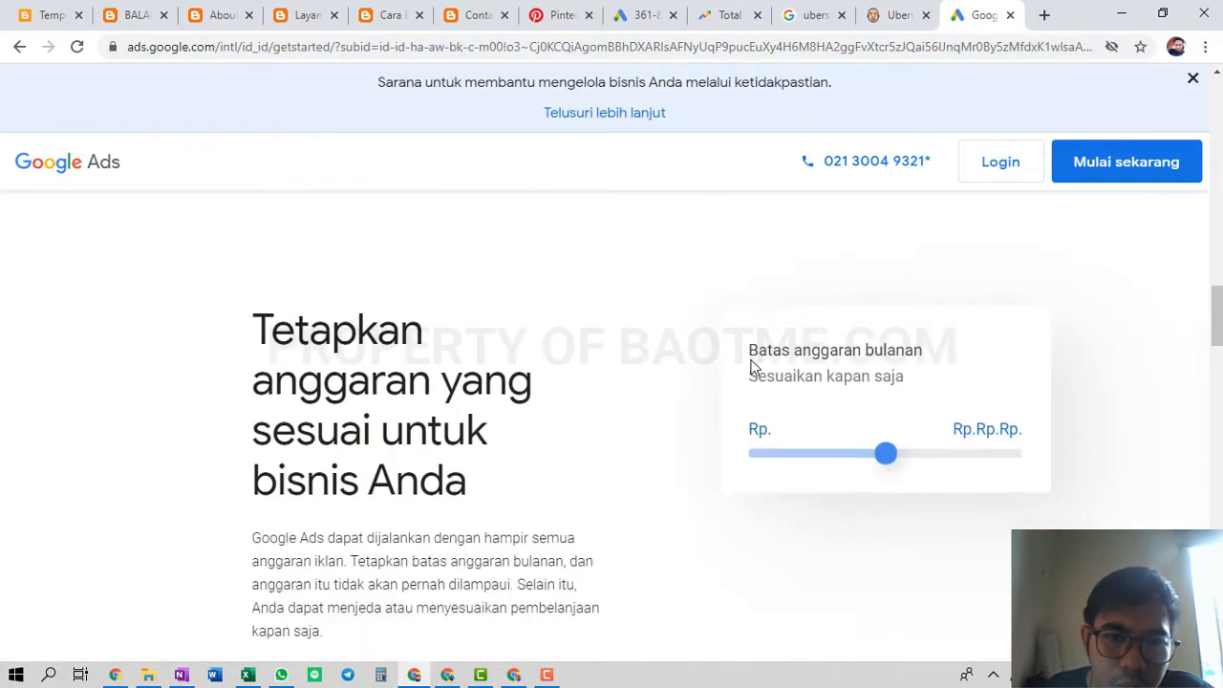
{"action": "scroll", "coordinate": [751, 363], "scroll_direction": "down", "scroll_amount": 15}
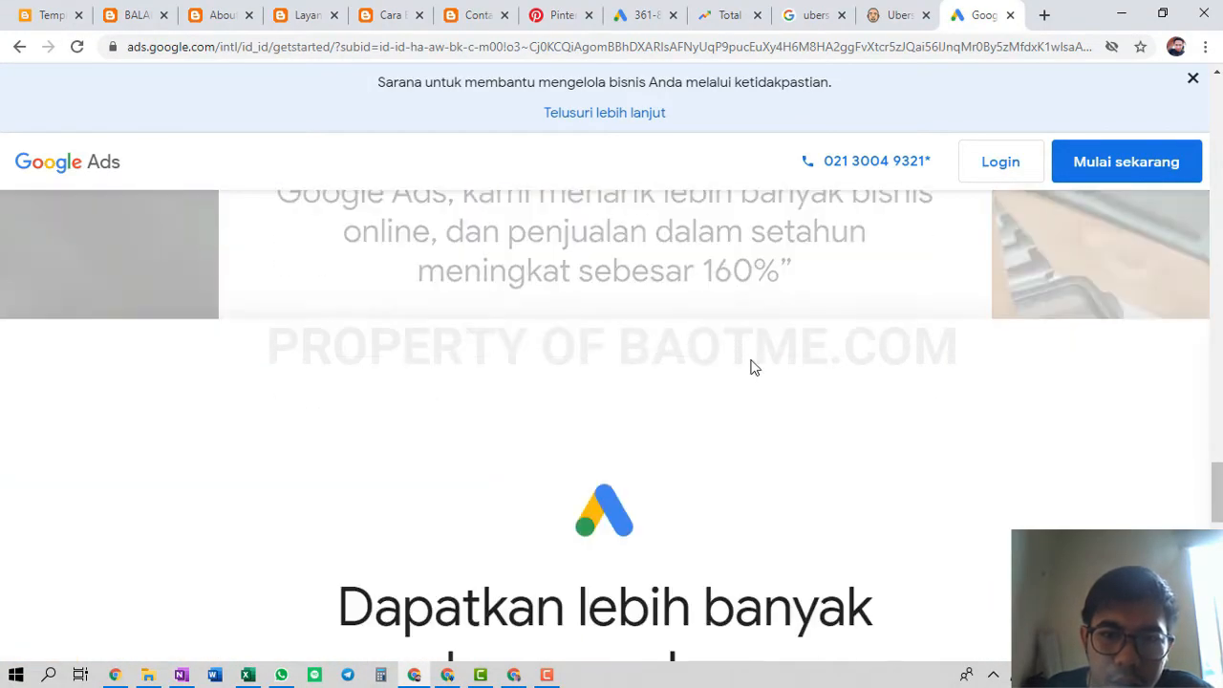
{"action": "scroll", "coordinate": [752, 366], "scroll_direction": "up", "scroll_amount": 6}
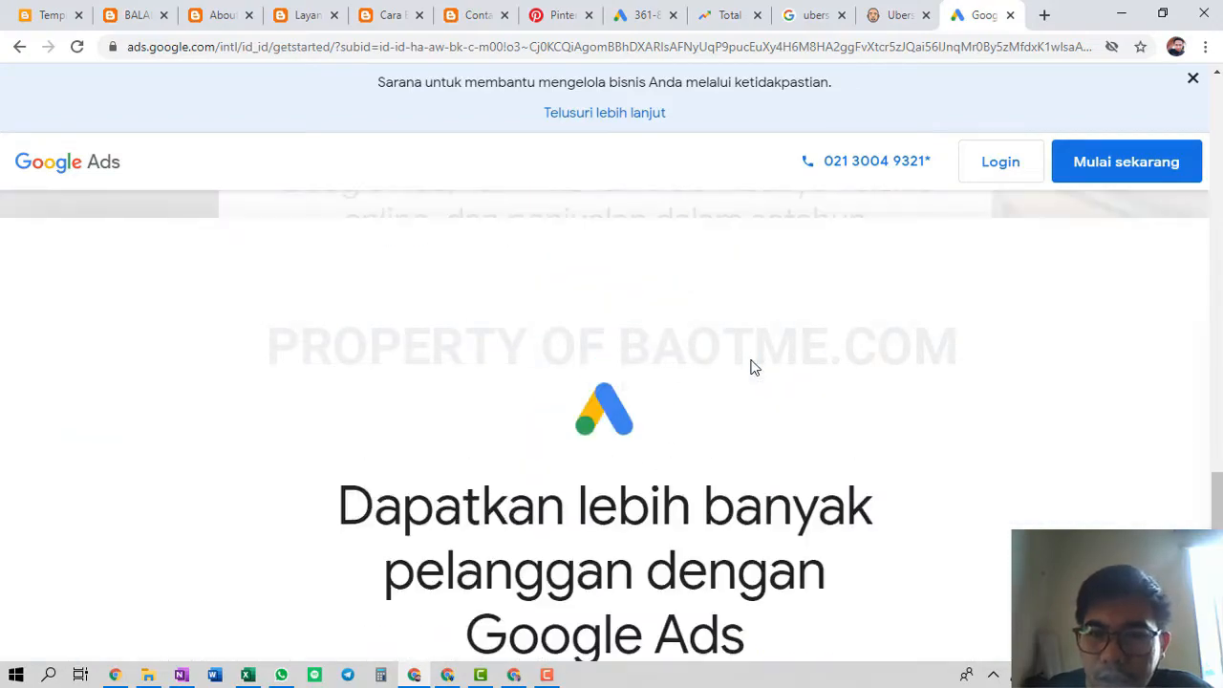
{"action": "scroll", "coordinate": [751, 363], "scroll_direction": "down", "scroll_amount": 6}
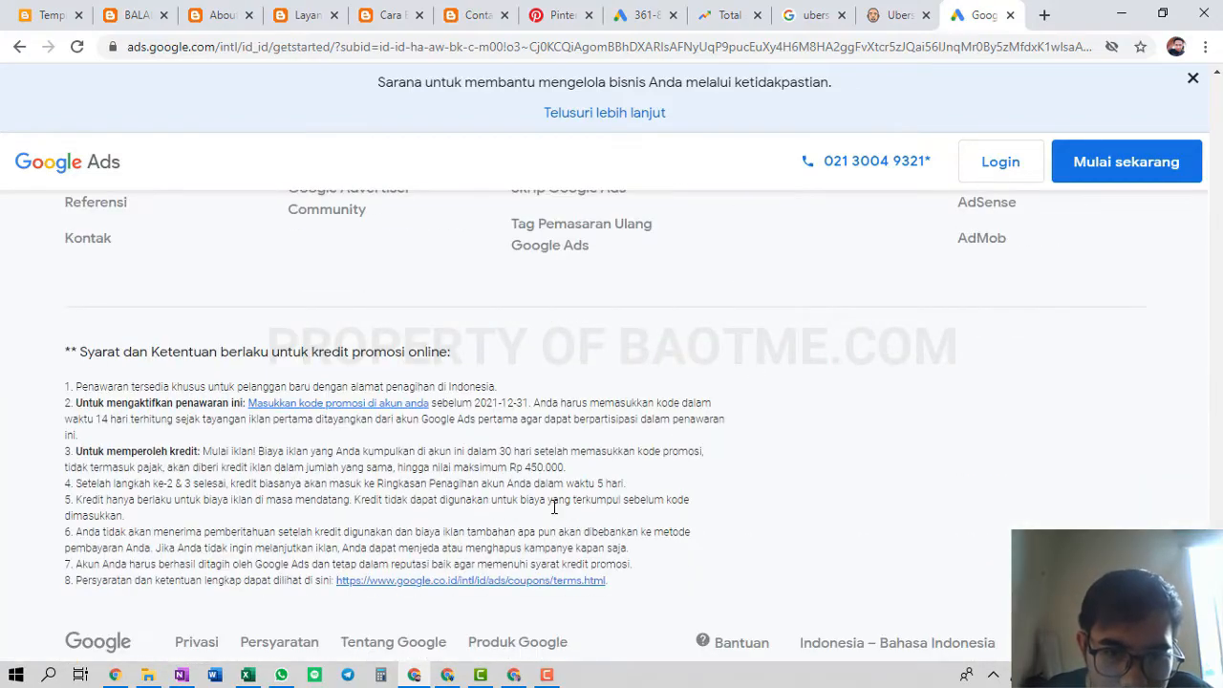
{"action": "left_click", "coordinate": [530, 583]}
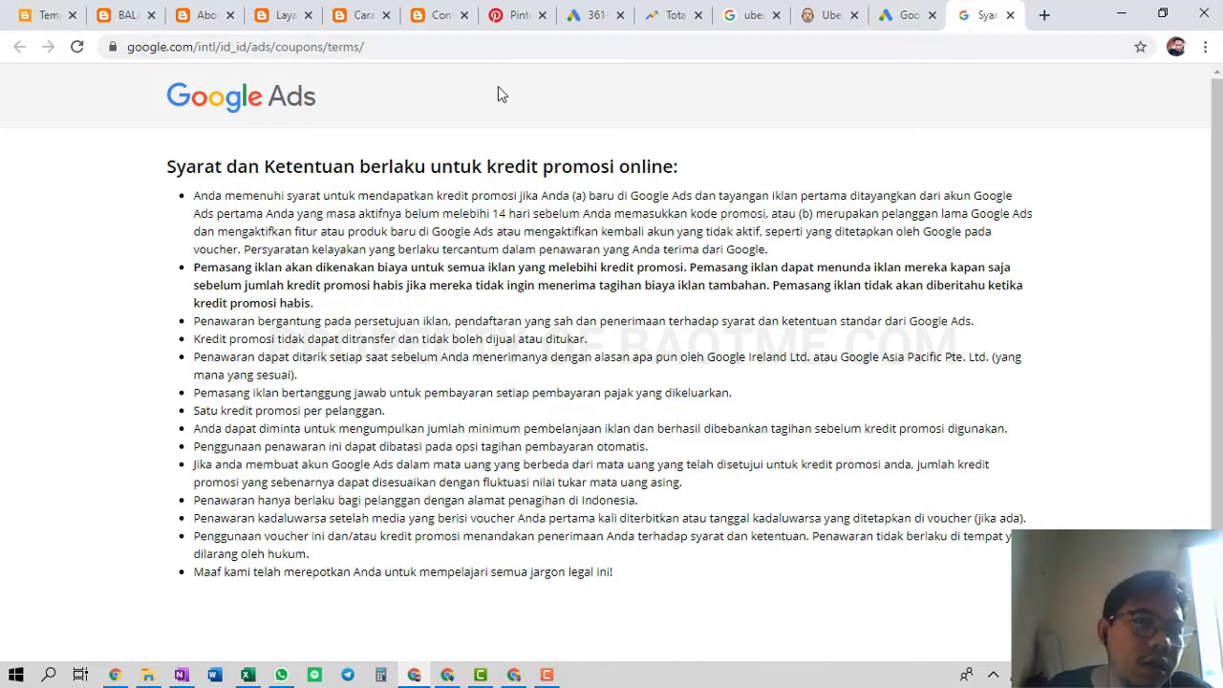
Go back to the promo code search results, then return to the Google Ads signup form
{"action": "left_click", "coordinate": [935, 7]}
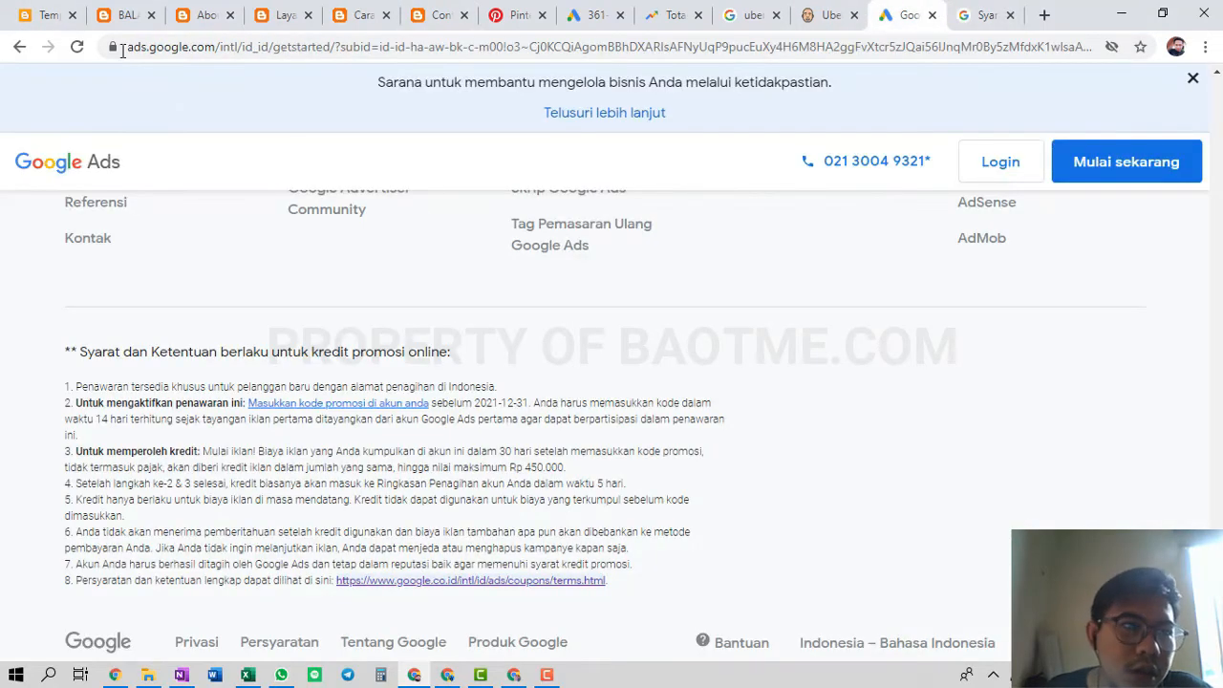
{"action": "left_click", "coordinate": [18, 47]}
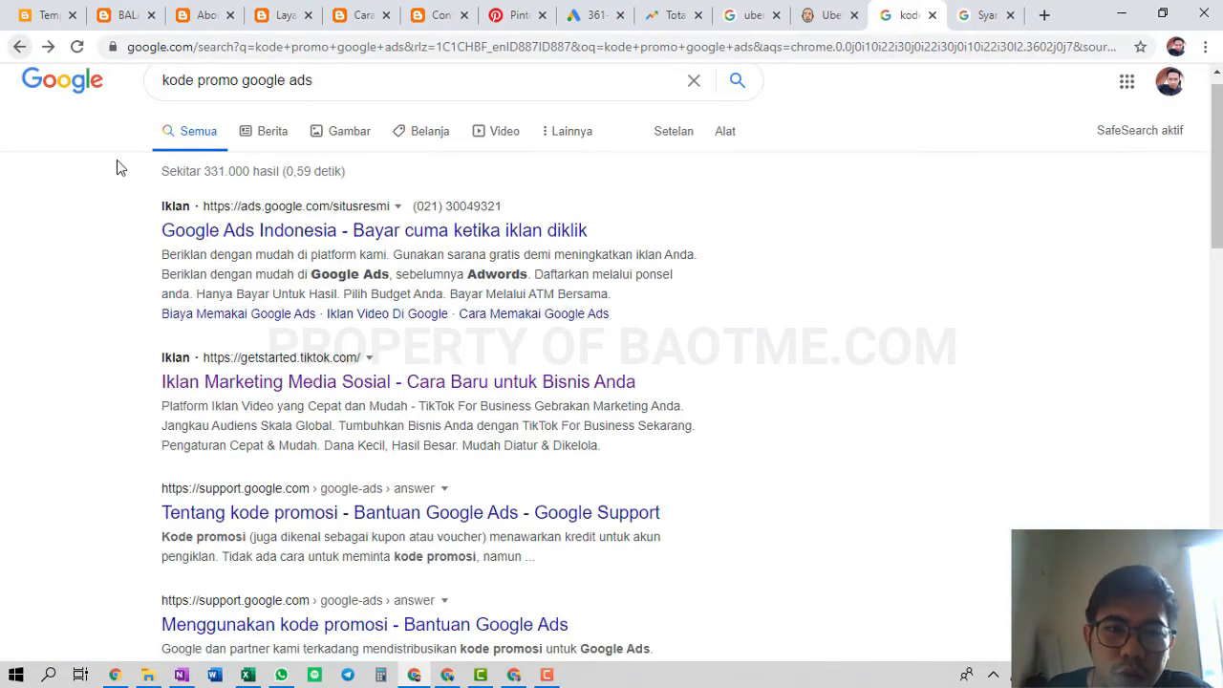
{"action": "scroll", "coordinate": [270, 278], "scroll_direction": "down", "scroll_amount": 7}
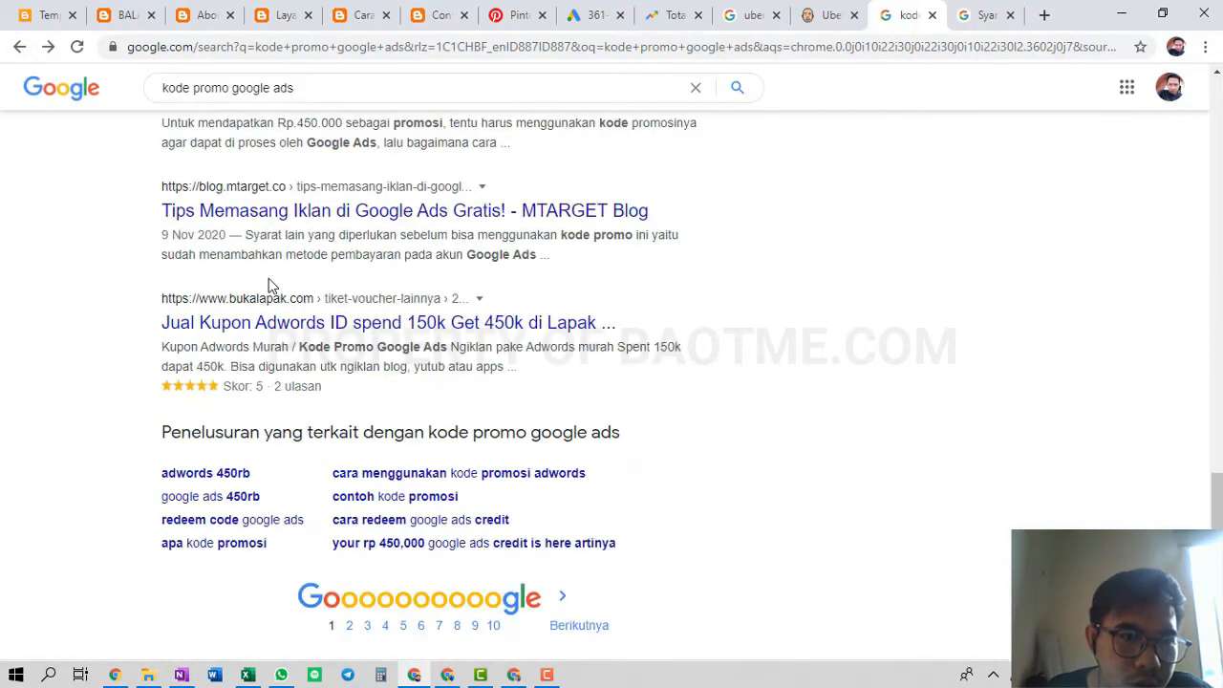
{"action": "scroll", "coordinate": [269, 284], "scroll_direction": "up", "scroll_amount": 15}
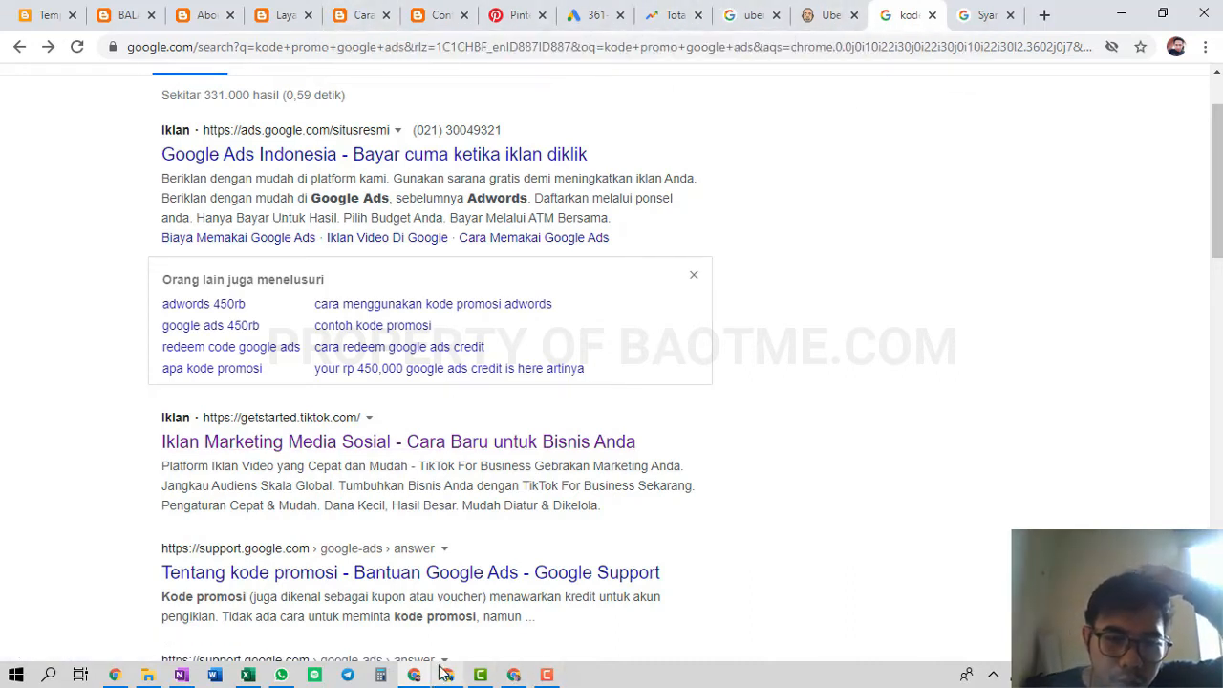
{"action": "mouse_move", "coordinate": [523, 680]}
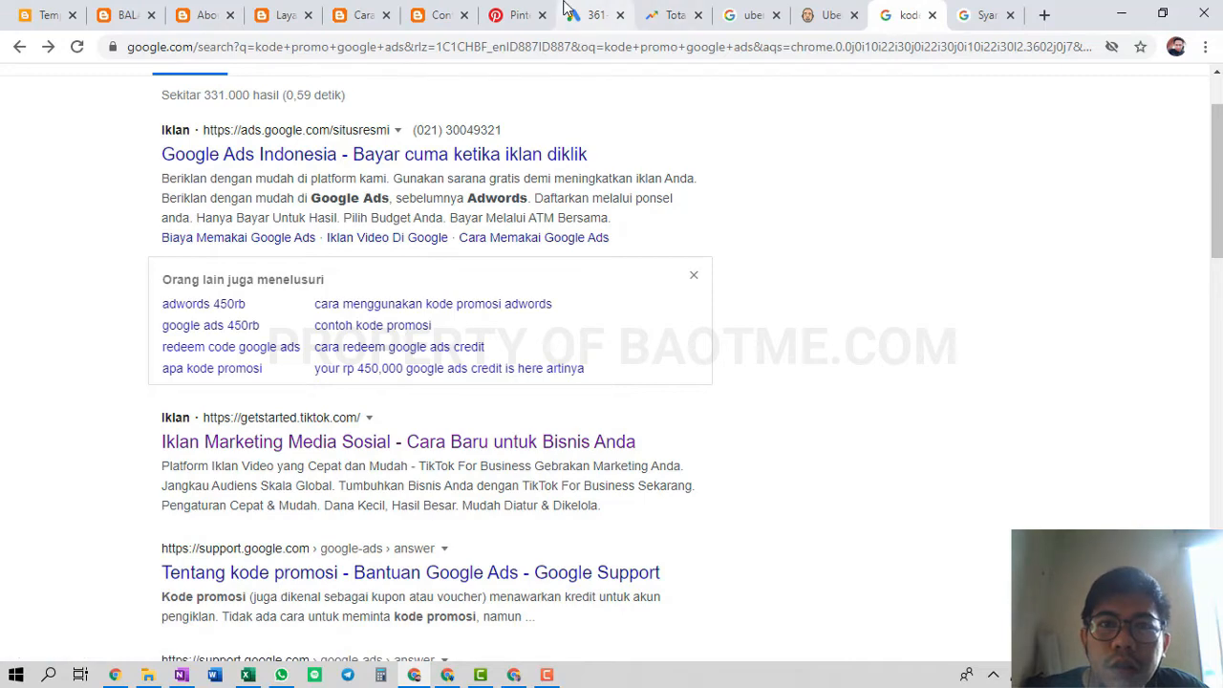
{"action": "left_click", "coordinate": [592, 15]}
{"action": "scroll", "coordinate": [555, 363], "scroll_direction": "down", "scroll_amount": 5}
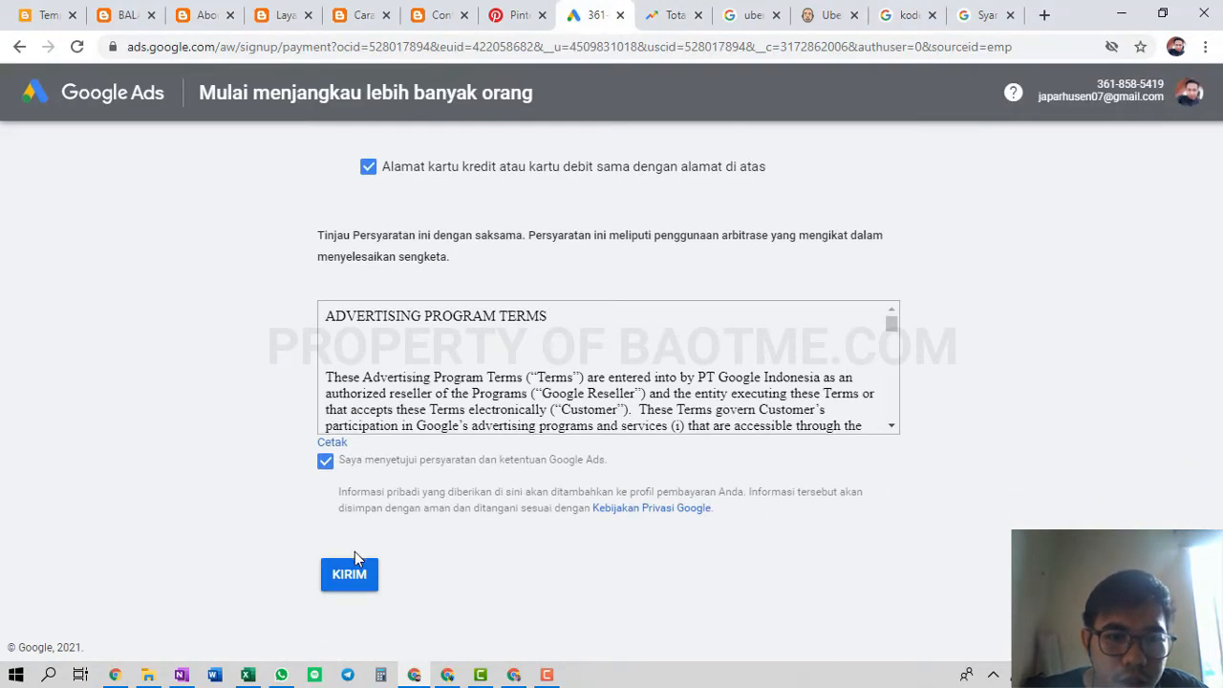
Choose bank transfer (Transfer uang) as the payment method
{"action": "left_click", "coordinate": [350, 575]}
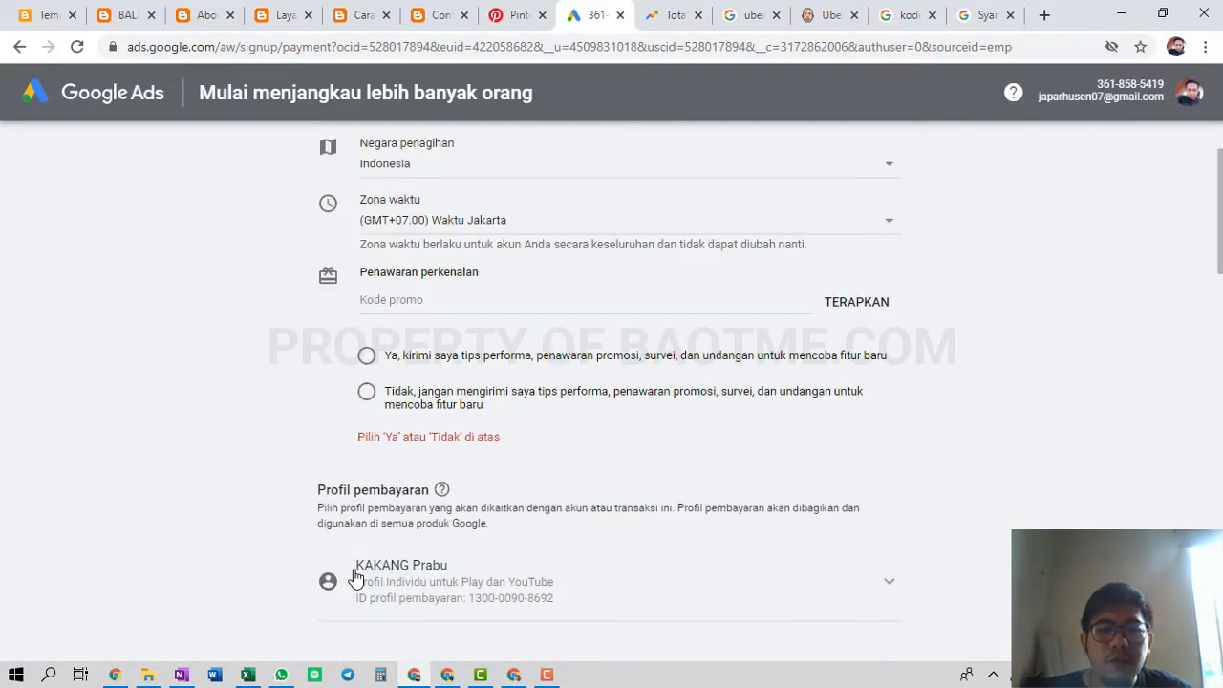
{"action": "scroll", "coordinate": [778, 363], "scroll_direction": "down", "scroll_amount": 10}
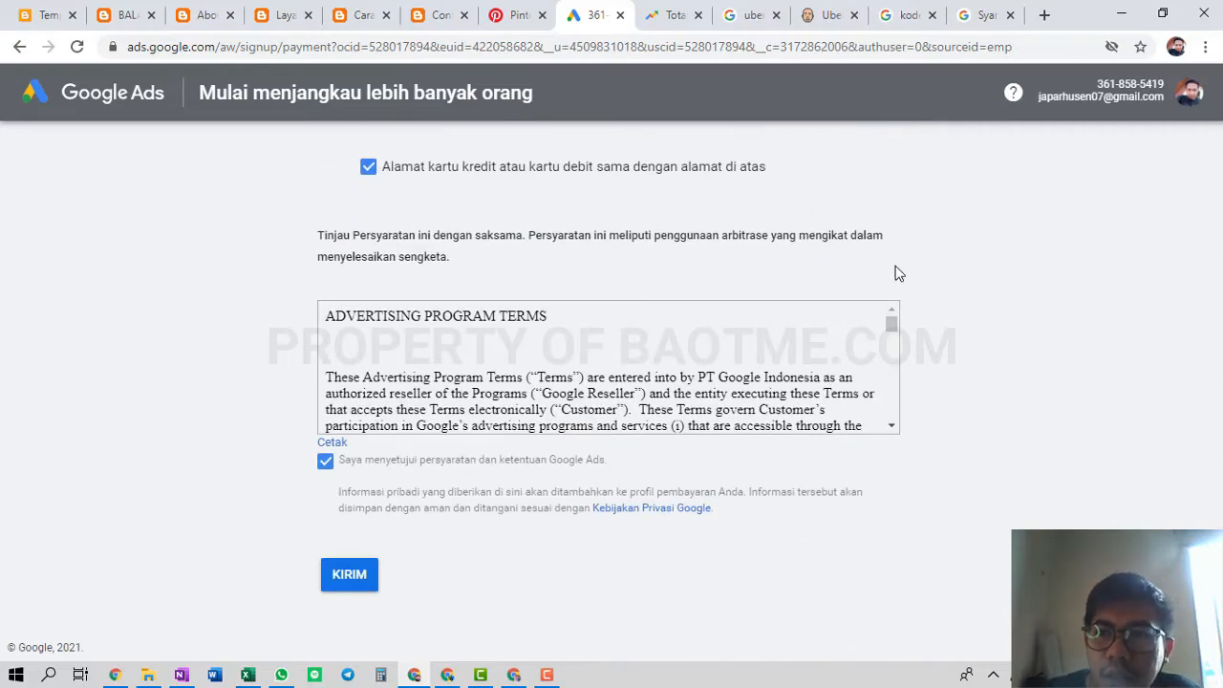
{"action": "scroll", "coordinate": [895, 273], "scroll_direction": "up", "scroll_amount": 4}
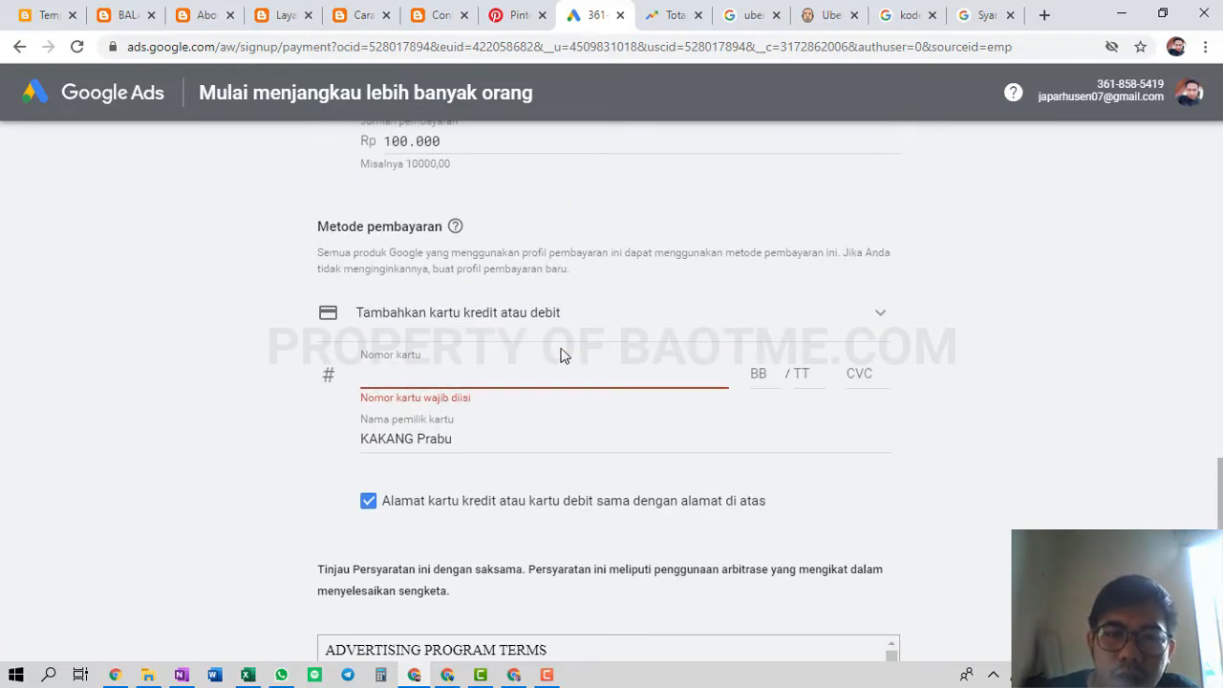
{"action": "scroll", "coordinate": [559, 338], "scroll_direction": "up", "scroll_amount": 8}
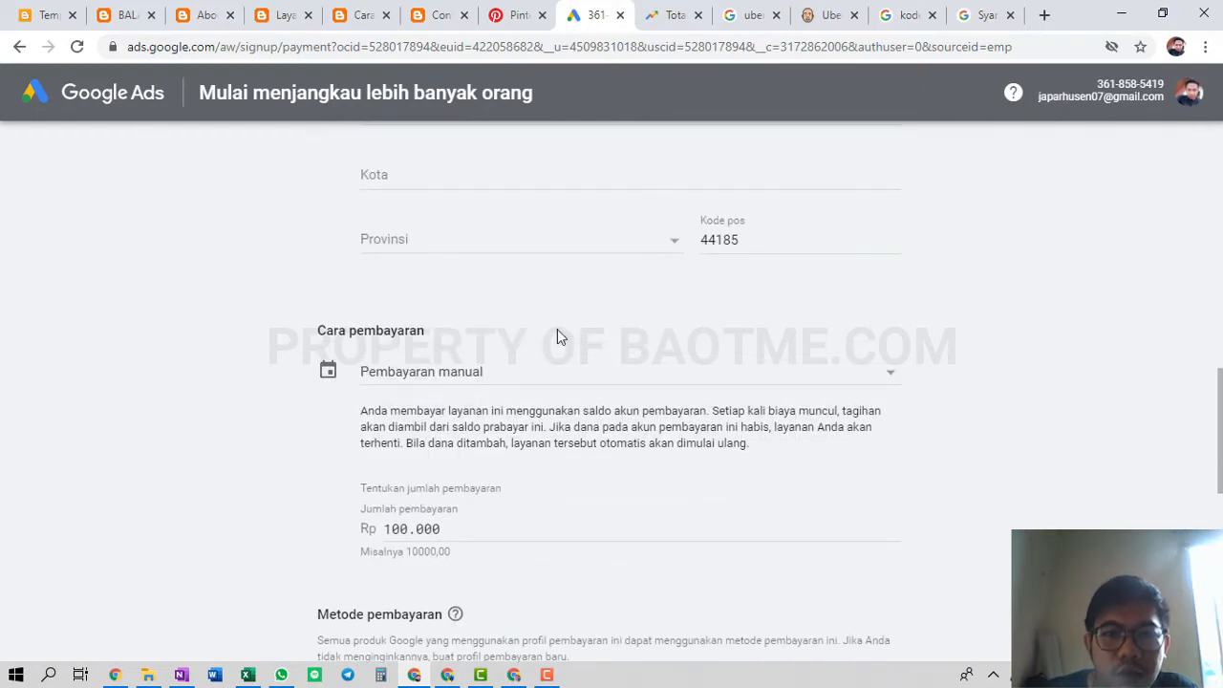
{"action": "scroll", "coordinate": [559, 338], "scroll_direction": "up", "scroll_amount": 10}
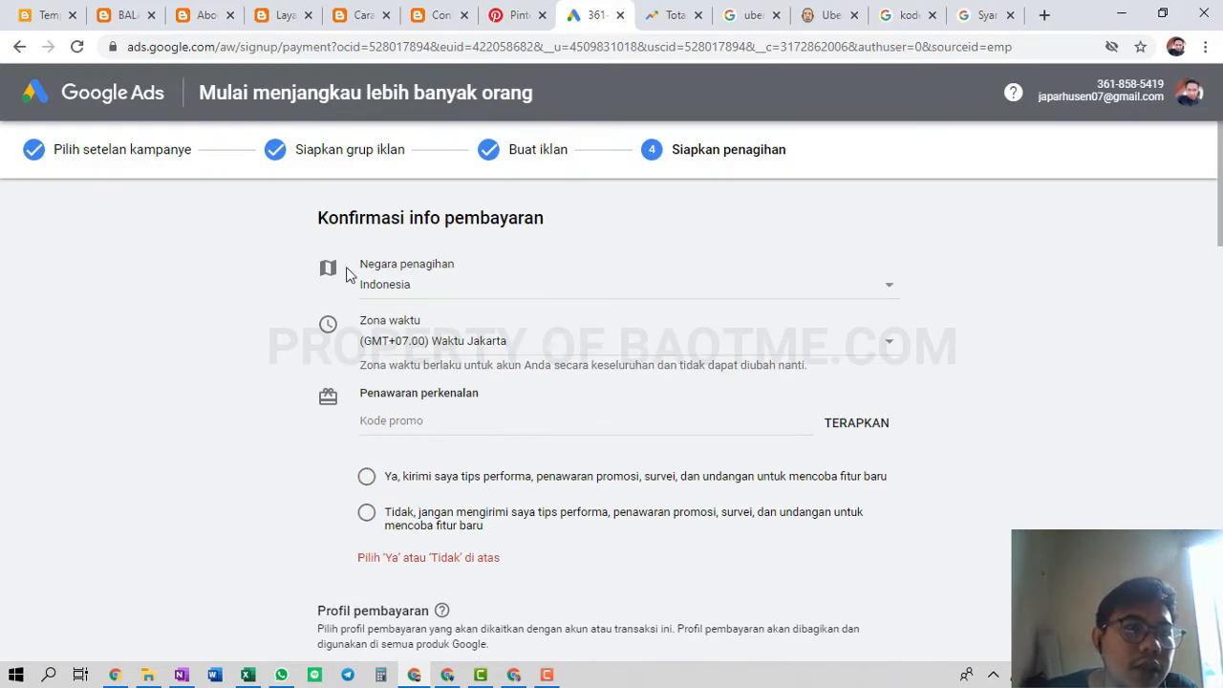
{"action": "scroll", "coordinate": [636, 372], "scroll_direction": "down", "scroll_amount": 3}
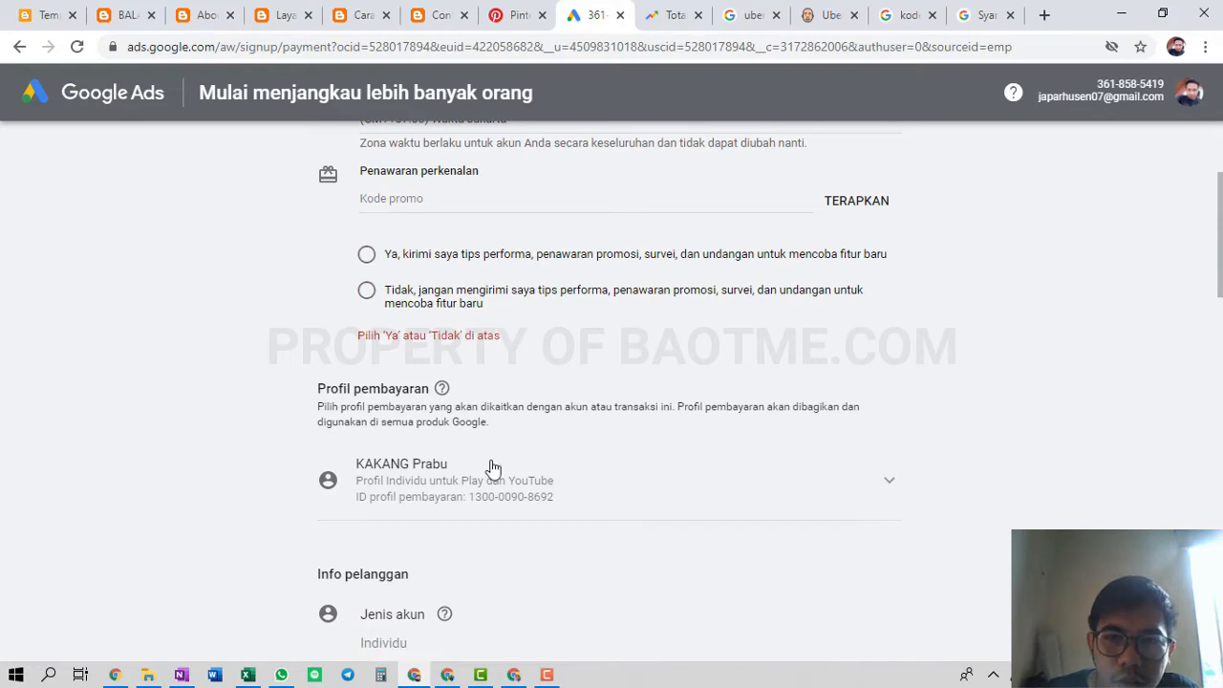
{"action": "scroll", "coordinate": [492, 468], "scroll_direction": "down", "scroll_amount": 12}
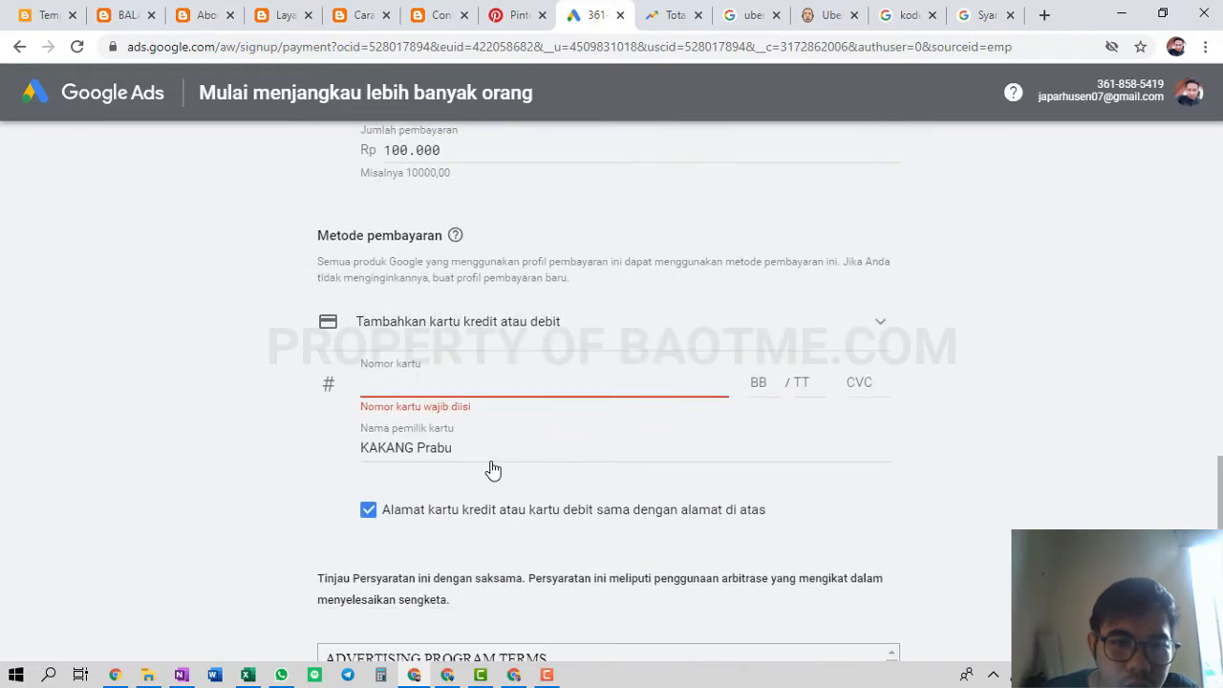
{"action": "left_click", "coordinate": [472, 326]}
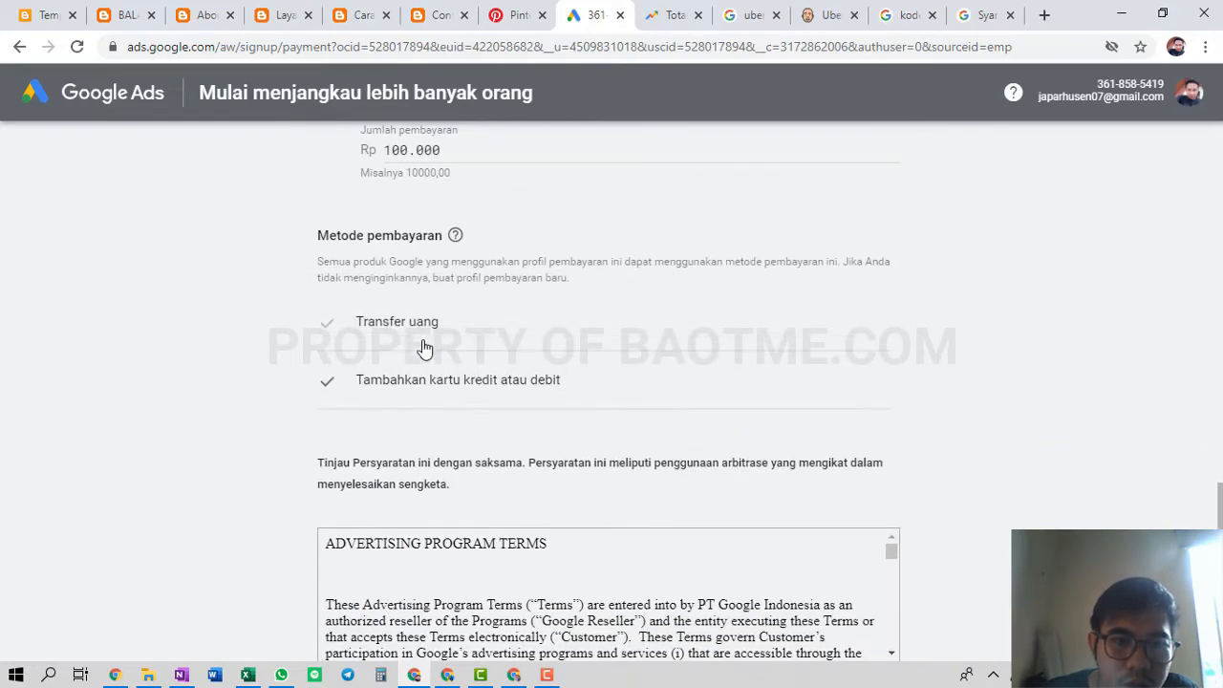
{"action": "left_click", "coordinate": [401, 339]}
Set the province to DKI Jakarta and submit the billing details
{"action": "scroll", "coordinate": [201, 371], "scroll_direction": "down", "scroll_amount": 2}
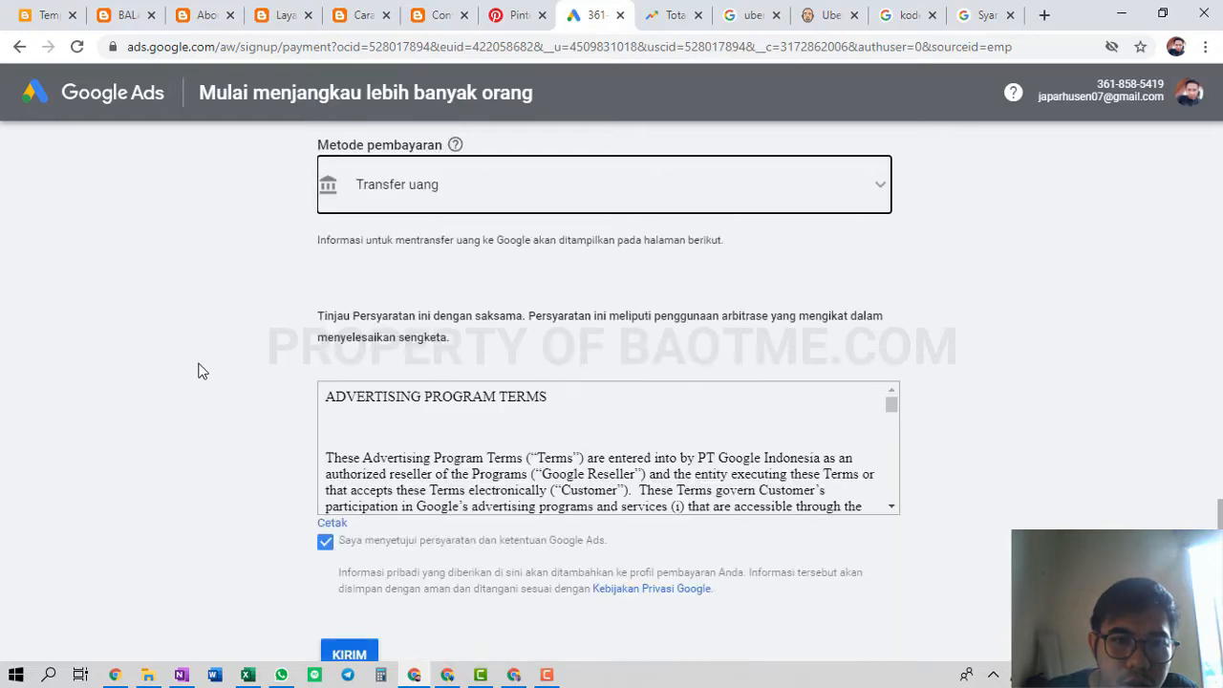
{"action": "scroll", "coordinate": [197, 368], "scroll_direction": "down", "scroll_amount": 3}
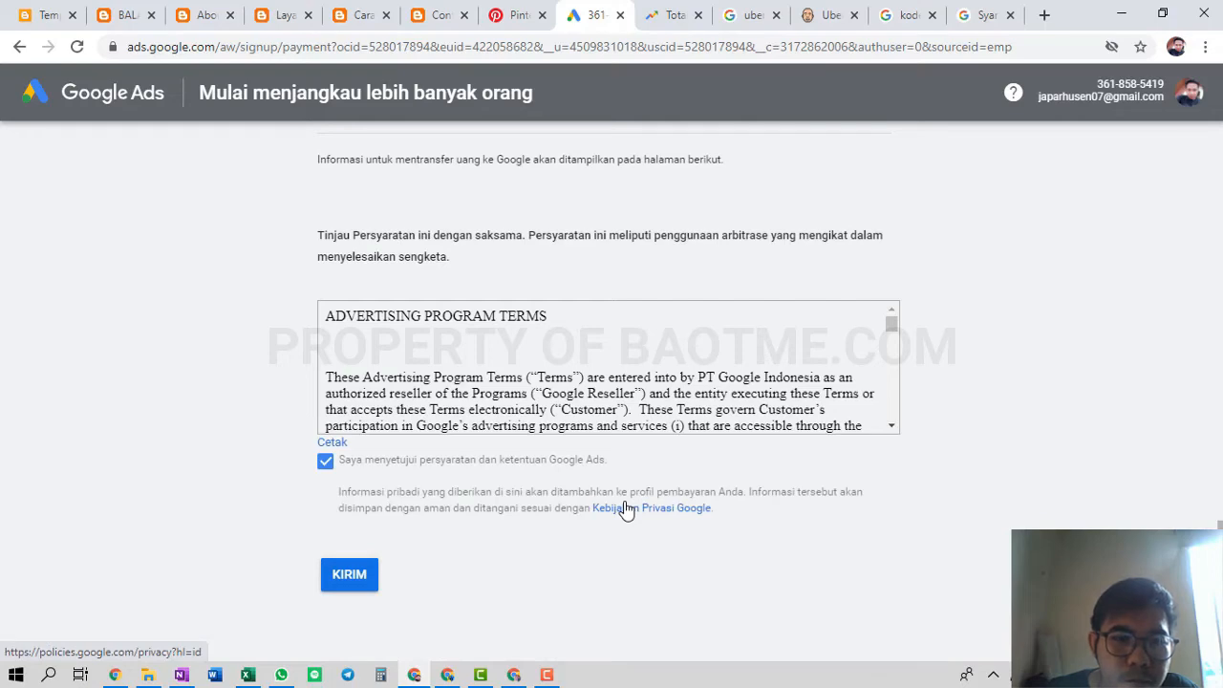
{"action": "scroll", "coordinate": [623, 508], "scroll_direction": "up", "scroll_amount": 8}
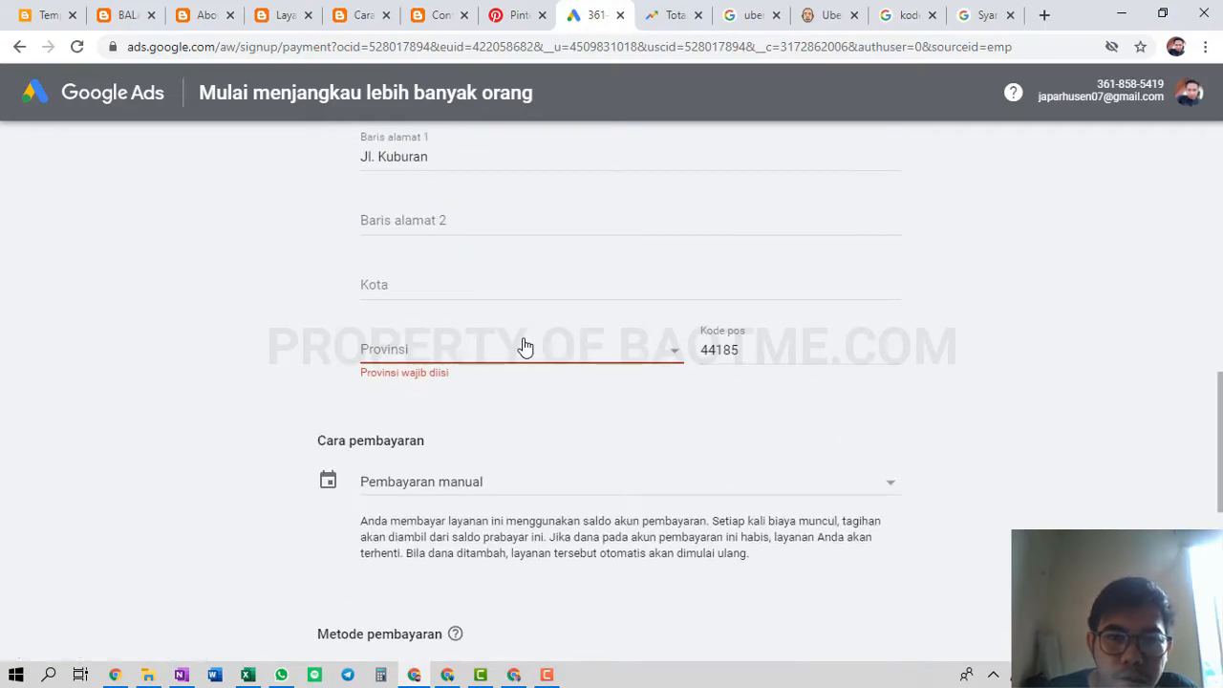
{"action": "left_click", "coordinate": [520, 349]}
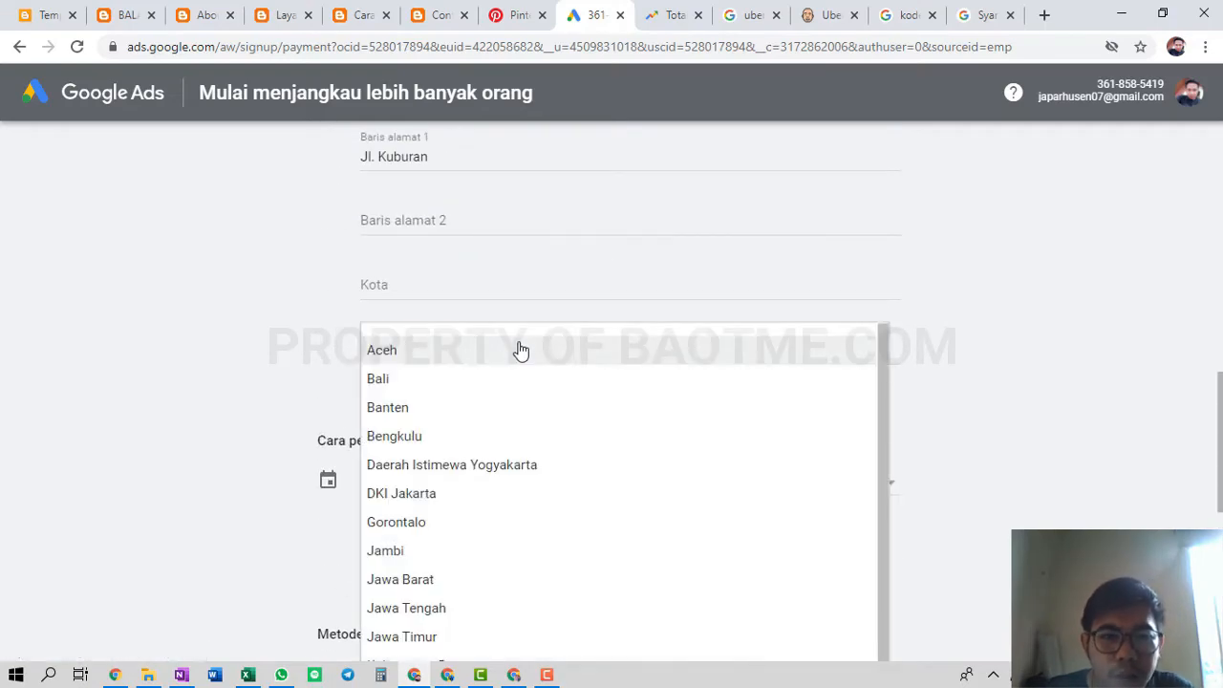
{"action": "left_click", "coordinate": [468, 504]}
{"action": "scroll", "coordinate": [640, 401], "scroll_direction": "down", "scroll_amount": 8}
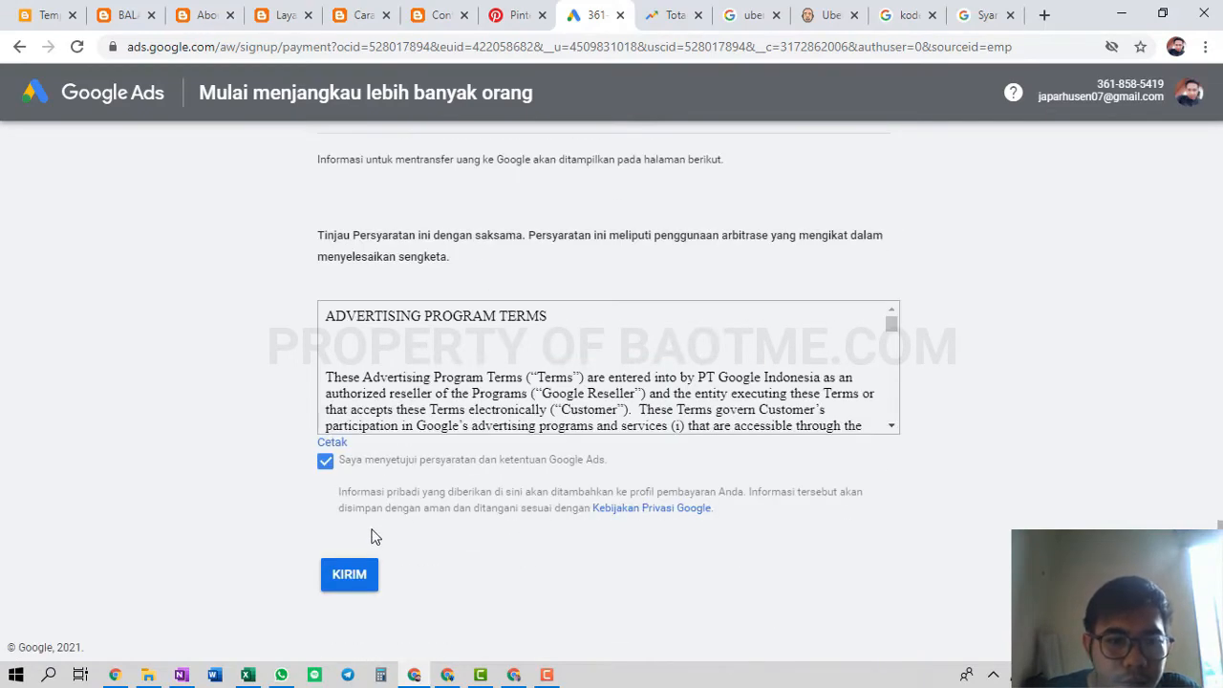
{"action": "left_click", "coordinate": [349, 583]}
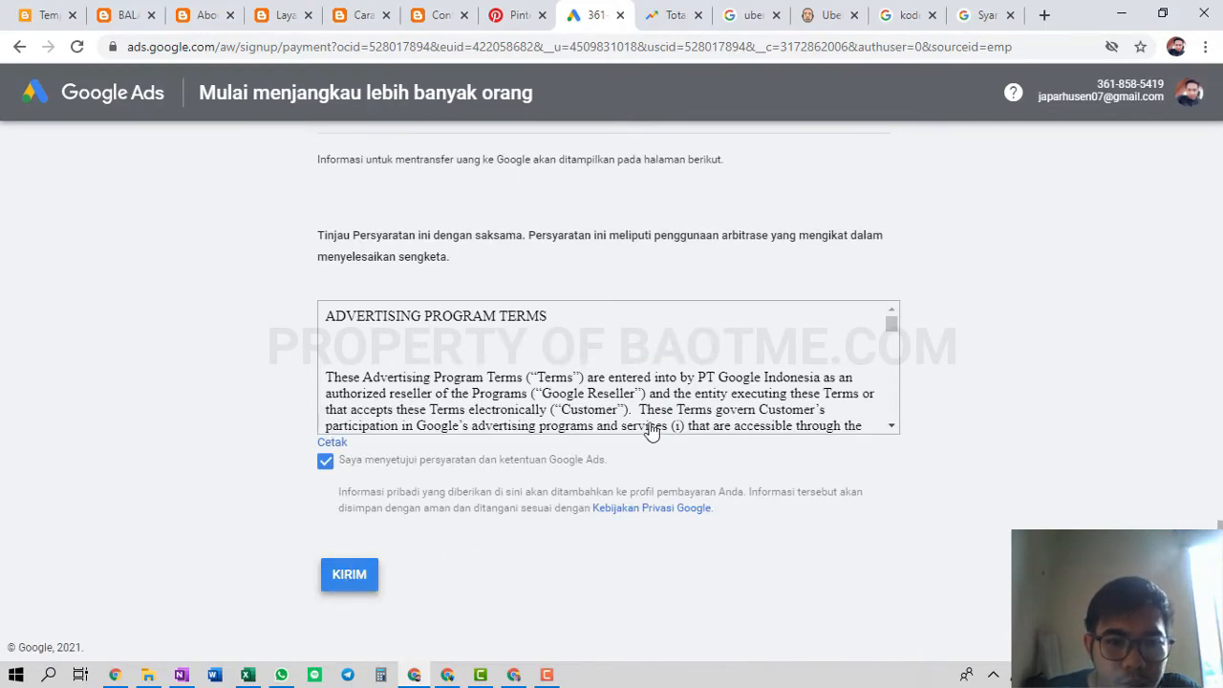
Opt in to performance tips and offers, then submit the billing form with KIRIM
{"action": "scroll", "coordinate": [650, 429], "scroll_direction": "up", "scroll_amount": 10}
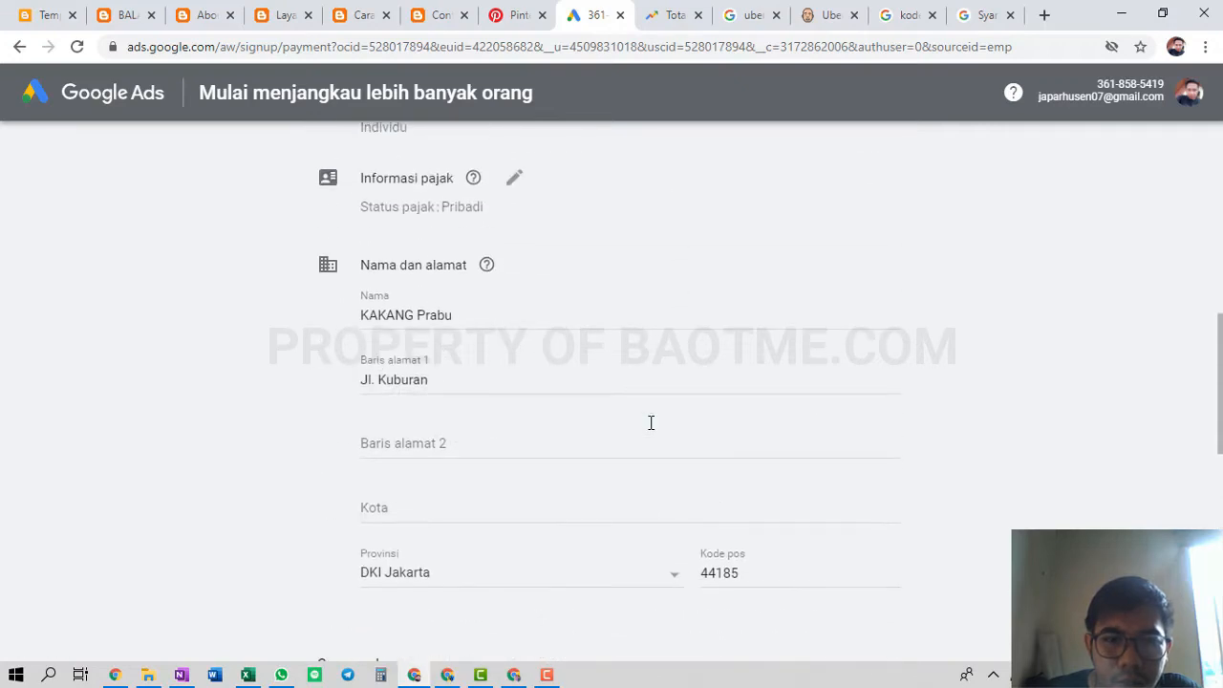
{"action": "scroll", "coordinate": [650, 422], "scroll_direction": "up", "scroll_amount": 5}
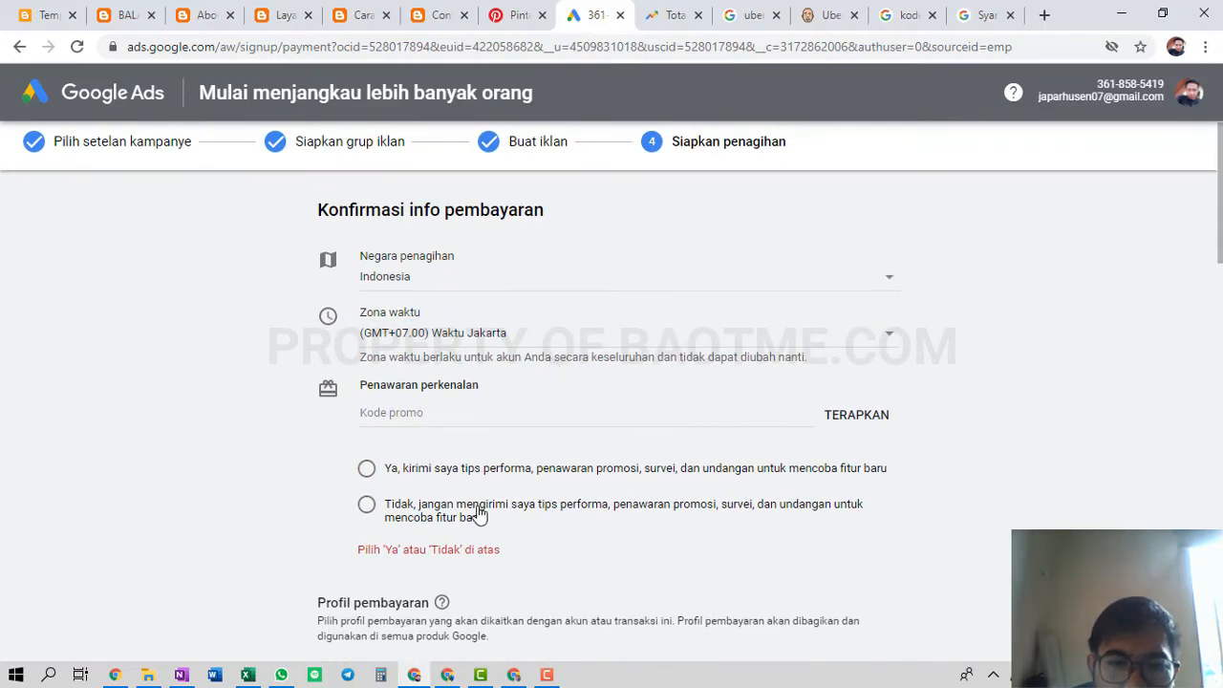
{"action": "left_click", "coordinate": [480, 513]}
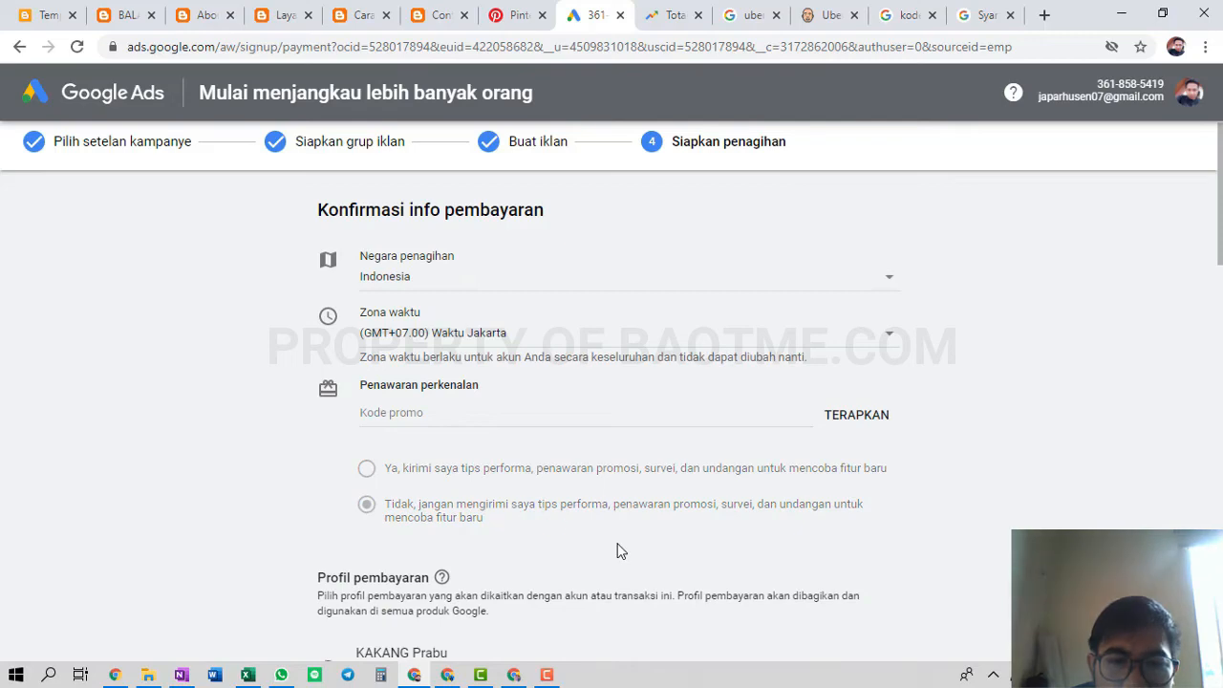
{"action": "left_click", "coordinate": [508, 474]}
{"action": "scroll", "coordinate": [532, 511], "scroll_direction": "down", "scroll_amount": 5}
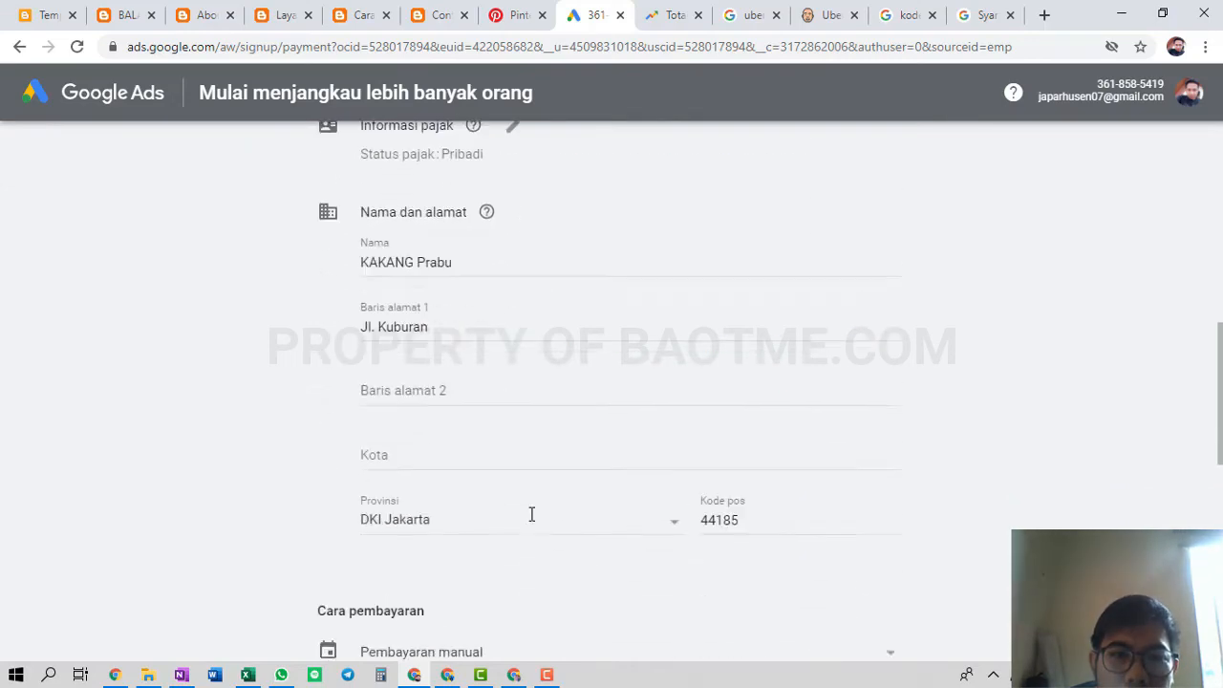
{"action": "scroll", "coordinate": [529, 521], "scroll_direction": "down", "scroll_amount": 10}
{"action": "left_click", "coordinate": [348, 576]}
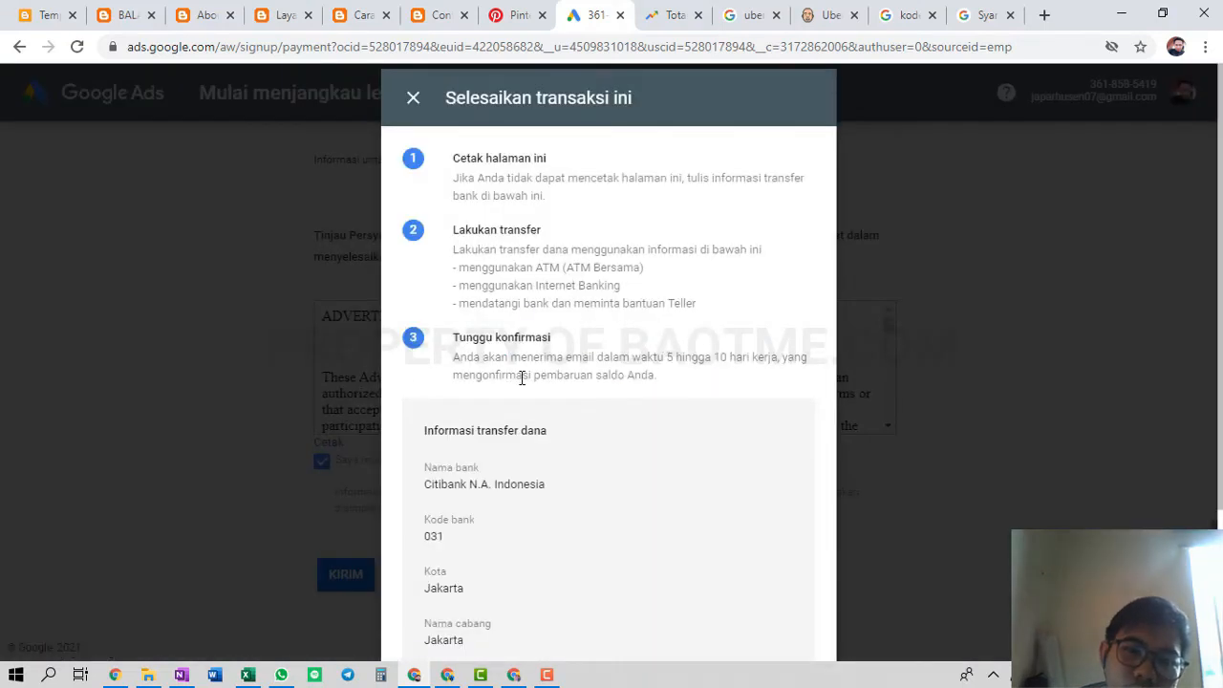
Save the bank transfer instructions as a PDF in Downloads, then close the dialog
{"action": "scroll", "coordinate": [521, 377], "scroll_direction": "down", "scroll_amount": 3}
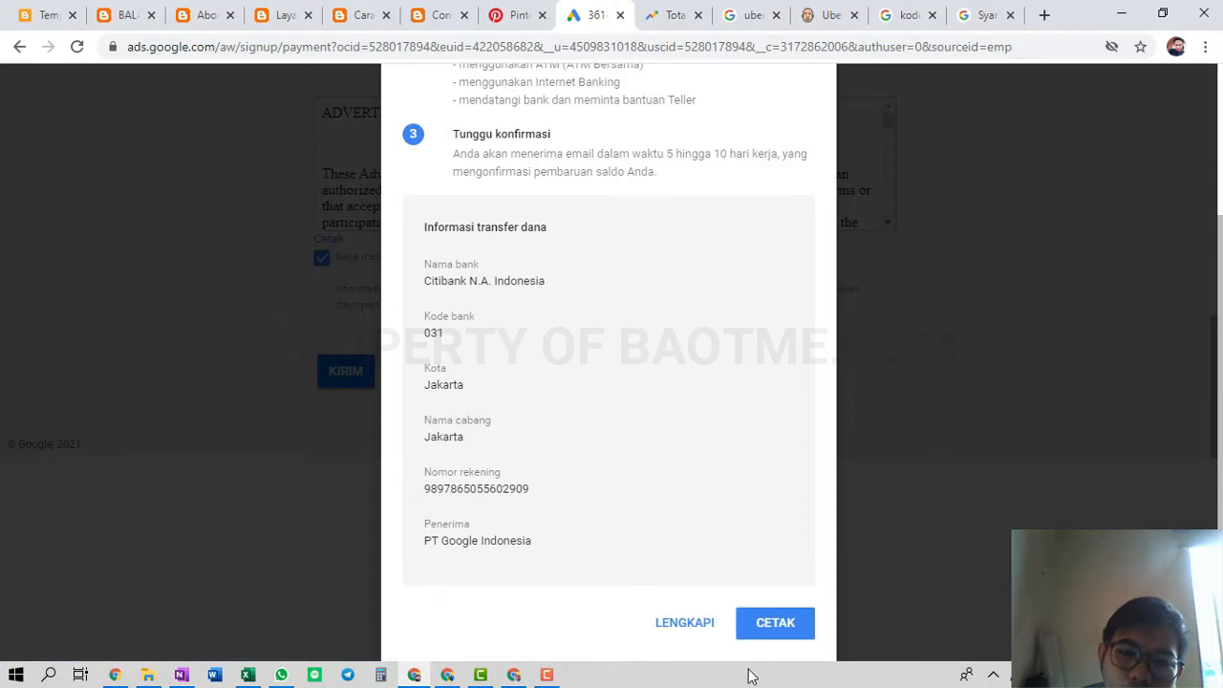
{"action": "left_click", "coordinate": [764, 628]}
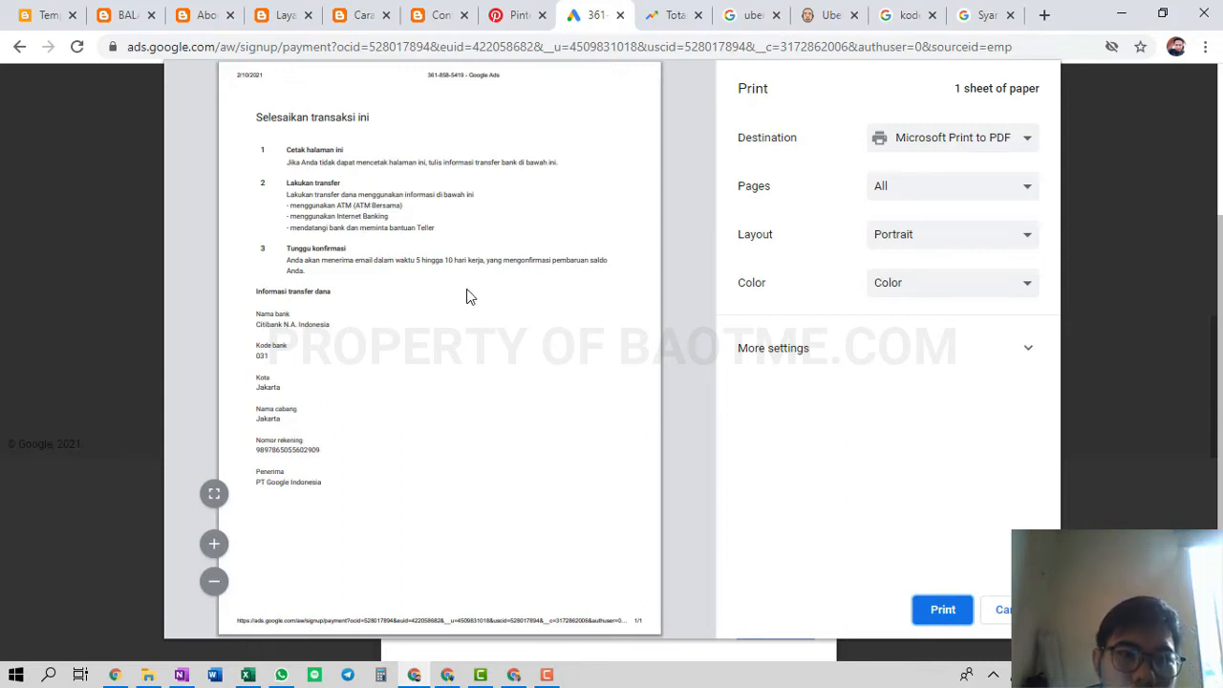
{"action": "left_click", "coordinate": [976, 138]}
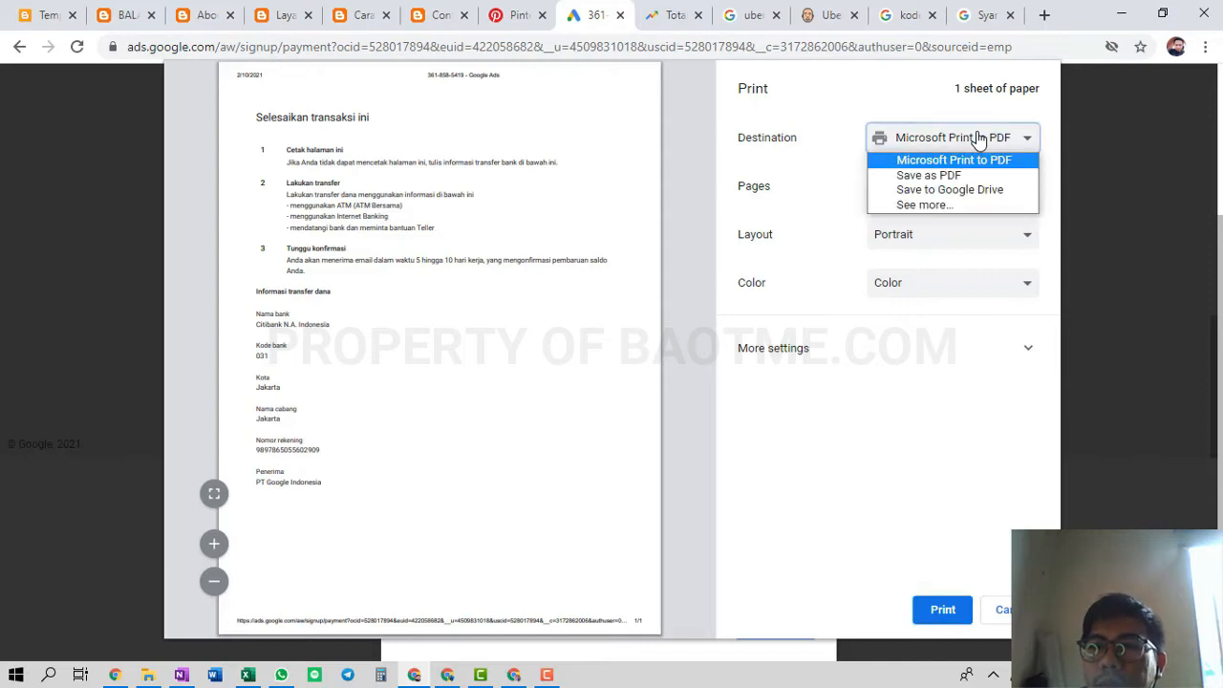
{"action": "left_click", "coordinate": [955, 174]}
{"action": "left_click", "coordinate": [949, 611]}
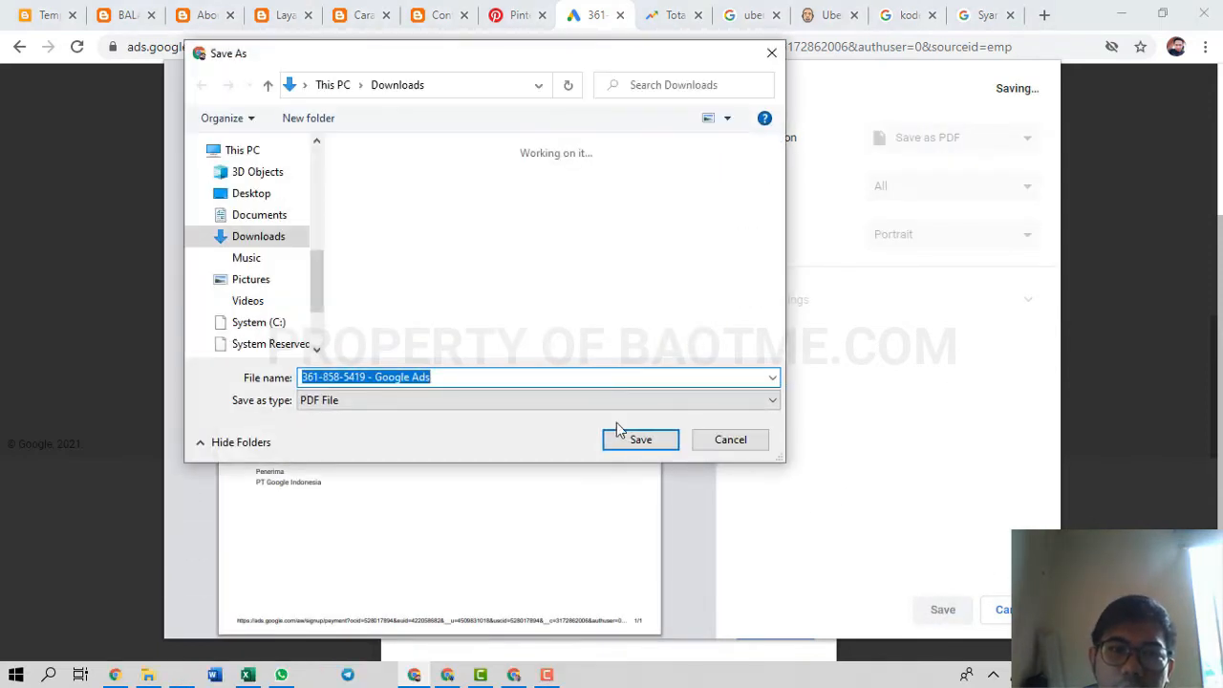
{"action": "left_click", "coordinate": [635, 437]}
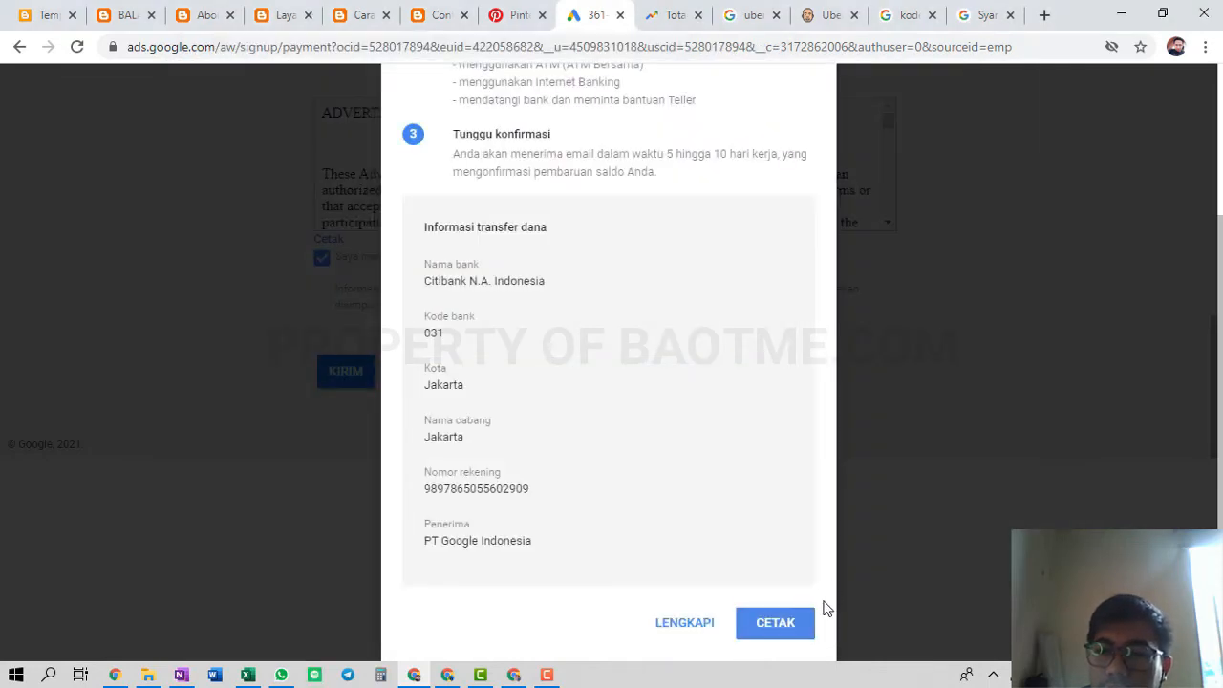
{"action": "scroll", "coordinate": [1021, 377], "scroll_direction": "up", "scroll_amount": 3}
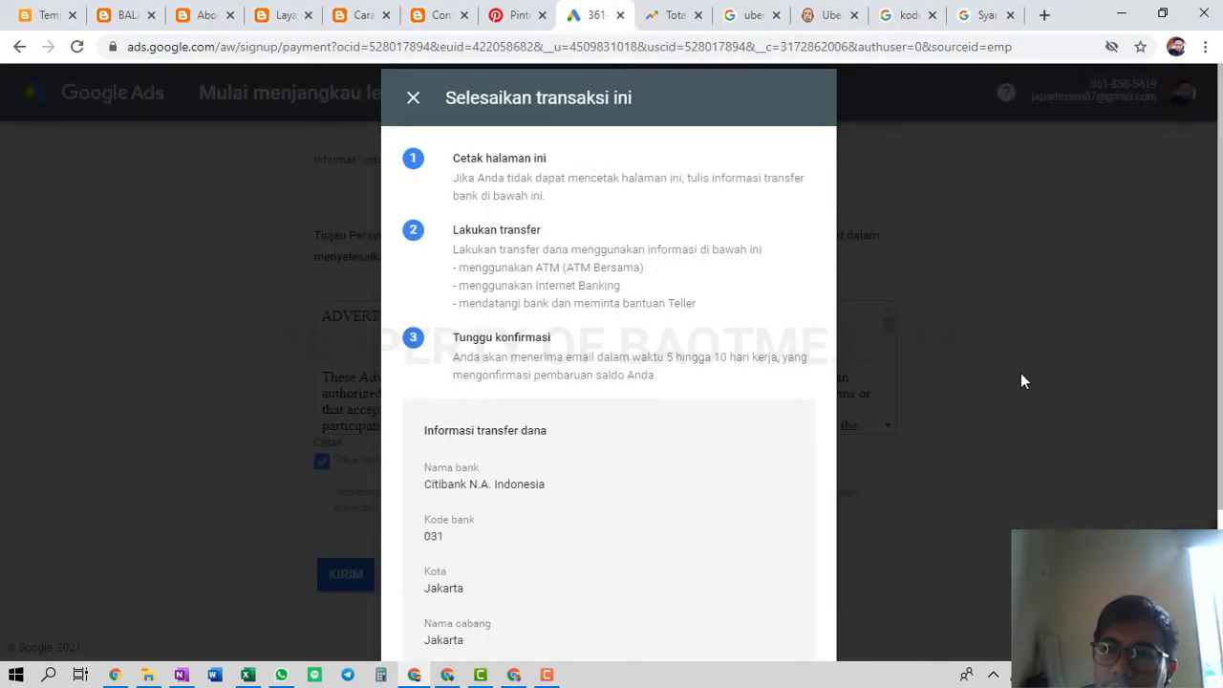
{"action": "left_click", "coordinate": [417, 107]}
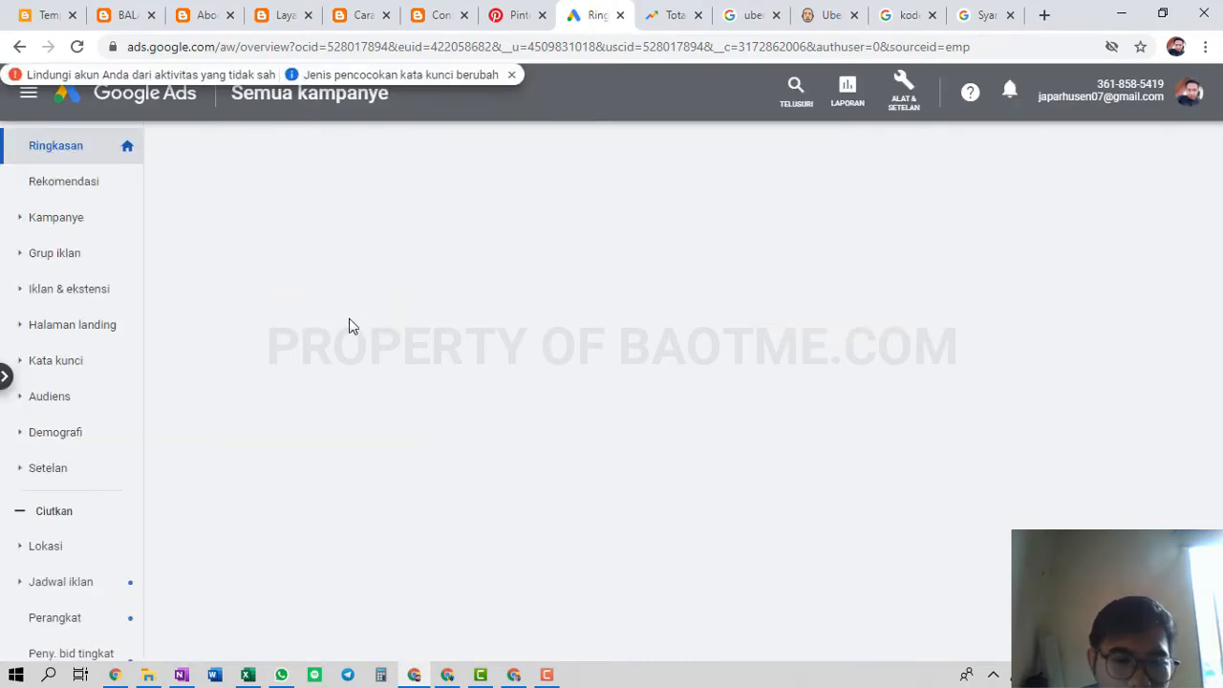
Change items 3 and 4 from 'proses' to 'ok' and widen the note container
{"action": "left_click", "coordinate": [182, 674]}
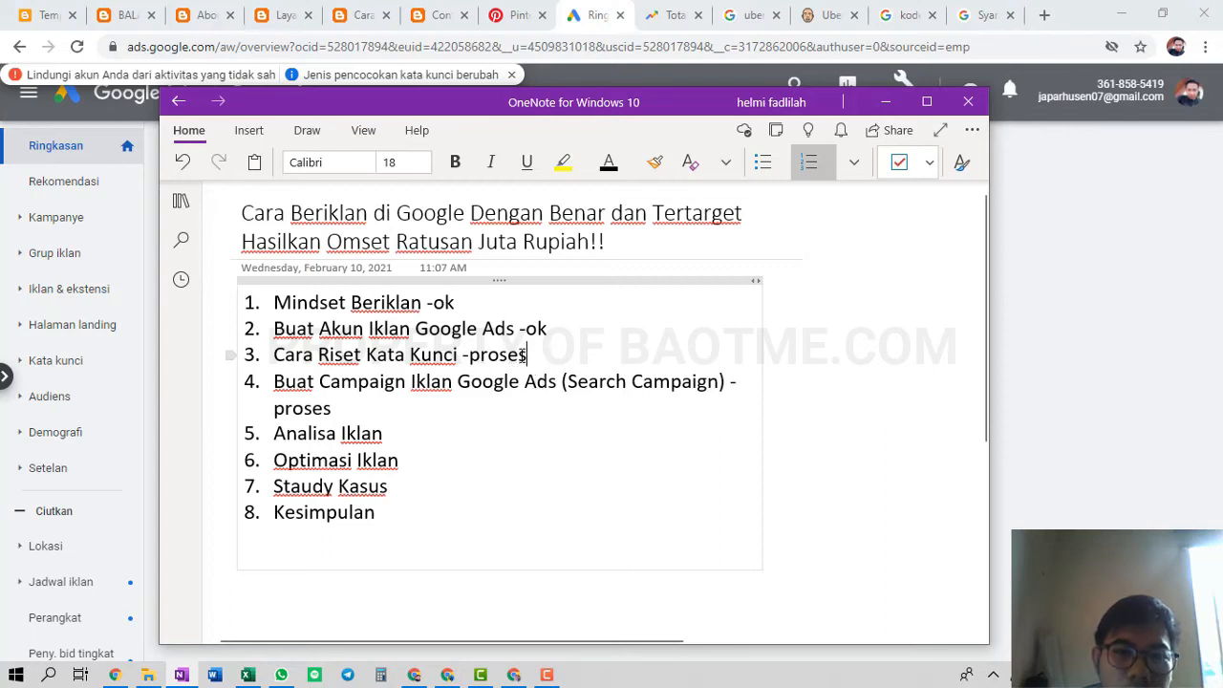
{"action": "left_click_drag", "start_coordinate": [527, 356], "coordinate": [469, 355]}
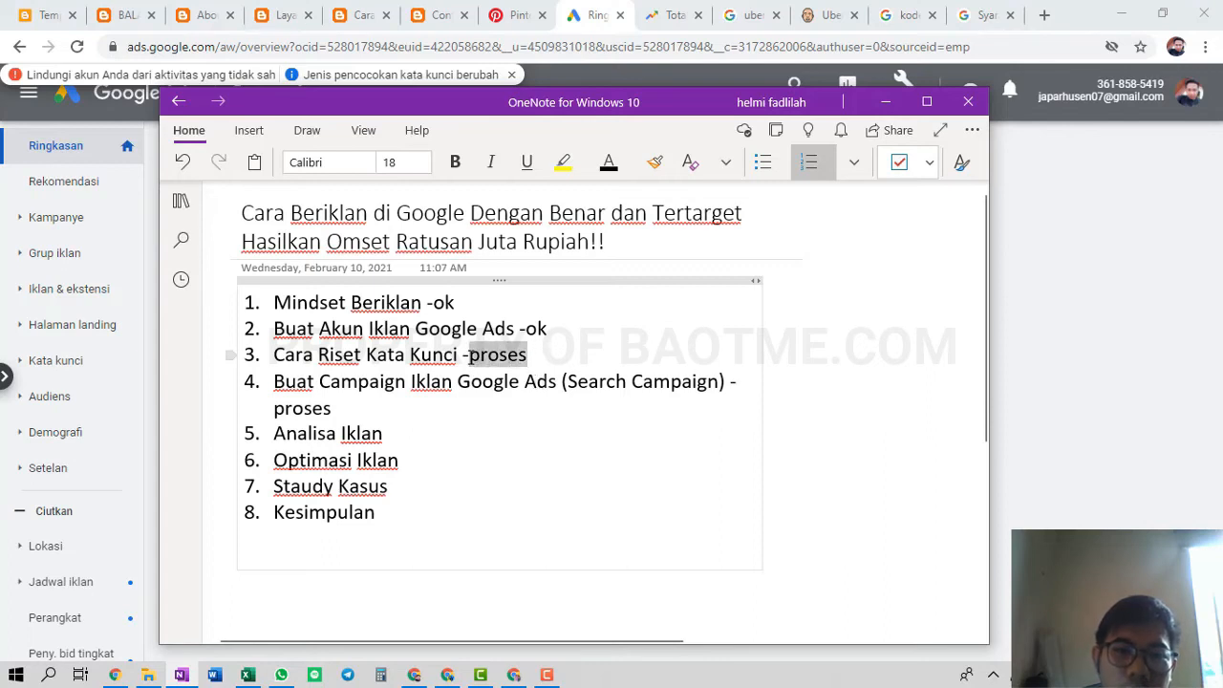
{"action": "type", "text": "ok"}
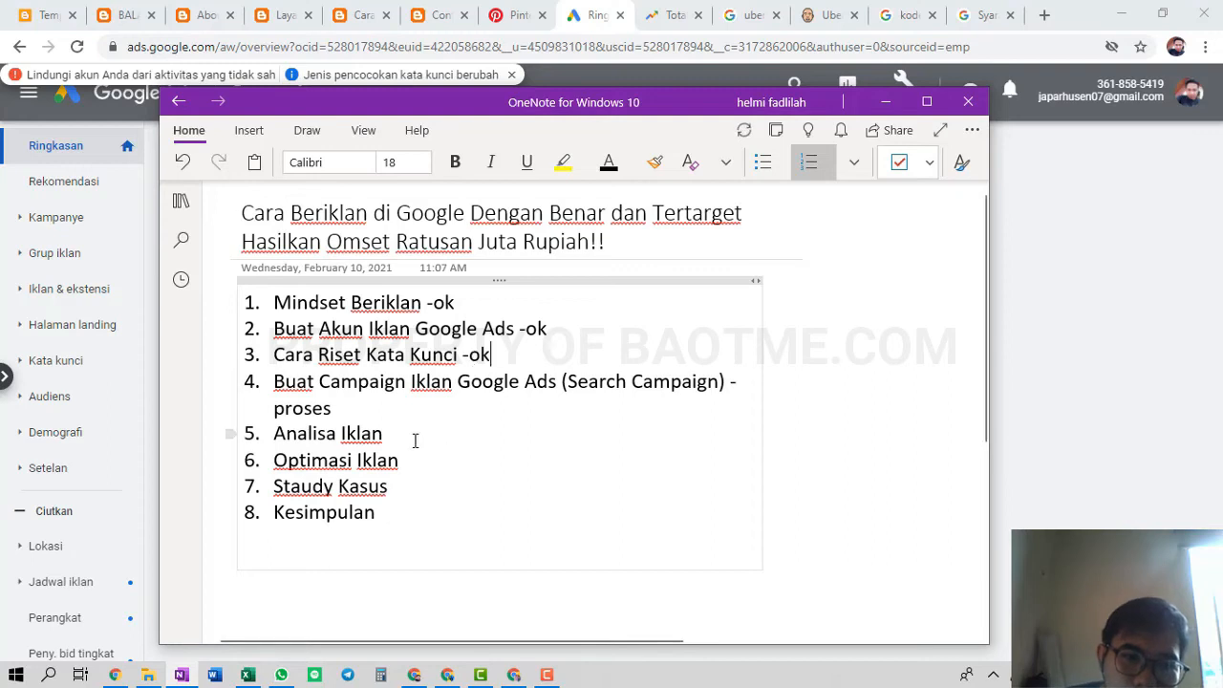
{"action": "left_click_drag", "start_coordinate": [332, 408], "coordinate": [275, 408]}
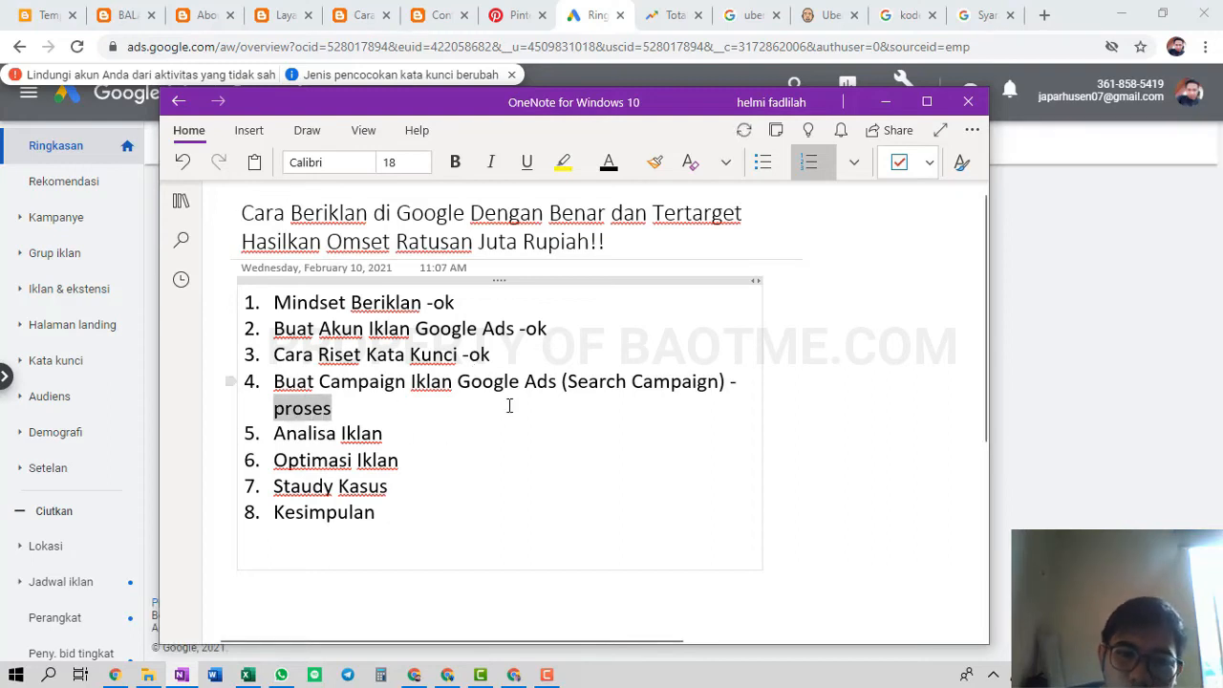
{"action": "key", "text": "BackSpace"}
{"action": "type", "text": "ok"}
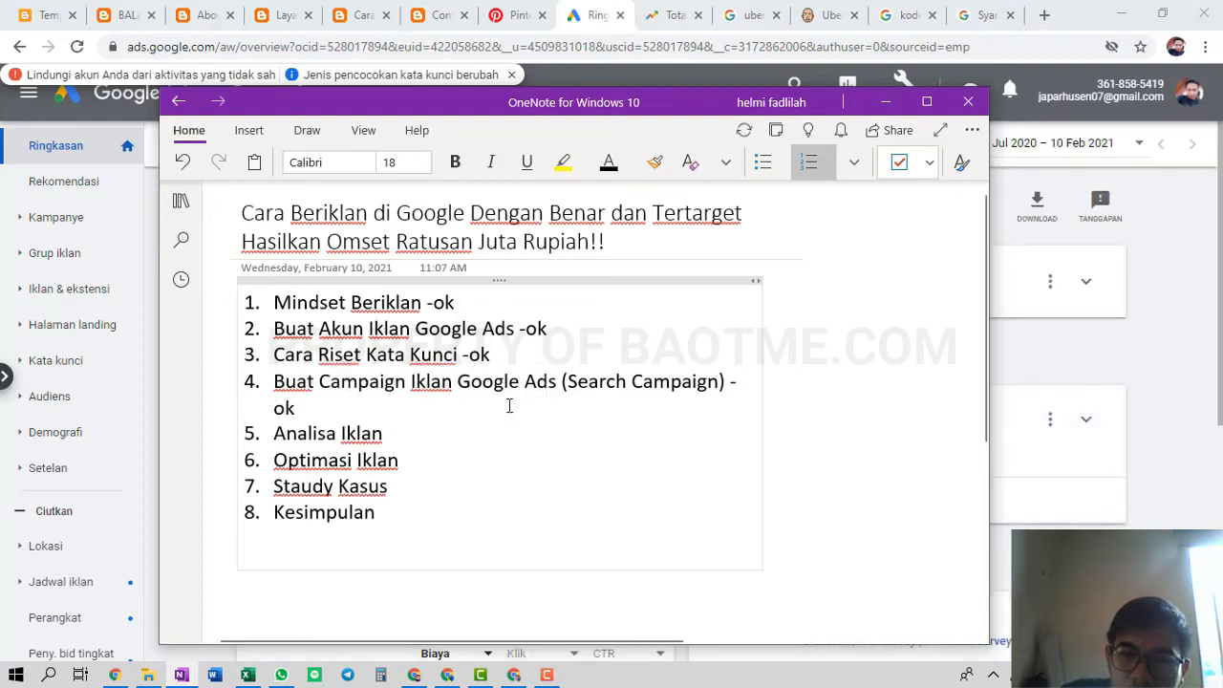
{"action": "left_click_drag", "start_coordinate": [763, 327], "coordinate": [805, 336]}
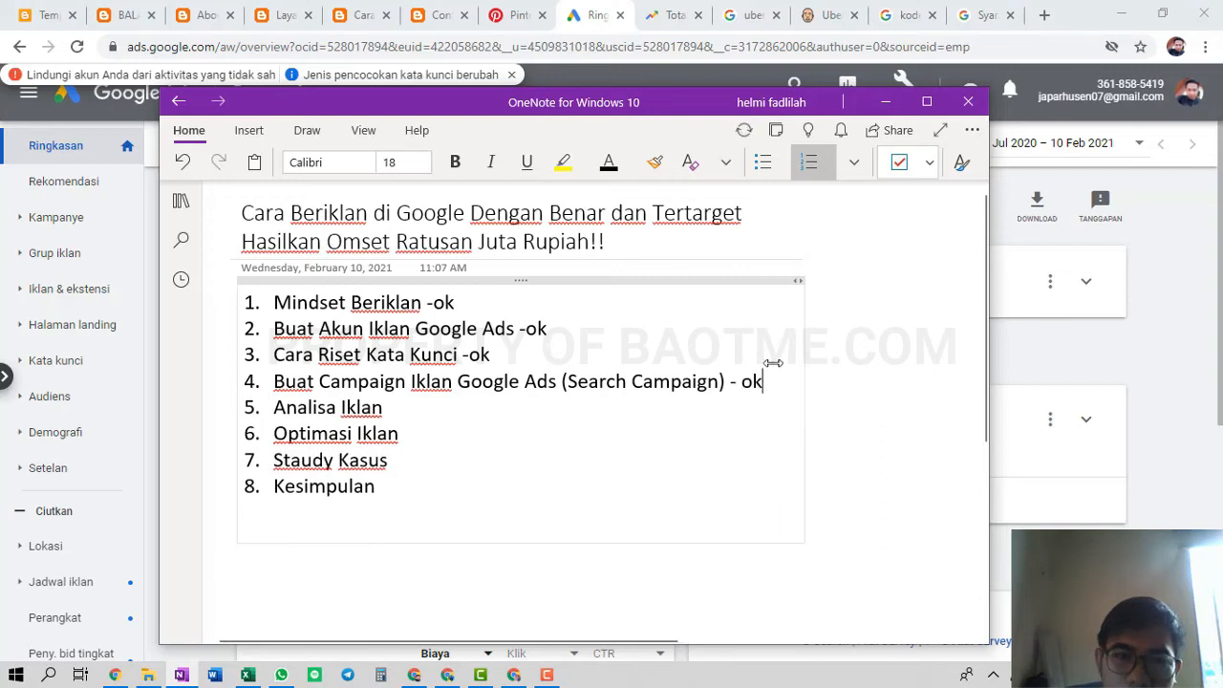
{"action": "left_click", "coordinate": [454, 414]}
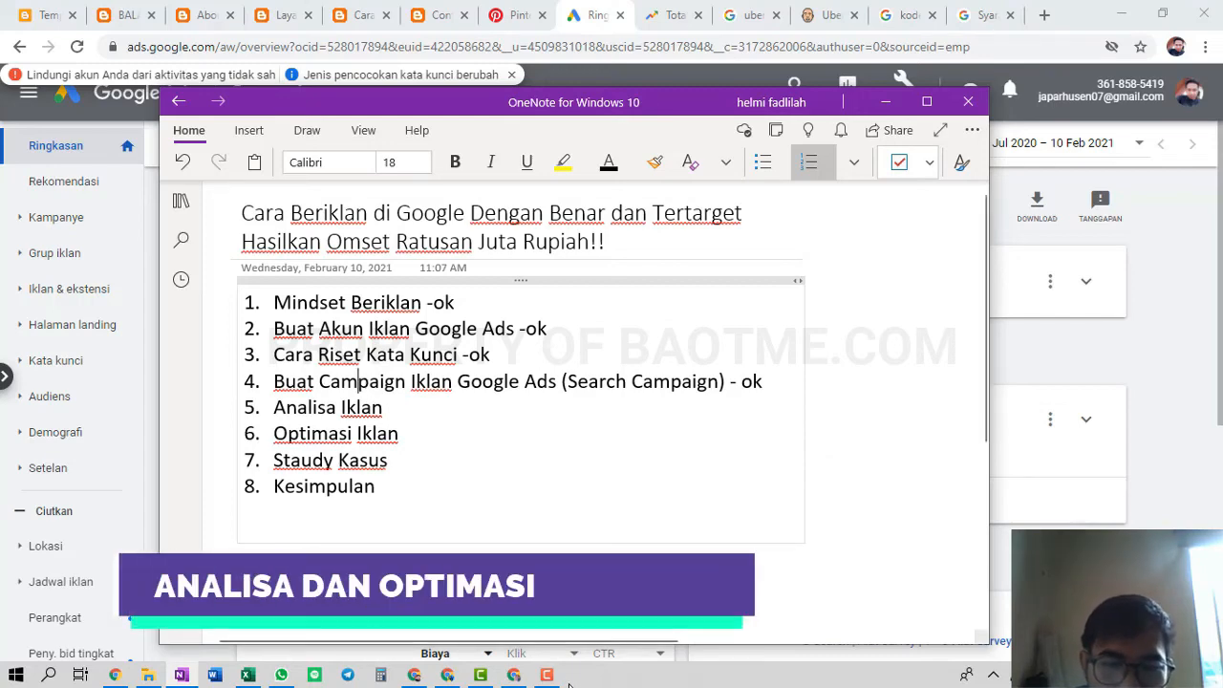
Switch to the Google Ads overview showing 84 clicks and 1.22K impressions
{"action": "left_click", "coordinate": [512, 678]}
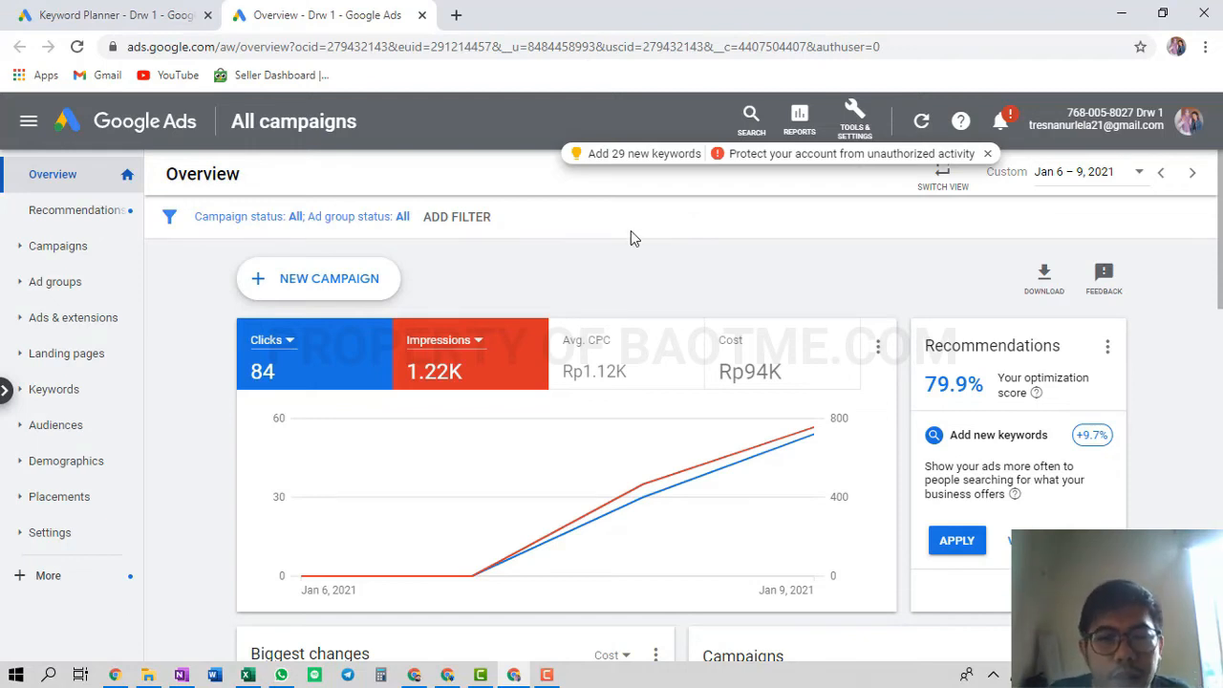
Open Campaigns and scroll the table across to review Traffic-Search-1 Drw#1's metrics
{"action": "left_click", "coordinate": [78, 258]}
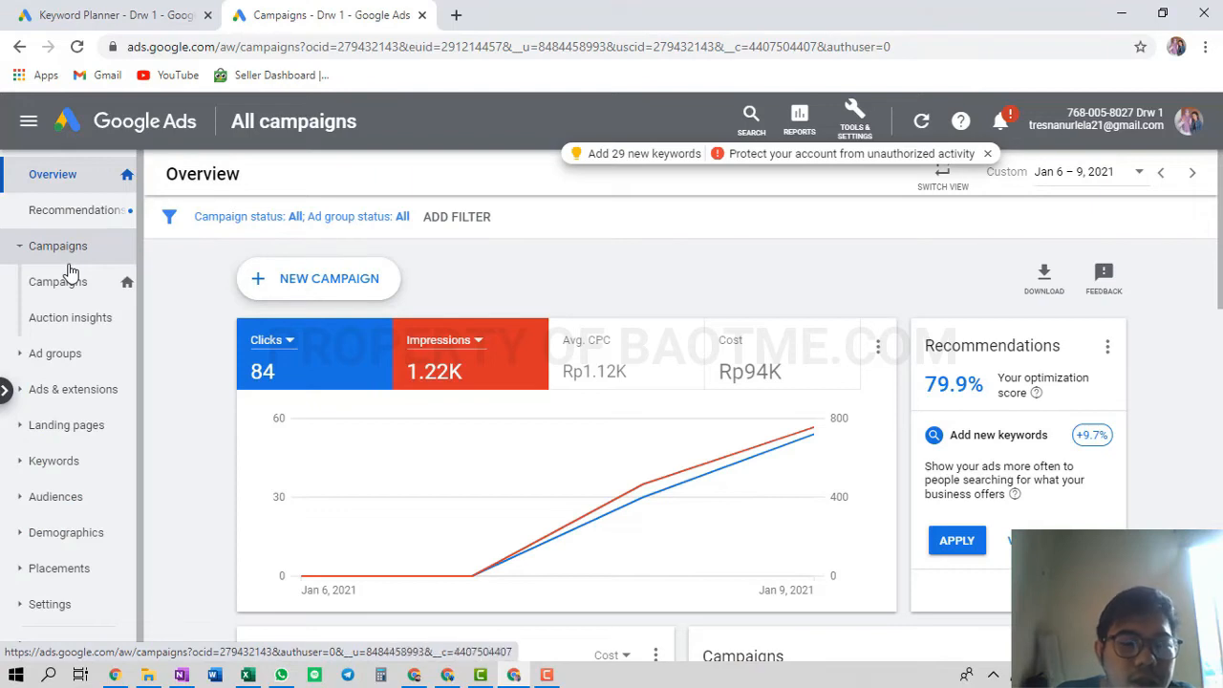
{"action": "left_click", "coordinate": [69, 275]}
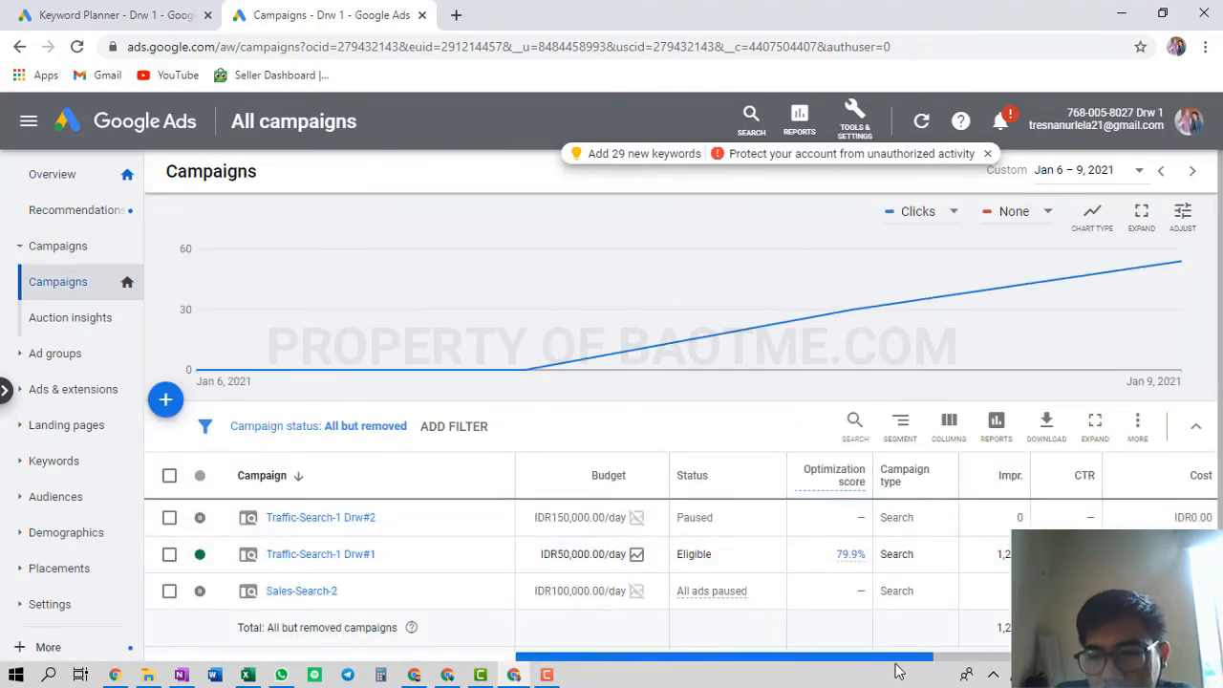
{"action": "scroll", "coordinate": [898, 665], "scroll_direction": "right", "scroll_amount": 4}
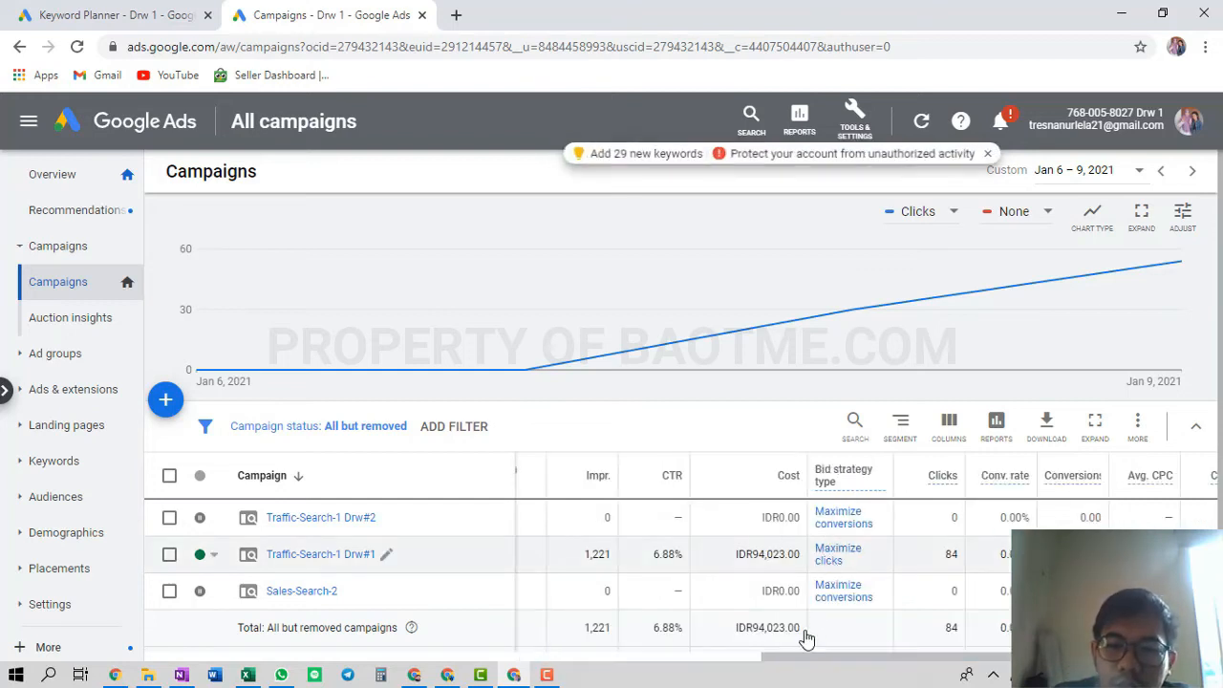
{"action": "left_click_drag", "start_coordinate": [792, 661], "coordinate": [833, 672]}
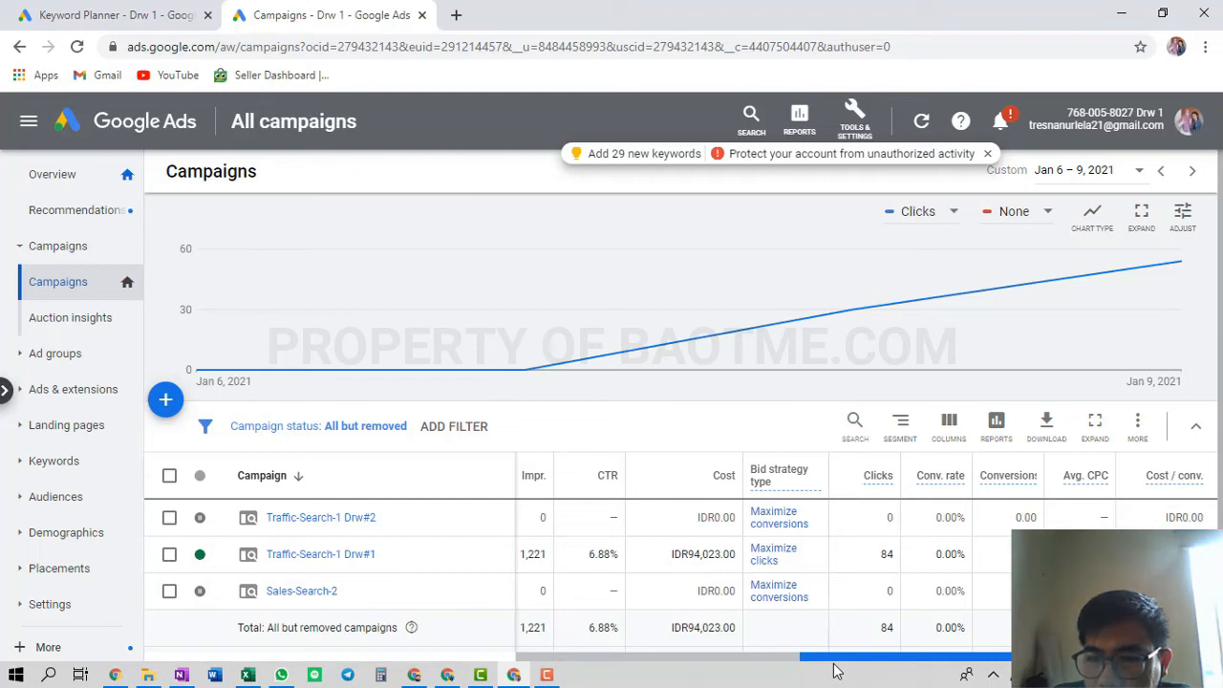
{"action": "left_click_drag", "start_coordinate": [833, 671], "coordinate": [558, 669]}
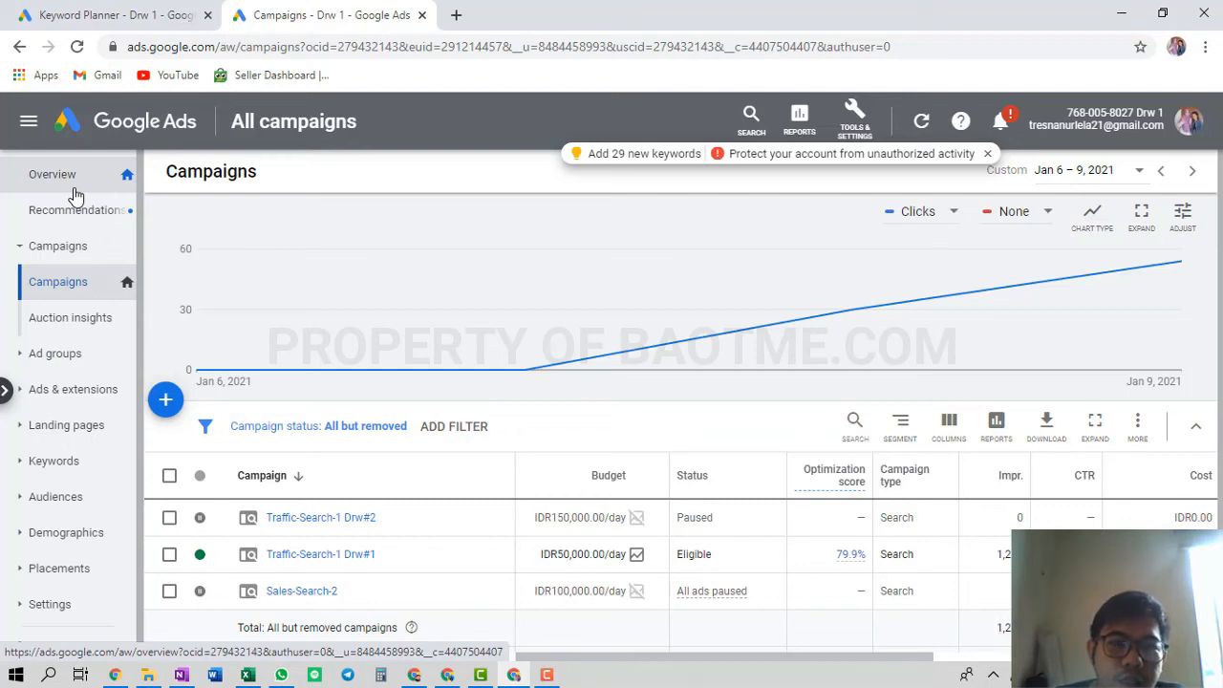
Add Cost and Avg. CPC to the account overview performance chart
{"action": "left_click", "coordinate": [76, 195]}
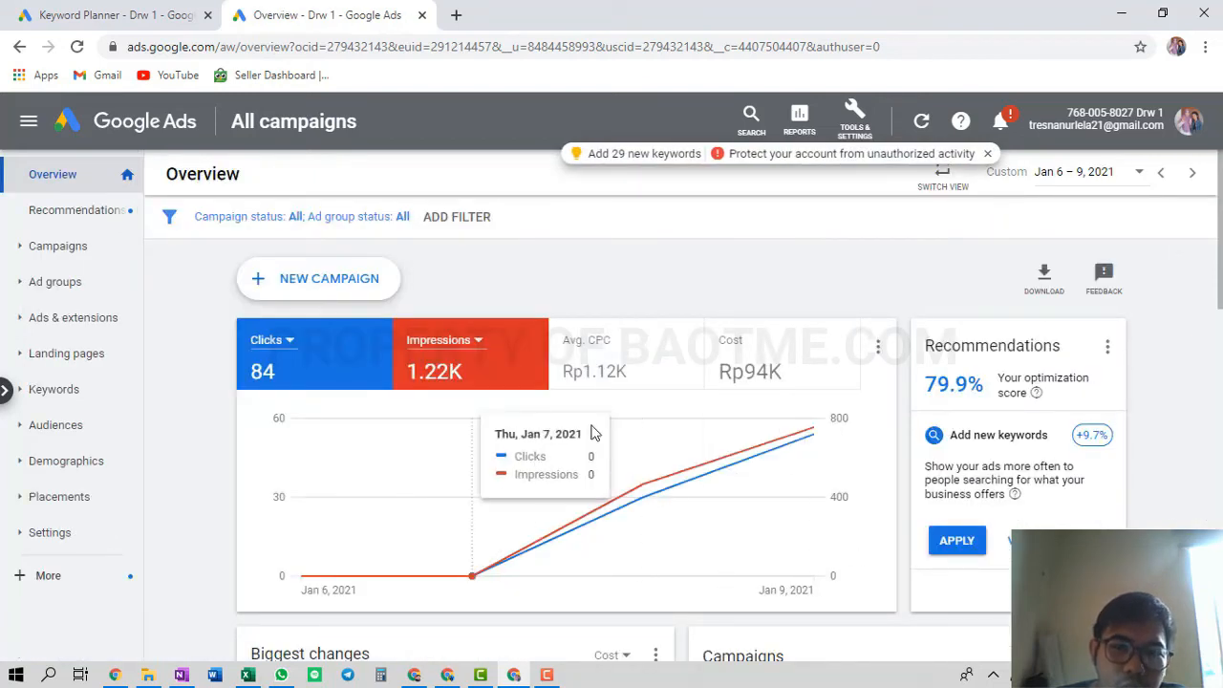
{"action": "left_click", "coordinate": [804, 379]}
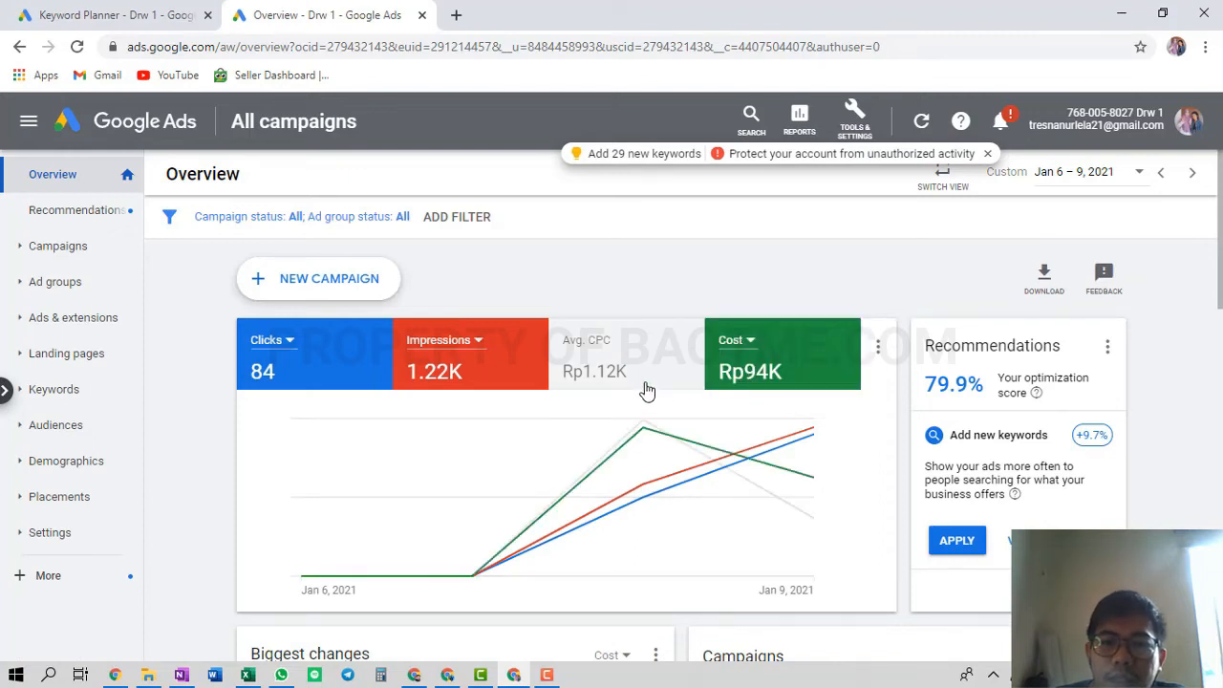
{"action": "left_click", "coordinate": [644, 385]}
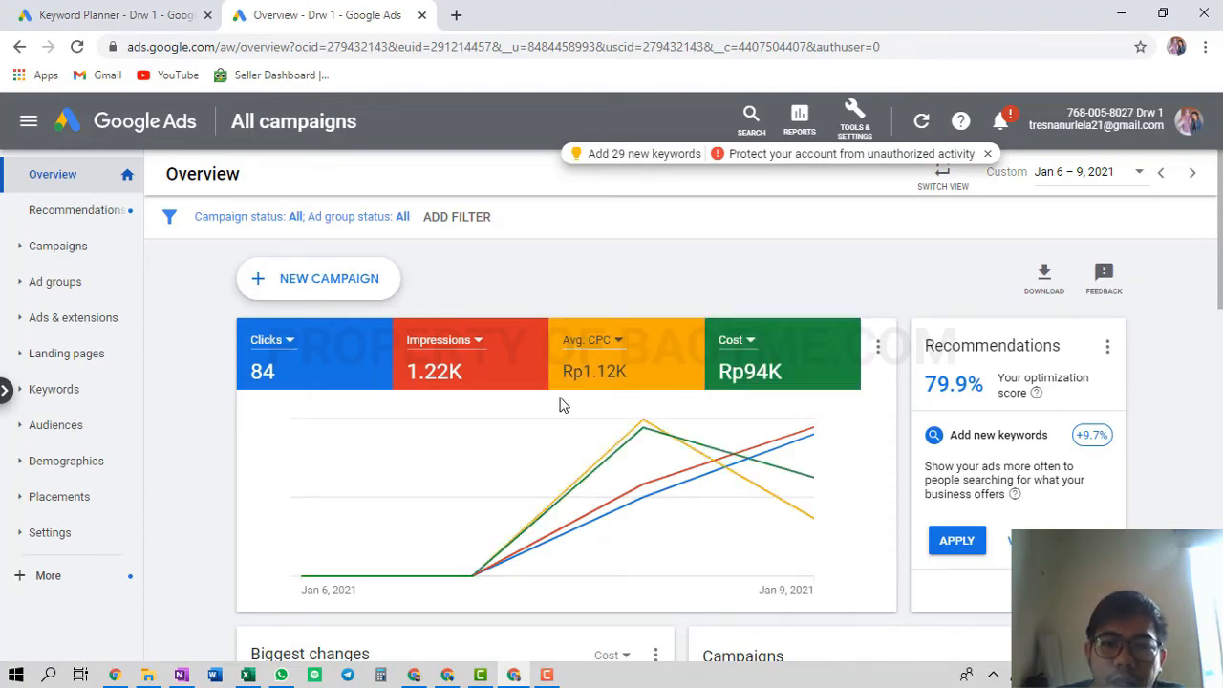
{"action": "left_click", "coordinate": [1105, 181]}
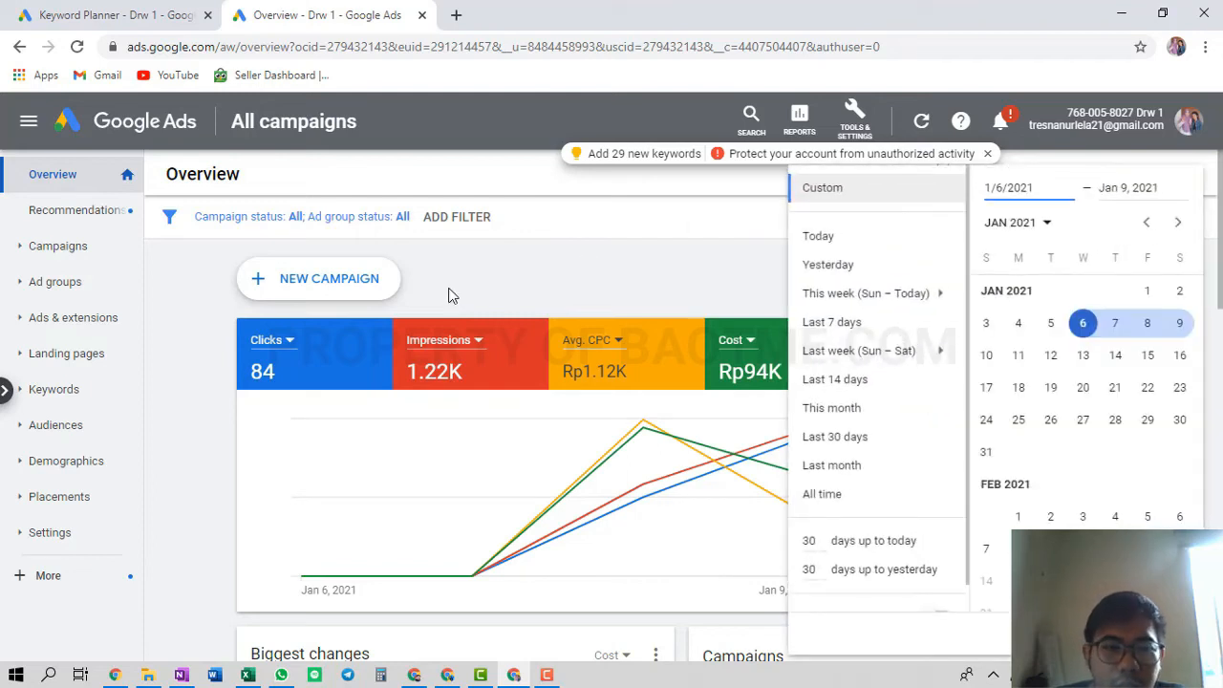
Open Traffic-Search-1 Drw#1 for May 1, 2020 – Jan 9, 2021 and view its overview
{"action": "left_click", "coordinate": [73, 256]}
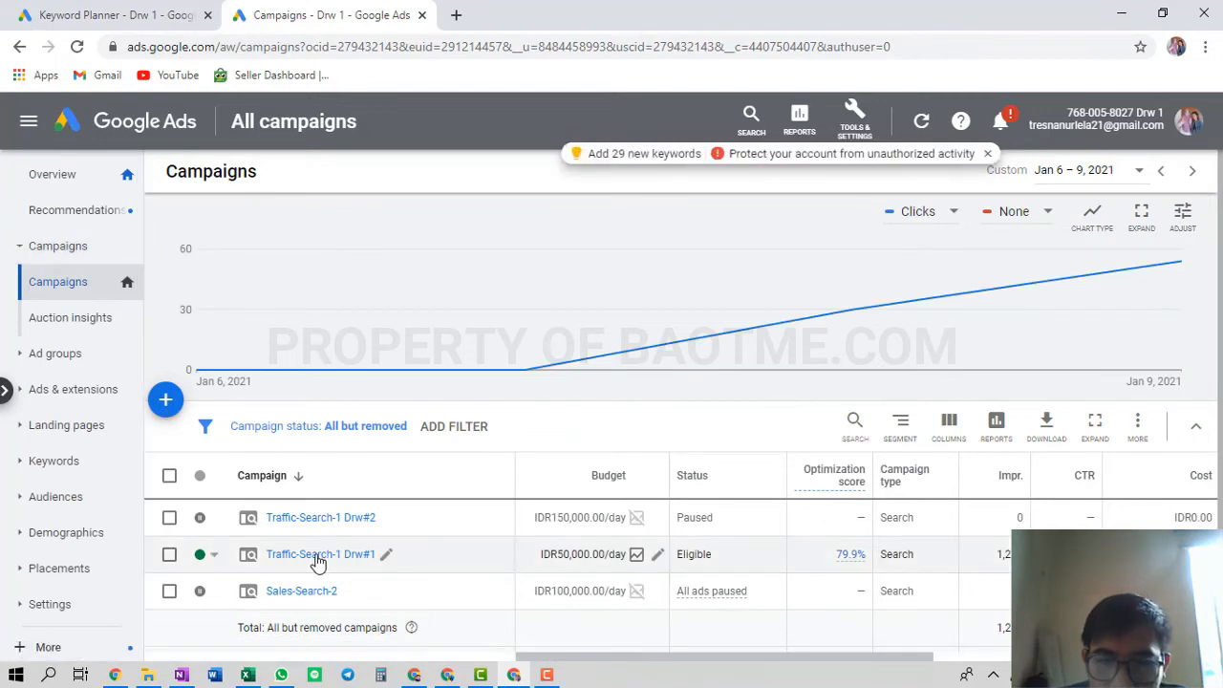
{"action": "left_click", "coordinate": [318, 558]}
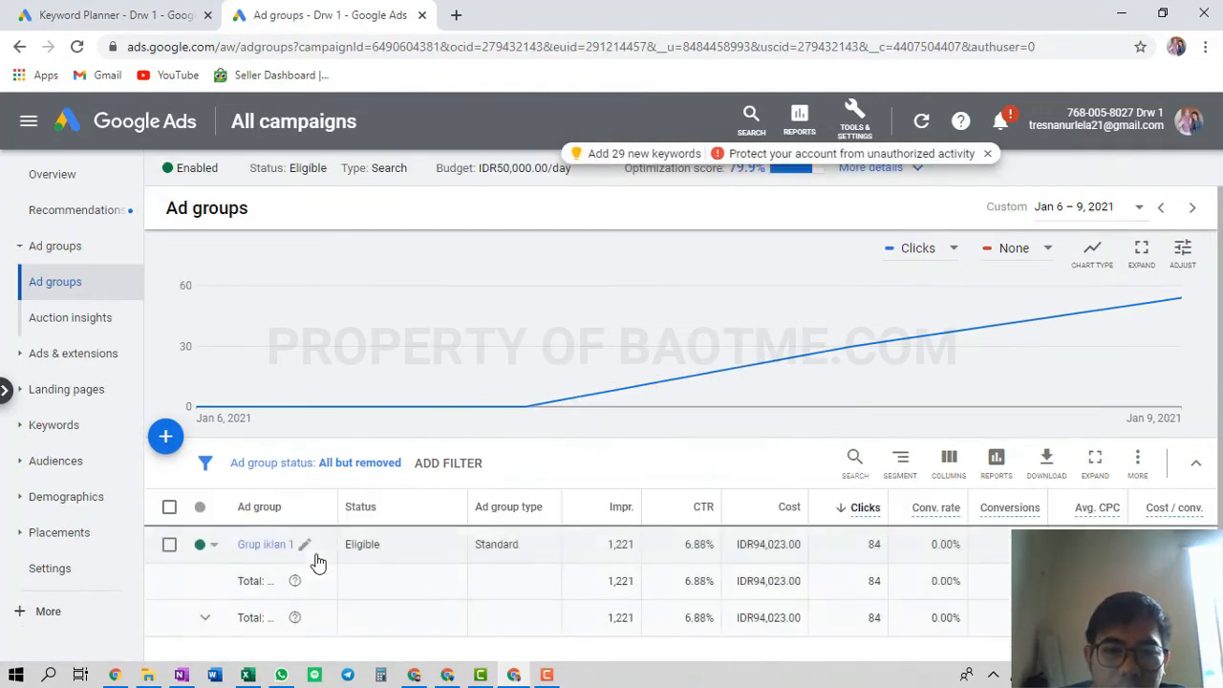
{"action": "left_click", "coordinate": [1089, 212]}
{"action": "scroll", "coordinate": [1084, 368], "scroll_direction": "up", "scroll_amount": 10}
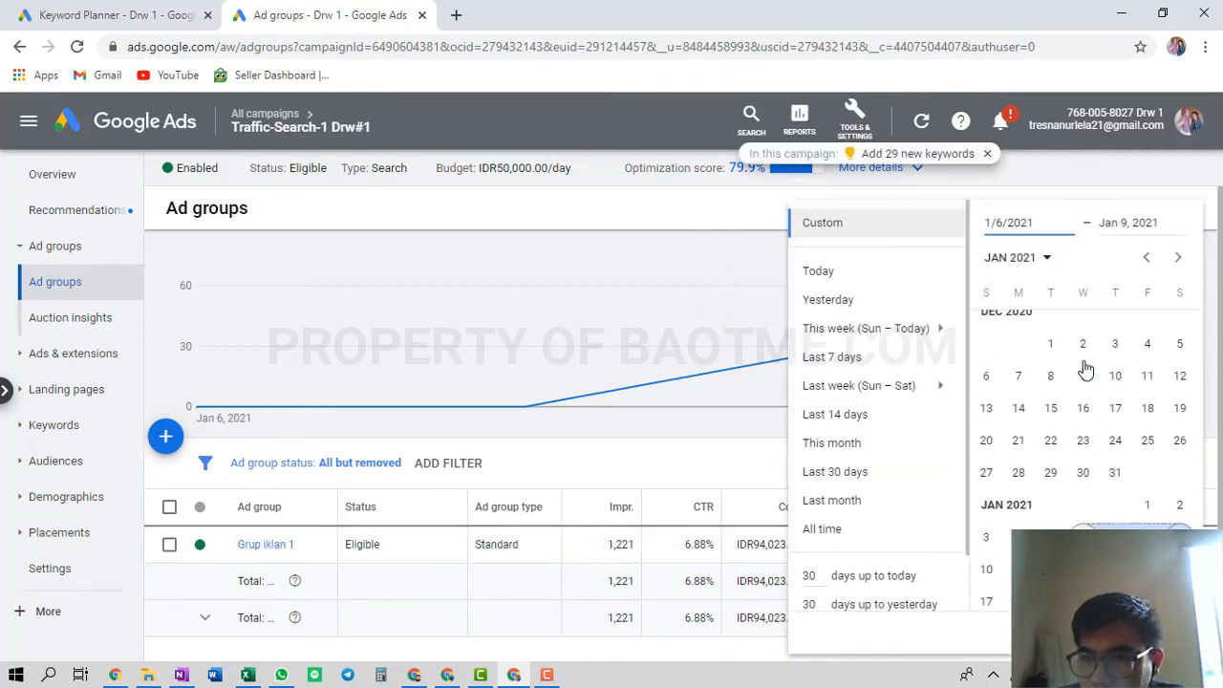
{"action": "scroll", "coordinate": [1044, 389], "scroll_direction": "up", "scroll_amount": 10}
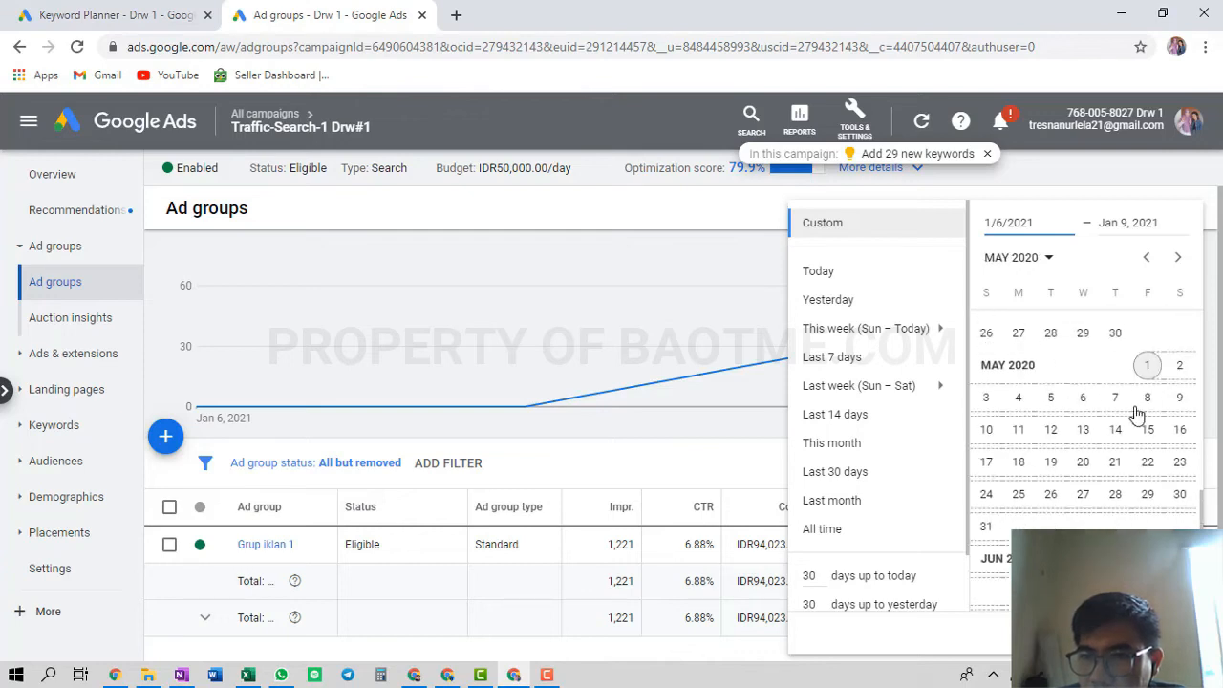
{"action": "left_click", "coordinate": [1149, 371]}
{"action": "scroll", "coordinate": [1084, 429], "scroll_direction": "down", "scroll_amount": 5}
{"action": "left_click", "coordinate": [1164, 632]}
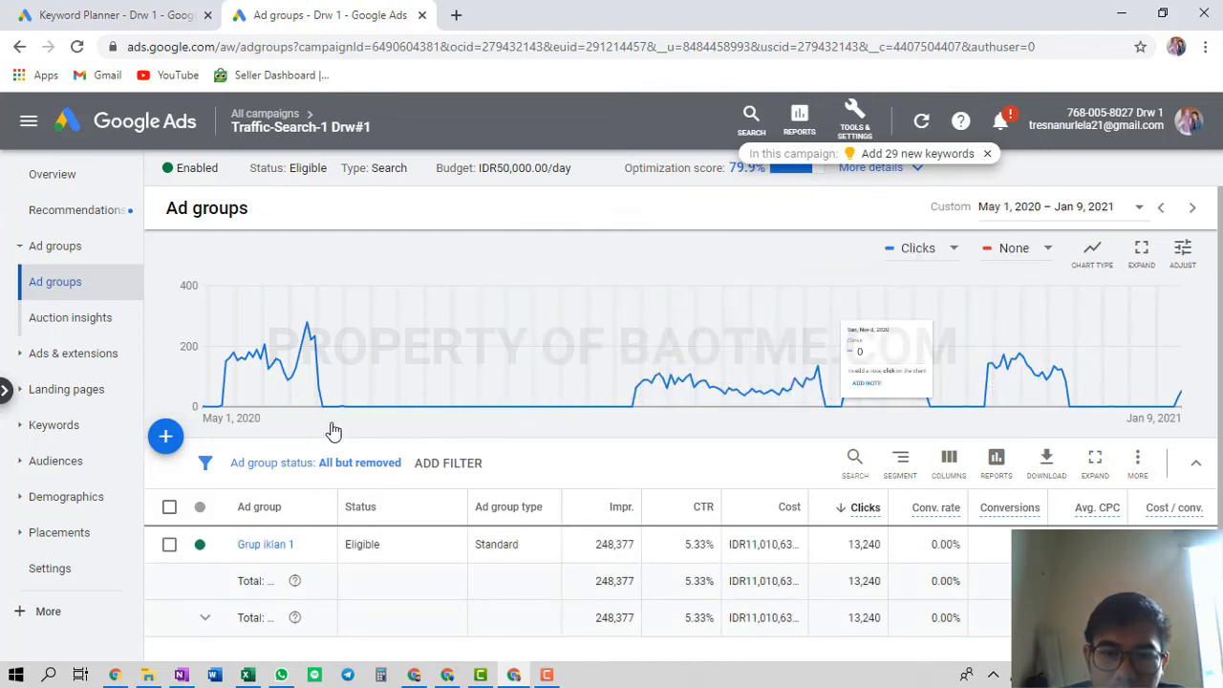
{"action": "left_click", "coordinate": [57, 189]}
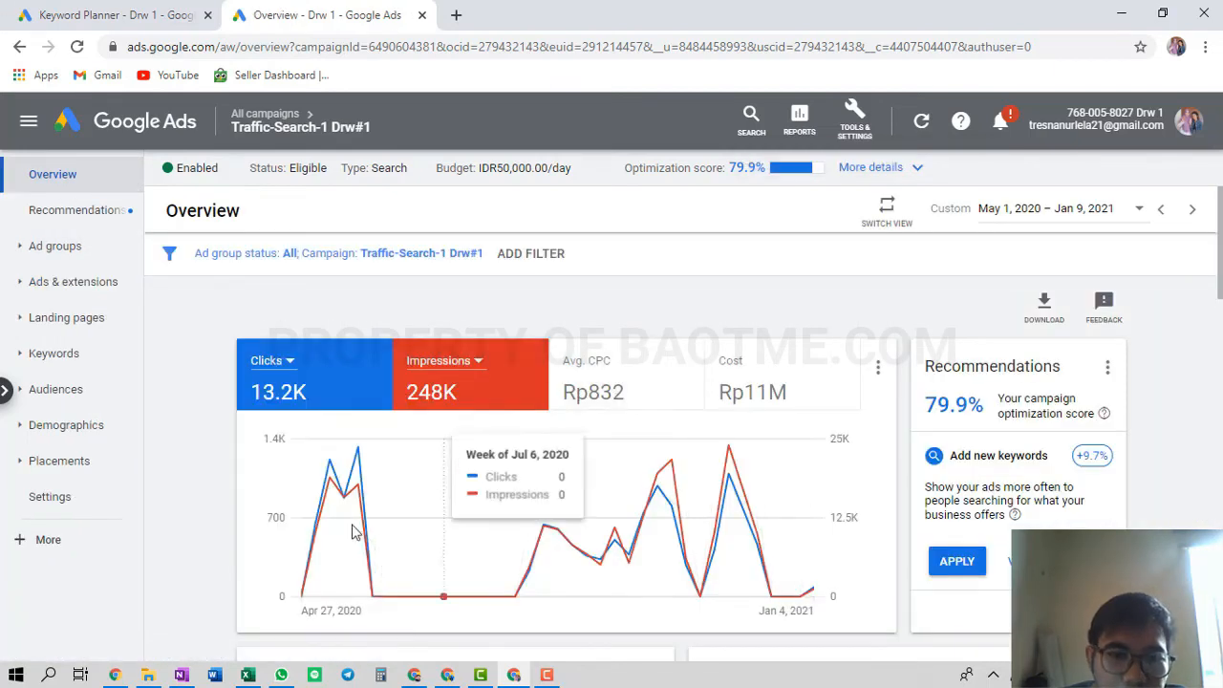
Chart Cost and Avg. CPC for Traffic-Search-1 Drw#1, check its ads, then return to All campaigns
{"action": "left_click", "coordinate": [739, 371]}
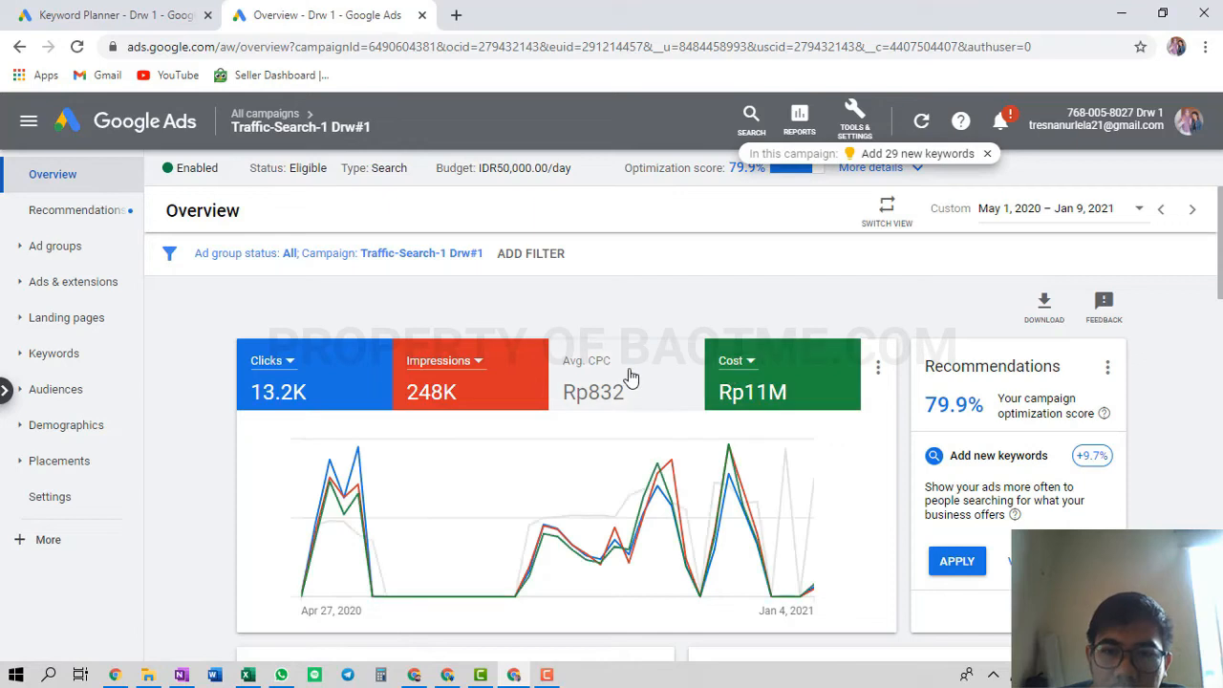
{"action": "left_click", "coordinate": [628, 377]}
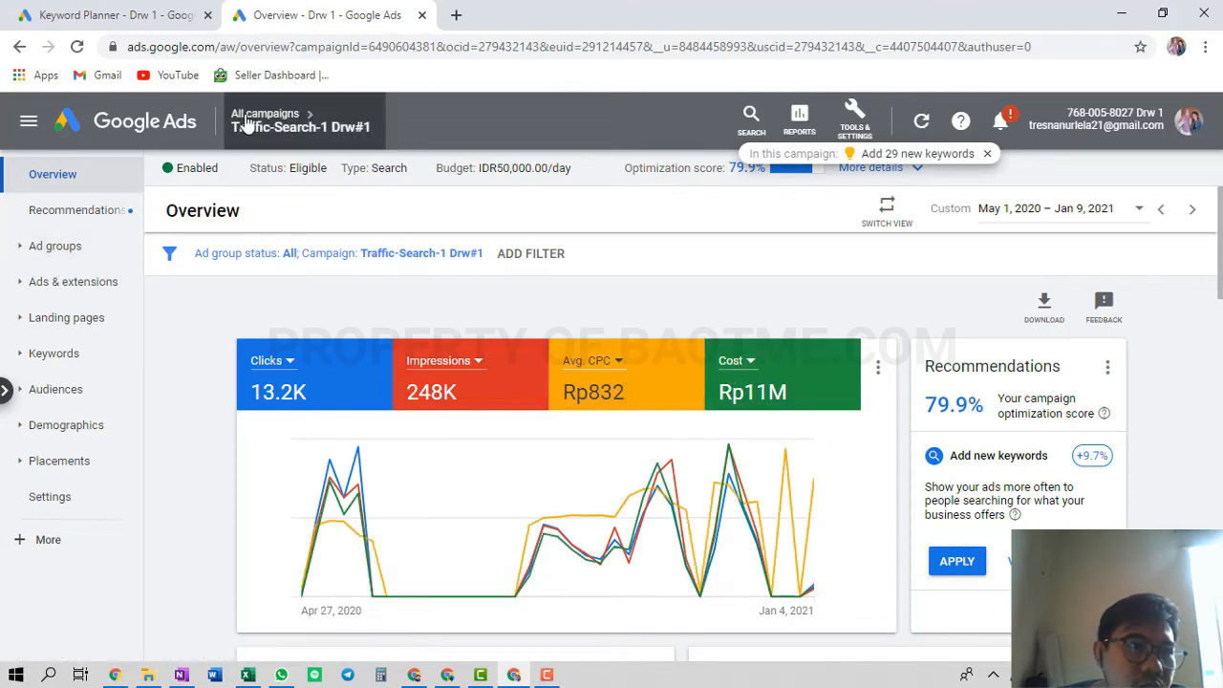
{"action": "left_click", "coordinate": [74, 287]}
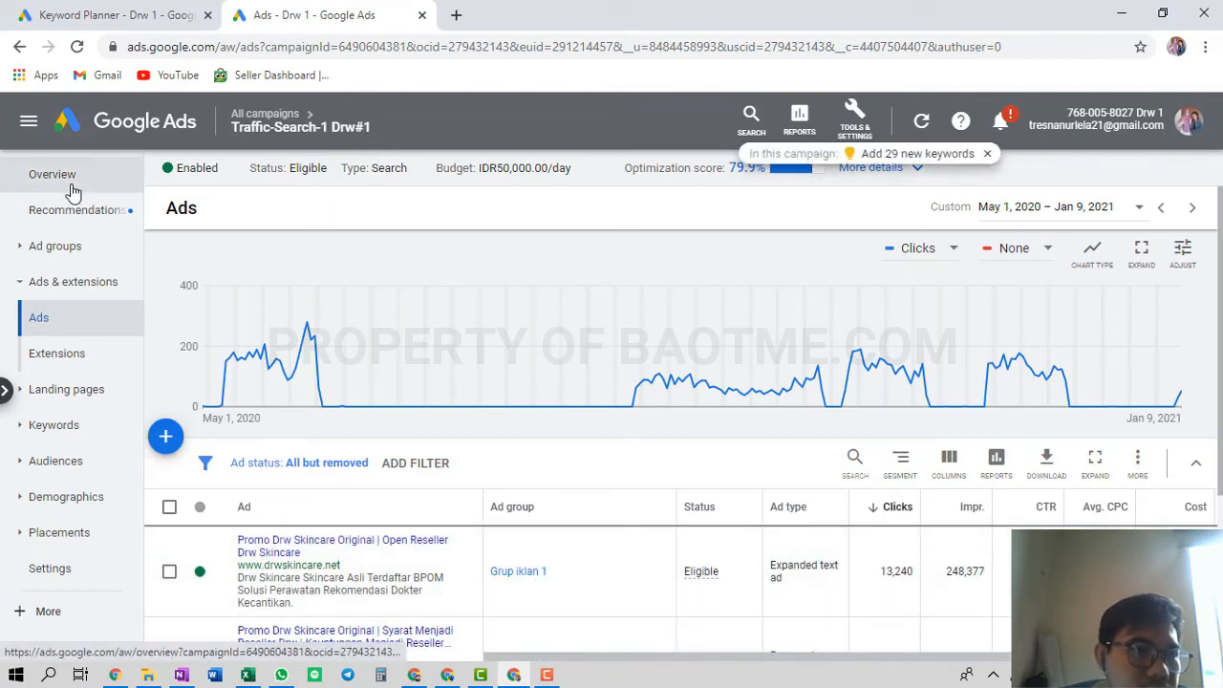
{"action": "left_click", "coordinate": [74, 189]}
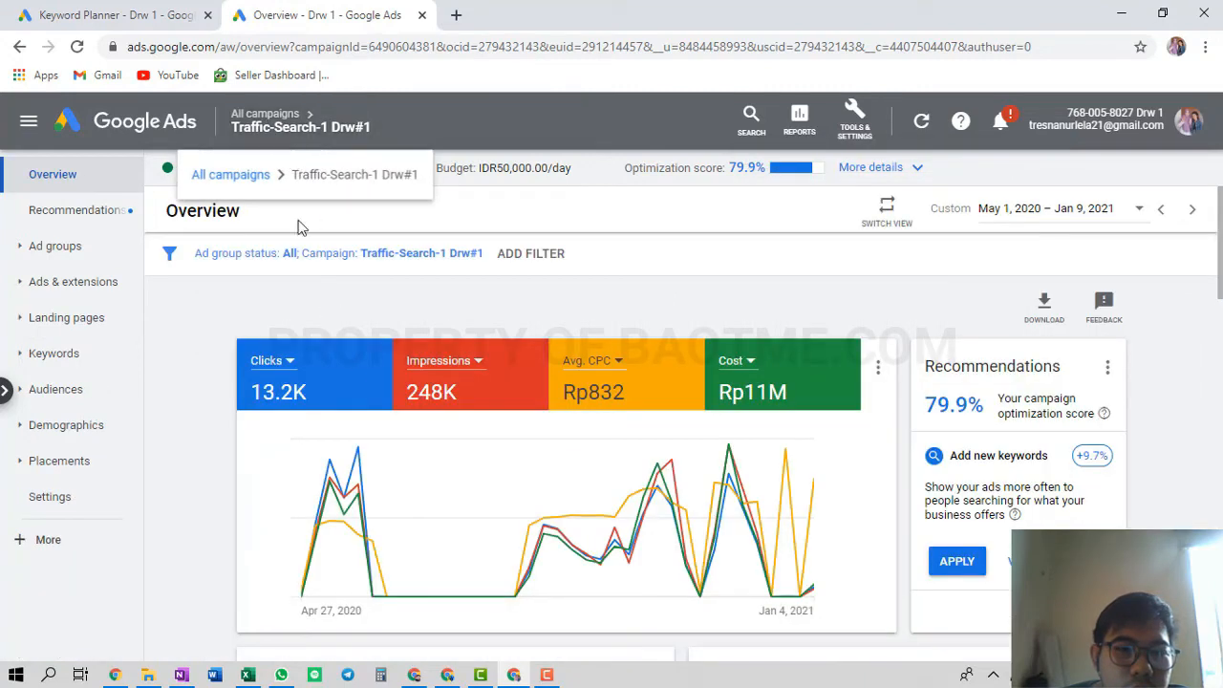
{"action": "left_click", "coordinate": [291, 117]}
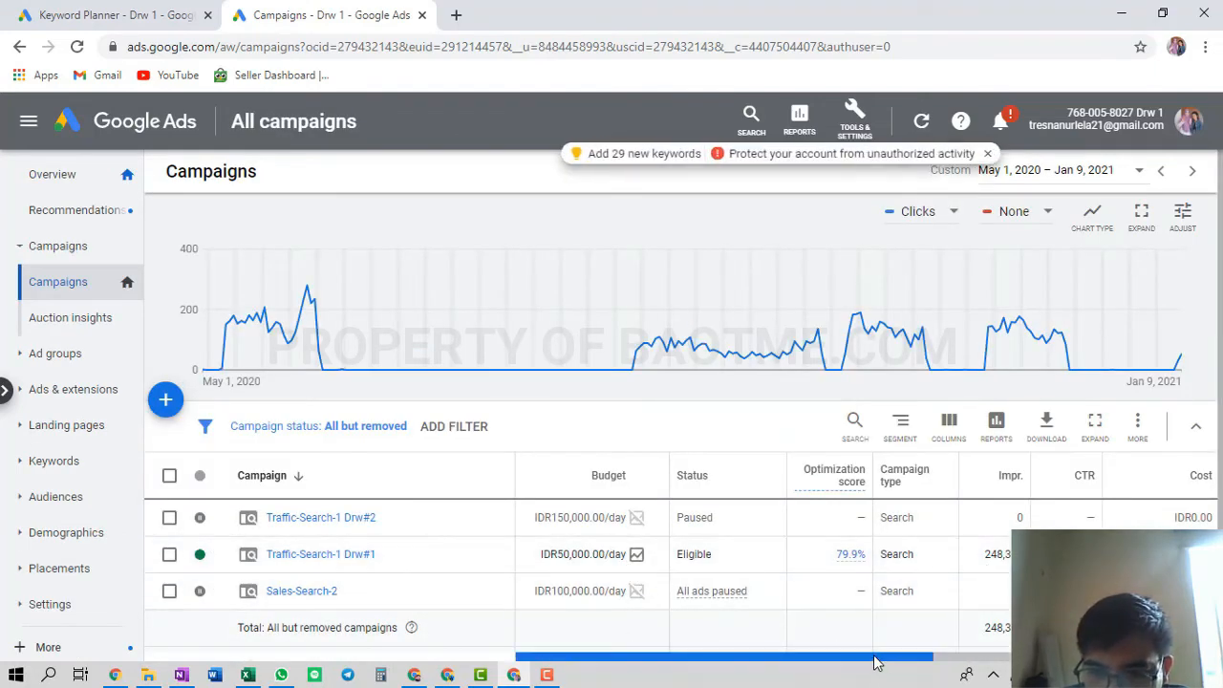
{"action": "left_click_drag", "start_coordinate": [874, 658], "coordinate": [907, 659]}
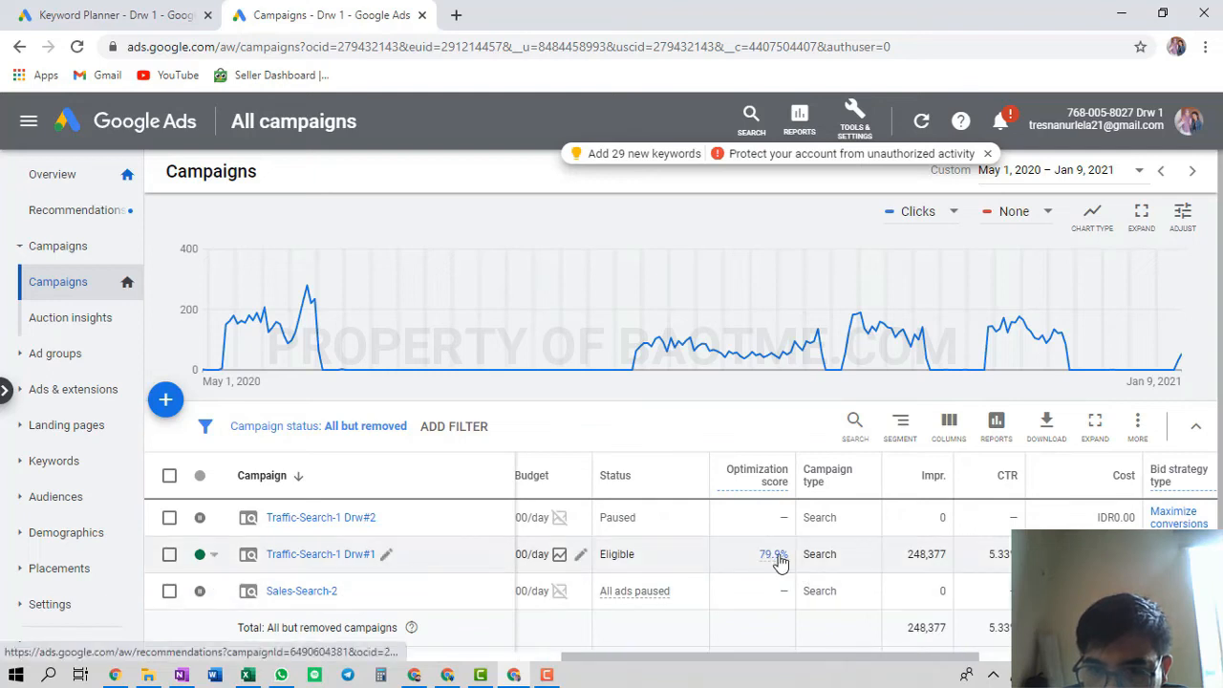
{"action": "mouse_move", "coordinate": [778, 562]}
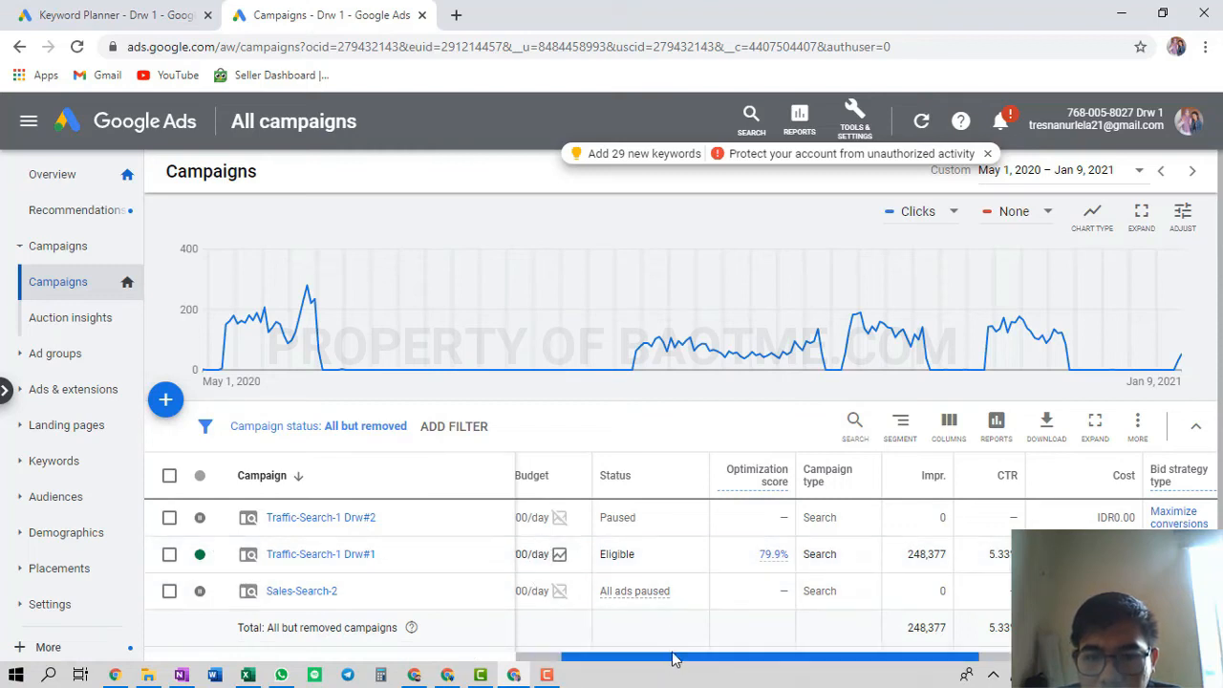
{"action": "left_click_drag", "start_coordinate": [674, 656], "coordinate": [817, 670]}
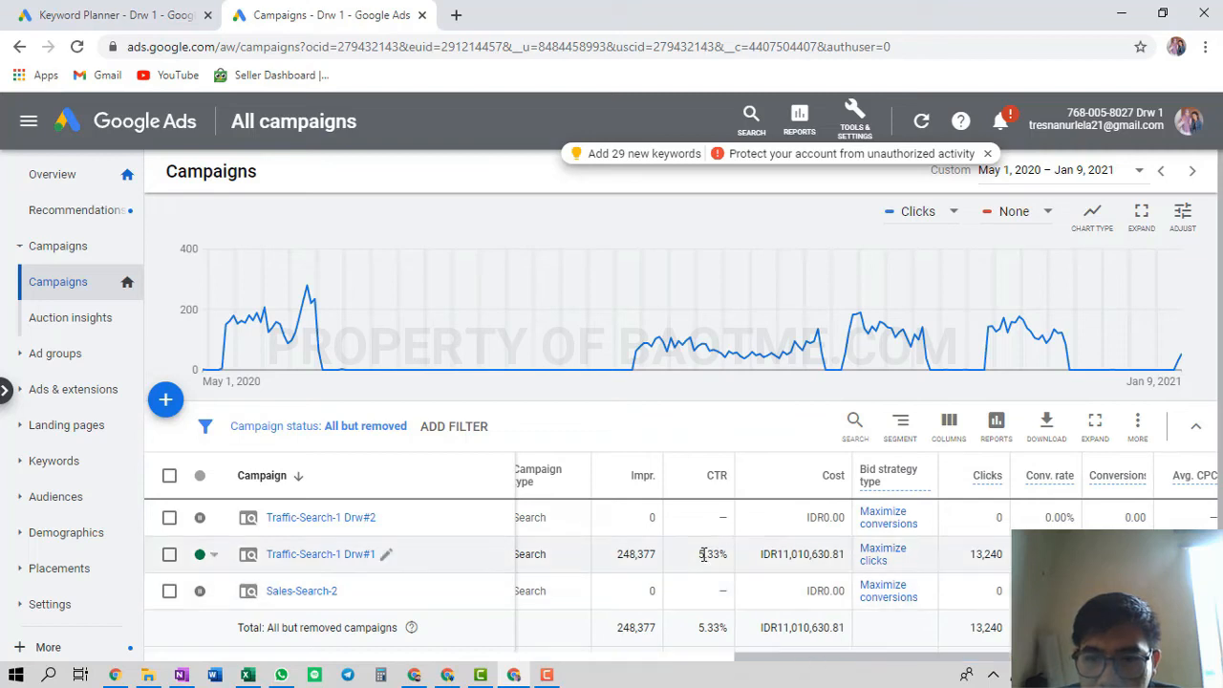
{"action": "left_click_drag", "start_coordinate": [698, 559], "coordinate": [711, 557]}
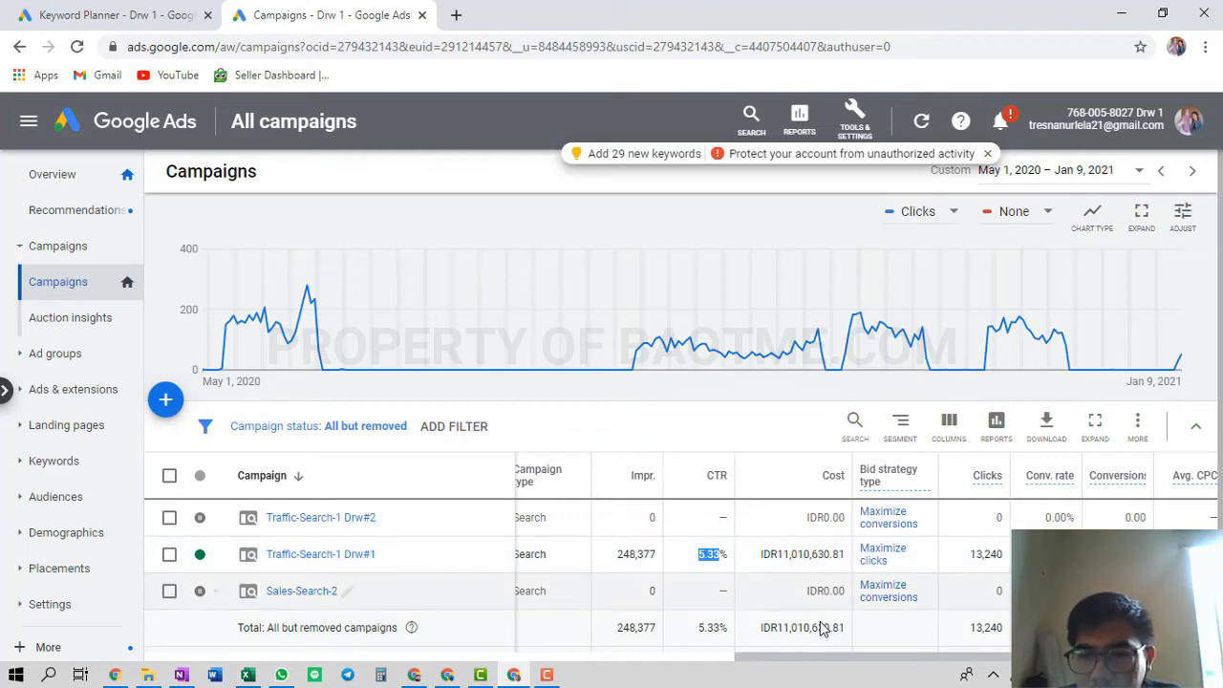
{"action": "left_click_drag", "start_coordinate": [822, 663], "coordinate": [609, 615]}
{"action": "left_click_drag", "start_coordinate": [632, 657], "coordinate": [995, 649]}
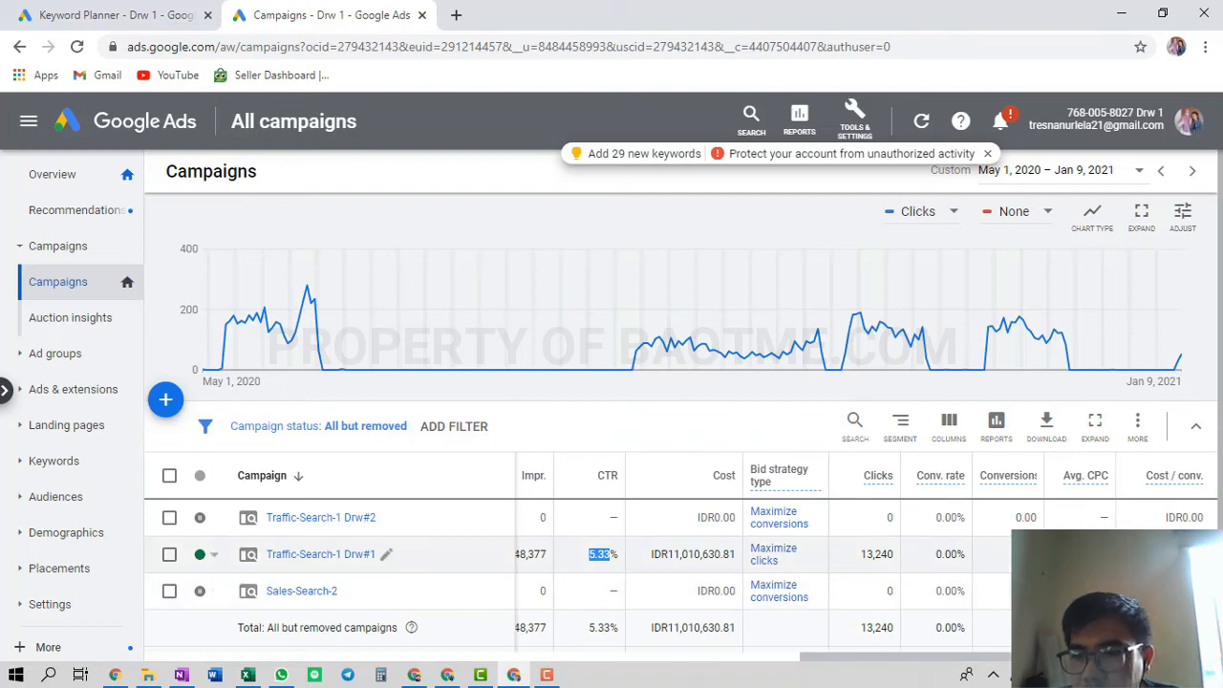
{"action": "left_click", "coordinate": [602, 554]}
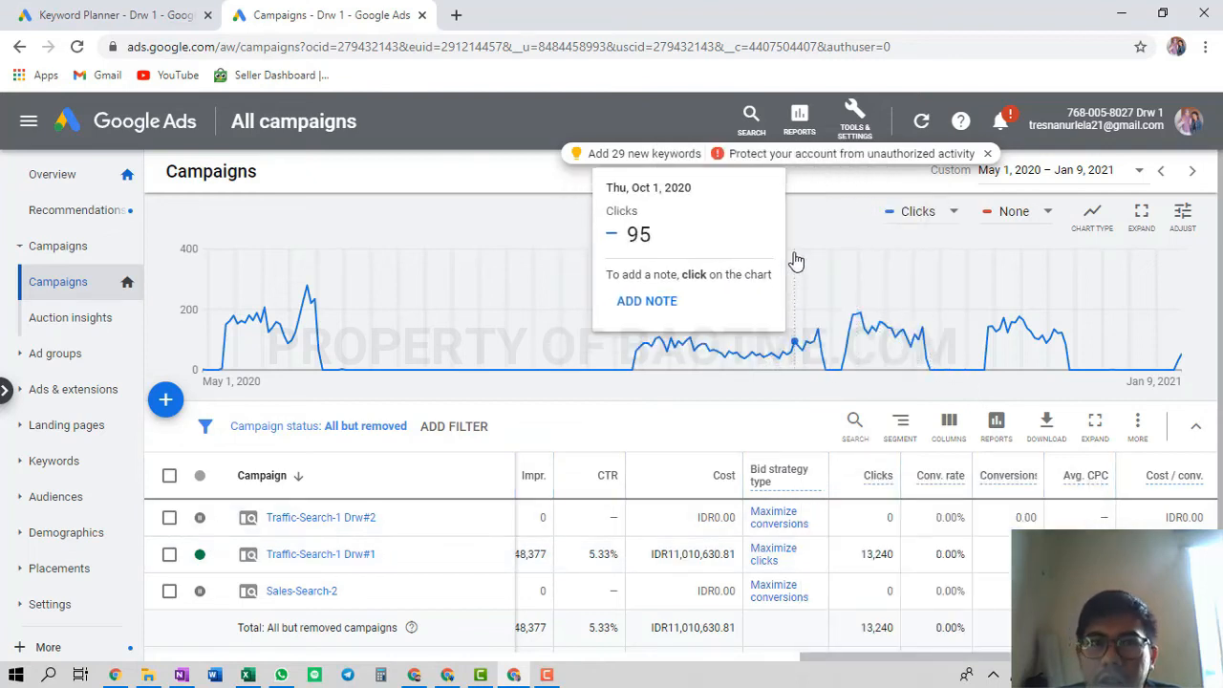
Glance at the OneNote lesson outline, then return to the Indonesian Google Ads campaigns window
{"action": "key", "text": "alt+Tab"}
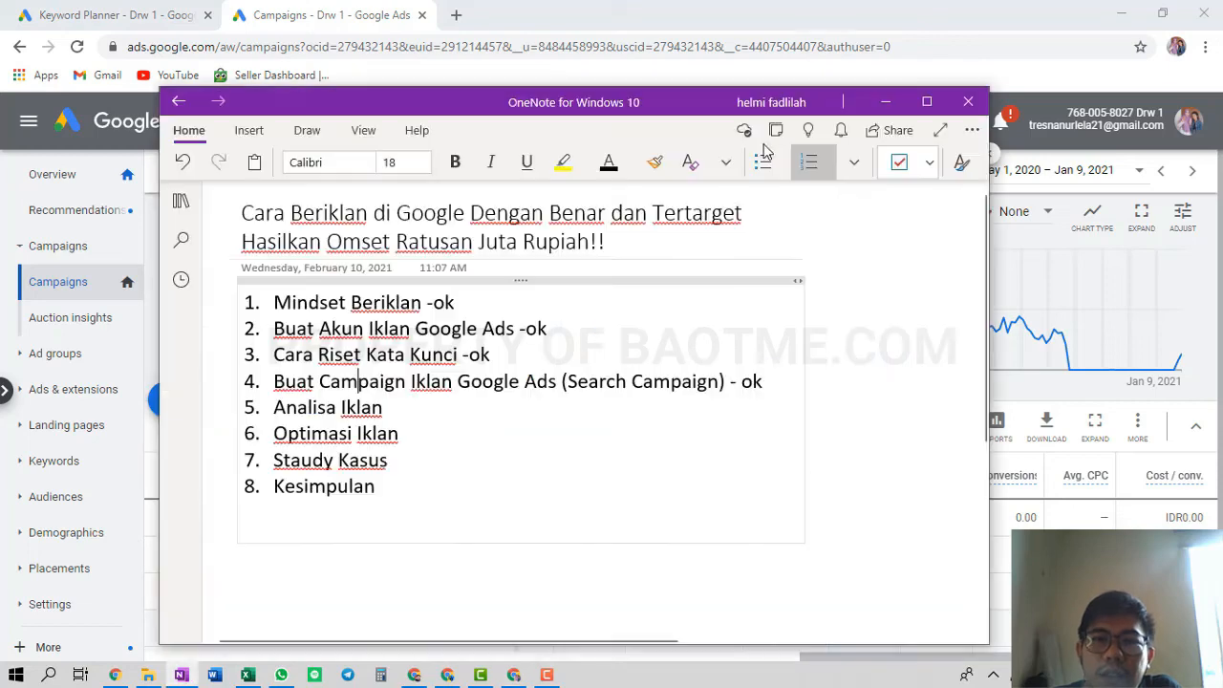
{"action": "key", "text": "alt+Tab"}
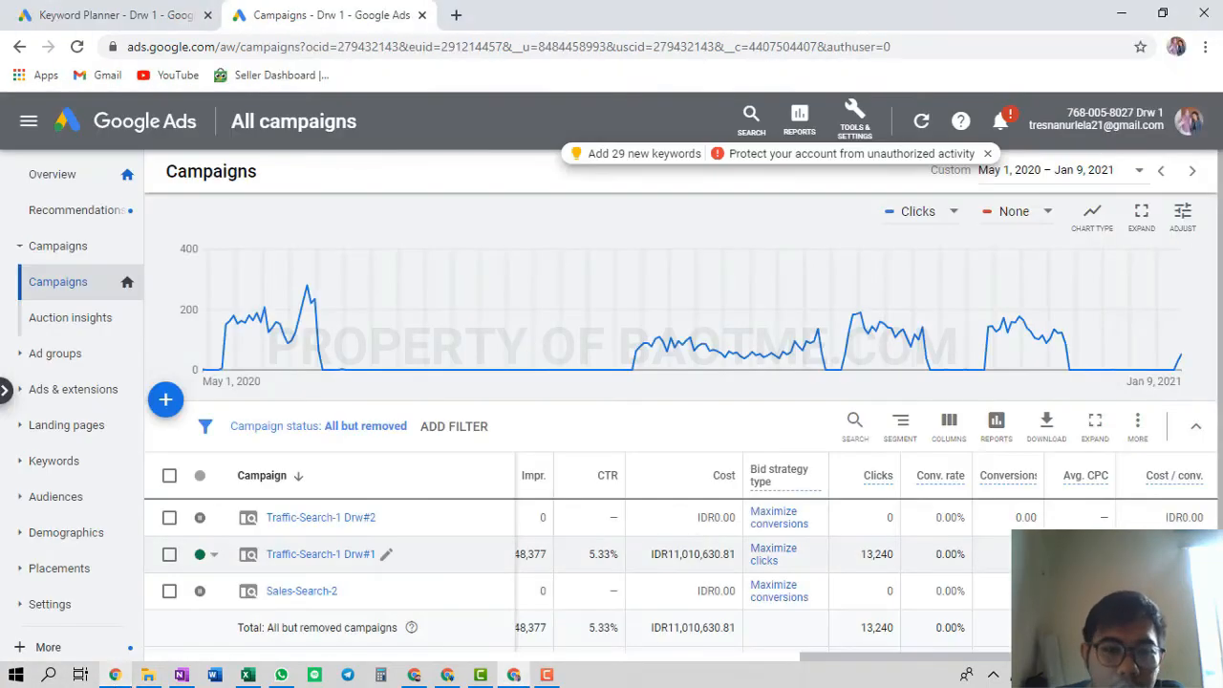
{"action": "left_click", "coordinate": [414, 674]}
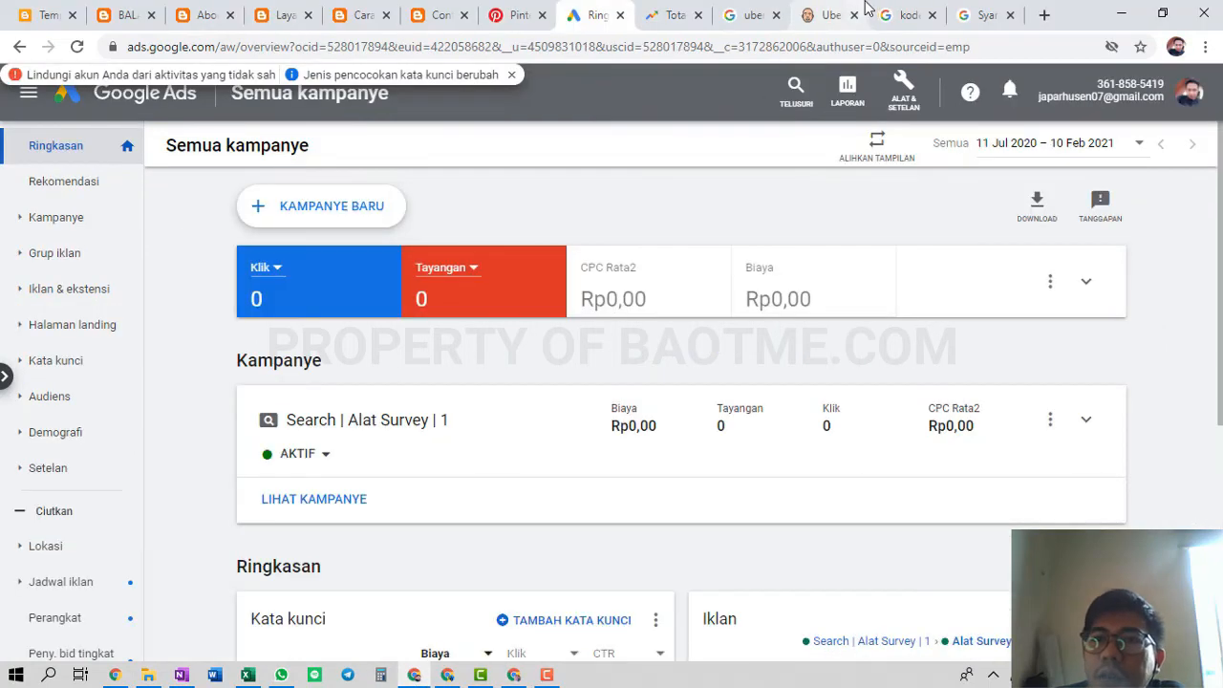
Look up 'drw skincare' in Ubersuggest, showing 33,100 searches, then return to Google Ads
{"action": "left_click", "coordinate": [866, 8]}
{"action": "scroll", "coordinate": [586, 213], "scroll_direction": "up", "scroll_amount": 10}
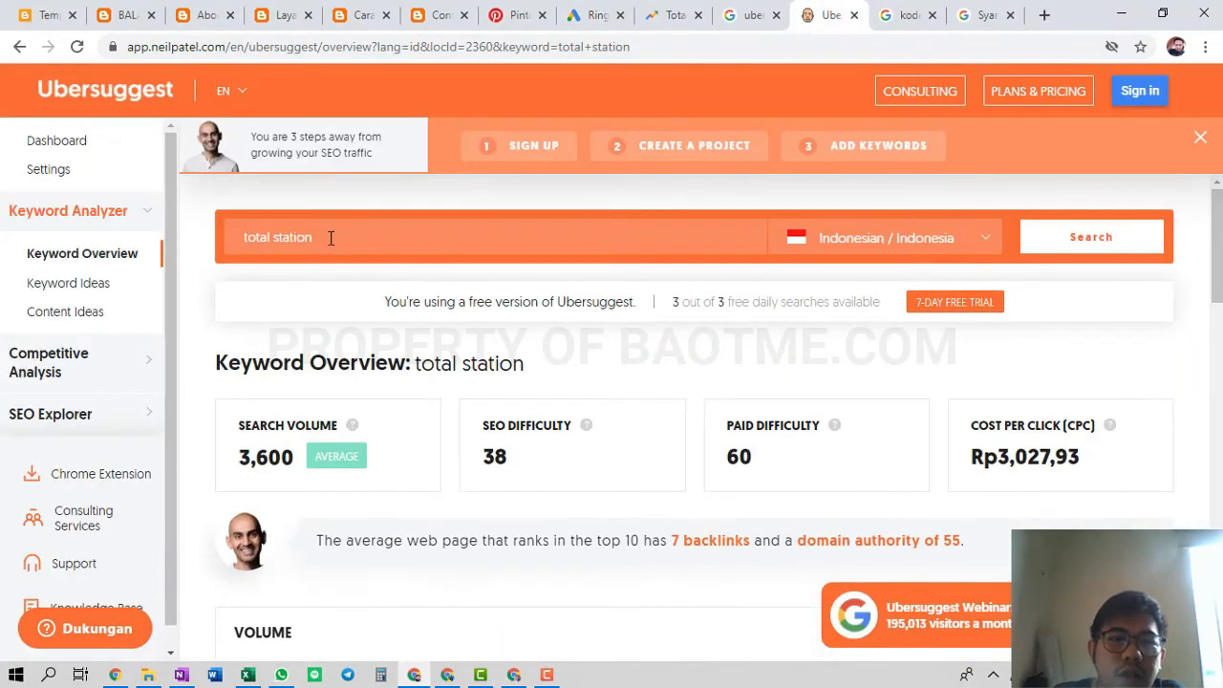
{"action": "triple_click", "coordinate": [331, 238]}
{"action": "type", "text": "rw skinca"}
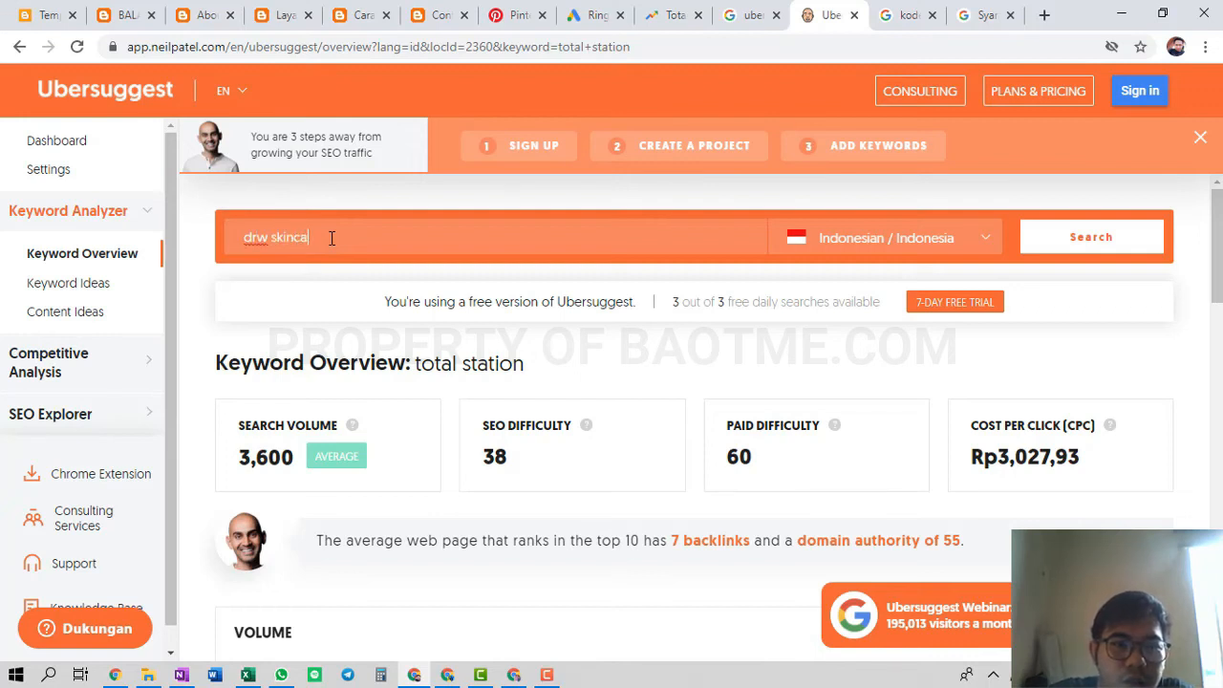
{"action": "type", "text": "re"}
{"action": "key", "text": "Return"}
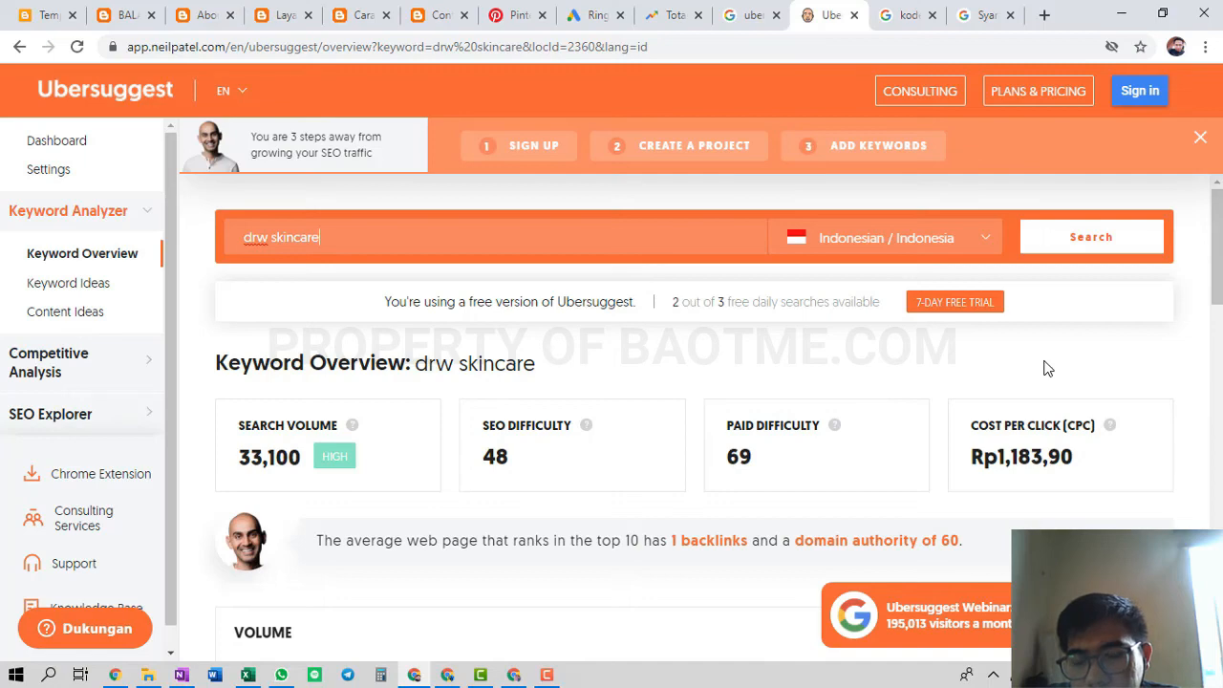
{"action": "key", "text": "alt+Tab"}
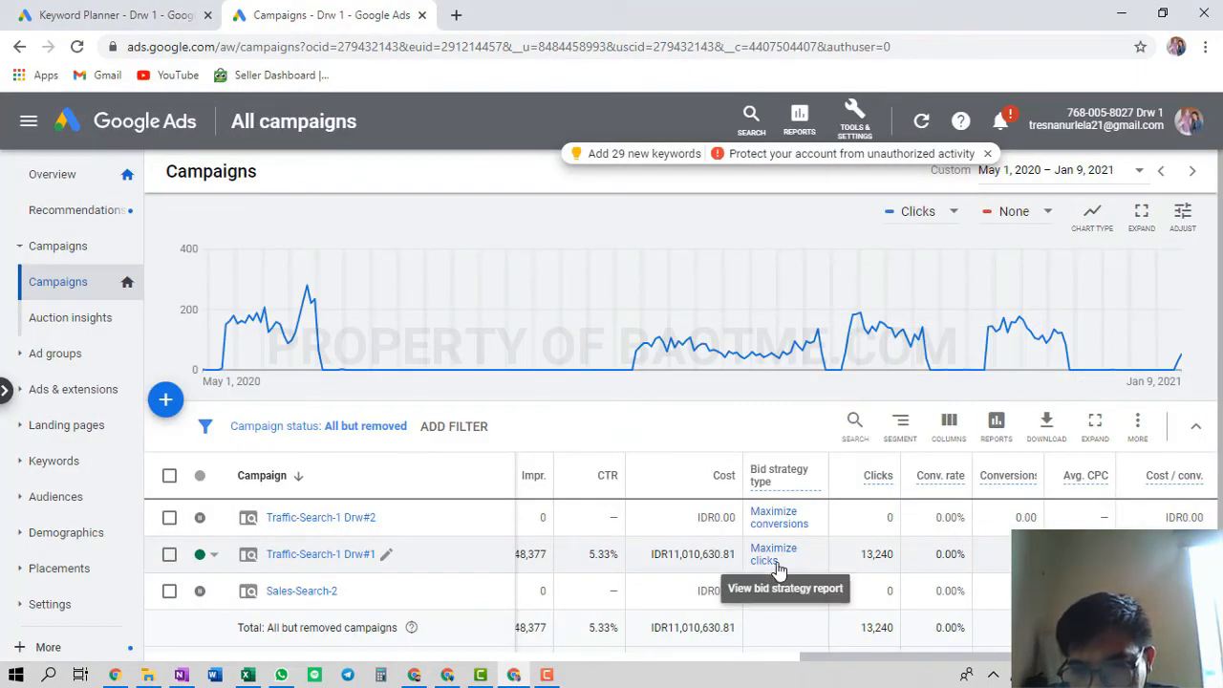
{"action": "scroll", "coordinate": [1008, 542], "scroll_direction": "left", "scroll_amount": 3}
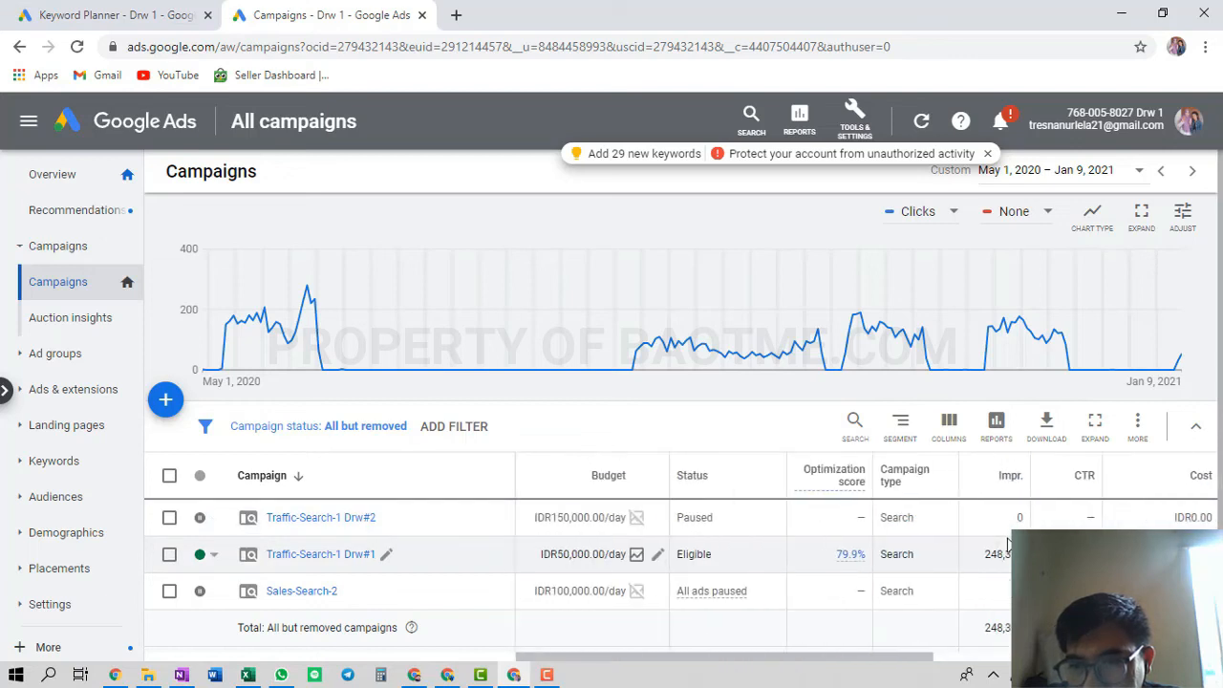
{"action": "scroll", "coordinate": [1007, 542], "scroll_direction": "right", "scroll_amount": 3}
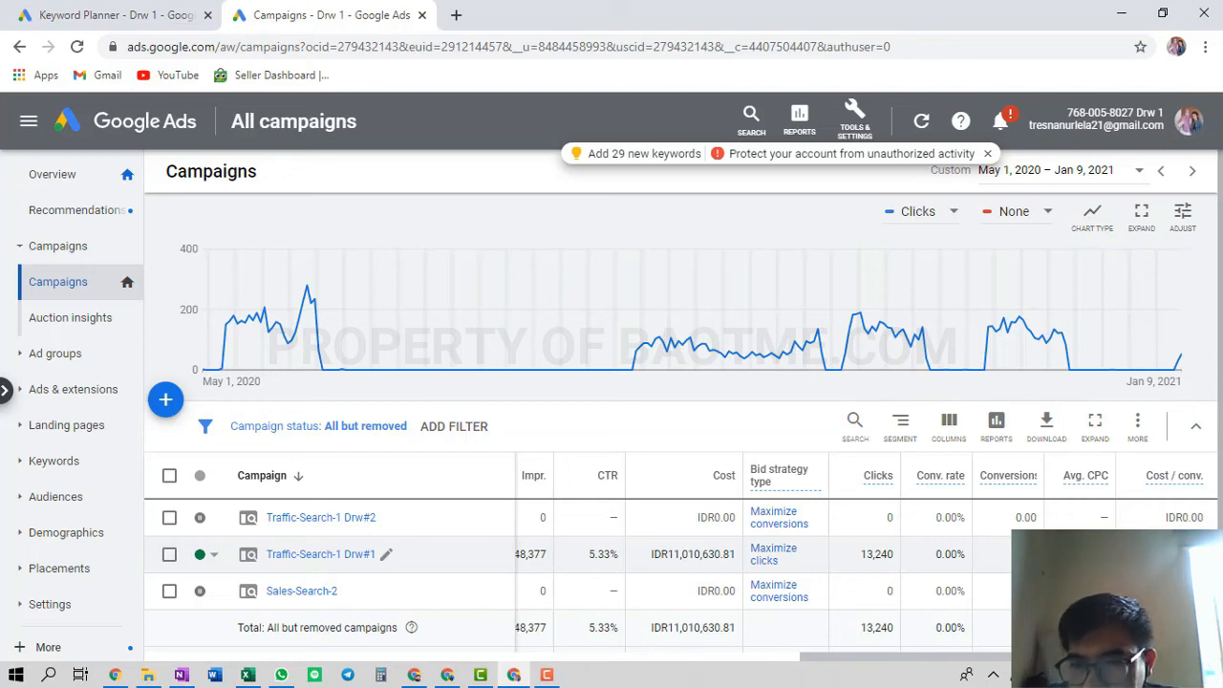
{"action": "scroll", "coordinate": [984, 577], "scroll_direction": "left", "scroll_amount": 3}
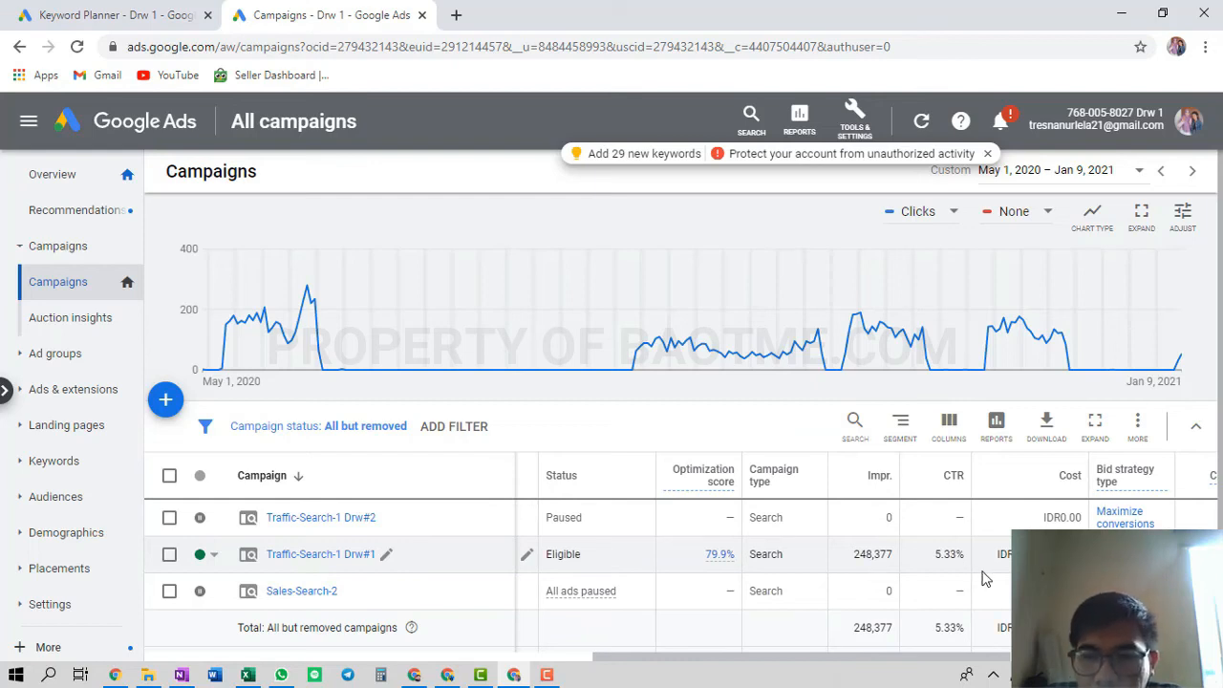
{"action": "scroll", "coordinate": [984, 578], "scroll_direction": "left", "scroll_amount": 2}
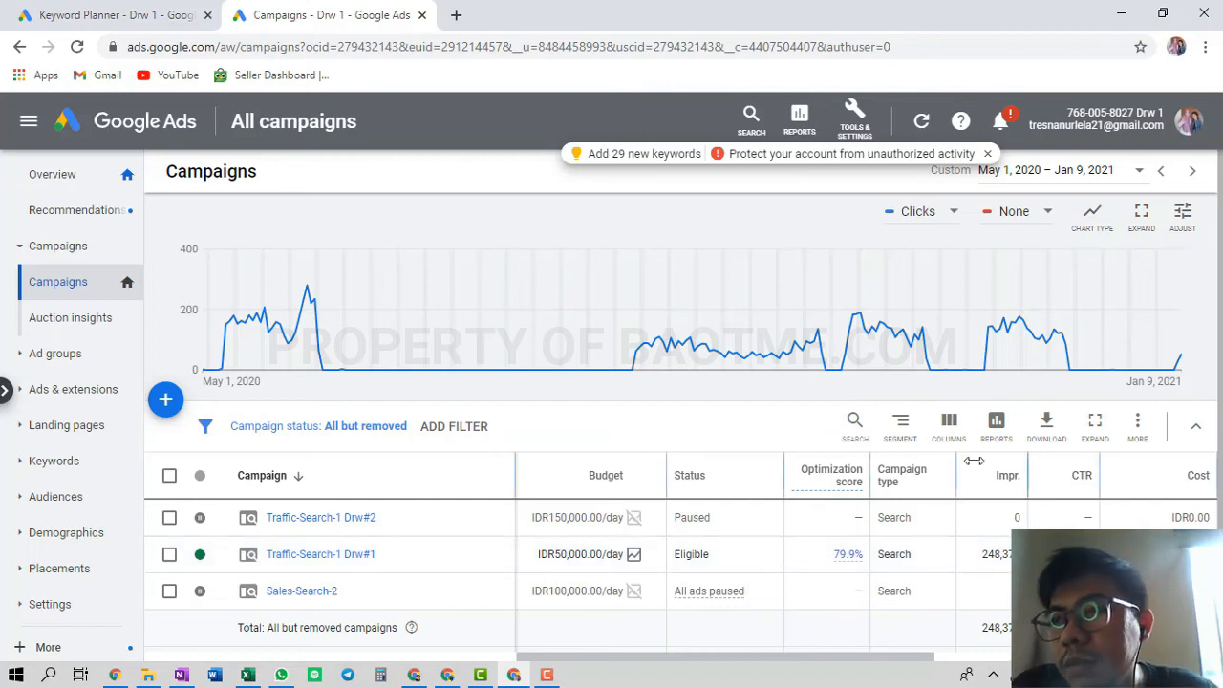
{"action": "mouse_move", "coordinate": [914, 357]}
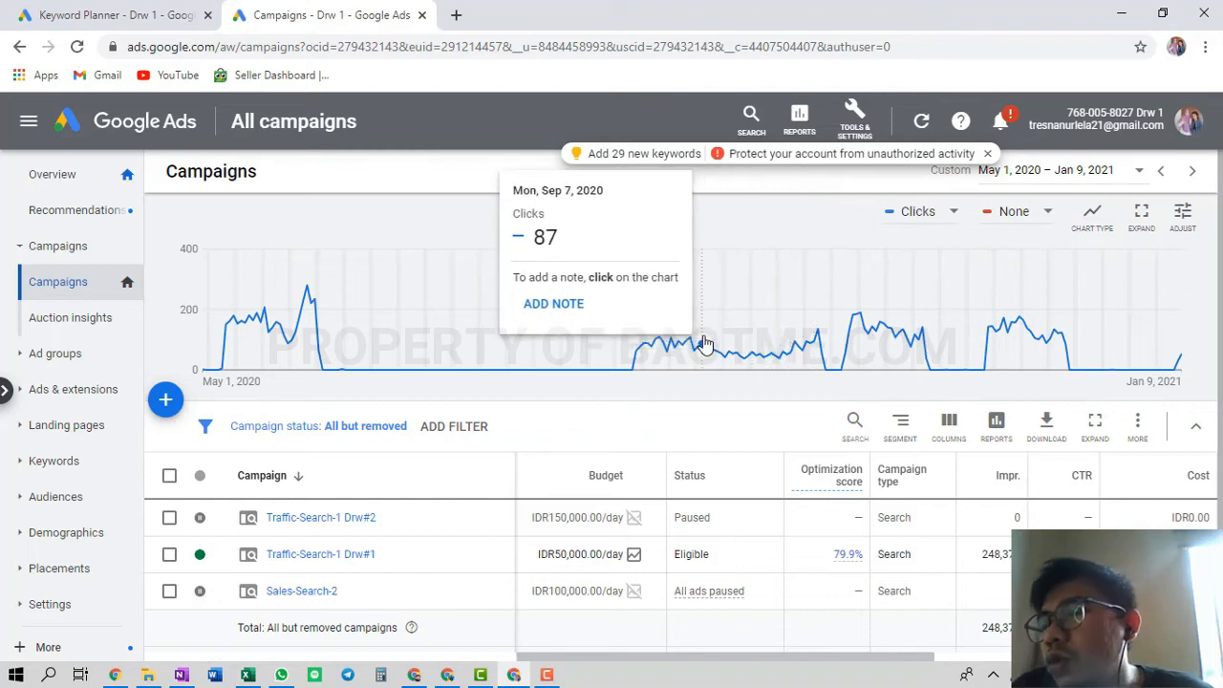
Review the Google Ads overview, then check the Analisa Iklan and Optimasi Iklan outline items
{"action": "left_click", "coordinate": [46, 181]}
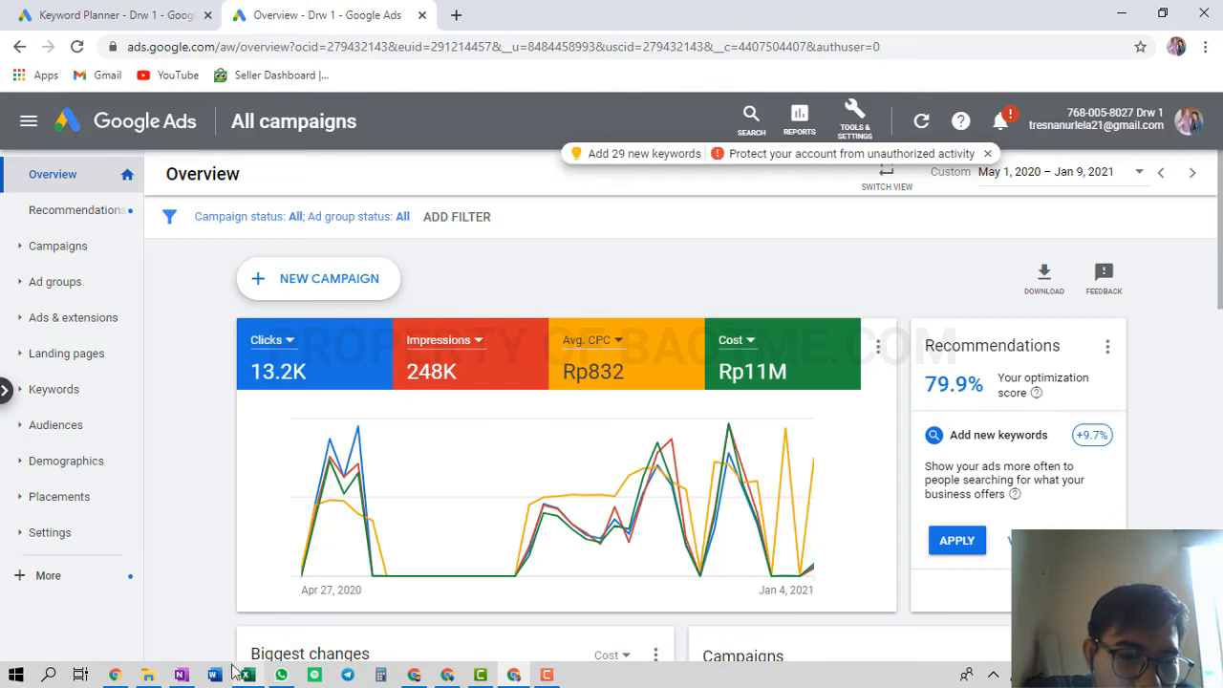
{"action": "mouse_move", "coordinate": [190, 680]}
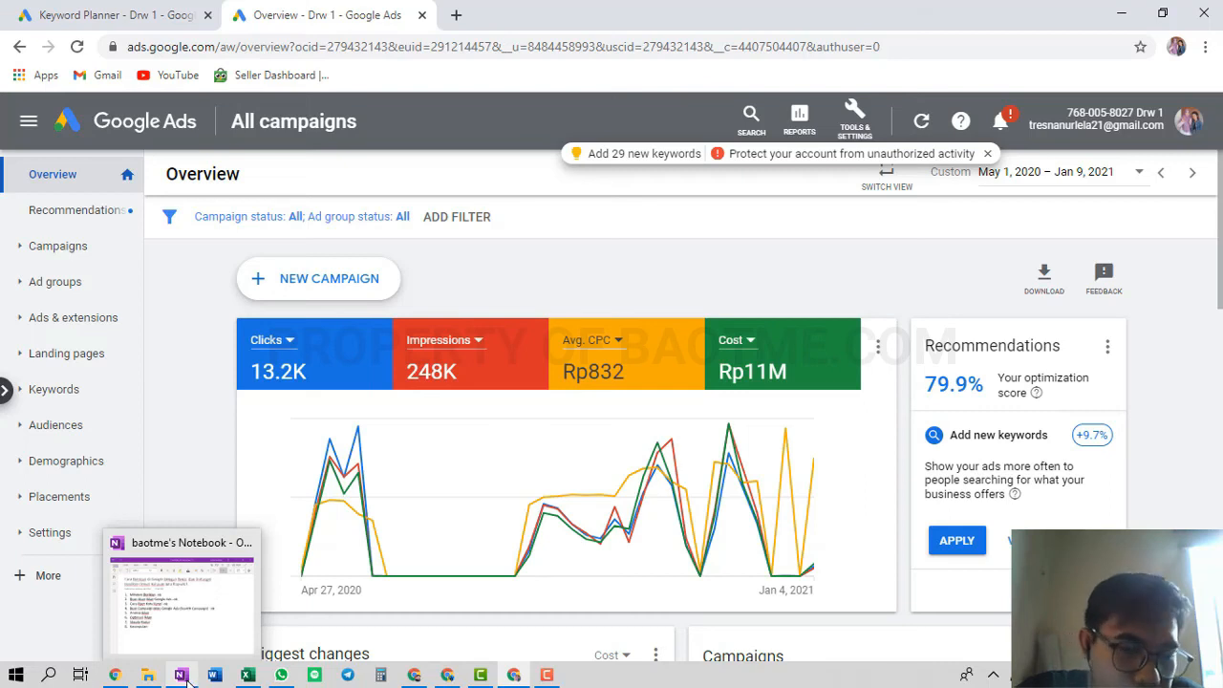
{"action": "left_click", "coordinate": [183, 675]}
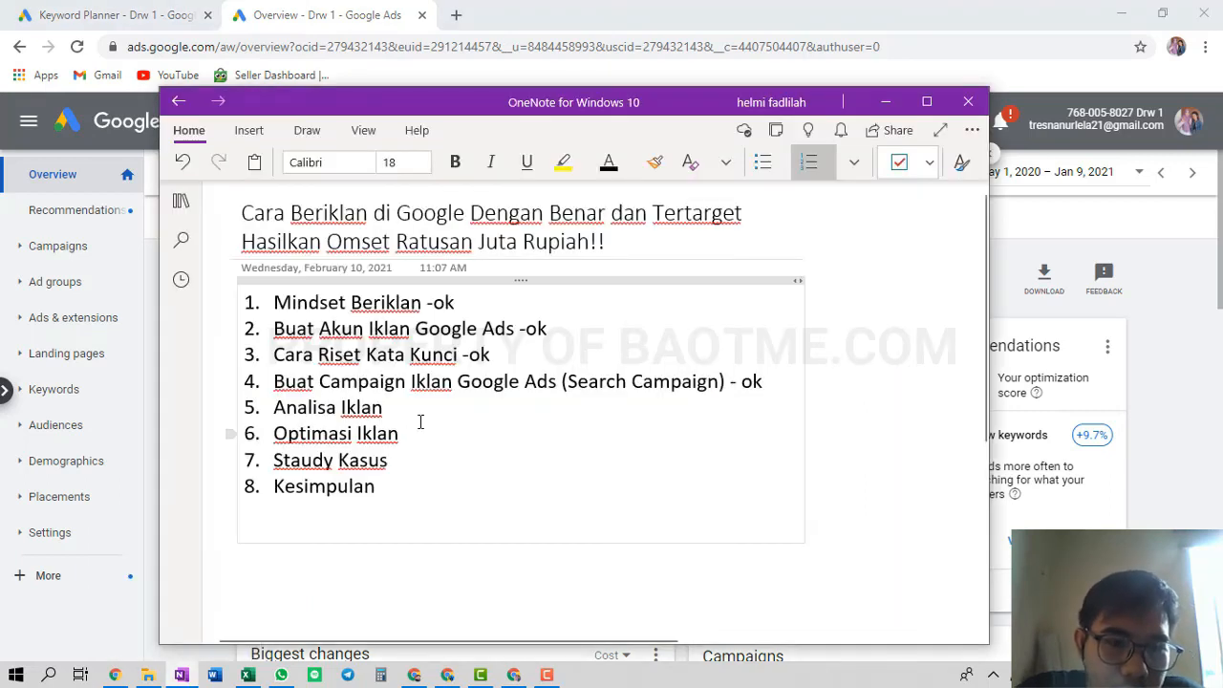
{"action": "left_click", "coordinate": [426, 410]}
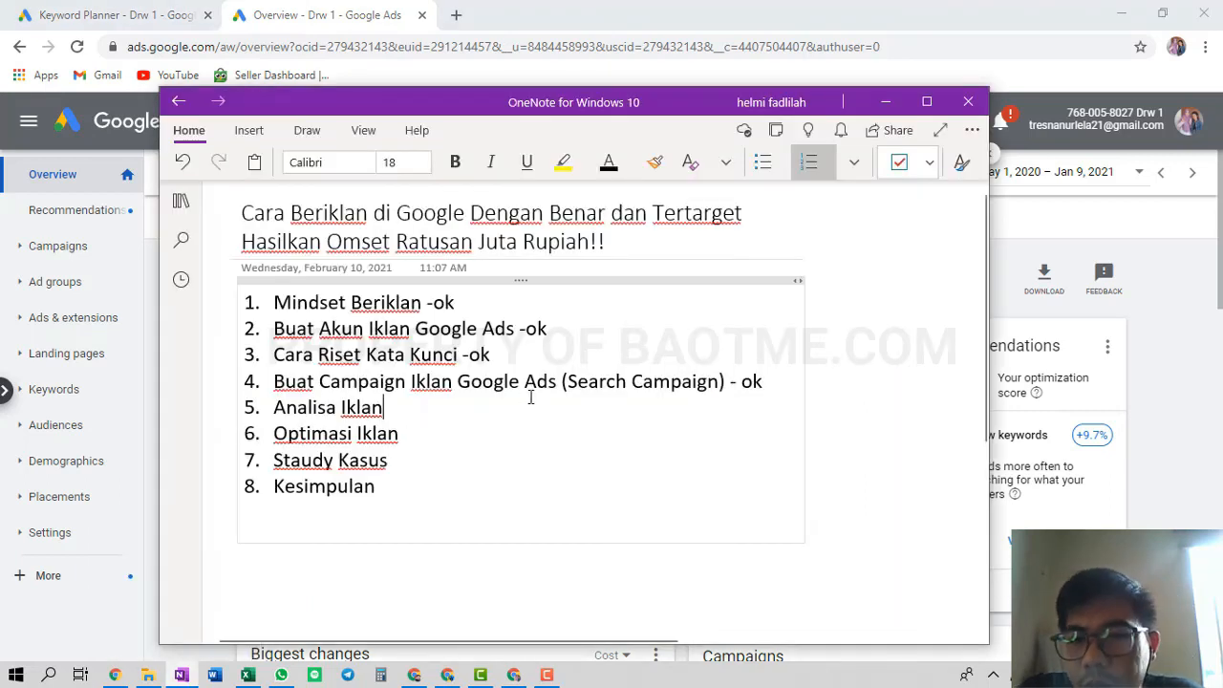
{"action": "left_click", "coordinate": [481, 436]}
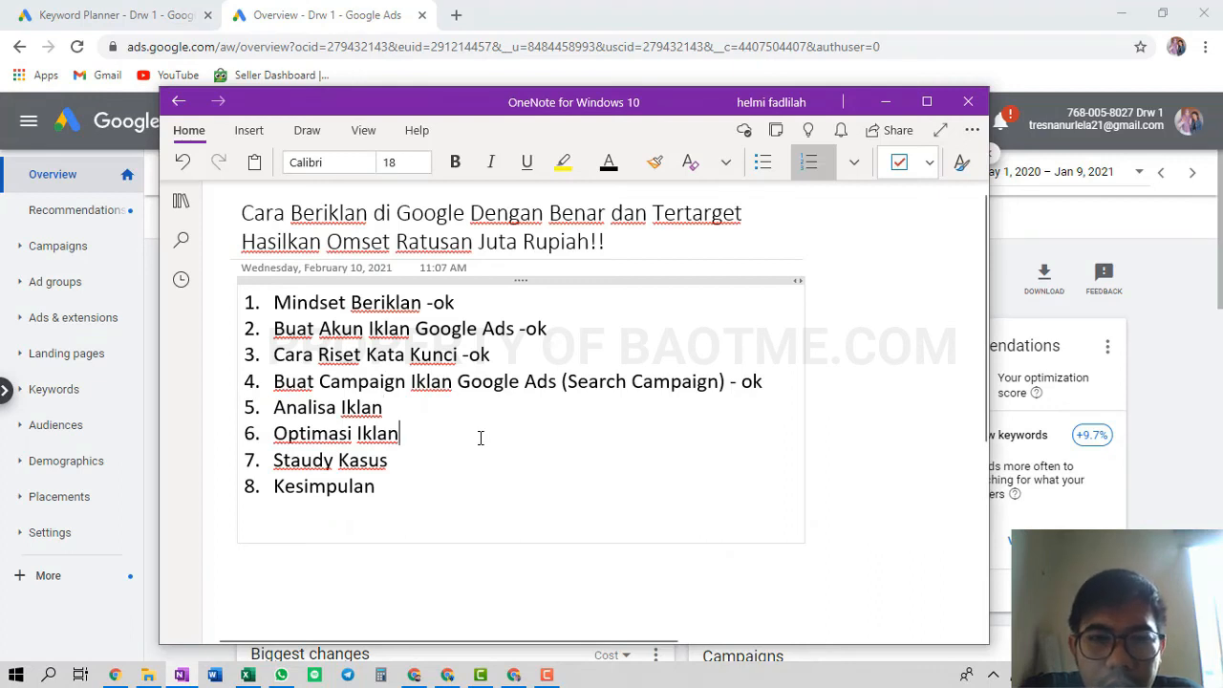
Open the Google Ads list of ads across all campaigns, then bring OneNote forward
{"action": "left_click", "coordinate": [277, 10]}
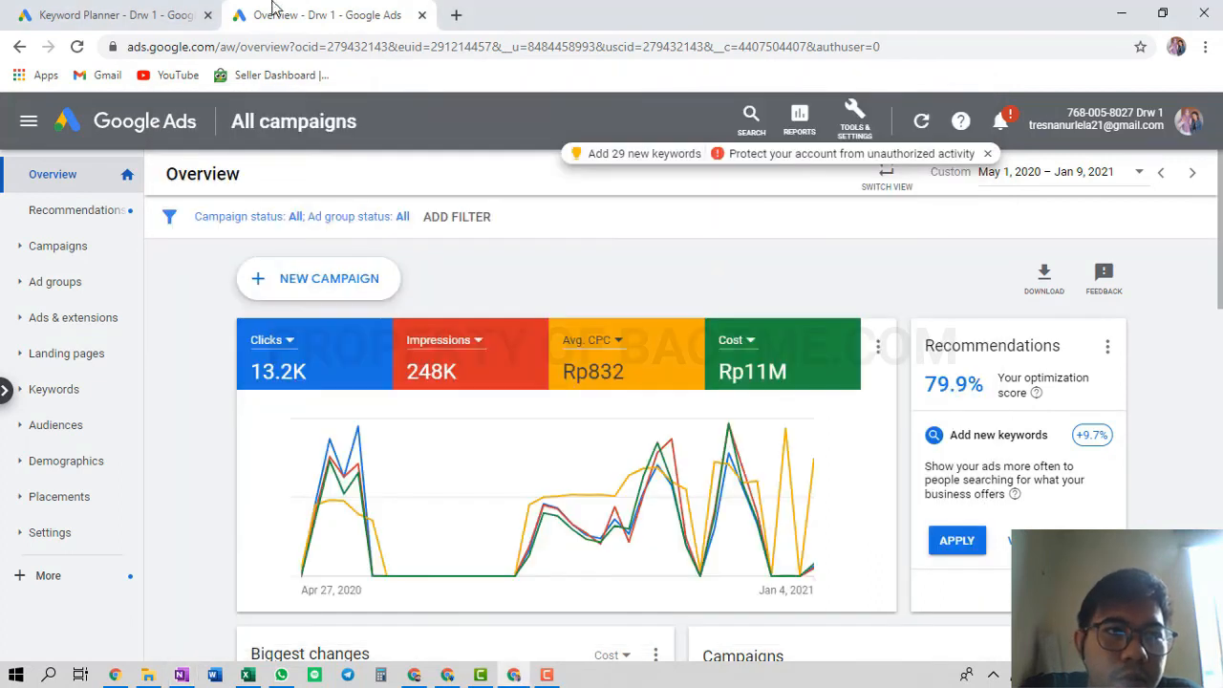
{"action": "left_click", "coordinate": [141, 8]}
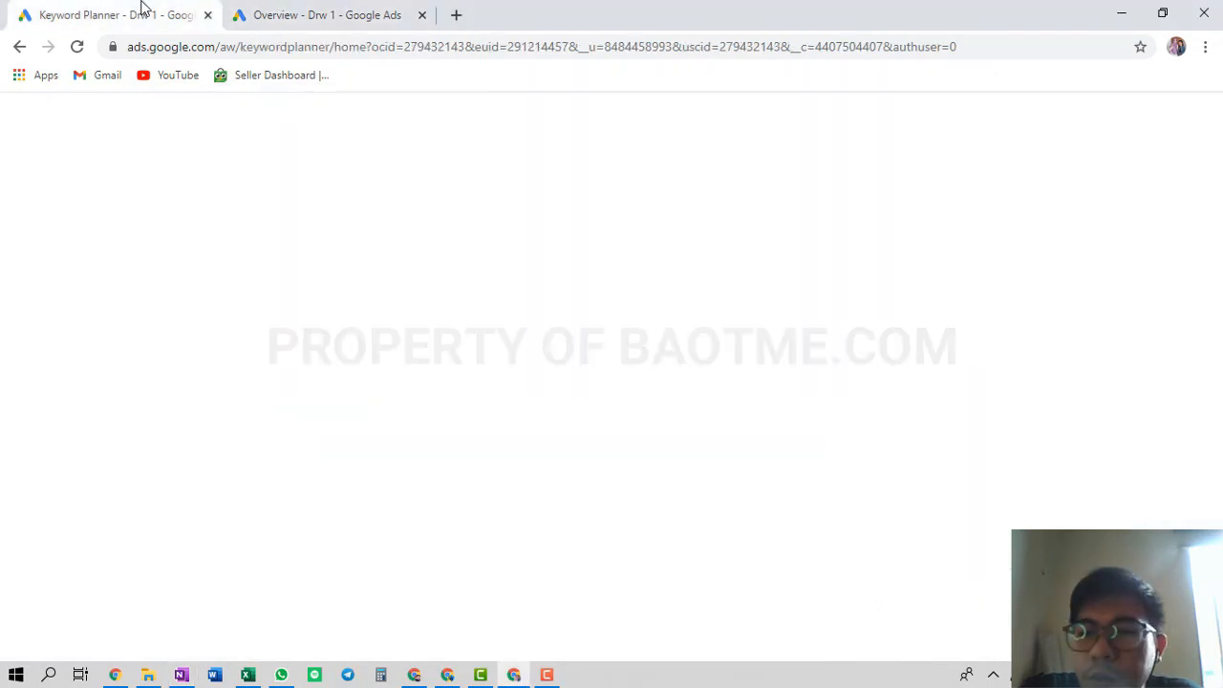
{"action": "left_click", "coordinate": [260, 12]}
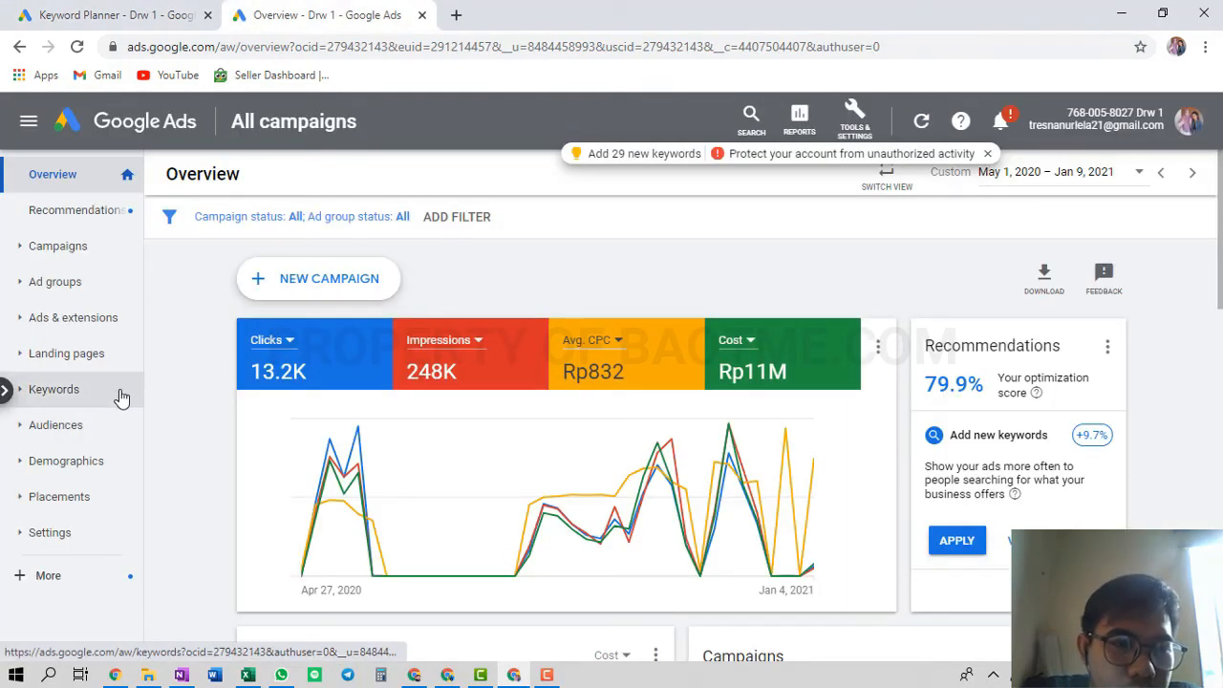
{"action": "left_click", "coordinate": [80, 334]}
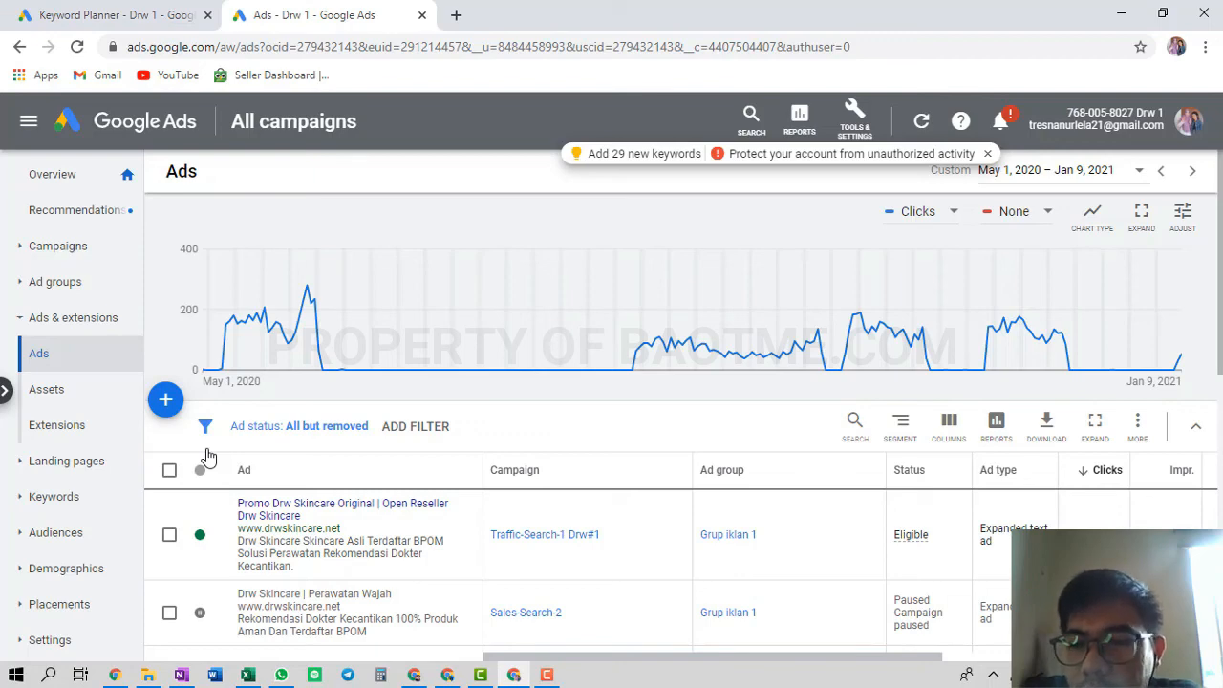
{"action": "key", "text": "alt+Tab"}
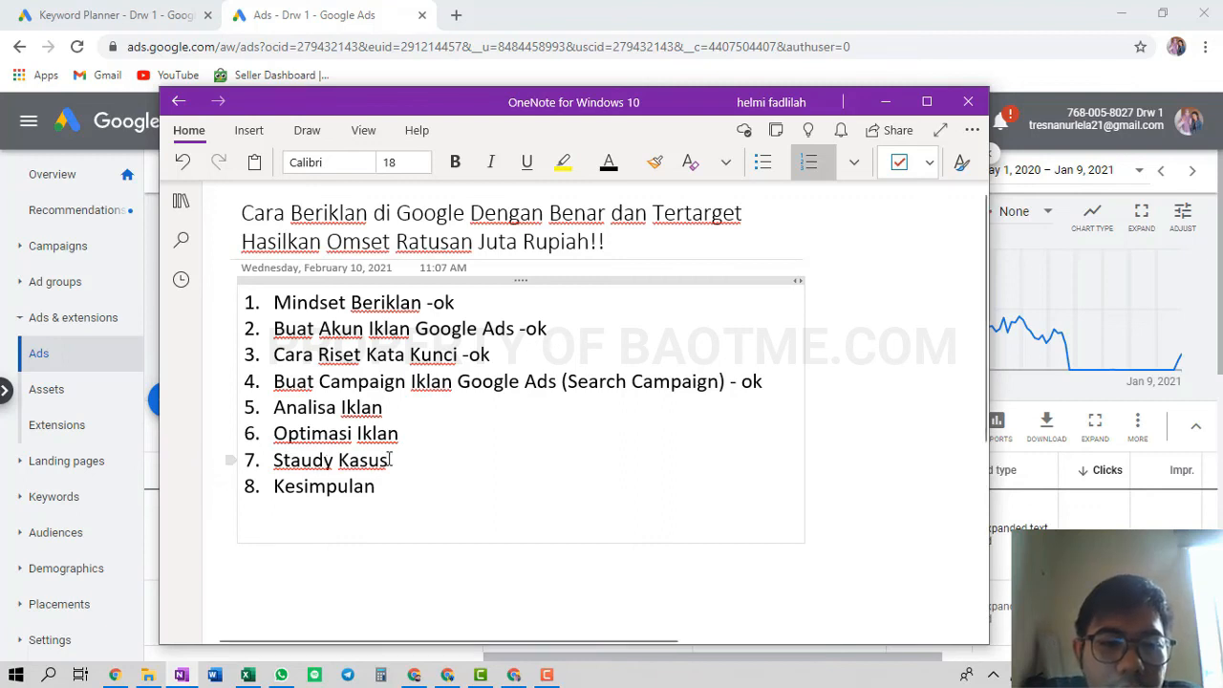
Append '-ok' to the Analisa Iklan and Staudy Kasus items in the OneNote outline
{"action": "left_click", "coordinate": [417, 418]}
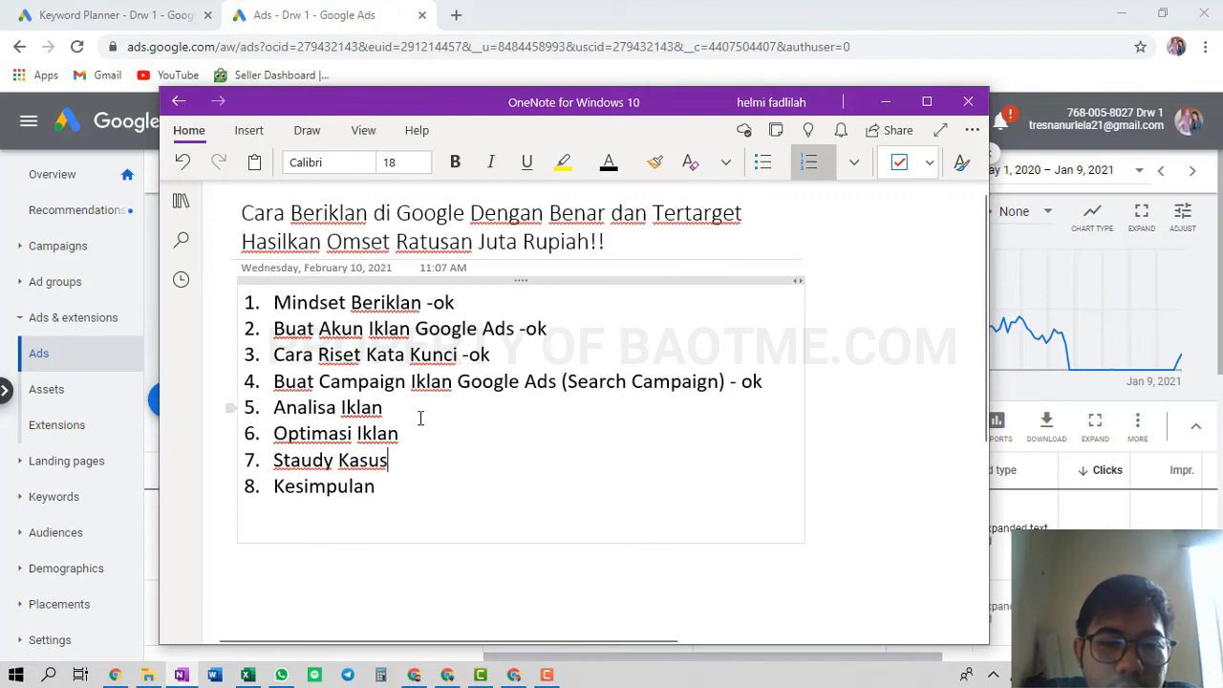
{"action": "type", "text": "-ok"}
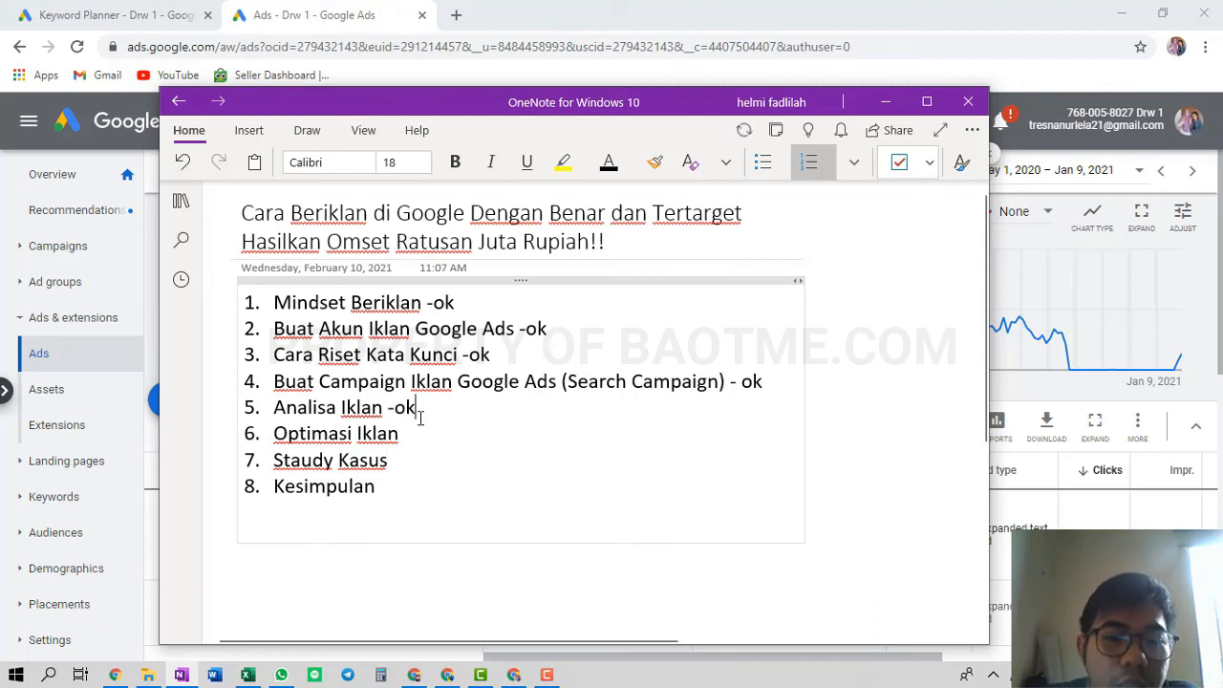
{"action": "key", "text": "Down"}
{"action": "type", "text": "-ok"}
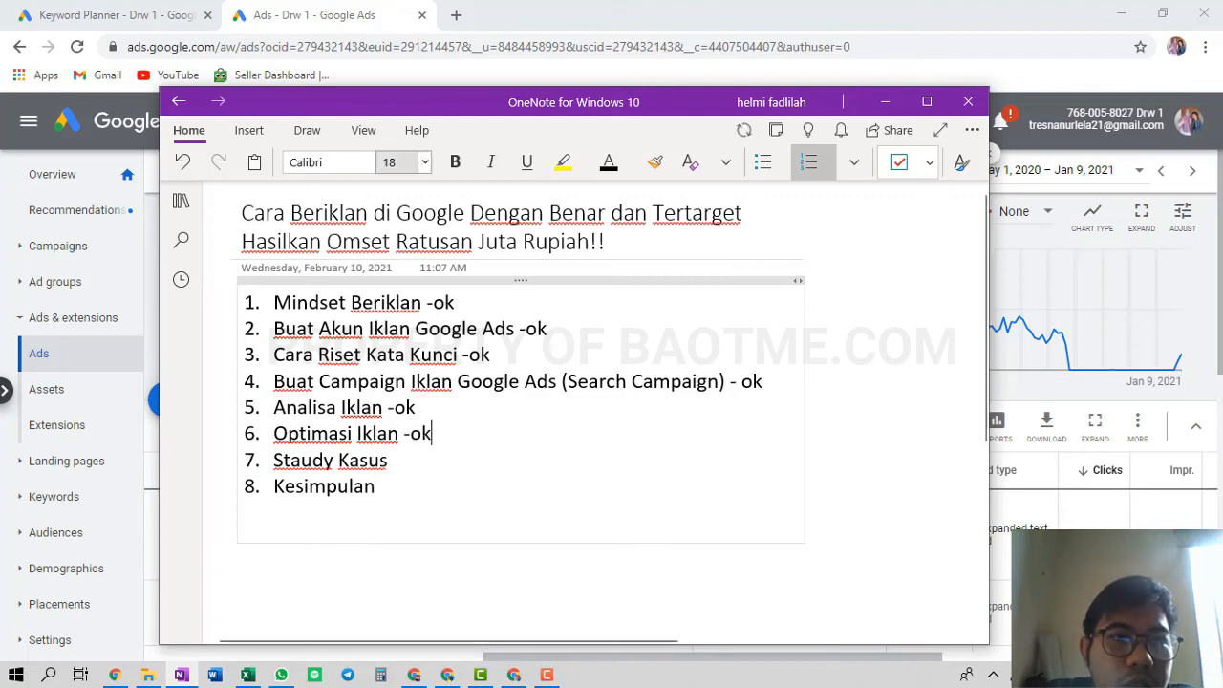
{"action": "left_click", "coordinate": [372, 8]}
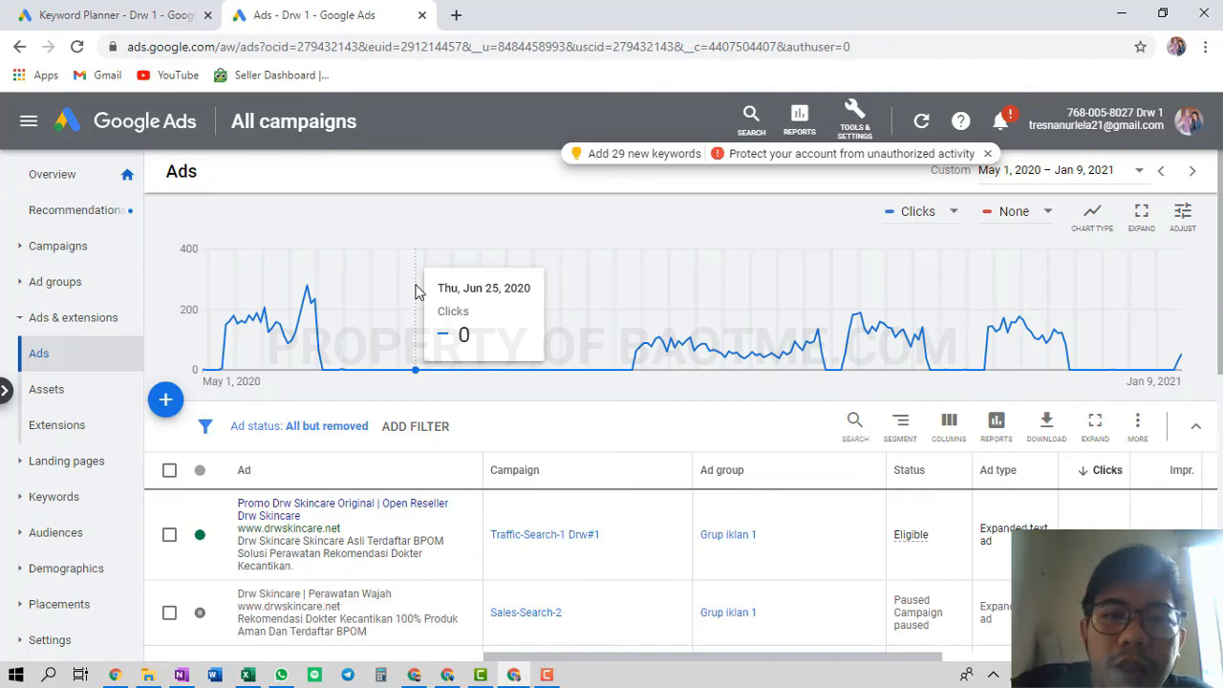
{"action": "key", "text": "alt+Tab"}
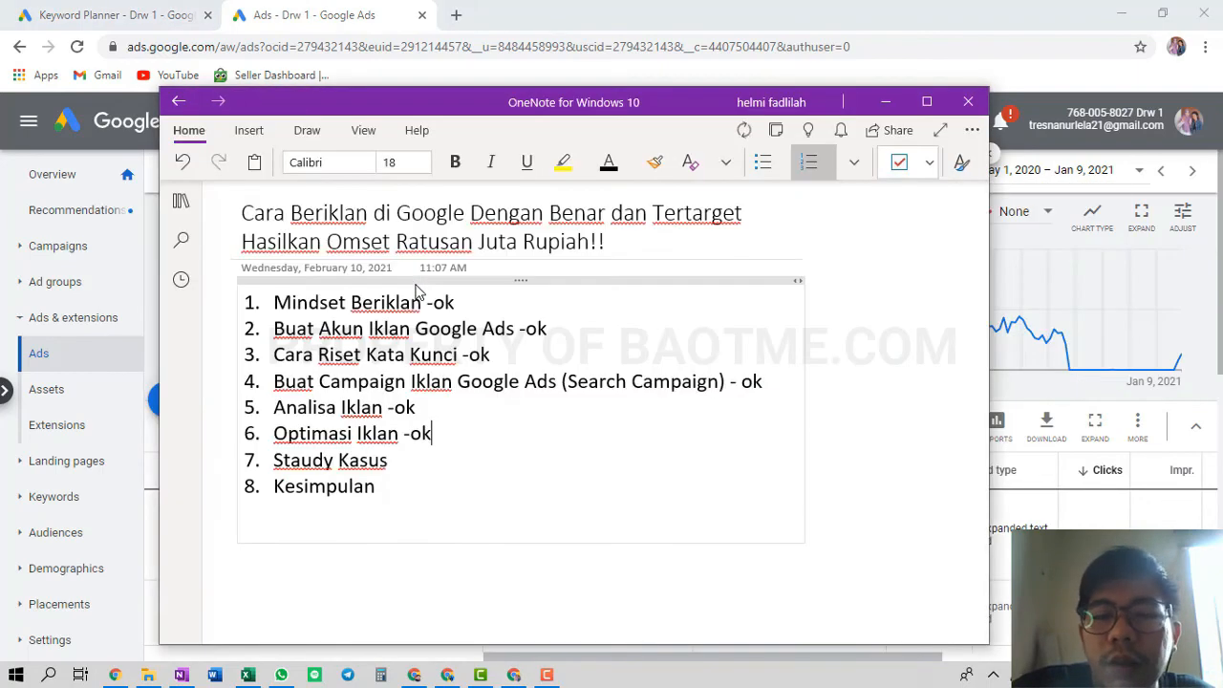
{"action": "left_click", "coordinate": [428, 456]}
{"action": "type", "text": "-"}
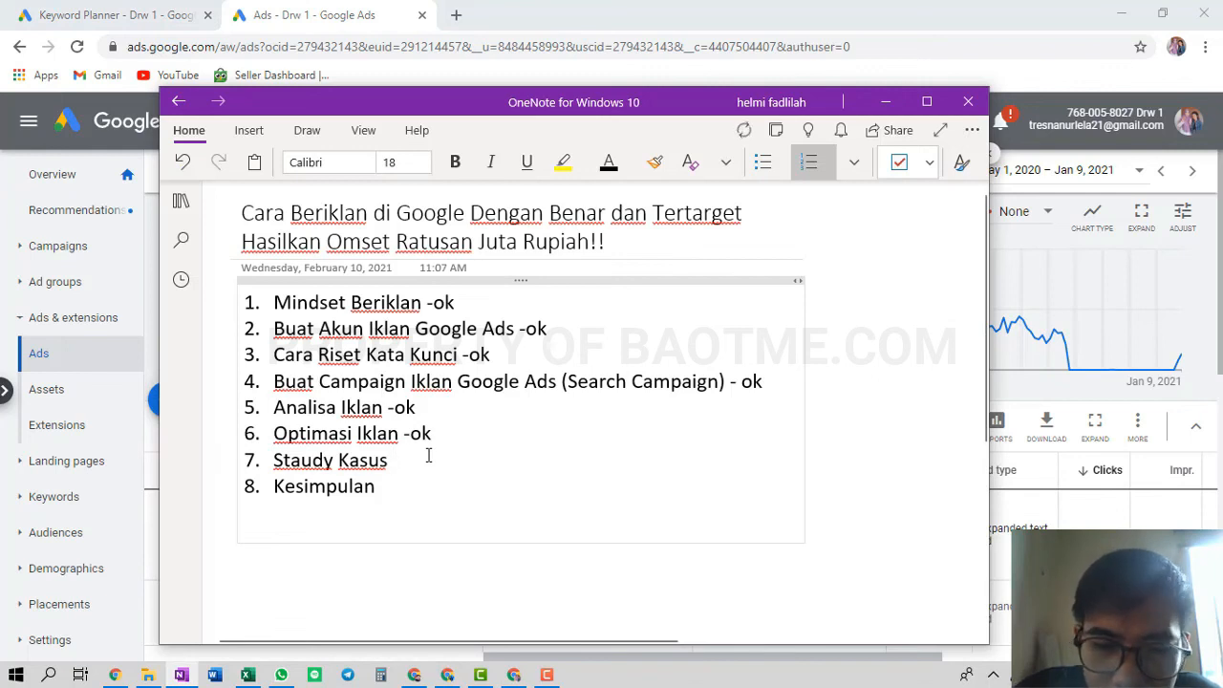
{"action": "type", "text": "ok"}
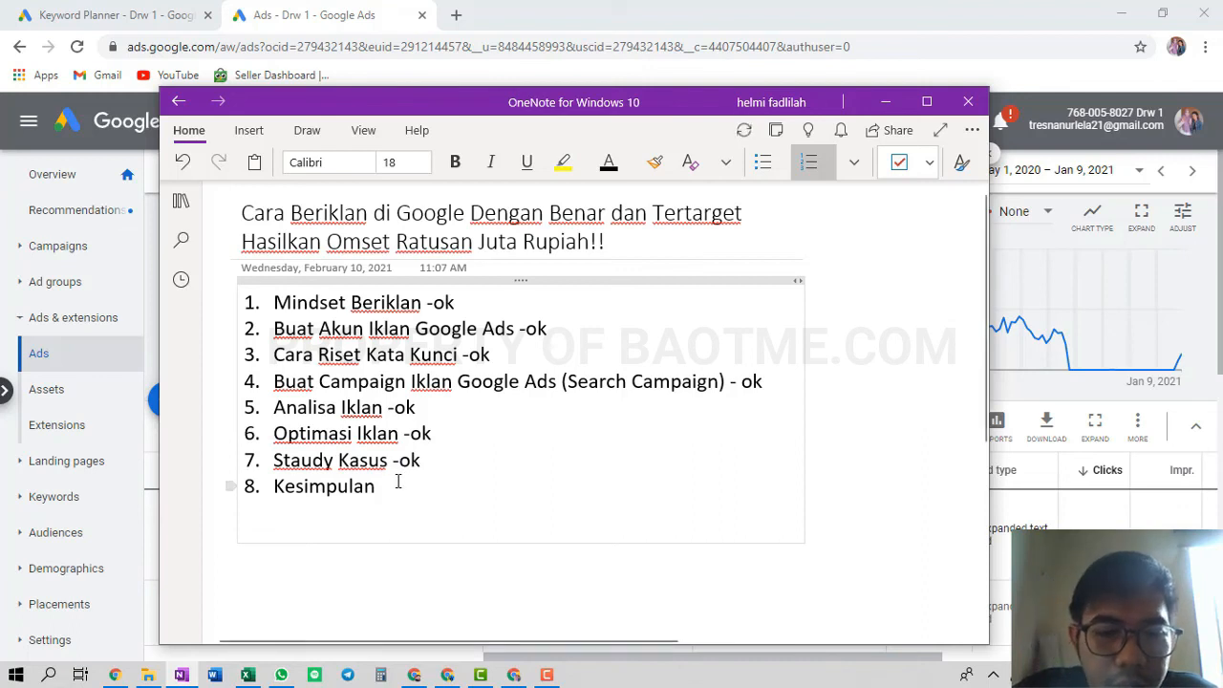
{"action": "left_click", "coordinate": [397, 483]}
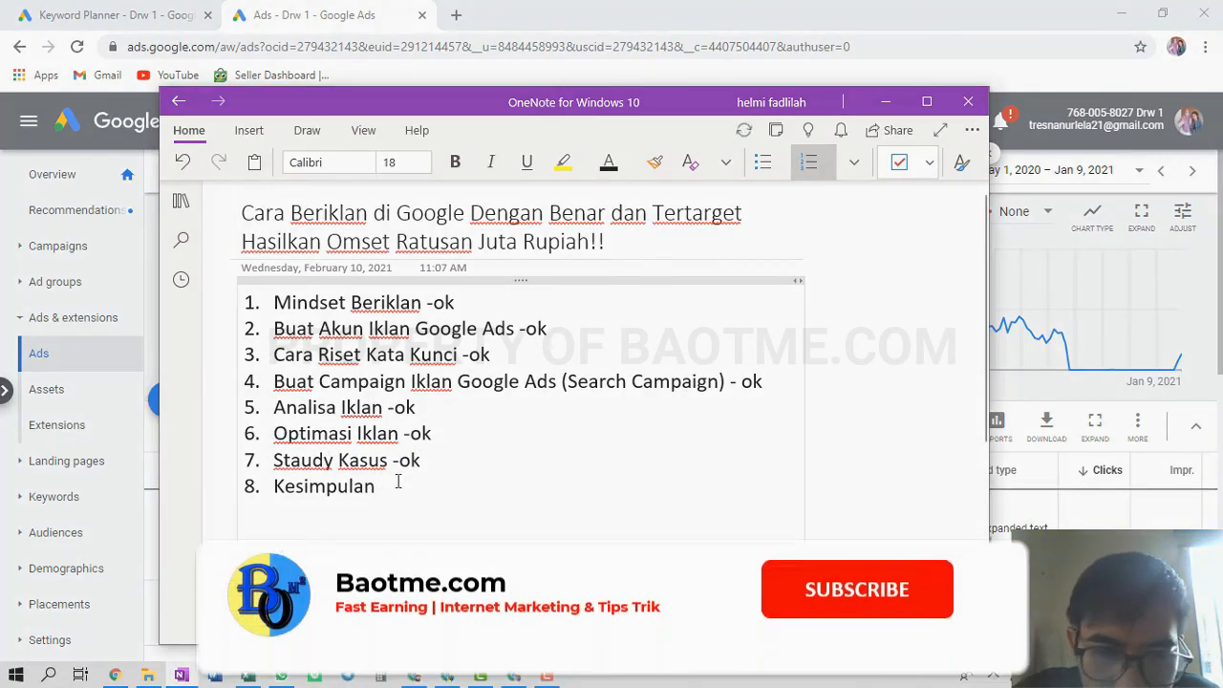